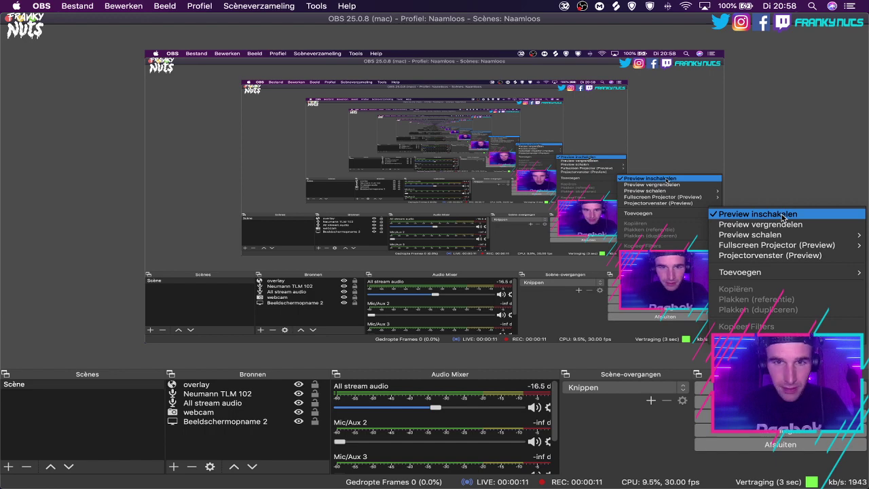
Disable the OBS preview and switch to Chrome to check the Twitch stream manager.
left_click(782, 215)
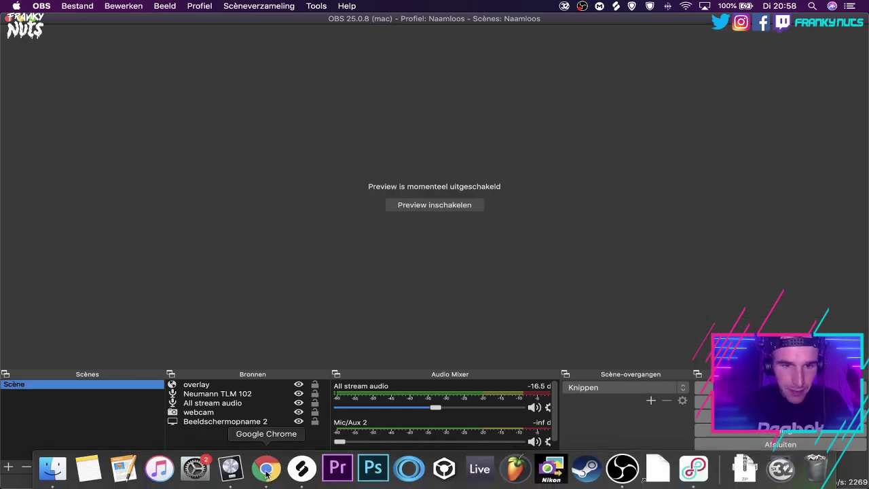
left_click(273, 480)
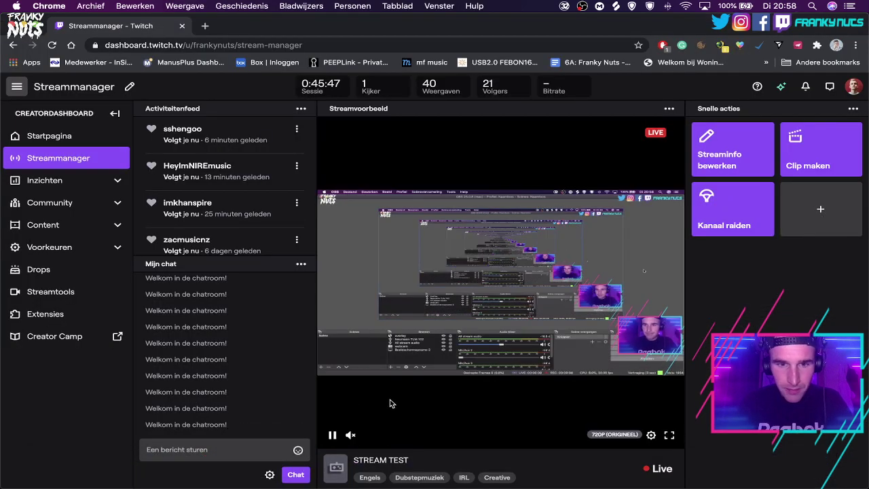
mouse_move(438, 483)
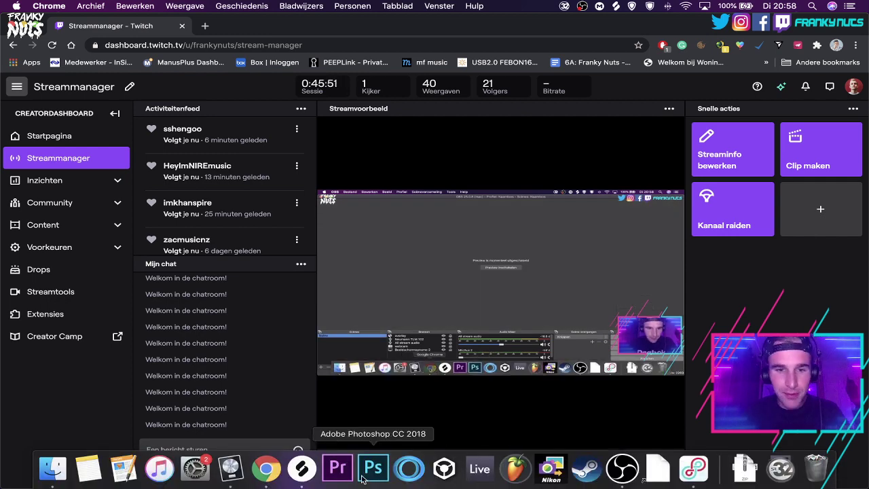
Switch to the Twitch sounddesign project in Logic Pro X and close its Preferences window.
left_click(231, 471)
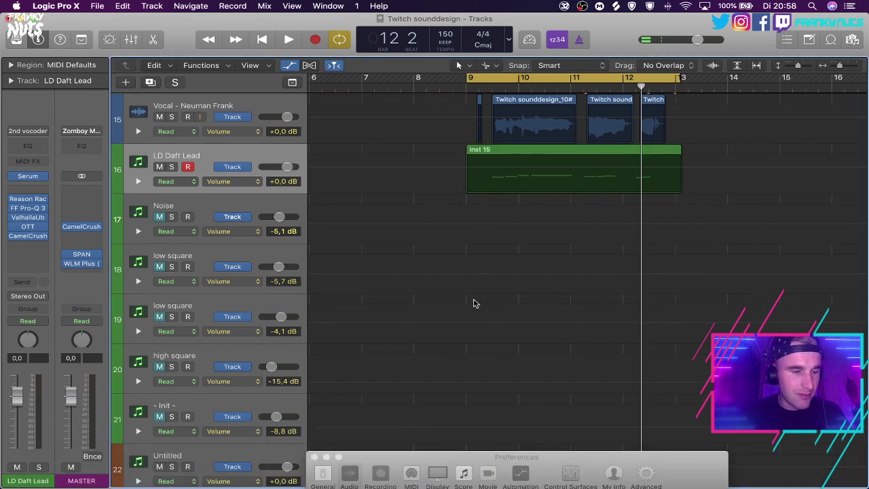
scroll(476, 302, "down", 5)
scroll(475, 303, "up", 4)
left_click_drag(530, 457, 564, 135)
left_click(348, 133)
scroll(398, 249, "up", 5)
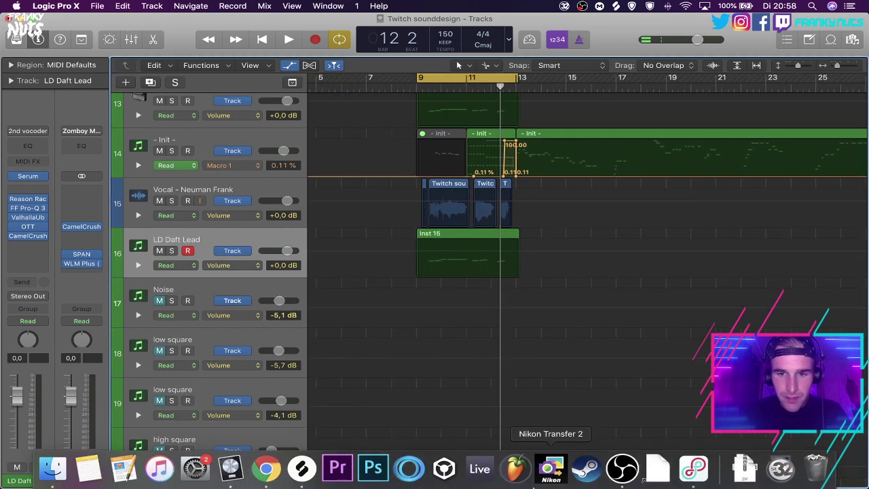
Switch through OBS to Chrome and check how Logic Pro X appears in the Twitch stream preview.
left_click(621, 469)
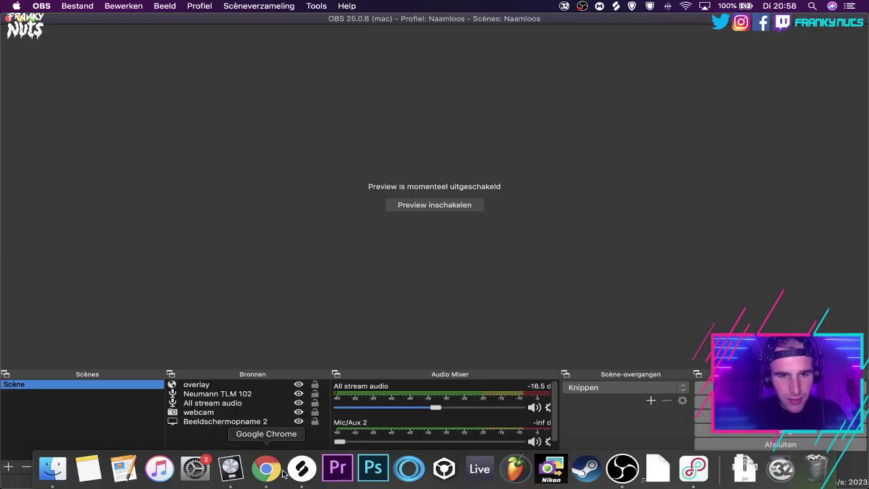
left_click(266, 468)
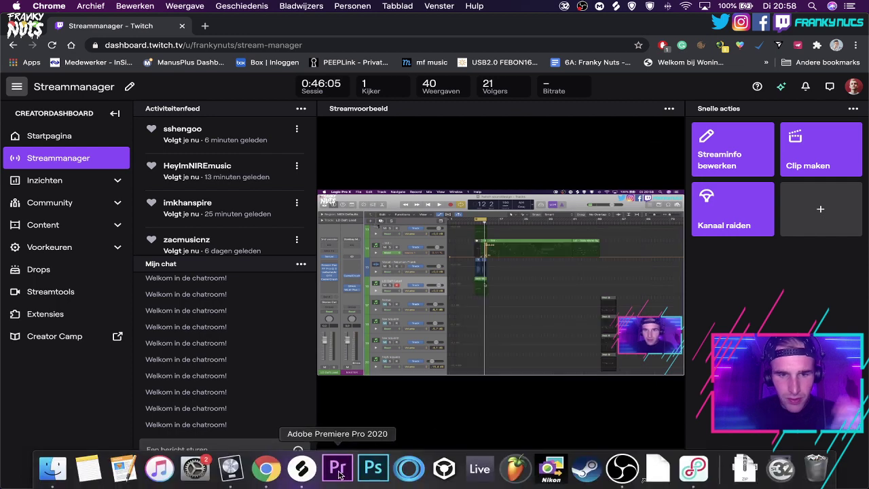
Return to Logic Pro X, reduce the track height to fit all tracks, and play the cycle section from bar 9.
left_click(230, 469)
key("super+Right")
key("super+Right")
key("super+Right")
scroll(561, 178, "up", 3)
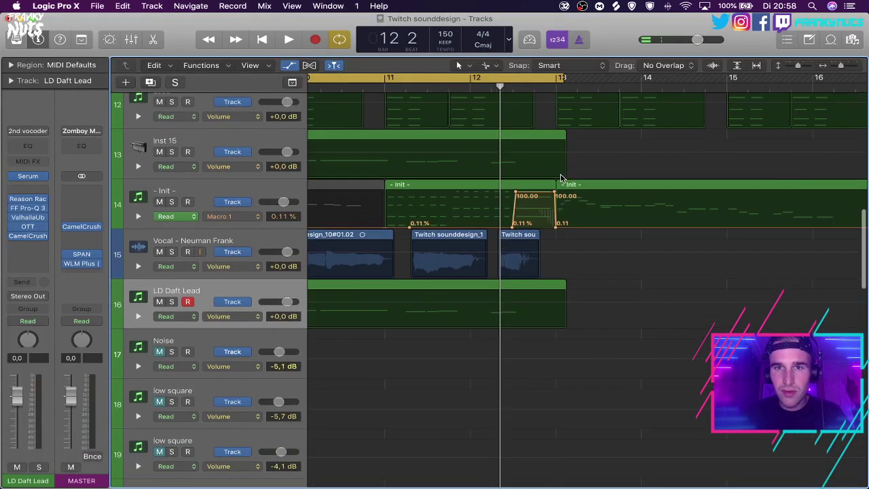
scroll(561, 178, "left", 5)
scroll(561, 178, "up", 4)
scroll(562, 178, "right", 5)
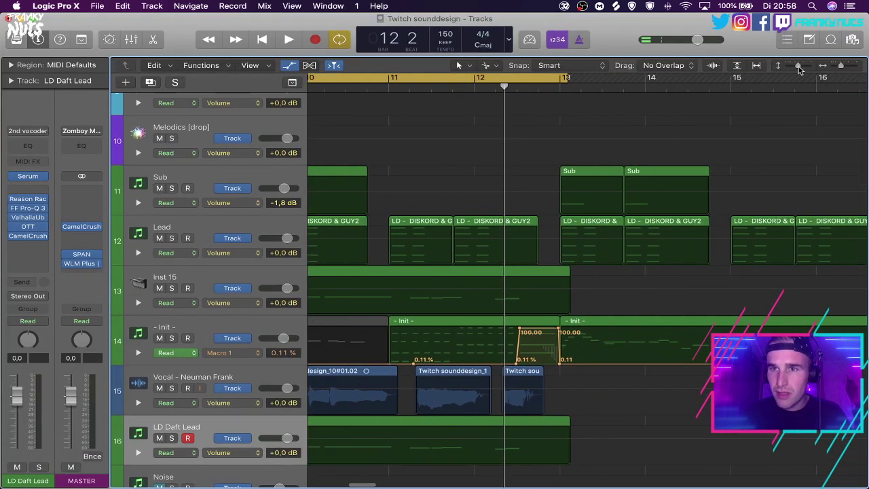
left_click_drag(798, 66, 787, 67)
scroll(629, 156, "left", 5)
key("super+Left")
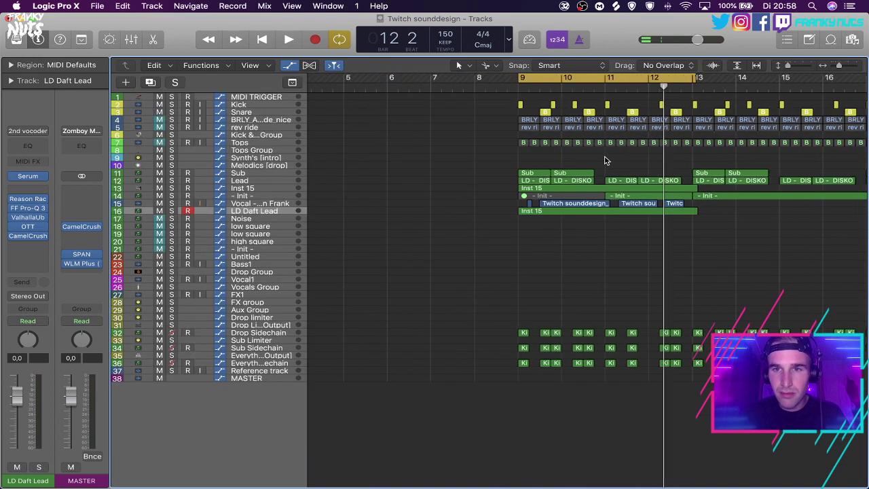
scroll(606, 160, "right", 2)
key("space")
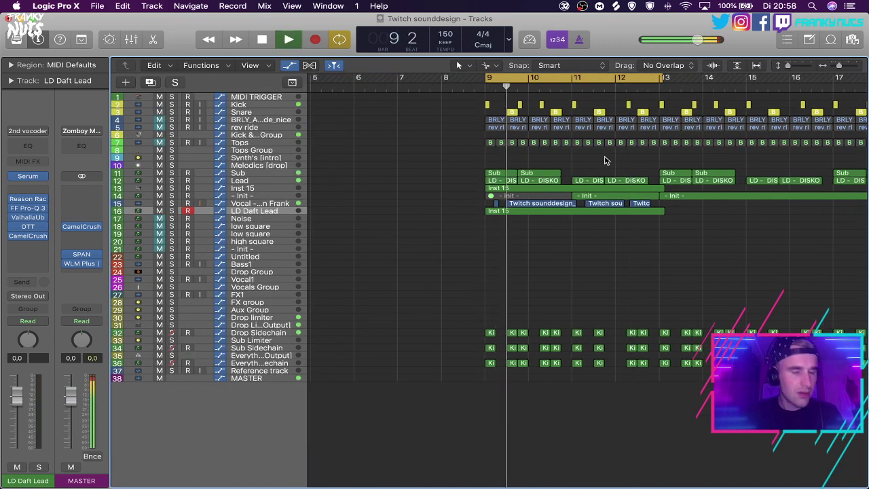
Set the I/O buffer size to 1024 samples in the audio preferences and close the Preferences window.
left_click(55, 6)
mouse_move(102, 35)
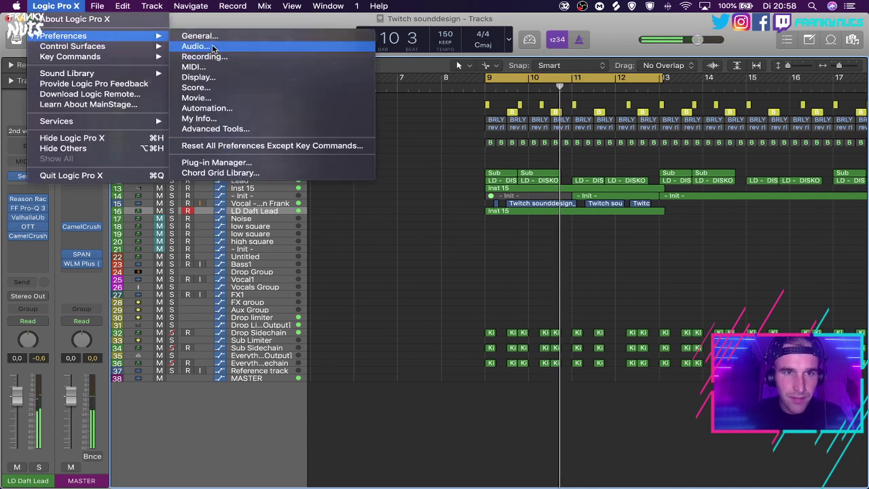
left_click(203, 46)
left_click(473, 251)
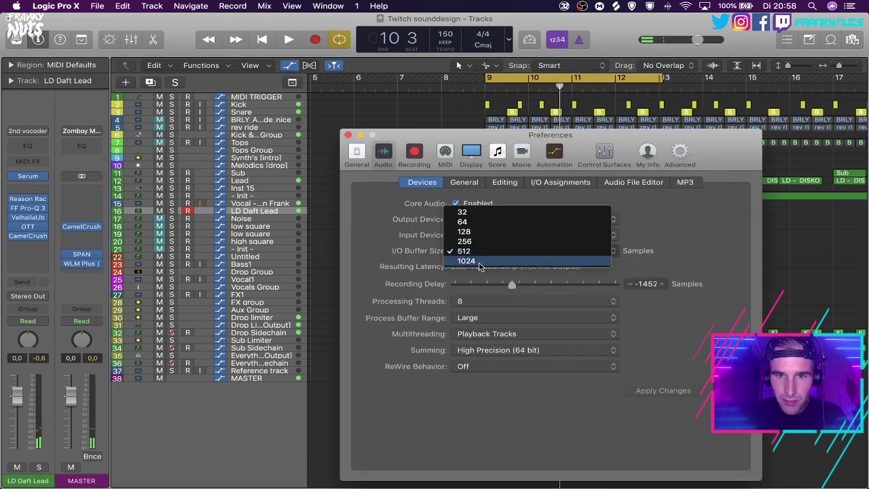
left_click(476, 260)
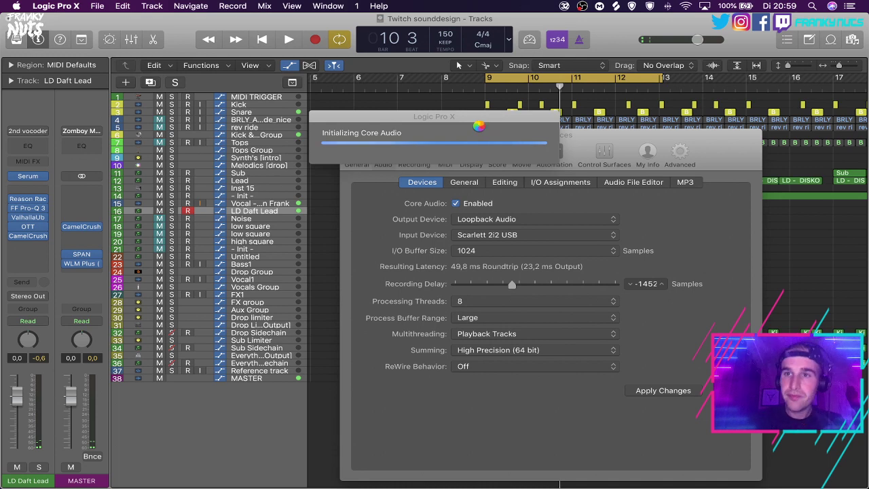
mouse_move(573, 477)
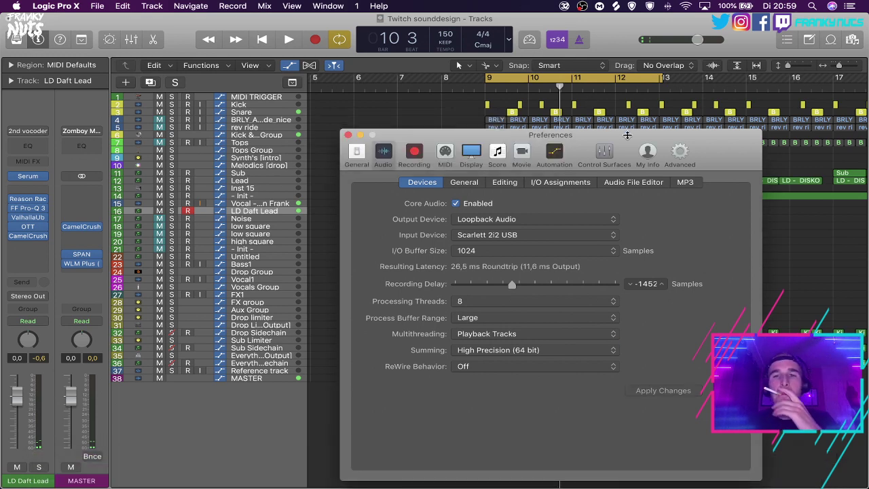
left_click(346, 135)
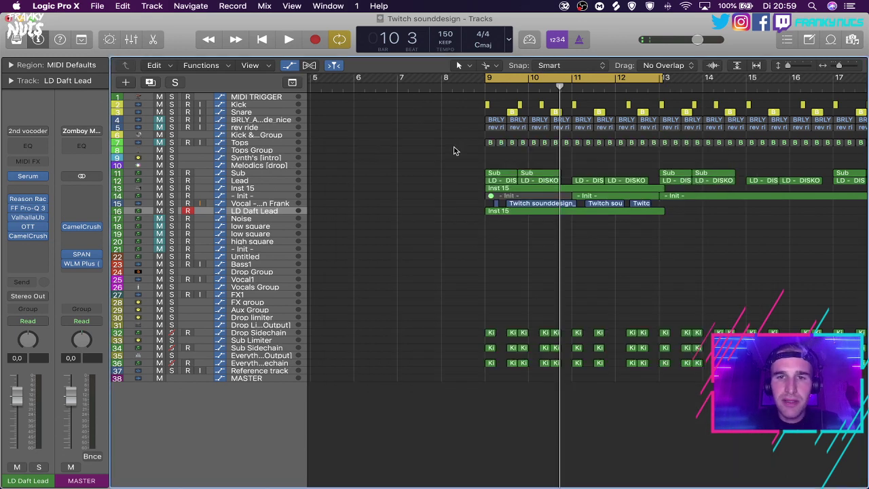
key("super+Right")
key("super+Right")
key("super+Right")
key("super+Right")
key("super+Left")
scroll(455, 193, "left", 2)
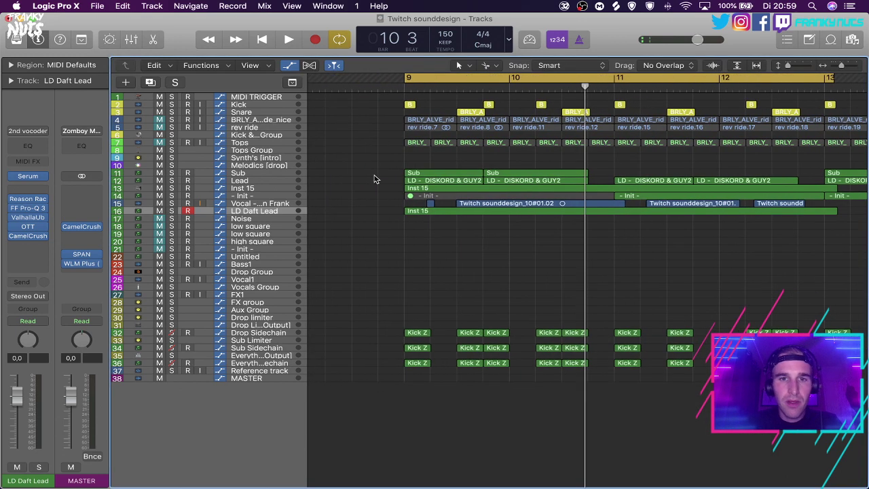
key("super+Left")
key("super+Left")
key("super+Left")
key("super+Left")
key("super+Up")
key("super+Down")
key("super+Right")
key("super+Right")
key("super+Right")
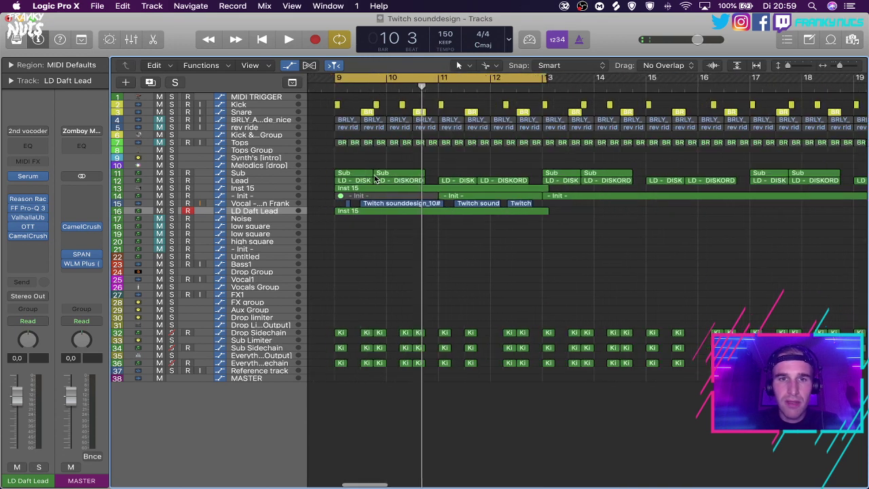
scroll(376, 179, "left", 2)
Inspect the channel strips of the Sub, Lead and Inst 15 tracks.
left_click(269, 181)
left_click(254, 174)
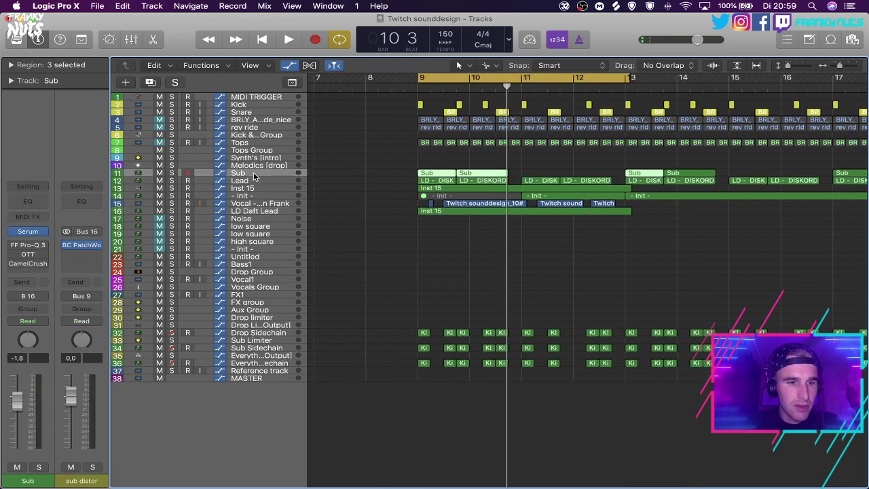
key("Down")
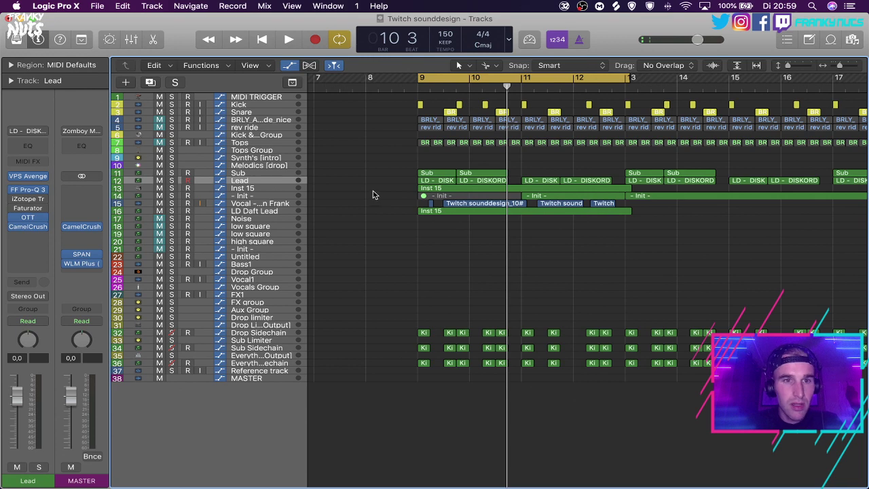
left_click(258, 189)
left_click(339, 211)
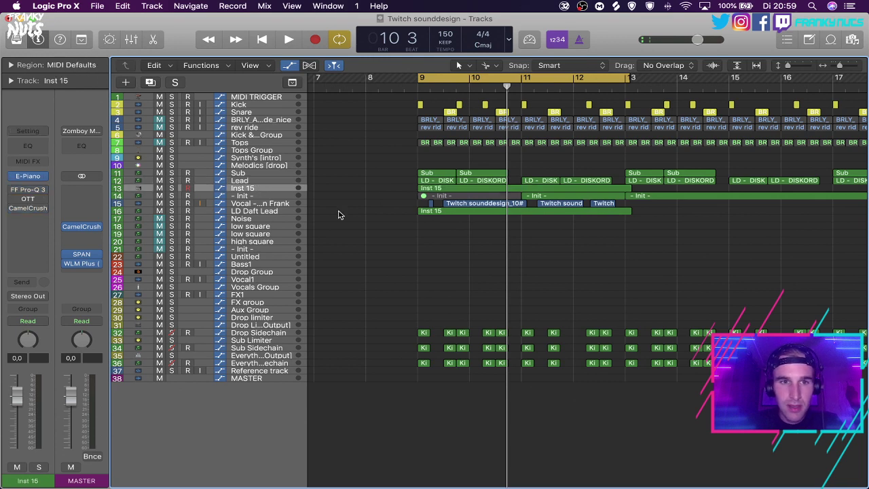
Enlarge the tracks, audition the Inst 15 track in solo, and mute it.
key("a")
key("a")
key("super+Down")
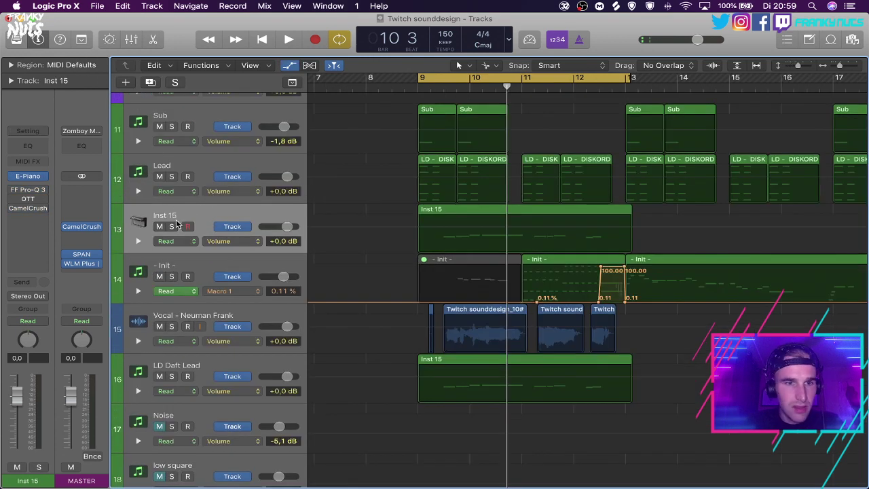
left_click(172, 226)
key("space")
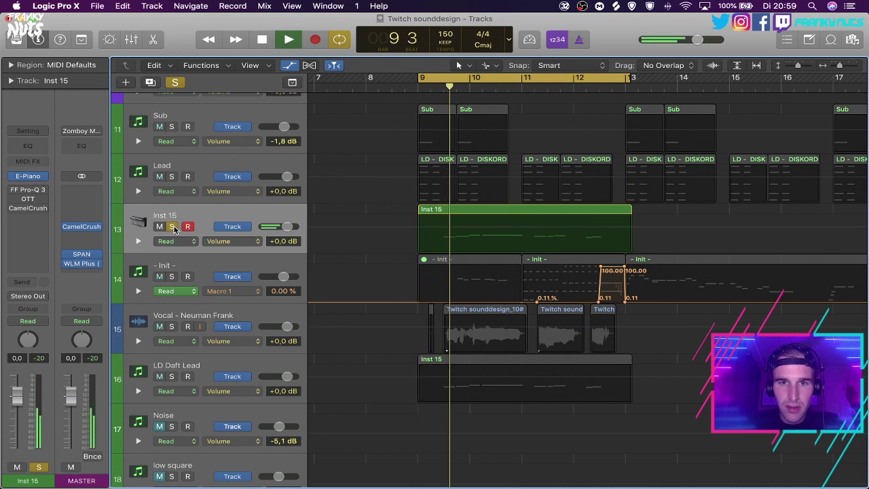
left_click(172, 226)
left_click(159, 226)
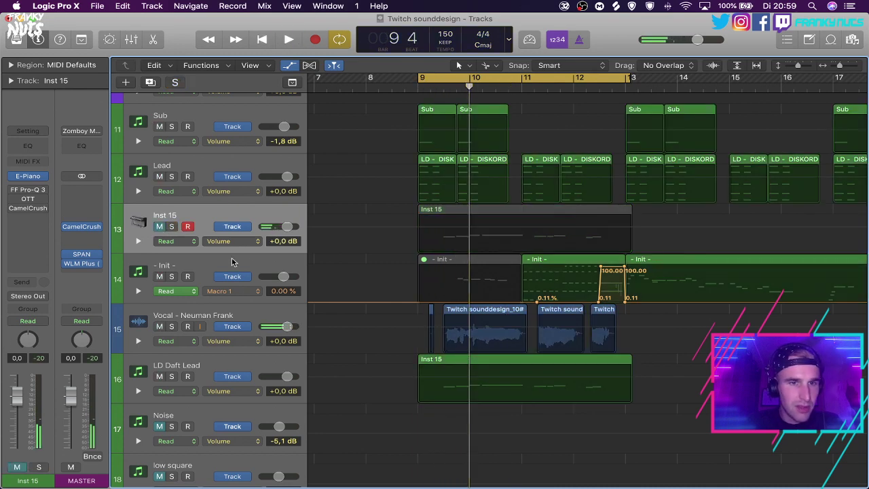
Audition the "- Init -" track on track 14 in solo from bar 11, keeping the cycle range on and solo off at the end.
key("super+Up")
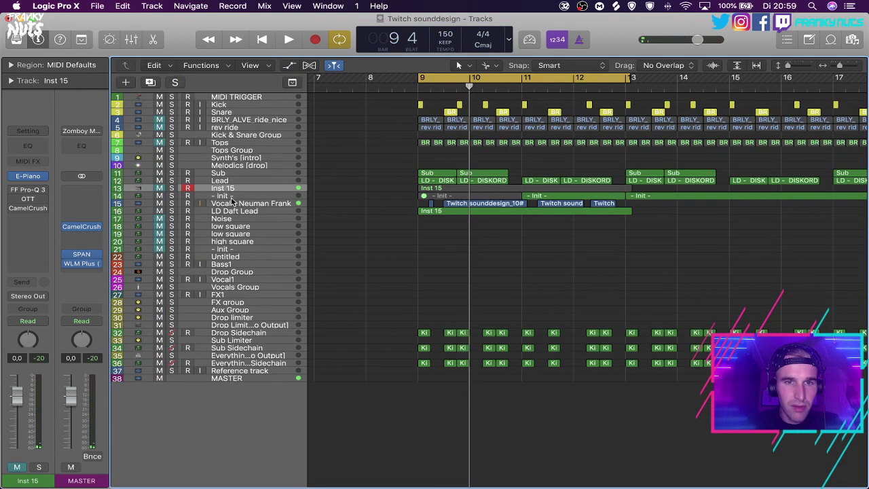
left_click(201, 196)
left_click(172, 196)
key("super+Down")
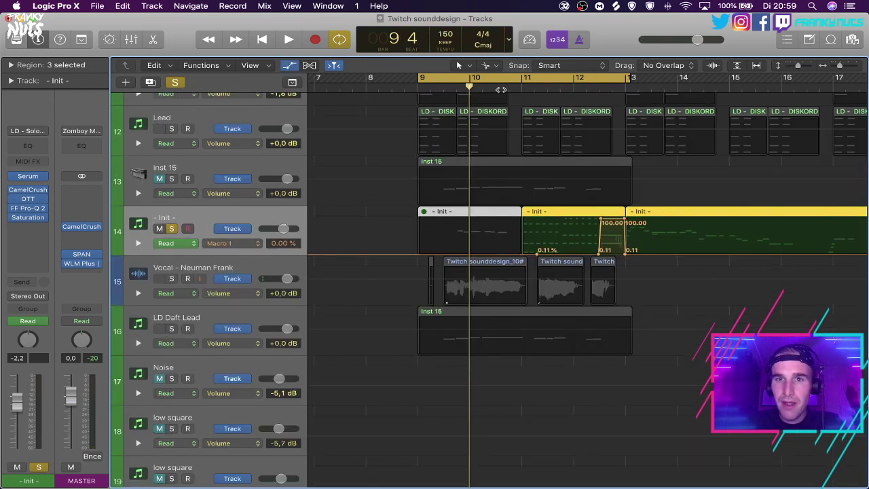
left_click(537, 74)
key("space")
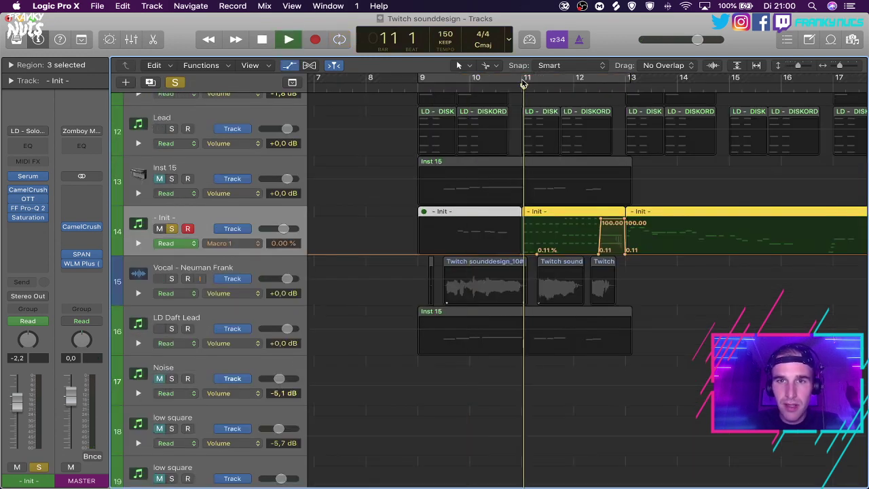
key("space")
left_click(533, 79)
left_click(173, 229)
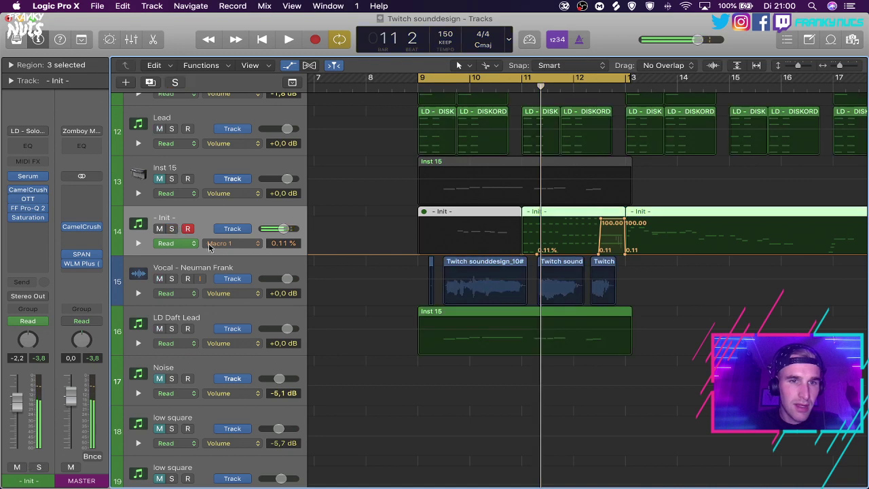
Solo the vocal track, route its output to Stereo Out, and play it from bar 9.
left_click(217, 263)
left_click(172, 279)
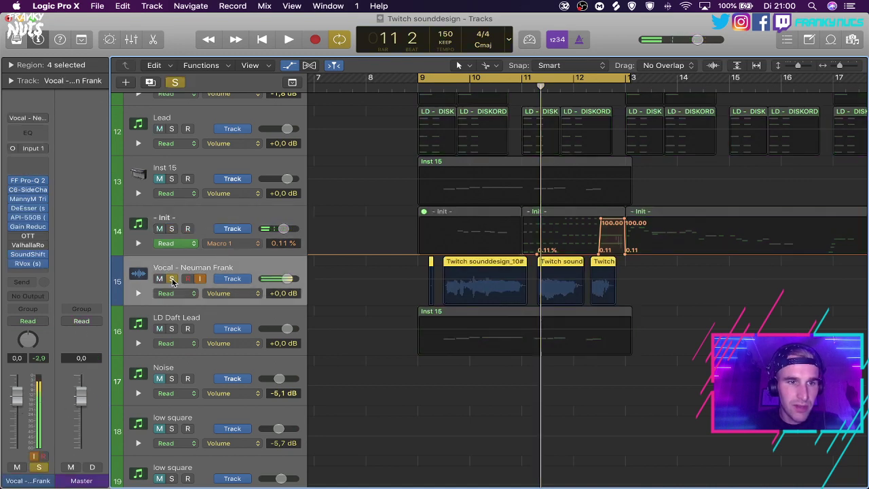
left_click(428, 92)
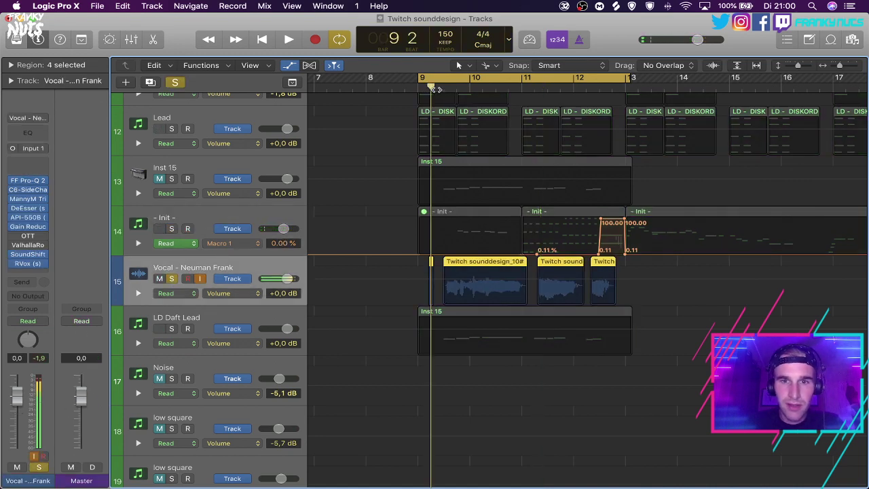
left_click(28, 296)
left_click(109, 310)
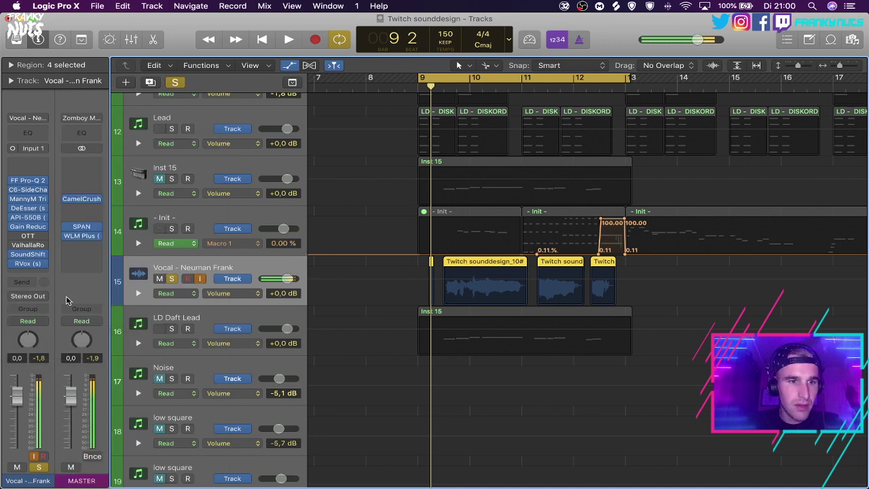
key("space")
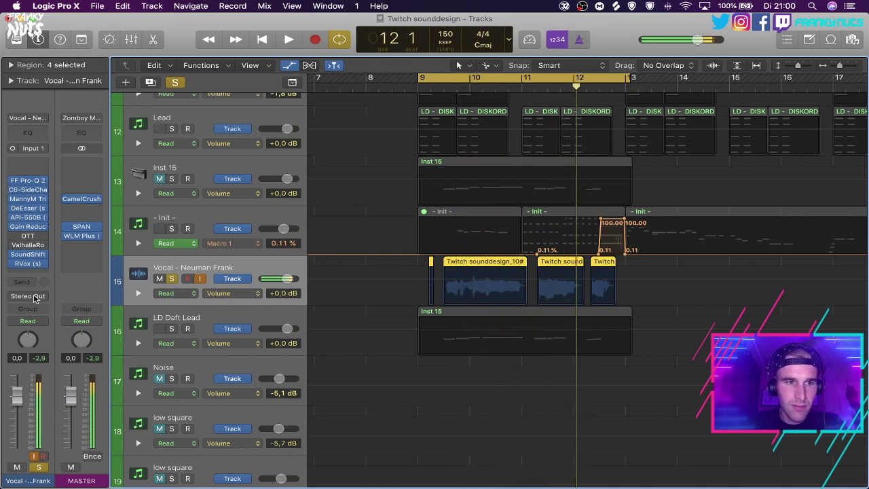
Set the vocal track's output back to No Output and turn its solo off.
left_click(35, 299)
mouse_move(35, 327)
left_click(38, 310)
left_click(170, 281)
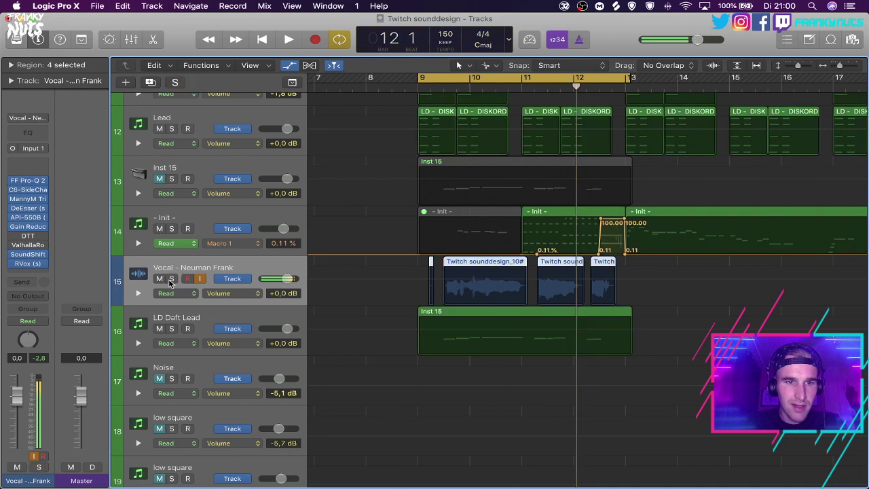
Solo the LD Daft Lead track and play its region within the cycle section.
left_click(196, 321)
left_click(172, 328)
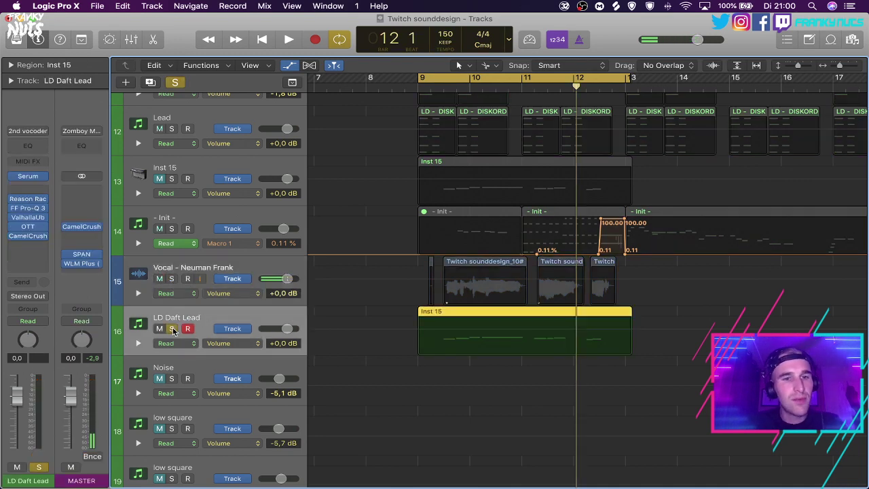
key("space")
left_click(384, 313)
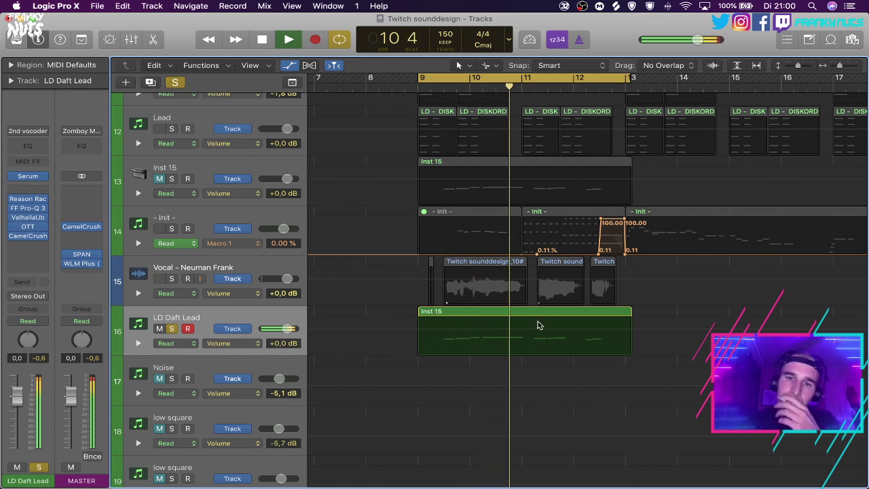
Inspect the notes of the LD Daft Lead region in the Piano Roll, close the editor and turn off the track's solo.
left_click(519, 311)
double_click(518, 311)
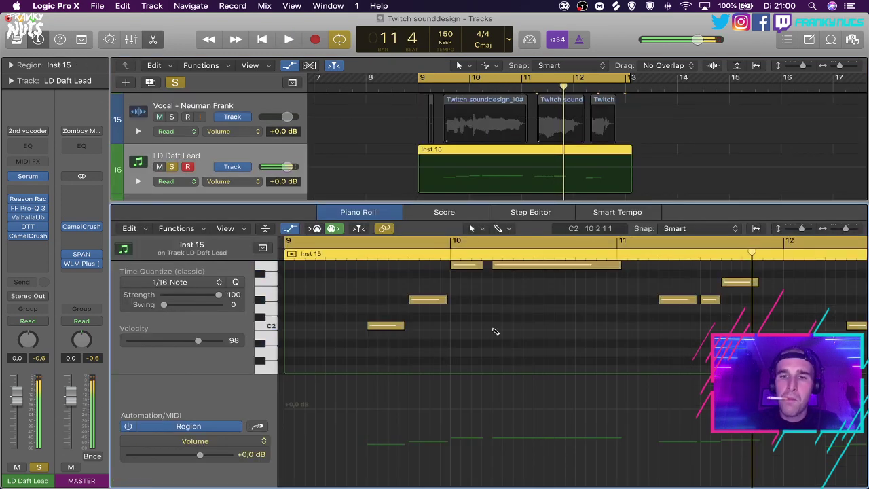
key("e")
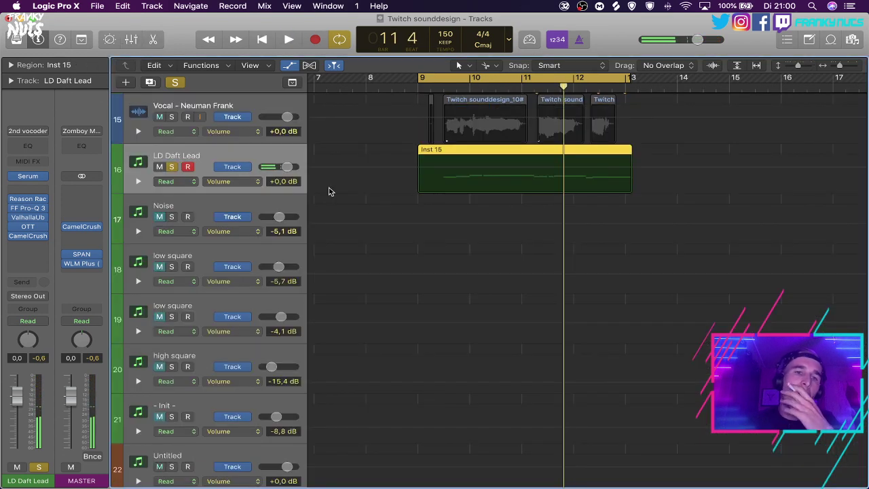
left_click(175, 168)
scroll(332, 161, "up", 5)
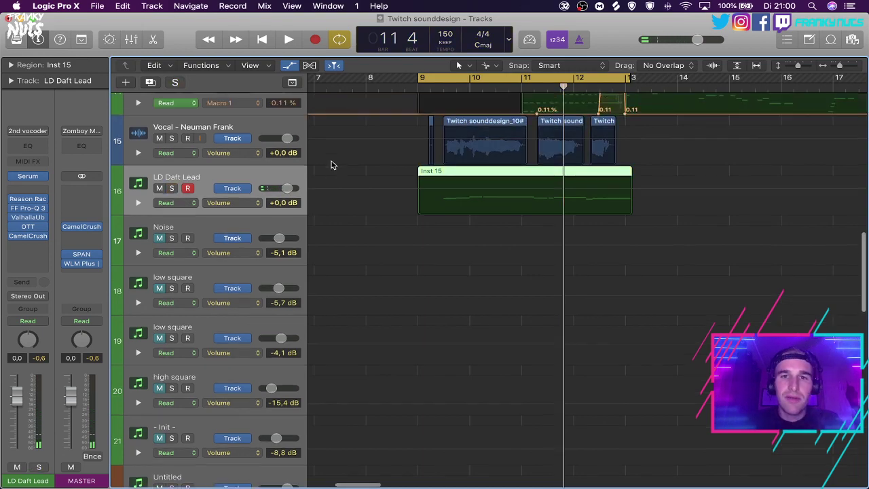
Play the full arrangement from bar 9 with every track in view and track automation hidden.
key("a")
key("space")
left_click(401, 242)
scroll(408, 244, "up", 2)
scroll(408, 245, "down", 5)
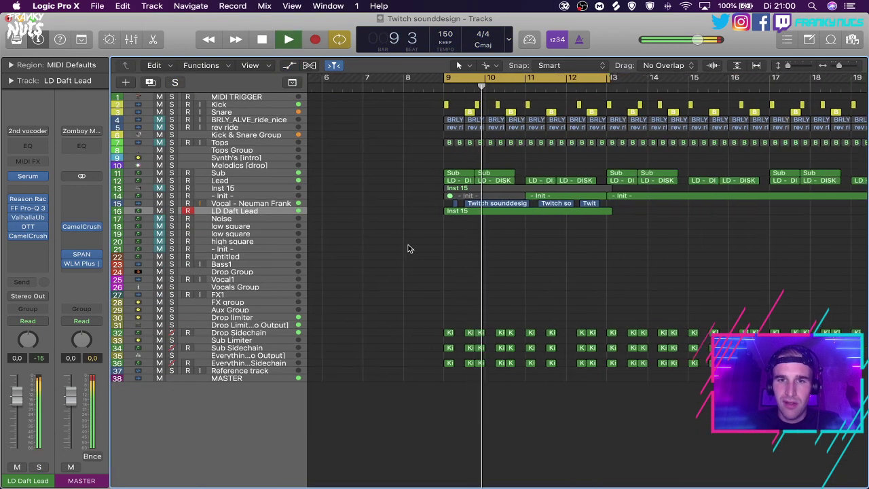
scroll(410, 245, "right", 3)
key("super+Right")
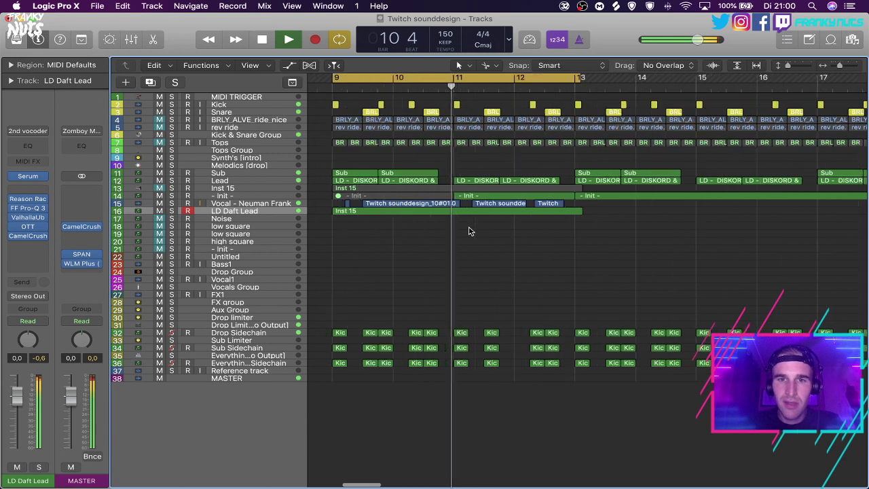
Select all four regions on the vocal track and try moving them together slightly earlier.
left_click_drag(586, 203, 366, 206)
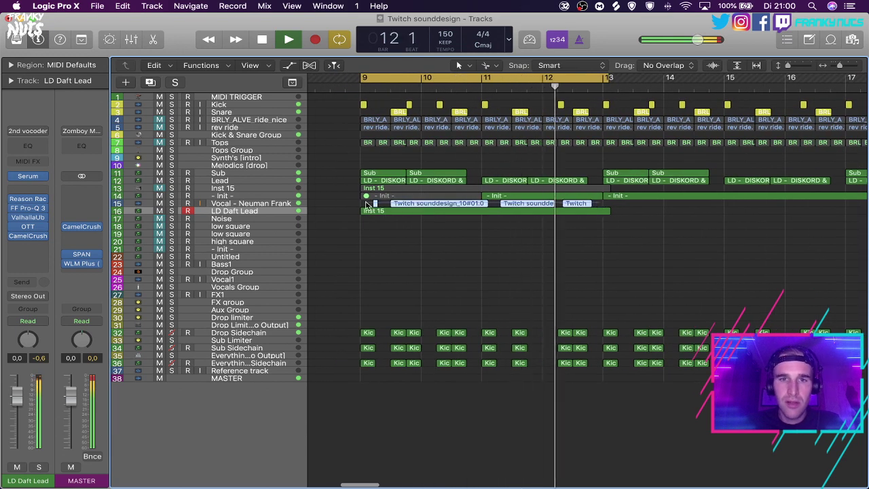
key("a")
key("z")
key("space")
key("super+Right")
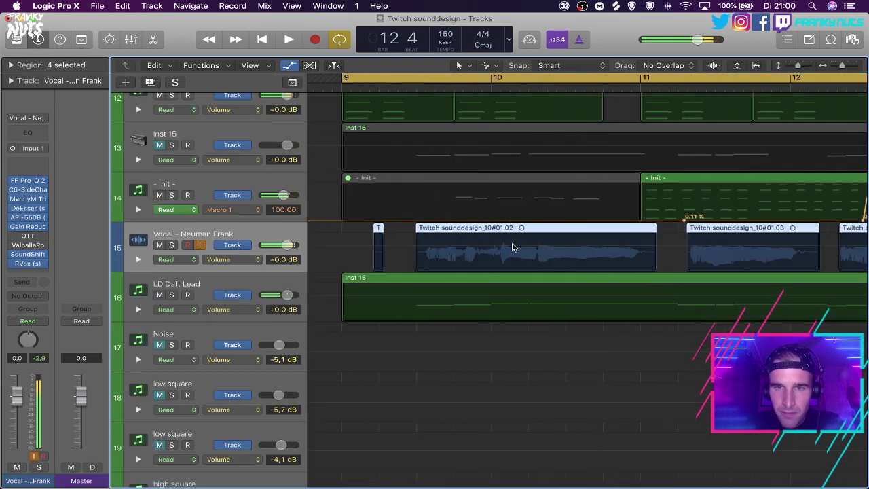
left_click_drag(494, 234, 489, 234)
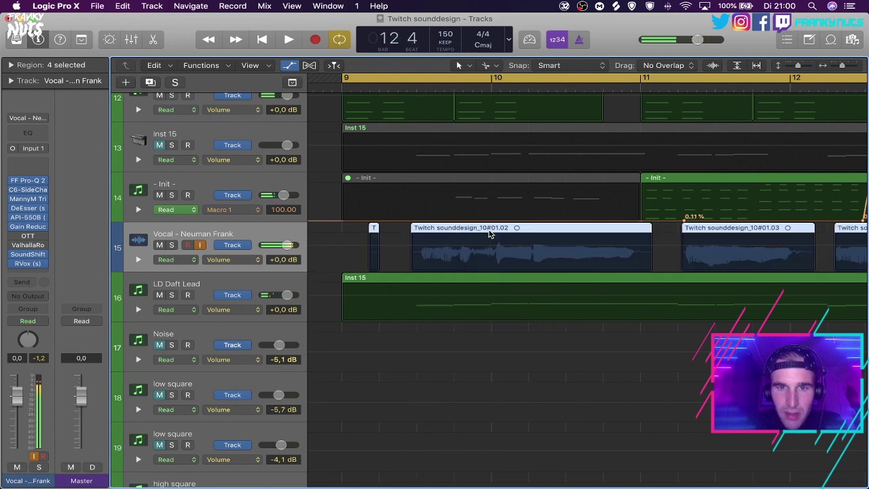
Listen to the shifted vocal regions within the full arrangement and undo their move.
key("space")
key("z")
left_click(483, 258)
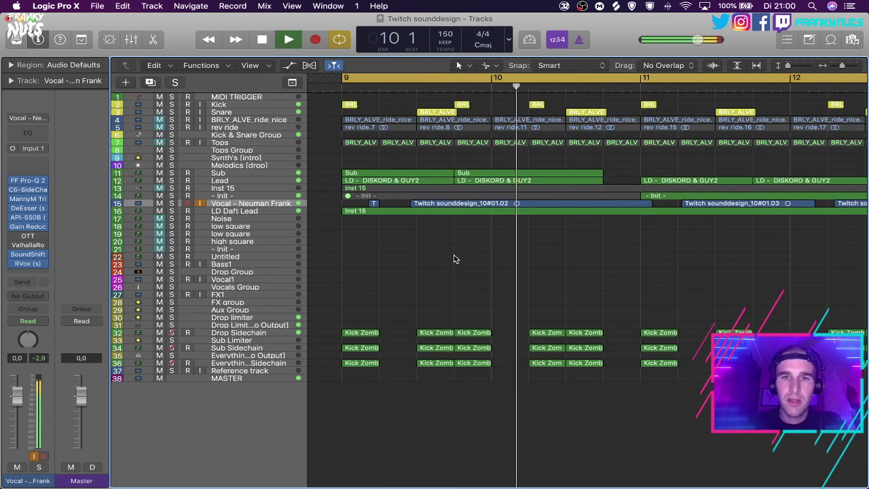
key("super+z")
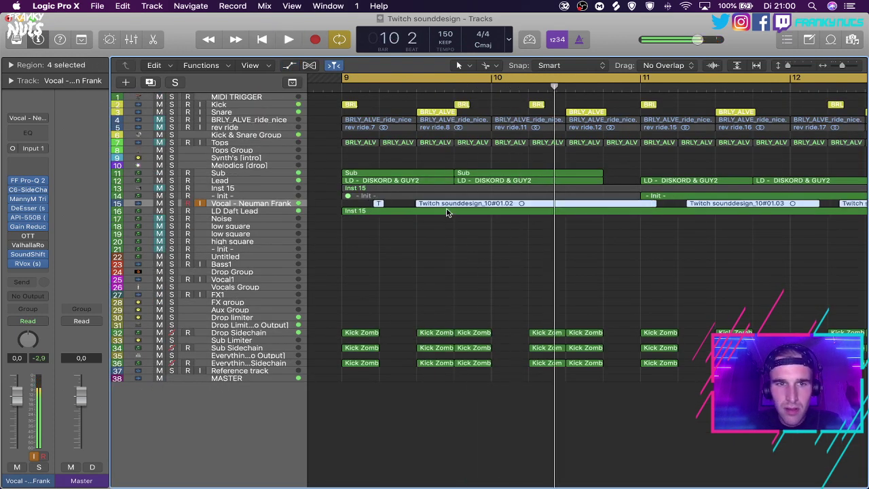
Try a finer earlier shift of the four vocal regions, checking it in playback, and undo that shift.
key("z")
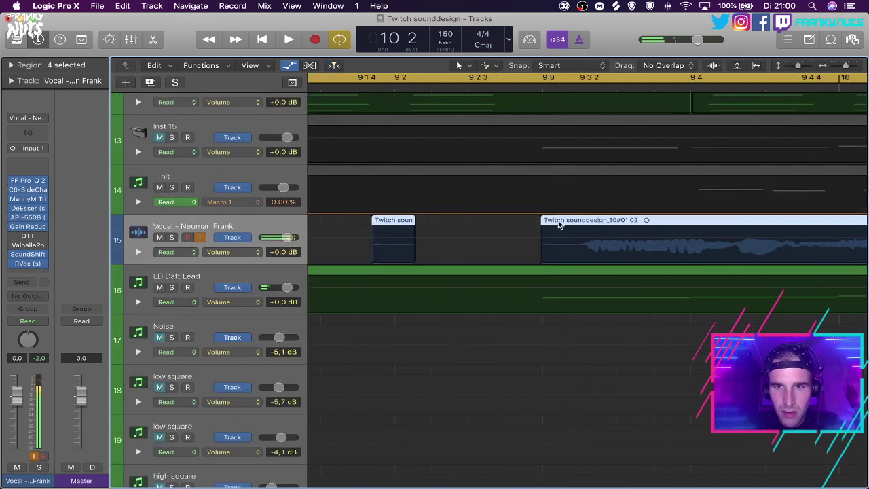
left_click_drag(559, 224, 546, 223)
key("space")
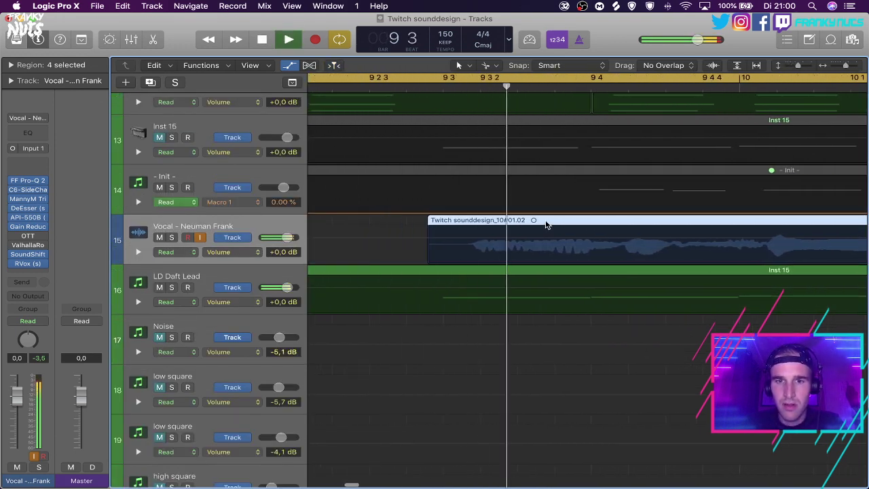
key("z")
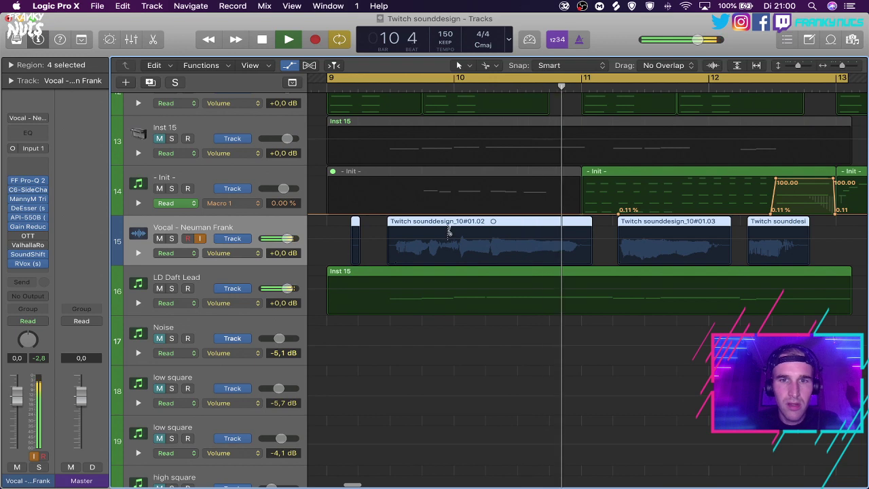
key("super+z")
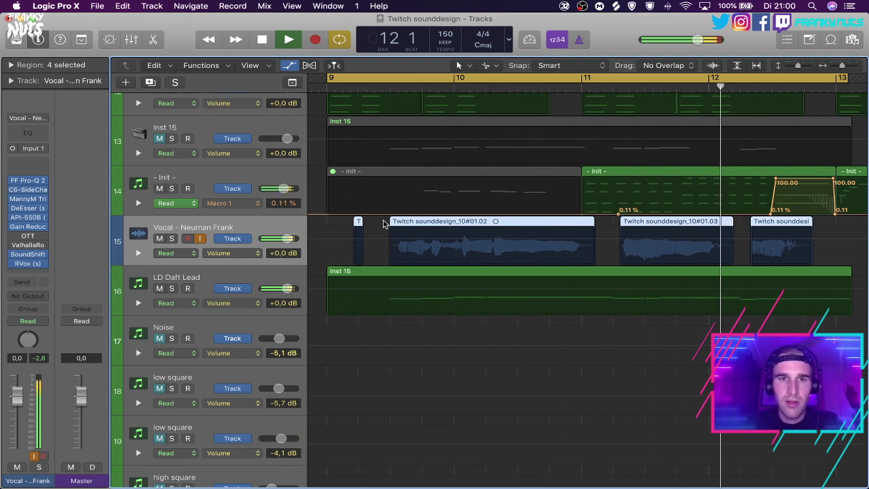
Deselect the vocal regions and stop playback with the whole cycle range in view.
left_click(378, 224)
key("super+Left")
key("super+Left")
scroll(374, 223, "right", 4)
key("space")
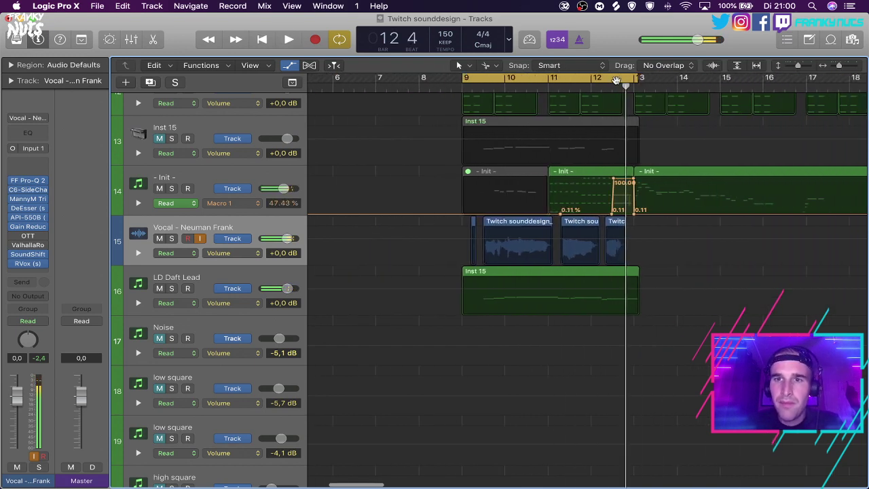
Move the cycle range to bars 13 to 17 and return it to bars 9 to 13.
left_click_drag(616, 80, 798, 109)
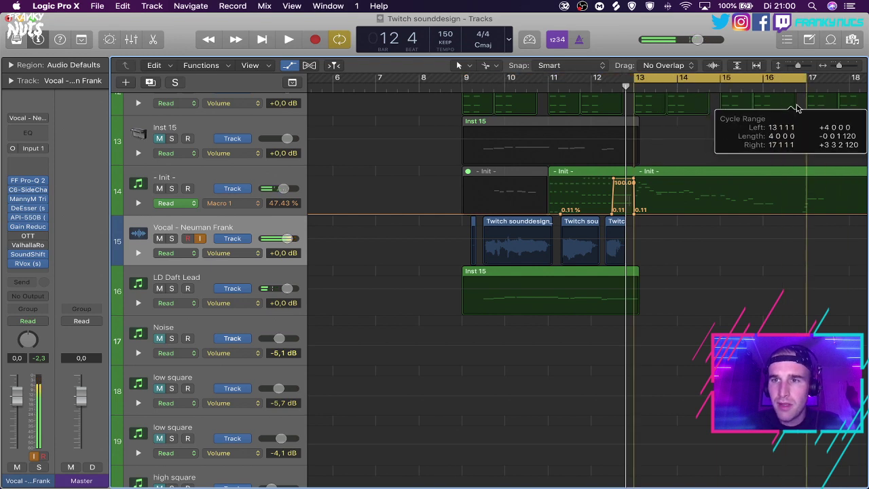
scroll(586, 271, "right", 3)
left_click(492, 273)
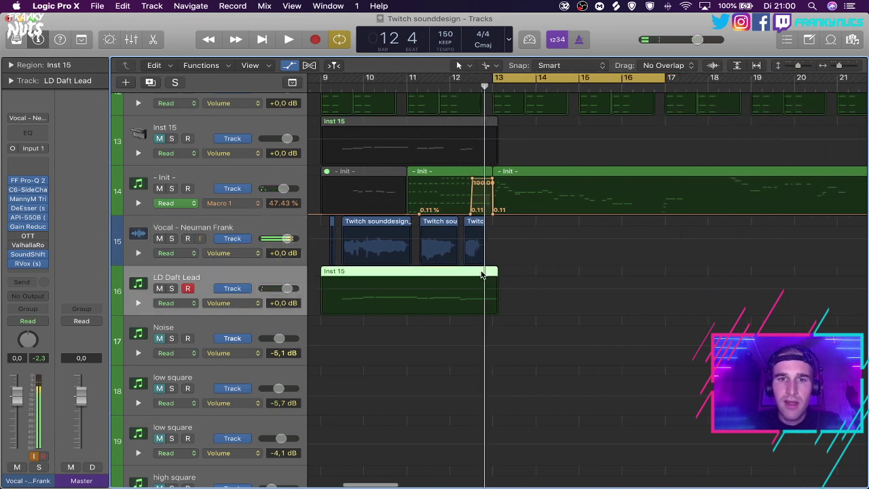
scroll(488, 131, "left", 3)
left_click_drag(493, 80, 622, 83)
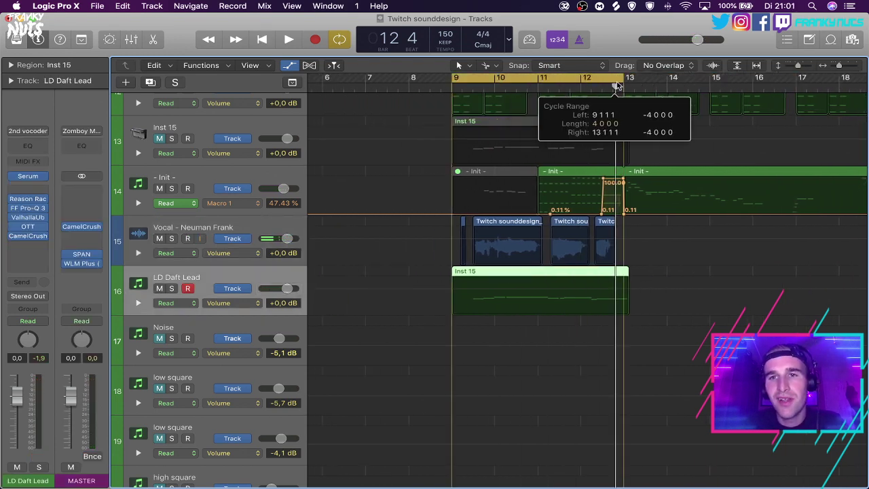
Add a new audio track directly below the vocal track, mute the vocal track and record-enable the new one.
left_click(169, 230)
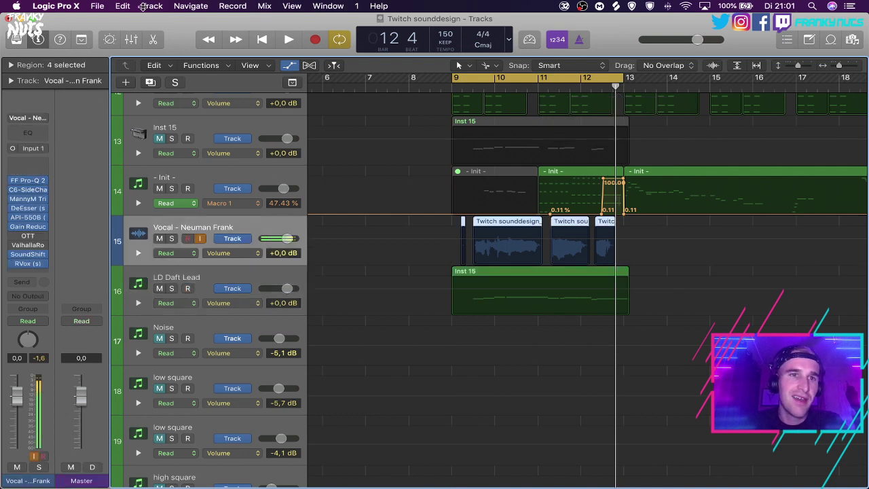
left_click(145, 6)
left_click(173, 29)
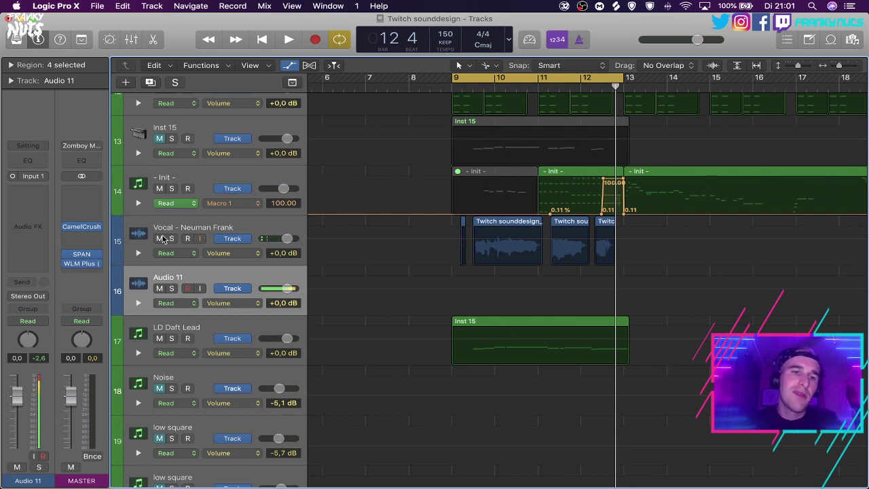
left_click(161, 238)
left_click(189, 288)
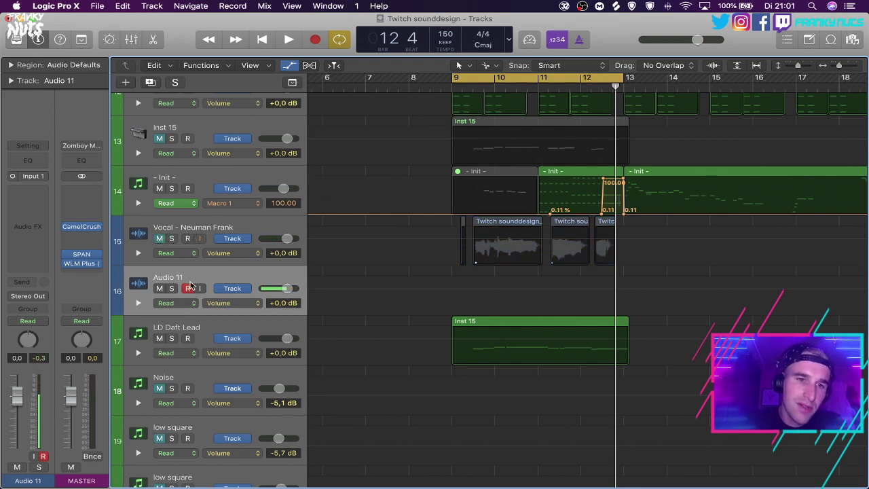
left_click(201, 289)
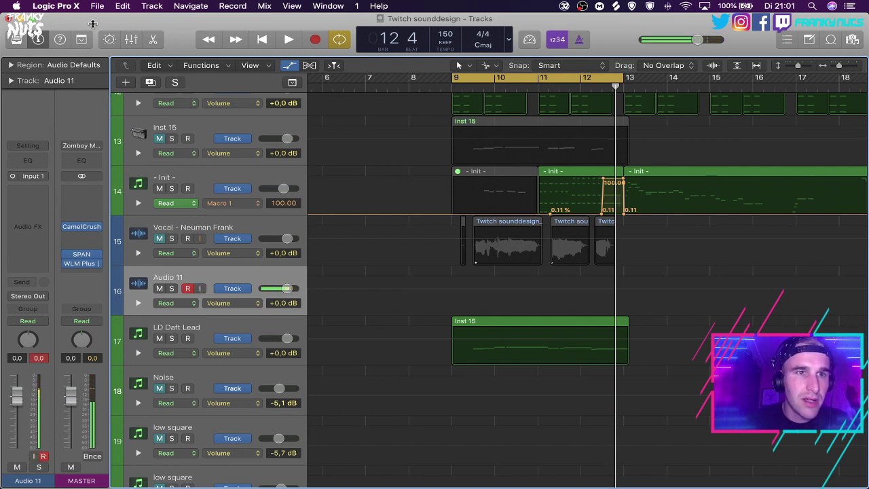
Review the device settings in the audio preferences and close the preferences window.
left_click(56, 6)
mouse_move(135, 36)
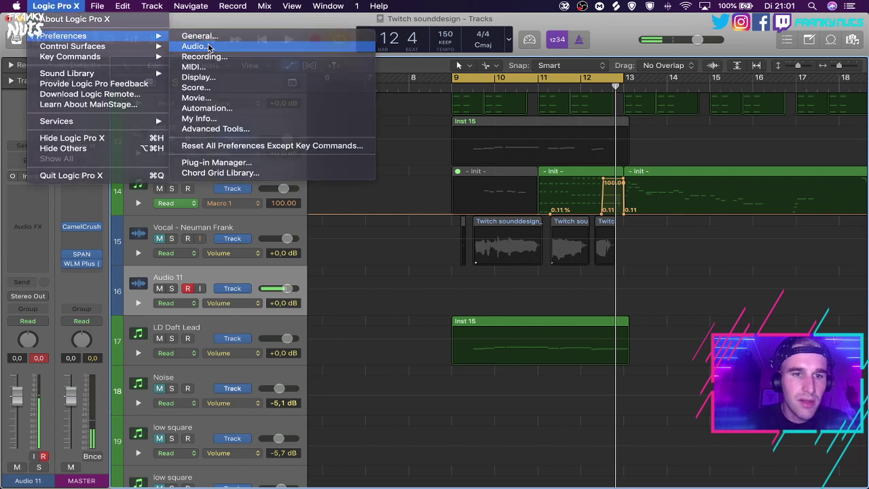
left_click(193, 46)
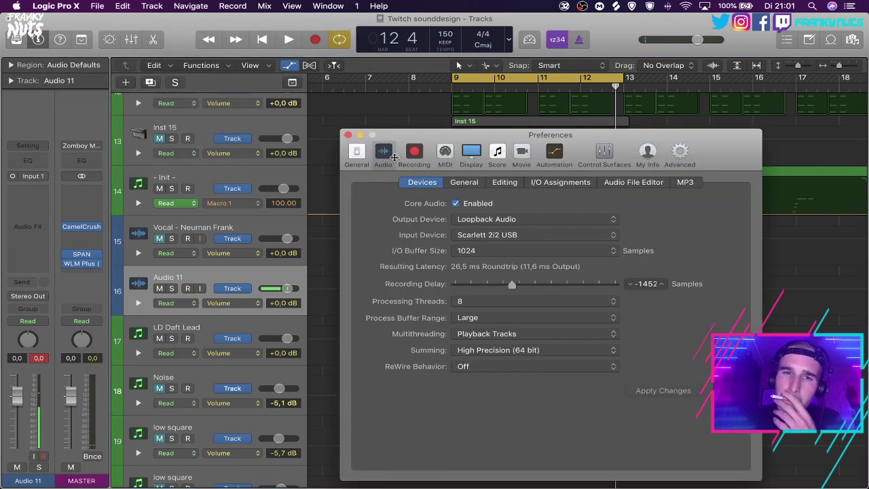
left_click(348, 136)
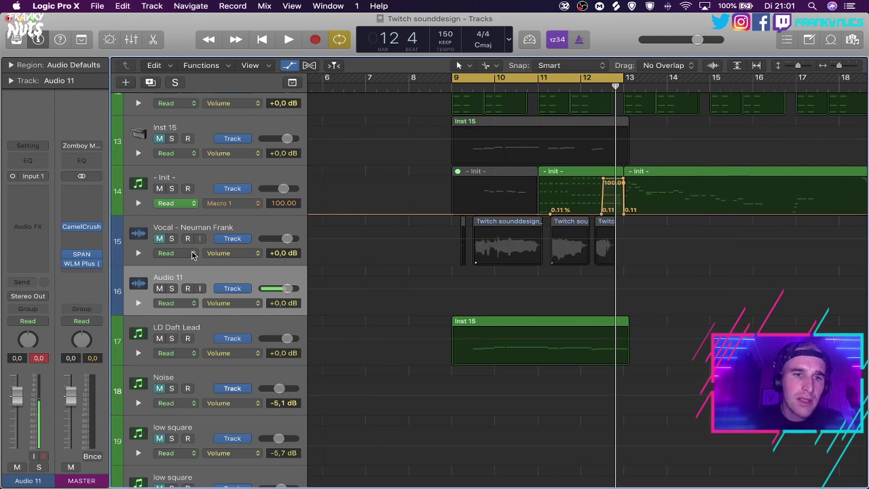
Set the I/O buffer size to 256 samples in the audio device preferences.
left_click(55, 5)
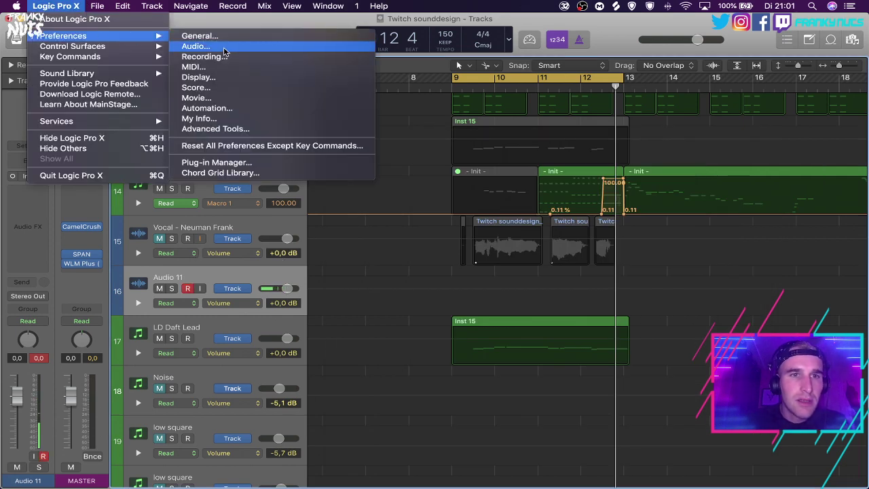
left_click(466, 271)
key("super+comma")
left_click(475, 251)
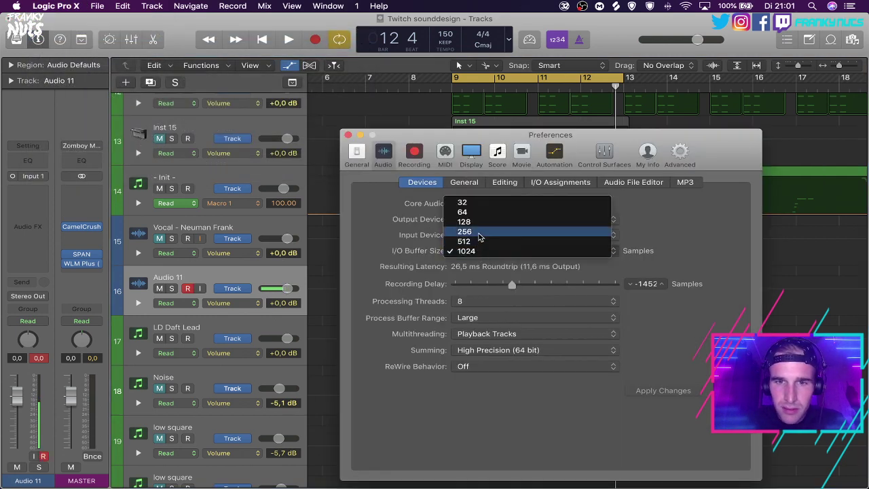
left_click(479, 232)
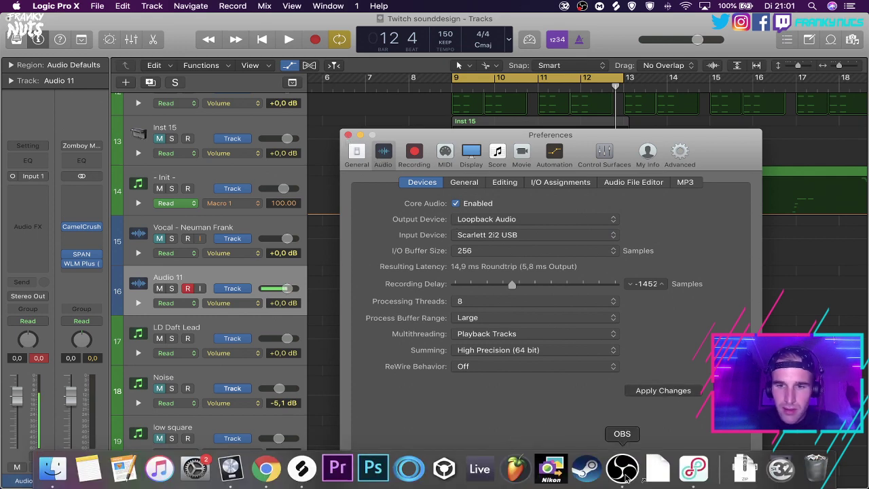
Switch to OBS, clear the preferences window off the audio mixer and open the advanced audio settings from the Neumann TLM 102 source.
left_click(622, 469)
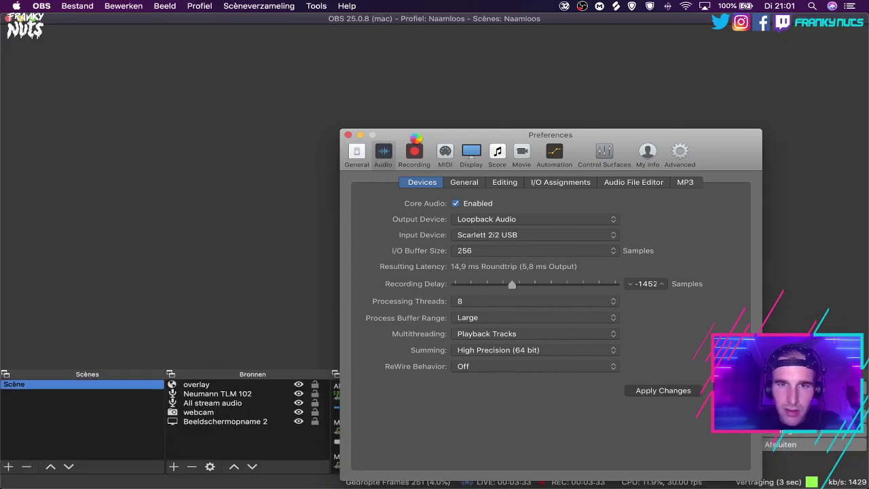
left_click_drag(416, 138, 753, 106)
left_click(551, 410)
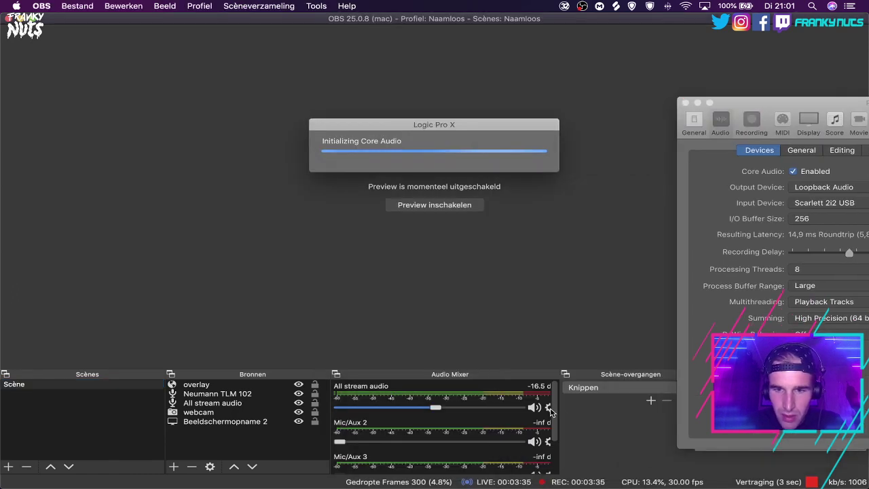
scroll(475, 424, "down", 3)
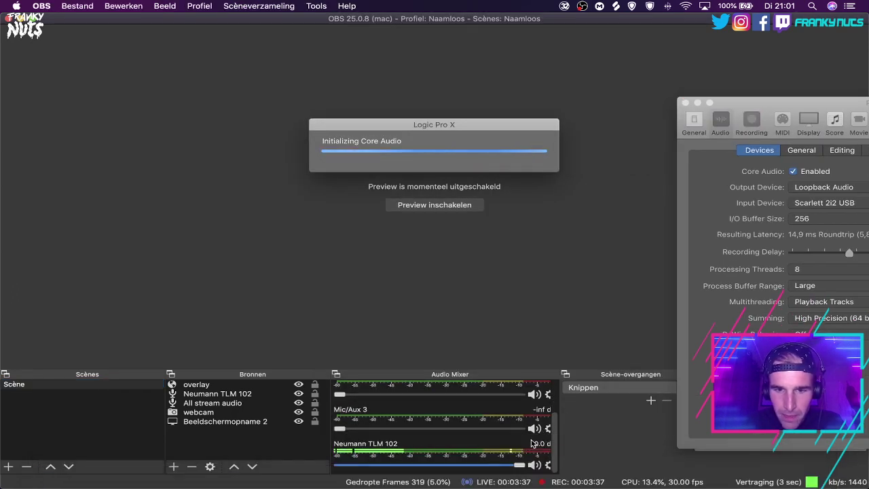
left_click(548, 466)
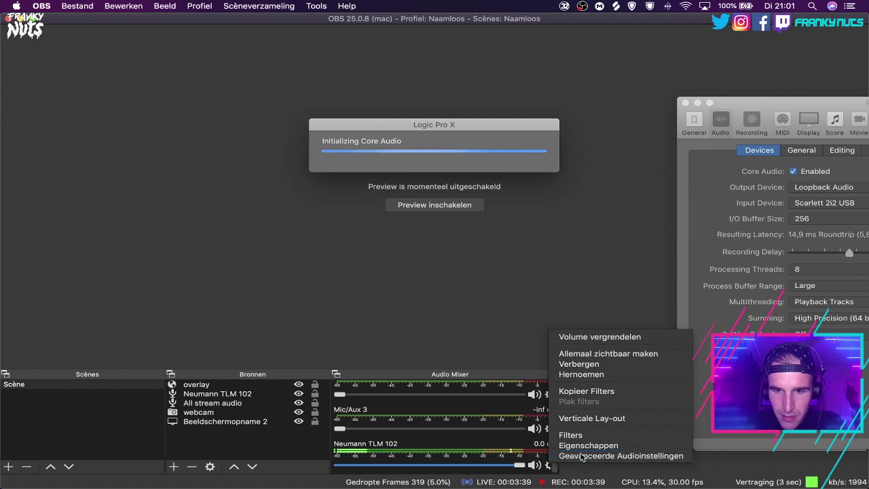
left_click(597, 454)
Switch the Neumann TLM 102's audio monitoring to "Monitoren en uitvoeren" and back to "Niet monitoren".
left_click(564, 243)
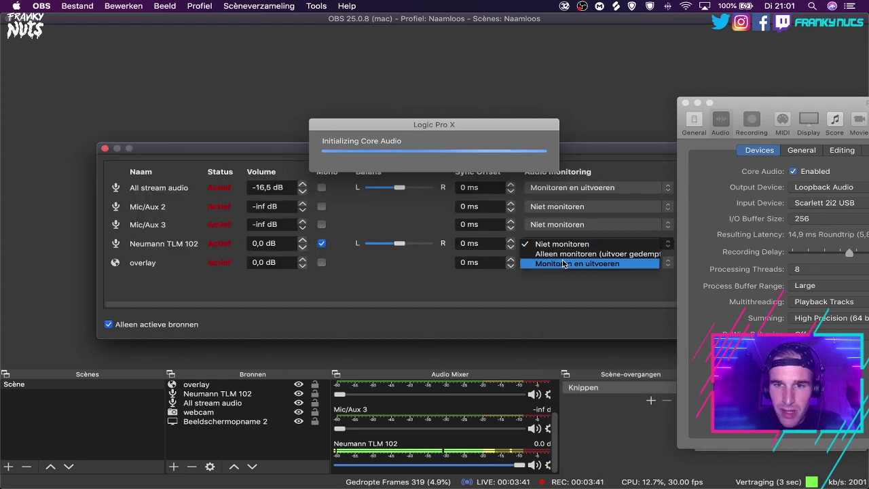
left_click(564, 265)
left_click(564, 244)
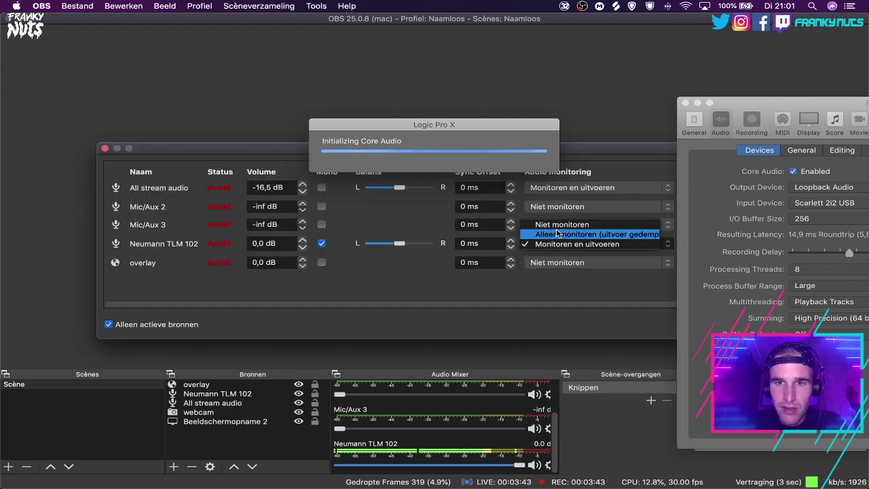
left_click(561, 218)
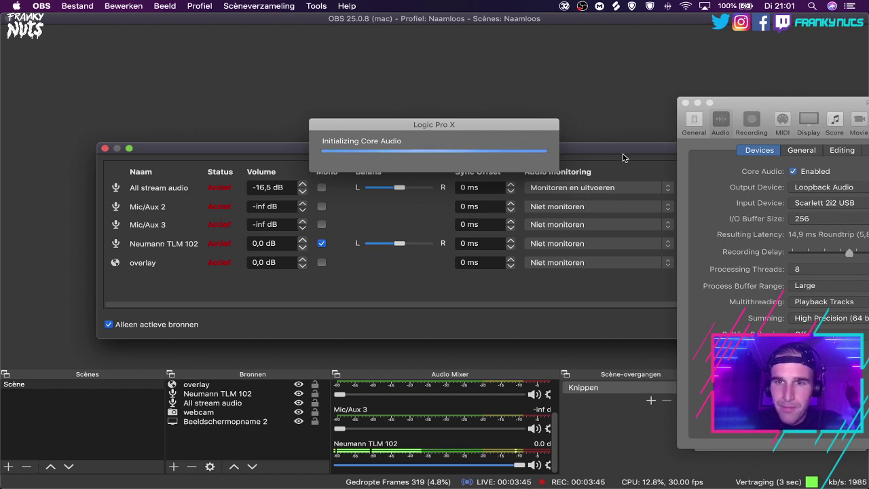
Close the advanced audio settings in OBS and switch back to the Logic Pro X project.
left_click_drag(590, 149, 482, 143)
left_click(610, 311)
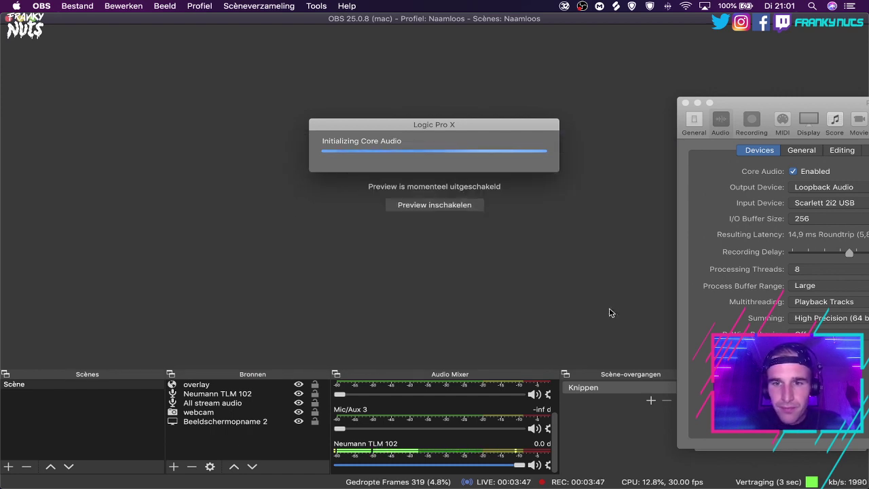
mouse_move(517, 483)
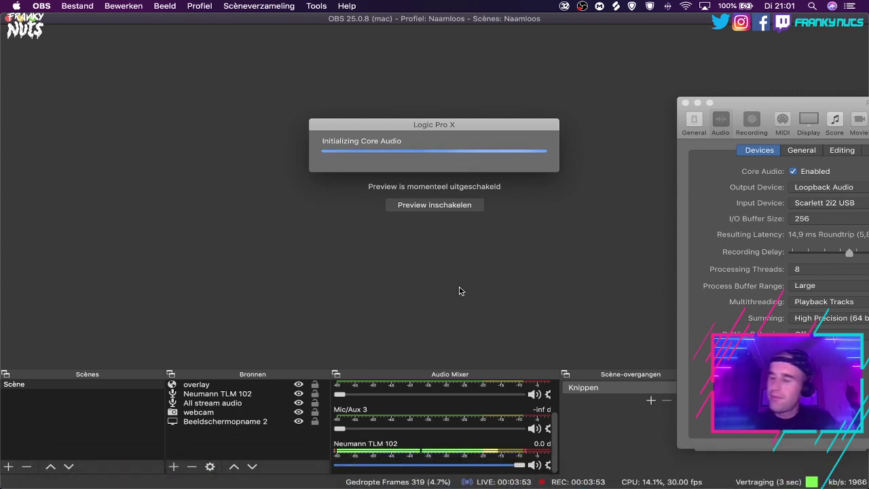
mouse_move(419, 487)
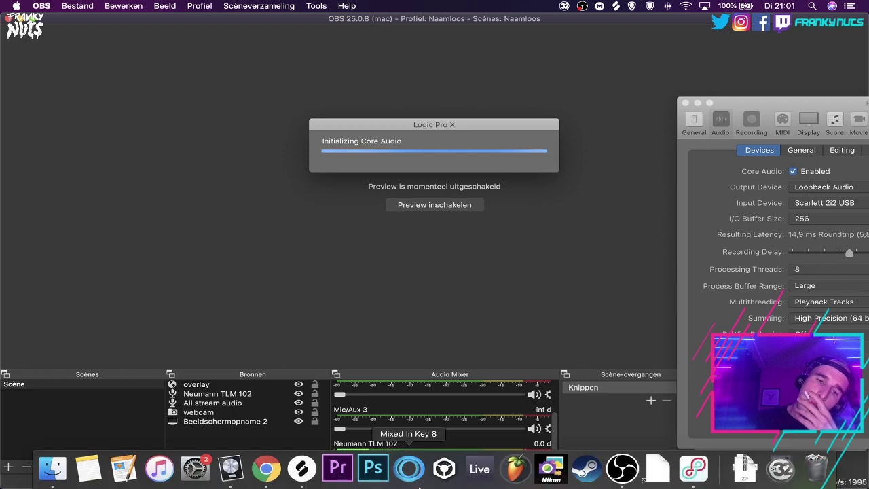
left_click(231, 468)
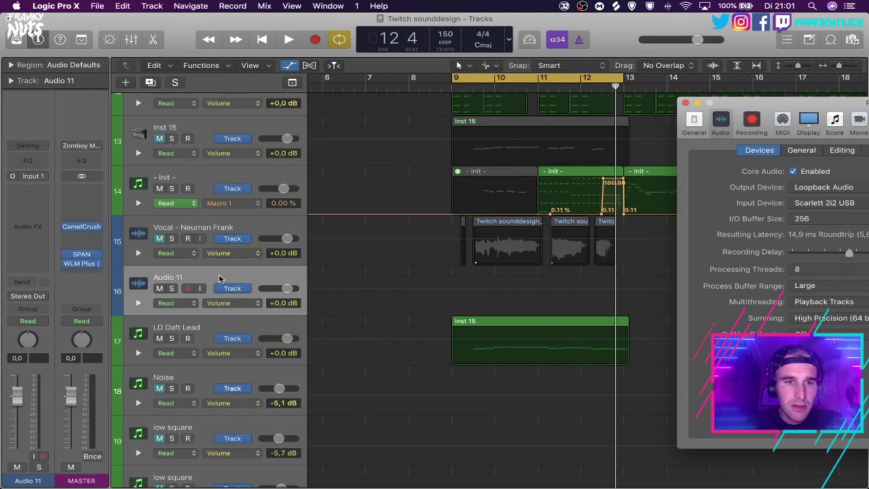
Close the audio preferences window and place the playhead at the start of bar 9.
key("space")
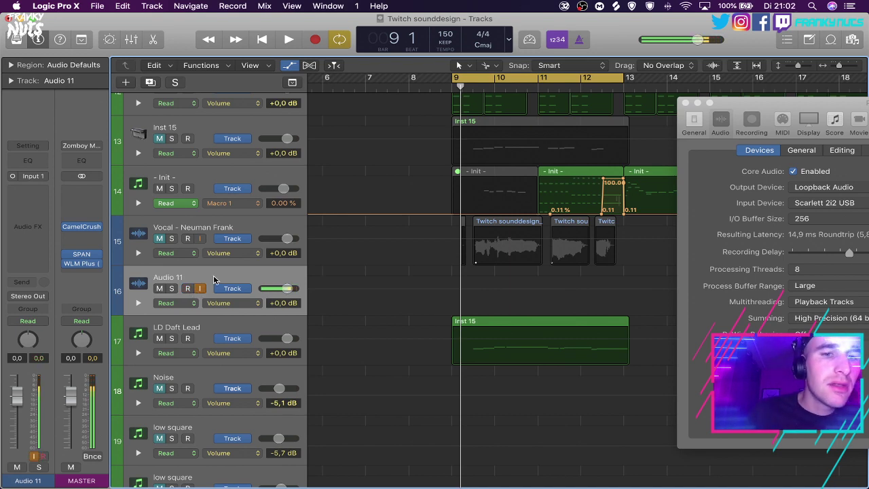
left_click(688, 103)
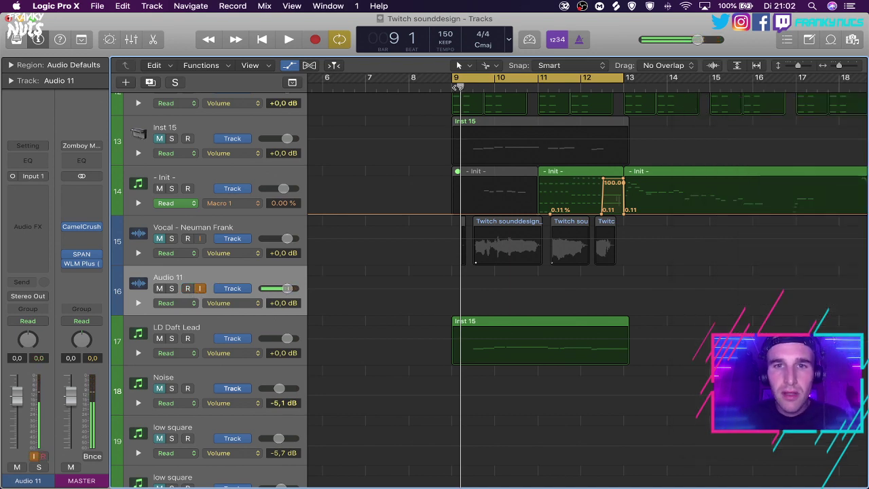
left_click_drag(459, 87, 452, 87)
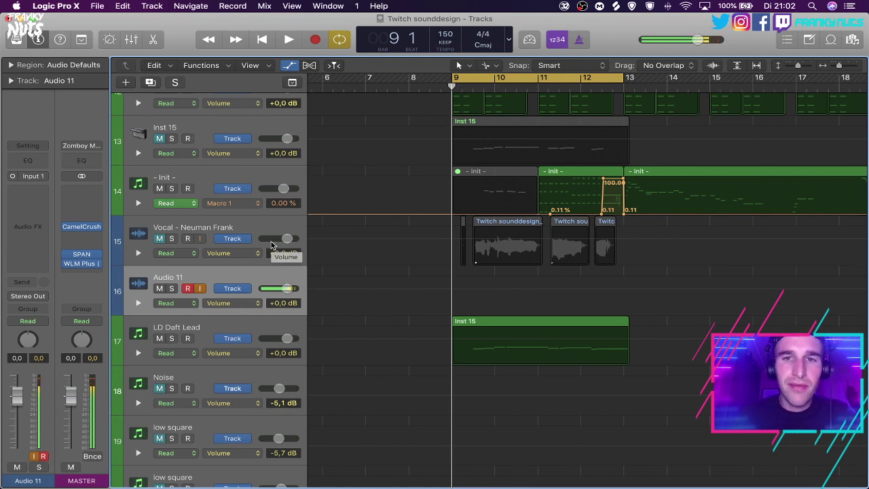
Record a microphone take on the Audio 11 track from bar 9 and delete it.
key("r")
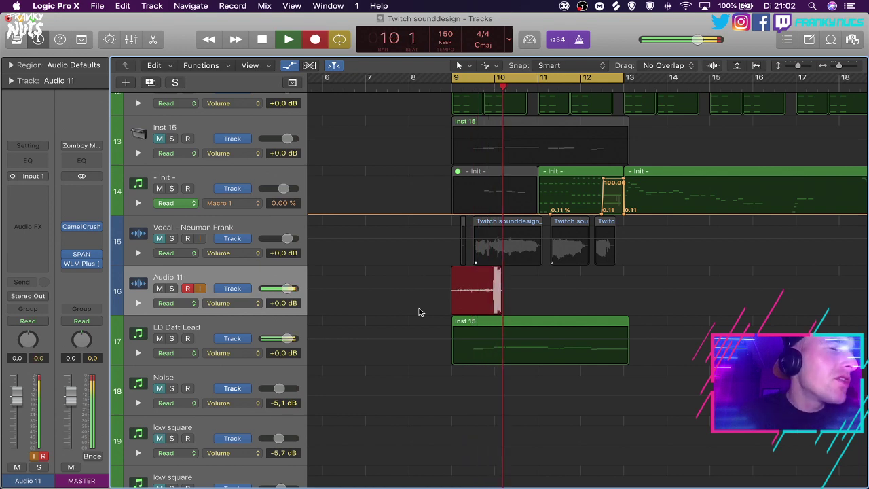
key("space")
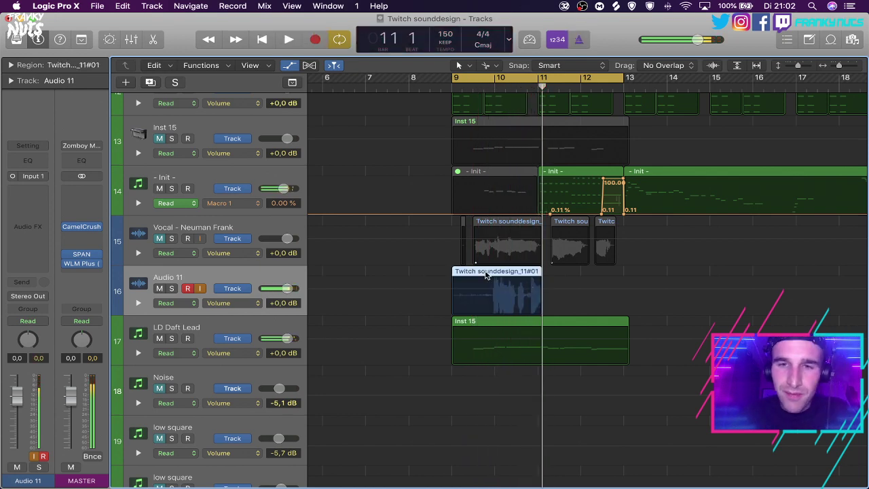
key("space")
key("Delete")
Mute the LD Daft Lead track and record a microphone take on Audio 11 from bar 9 to the end of bar 12.
key("space")
left_click(159, 339)
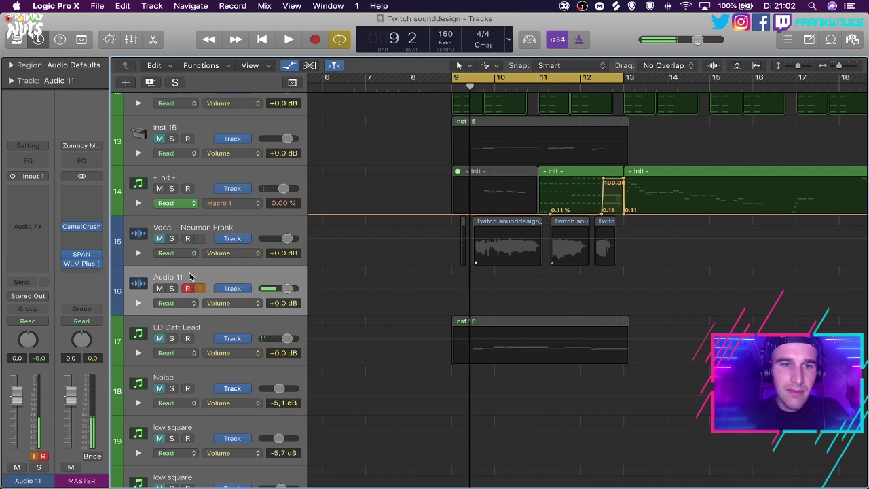
key("r")
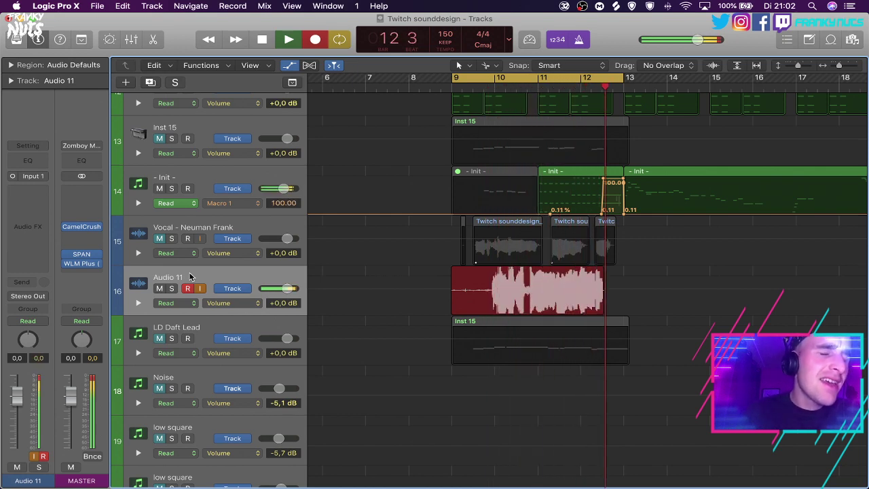
key("space")
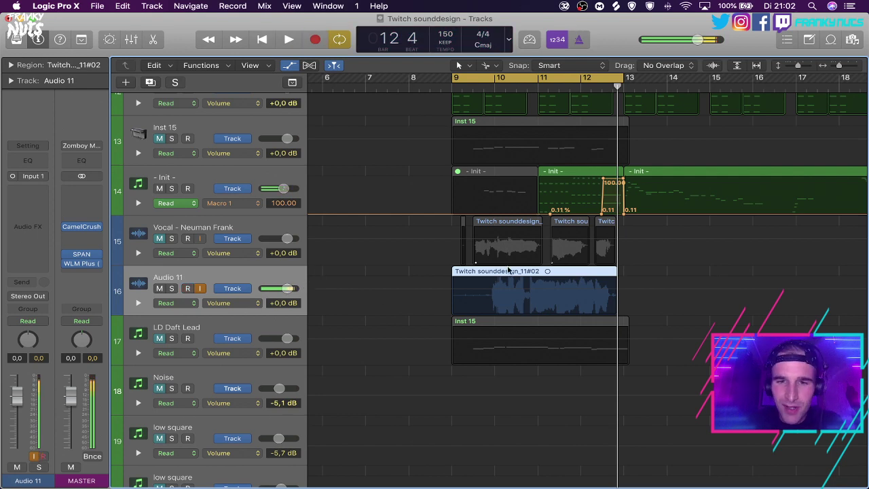
Shift the old vocal regions and the LD Daft Lead region four bars later, and move the new take up to the vocal track 15.
left_click_drag(668, 221, 426, 256)
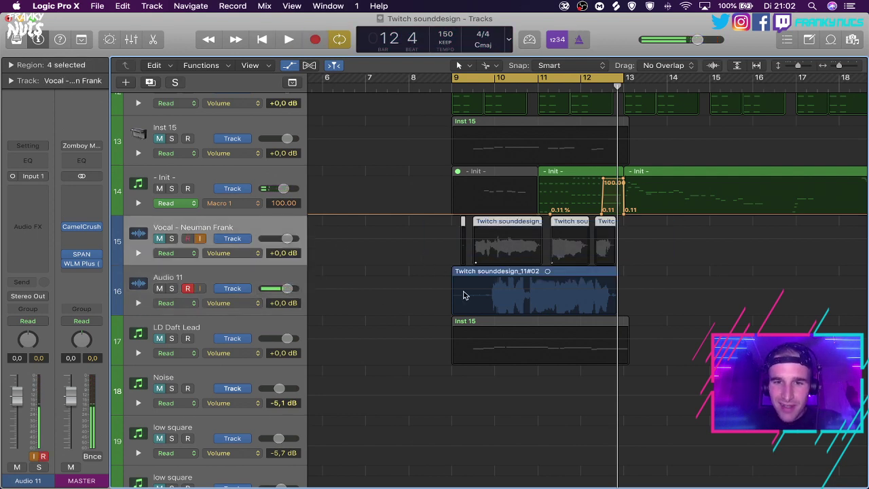
left_click(491, 322, "shift")
left_click_drag(467, 324, 640, 324)
left_click_drag(516, 274, 515, 225)
left_click(242, 277)
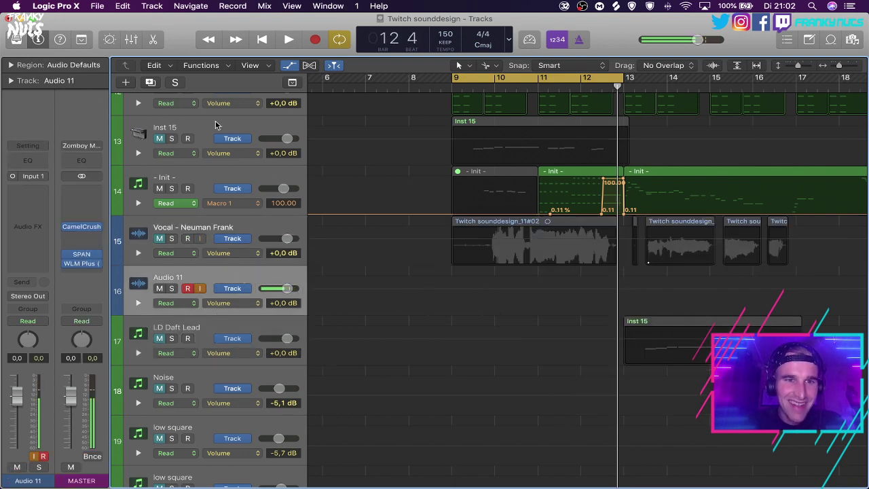
Unmute the Inst 15 track.
left_click(215, 106)
left_click(159, 138)
left_click(160, 138)
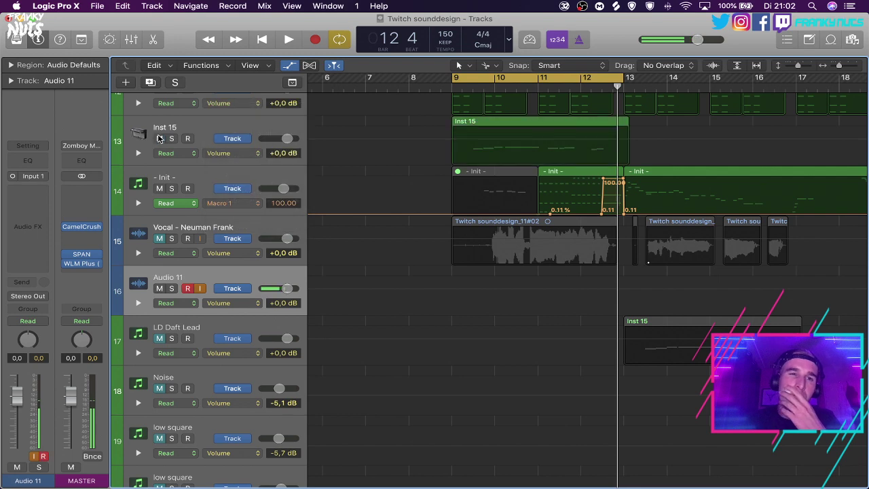
Replace the region on the Inst 15 track with a newly recorded MIDI part starting at bar 9.
left_click(484, 124)
key("BackSpace")
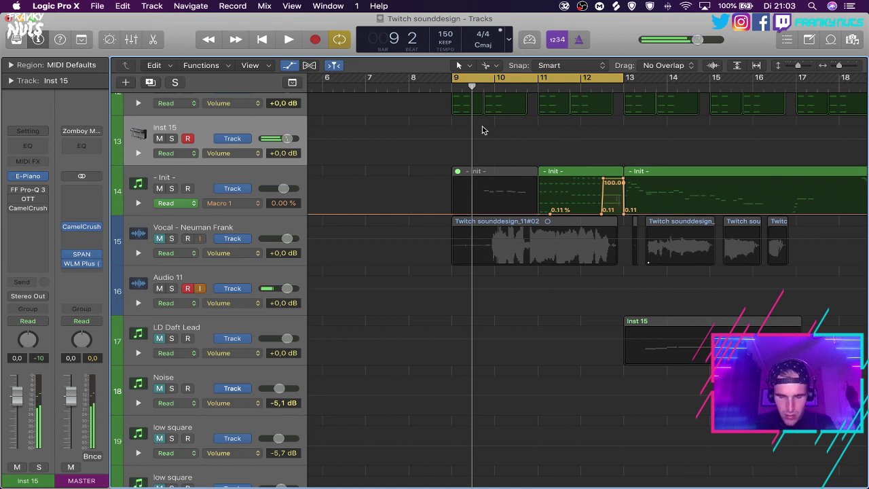
key("r")
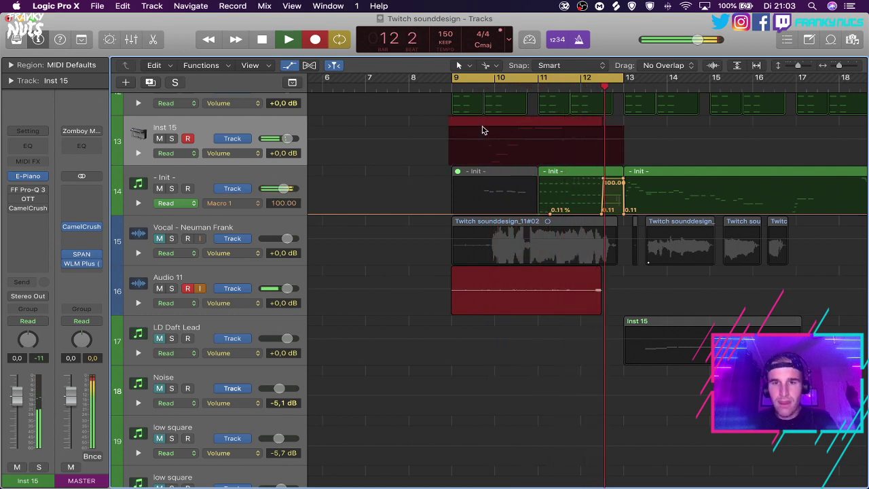
key("space")
Raise the recorded part's last two notes to A#3 and C4 in the Piano Roll, and align all notes to the 1/16 grid.
double_click(566, 123)
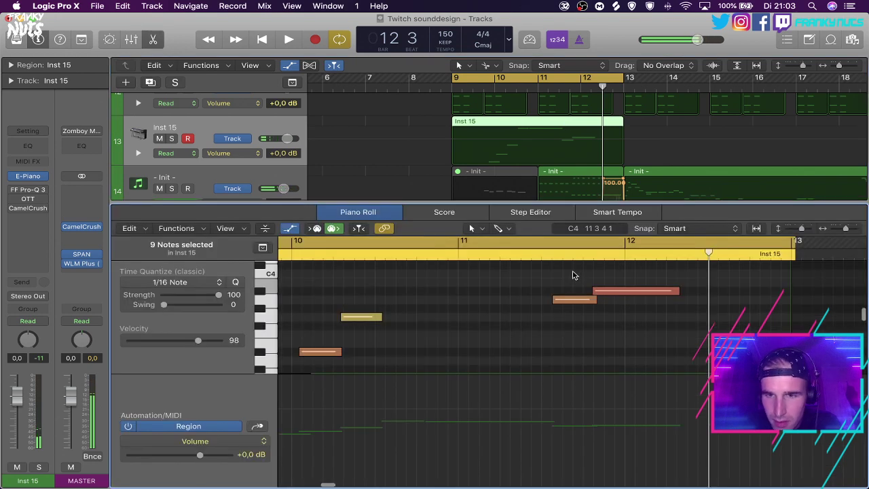
left_click_drag(609, 298, 609, 282)
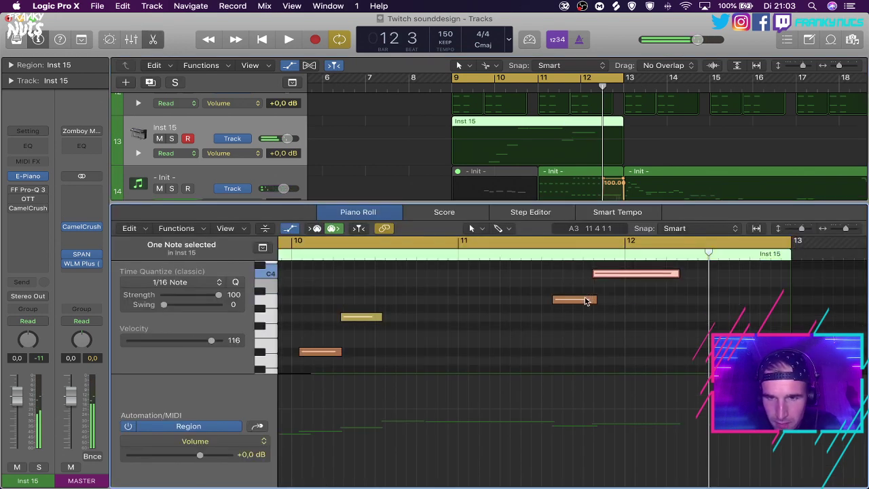
left_click_drag(565, 299, 570, 289)
key("super+a")
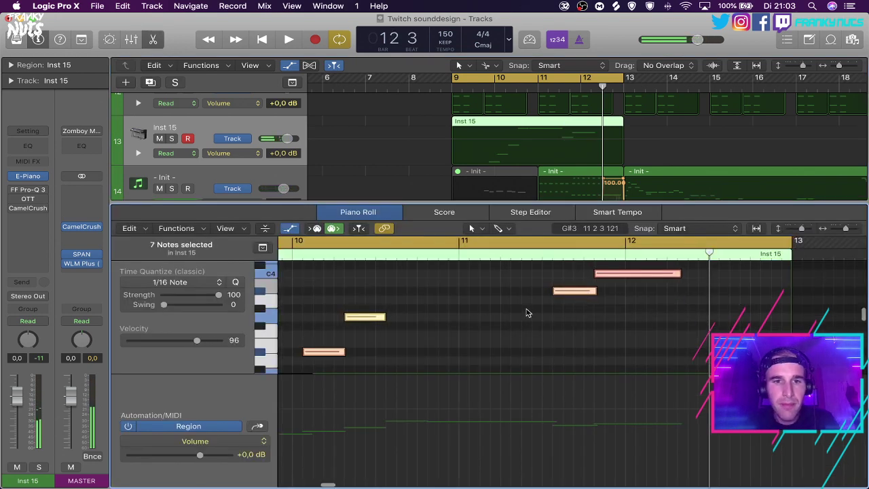
Play back the Inst 15 part while following its notes in the Piano Roll.
key("space")
left_click(528, 311)
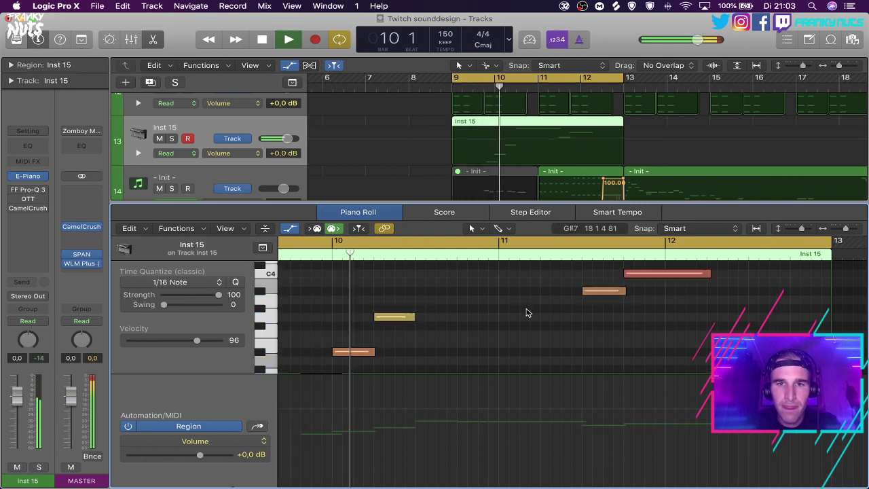
scroll(527, 312, "left", 2)
scroll(527, 312, "up", 3)
scroll(526, 312, "down", 2)
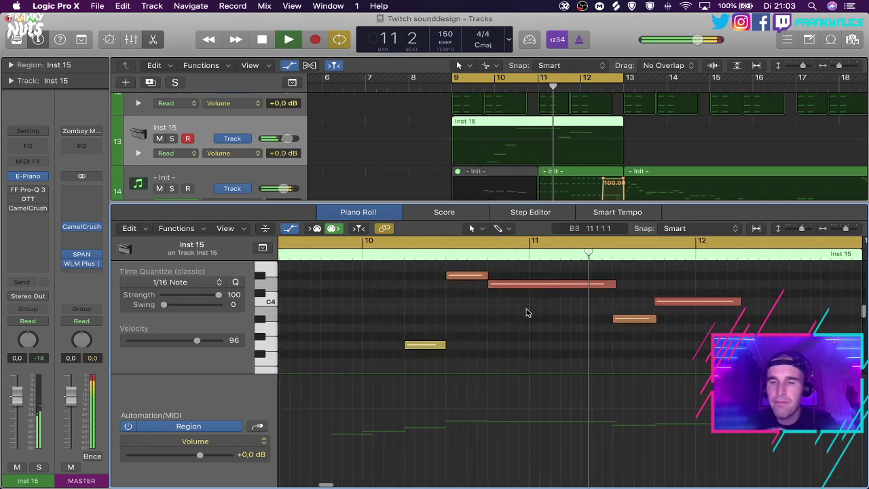
key("space")
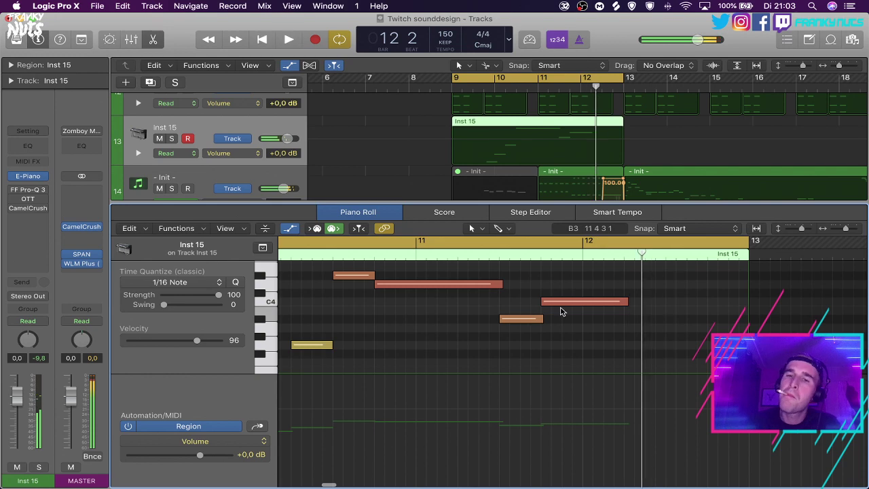
mouse_move(586, 302)
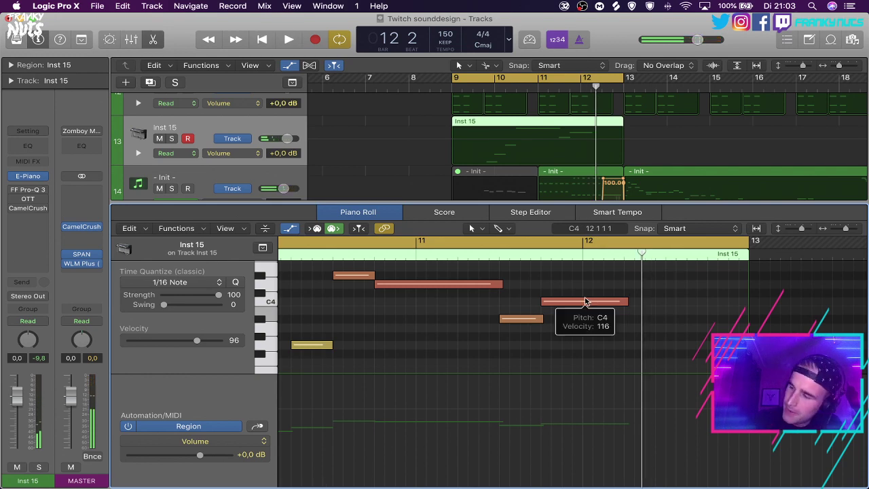
Hide the automation area of the Piano Roll and show the notes from bar 9.
key("e")
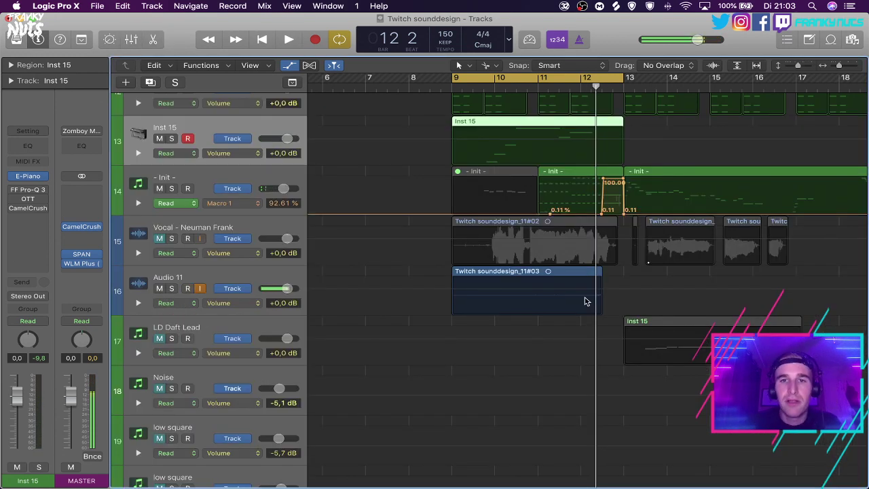
key("e")
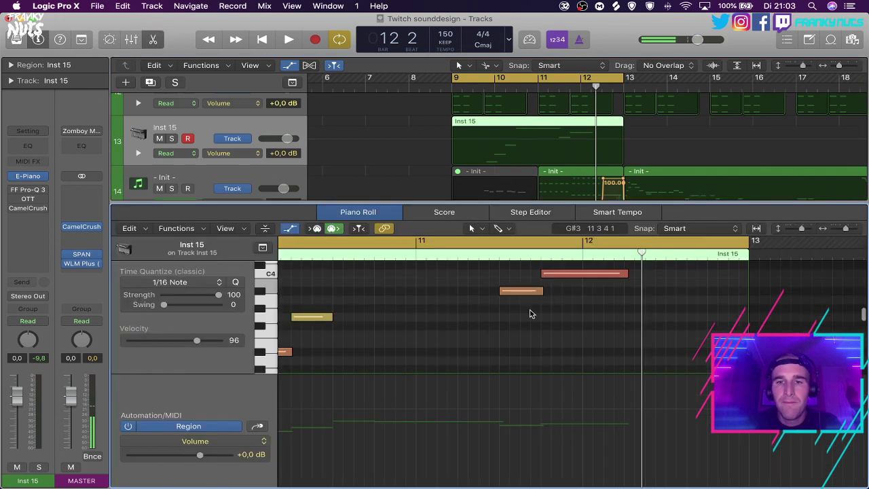
scroll(531, 313, "left", 10)
scroll(532, 313, "down", 4)
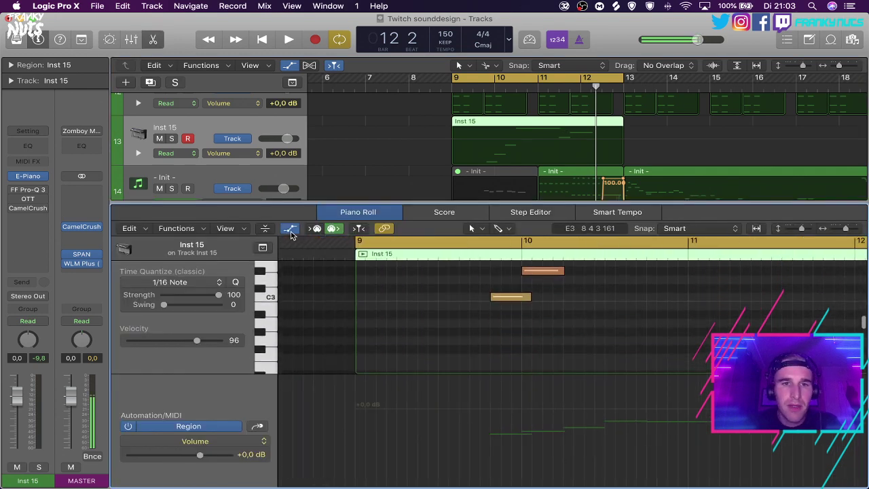
left_click(290, 231)
Solo the Inst 15 track during playback to check its melody notes.
key("space")
scroll(564, 338, "up", 2)
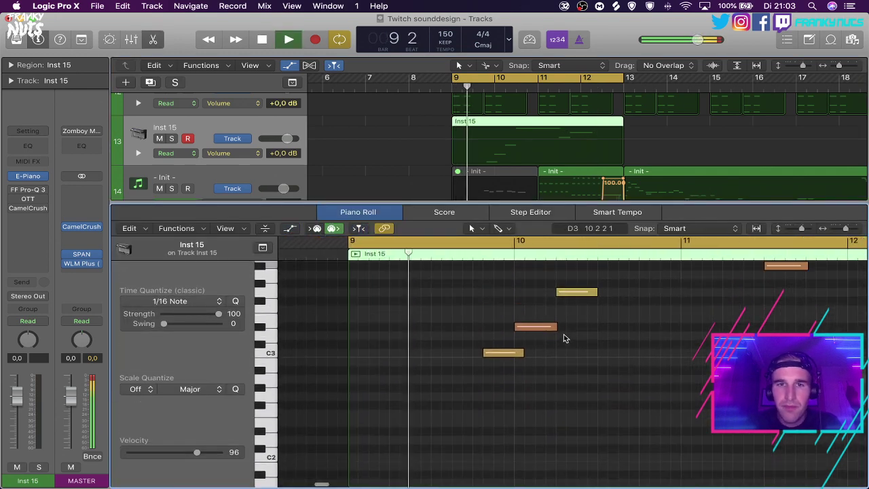
left_click(172, 138)
scroll(558, 330, "up", 3)
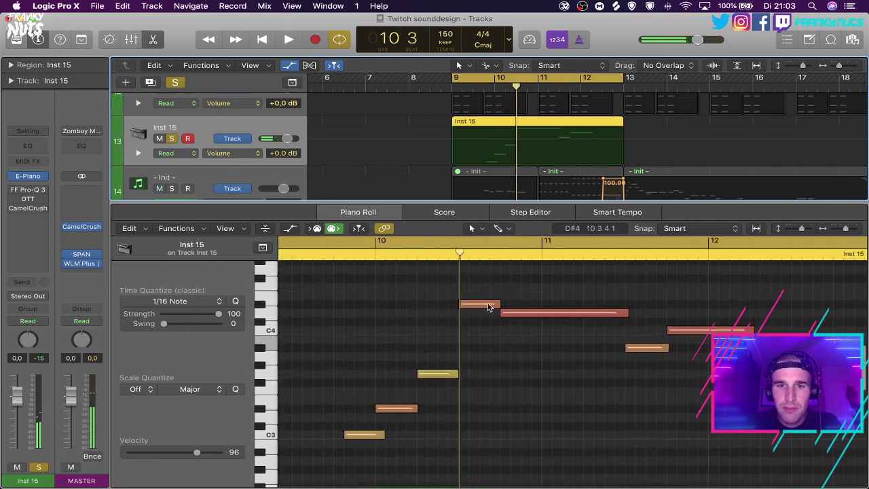
Copy the D#4 and D4 notes down to C4 and A#3, and loop playback over bars 10 to 12.
left_click_drag(487, 307, 623, 348)
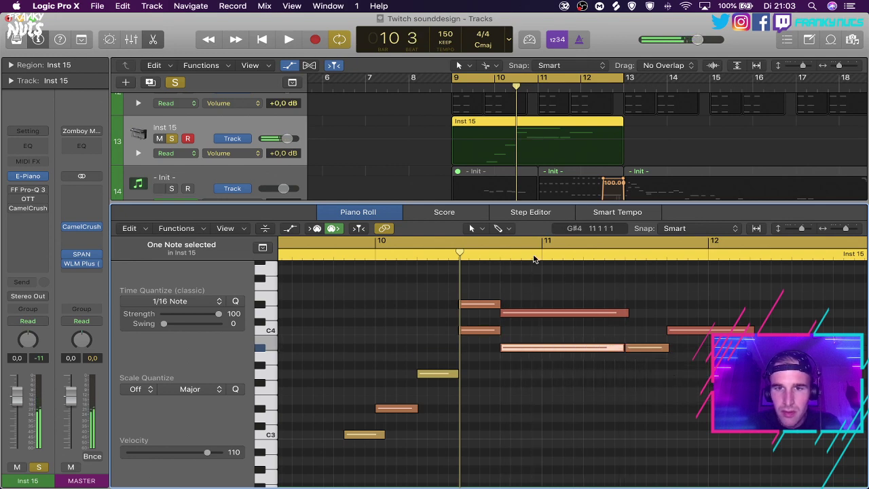
left_click(527, 243)
left_click_drag(389, 244, 855, 245)
key("space")
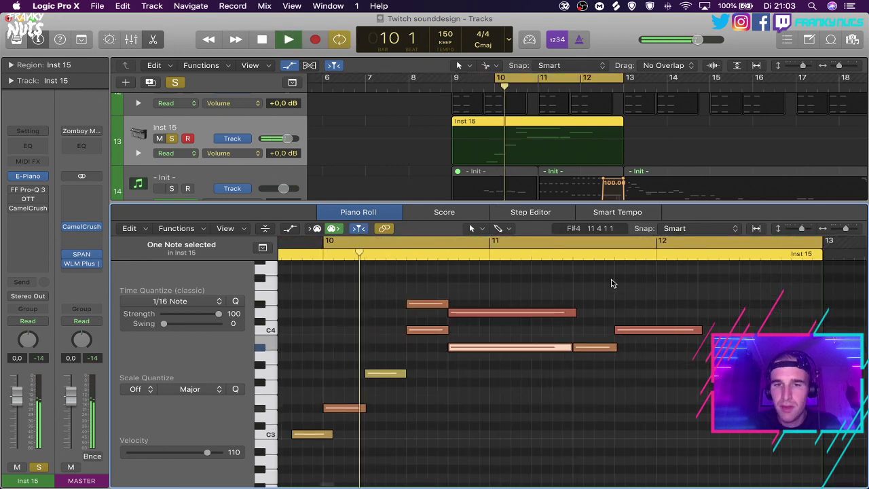
left_click(613, 283)
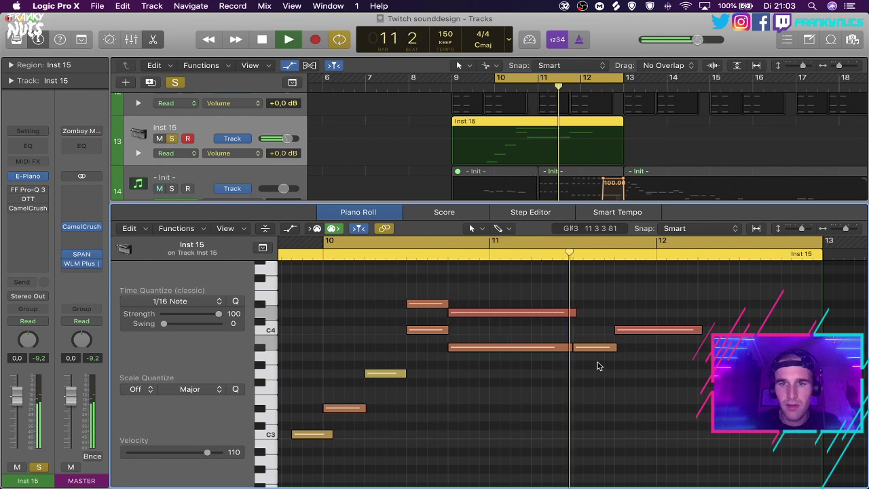
key("space")
Add D4 and F3 harmony notes around the short A#3 note and a G3 below the last C4, and play the loop.
left_click_drag(593, 349, 700, 372)
left_click(673, 362)
key("space")
key("x")
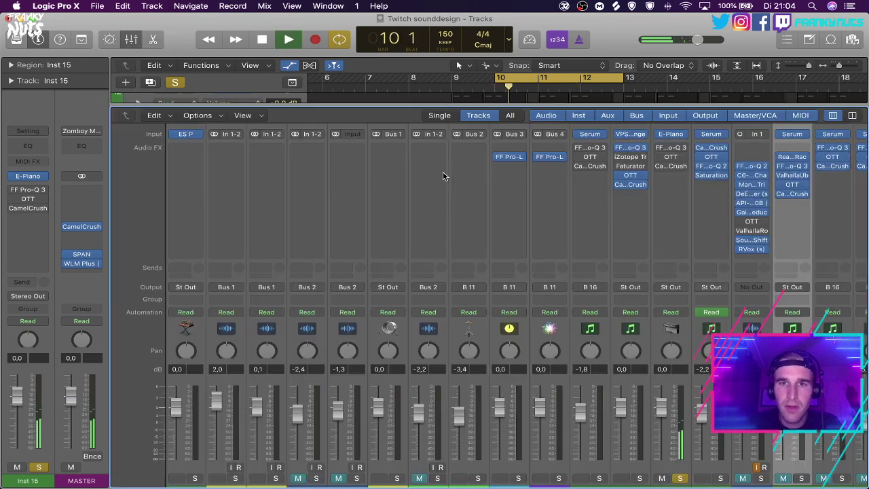
key("x")
key("space")
Copy the long A#3 note up to F4 in the Inst 15 region and play the loop.
double_click(518, 124)
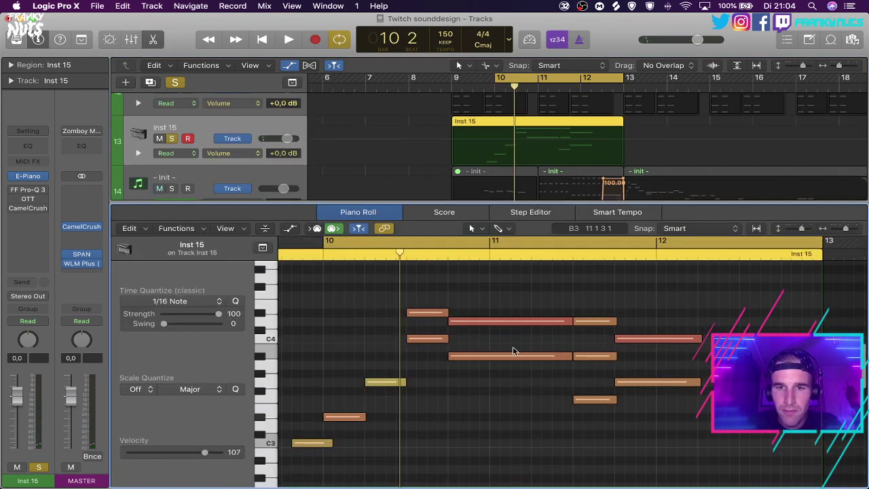
left_click_drag(511, 355, 512, 298, "alt")
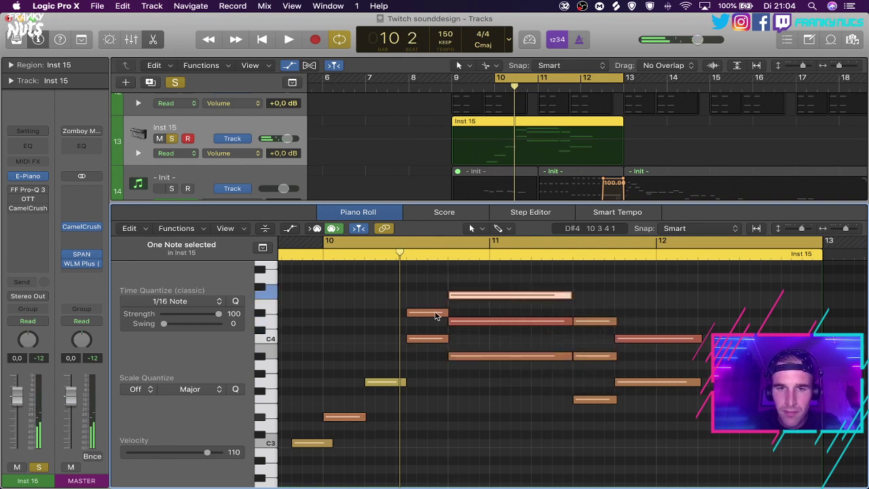
key("space")
left_click(434, 291)
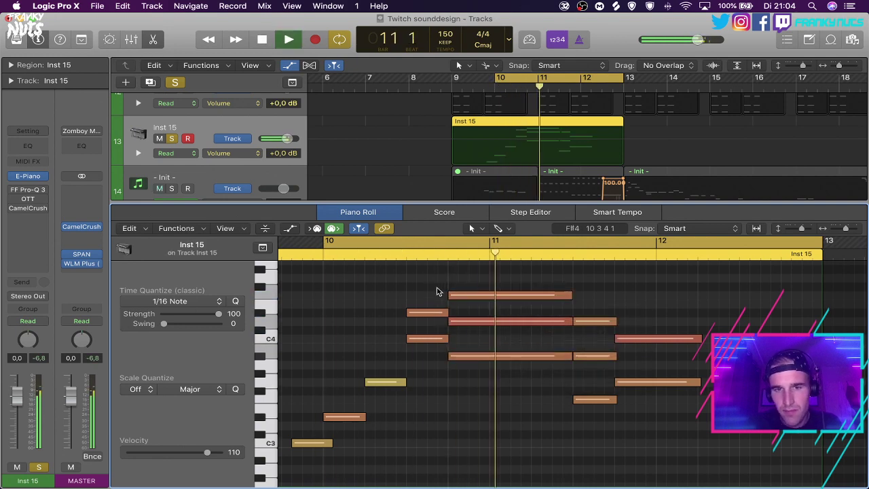
key("space")
Copy the short D#4 note down to G3 and the last C4 up to D#4, and close the Piano Roll.
left_click(426, 315)
left_click_drag(426, 317, 430, 384, "alt")
key("space")
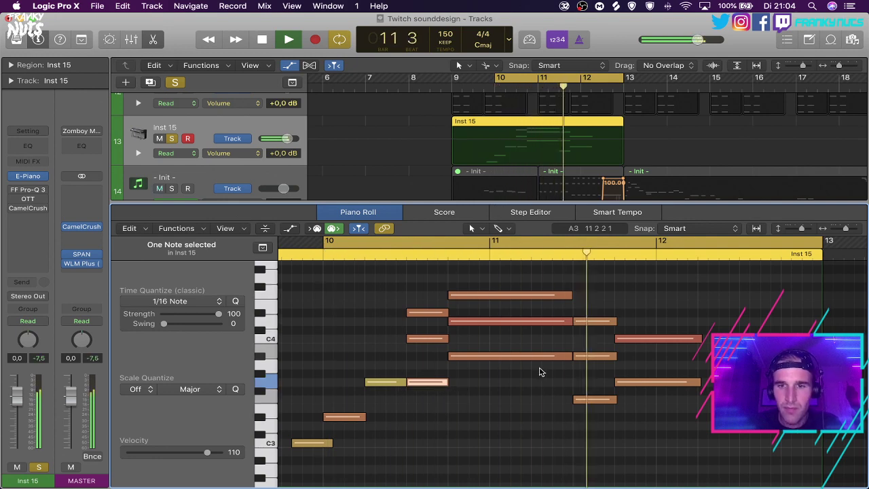
left_click_drag(654, 342, 648, 306, "alt")
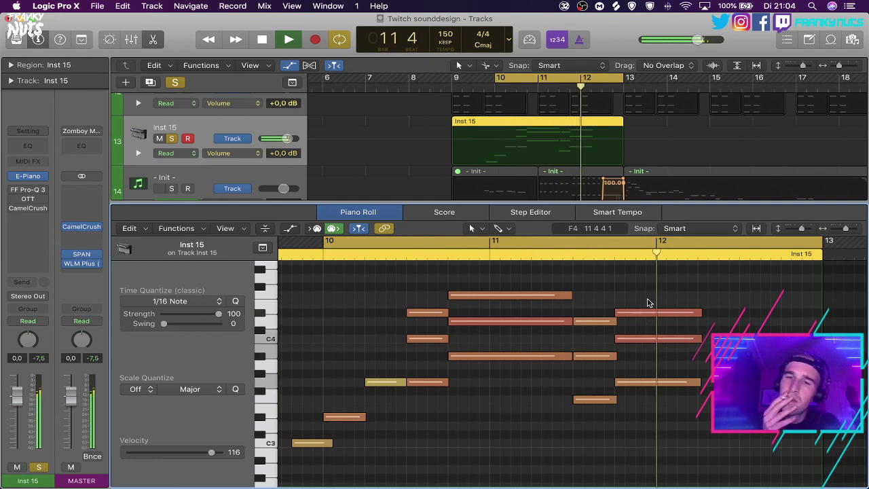
key("p")
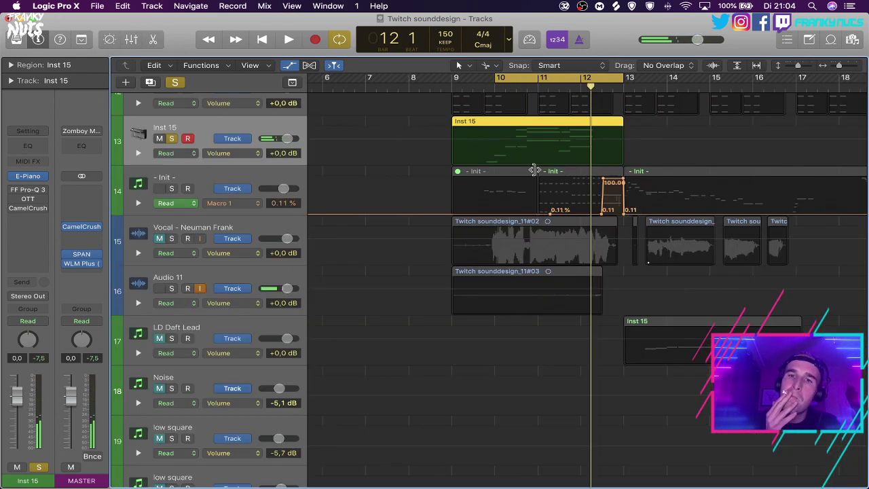
Copy the Inst 15 region onto the LD Daft Lead track at bar 9 and play that track soloed.
left_click_drag(519, 126, 517, 340)
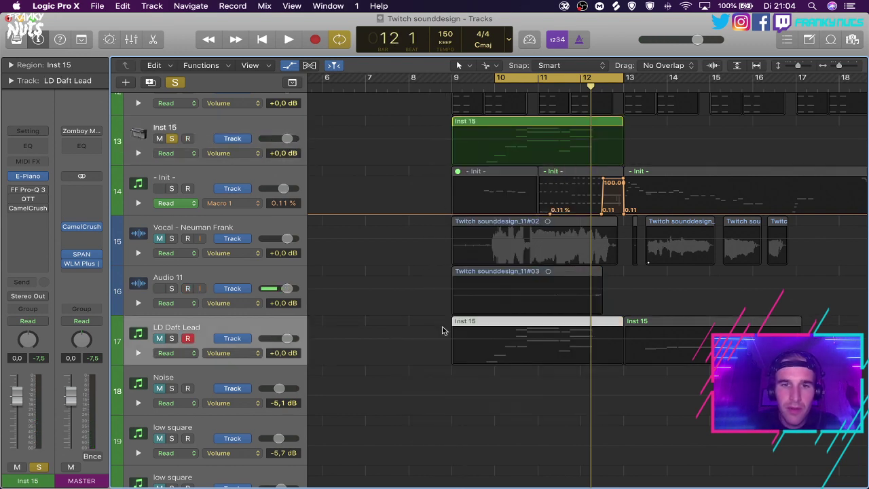
left_click(176, 337)
key("space")
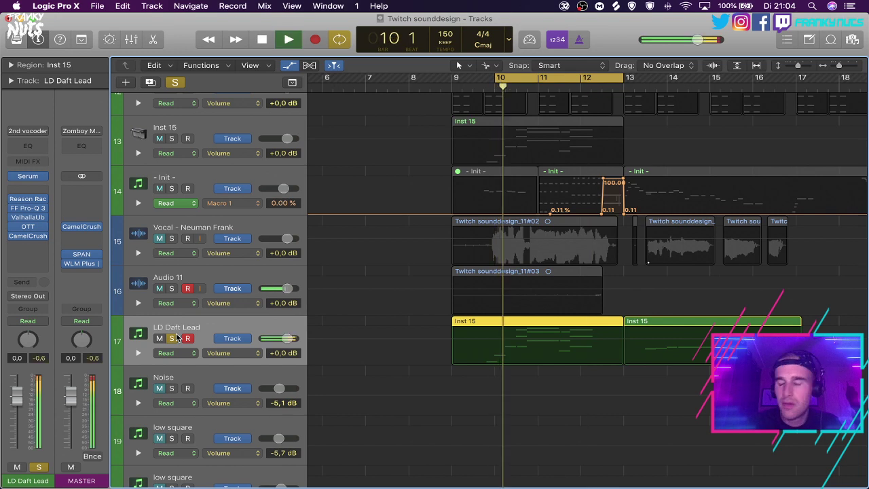
key("space")
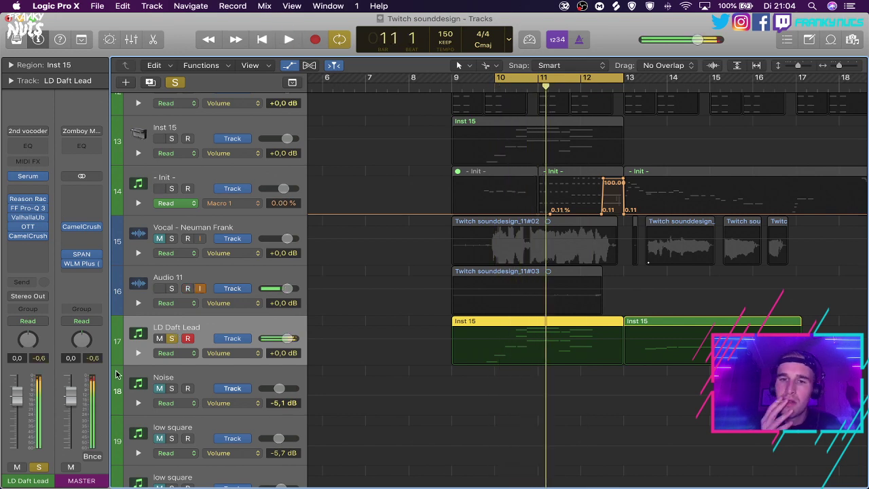
Transpose all notes of the copied LD Daft Lead region down one octave and play the loop.
double_click(504, 324)
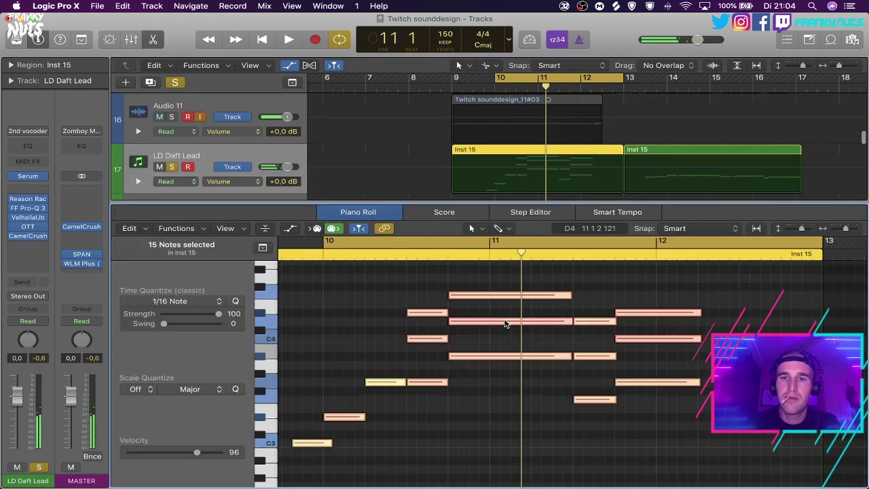
key("space")
key("x")
key("x")
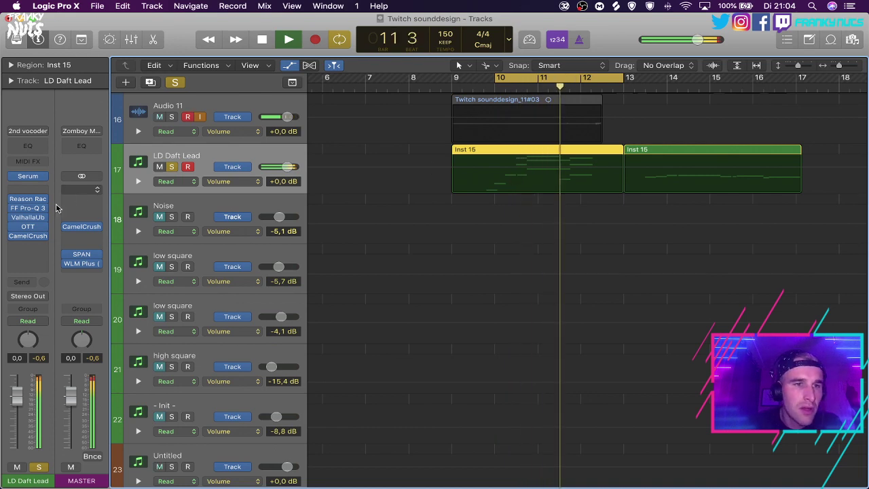
Inspect the vocoder and line mixer in LD Daft Lead's Reason Rack plug-in during playback, and close the plug-in.
left_click(25, 198)
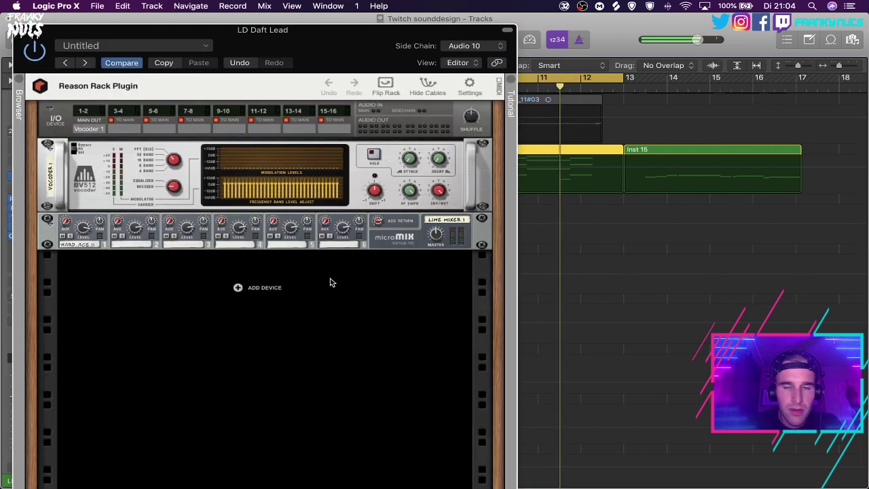
left_click(85, 236)
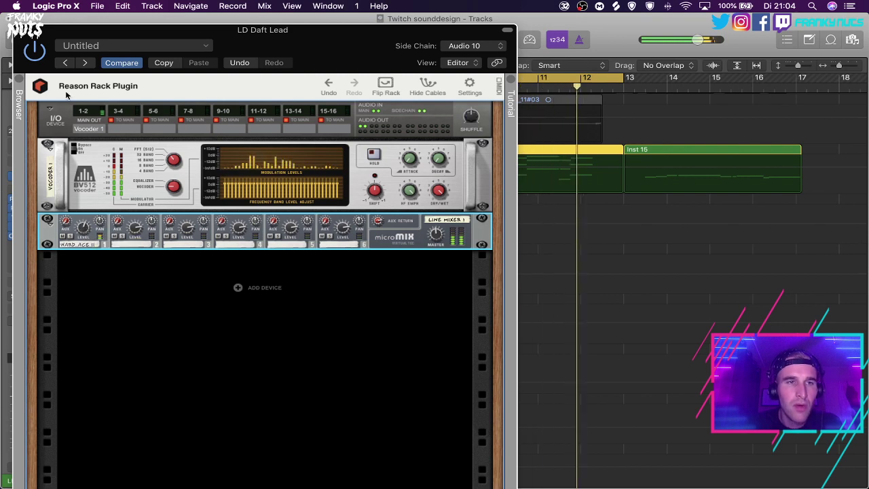
left_click(20, 34)
key("space")
Lengthen the final D#3, C3 and G2 notes of the LD Daft Lead region almost to the end of bar 12.
scroll(543, 190, "up", 3)
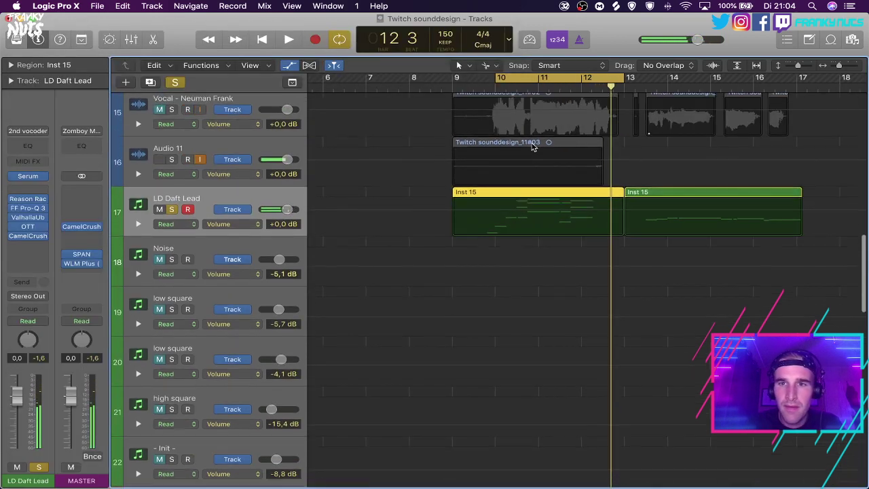
double_click(602, 211)
key("space")
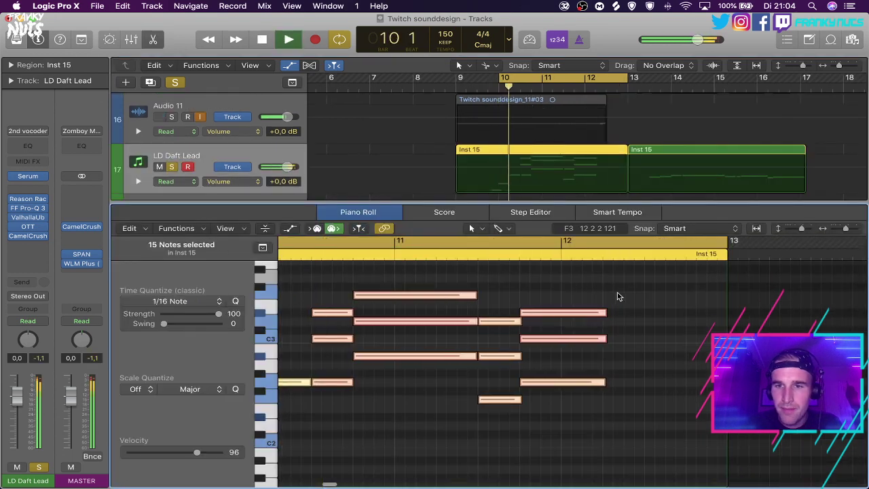
left_click_drag(617, 295, 710, 386)
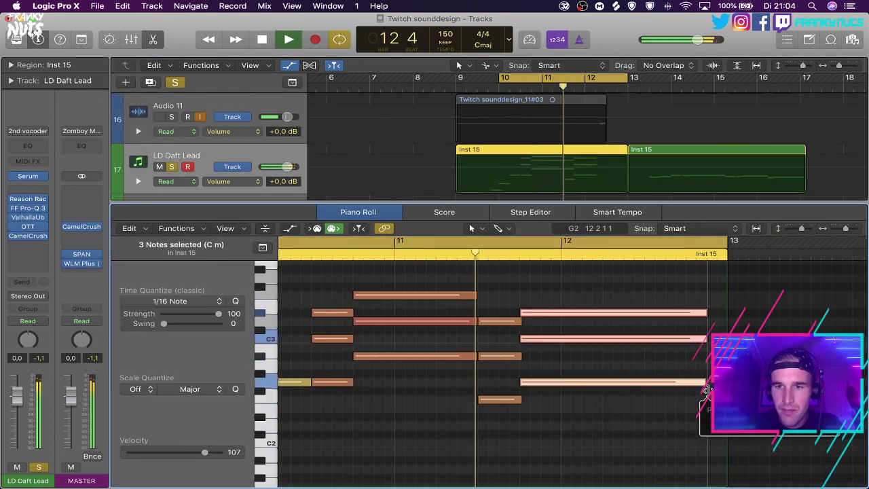
left_click(663, 417)
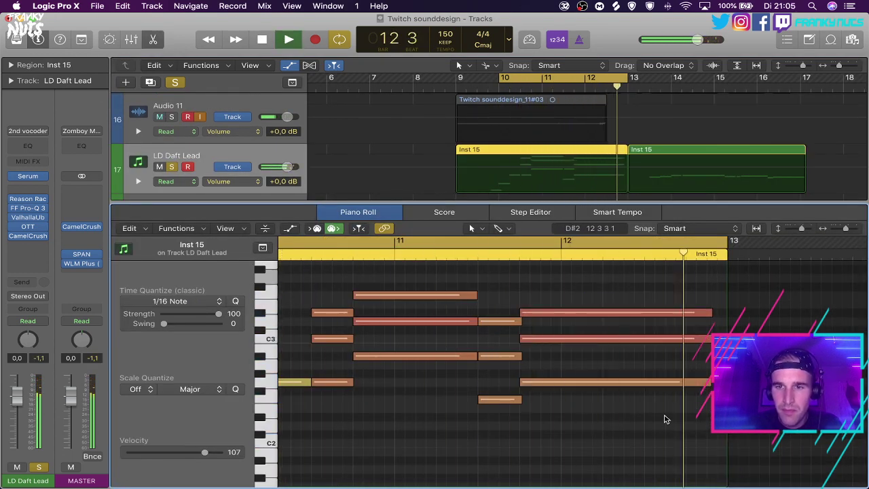
key("space")
double_click(614, 174)
Inspect the Serum settings of LD Daft Lead while the loop plays, and close the synth window.
scroll(603, 155, "up", 4)
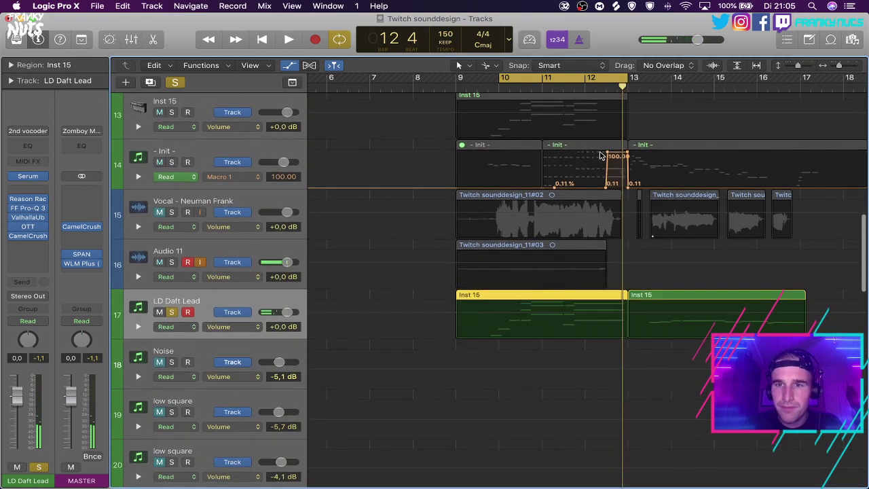
scroll(614, 166, "down", 4)
key("space")
key("super+Right")
key("super+Right")
scroll(624, 175, "up", 2)
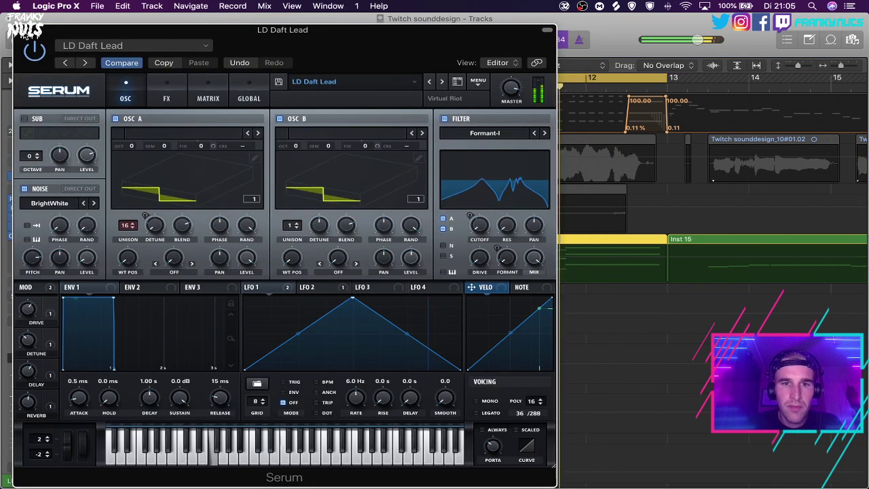
left_click(23, 30)
key("space")
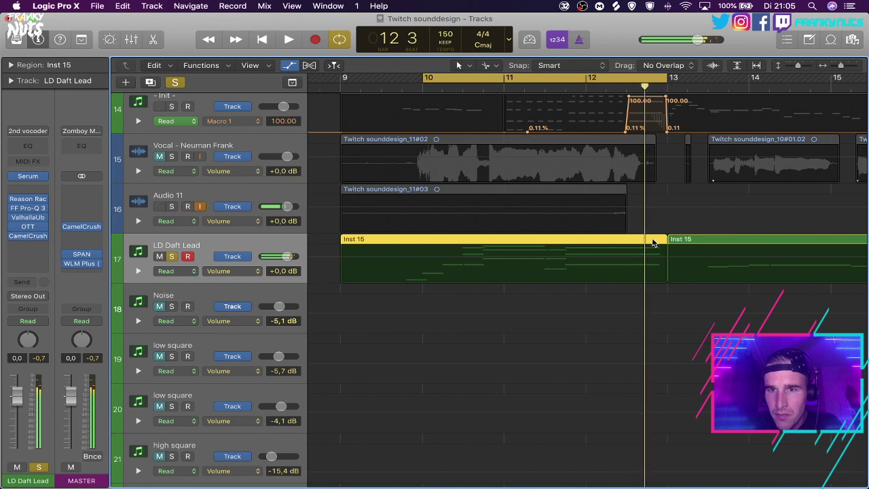
Shorten the last three chord notes of the LD Daft Lead region to about beat 4 of bar 12.
double_click(652, 243)
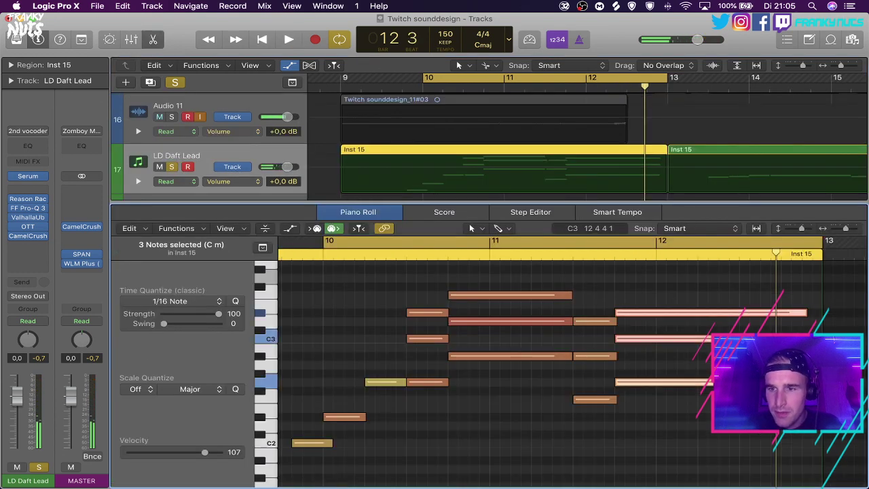
key("x")
key("x")
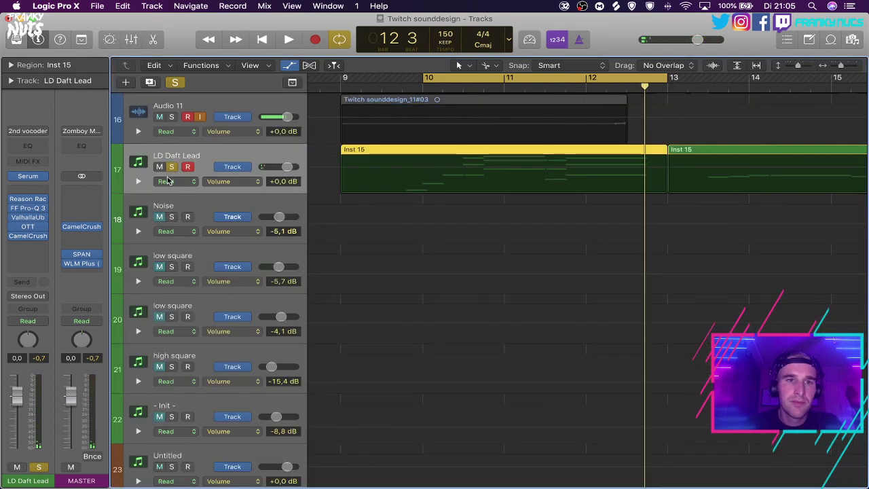
Unsolo and unmute LD Daft Lead, mute Inst 15, and play the full arrangement with track automation hidden.
key("space")
scroll(543, 198, "up", 3)
key("space")
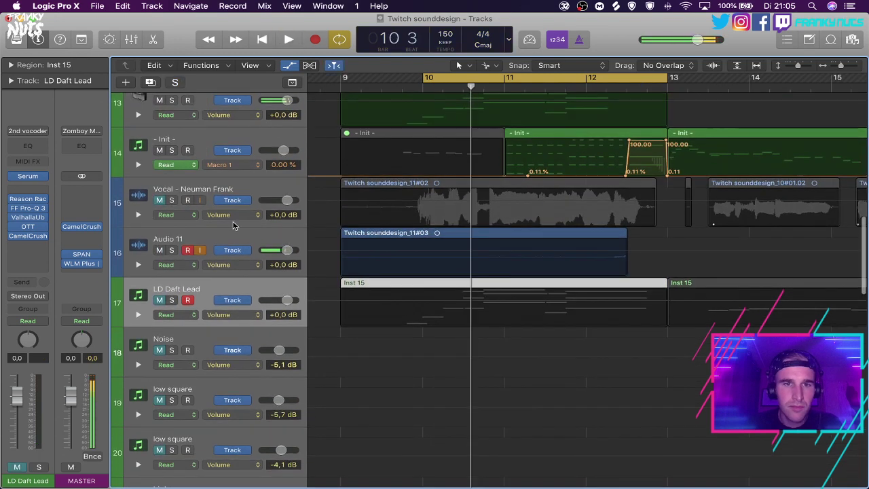
scroll(231, 225, "up", 3)
left_click(158, 192)
key("space")
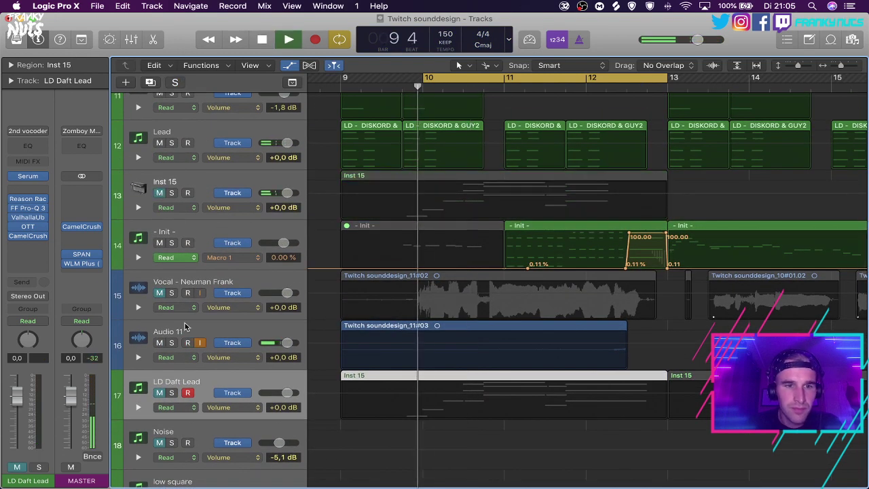
key("a")
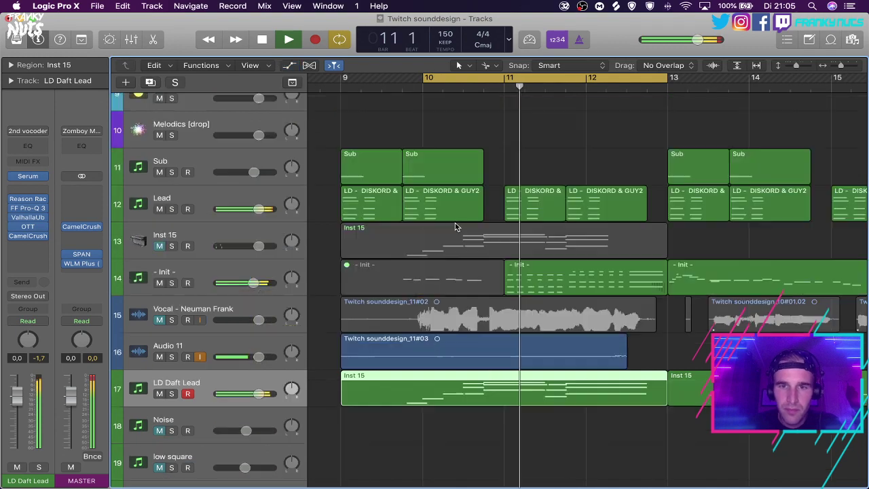
Set the cycle range from bar 9 to bar 13 and play the loop.
scroll(455, 223, "down", 5)
left_click(467, 236)
key("super+Left")
key("super+Left")
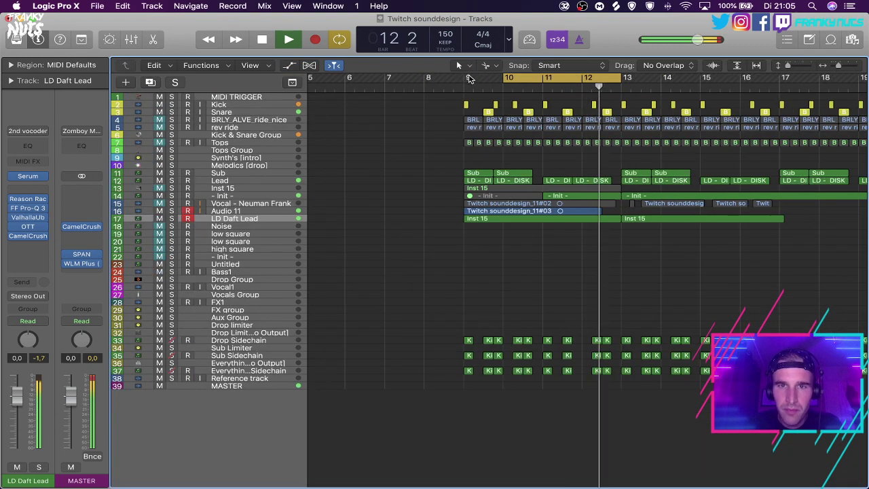
key("space")
left_click_drag(470, 78, 620, 88)
key("space")
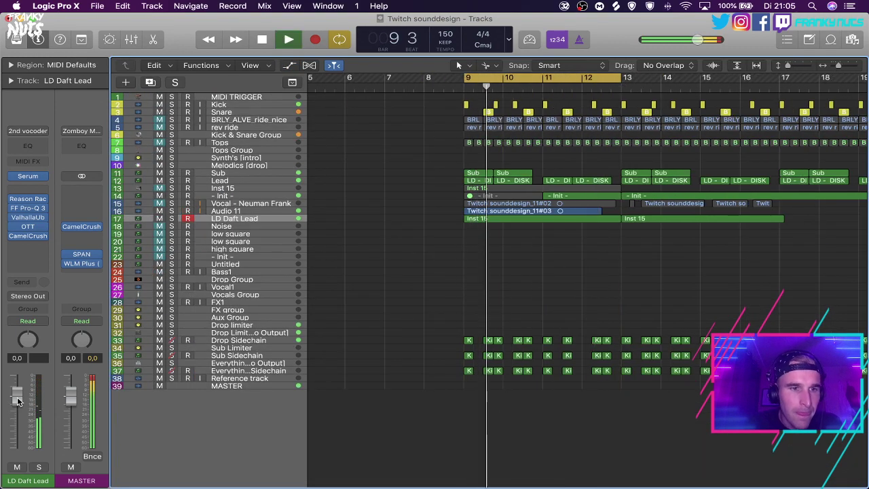
Raise the LD Daft Lead volume to 3.7 dB and listen to it in the mix.
left_click_drag(17, 395, 18, 383)
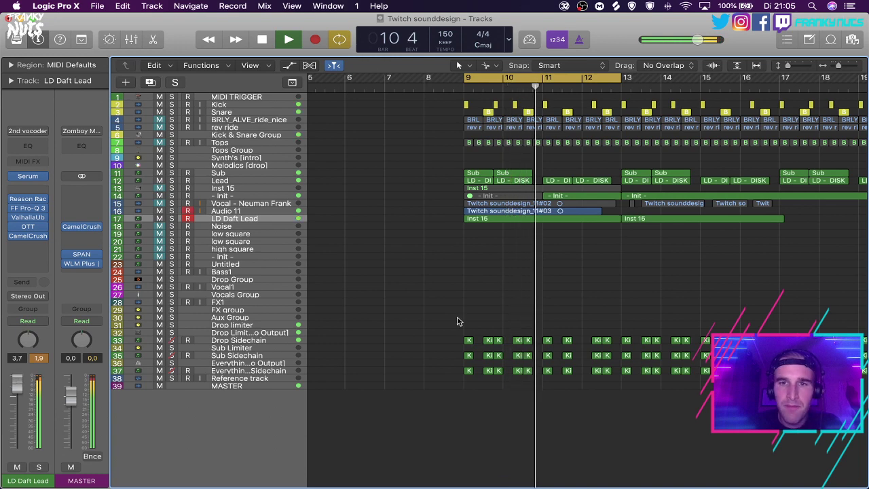
key("super+Right")
key("super+Right")
key("super+Right")
key("super+Left")
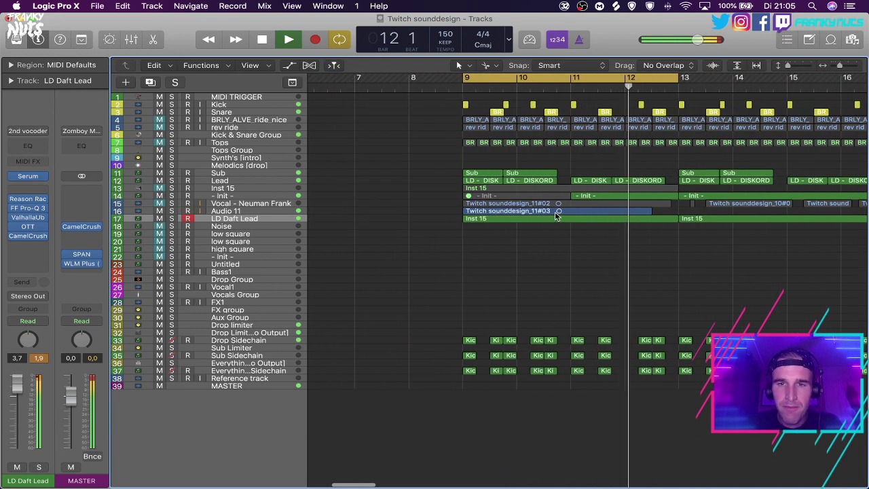
key("space")
Duplicate all notes of the bar 9 LD Daft Lead region one octave higher and play the loop.
left_click(545, 220)
double_click(547, 222)
key("super+a")
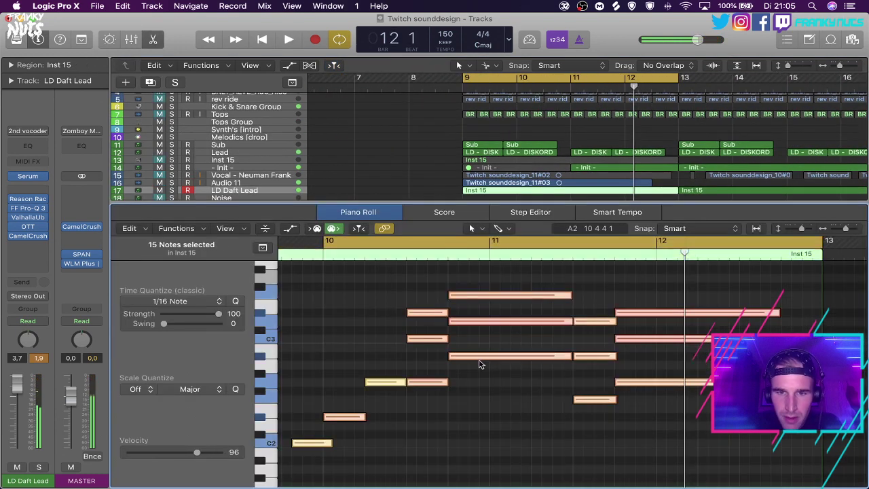
left_click_drag(480, 356, 479, 351)
key("alt+shift+Up")
key("alt+Down")
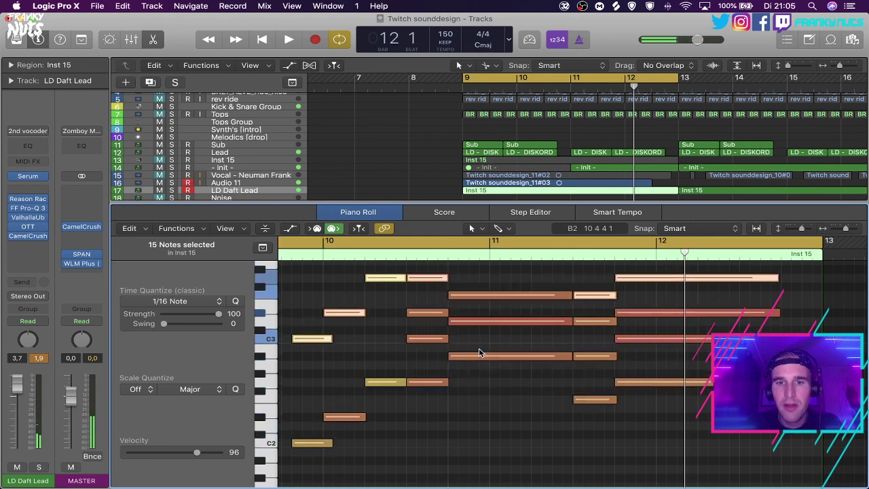
key("space")
scroll(510, 327, "up", 3)
left_click(514, 347)
scroll(518, 344, "right", 2)
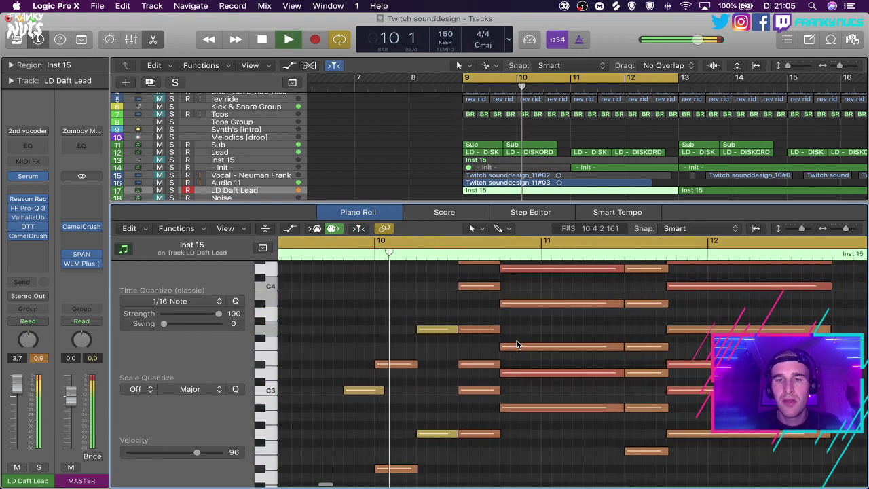
scroll(541, 326, "right", 2)
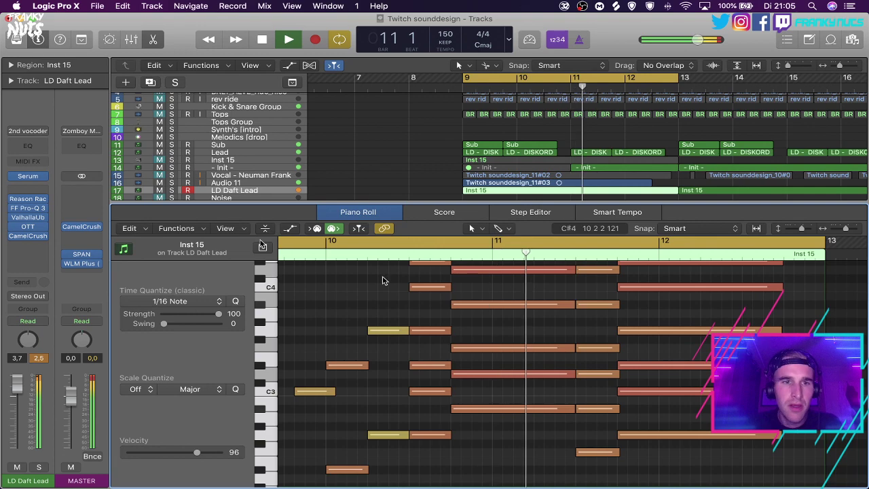
Close the Piano Roll, check the Serum settings of LD Daft Lead, and solo that track.
key("x")
key("x")
left_click(28, 177)
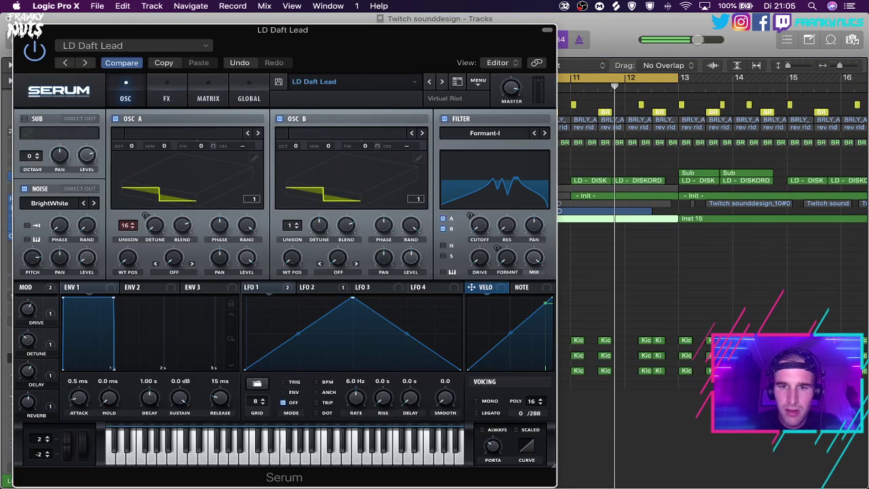
left_click(22, 30)
left_click(172, 219)
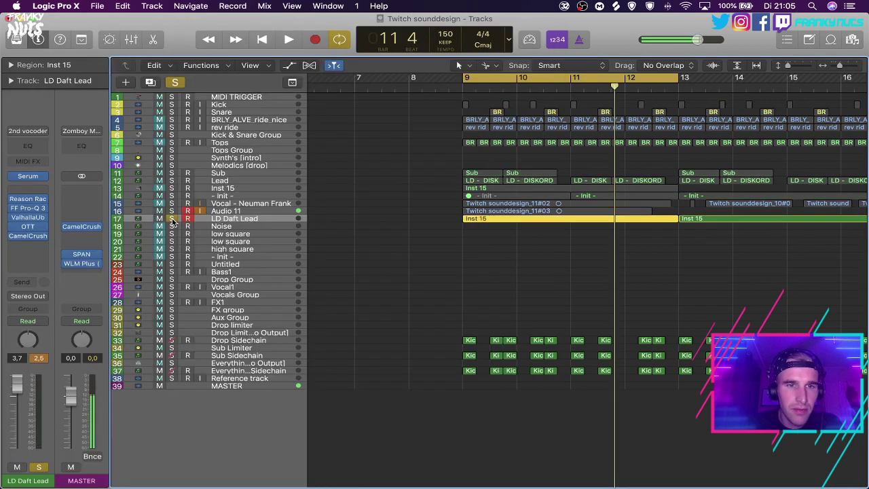
Listen to the soloed LD Daft Lead and show the track automation on enlarged tracks.
key("space")
key("space")
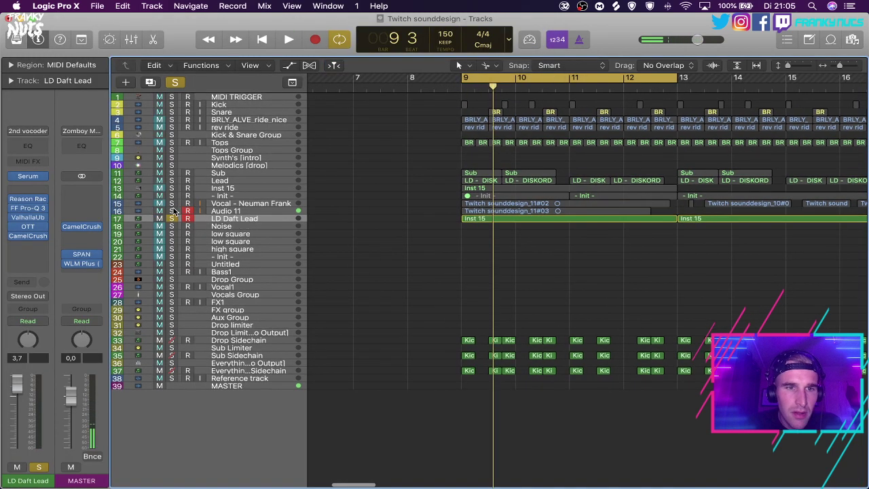
key("space")
scroll(338, 235, "up", 5)
key("space")
left_click(188, 211)
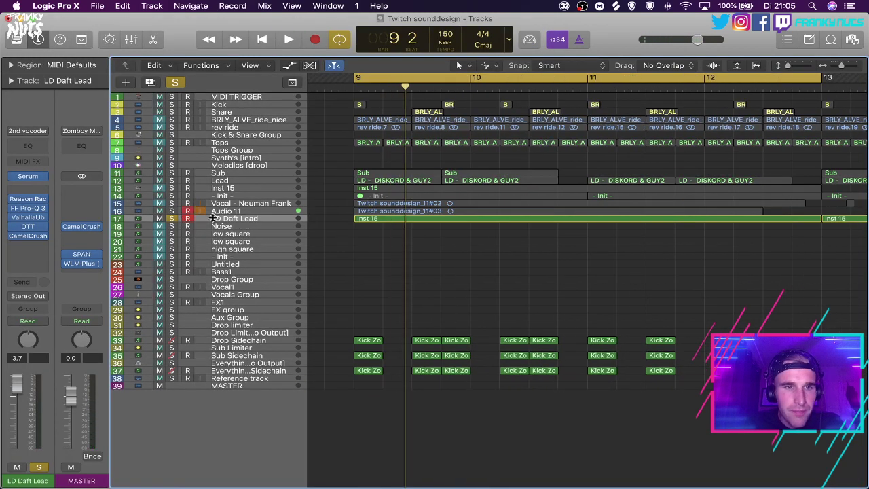
key("a")
scroll(233, 216, "up", 2)
key("space")
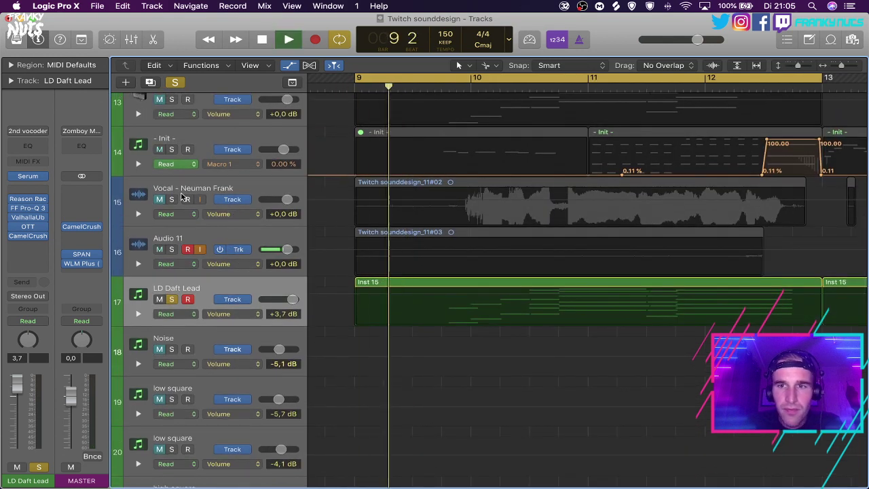
Set the cycle range from bar 10 to bar 13 and play the loop.
scroll(182, 196, "up", 2)
scroll(181, 196, "down", 3)
key("super+Left")
key("space")
key("space")
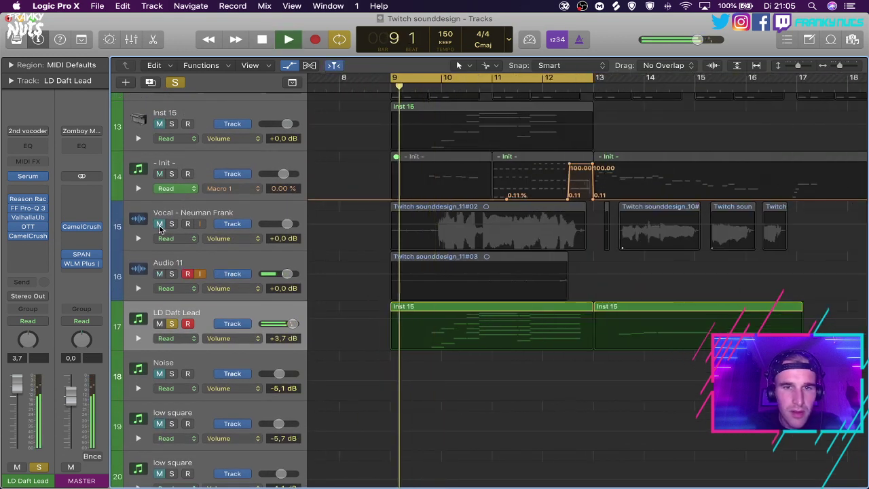
left_click_drag(461, 82, 594, 81)
key("space")
Open the bar 9 LD Daft Lead region in the Piano Roll and undo the octave duplication of its notes.
double_click(458, 309)
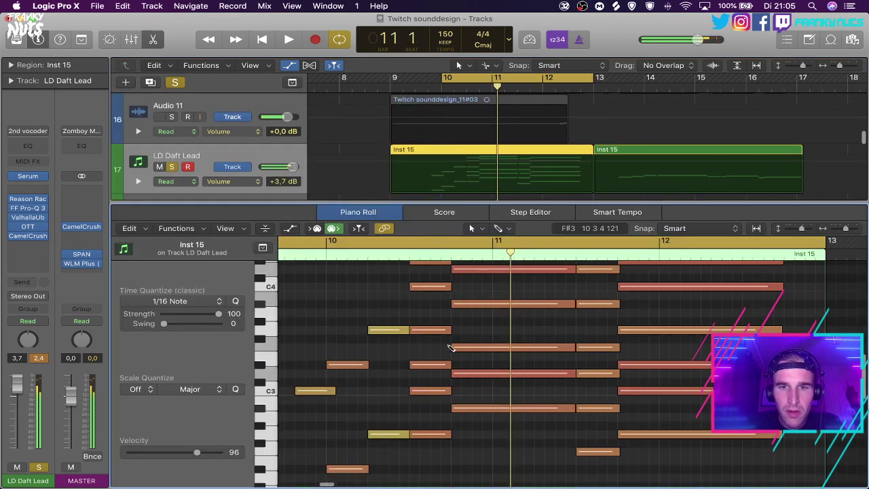
key("super+z")
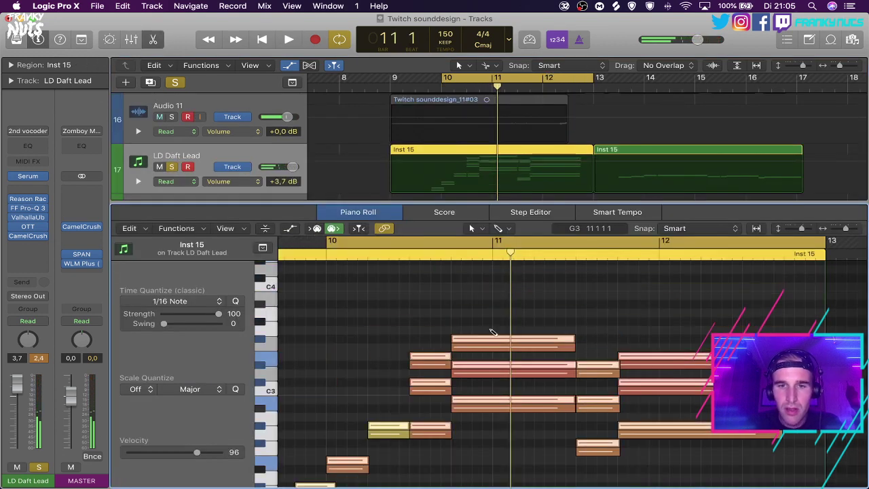
key("super+z")
Try all notes of the bar 9 LD Daft Lead region one octave higher, listen, and undo the transposition.
key("alt+shift+Up")
key("space")
left_click(491, 339)
scroll(491, 340, "up", 3)
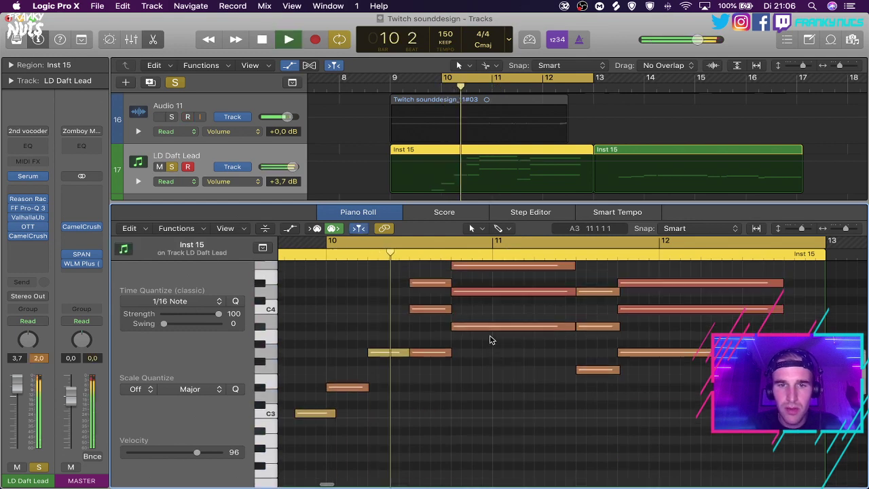
key("space")
key("super+z")
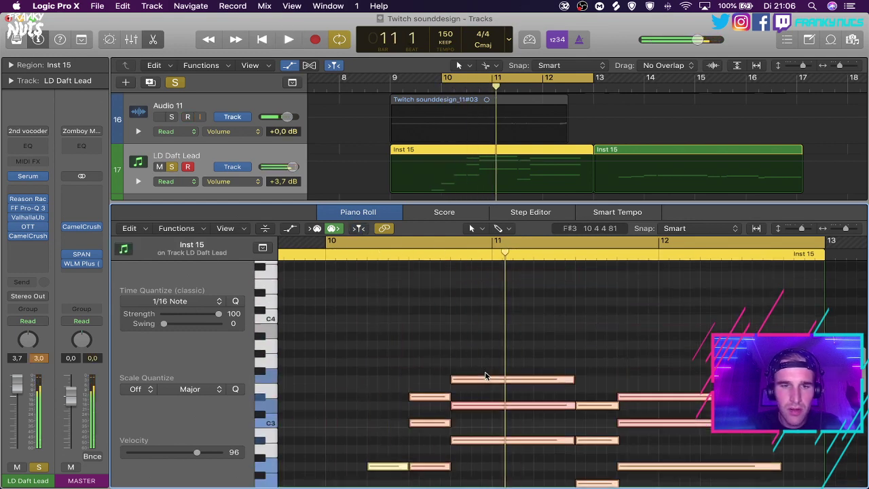
Try a duplicate of the bar 9 LD Daft Lead notes one octave lower, listen to it, and remove it.
scroll(486, 376, "down", 2)
left_click_drag(484, 339, 484, 347)
key("alt+shift+Down")
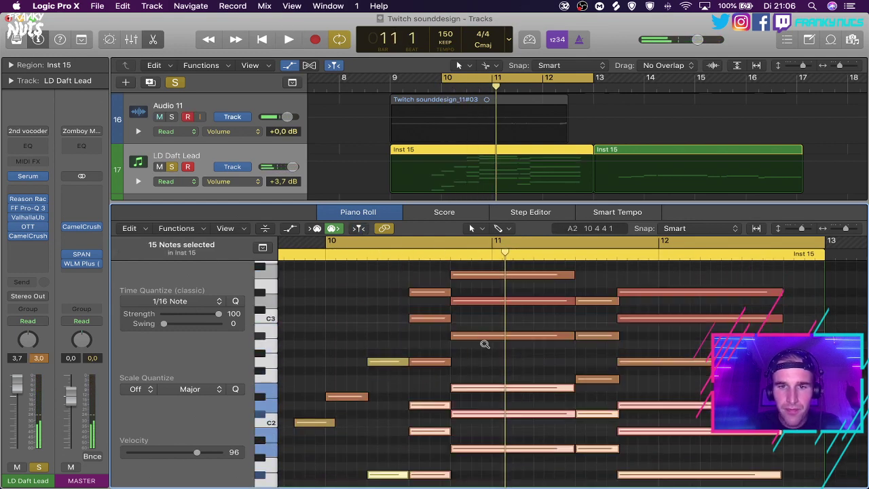
key("alt+Up")
key("space")
scroll(501, 356, "down", 2)
left_click(505, 333)
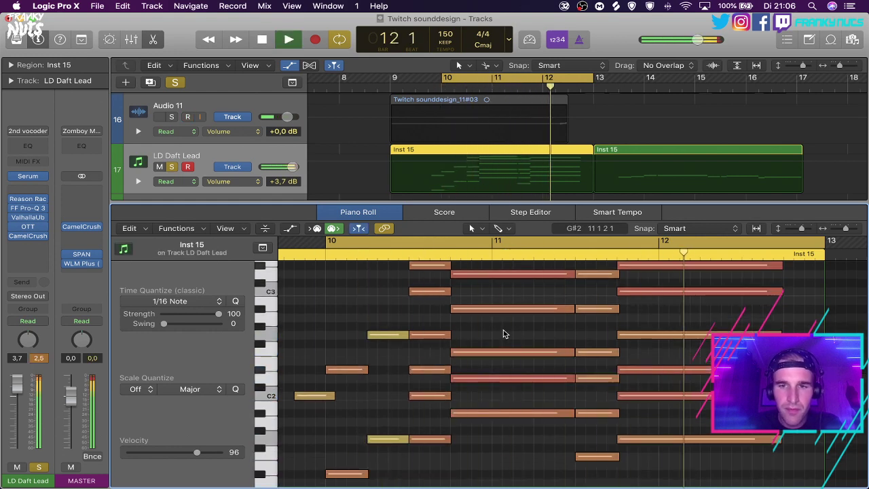
key("super+z")
key("Delete")
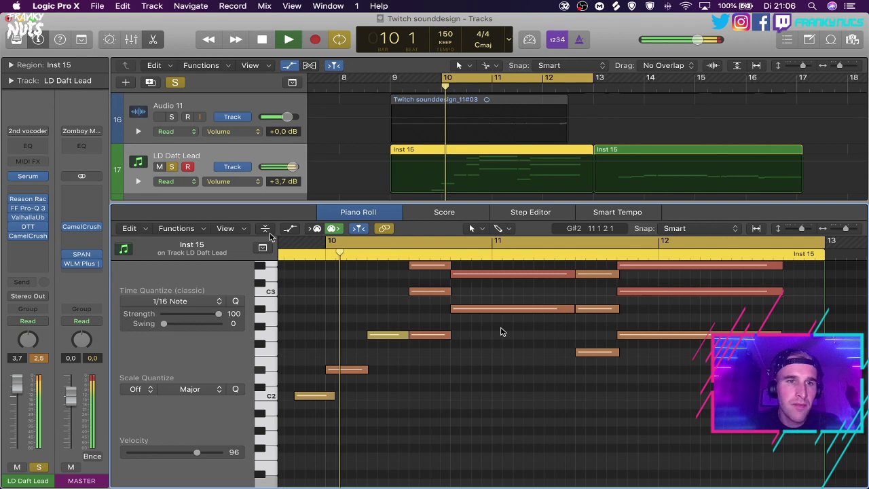
Lower the 10937 Hz bell band in the LD Daft Lead Pro-Q 3 to +0.92 dB and bypass OTT.
key("p")
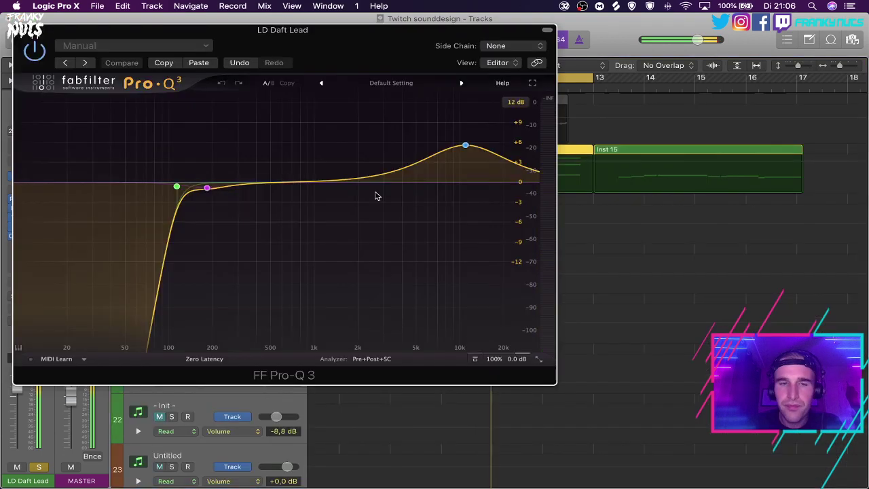
left_click(32, 208)
left_click_drag(465, 146, 466, 177)
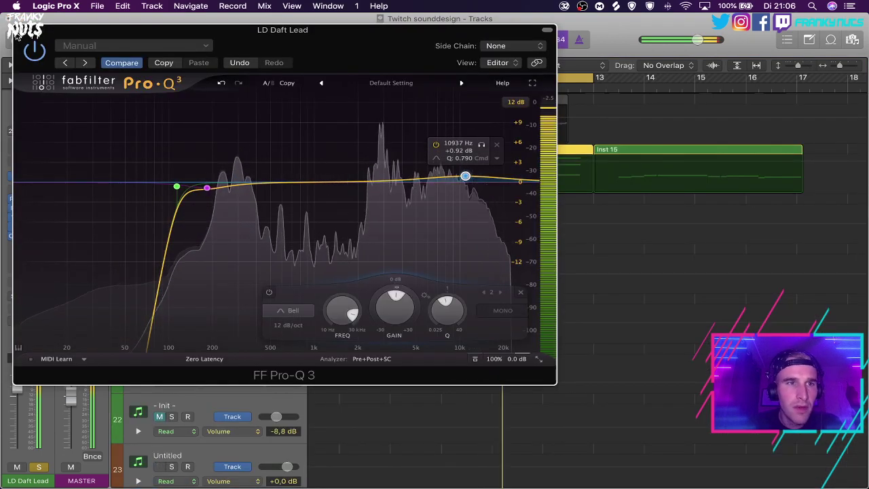
left_click(19, 29)
scroll(355, 222, "up", 3)
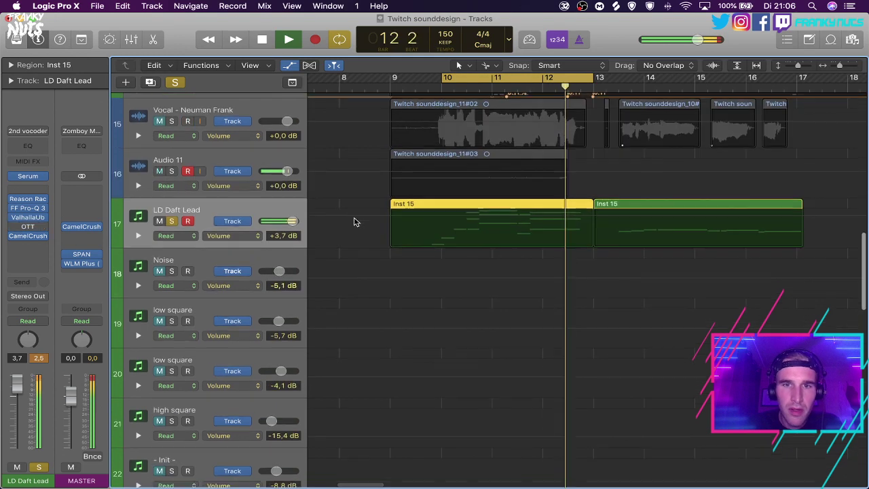
Shorten the three notes of the last chord in bar 12 to end at the stopped playhead and close the Piano Roll.
double_click(586, 212)
left_click_drag(759, 298, 769, 399)
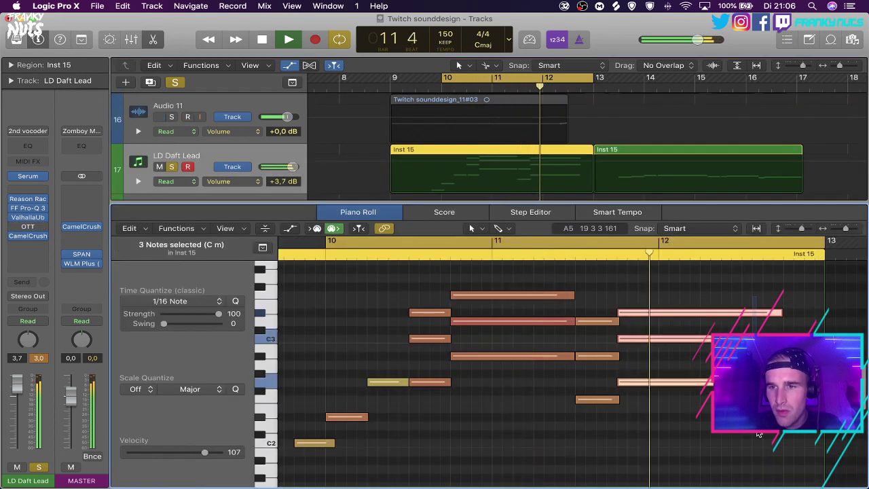
key("space")
left_click_drag(780, 338, 760, 338)
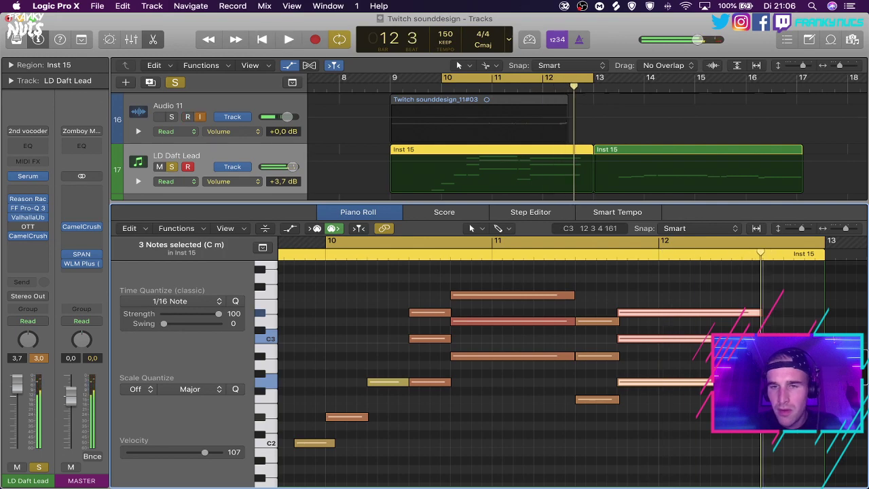
key("x")
key("x")
scroll(371, 178, "up", 3)
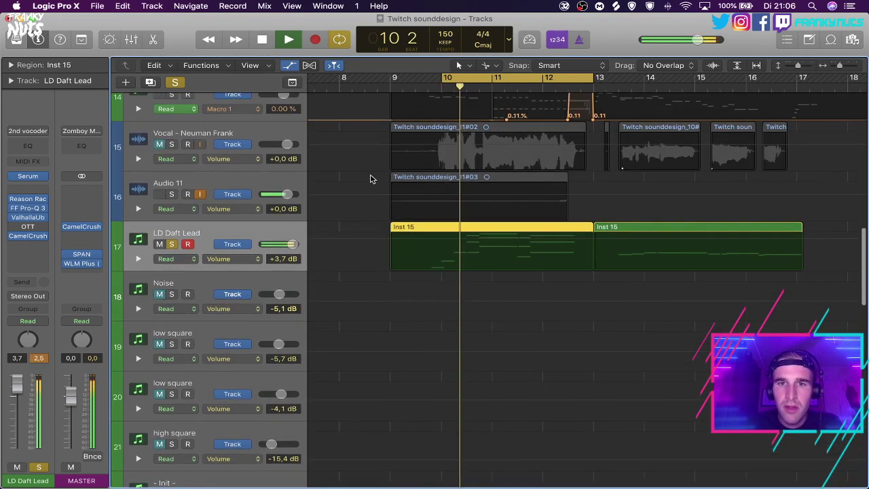
Remove the overlaps between all notes of the bar 9 LD Daft Lead region by shortening the overlapped notes.
double_click(500, 231)
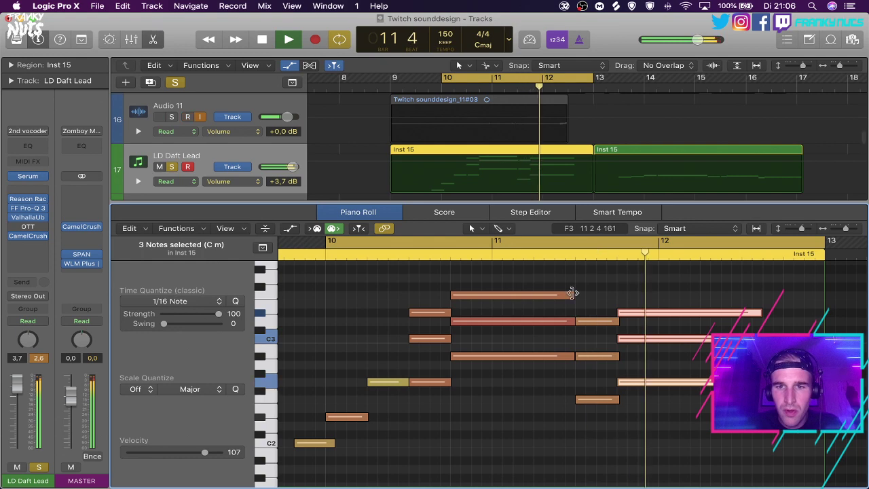
left_click(577, 291)
key("super+a")
key("backslash")
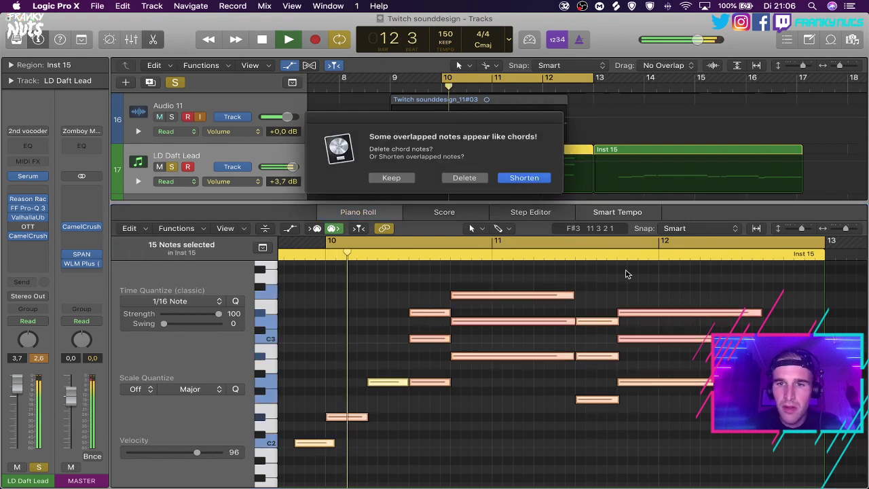
key("Return")
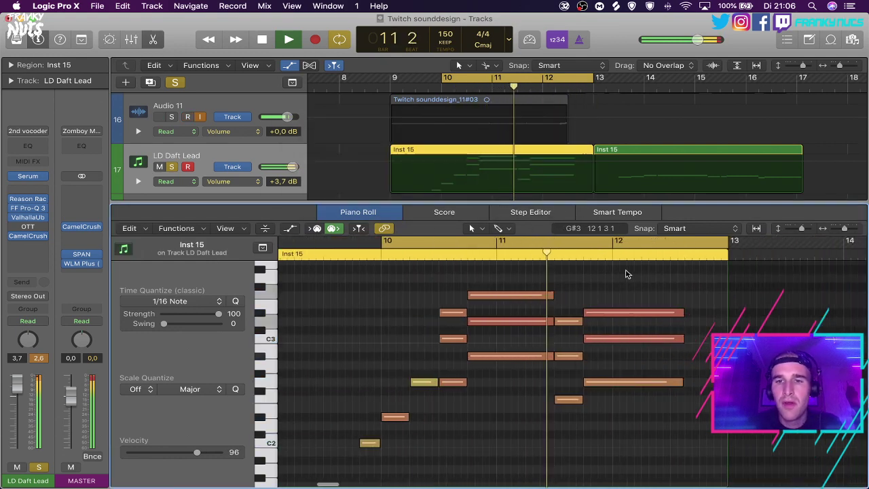
key("x")
key("x")
key("space")
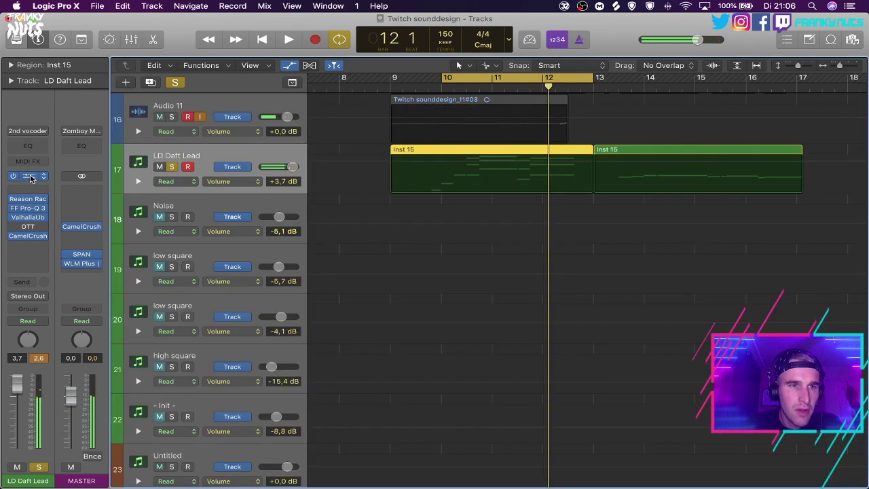
Check the Serum and Reason Rack Plugin vocoder settings of LD Daft Lead.
left_click(29, 176)
mouse_move(506, 90)
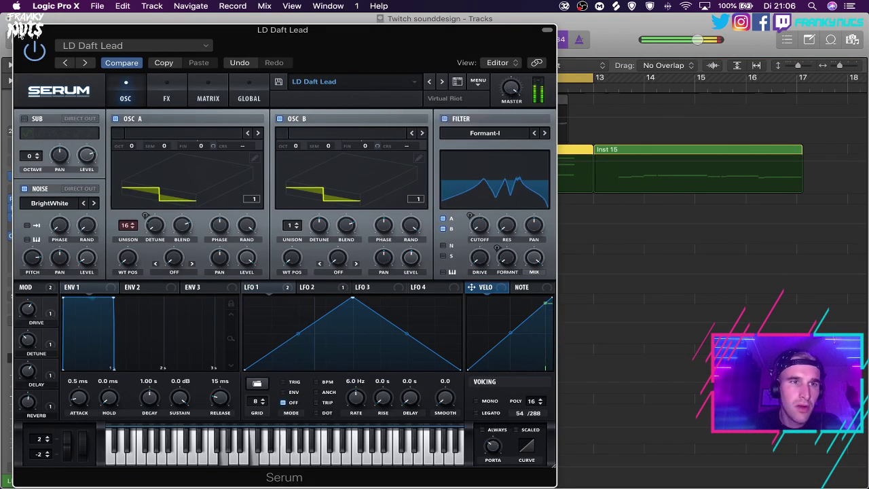
left_click(19, 31)
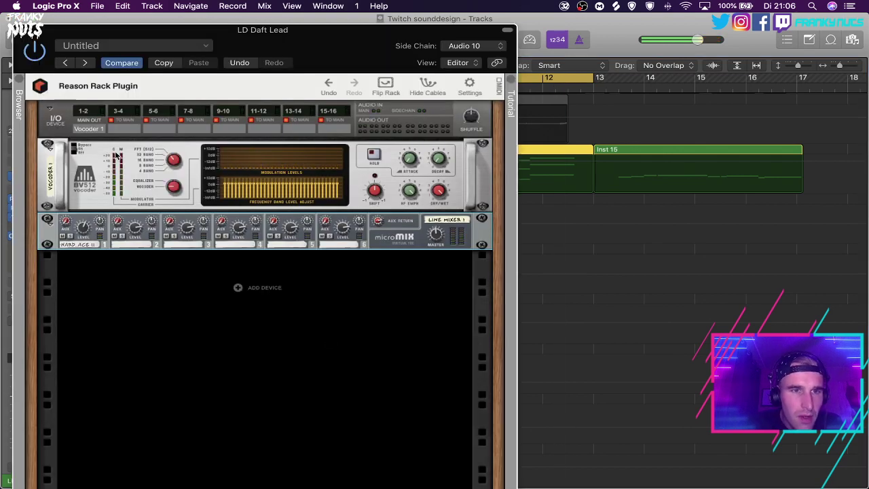
left_click_drag(89, 32, 208, 33)
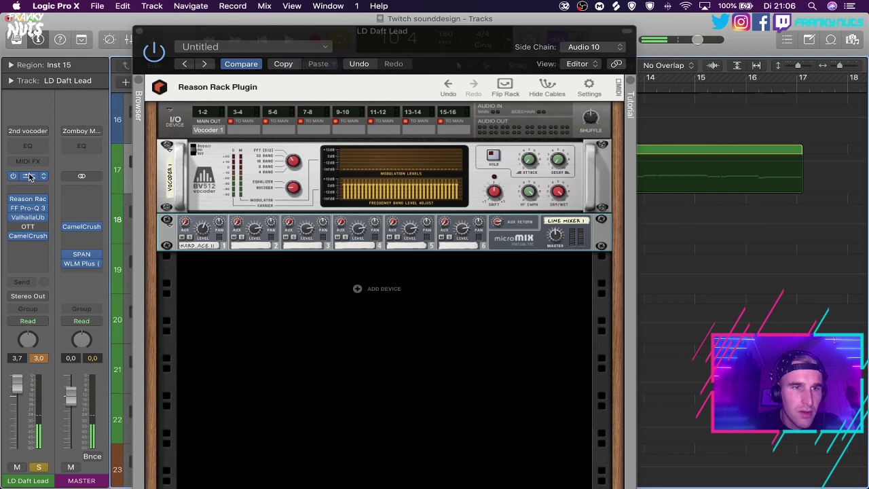
left_click(29, 175)
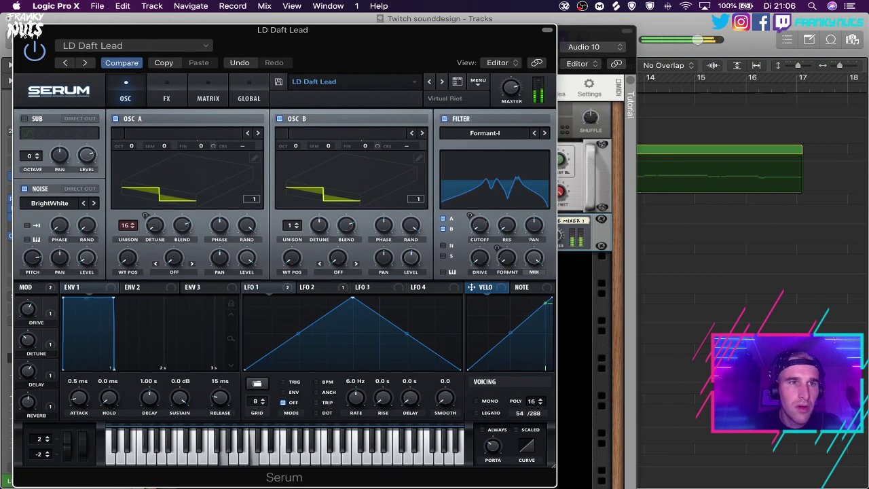
left_click(19, 30)
Adjust the Line Mixer 1 master level in the Reason Rack Plugin and reset the LD Daft Lead volume to 0.0 dB.
left_click(555, 235)
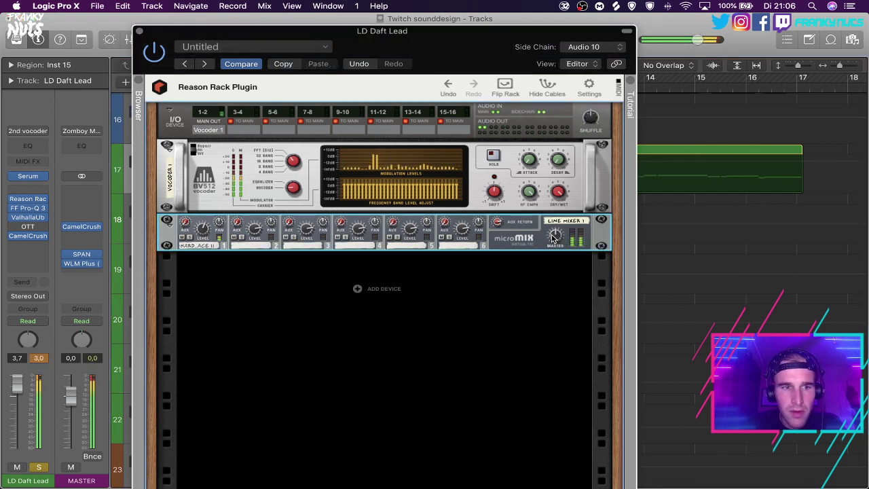
left_click(16, 383)
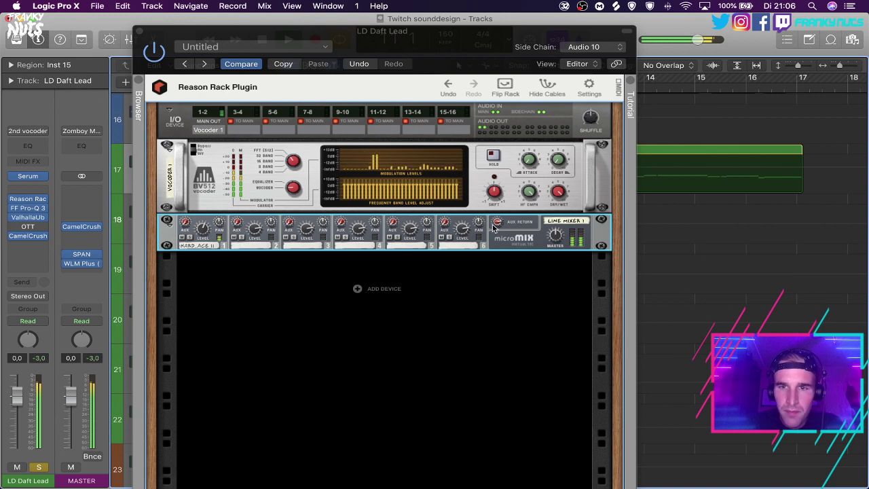
left_click(558, 242)
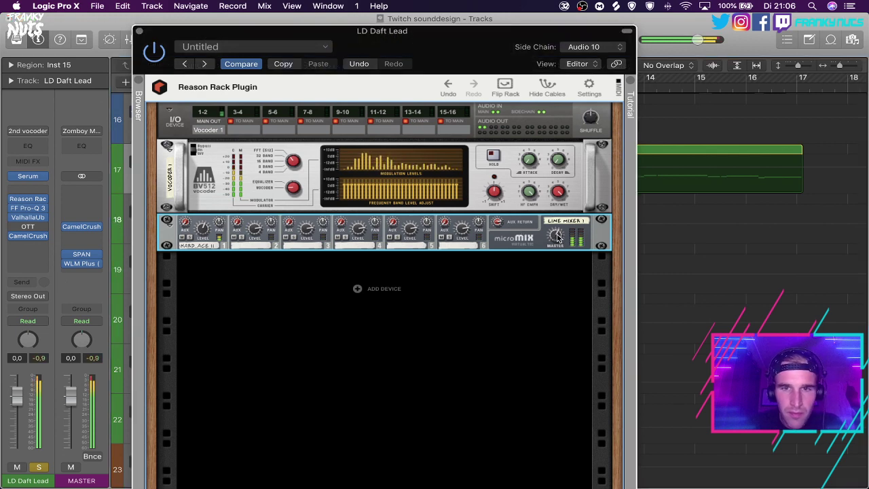
left_click(139, 32)
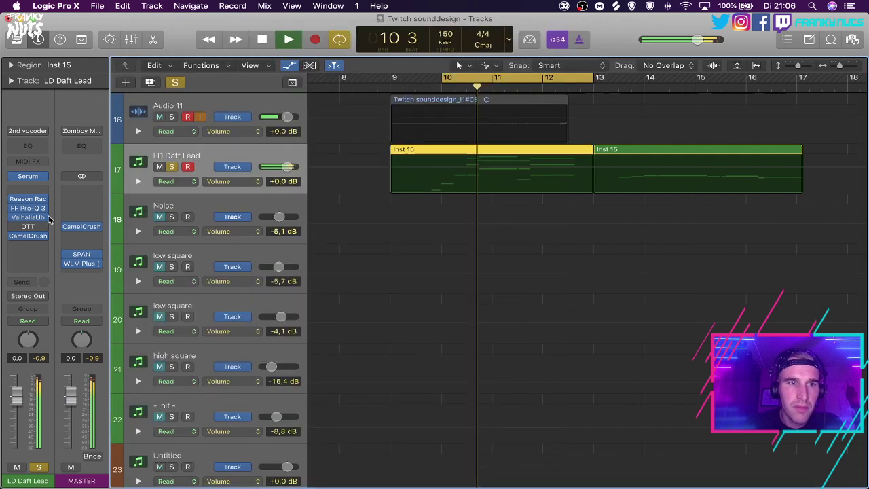
Check the CamelCrusher settings of LD Daft Lead and turn off the track's solo.
left_click(71, 228)
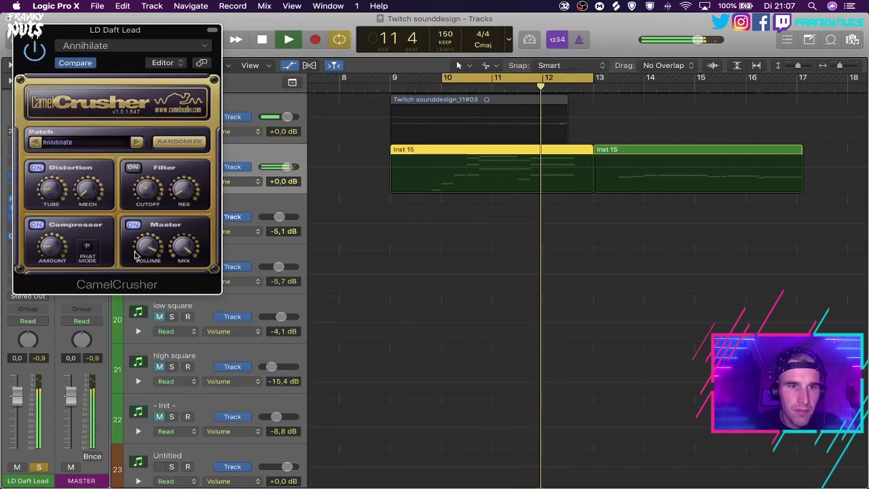
left_click(39, 467)
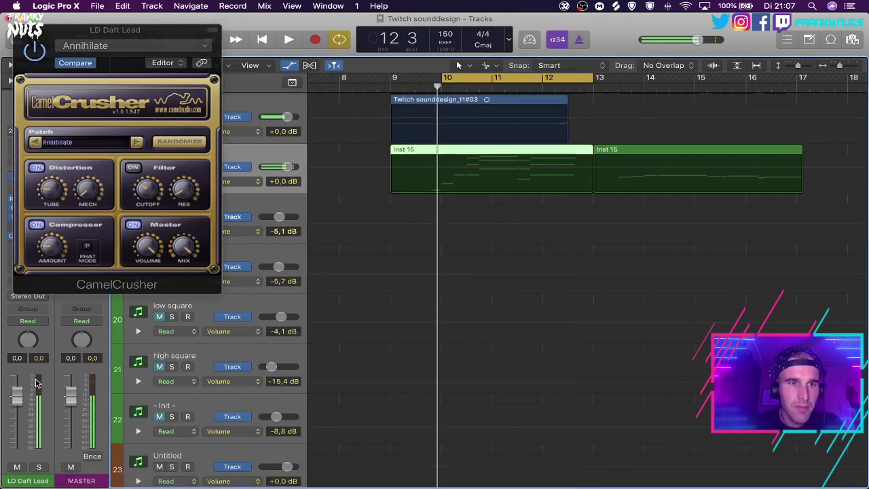
left_click(21, 30)
Lower the Lead track volume to -2.8 dB while listening to the full mix loop.
scroll(403, 165, "right", 5)
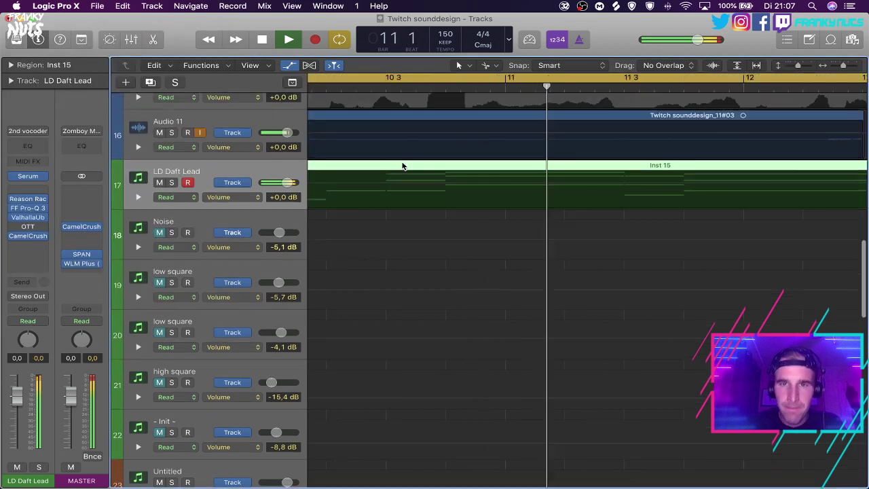
scroll(403, 165, "down", 8)
scroll(402, 166, "left", 4)
left_click(224, 182)
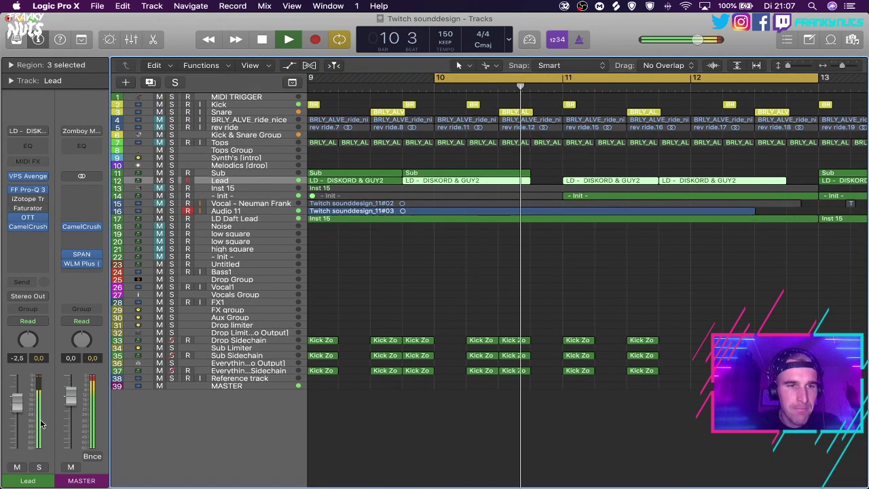
key("super+Left")
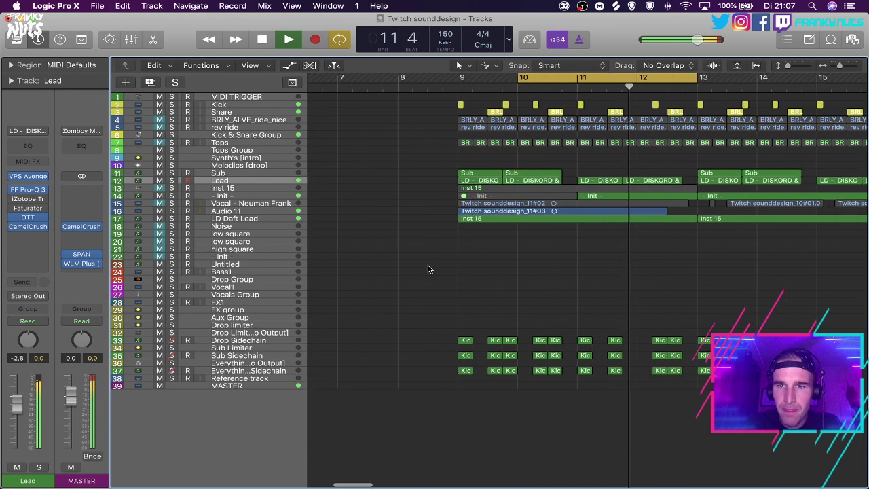
key("space")
Reset the Lead track volume to 0.0 dB and lower the - Init - track volume to -5.1 dB during playback.
left_click(255, 196)
key("a")
key("super+Down")
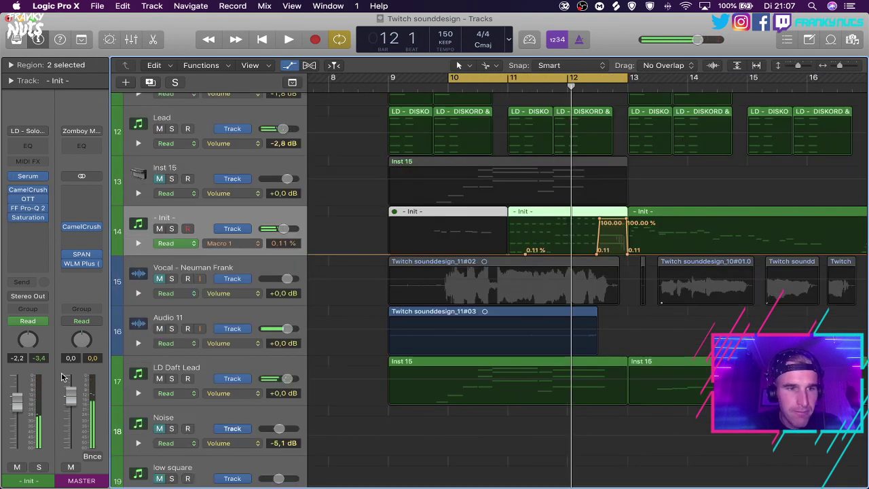
key("space")
scroll(285, 156, "up", 1)
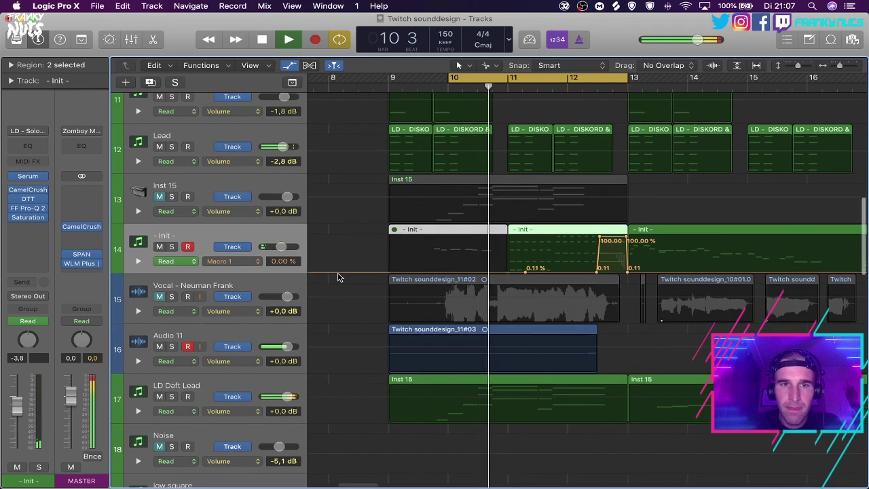
double_click(284, 147)
type("0")
key("Return")
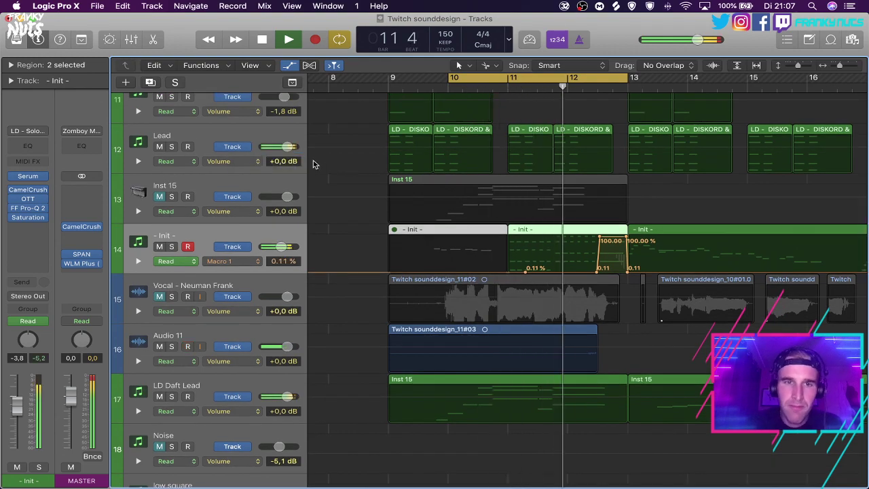
left_click_drag(286, 246, 282, 246)
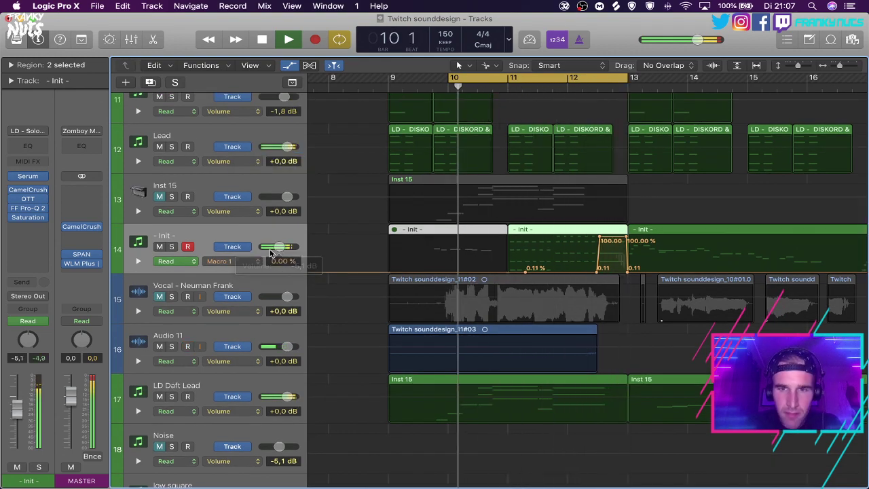
key("a")
key("super+Up")
key("super+Up")
Select the LD Daft Lead region at bar 9 and set the cycle range to bars 9–13.
left_click(505, 210)
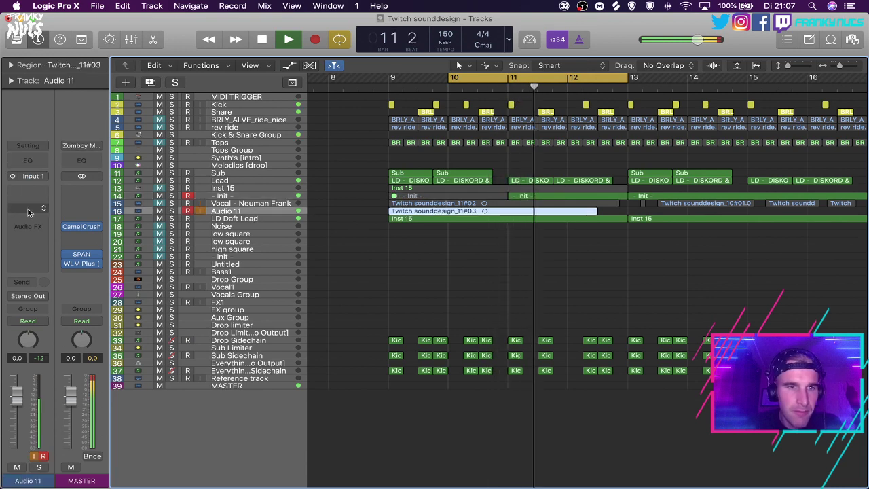
left_click(421, 218)
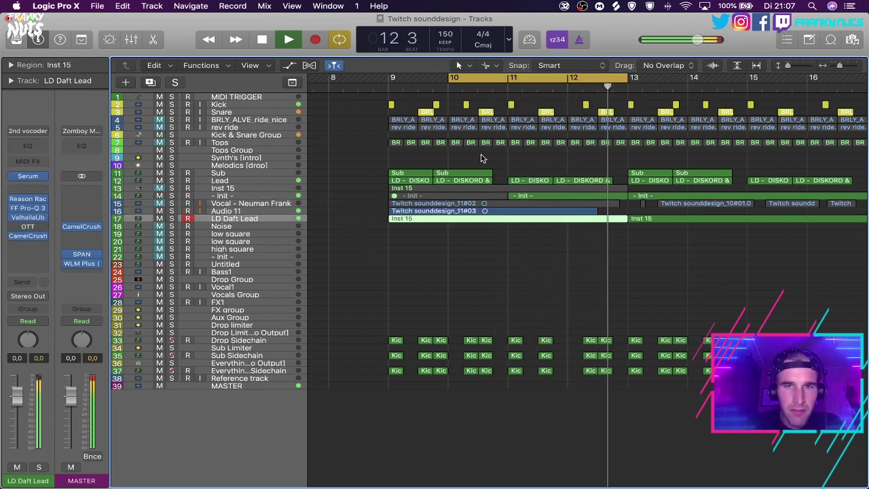
left_click_drag(396, 78, 628, 78)
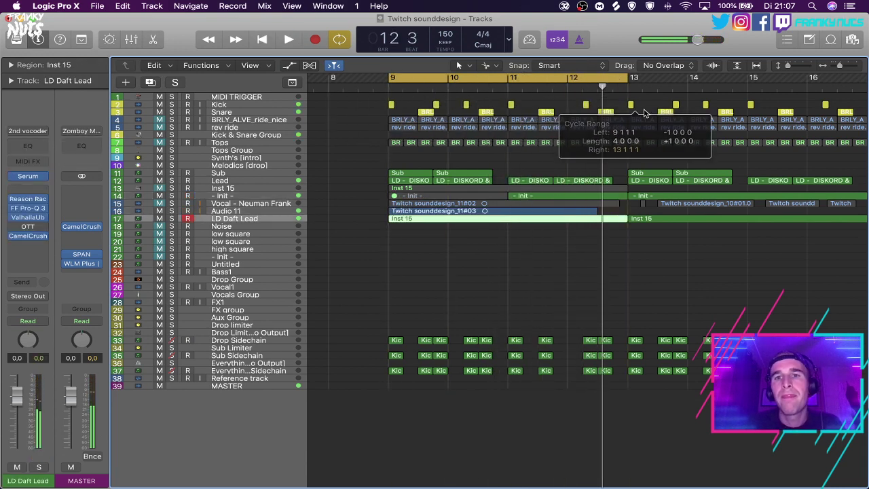
Copy the two Sub regions from bar 9 to bar 11 and open the copies' notes for editing.
left_click(438, 172)
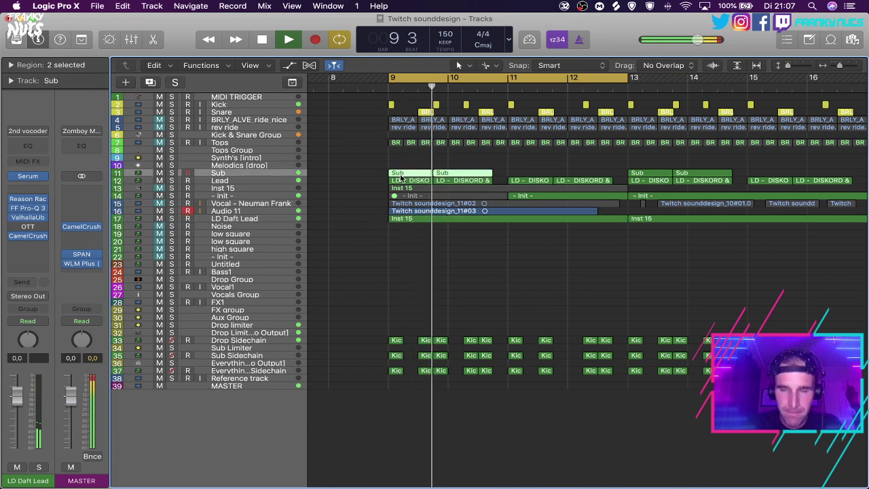
key("space")
left_click_drag(417, 175, 536, 175)
double_click(536, 175)
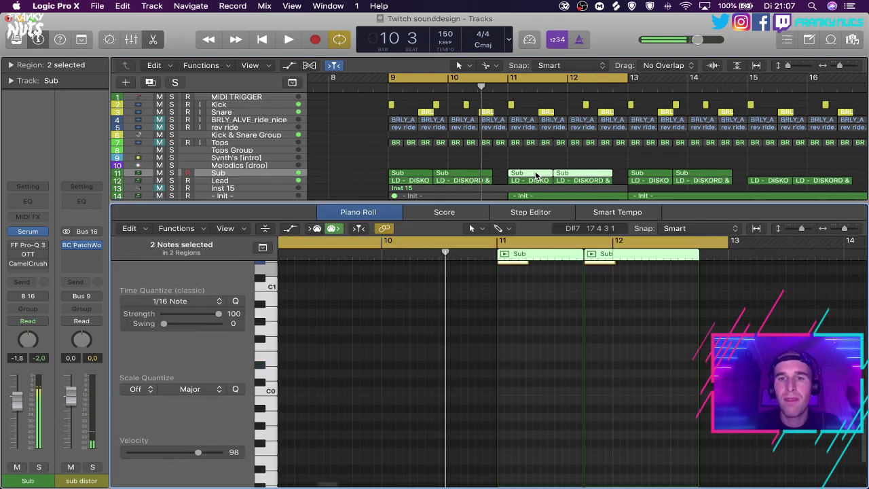
scroll(543, 298, "up", 3)
left_click(510, 310)
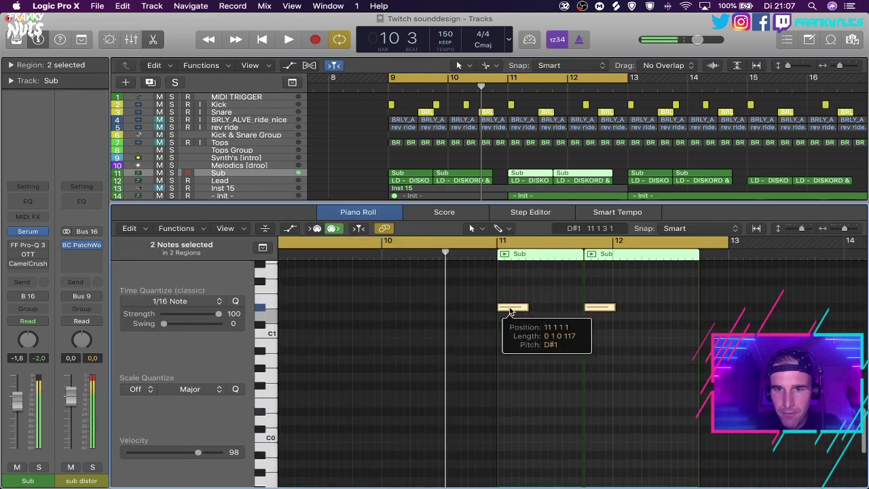
Set the cycle range to bars 11–14 and play the section.
left_click(512, 78)
left_click_drag(513, 78, 683, 78)
key("space")
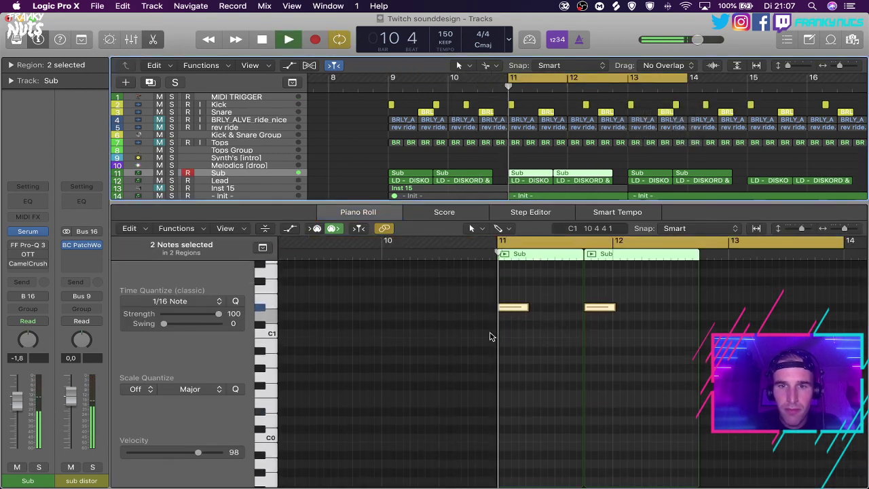
Repitch the copied Sub notes to F1 in the first region and G#0 in the second, and listen to the loop.
left_click(550, 298)
left_click_drag(637, 292, 485, 313)
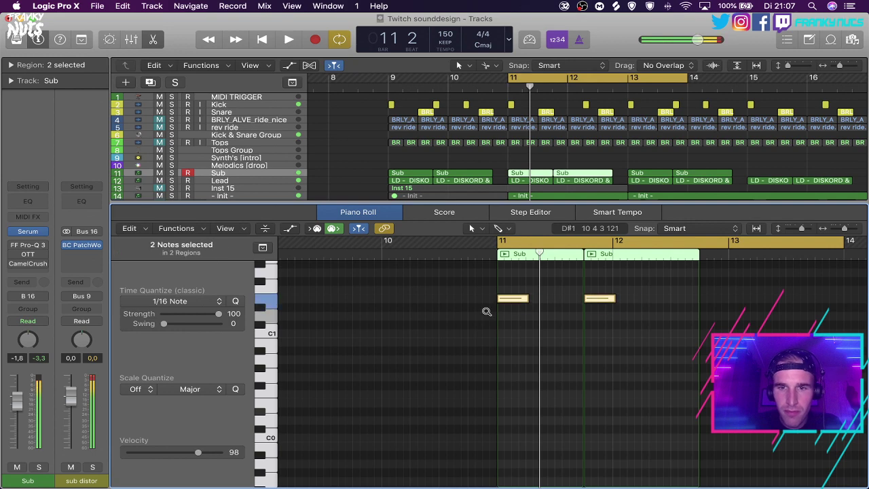
scroll(489, 313, "up", 2)
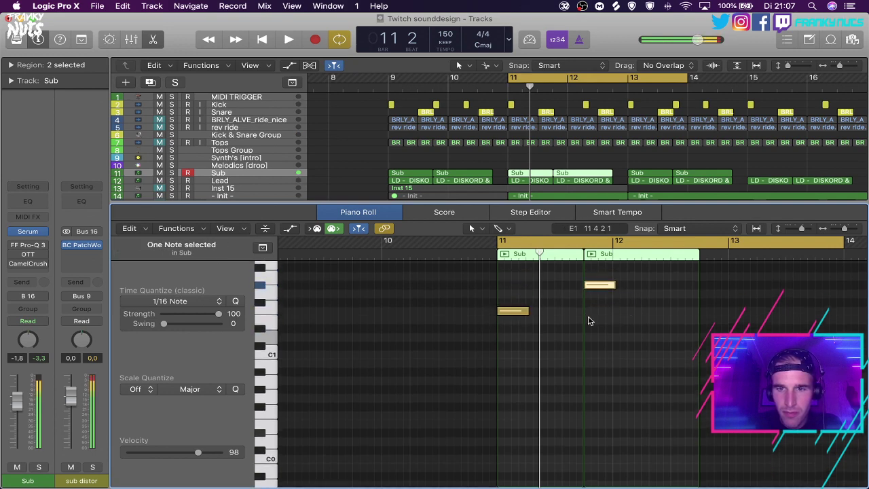
key("alt+shift+Down")
key("space")
key("x")
key("t")
key("x")
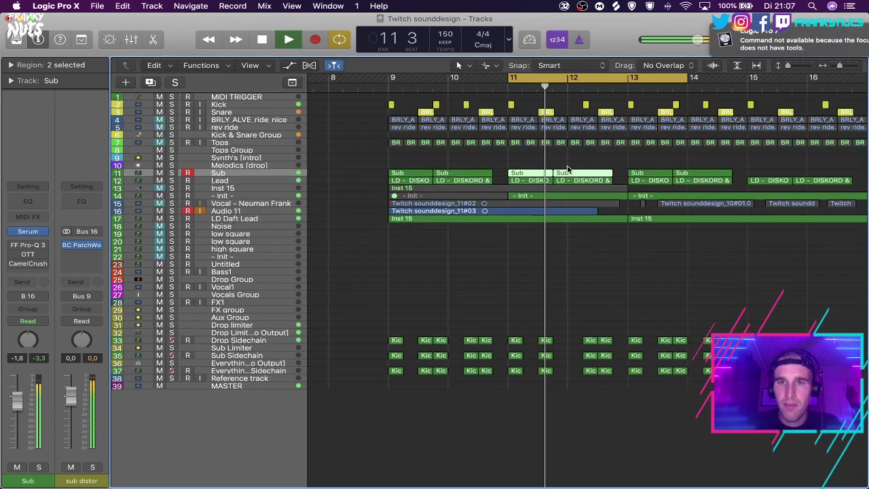
key("x")
key("x")
key("space")
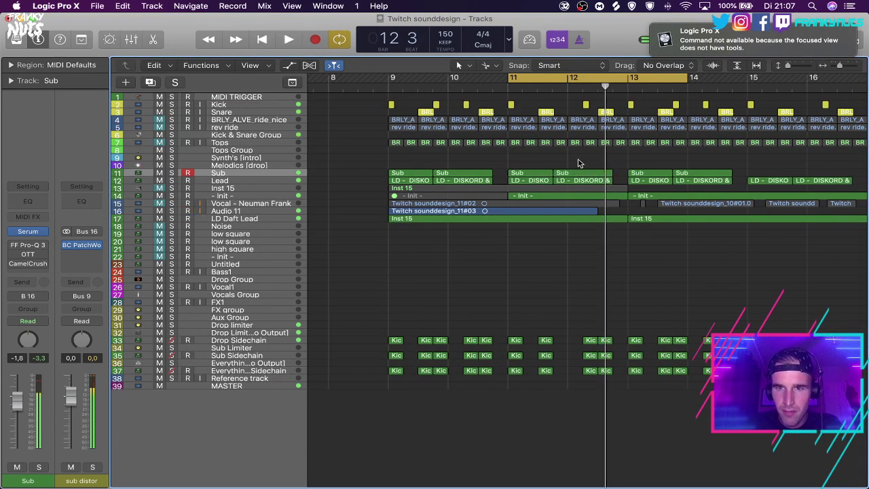
Extend the second copied Sub region to bar 13 and duplicate its G#0 note to beat 2 of bar 12.
double_click(588, 178)
left_click(514, 364)
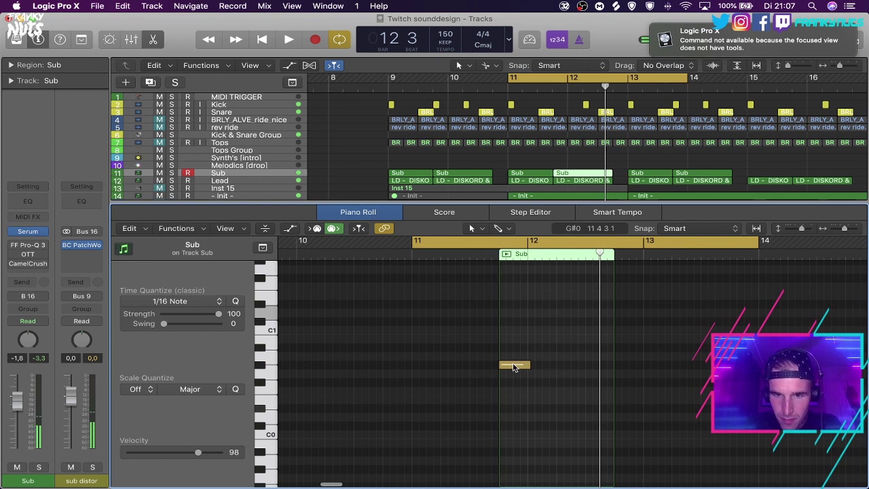
left_click_drag(514, 364, 574, 372)
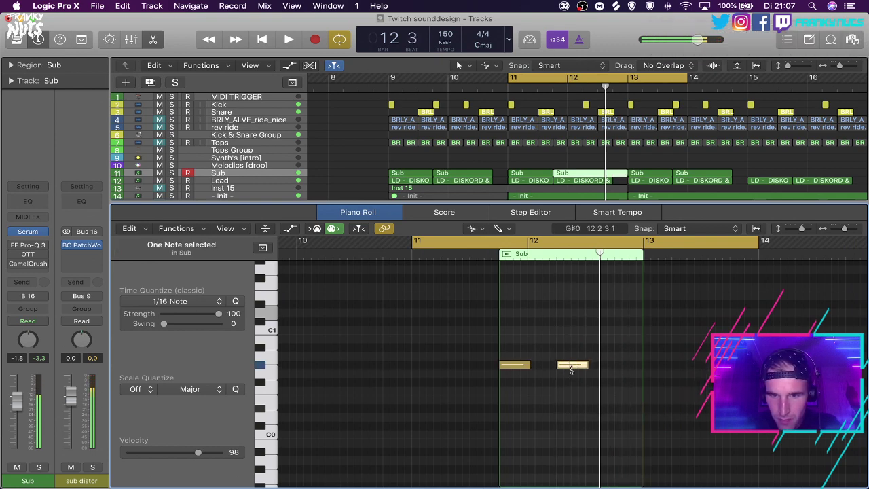
Split the duplicated G#0 note and build a run of six short, evenly spaced notes up to bar 13.
left_click(572, 368, "alt")
key("t")
key("t")
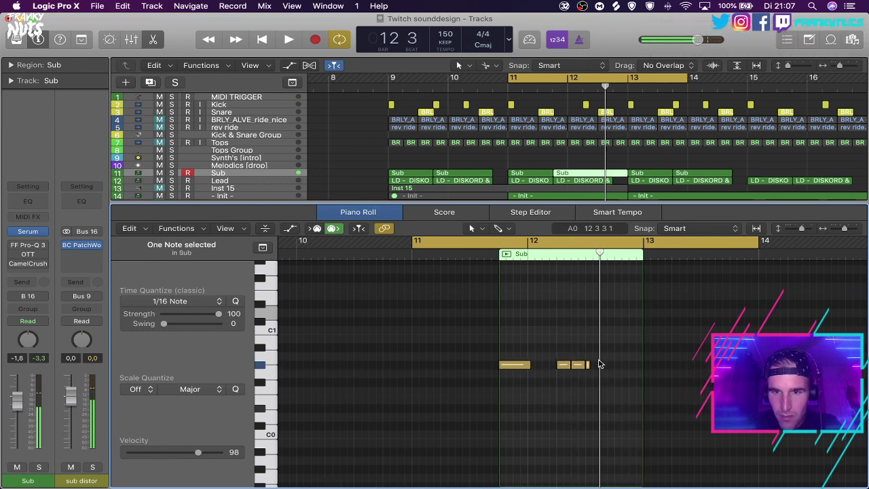
left_click(597, 358)
left_click_drag(590, 357, 604, 369)
left_click(632, 355)
key("space")
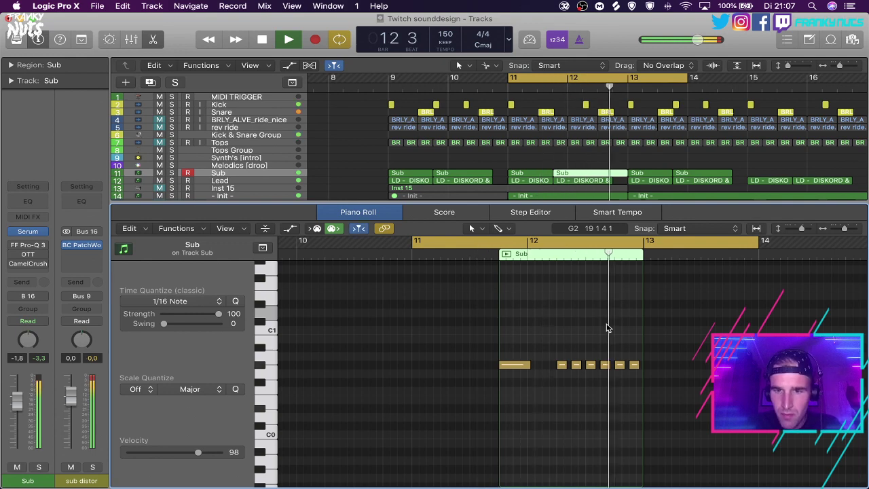
Delete the last short G#0 note and lengthen the one before it to 0 1 0 0.
key("space")
left_click(634, 366)
key("Delete")
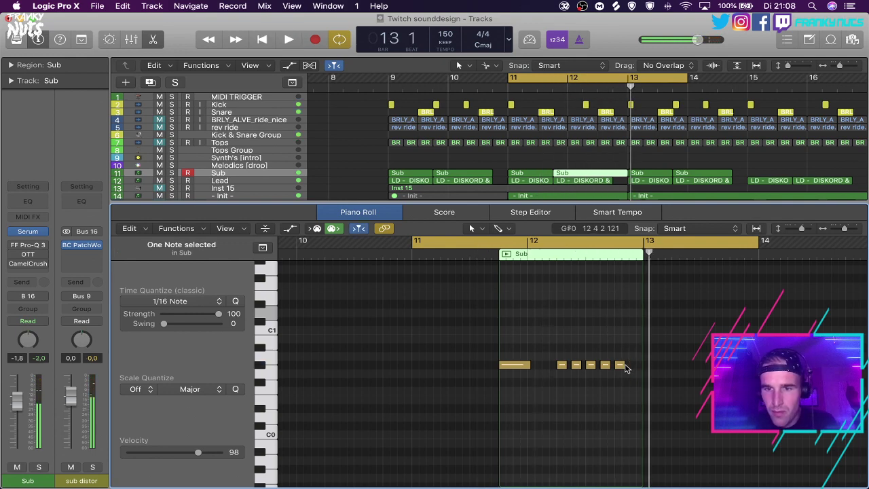
left_click_drag(624, 368, 639, 370)
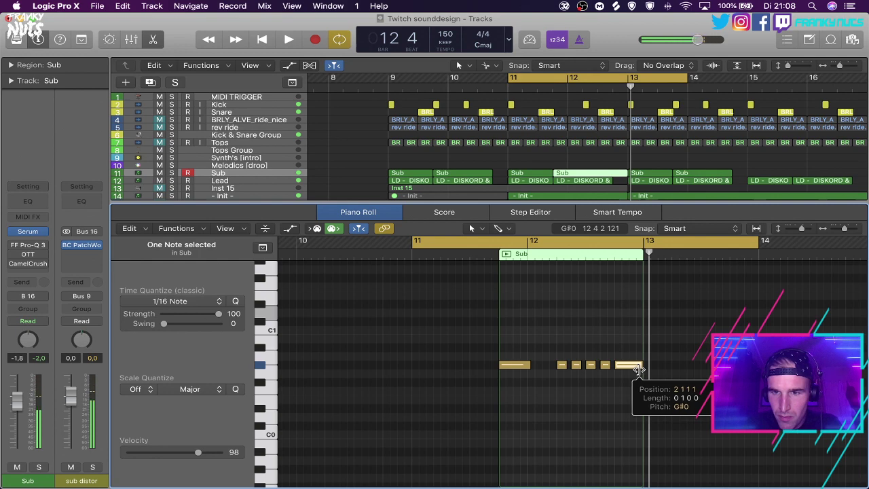
Set the cycle range to bars 9–13, play the loop and close the note editor.
left_click_drag(392, 79, 618, 86)
key("space")
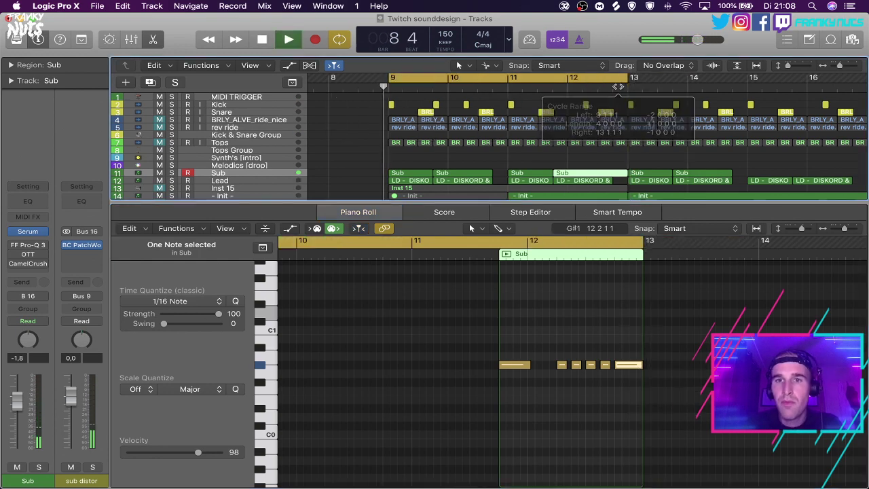
key("p")
key("space")
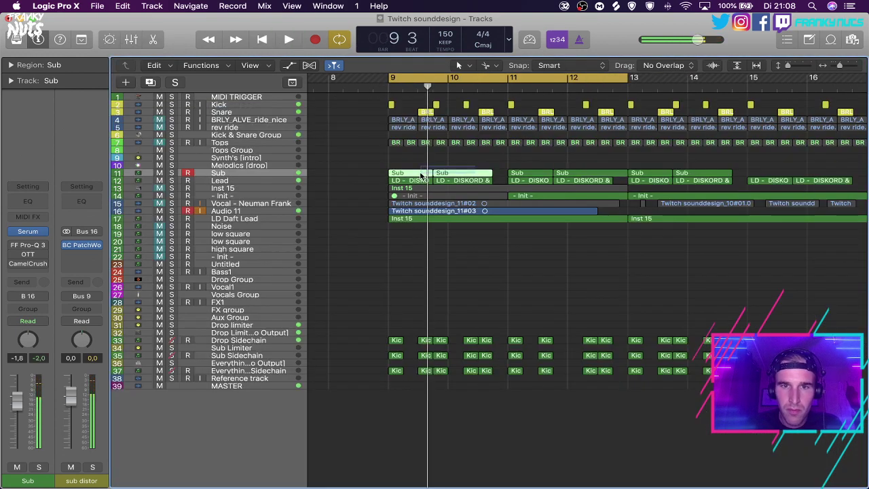
Move the notes of the two Sub regions at bar 9 to C0 and listen to the result.
key("p")
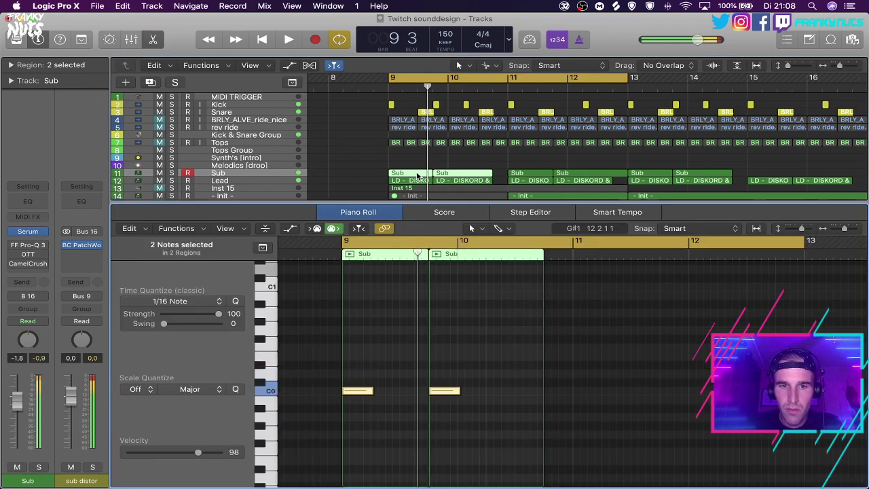
key("space")
key("x")
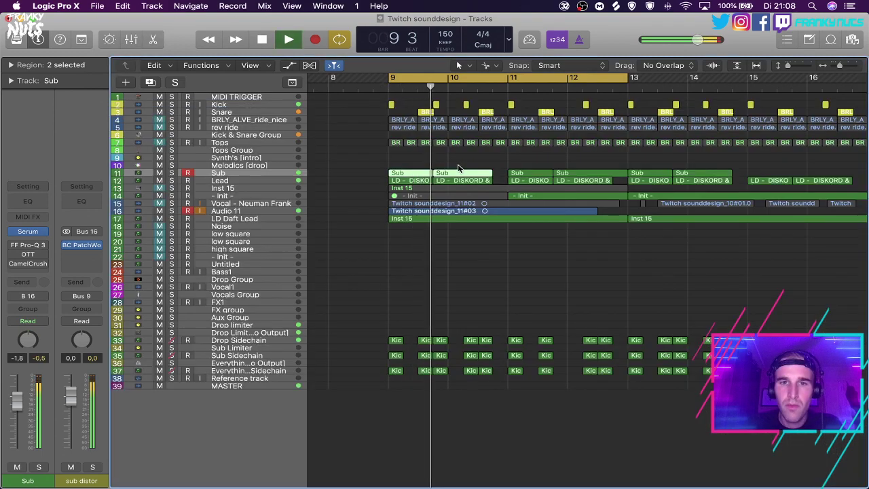
left_click(464, 162)
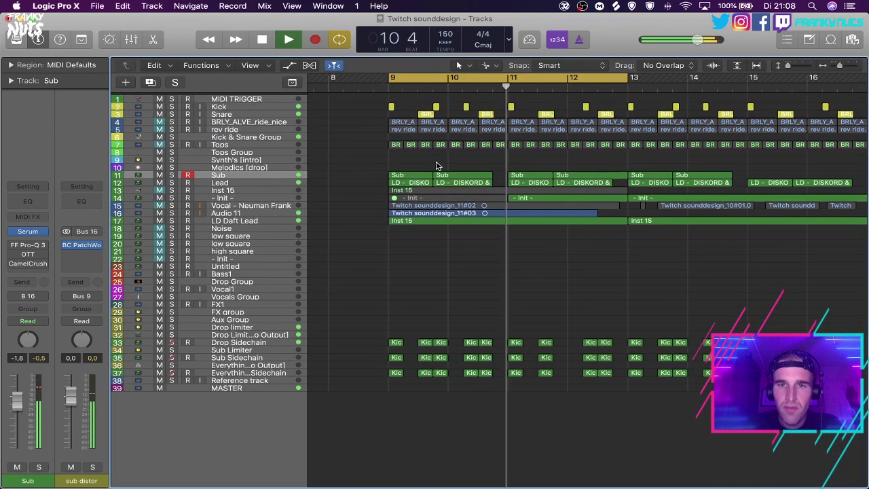
Add a new audio track below the Kick & Snare Group track.
left_click(257, 143)
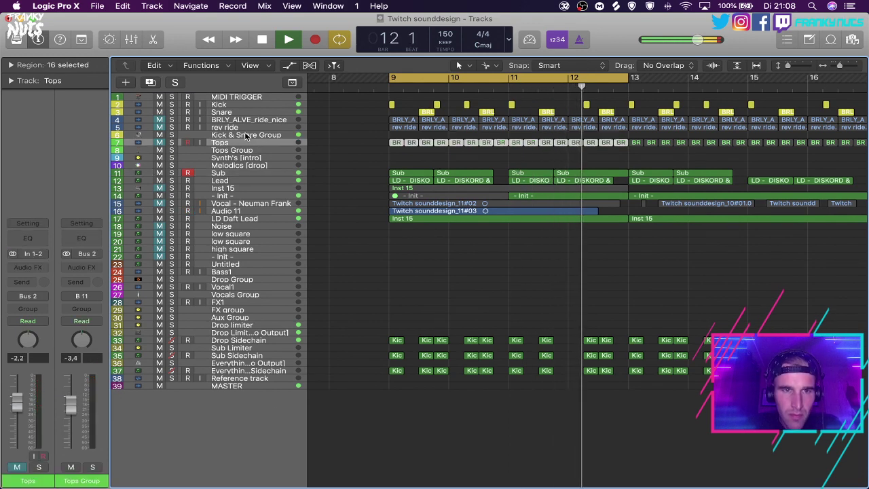
left_click(246, 136)
left_click(152, 6)
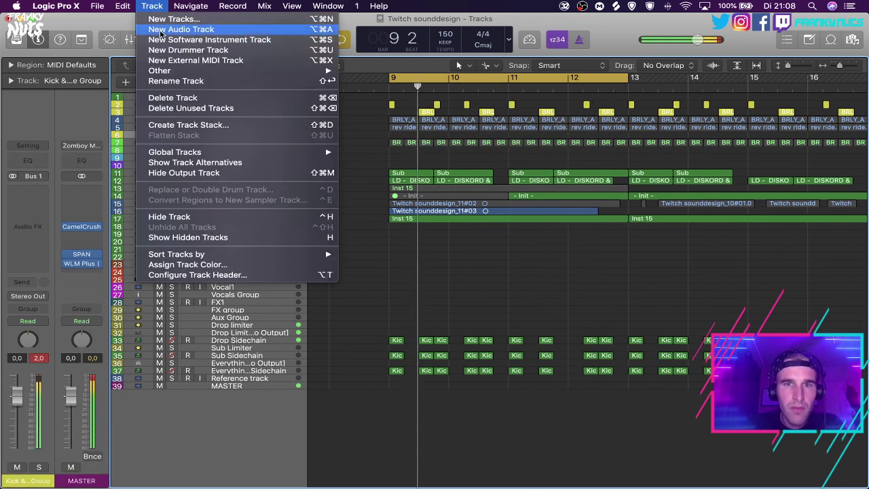
left_click(180, 29)
Open the two Lead regions at bar 9, move their lowest chord notes down to C2 and listen.
left_click(407, 189)
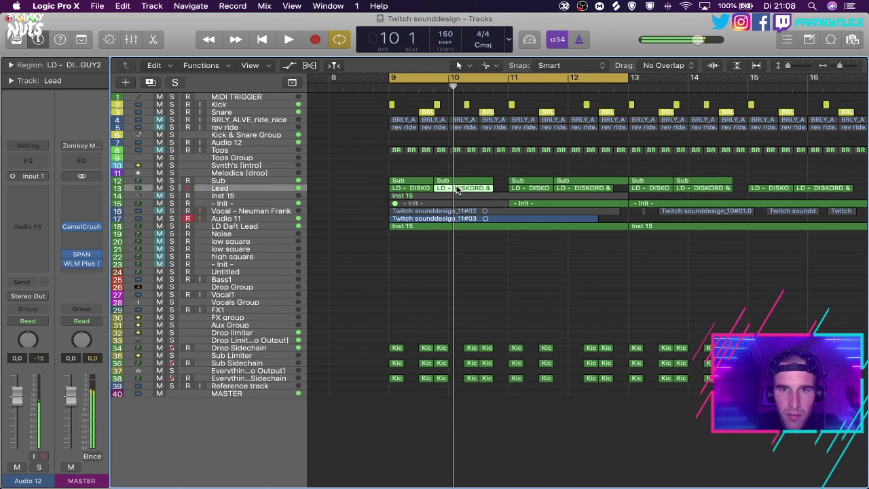
double_click(407, 190)
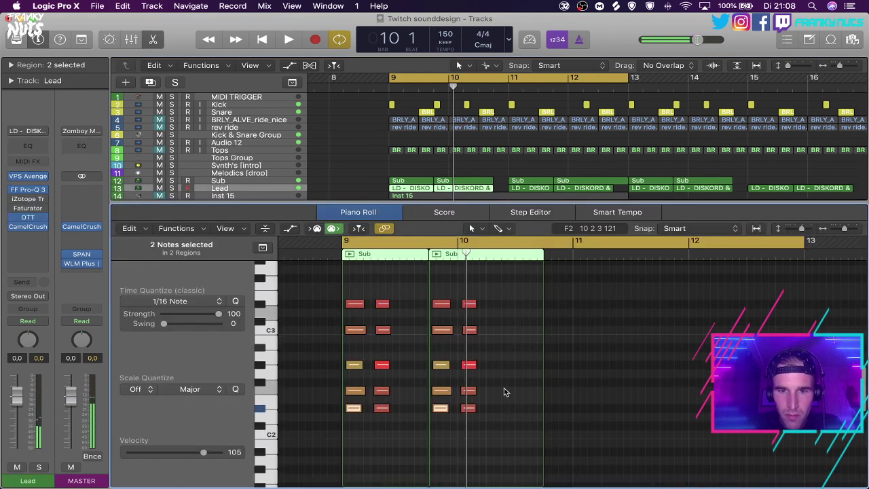
left_click_drag(504, 401, 333, 417)
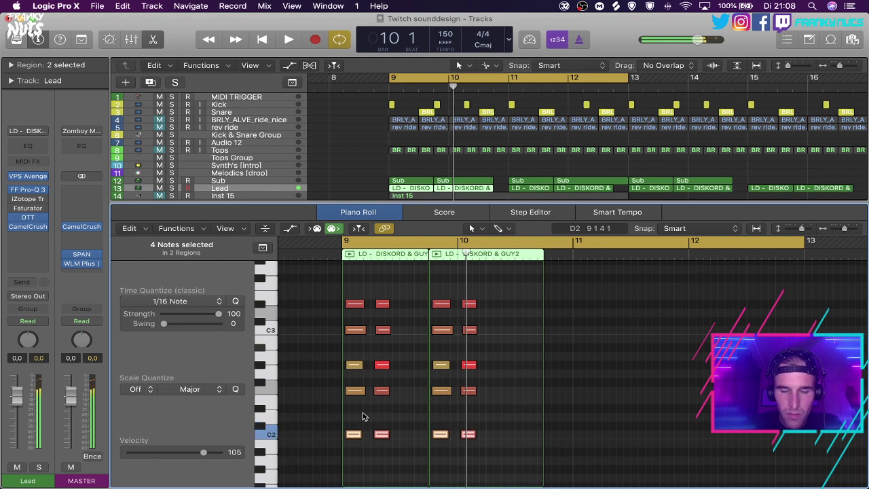
key("space")
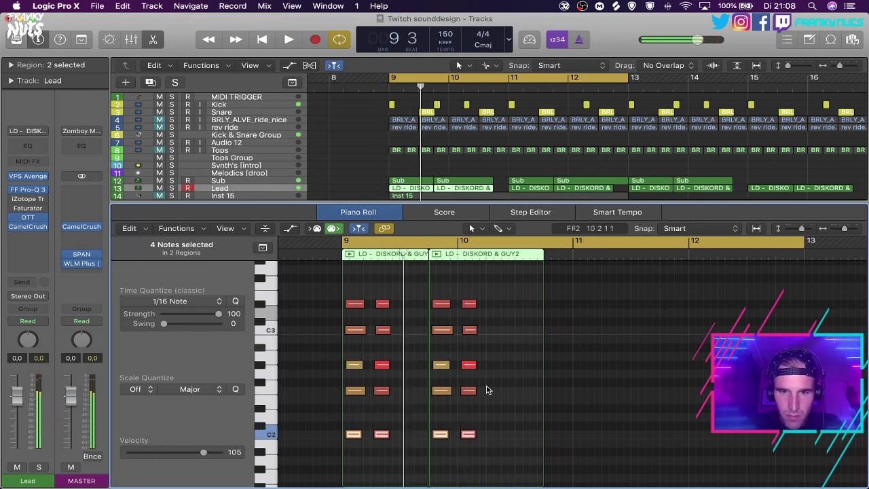
key("space")
key("space")
Move the second Lead region's two lowest notes to G2, try them at G1 and undo the octave drop.
left_click_drag(492, 421, 418, 443)
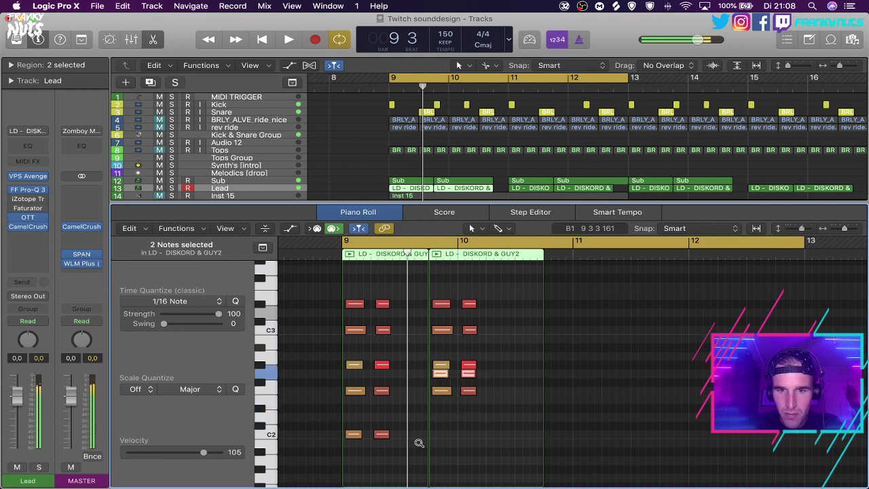
key("space")
left_click(470, 418)
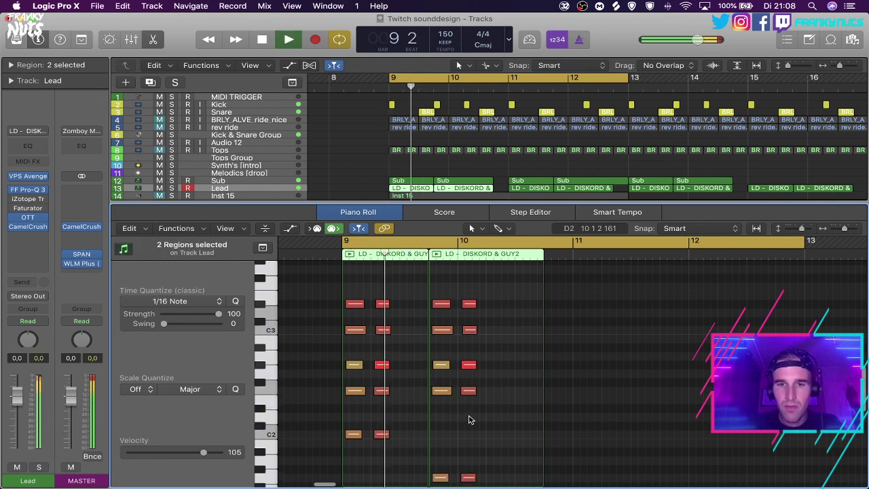
scroll(469, 419, "down", 2)
key("space")
key("super+z")
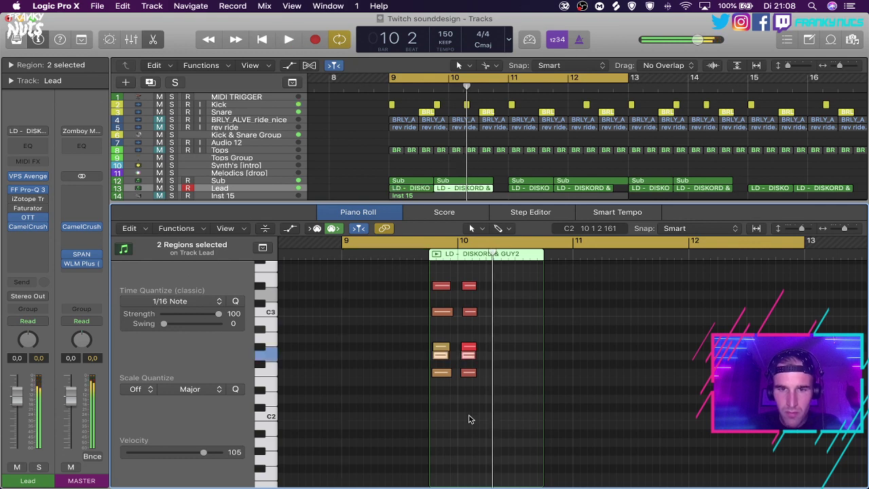
Undo the last pitch move in the second Lead region and raise its F2 notes to G2.
key("super+z")
key("space")
key("space")
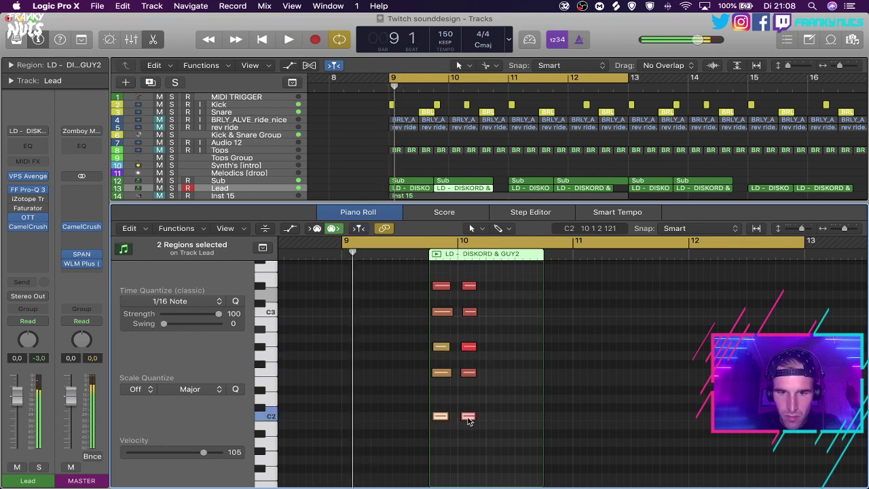
left_click(468, 419)
left_click_drag(469, 417, 432, 346)
key("alt+Up")
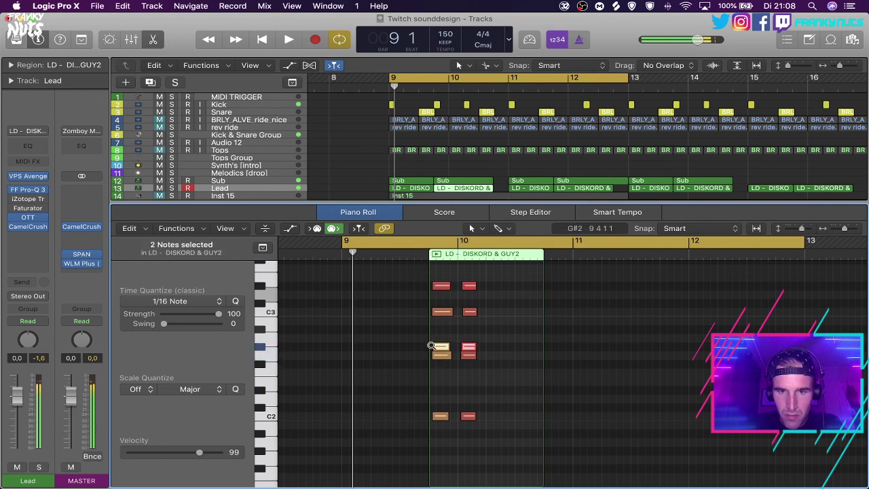
Try the second Lead region's G#2 notes at pitches up to C3, delete them and play the loop.
key("alt+Up")
key("alt+Up")
key("alt+Up")
key("alt+Up")
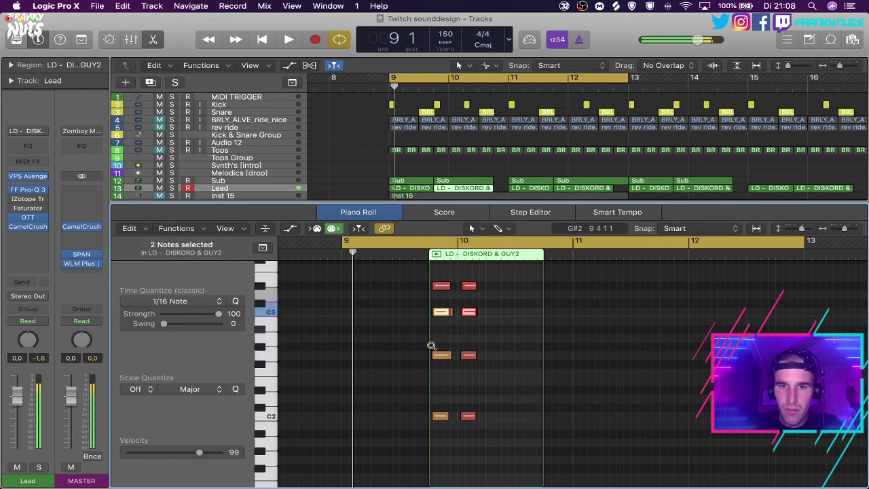
key("alt+Down")
key("alt+Down")
key("alt+Down")
key("alt+Up")
key("Delete")
key("space")
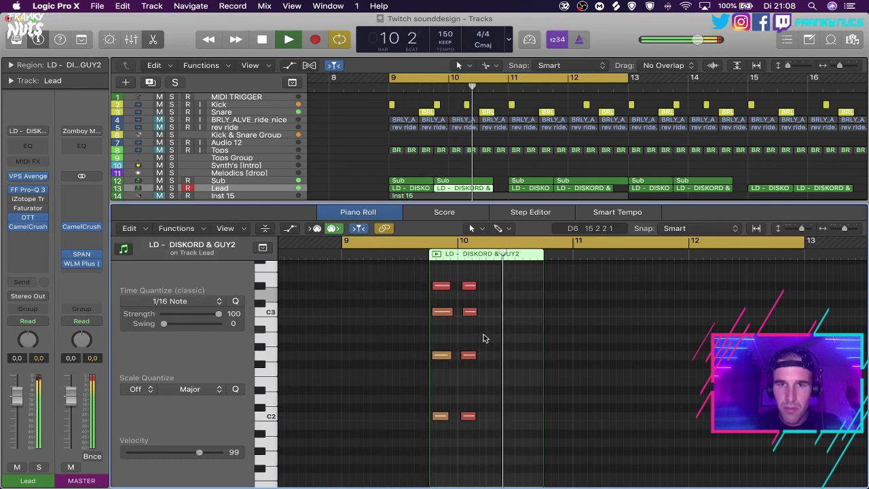
Load the Funky Bass2 channel strip setting from the SUB category on the Sub track.
key("e")
left_click(509, 170)
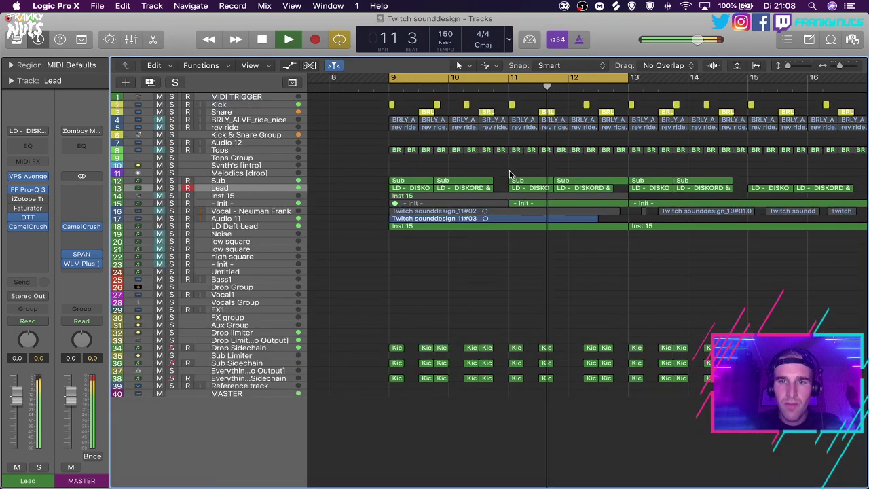
scroll(509, 171, "up", 5)
scroll(509, 170, "down", 5)
left_click(217, 180)
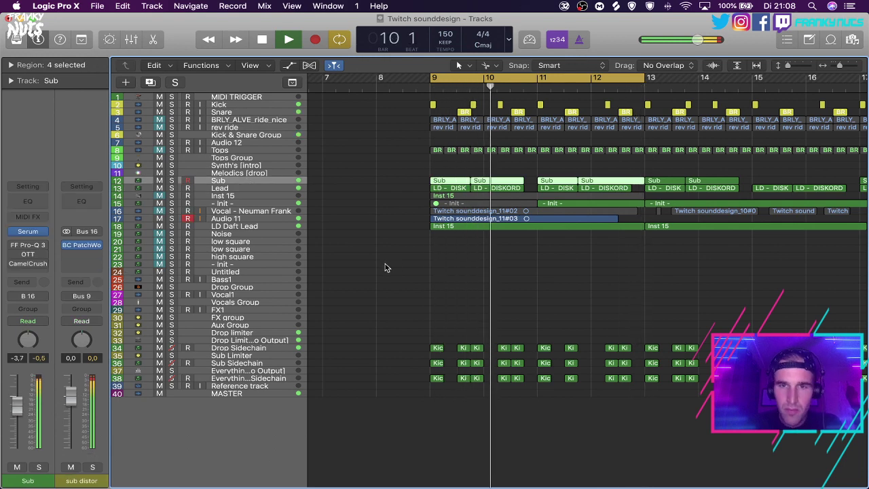
left_click(407, 272)
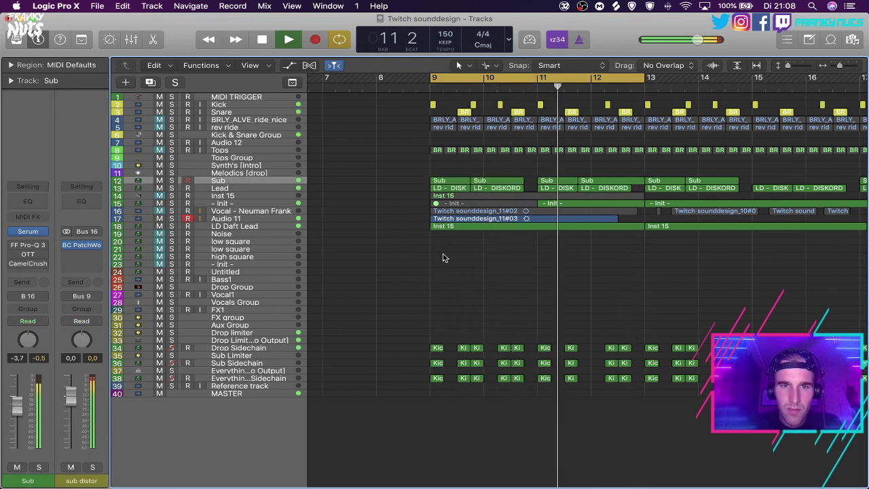
left_click(28, 186)
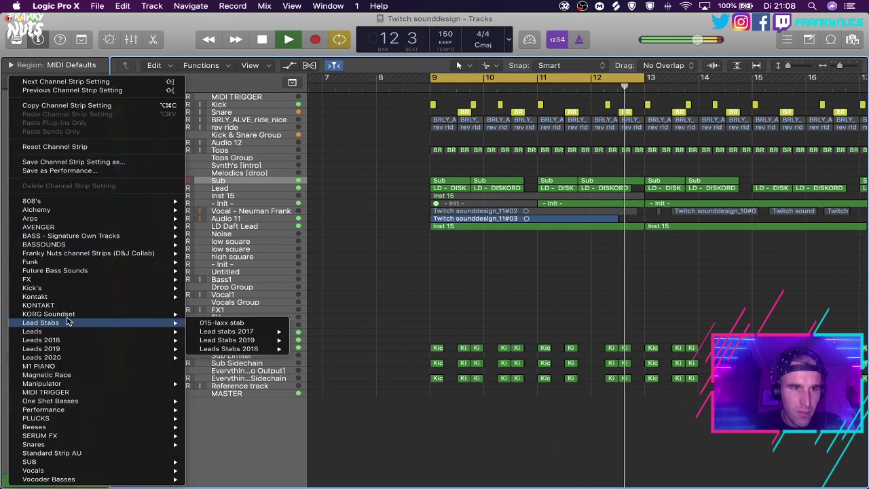
mouse_move(64, 463)
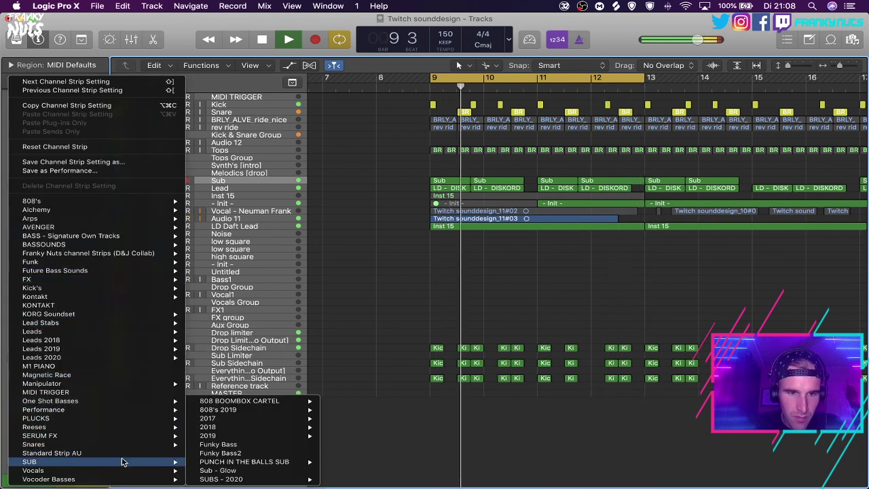
left_click(288, 455)
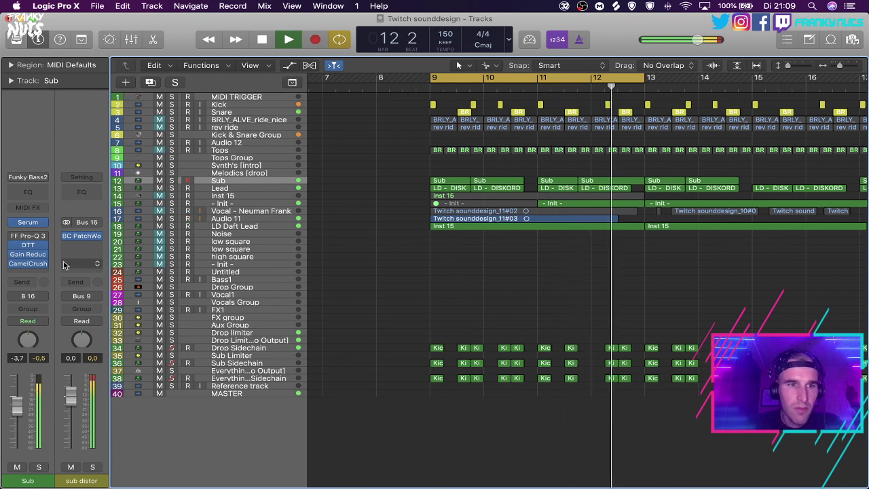
Bypass the BC PatchWork plug-in on the sub distortion bus and raise the Sub track's volume to -0.6 dB.
key("space")
left_click(68, 237)
key("space")
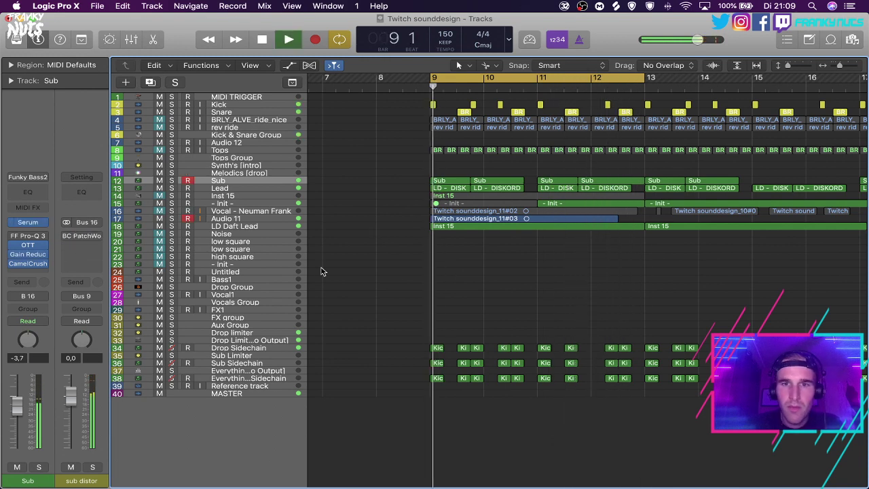
scroll(499, 286, "up", 3)
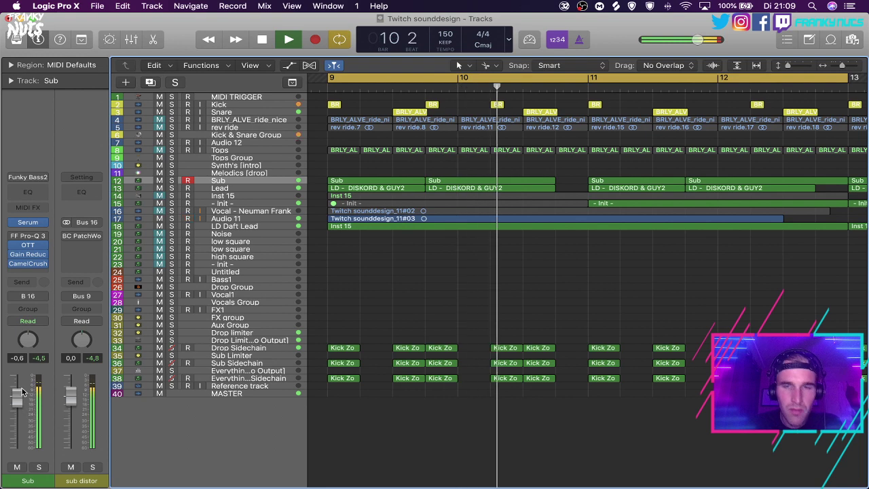
key("super+Left")
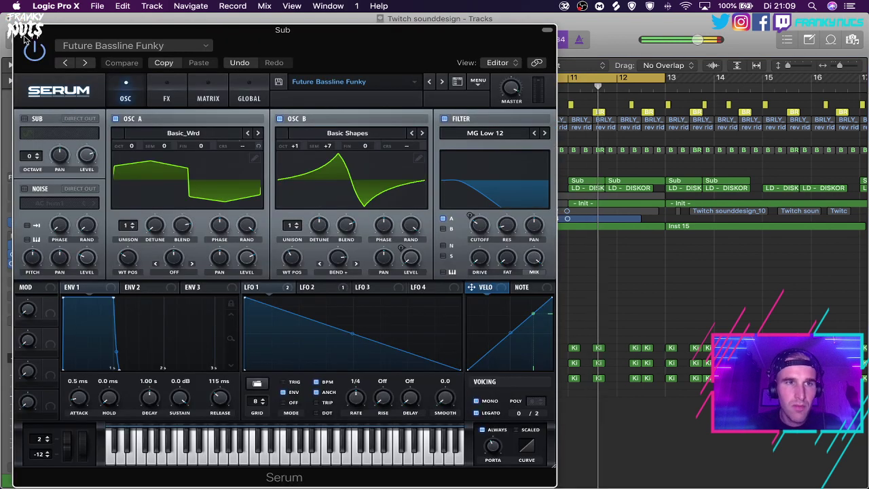
left_click(18, 30)
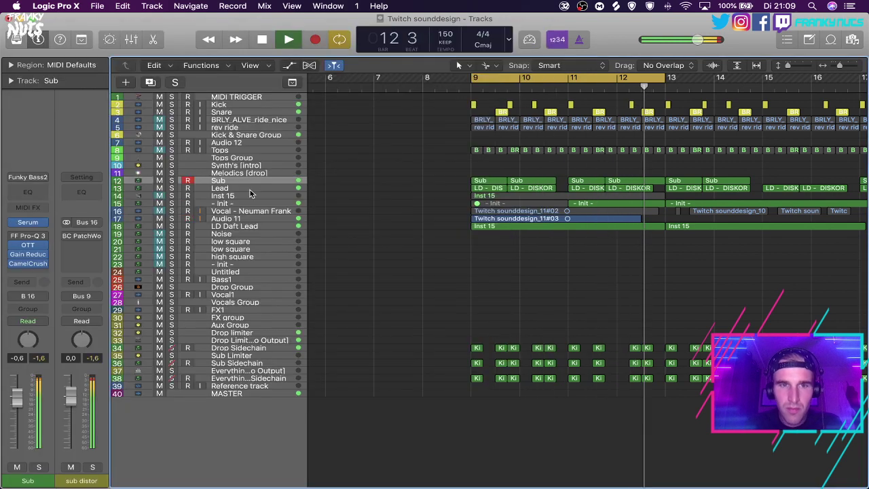
Show the track automation and set the automation parameter of the - Init - track at bar 9 to Volume.
left_click(250, 190)
scroll(534, 236, "up", 5)
key("a")
scroll(542, 239, "right", 2)
key("space")
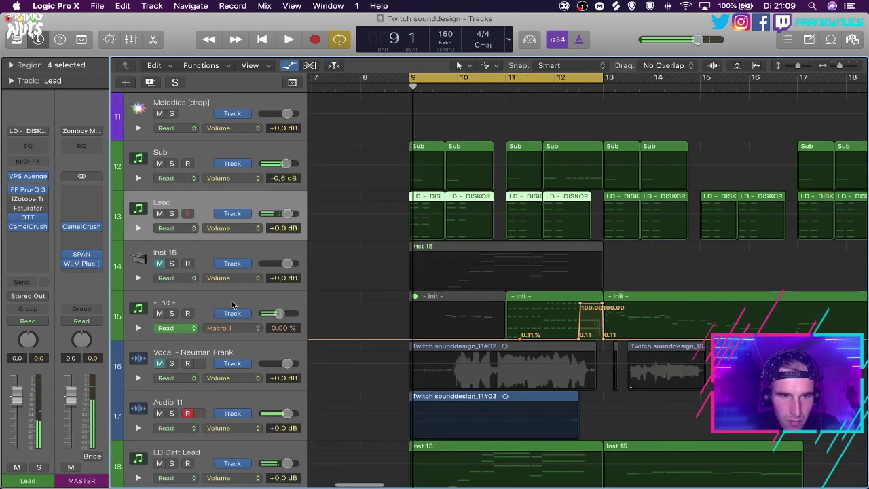
left_click(231, 305)
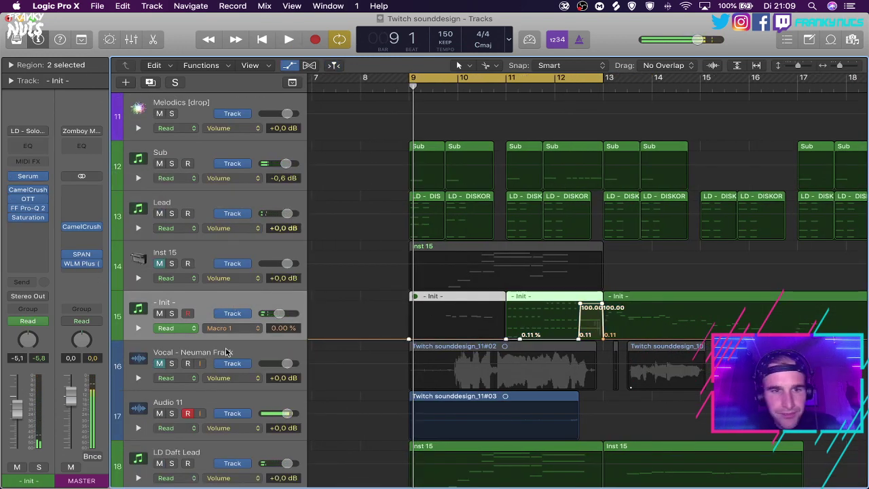
left_click(224, 331)
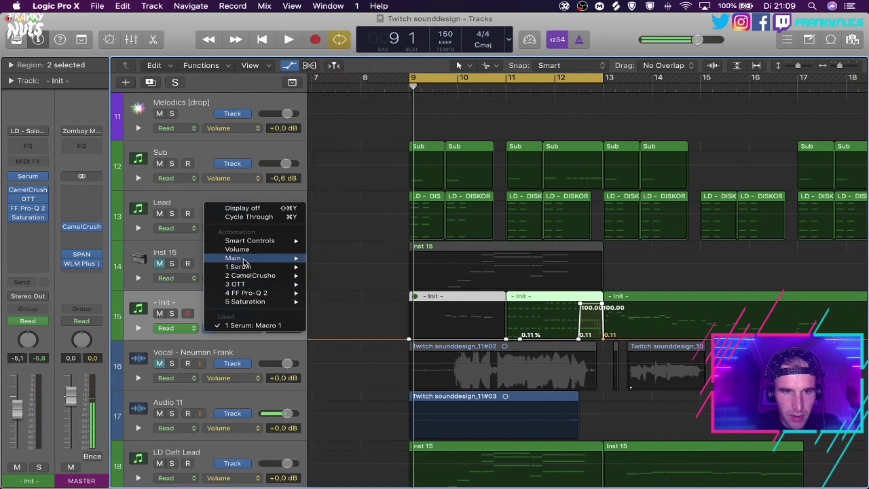
left_click(268, 249)
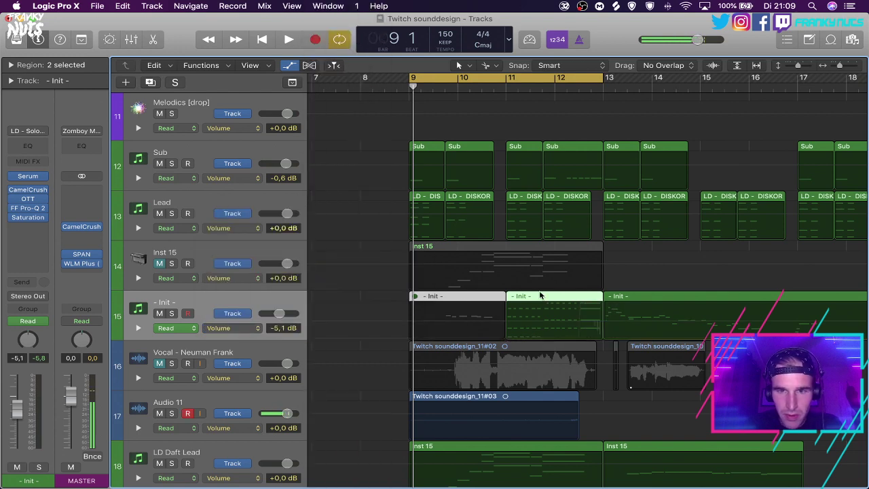
Automate the - Init - track's volume at -∞ dB up to bar 11 and -5.1 dB from there, and play it.
left_click(572, 301)
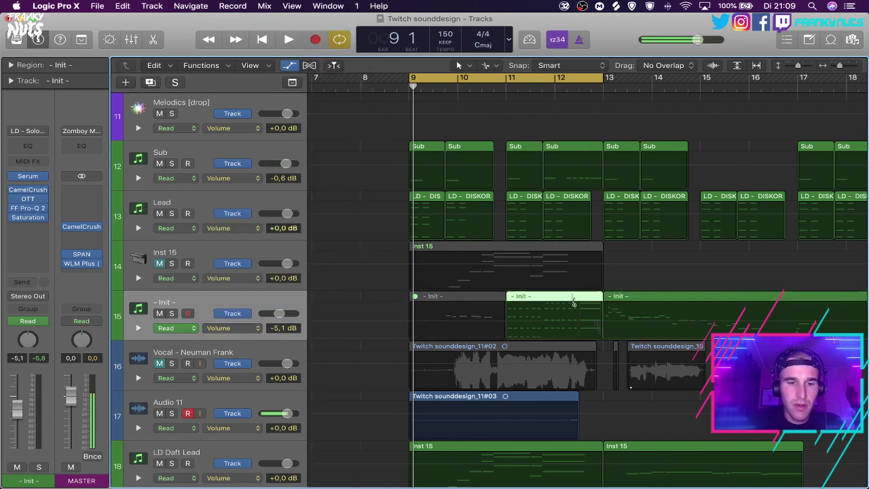
left_click(631, 305)
left_click_drag(510, 327, 508, 351)
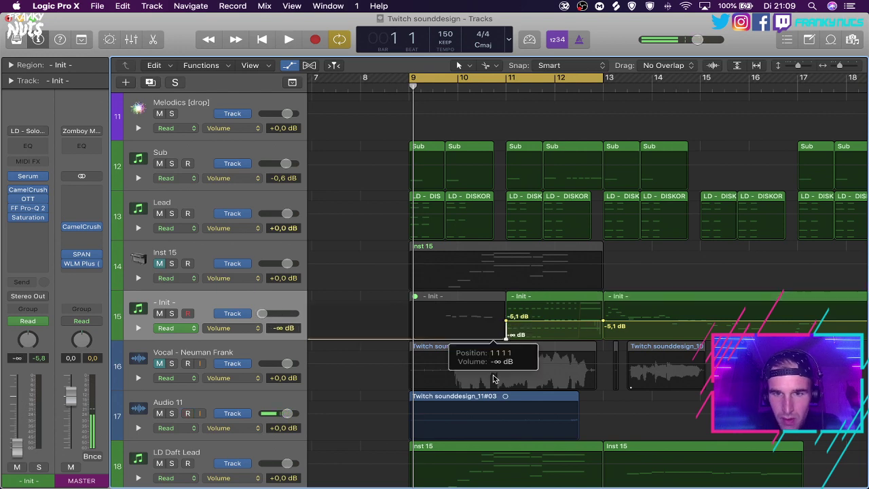
key("space")
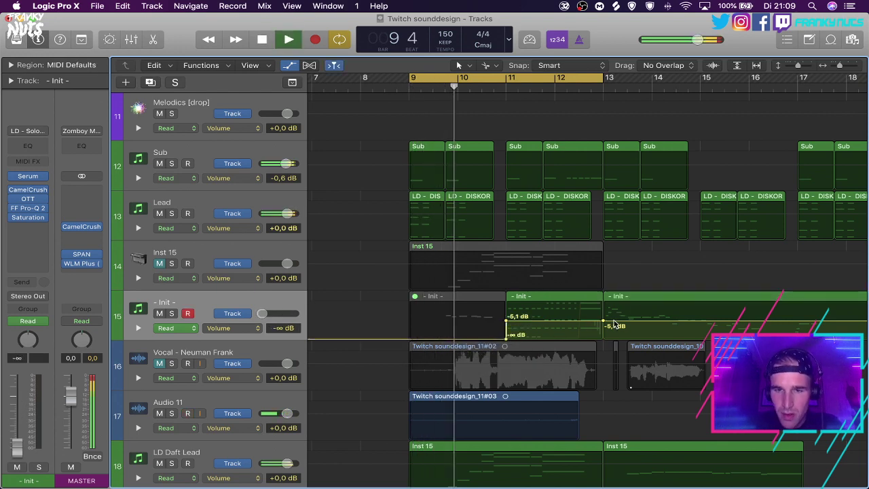
scroll(615, 324, "right", 1)
key("a")
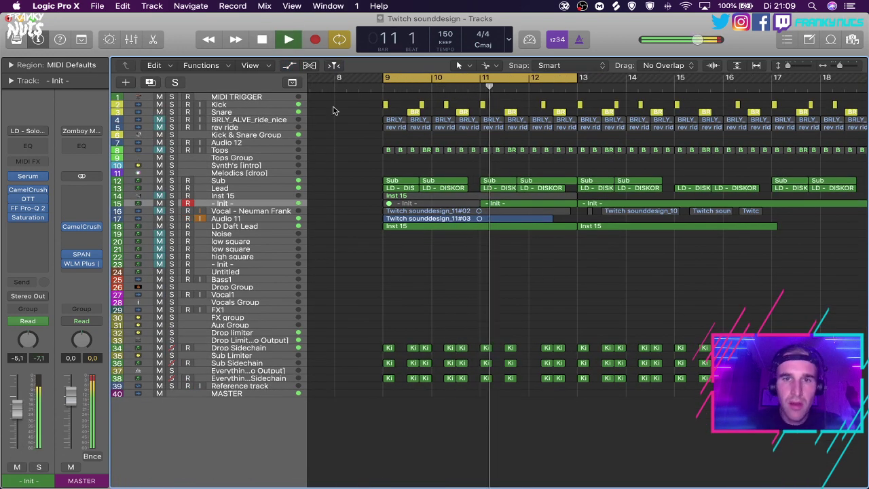
Add another new audio track directly below the Kick & Snare Group track.
left_click(244, 135)
left_click(133, 6)
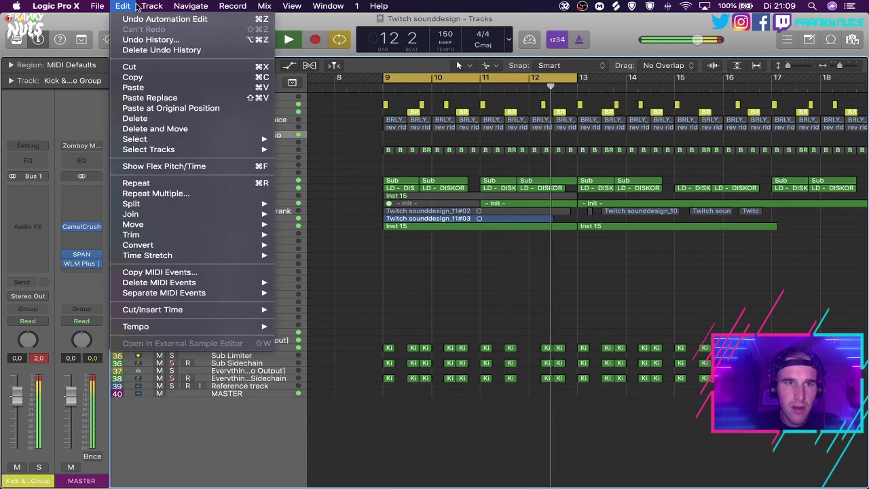
mouse_move(152, 6)
left_click(184, 29)
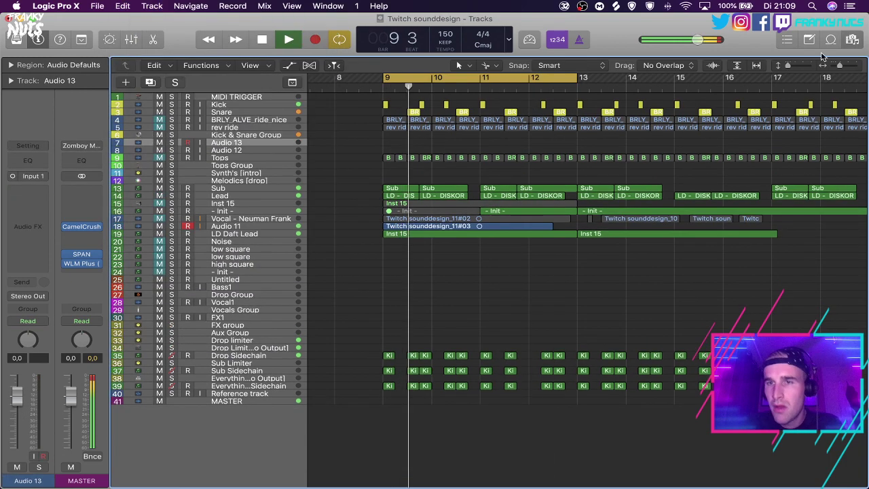
Browse the BRLY_ALVE cymbals samples to the BRLY_ALVE_hihat_closed folder inside the hi-hats folder.
key("f")
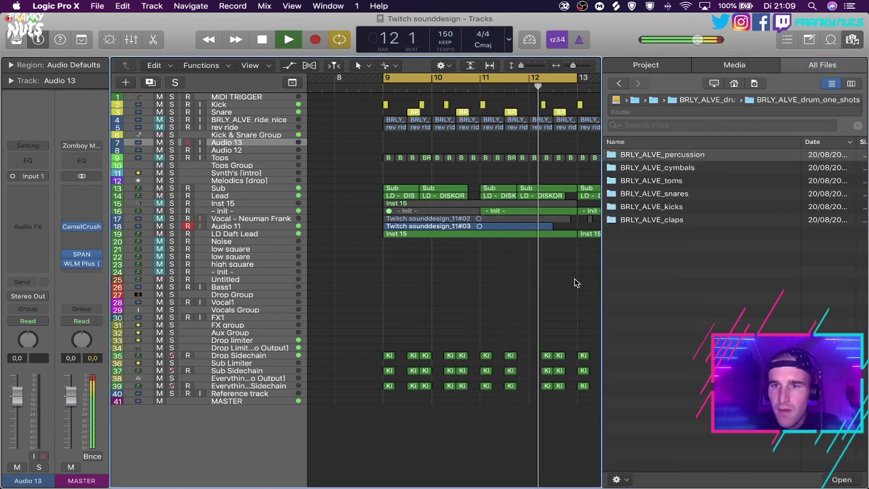
double_click(676, 173)
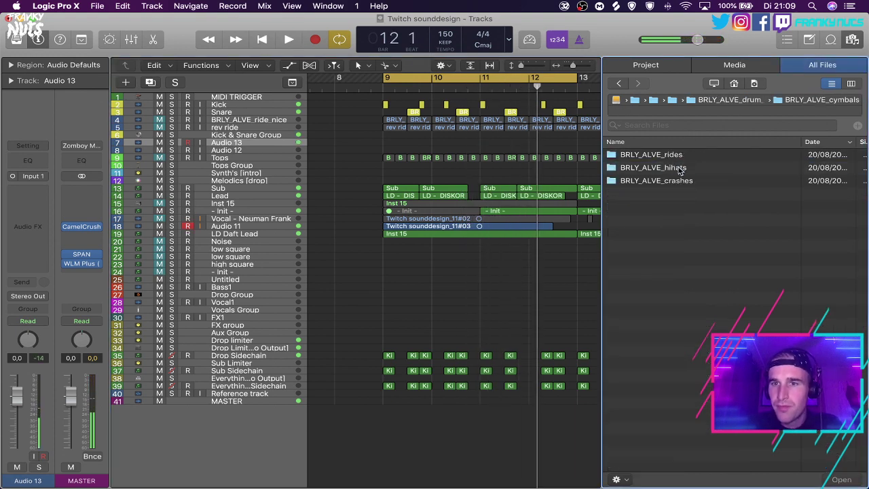
double_click(679, 167)
left_click(678, 164)
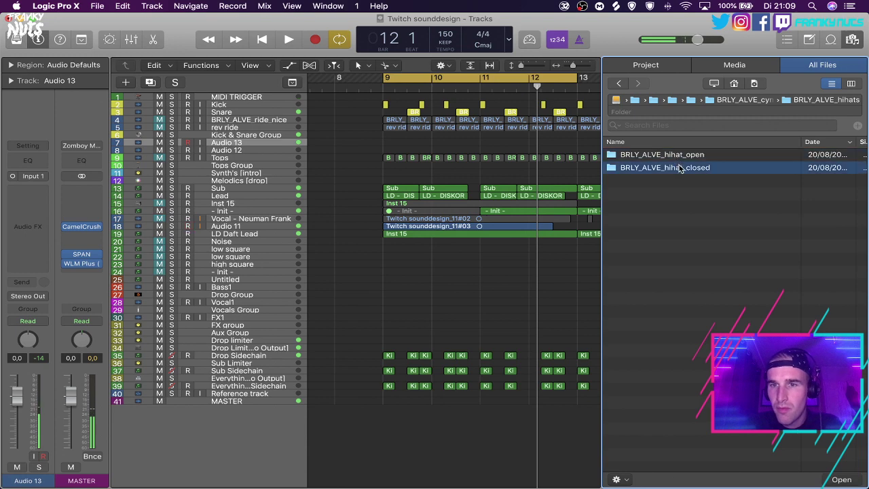
double_click(679, 166)
Place BRLY_ALVE_hihat_closed_classic.wav at bar 9 on the new track and audition the spruce and pump hi-hats.
left_click(670, 158)
key("Down")
key("Up")
left_click_drag(671, 158, 389, 144)
left_click(685, 171)
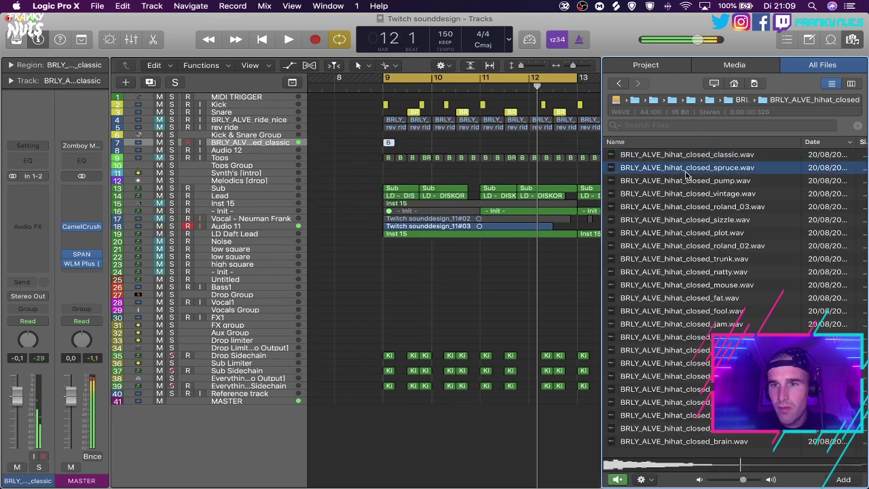
key("Down")
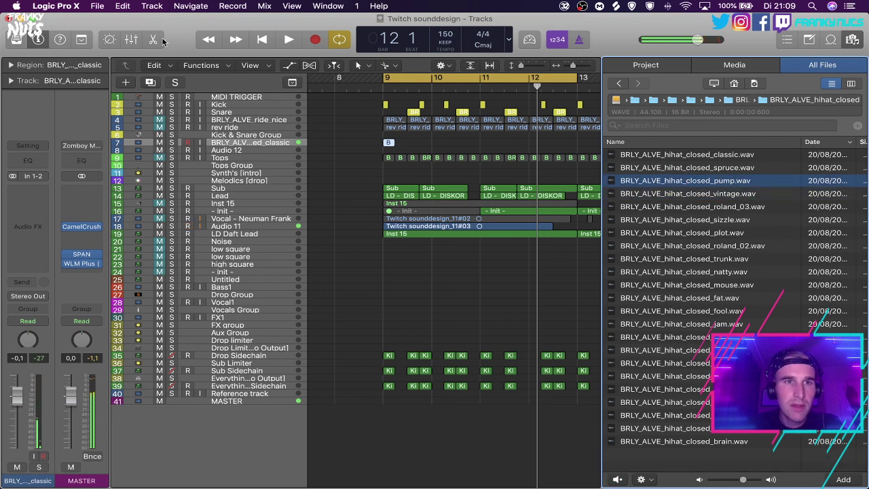
Add an audio track below the classic hi-hat track and place BRLY_ALVE_hihat_closed_pump.wav on it.
left_click(152, 5)
left_click(195, 27)
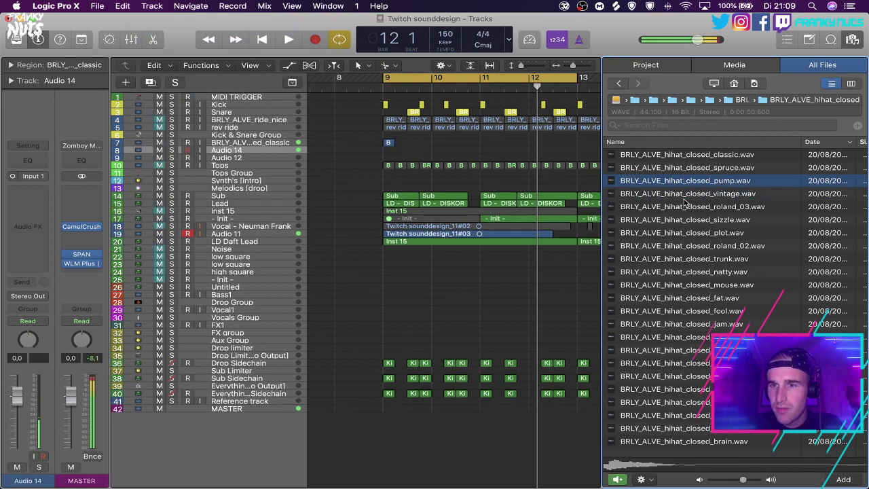
key("Return")
Audition further closed hi-hats, place BRLY_ALVE_hihat_closed_roland_03.wav at bar 9 beat 3 on the classic hi-hat track and close the browser.
key("Down")
key("Down")
key("Down")
key("Up")
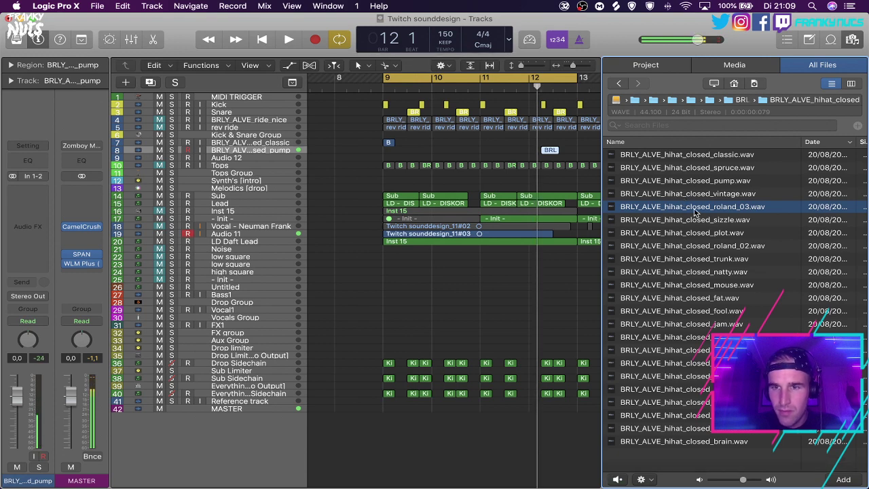
left_click_drag(694, 213, 409, 143)
left_click_drag(551, 150, 442, 153)
left_click(854, 40)
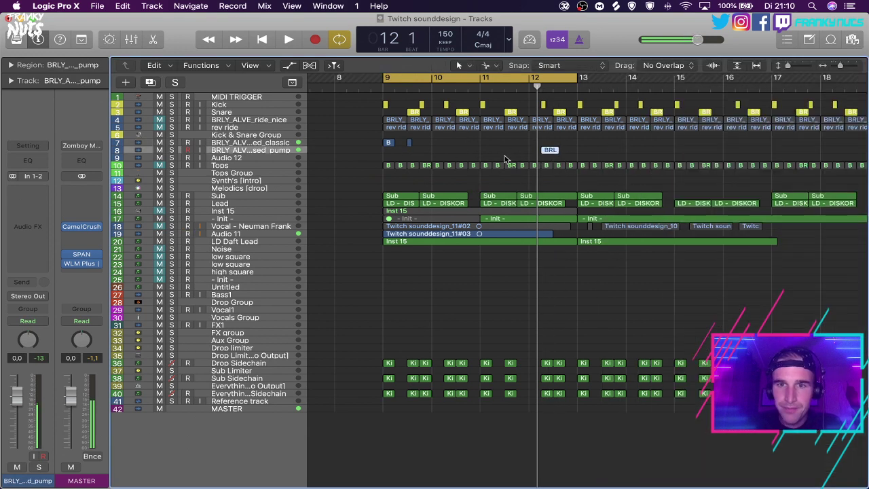
Move the pump hi-hat to the start of bar 9 in place of the classic hi-hat and play the loop.
mouse_move(549, 153)
left_mouse_down()
mouse_move(382, 153)
mouse_move(543, 148)
left_mouse_up()
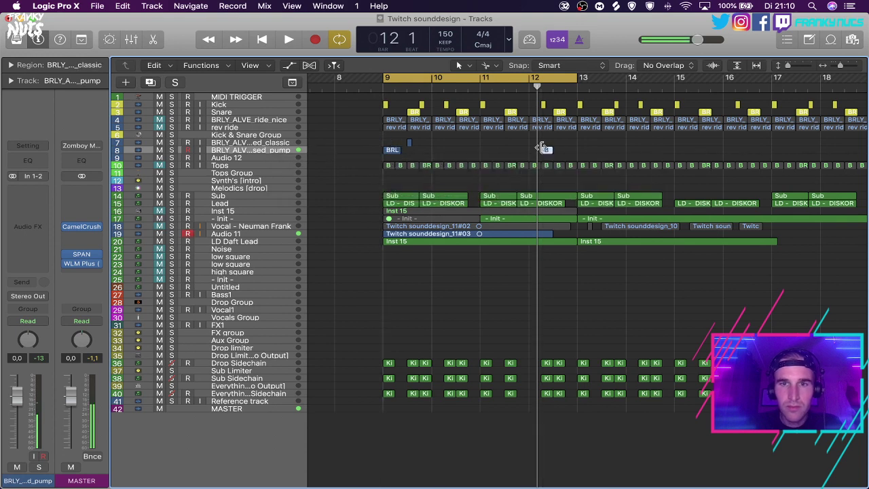
key("space")
scroll(407, 159, "up", 5)
key("space")
scroll(428, 157, "left", 2)
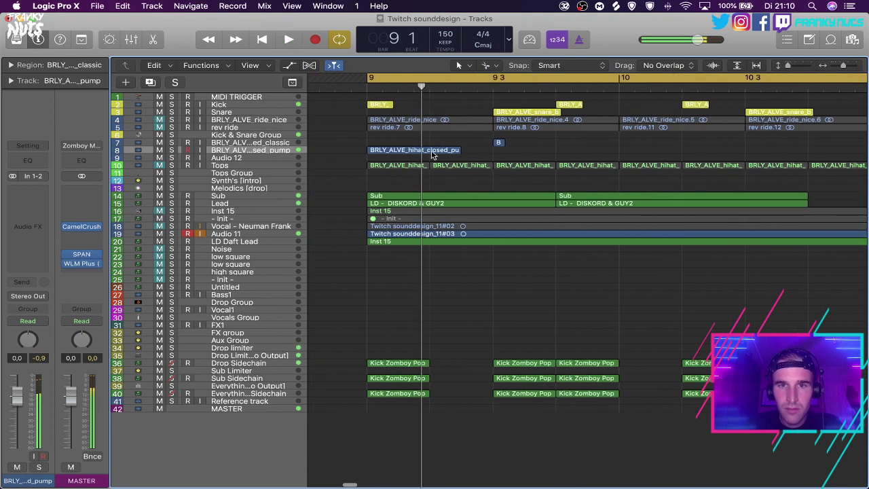
Arrange copies of the closed hi-hats on both hi-hat tracks into a repeating pattern across bar 9 and play it.
mouse_move(499, 144)
left_mouse_down()
mouse_move(404, 143)
mouse_move(467, 143)
mouse_move(432, 153)
mouse_move(486, 155)
mouse_move(357, 157)
mouse_move(513, 151)
left_mouse_up()
key("space")
key("space")
key("space")
key("space")
left_click(437, 144)
key("space")
key("space")
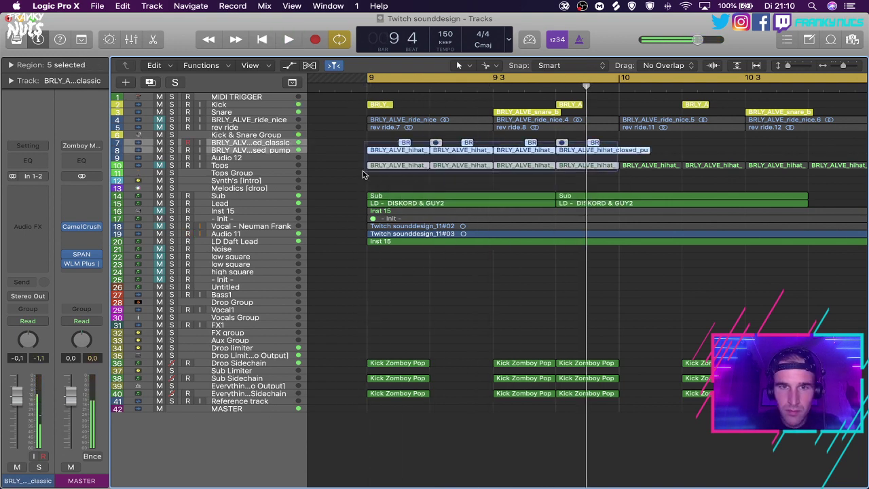
Repeat the bar 9 closed hi-hat pattern through bar 12 on both hi-hat tracks while playing the loop.
left_click_drag(385, 153, 639, 153)
left_click(220, 203)
left_click(218, 196)
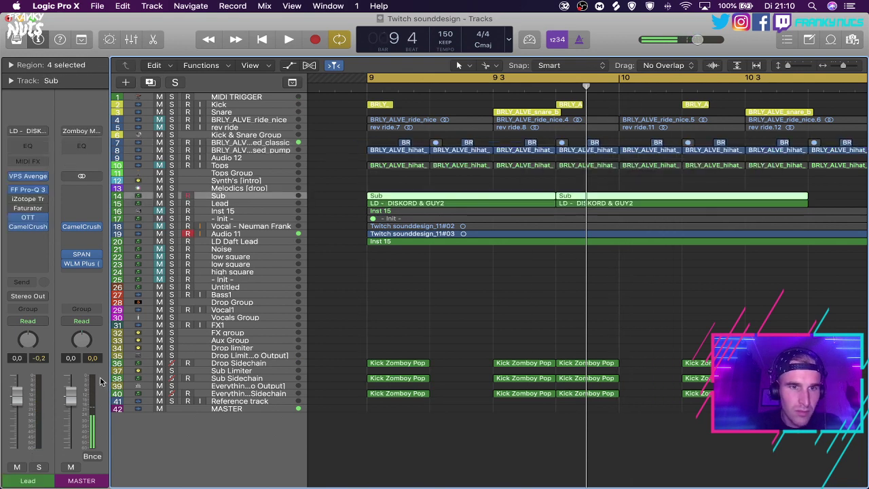
key("space")
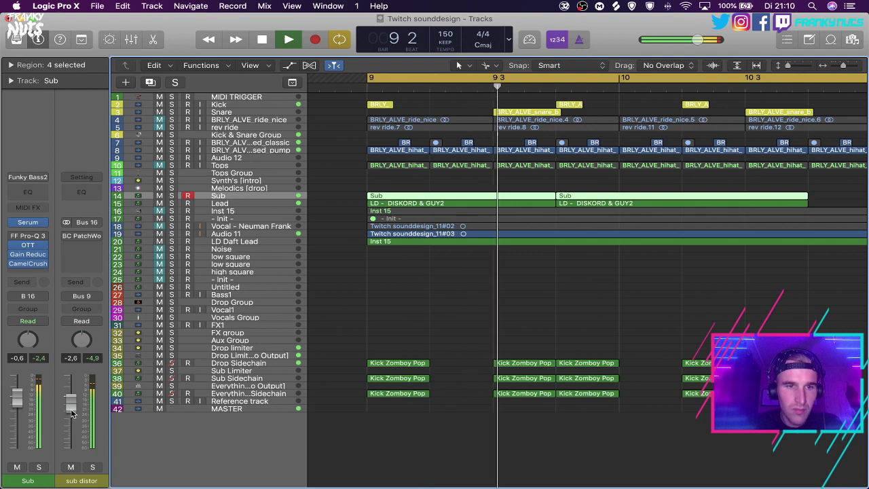
scroll(617, 213, "down", 5)
scroll(617, 213, "left", 2)
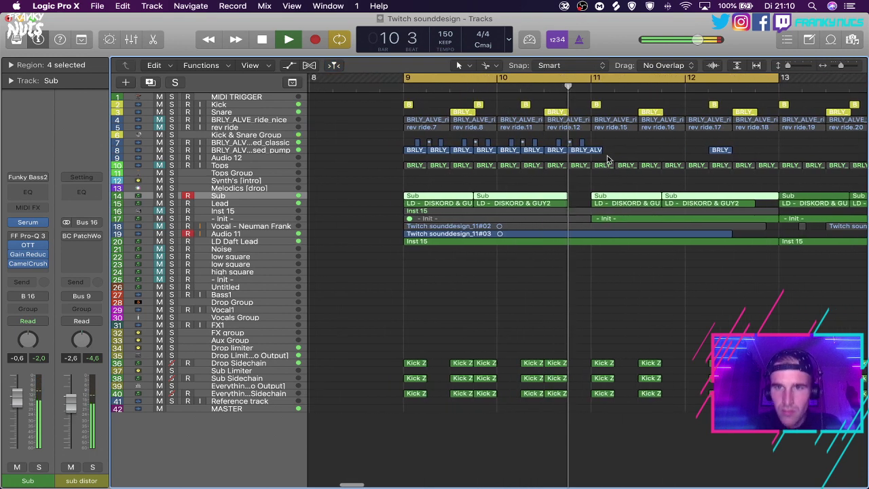
mouse_move(608, 159)
left_mouse_down()
mouse_move(411, 142)
mouse_move(614, 151)
mouse_move(604, 150)
left_mouse_up()
left_click(378, 223)
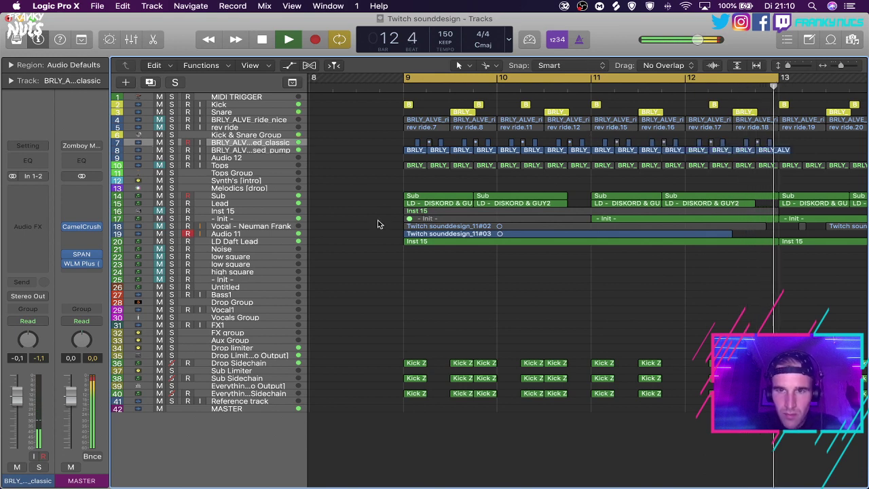
Shift all the notes of the - Init - track's regions 46 ticks earlier in the Piano Roll.
left_click(201, 205)
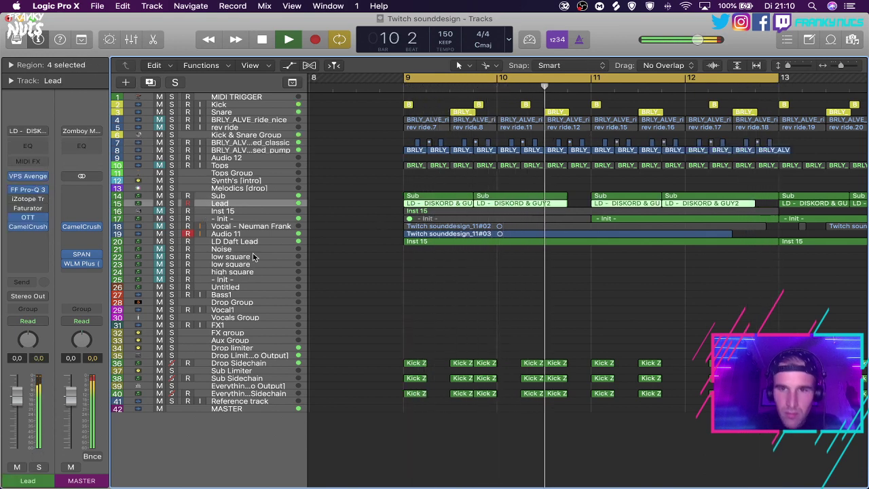
key("Down")
key("Down")
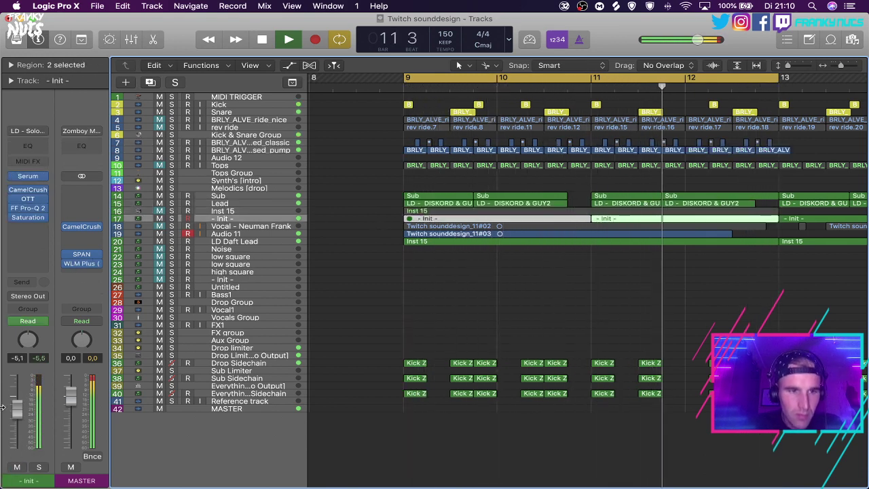
double_click(660, 219)
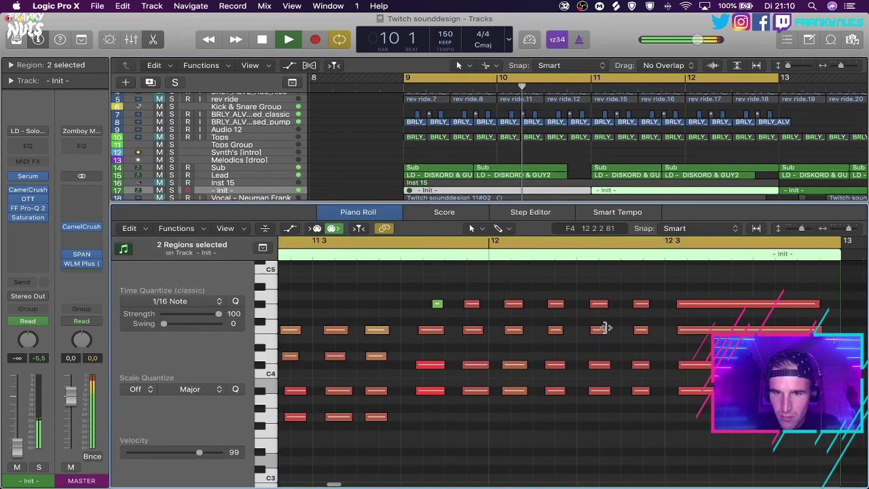
key("super+a")
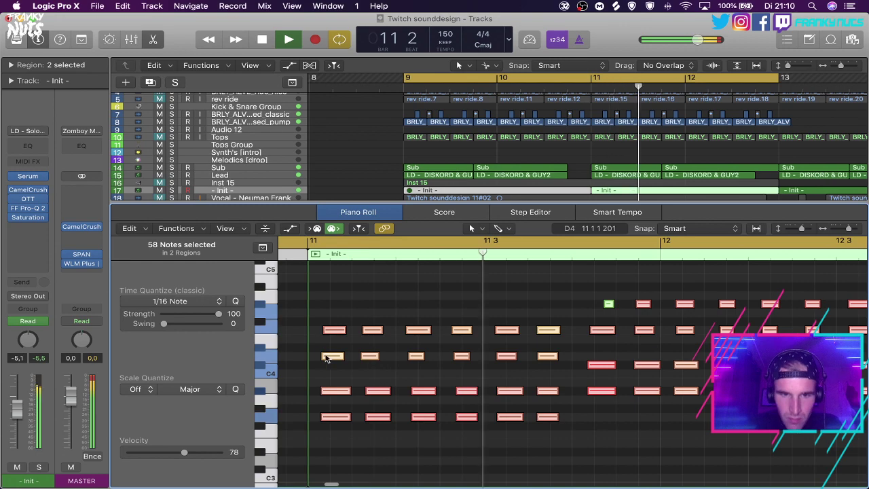
left_click_drag(326, 358, 322, 359)
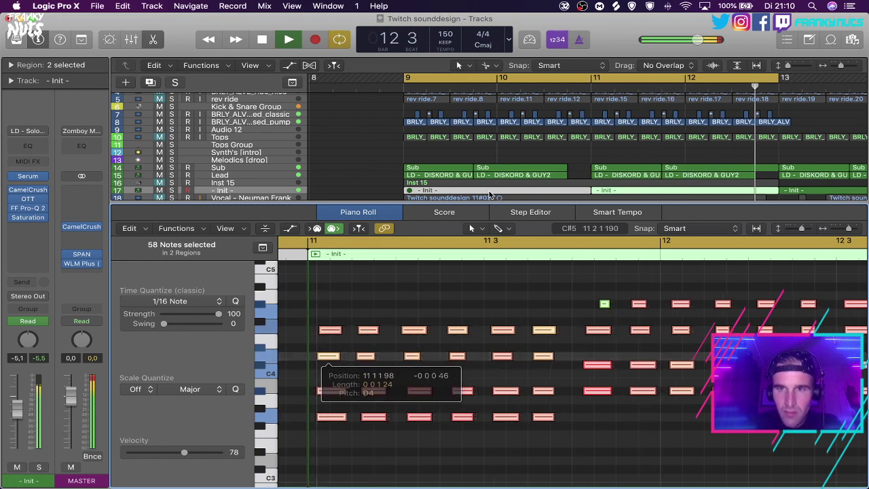
key("p")
left_click(557, 187)
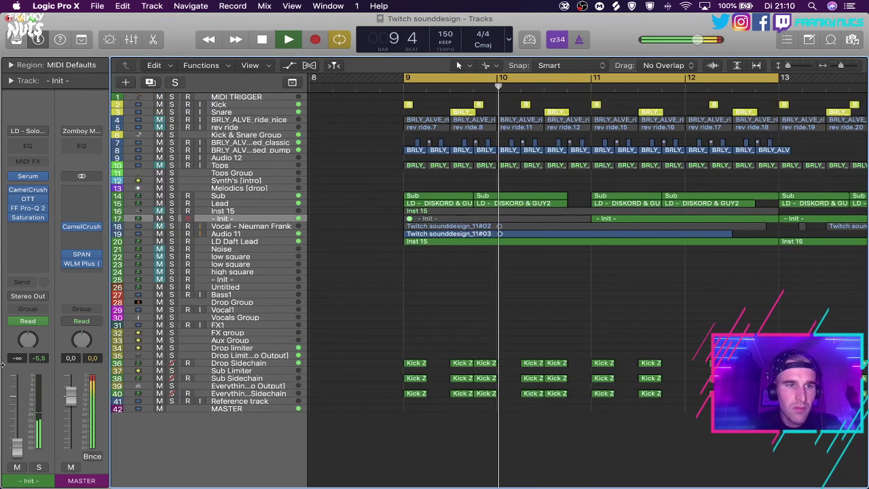
Move OTT below Saturation on the - Init - channel strip and raise the volume automation over bars 11 and 12 to -4.3 dB.
left_click(28, 227)
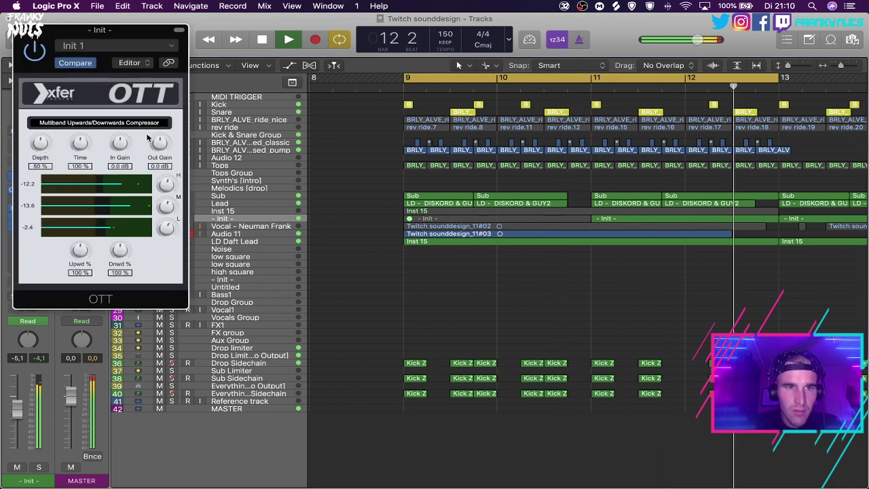
left_click(19, 30)
key("a")
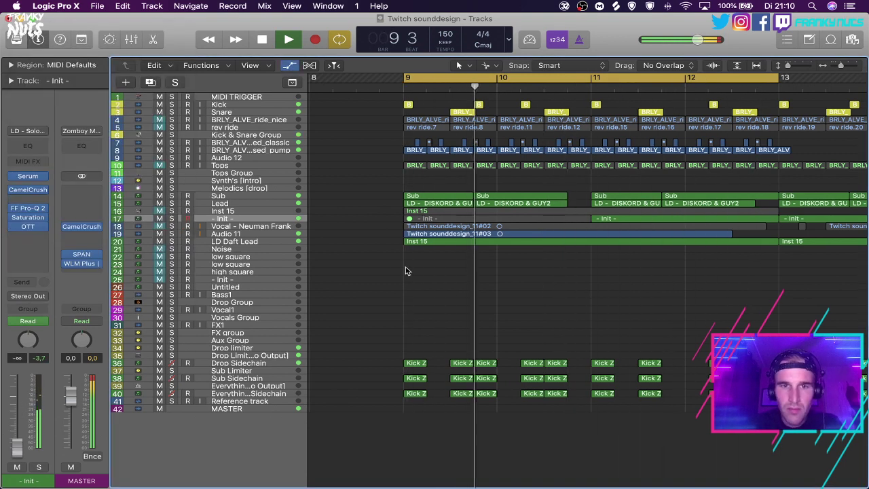
scroll(625, 243, "up", 5)
scroll(625, 243, "right", 3)
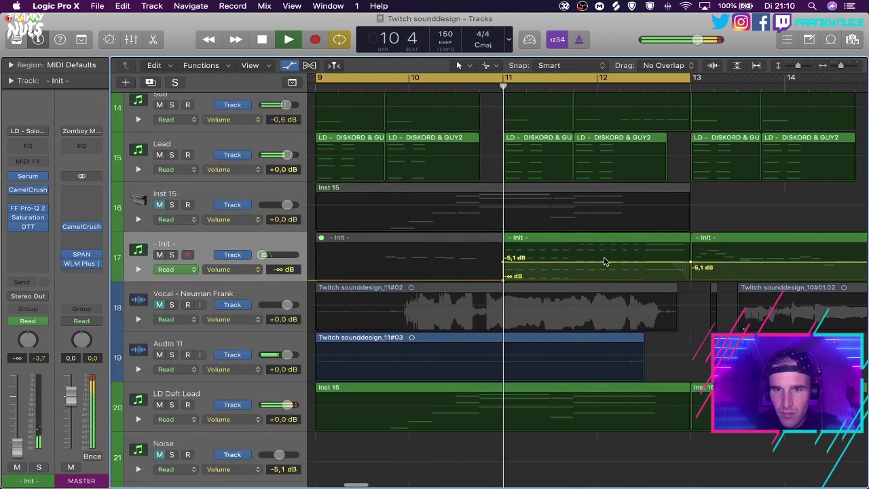
left_click_drag(605, 263, 603, 260)
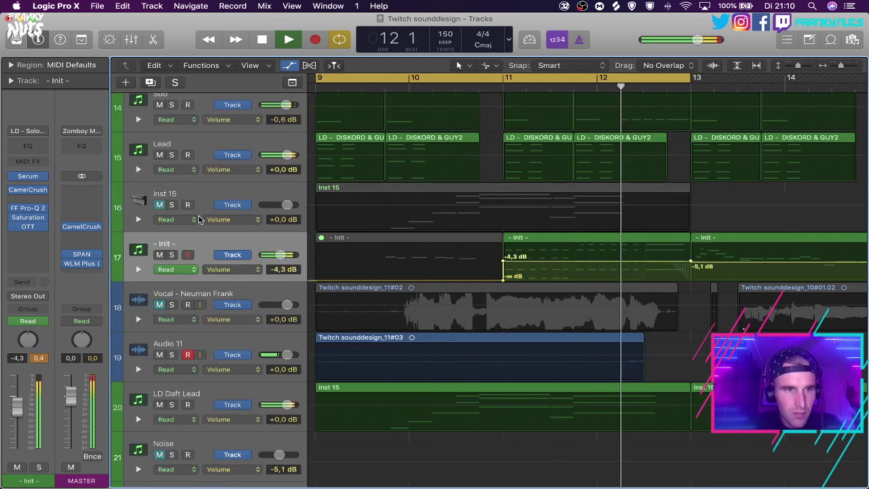
left_click(558, 264)
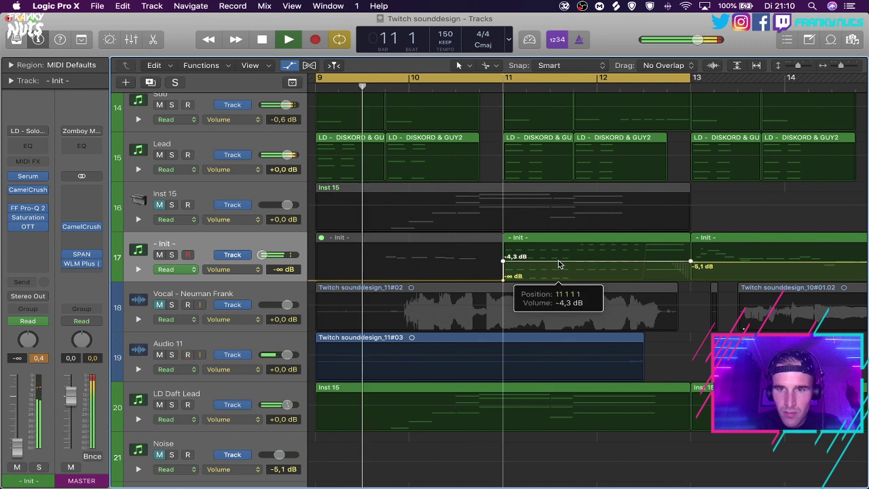
Inspect the notes and volume automation of the bar 11 - Init - region in the Piano Roll.
double_click(576, 241)
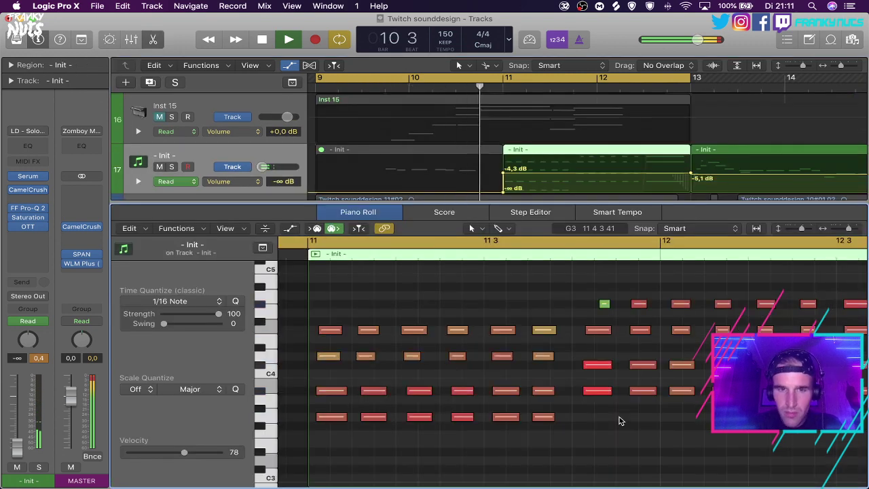
left_click(291, 228)
scroll(521, 370, "down", 5)
scroll(522, 371, "right", 5)
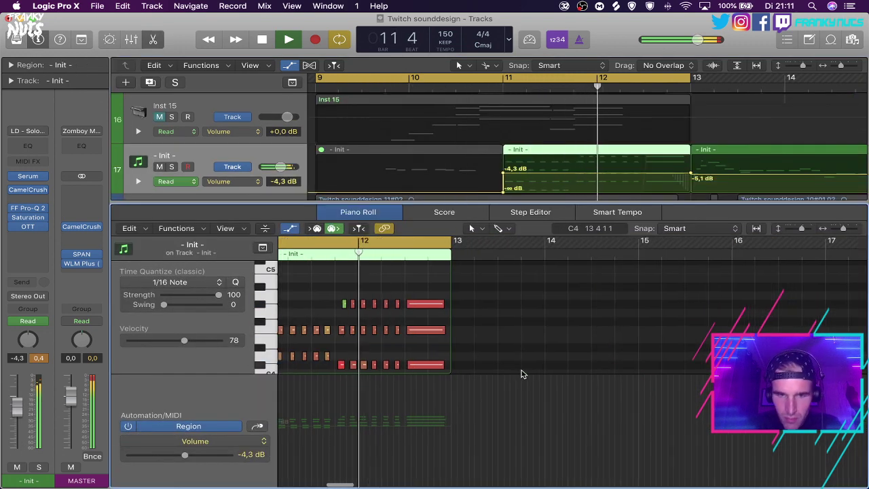
scroll(521, 374, "right", 1)
key("p")
key("space")
key("super+Left")
key("super+Left")
scroll(451, 181, "up", 3)
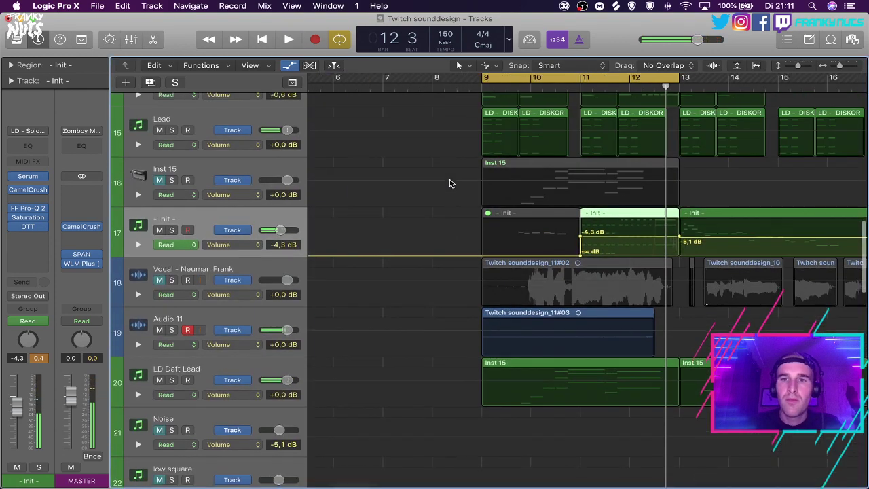
key("a")
key("space")
left_click(429, 220)
key("super+Right")
key("super+Right")
key("super+Right")
key("space")
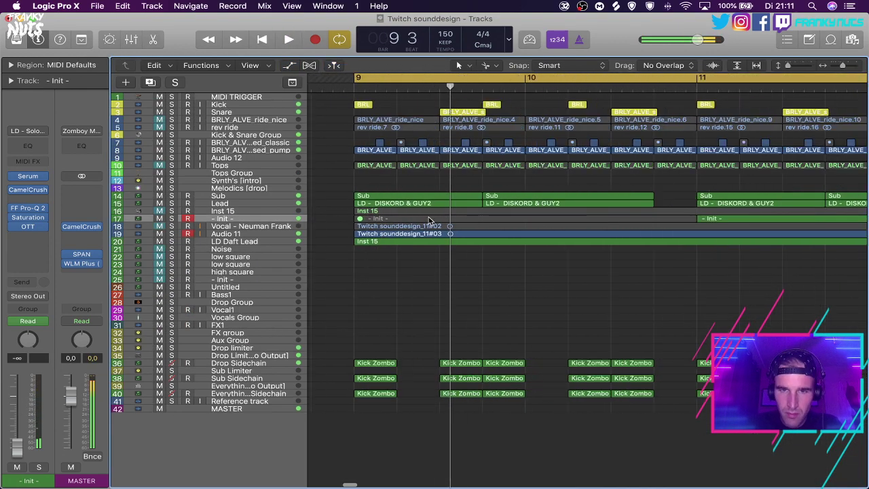
left_click(235, 242)
left_click(152, 6)
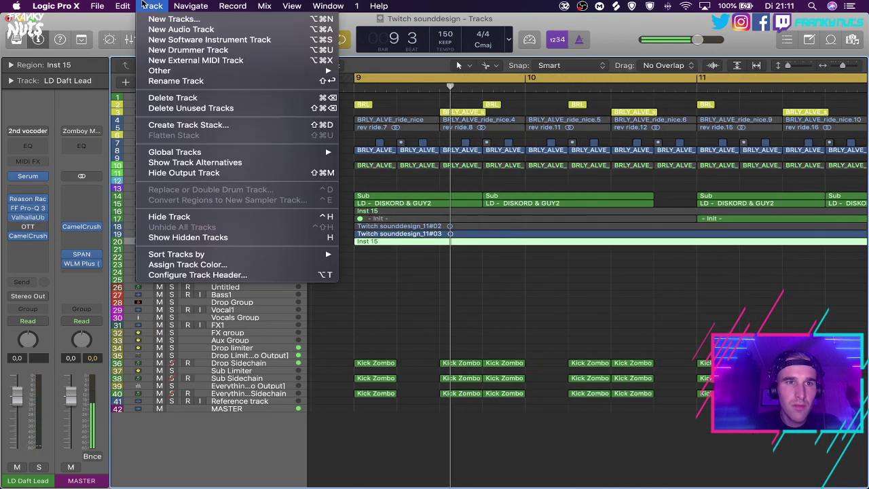
left_click(496, 283)
left_click(498, 281)
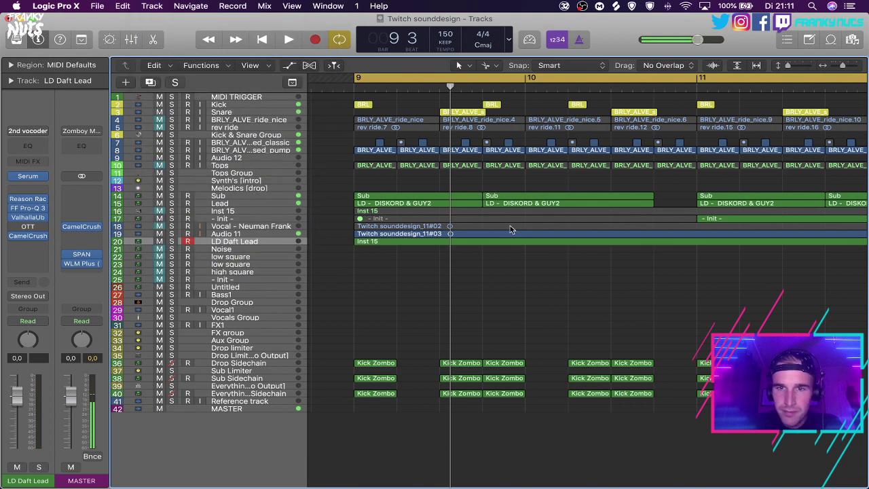
Delete the muted - Init - region over bars 9 and 10 and play the loop.
left_click(506, 219)
key("Delete")
key("space")
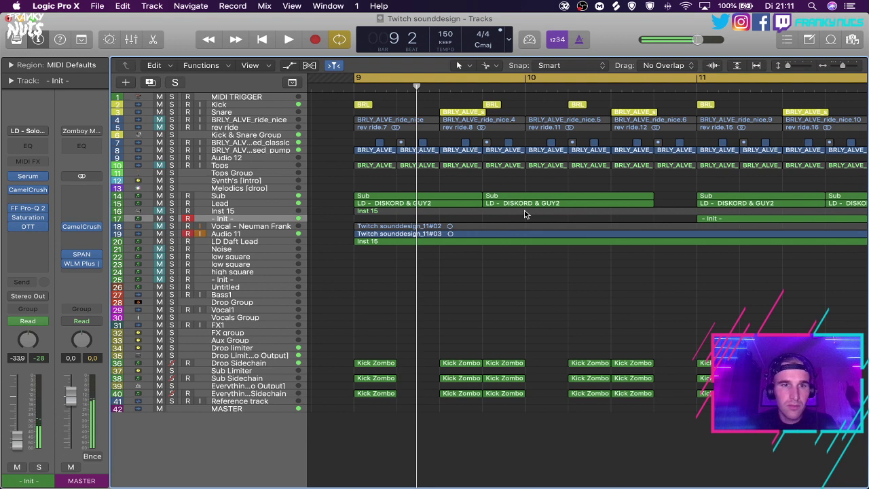
Extend the - Init - track's -4.3 dB volume automation back to just before bar 9 and play the loop.
key("a")
key("super+Down")
key("super+Down")
key("super+Down")
key("super+Left")
key("super+Left")
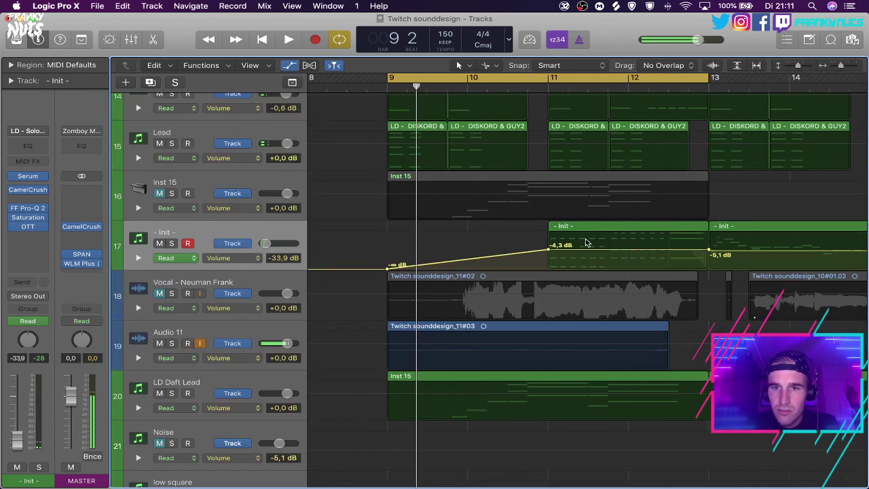
left_click_drag(552, 256, 378, 247)
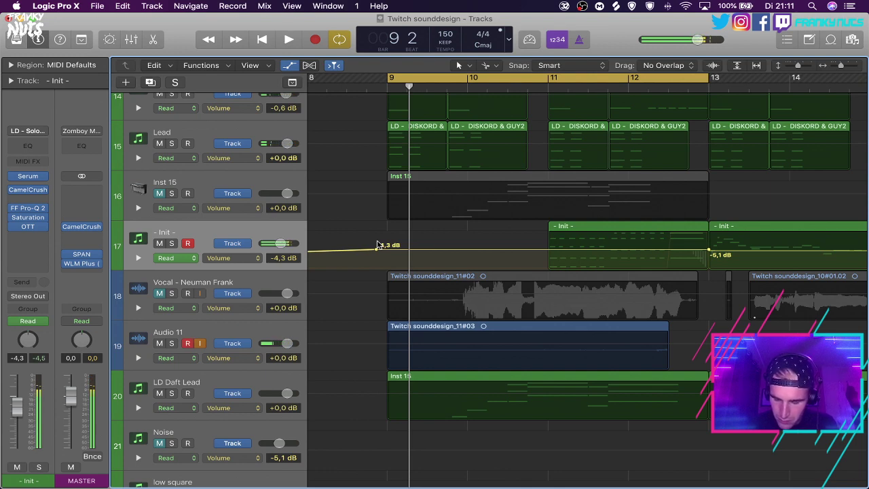
key("space")
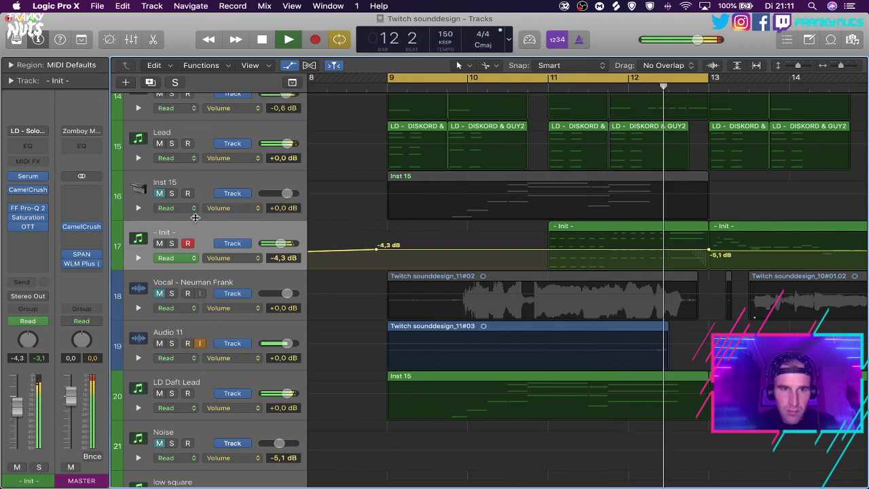
Duplicate the - Init - track with its regions and load the LD - GANZ HAYWYRE channel strip setting on the copy.
key("space")
left_click_drag(207, 237, 205, 277)
left_click(28, 131)
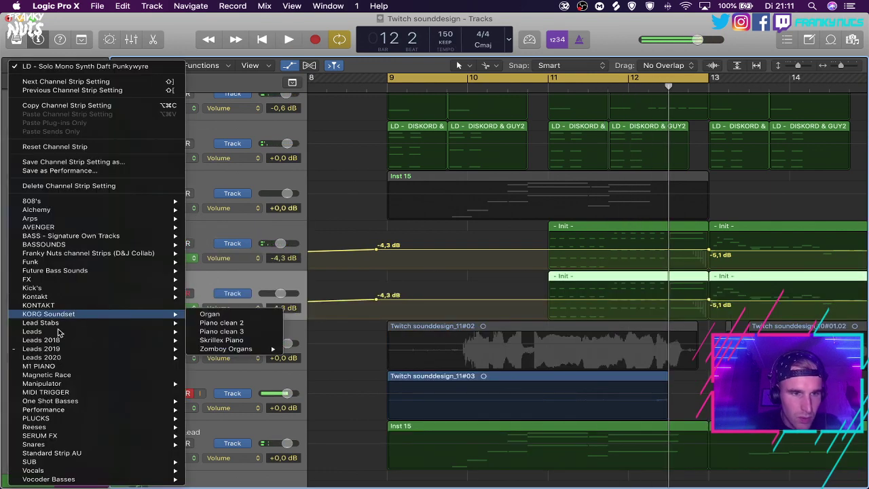
mouse_move(88, 348)
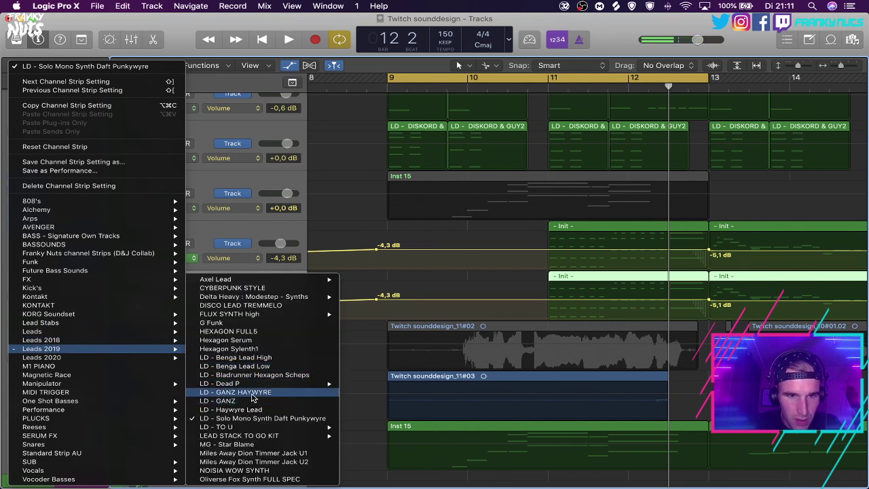
left_click(428, 283)
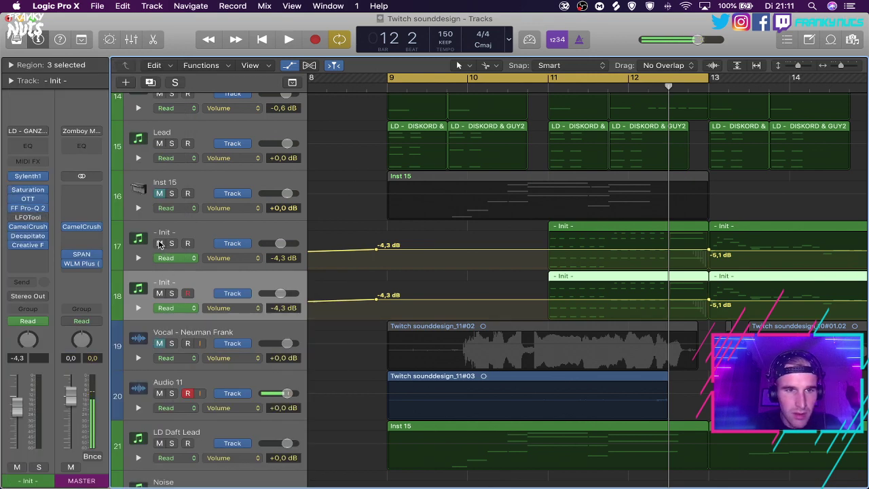
Mute the original - Init - track, solo its duplicate and listen to the new lead sound.
left_click(154, 311)
key("space")
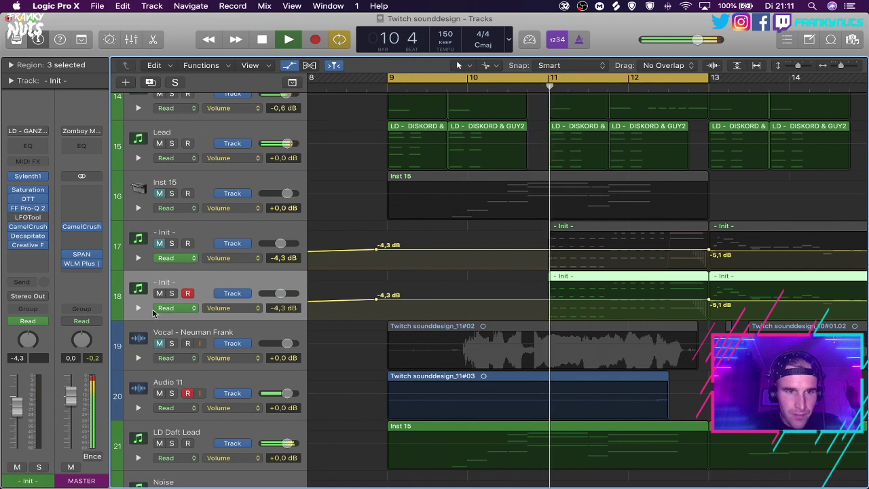
key("s")
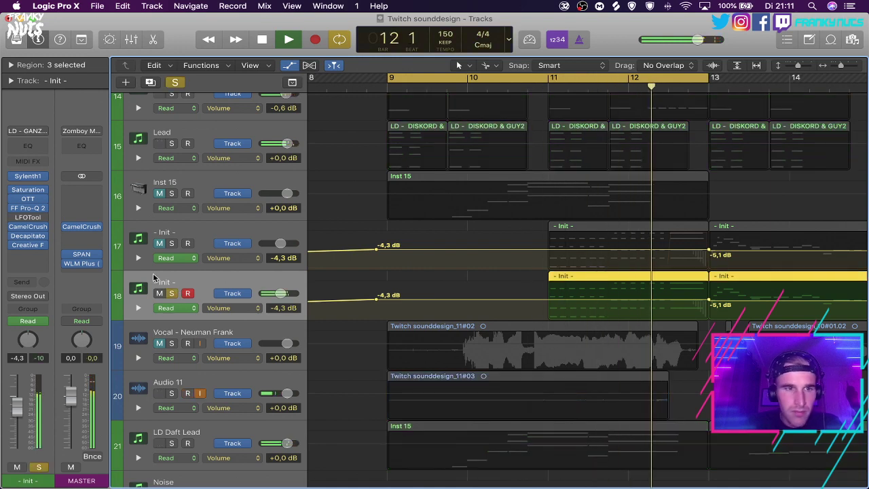
key("space")
Load the LD - TO U channel strip setting on the duplicate - Init - track and play it with the cycle range from bar 11 to 13.
left_click(28, 130)
mouse_move(41, 348)
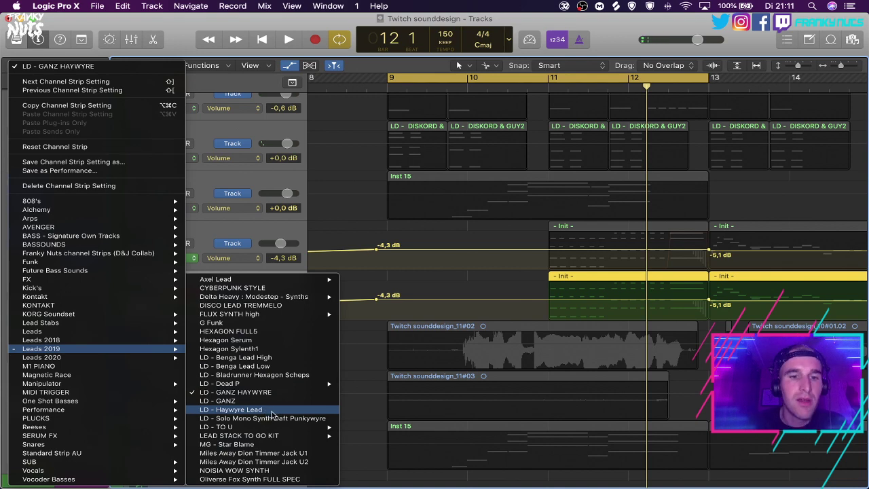
mouse_move(266, 428)
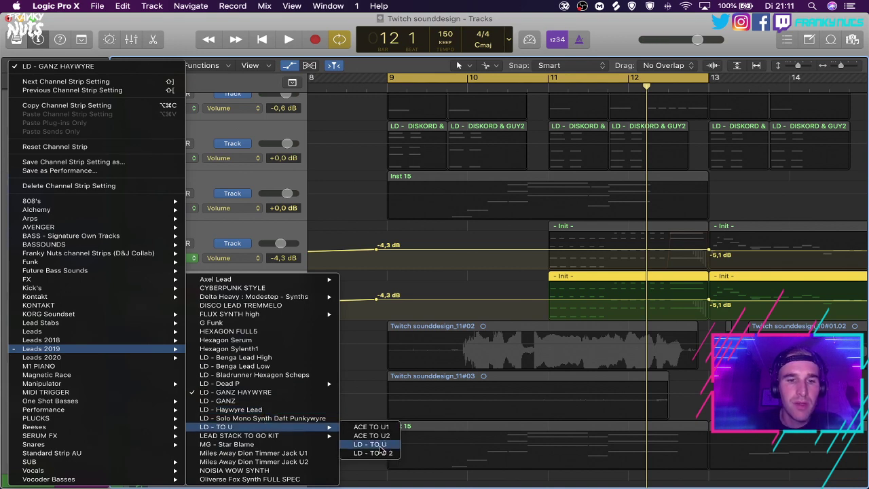
left_click(379, 448)
left_click_drag(547, 80, 709, 78)
key("space")
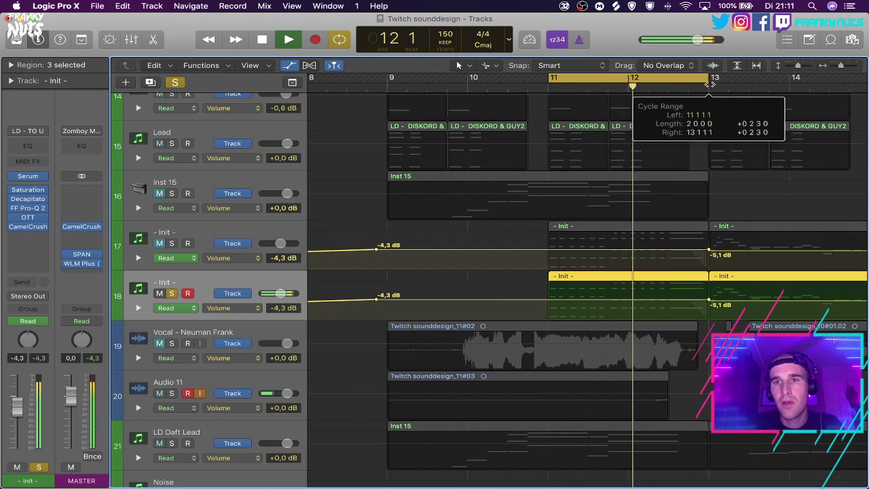
Set the audio device I/O buffer size to 512 samples in the preferences.
left_click(51, 6)
mouse_move(78, 35)
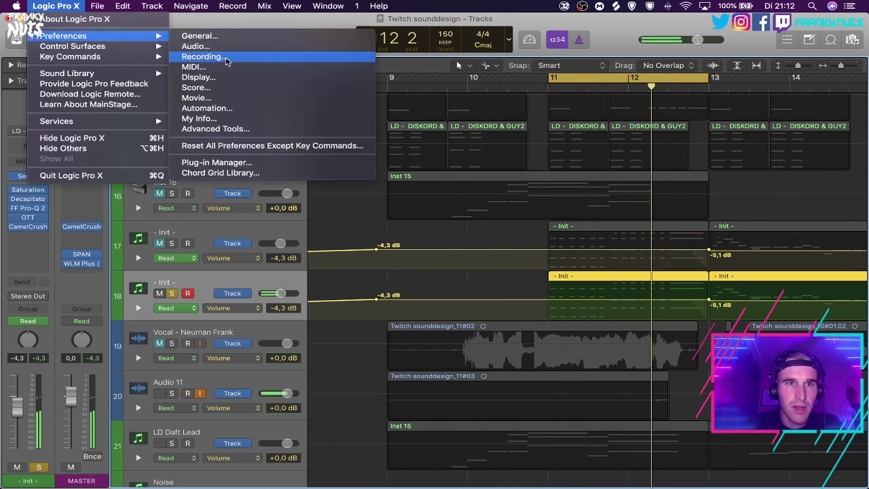
left_click(204, 47)
left_click(620, 218)
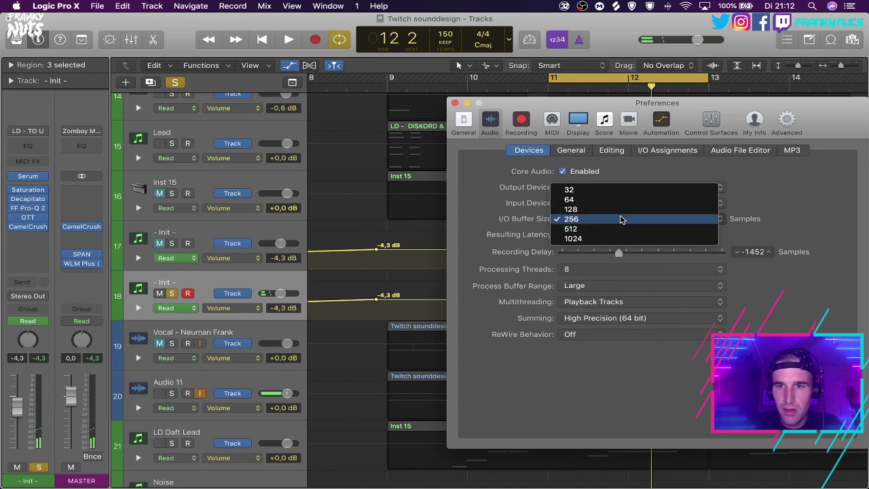
left_click(616, 235)
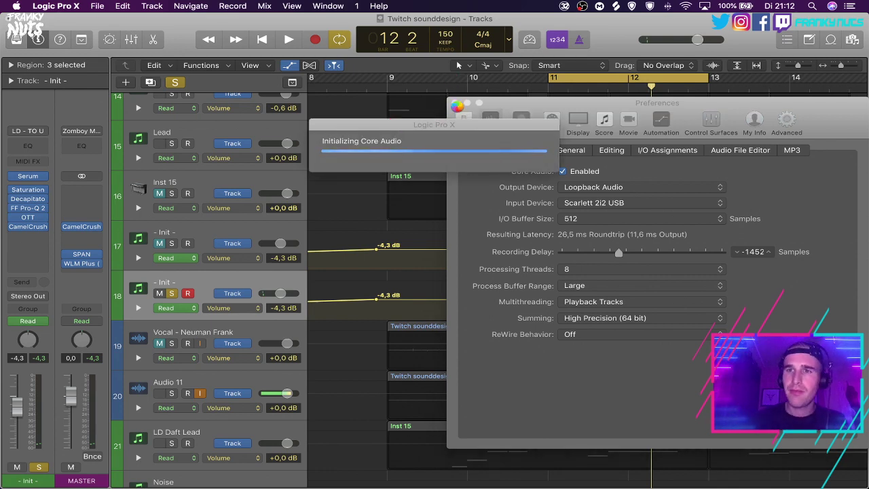
Switch to Google Chrome to read the Twitch stream chat, and return to Logic Pro X.
left_click(266, 478)
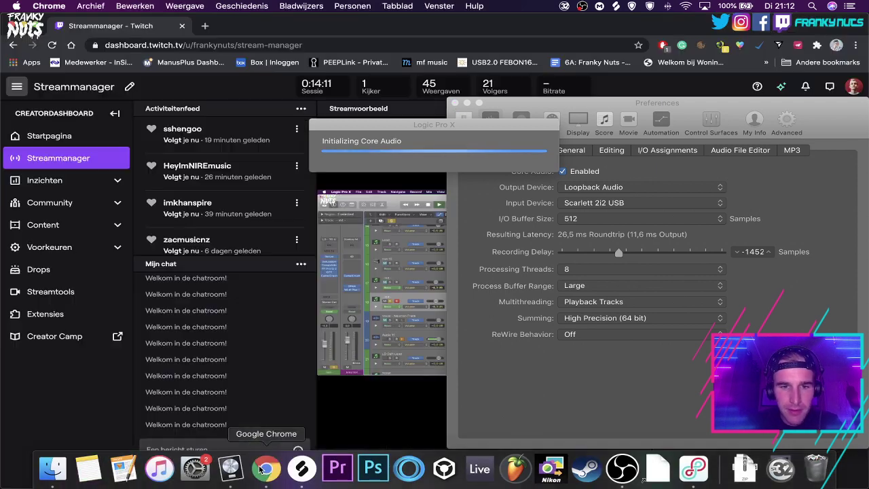
left_click_drag(529, 112, 563, 88)
scroll(163, 338, "up", 1)
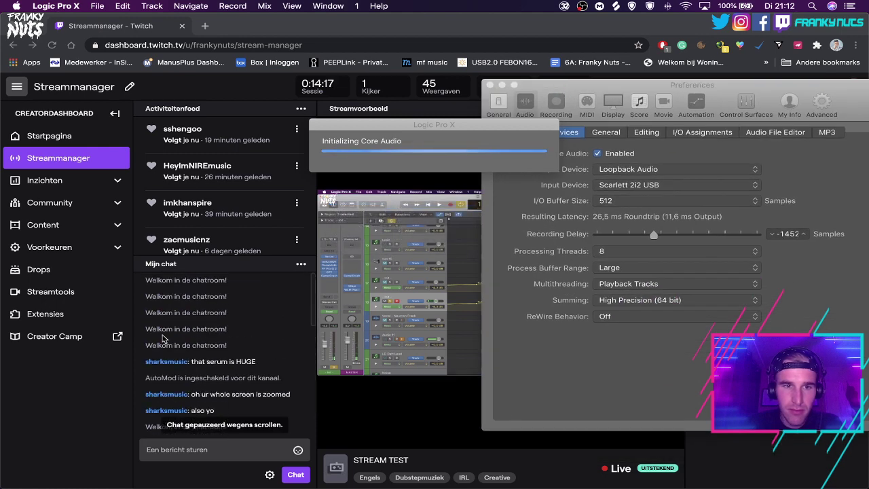
scroll(166, 346, "down", 3)
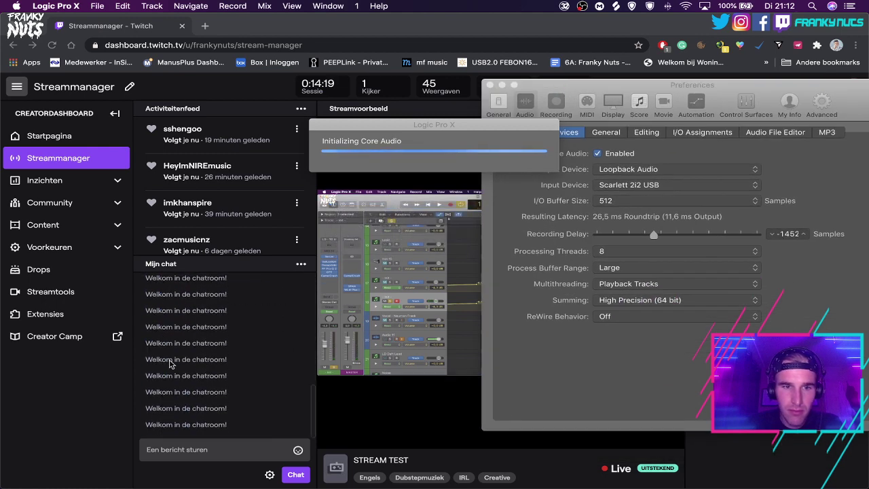
left_click(262, 476)
left_click(230, 469)
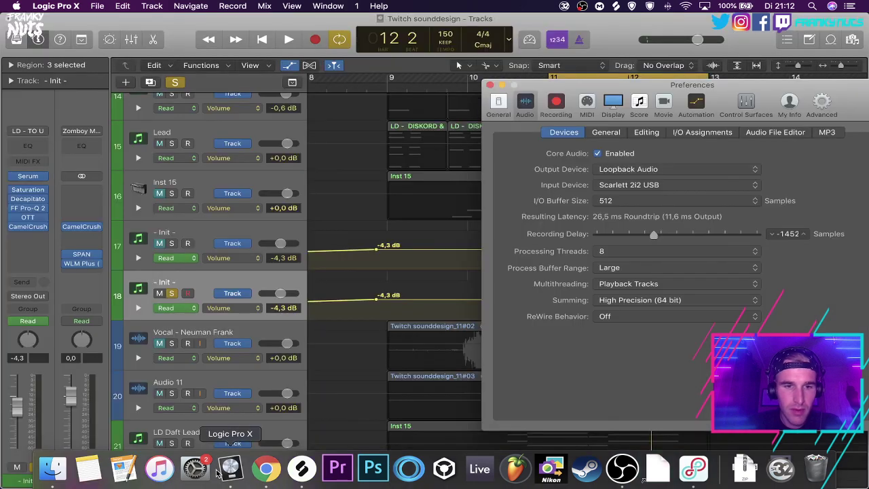
Close the preferences, play the loop and check the OTT settings on the duplicate - Init - track.
key("space")
left_click(491, 85)
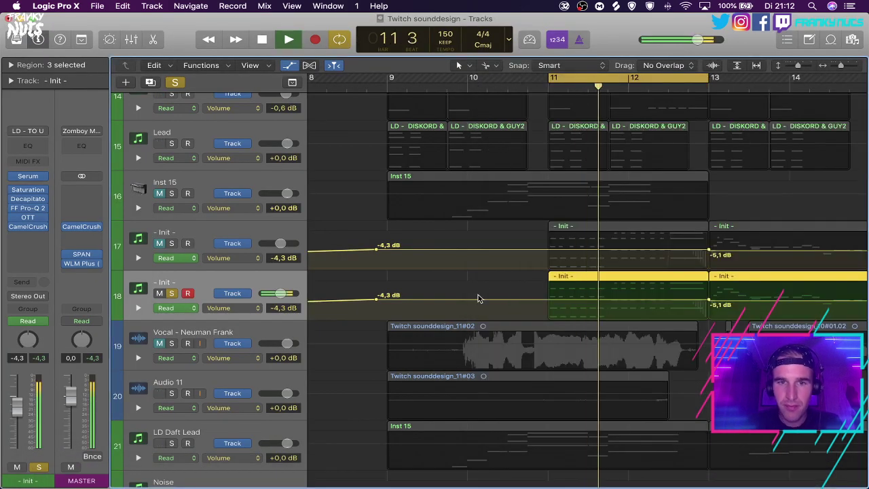
left_click(29, 218)
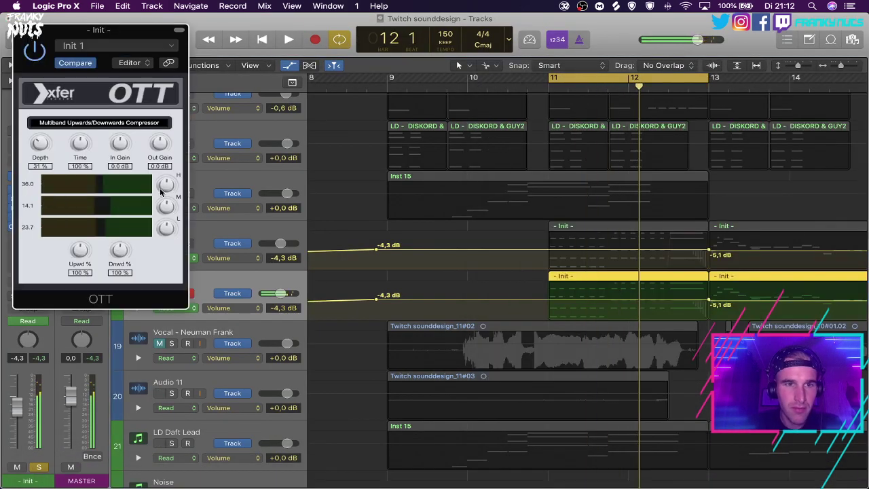
left_click(25, 32)
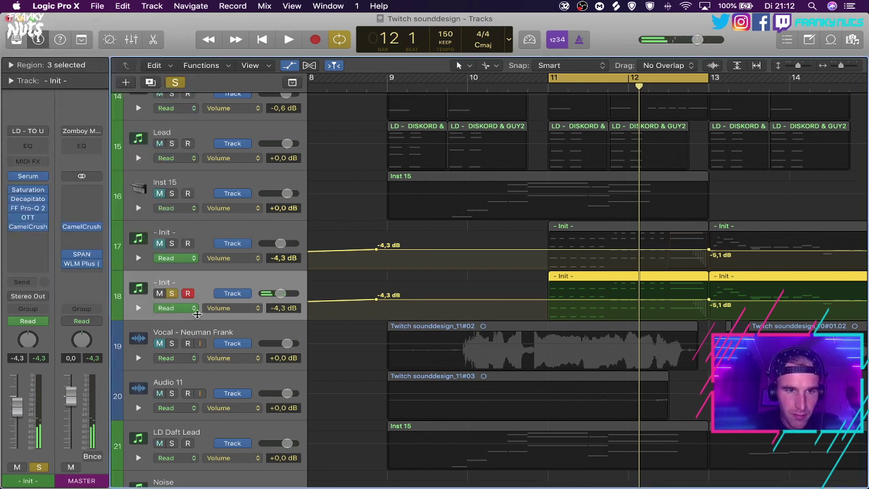
Turn off the duplicate's solo, and on the original - Init - track delete the bar 11 to 13 region and unmute the track.
left_click(175, 293)
left_click(579, 227)
key("Delete")
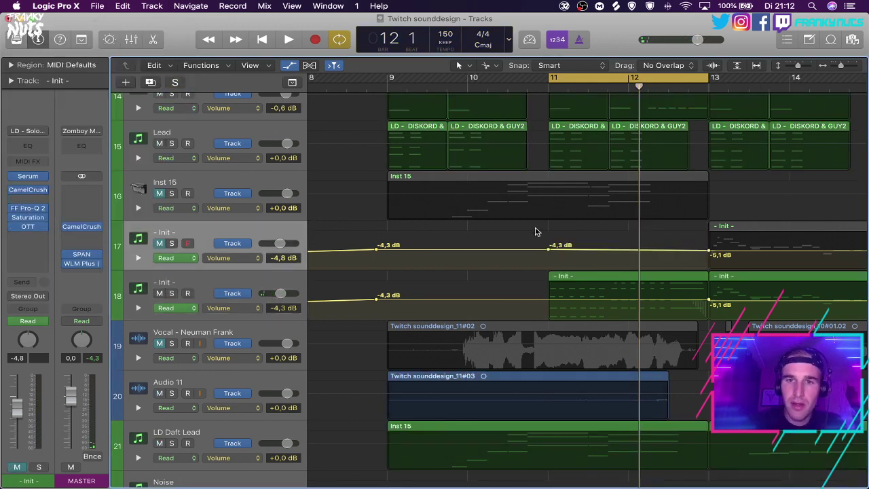
left_click(159, 243)
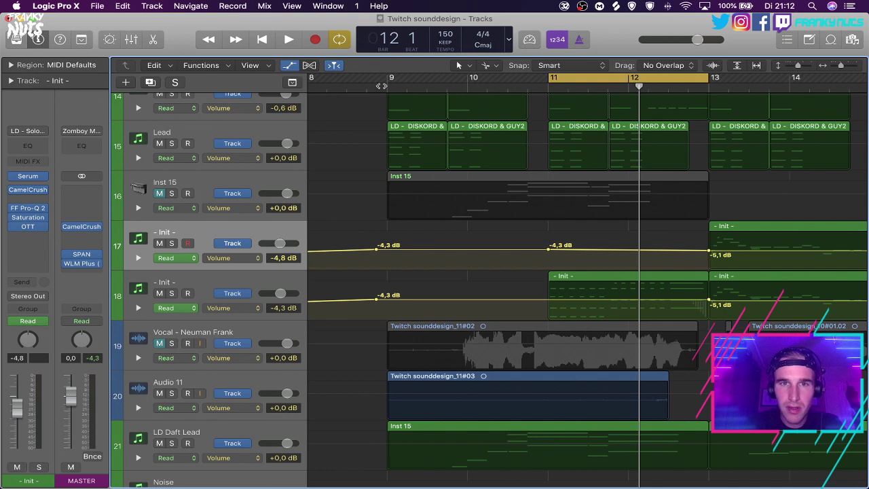
Play with the cycle range from bar 9 to 13 and rename the original - Init - track as solo.
left_click_drag(388, 81, 704, 113)
key("space")
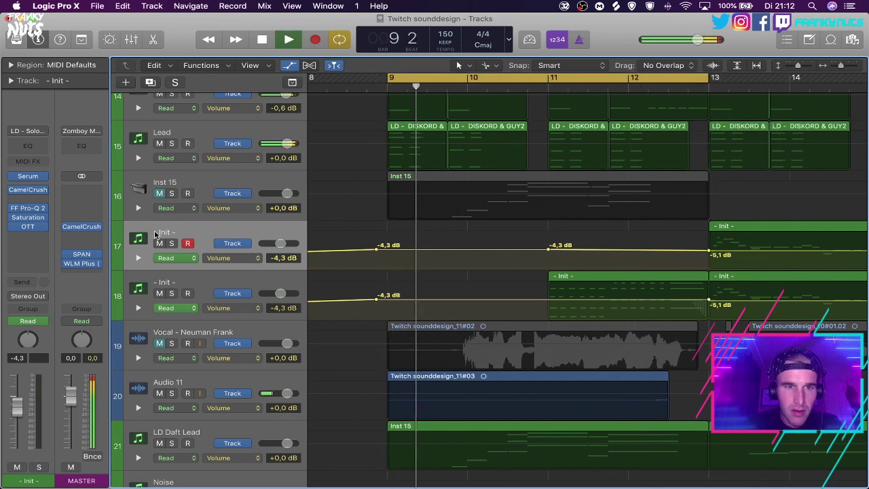
double_click(167, 235)
type("solo")
key("Return")
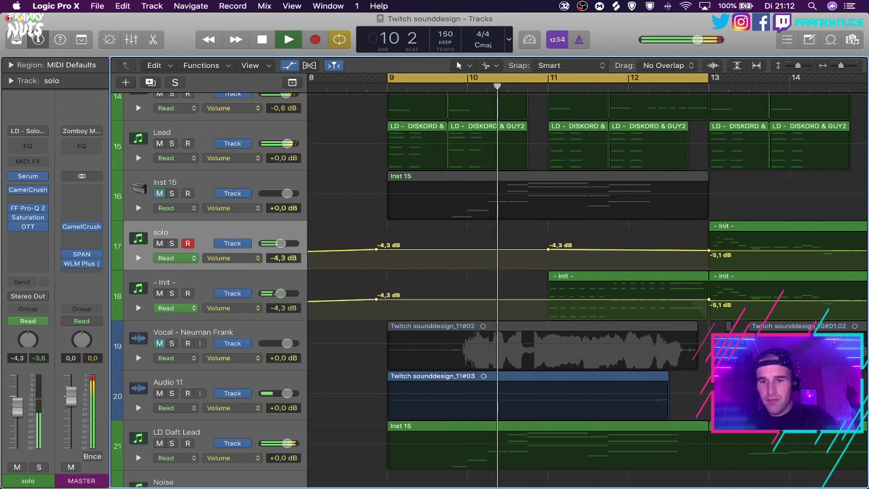
Try the solo track at about -3.2 dB and record a lead melody on it from bar 9 to 13.
key("XF86AudioRaiseVolume")
key("XF86AudioRaiseVolume")
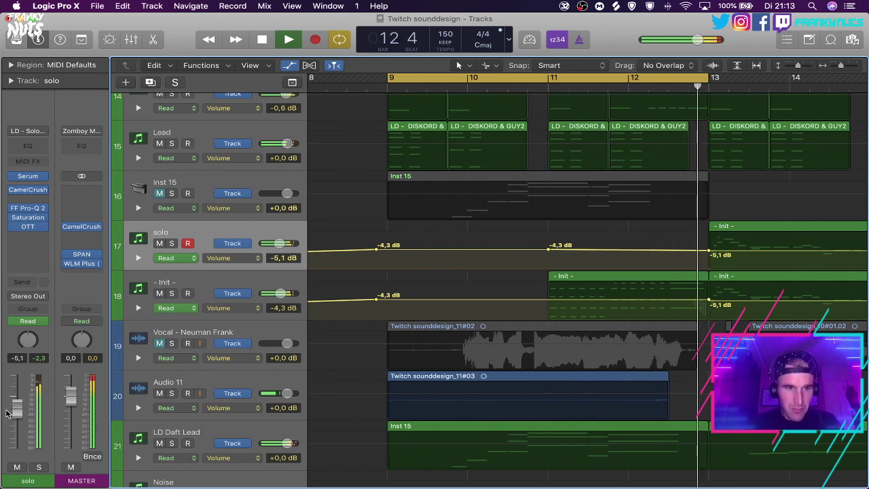
left_click_drag(21, 411, 22, 407)
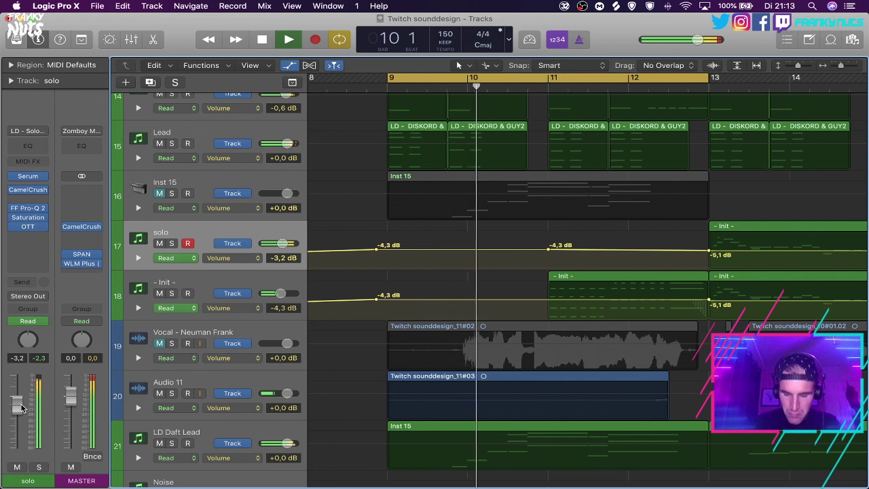
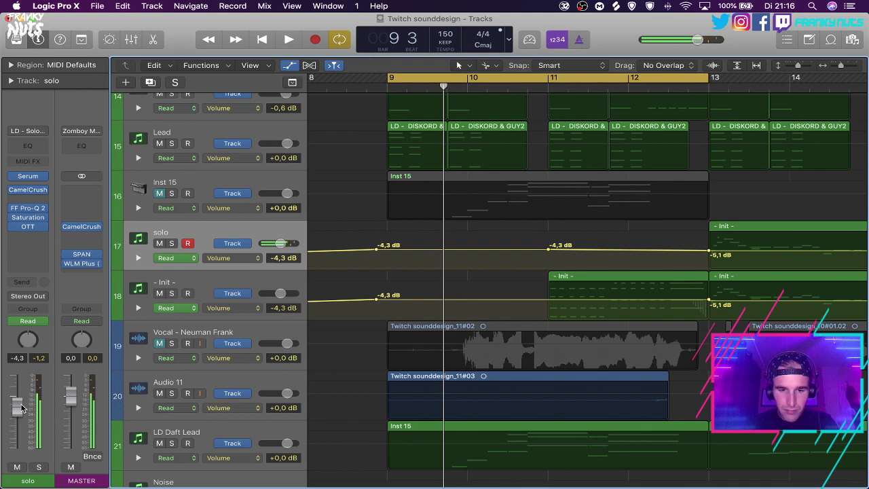
key("r")
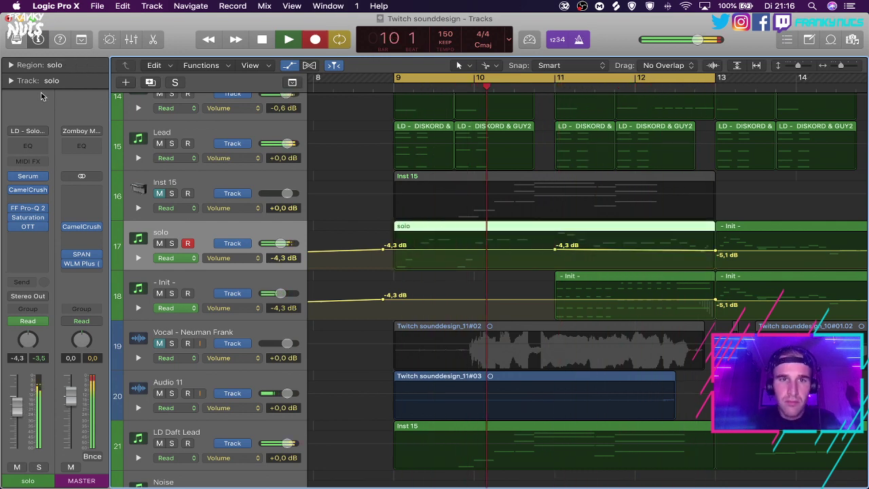
left_click(290, 39)
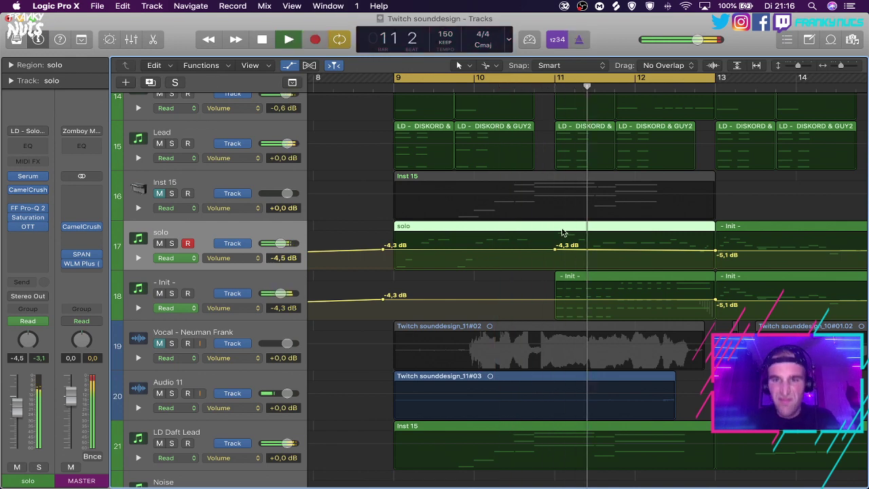
Open the solo region in the Piano Roll without automation, move all its notes slightly earlier and quantize them to 1/16.
double_click(562, 232)
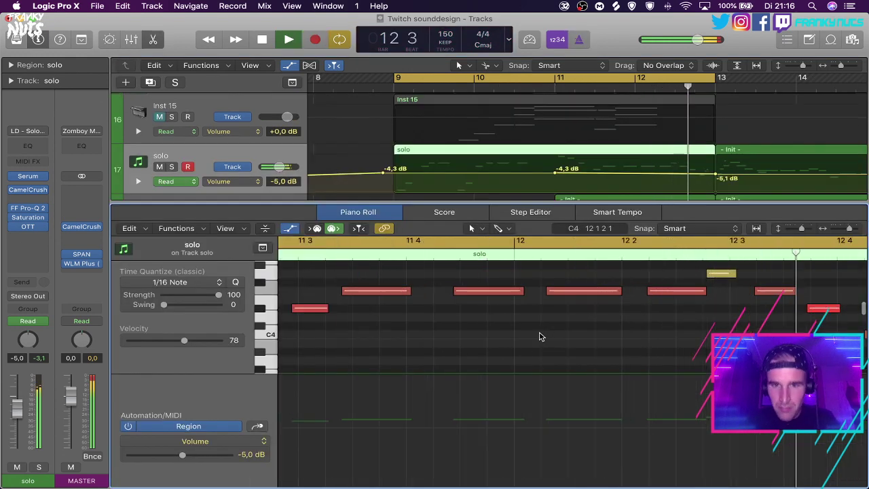
left_click(291, 229)
scroll(363, 311, "left", 5)
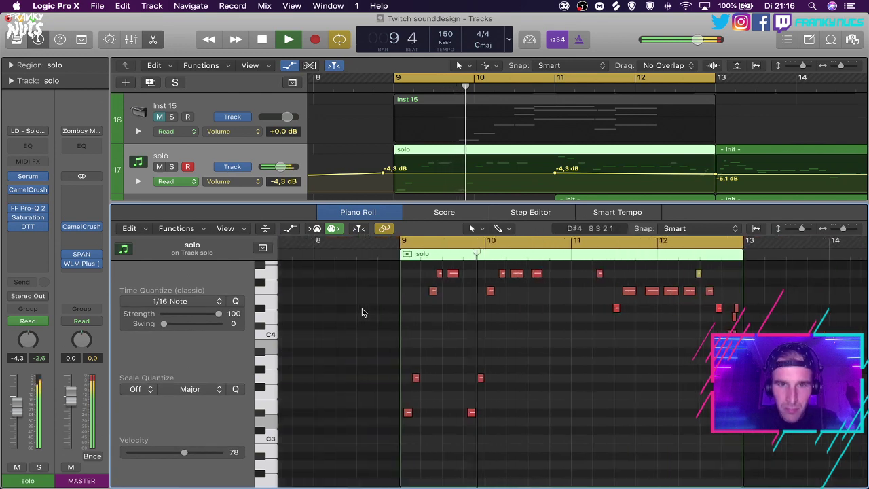
key("space")
key("super+a")
key("super+Right")
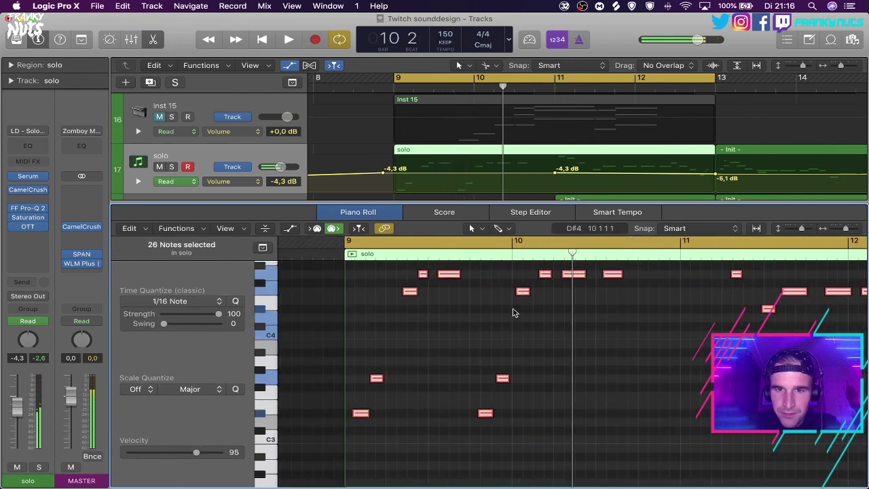
left_click_drag(522, 293, 514, 292)
key("q")
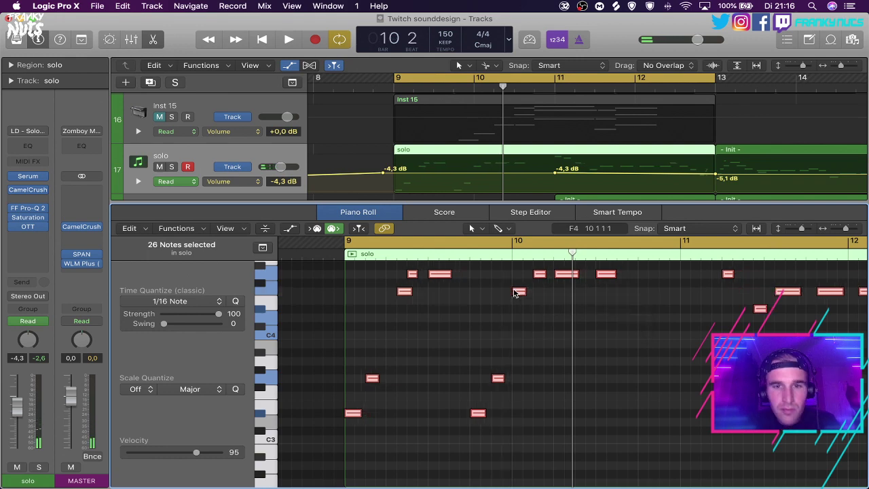
Place the quantized melody so its first note falls one sixteenth after bar 9, checking the timing by ear.
key("space")
key("super+Right")
scroll(531, 362, "up", 3)
scroll(530, 359, "left", 15)
key("space")
key("space")
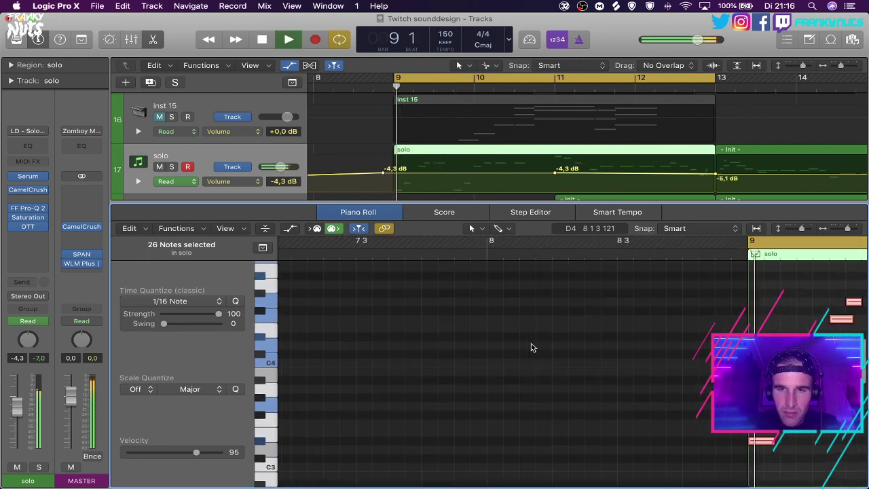
scroll(533, 347, "right", 6)
key("space")
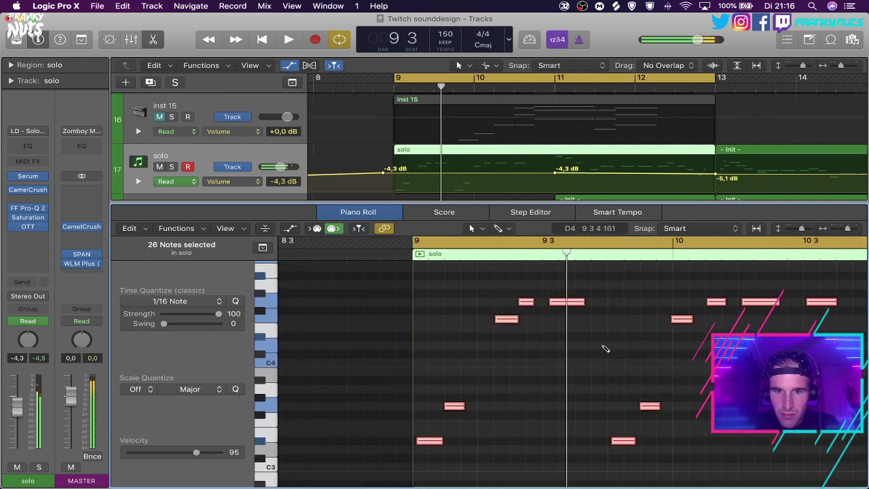
left_click(570, 341)
key("space")
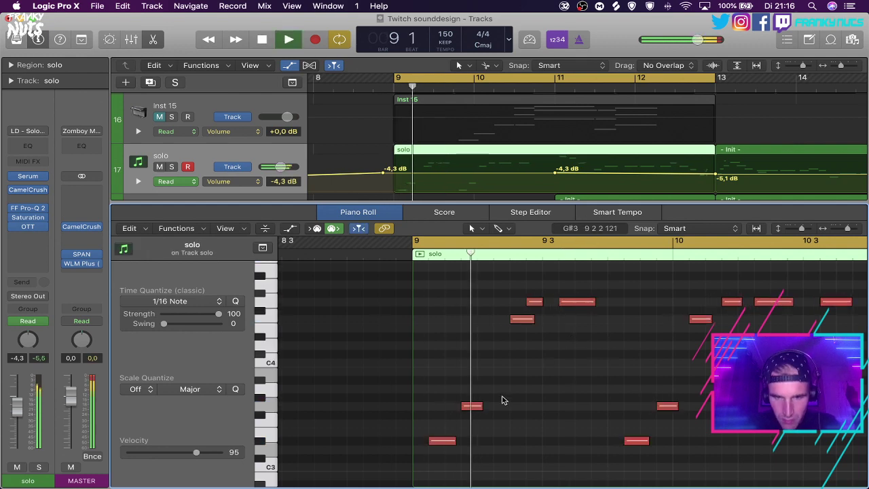
Raise the melody's first two notes to A#3 and C4 and listen to them in the loop.
key("space")
left_click_drag(496, 387, 438, 445)
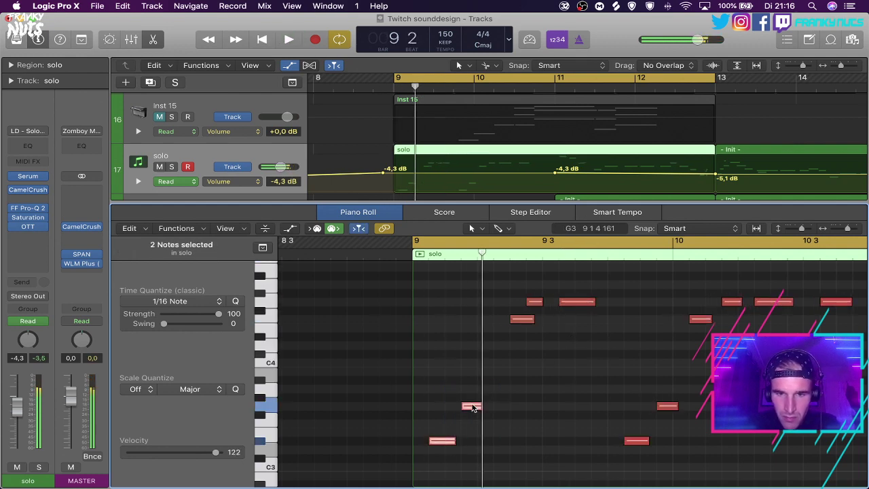
left_click_drag(473, 407, 473, 365)
left_click(442, 398)
key("alt+Up")
key("alt+Up")
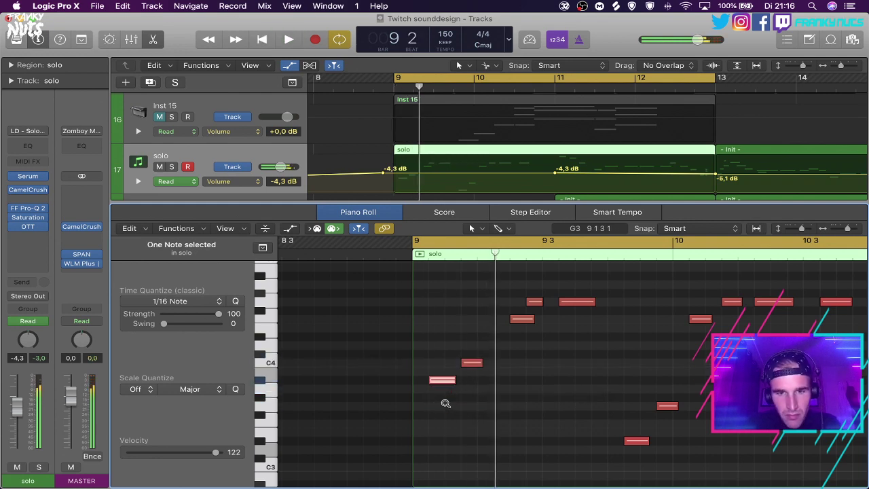
key("space")
left_click(500, 387)
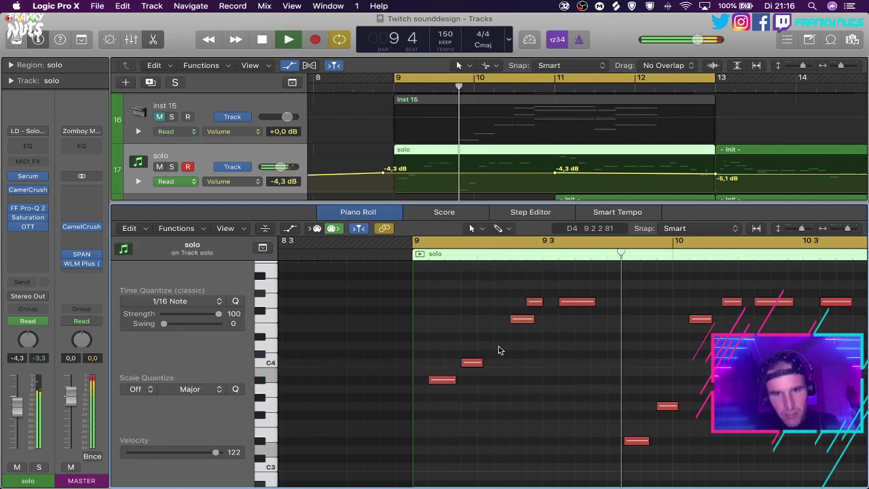
key("space")
Move the two opening notes 120 ticks earlier and the following F4 note one sixteenth earlier.
left_click_drag(496, 344, 436, 383)
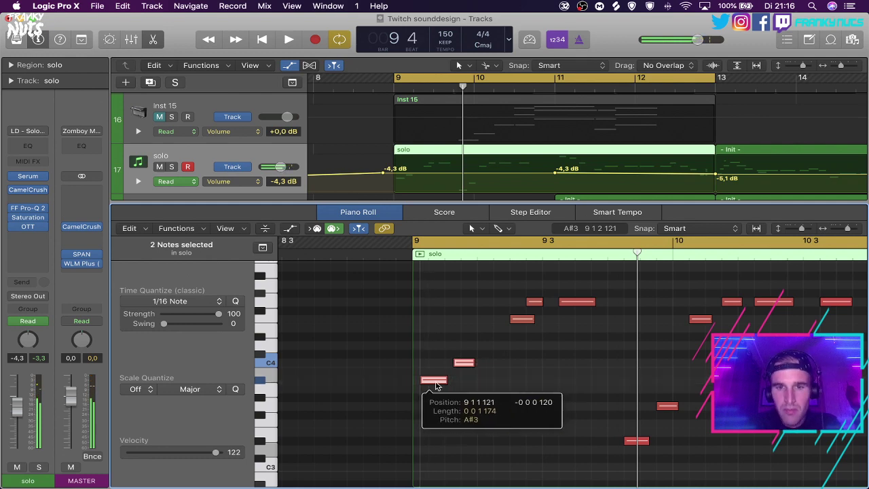
scroll(475, 398, "right", 3)
left_click(462, 319)
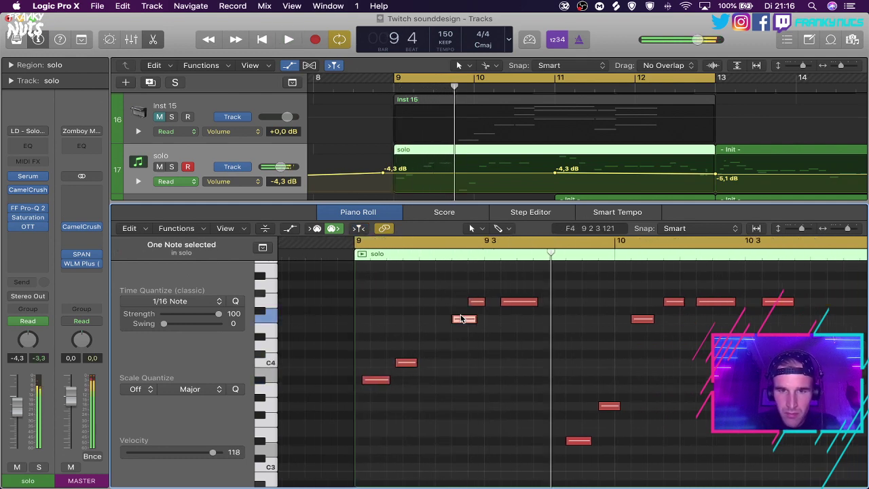
left_click_drag(462, 319, 446, 319)
key("space")
left_click(452, 330)
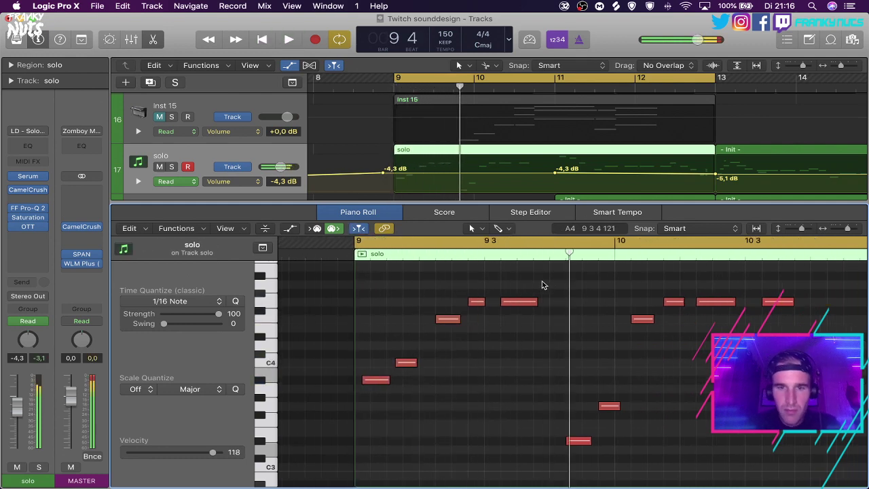
Nudge the bar 9 F4 note and the two notes after it slightly earlier, checking the timing in playback.
left_click_drag(540, 286, 438, 318)
key("space")
left_click(479, 320)
key("space")
left_click(448, 319)
left_click(437, 310)
key("space")
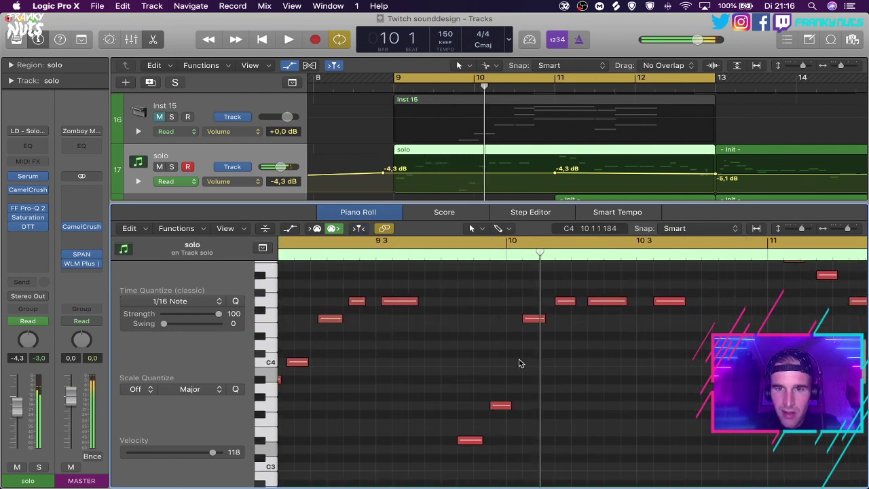
Nudge the F4 note and the three G4 notes in bar 10 slightly earlier and play the melody through bar 11.
left_click_drag(502, 318, 525, 303)
left_click_drag(577, 303, 570, 303)
left_click_drag(643, 303, 633, 303)
key("super+Left")
key("space")
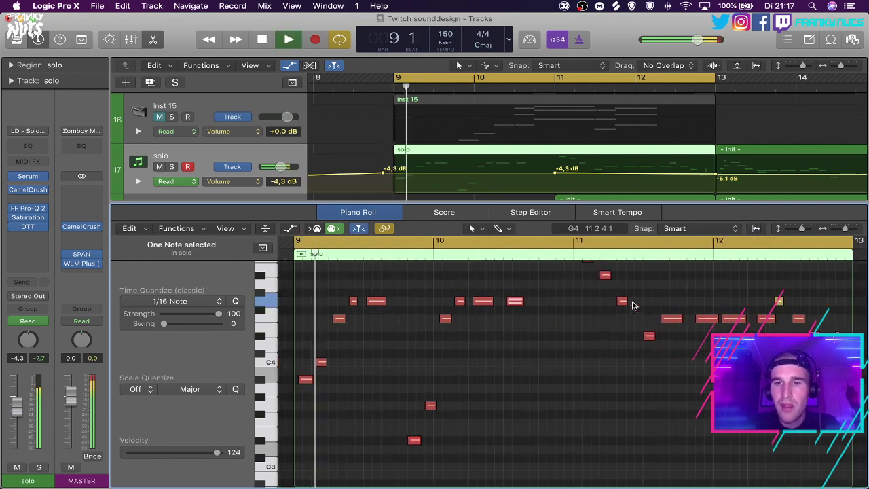
scroll(631, 305, "right", 4)
left_click(490, 331)
scroll(489, 331, "up", 5)
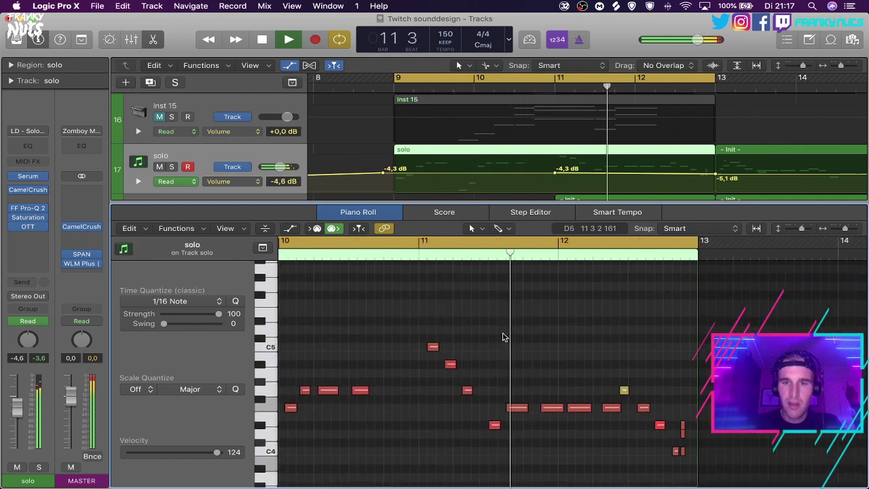
Set the loop from bar 11 to just past bar 13 and move bar 11's D#4 note and the F4 after it slightly earlier.
left_click_drag(426, 240, 750, 241)
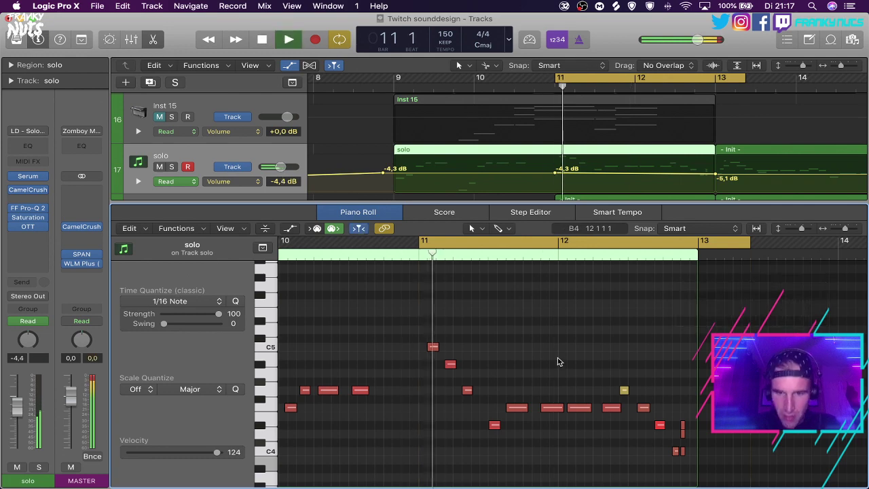
key("super+Right")
scroll(562, 362, "down", 4)
key("space")
left_click_drag(510, 343, 522, 329)
key("space")
left_click(541, 326)
left_click(505, 343)
Move bar 11's second F4 note down and copy it into a low run of D#3, D3, D#3, D3, C3, A#2, checking it in playback.
left_click(583, 329)
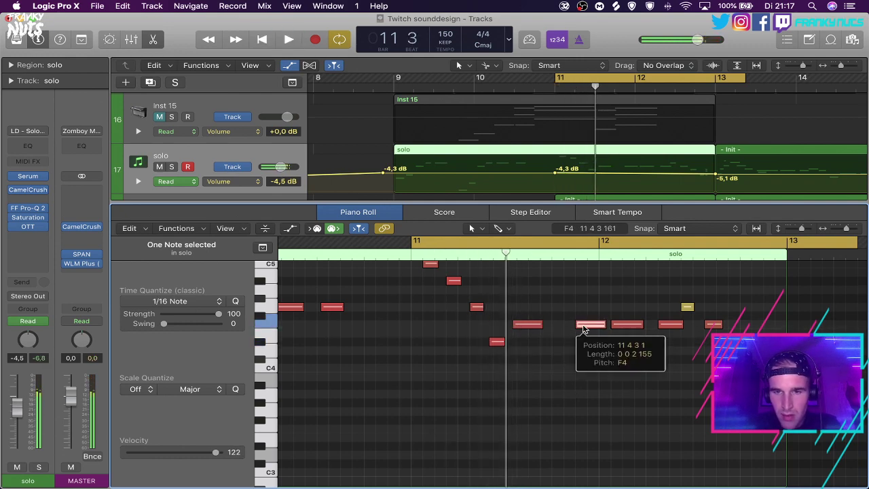
left_click_drag(583, 329, 571, 412)
scroll(570, 412, "down", 5)
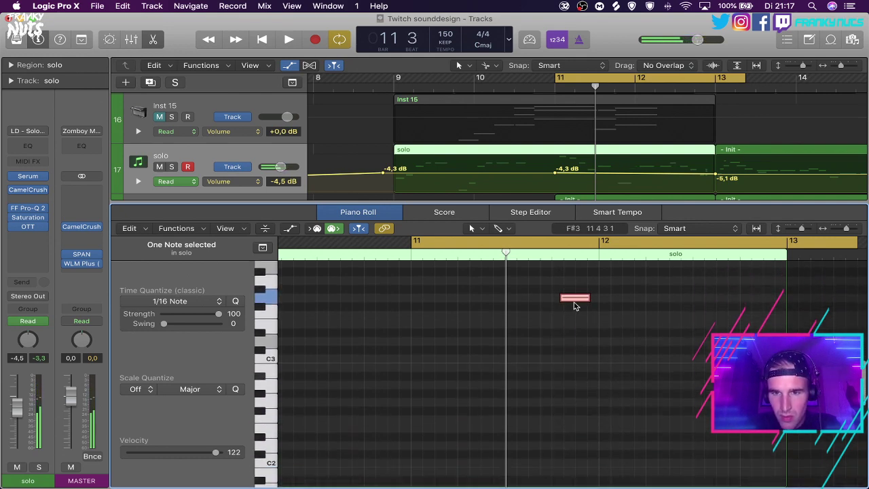
left_click_drag(574, 302, 690, 380)
key("space")
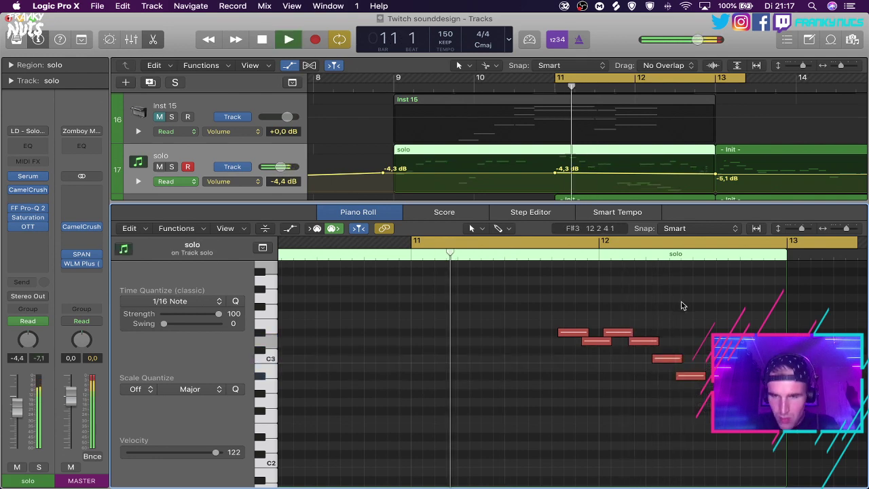
scroll(681, 305, "up", 5)
scroll(698, 294, "right", 3)
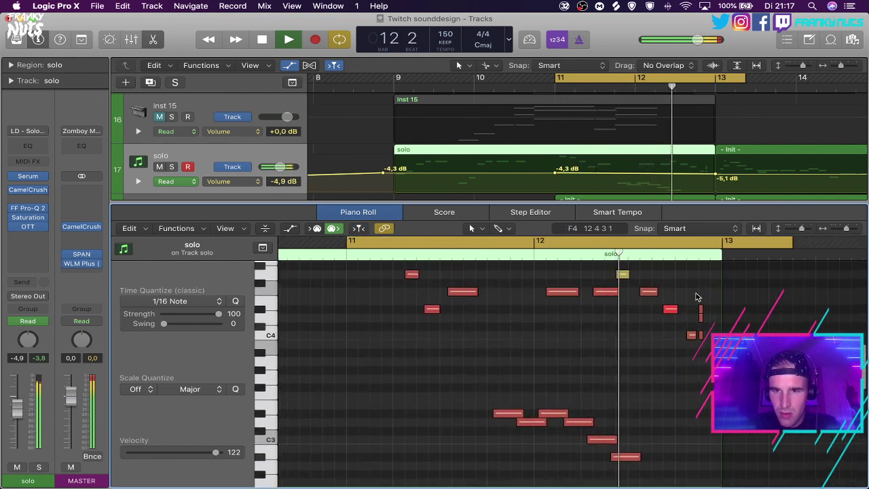
key("space")
Mute the first two F4 notes and the G4 note above the low run in bar 12 and play the loop.
scroll(654, 301, "up", 4)
left_click_drag(543, 292, 627, 362)
key("ctrl+m")
key("space")
left_click(625, 369)
scroll(624, 369, "down", 2)
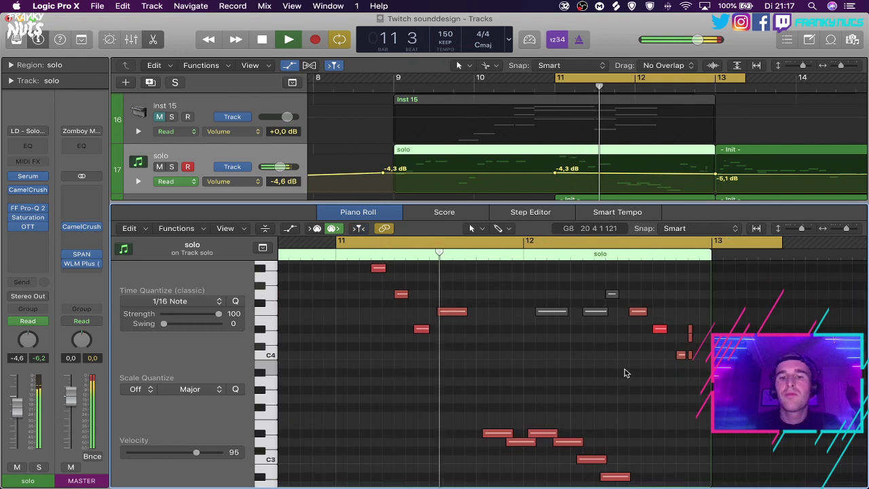
scroll(624, 372, "down", 2)
key("space")
Listen to the low run in the loop, then isolate the solo track and replay the phrase on its own.
left_click_drag(640, 368, 514, 456)
left_click(552, 340)
key("space")
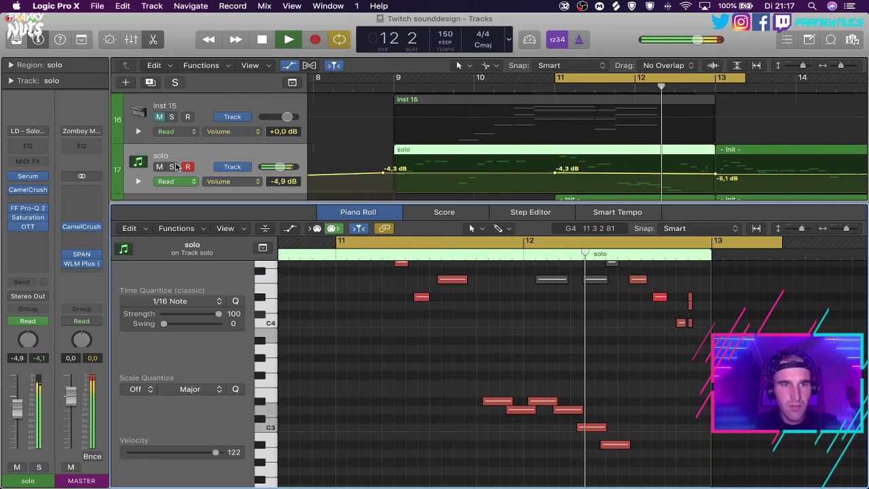
key("space")
key("s")
key("space")
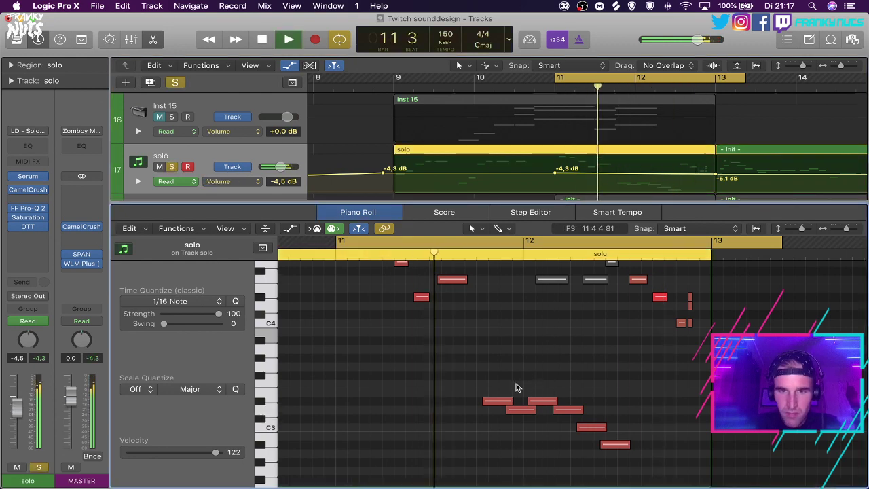
Move the low run's first note up to F4 late in bar 11, remove the D3 after it, and listen to the loop.
key("space")
left_click_drag(503, 401, 489, 328)
key("space")
key("space")
key("alt+Up")
key("space")
scroll(496, 332, "up", 3)
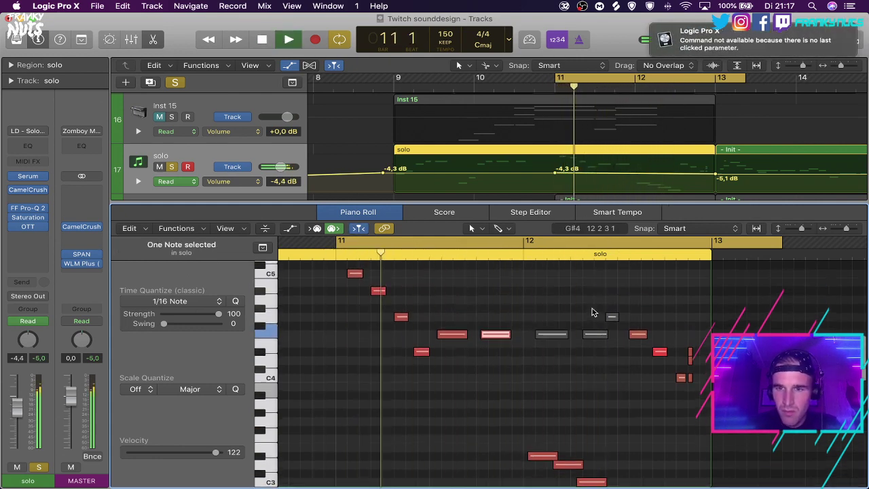
Delete all the upper notes in bar 12, including the muted ones, leaving only the low run there.
left_click_drag(542, 297, 640, 438)
key("Delete")
key("space")
Add a C3 note at the end of the low run and move its five notes one beat later.
scroll(615, 392, "down", 3)
left_click(623, 467)
left_click_drag(662, 374, 520, 476)
key("alt+Right")
key("alt+Right")
key("alt+Right")
key("alt+Right")
key("alt+Right")
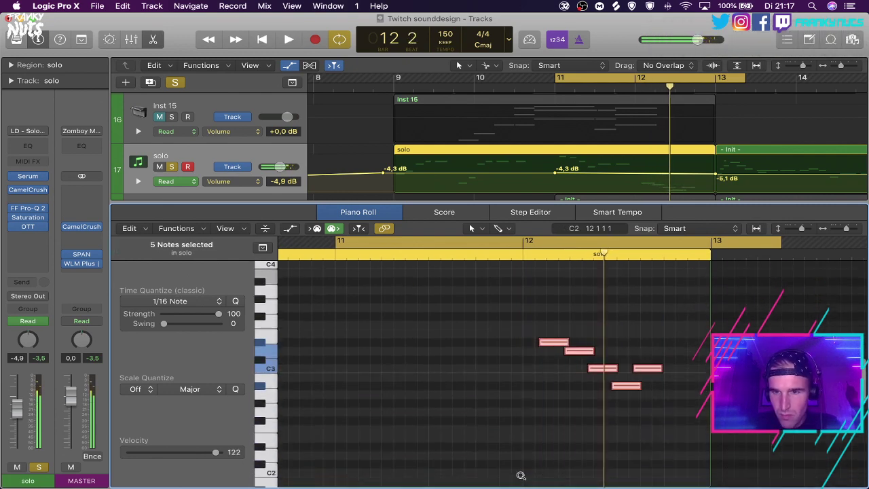
scroll(521, 475, "up", 2)
key("alt+Left")
Copy the last F4 note of bar 11 to position 12 1 1 121 and play the phrase.
scroll(521, 475, "up", 5)
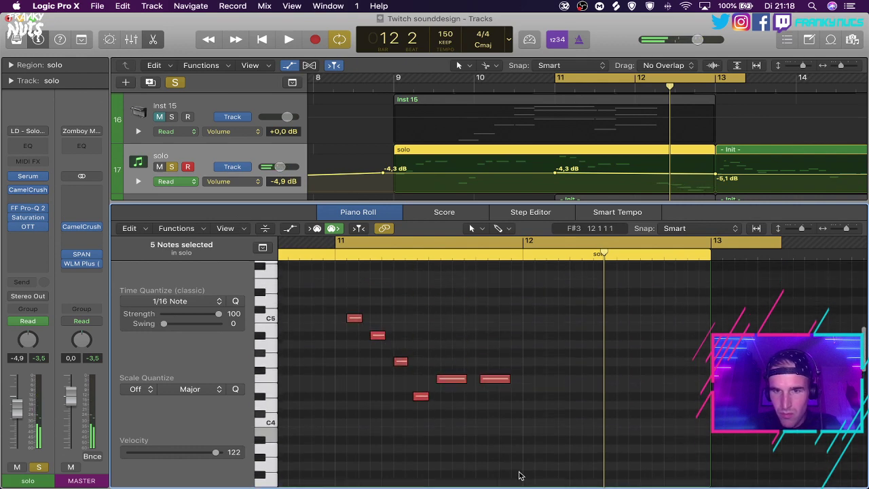
left_click_drag(501, 380, 552, 380)
key("space")
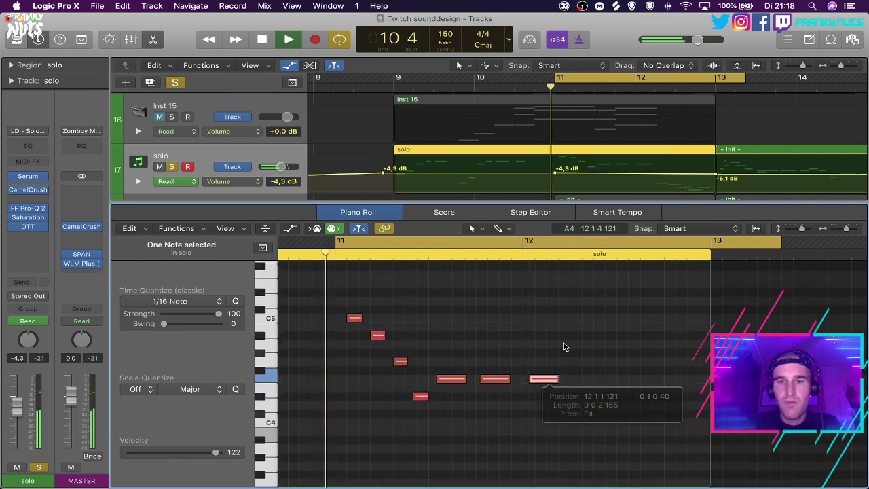
left_click(565, 346)
scroll(565, 346, "down", 2)
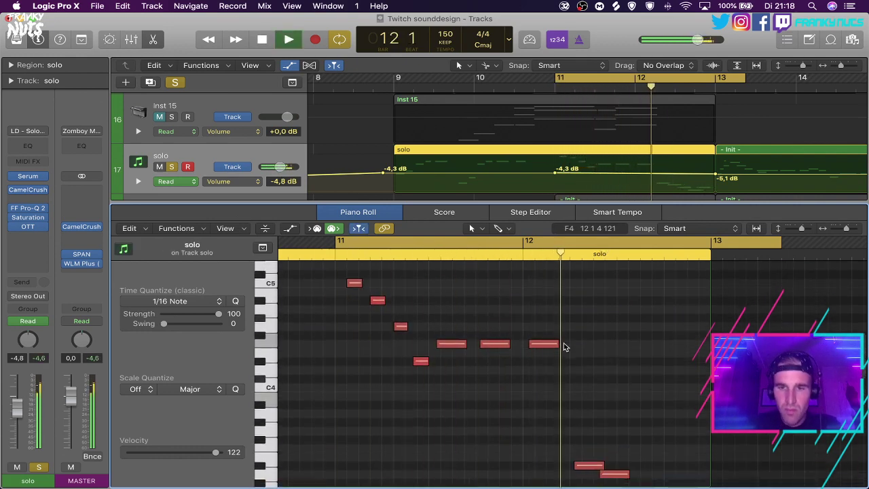
Set the cycle range to bars 9 through 13 and unsolo the solo track.
scroll(563, 347, "down", 7)
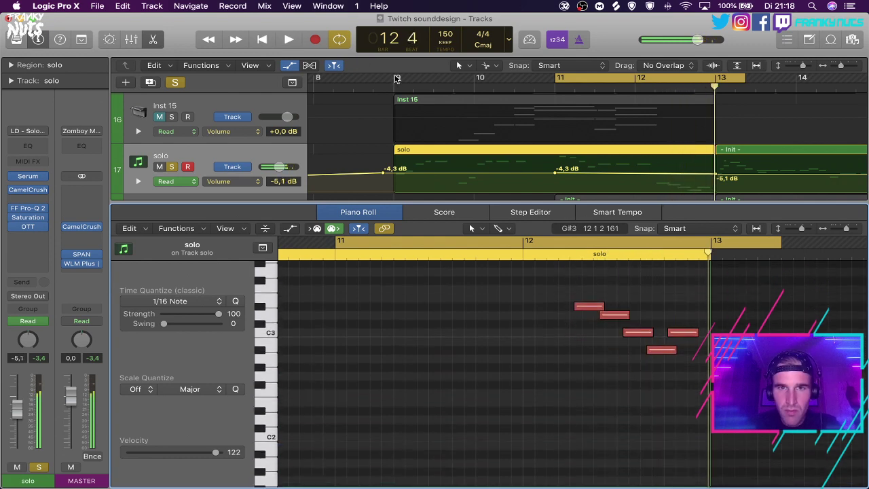
left_click_drag(397, 77, 714, 81)
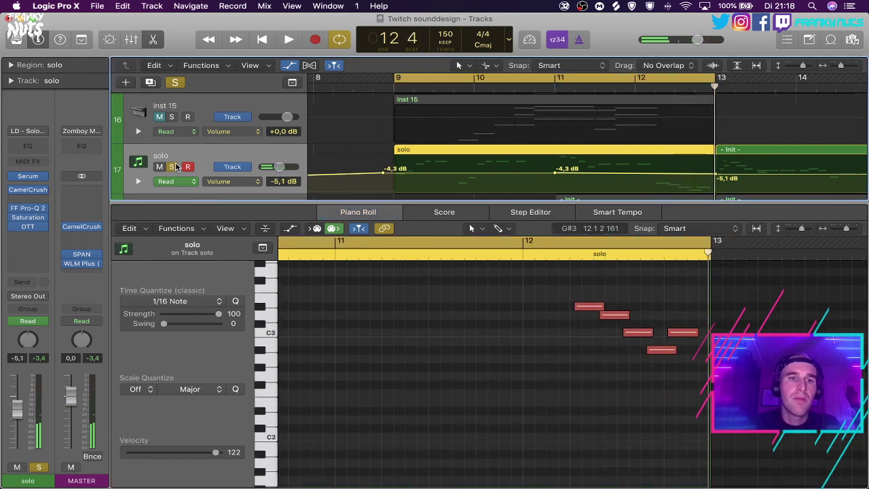
left_click(172, 167)
Flatten the solo track's volume automation to -0.9 dB from bar 9 to just past bar 13 and play the loop.
left_click_drag(505, 177, 729, 172)
left_click(501, 171)
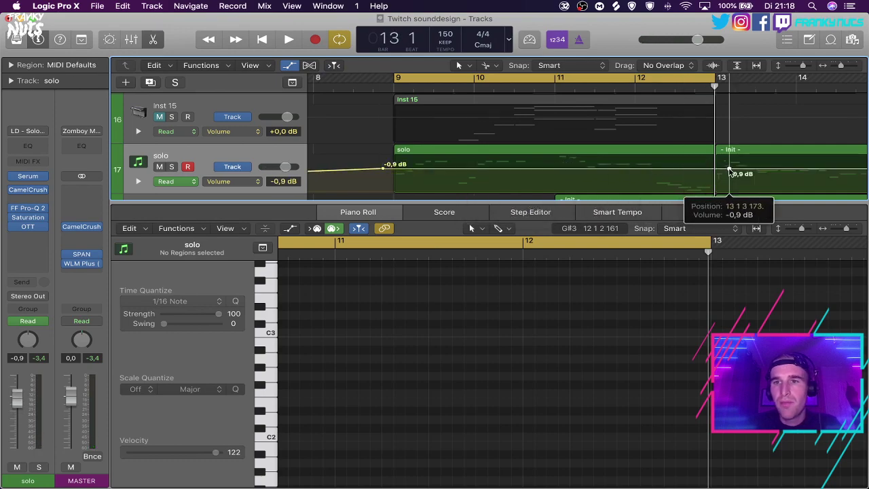
key("space")
Hide the track automation and open the solo region in the Piano Roll.
key("x")
key("x")
key("a")
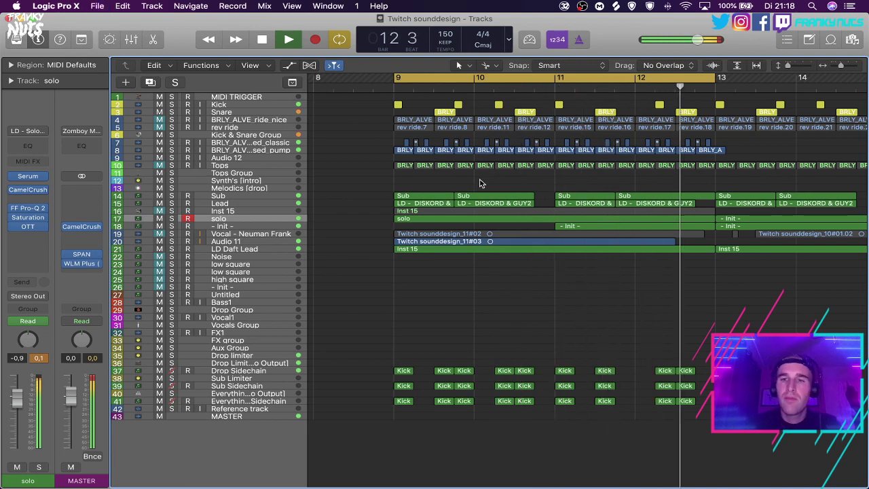
left_click(515, 218)
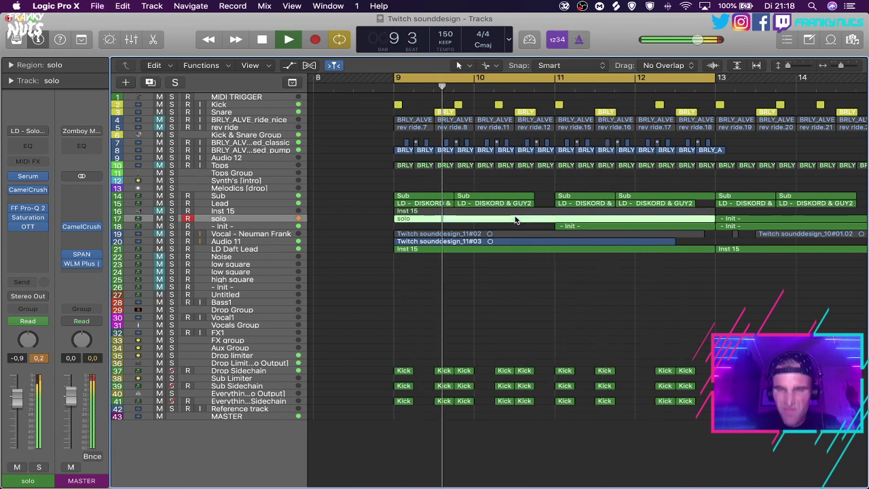
double_click(514, 218)
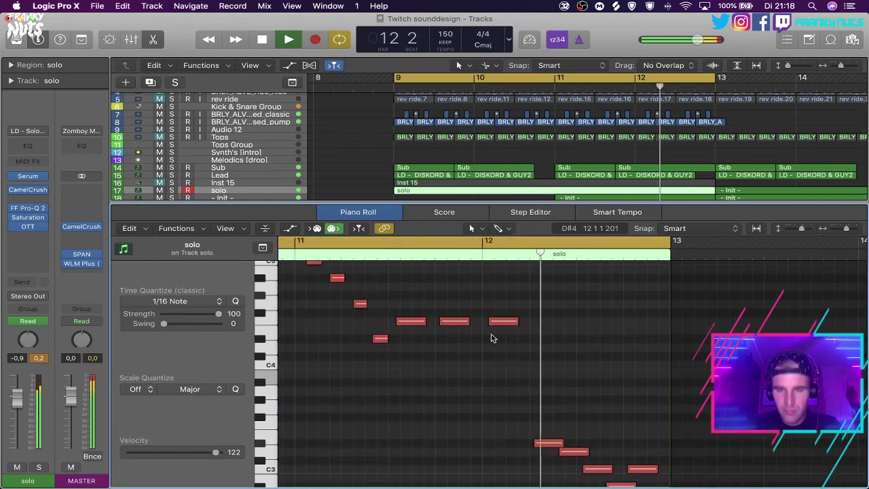
Transpose the last five notes of the solo region, in bar 12, up one octave and play the loop.
key("space")
left_click_drag(521, 412, 626, 485)
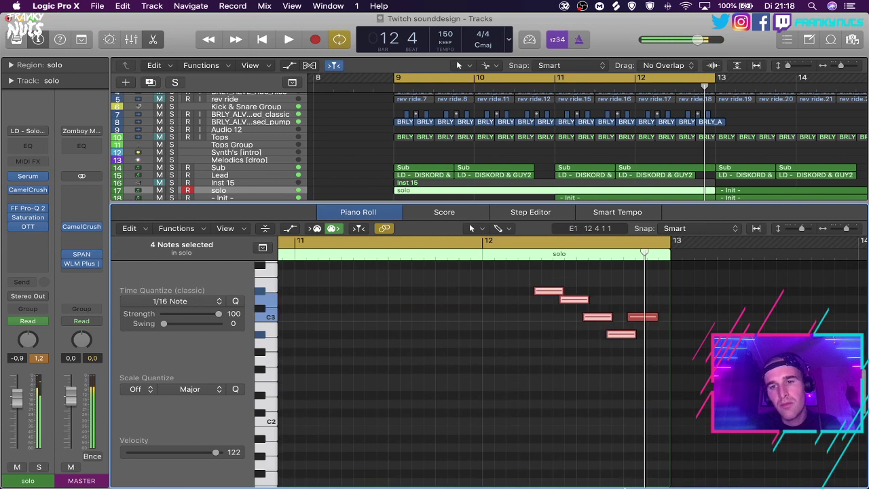
left_click(645, 317, "shift")
key("shift+alt+Up")
key("space")
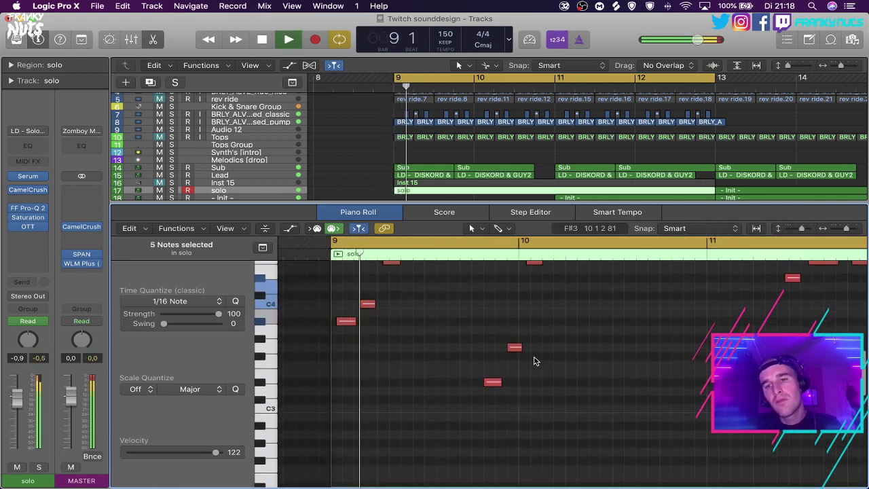
scroll(535, 361, "up", 2)
left_click(535, 361)
Move the C5 note just after the start of bar 11 slightly earlier.
scroll(545, 346, "up", 4)
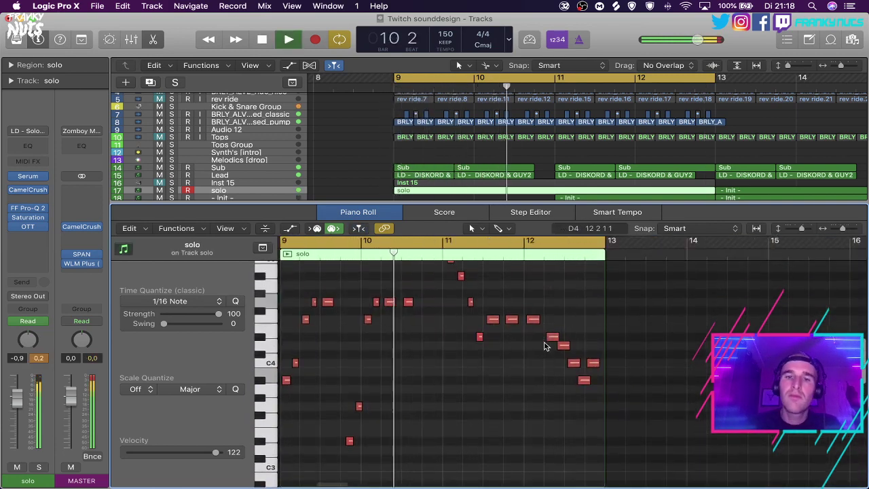
scroll(546, 349, "up", 5)
scroll(518, 362, "right", 4)
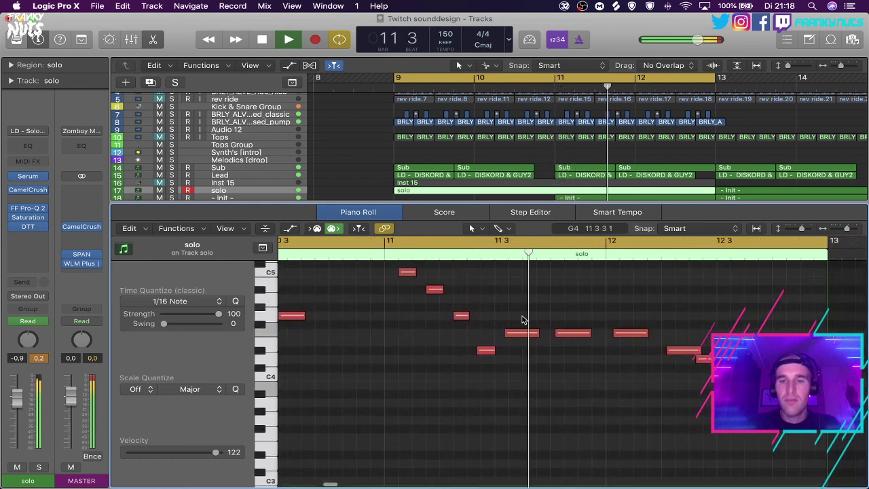
scroll(523, 319, "up", 2)
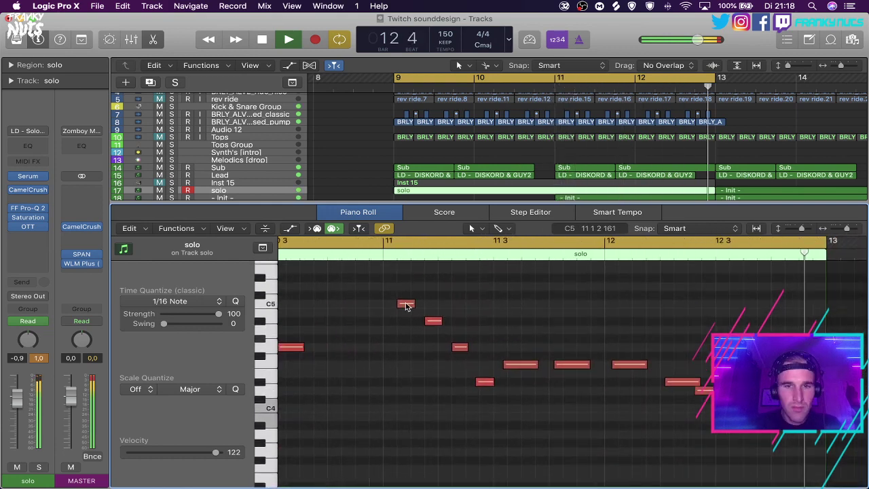
left_click_drag(406, 306, 400, 305)
left_click(462, 291)
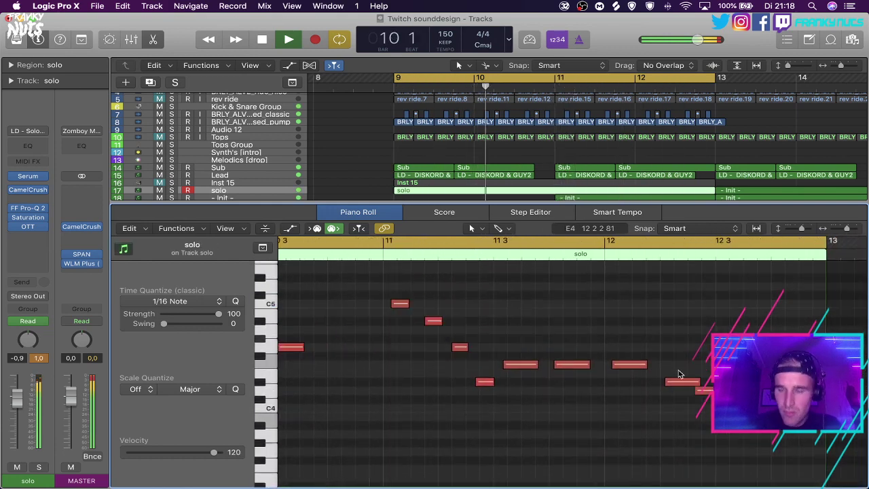
Select all notes in the solo region and give them the same length of 0 0 1 120.
key("super+a")
key("g")
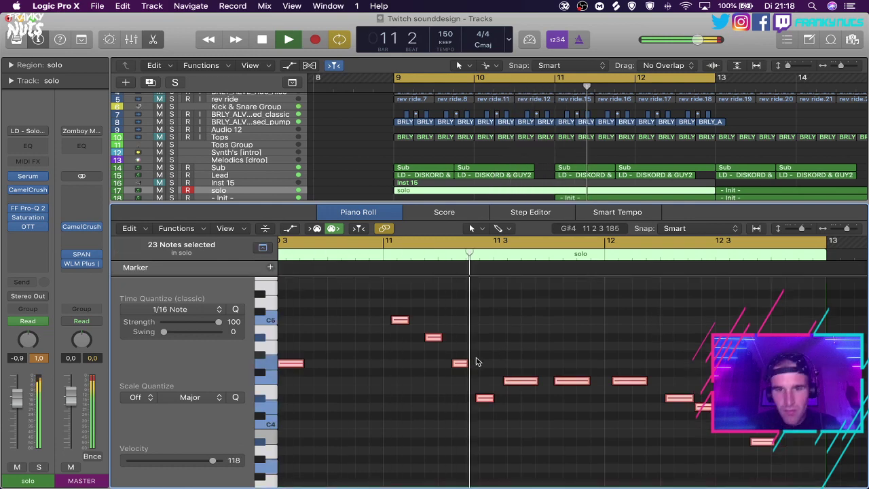
left_click_drag(463, 364, 469, 363)
left_click(495, 351)
Move the G3 and E3 notes just before bar 10 slightly earlier, then close the Piano Roll and stop playback.
scroll(503, 345, "left", 3)
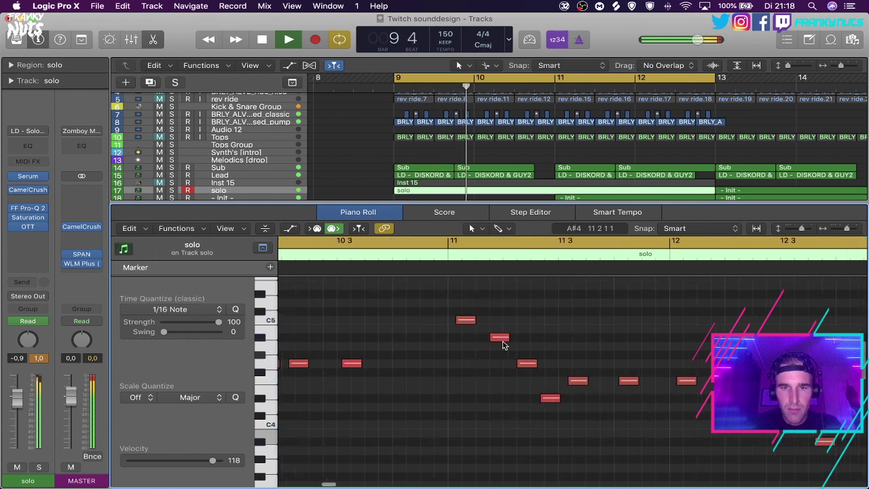
scroll(503, 344, "left", 5)
scroll(504, 345, "down", 2)
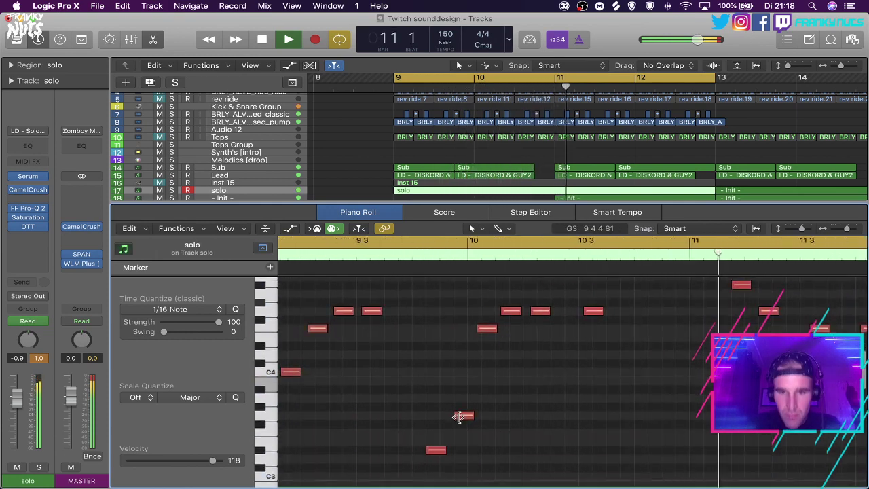
left_click_drag(459, 417, 452, 417)
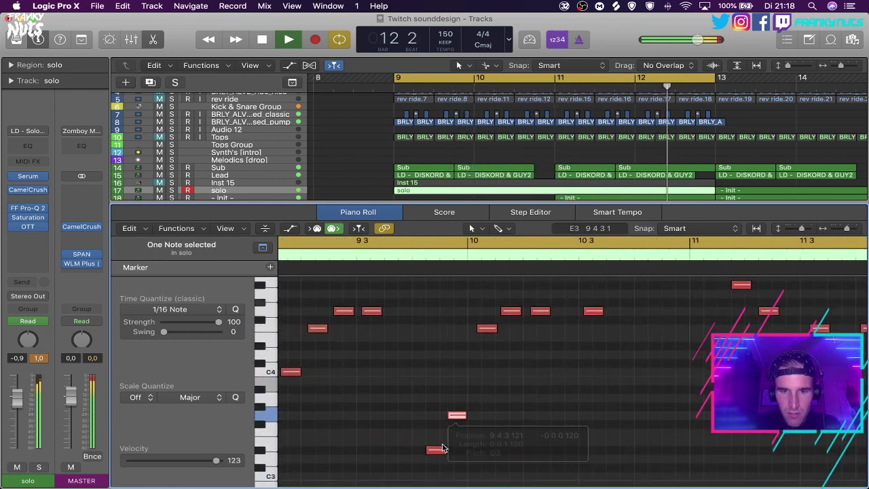
left_click_drag(440, 450, 435, 451)
left_click(440, 417)
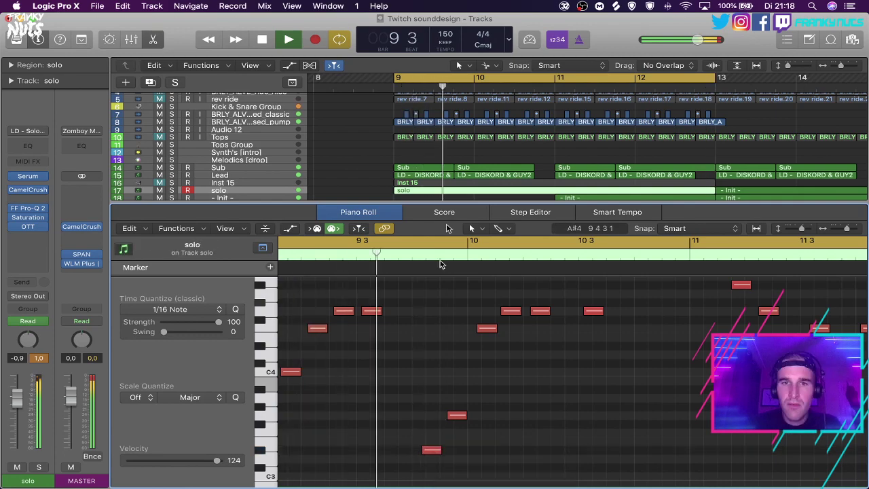
key("x")
key("x")
key("space")
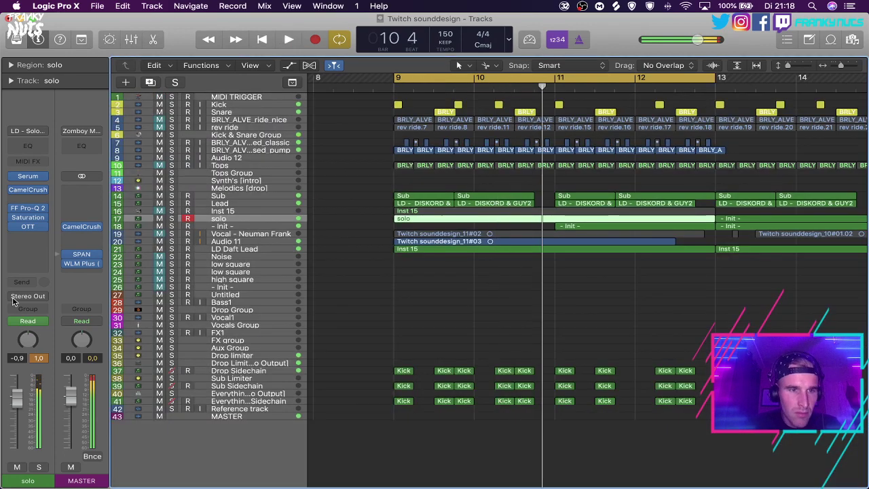
Route the solo track's output to Bus 3 (Synth's [intro]) and play the loop.
left_click(27, 299)
mouse_move(48, 334)
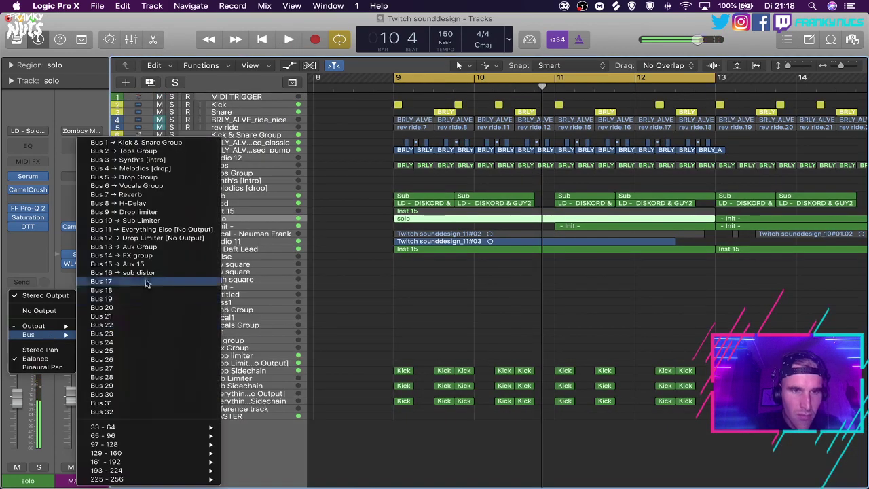
left_click(142, 160)
key("space")
left_click(407, 181)
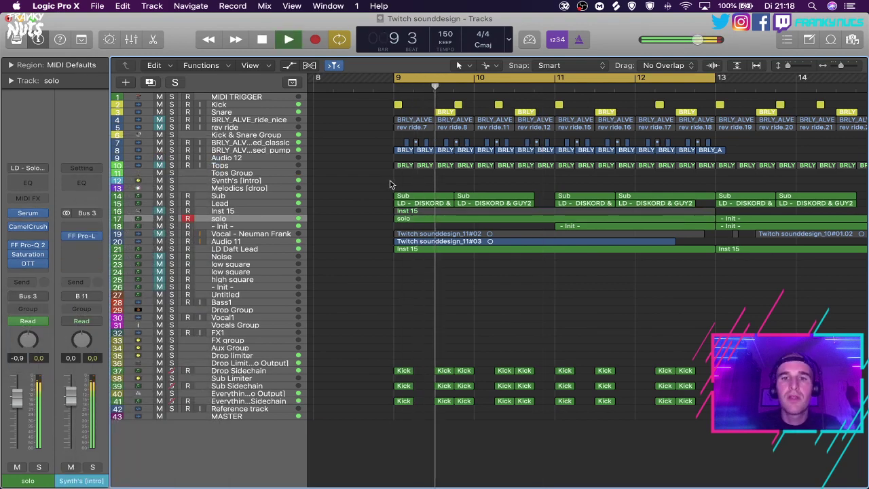
Inspect the OTT compressor settings on the solo track during playback.
key("super+Right")
key("super+Right")
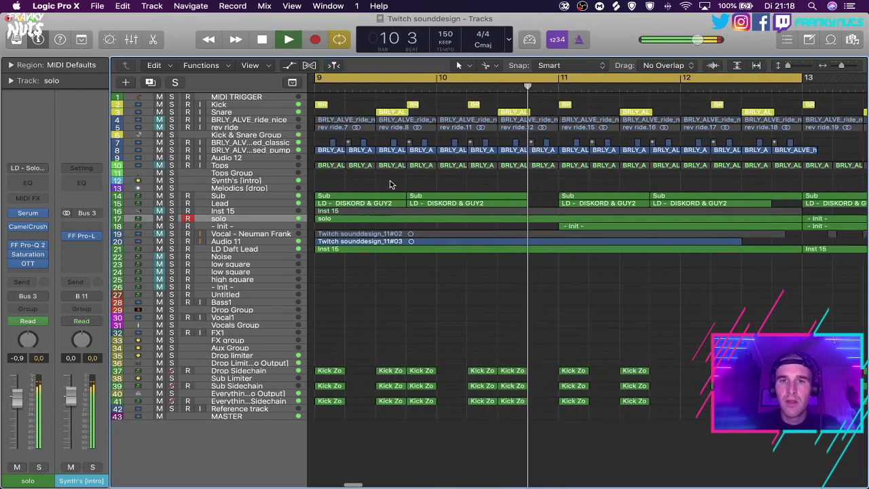
key("super+Left")
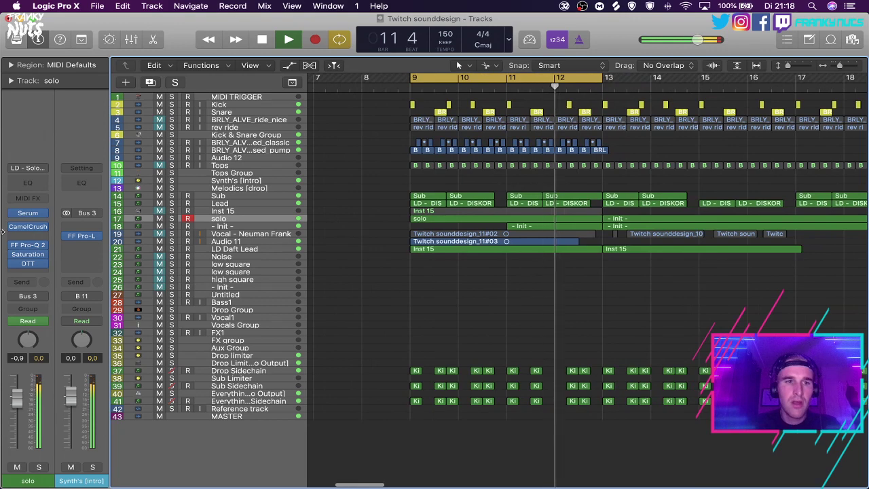
left_click(29, 266)
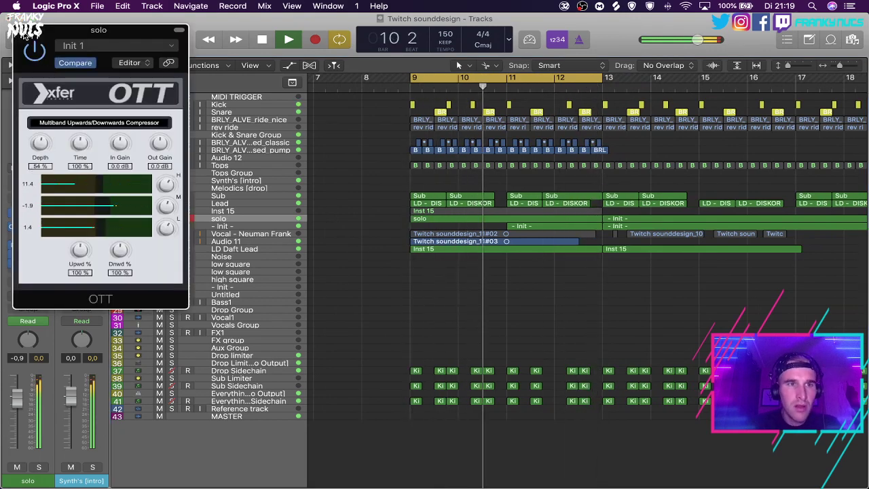
left_click(20, 30)
Insert Faturator between CamelCrusher and FF Pro-Q 2 on the solo track and close its window.
left_click(35, 248)
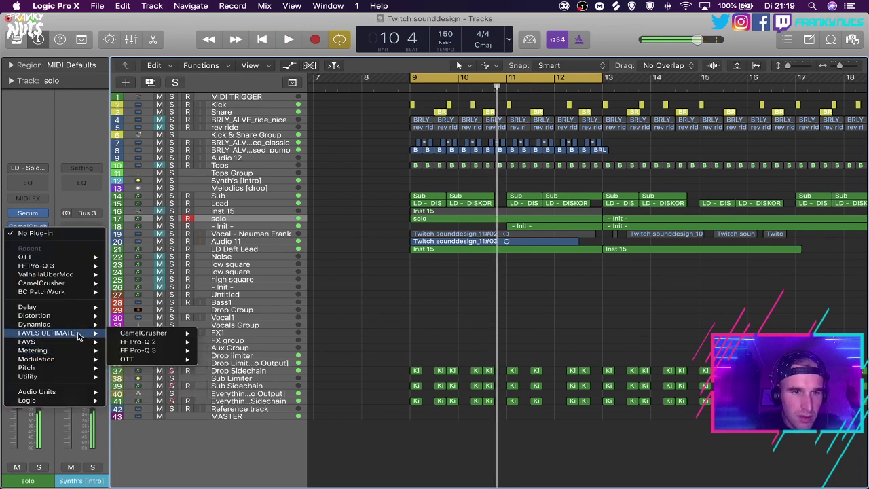
mouse_move(78, 346)
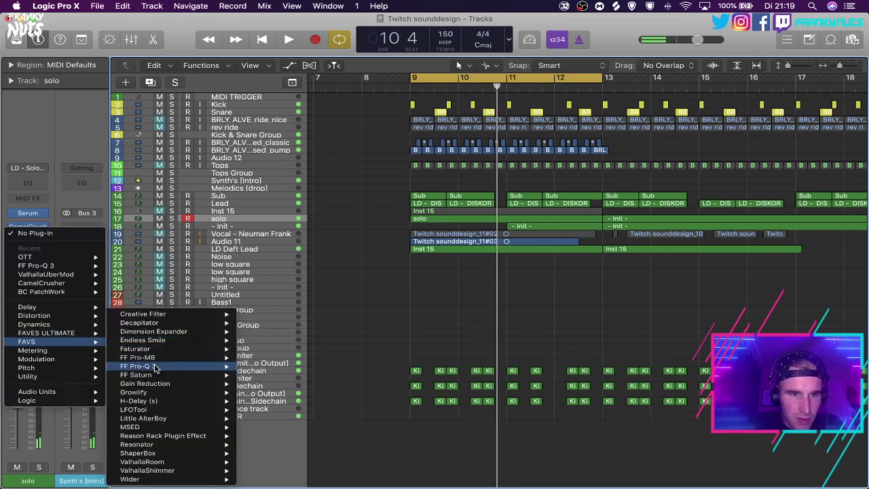
left_click(161, 348)
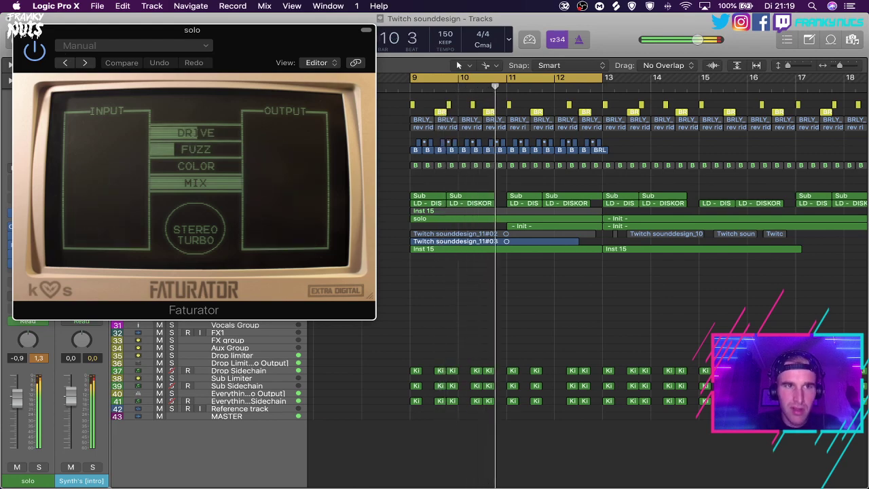
left_click(21, 30)
Route the solo track's output to Bus 16 (sub distor) and play the loop.
scroll(353, 217, "up", 5)
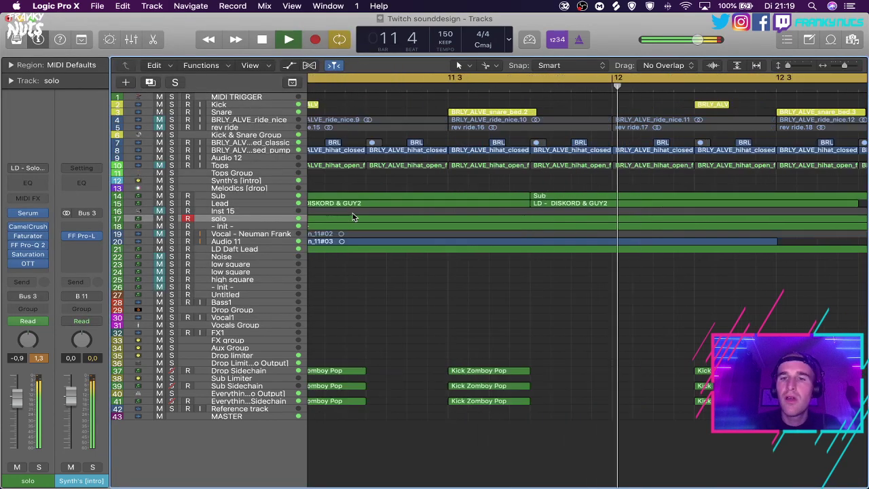
scroll(352, 217, "down", 5)
scroll(353, 217, "right", 2)
scroll(351, 217, "down", 3)
key("space")
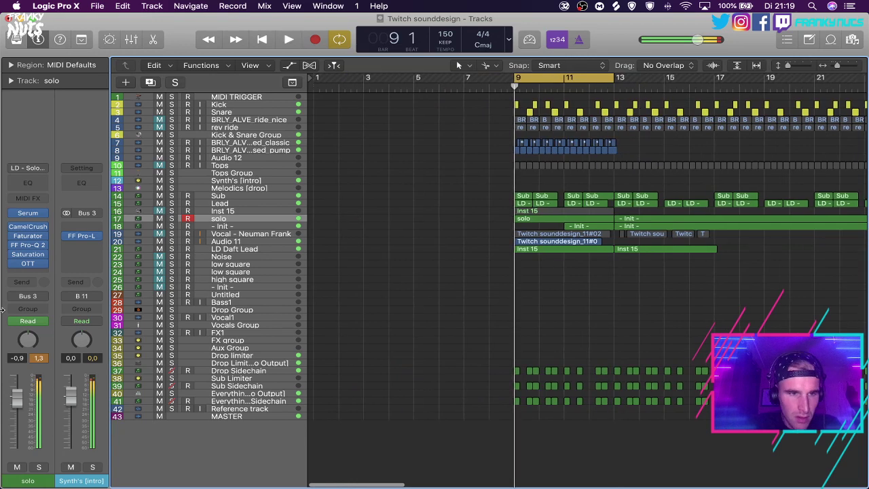
left_click(27, 296)
mouse_move(58, 337)
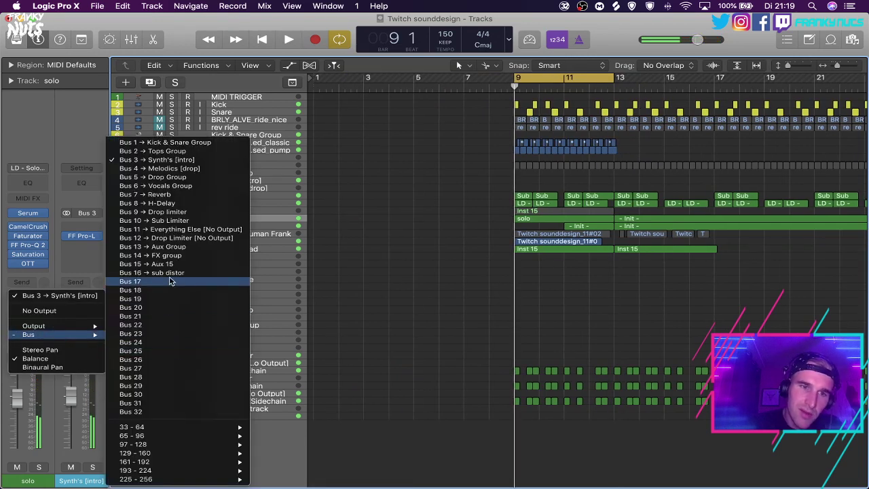
left_click(168, 275)
key("space")
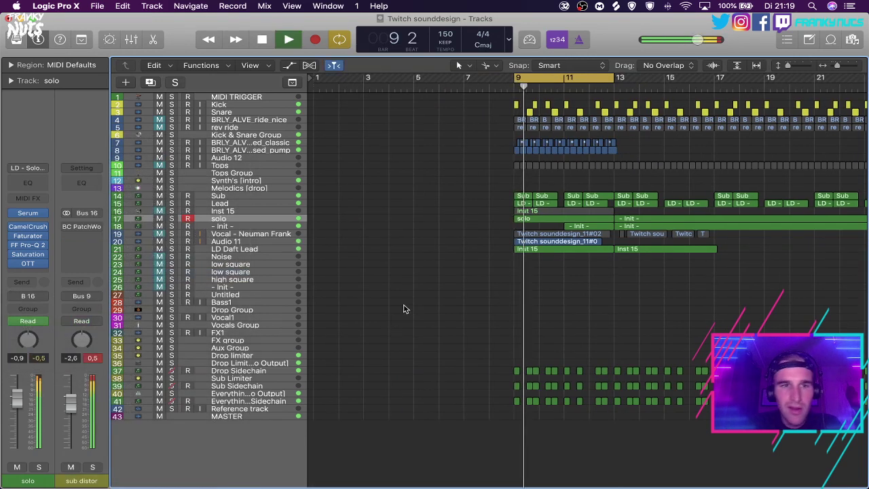
Try lowering the solo track's volume to -5.2 dB during playback, then stop the loop.
key("space")
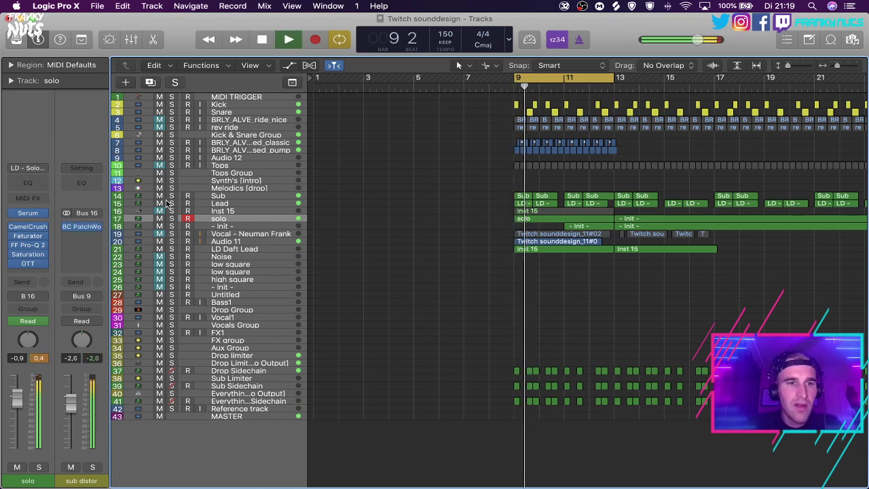
left_click_drag(18, 398, 20, 406)
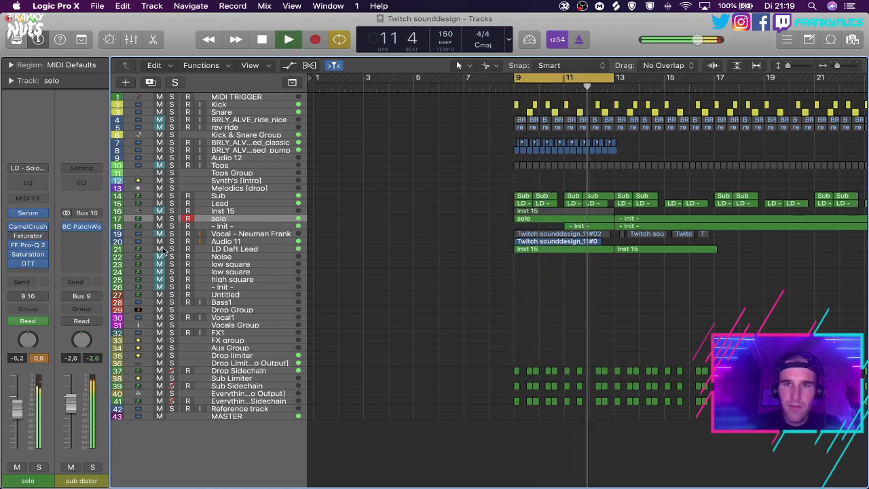
key("space")
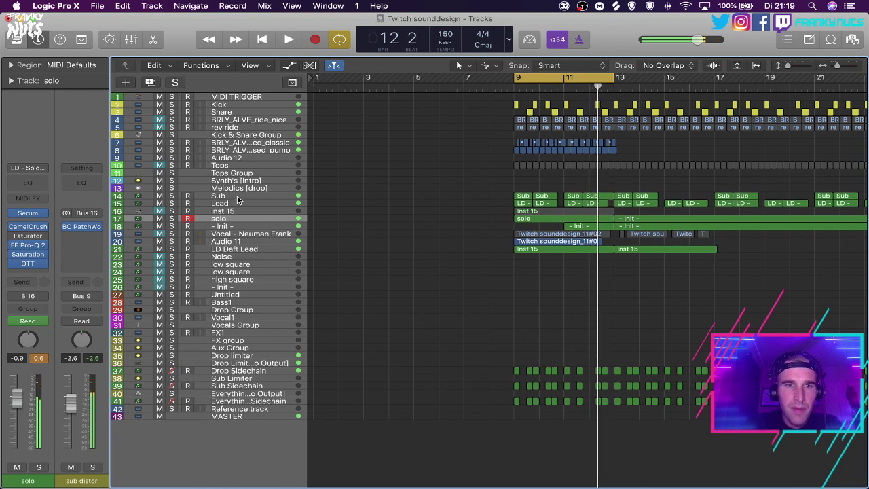
Duplicate the Sub track together with its regions.
left_click(238, 198)
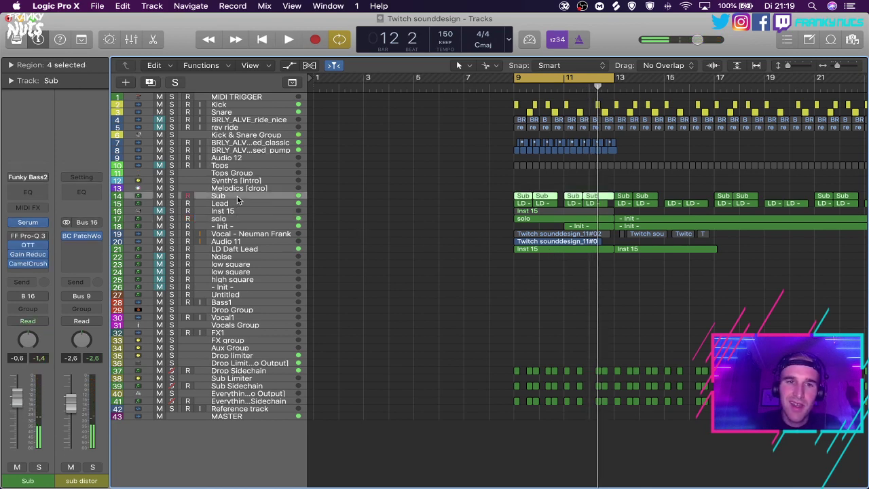
key("super+d")
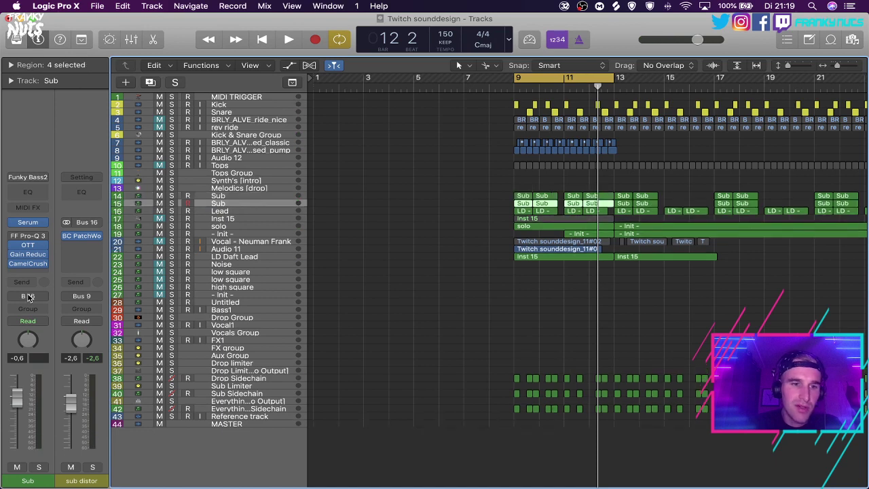
Route the original Sub track's output to Bus 10 (Sub Limiter).
left_click(28, 296)
left_click(125, 216)
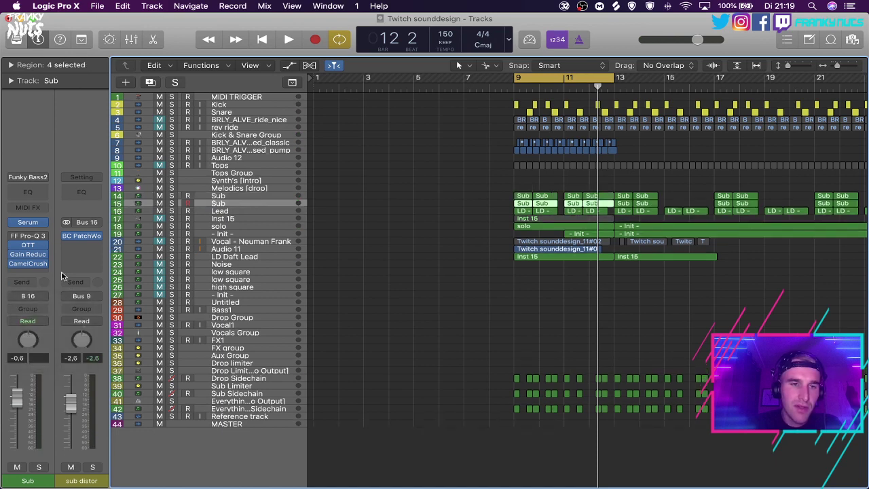
left_click(243, 195)
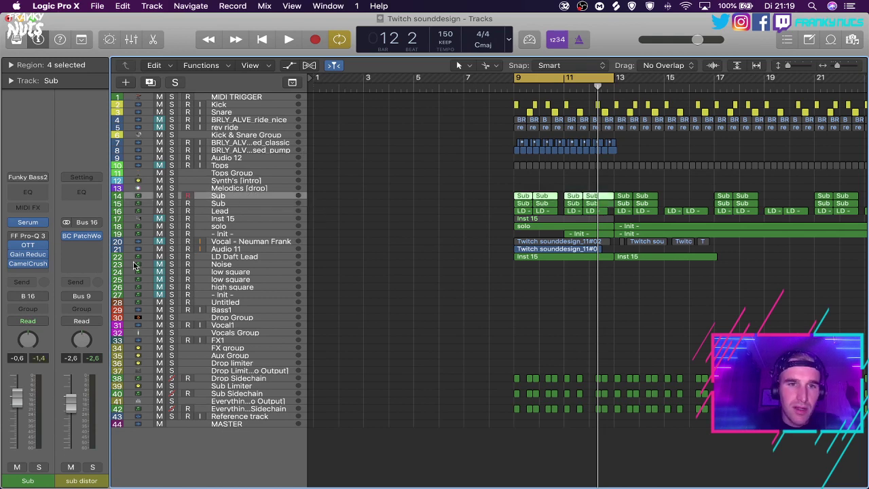
left_click(28, 297)
mouse_move(48, 336)
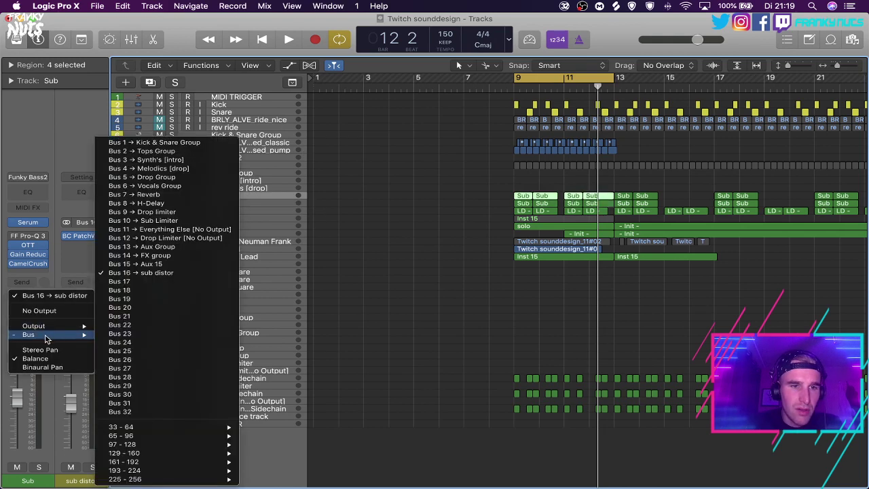
left_click(163, 222)
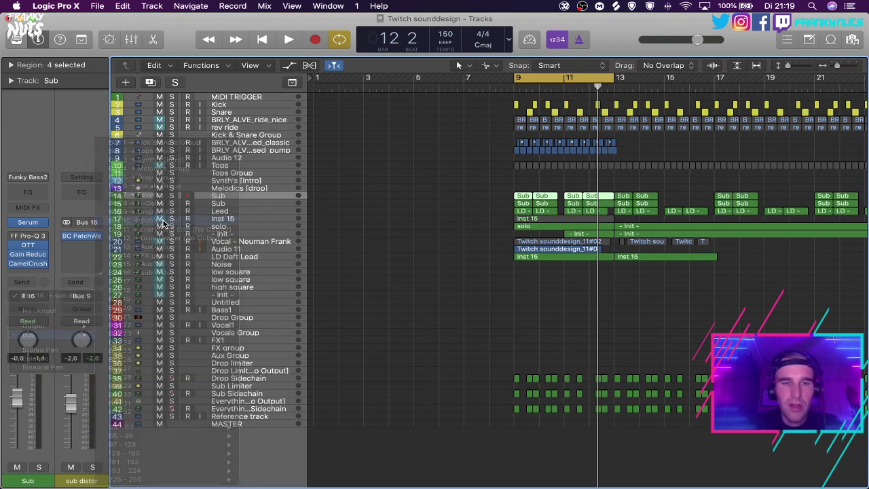
Play the loop, mute the duplicate Sub track and reset the original Sub track's volume to 0.0 dB.
key("space")
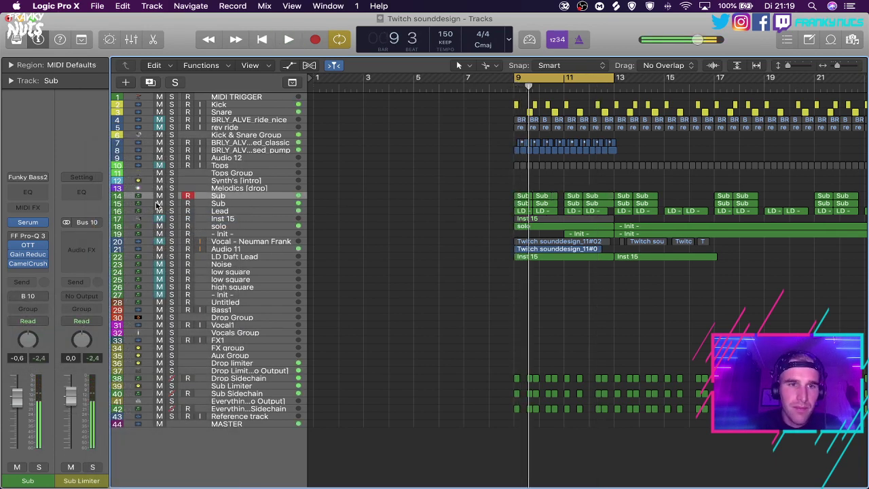
left_click(159, 203)
left_click(183, 205)
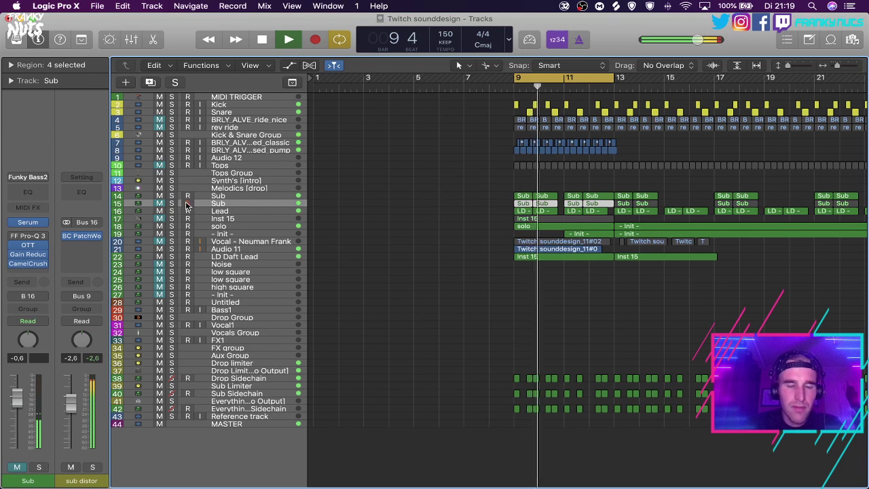
left_click(218, 197)
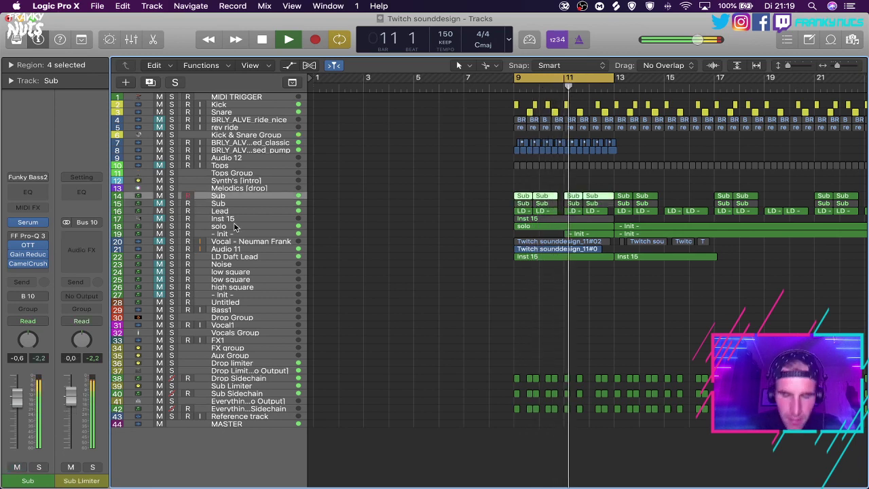
left_click(16, 398, "alt")
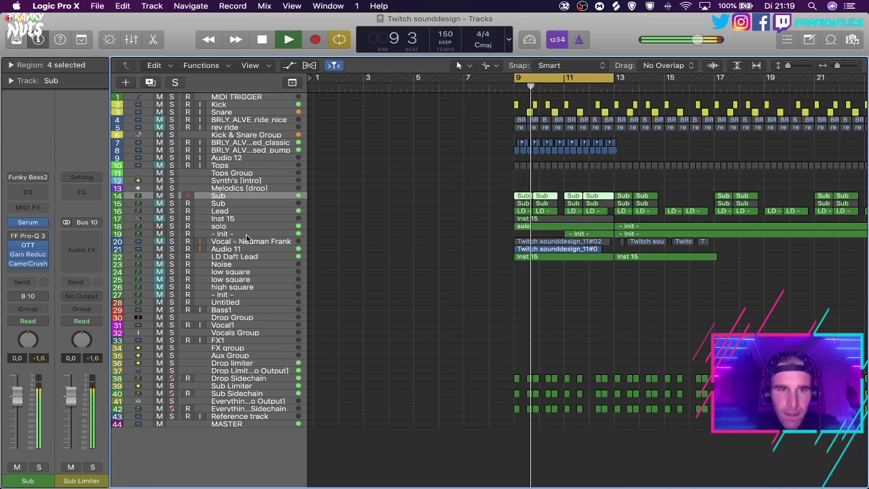
left_click(235, 218)
left_click(229, 212)
key("space")
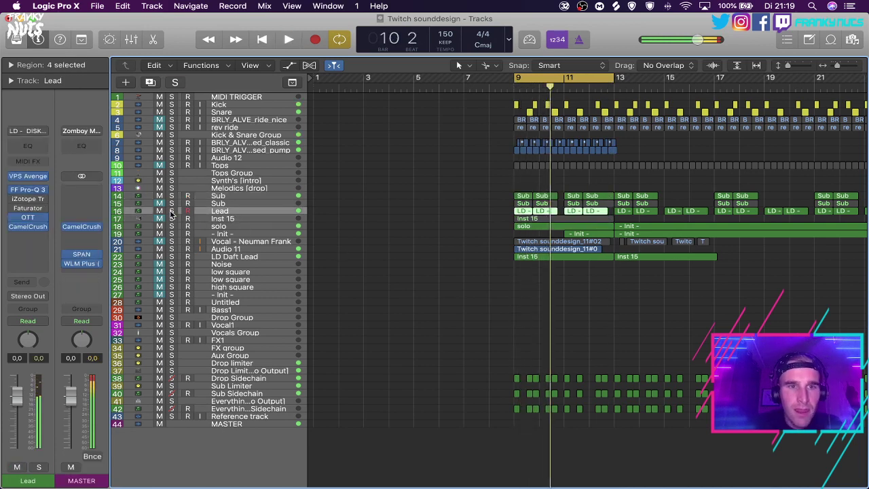
left_click(171, 211)
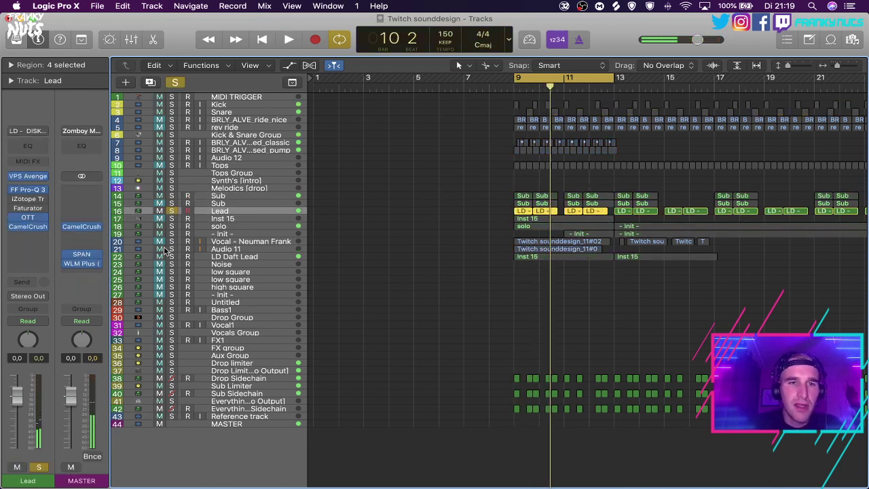
key("Down")
key("Down")
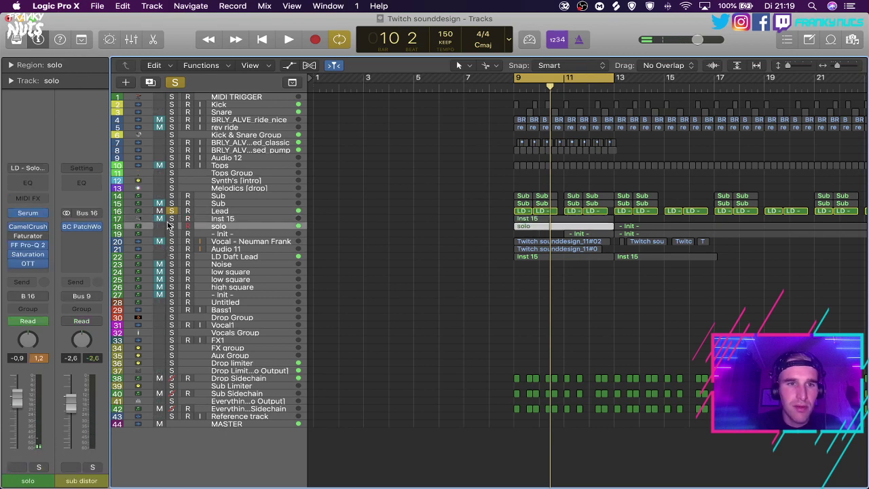
left_click(171, 211)
Play the loop with the solo track soloed and remove its Saturation Knob plug-in.
key("space")
left_click(172, 226)
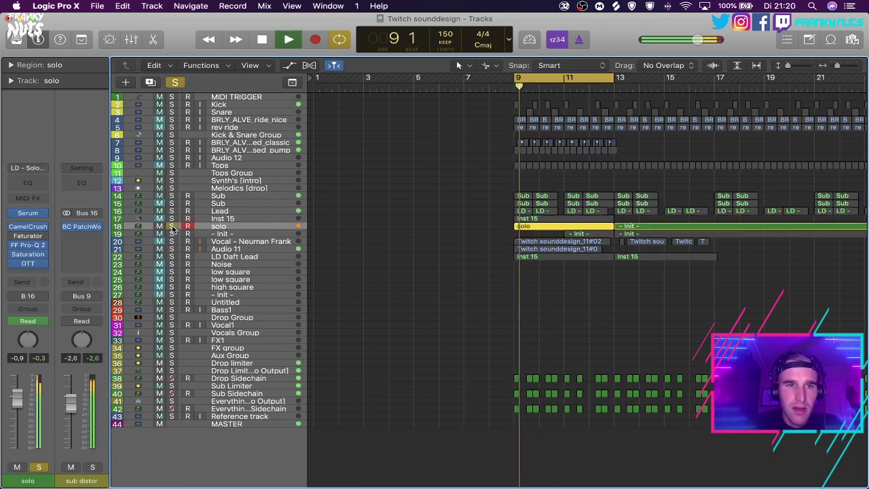
key("space")
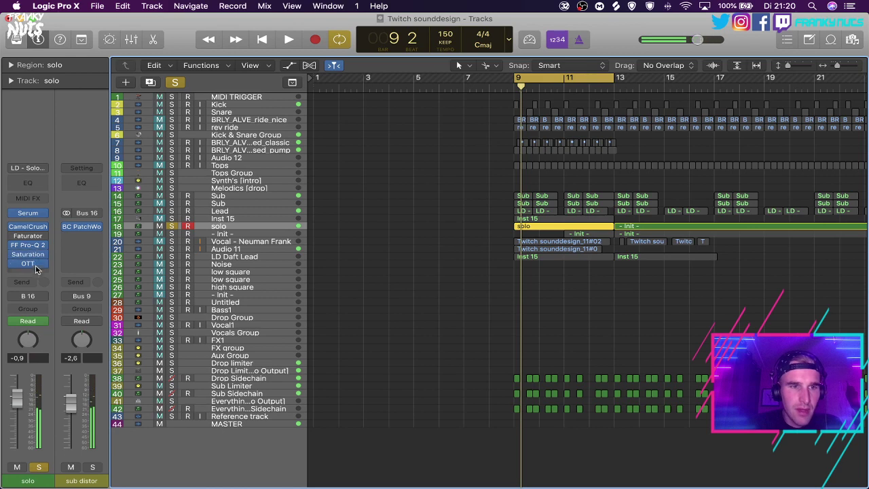
left_click(15, 256)
key("space")
left_click(45, 254)
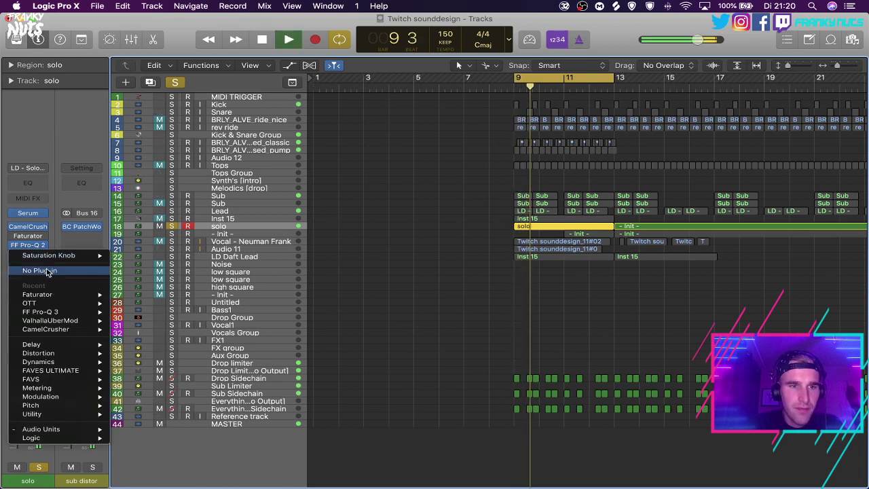
left_click(48, 271)
Lower the master volume slightly in the solo track's CamelCrusher and close its window.
left_click(27, 226)
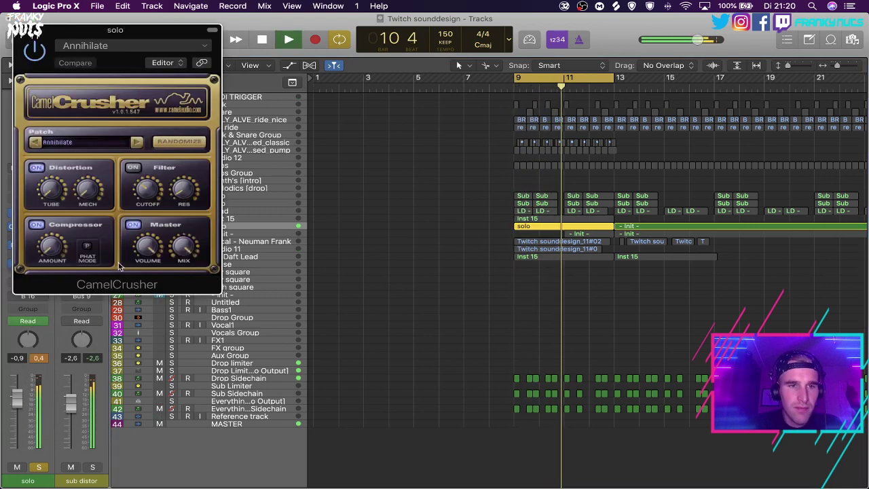
left_click_drag(140, 257, 140, 265)
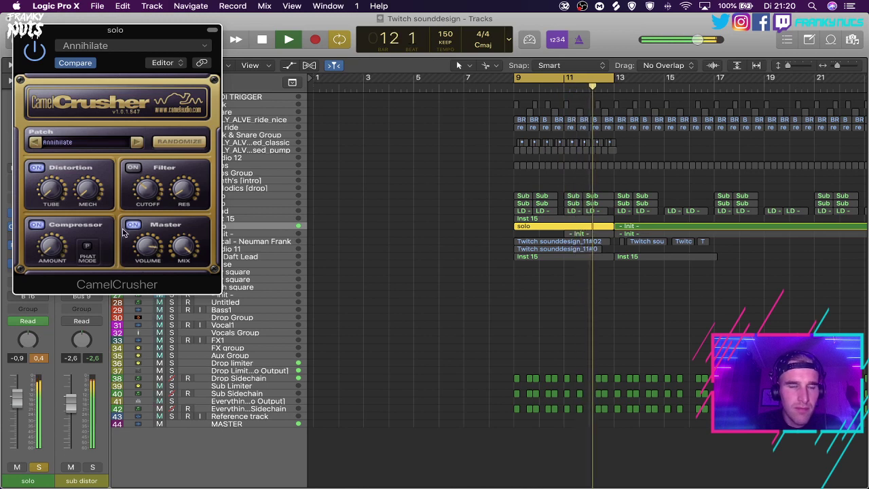
left_click(19, 30)
Try FF Pro-Q 3 on the sub distor bus with a dynamic bell cut at 4853.8 Hz and Q 0.500.
left_click(83, 237)
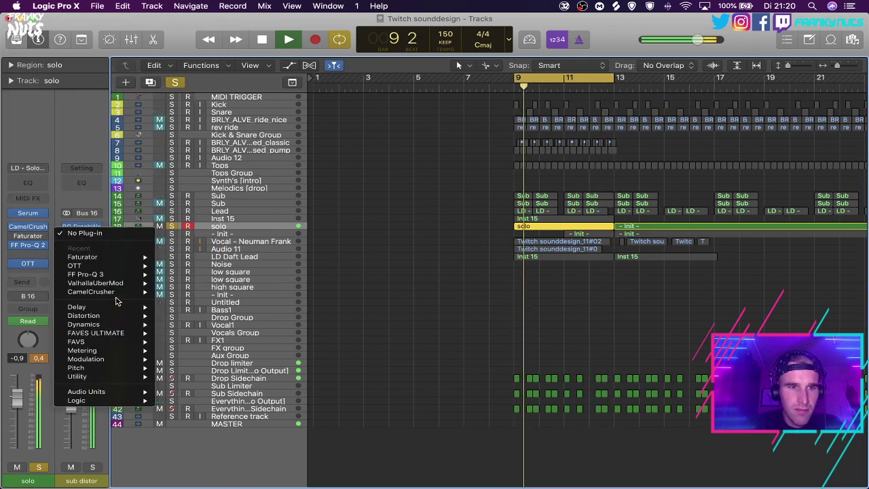
left_click(109, 275)
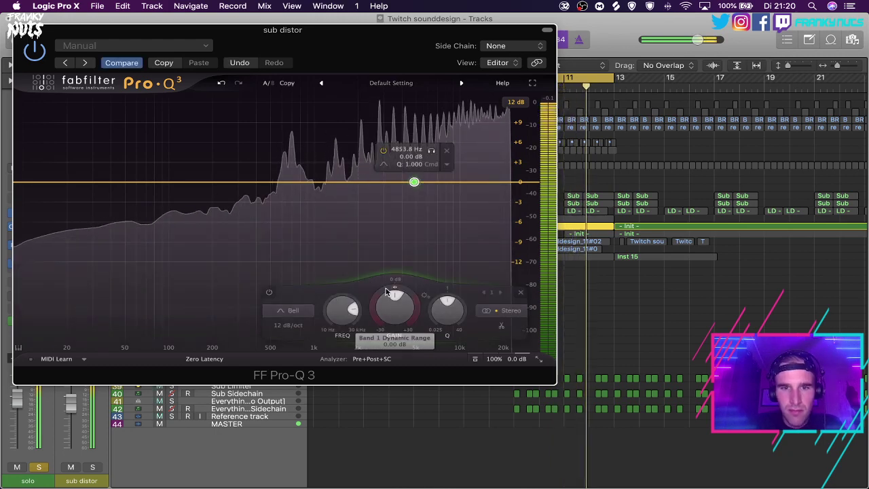
left_click_drag(388, 289, 356, 329)
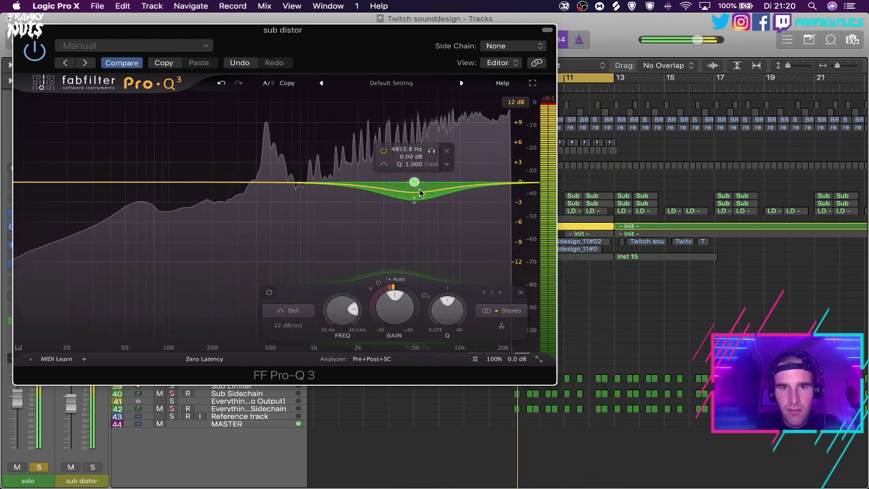
scroll(414, 184, "down", 5)
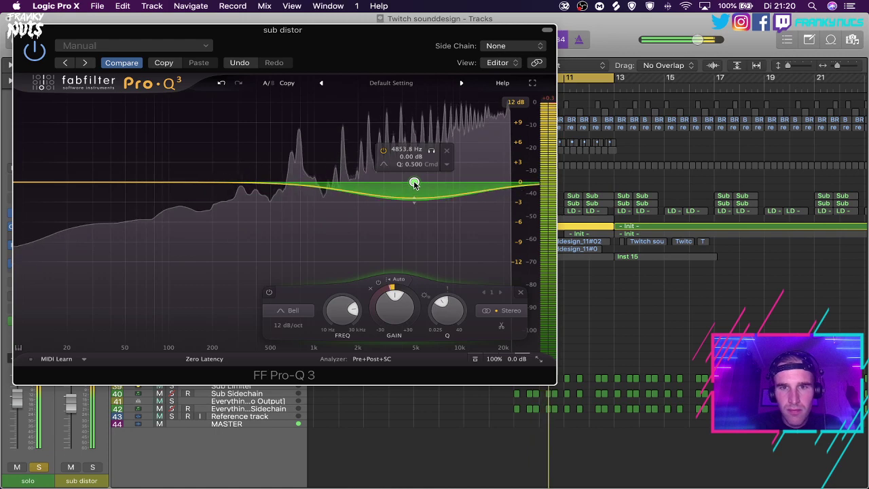
left_click(510, 180)
left_click_drag(510, 179, 478, 182)
left_click(414, 183)
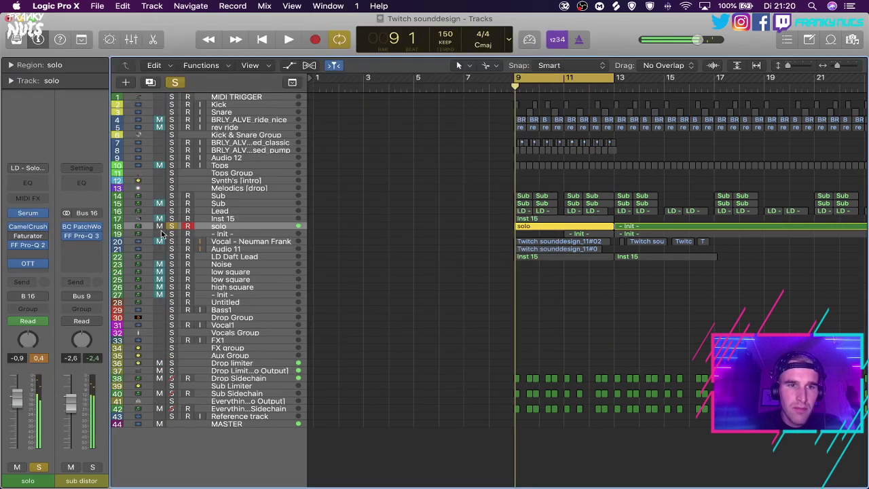
Unsolo the solo track and play the loop with the full mix.
left_click(171, 226)
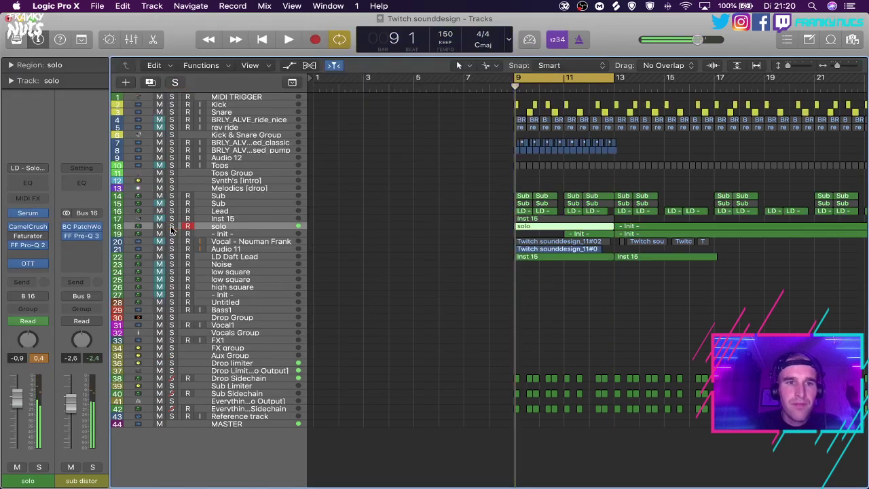
left_click(332, 227)
key("super+Right")
key("super+Right")
scroll(410, 262, "right", 3)
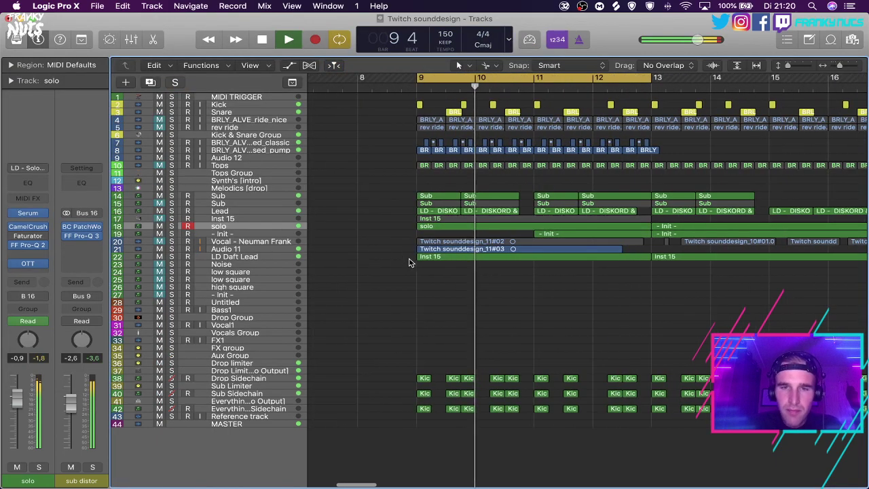
key("super+Right")
key("super+Right")
key("super+Right")
key("super+Left")
key("super+Left")
key("super+Left")
key("super+Left")
key("super+Right")
key("super+Right")
key("super+Right")
key("super+Right")
key("super+Right")
key("super+Left")
key("super+Left")
key("super+Left")
key("super+Left")
key("super+Left")
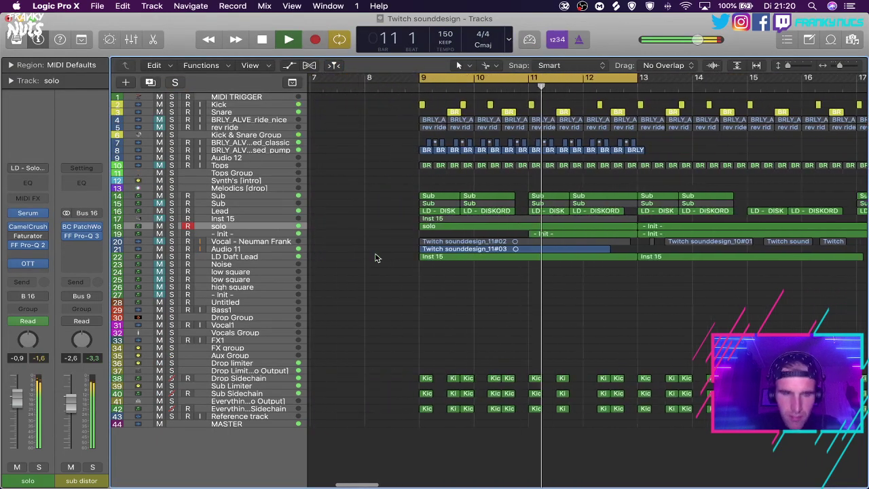
Lower the sub distor bus volume to -4.4 dB and insert ValhallaUberMod after FF Pro-Q 3 on it.
left_click_drag(17, 400, 18, 406)
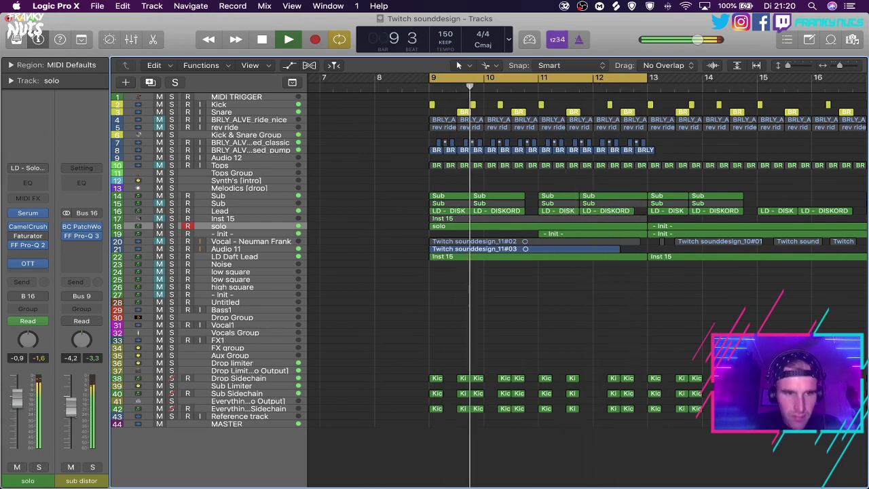
left_click(82, 244)
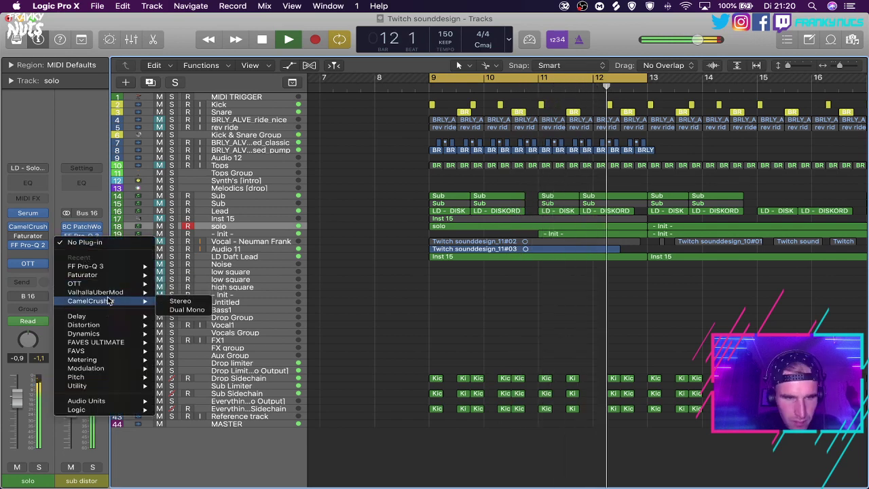
left_click(166, 295)
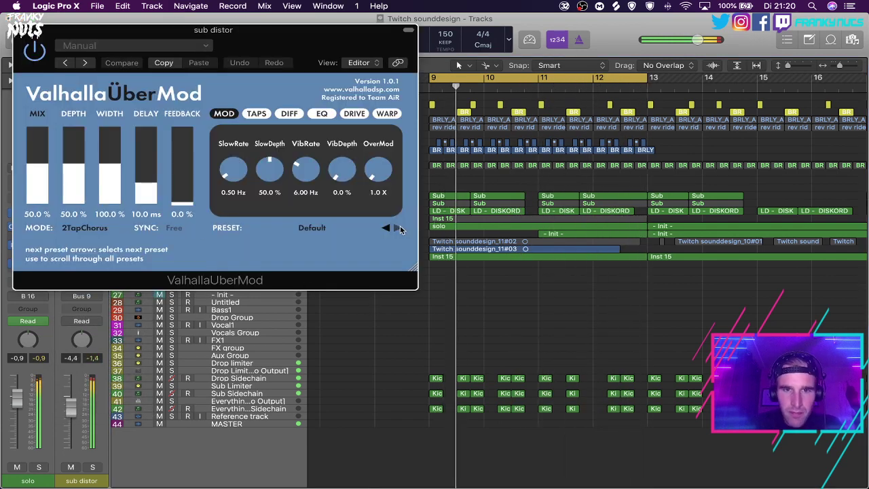
Load the DualSolina preset in ValhallaUberMod, set the mix to 19.0 % and close its window.
left_click(397, 228)
left_click(28, 157)
left_click_drag(28, 158, 36, 174)
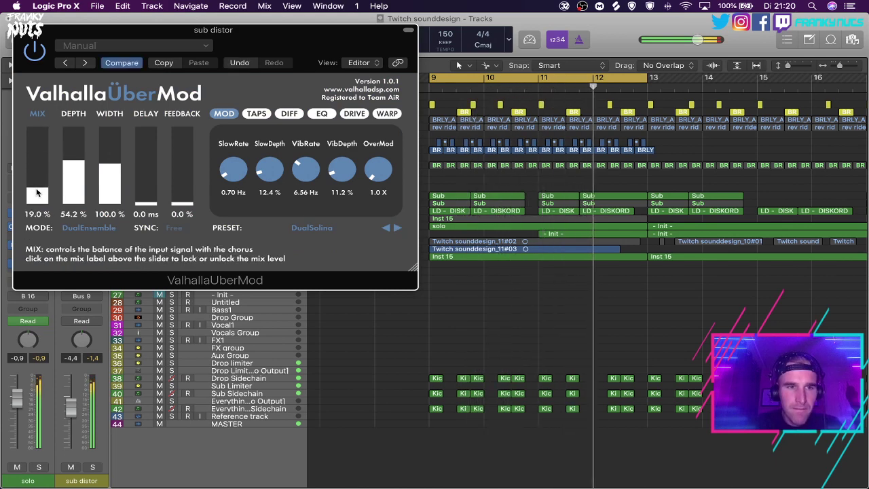
key("super+w")
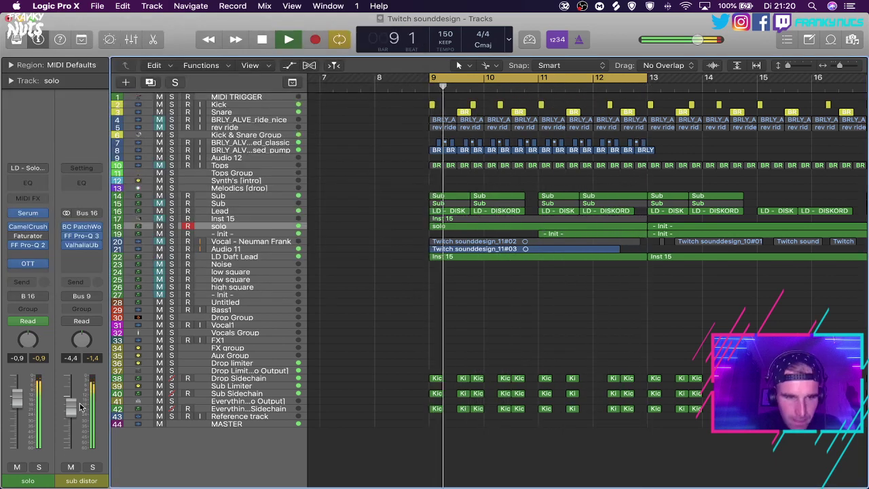
Bypass FF Pro-Q 3 on the sub distor bus and lower the bus volume to -5.7 dB.
left_click_drag(81, 406, 80, 408)
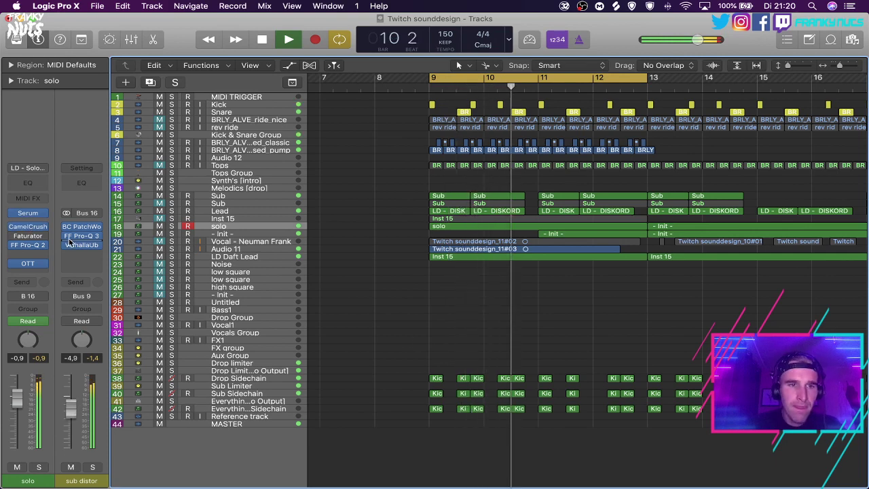
left_click(97, 236)
left_click(66, 237)
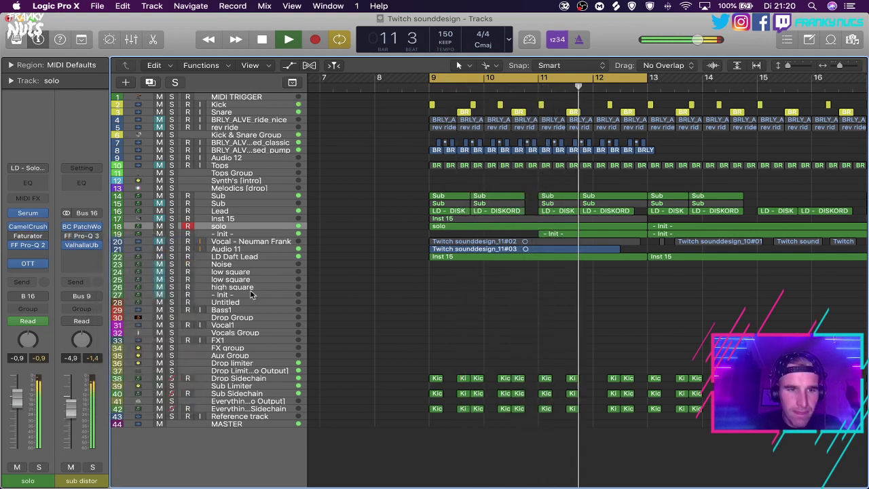
left_click_drag(74, 414, 74, 416)
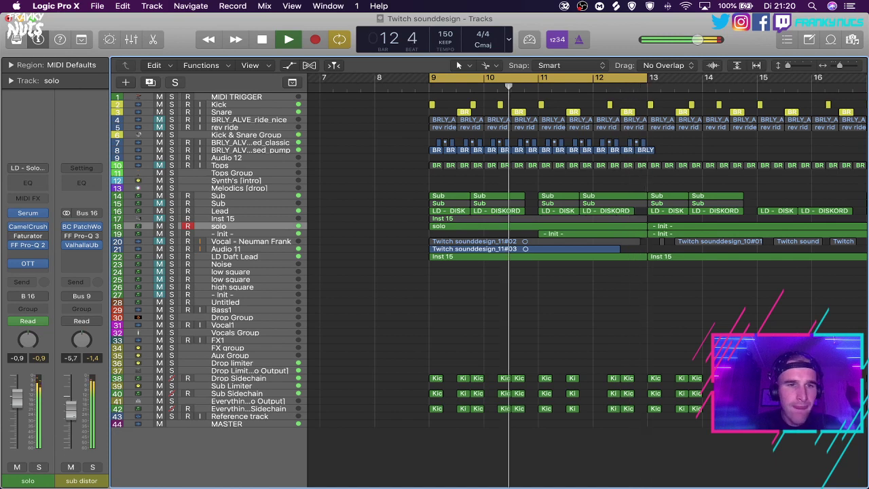
Stop playback, replace FF Pro-Q 3 with ValhallaRoom on the sub distor bus and load its eliminate room preset.
key("space")
left_click(98, 236)
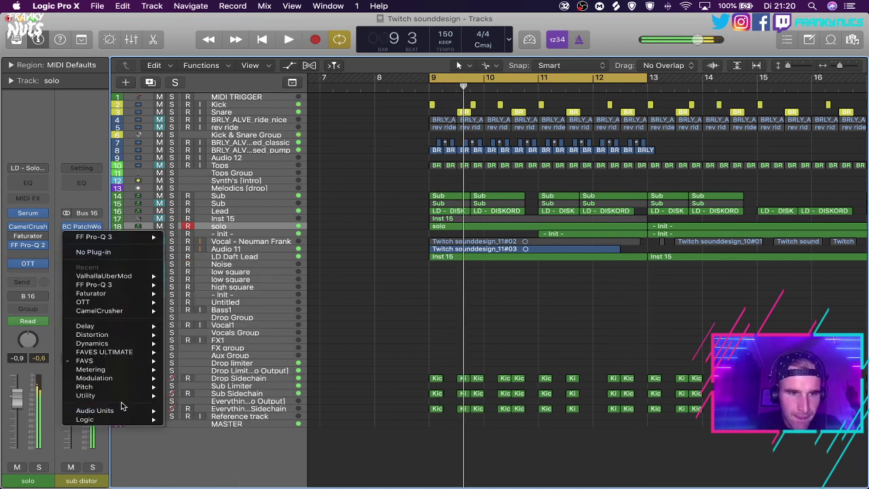
mouse_move(120, 412)
mouse_move(210, 455)
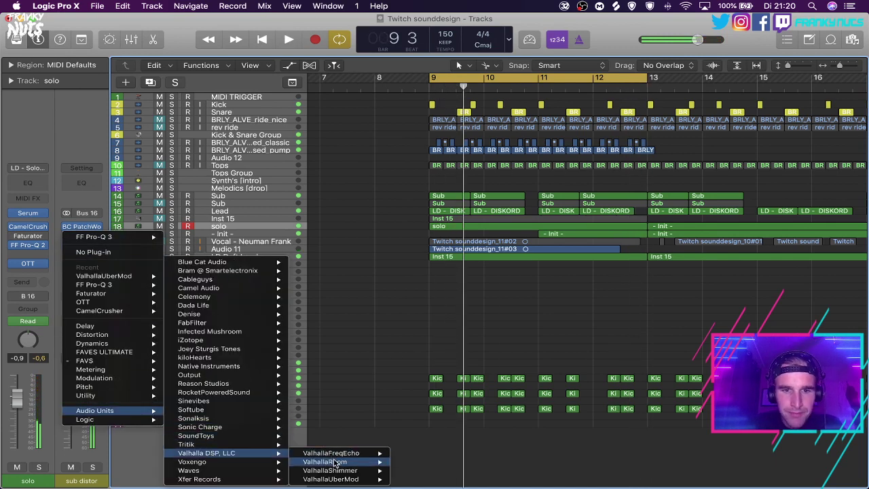
left_click(335, 463)
left_click(134, 46)
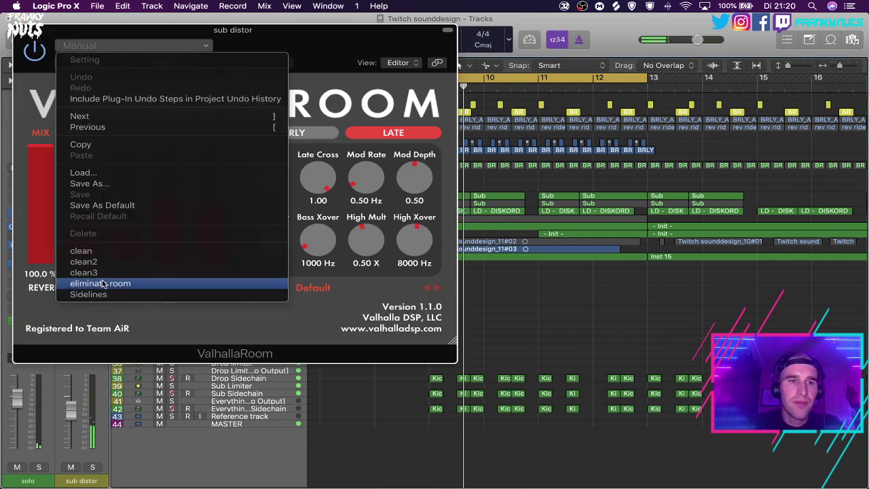
left_click(103, 283)
Set ValhallaRoom's mix to 33.6 %, decay to 0.33 s and depth to 27.6 %, and close its window.
left_click_drag(55, 244, 43, 225)
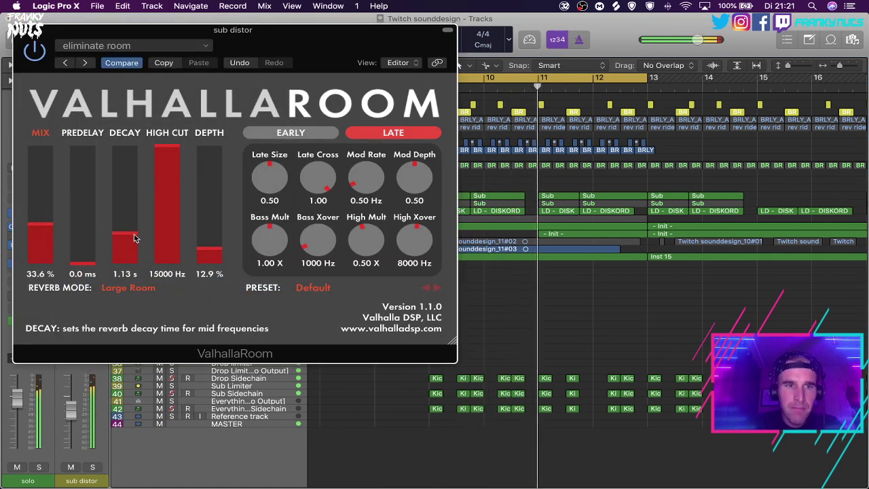
left_click_drag(207, 250, 204, 219)
left_click_drag(128, 235, 124, 244)
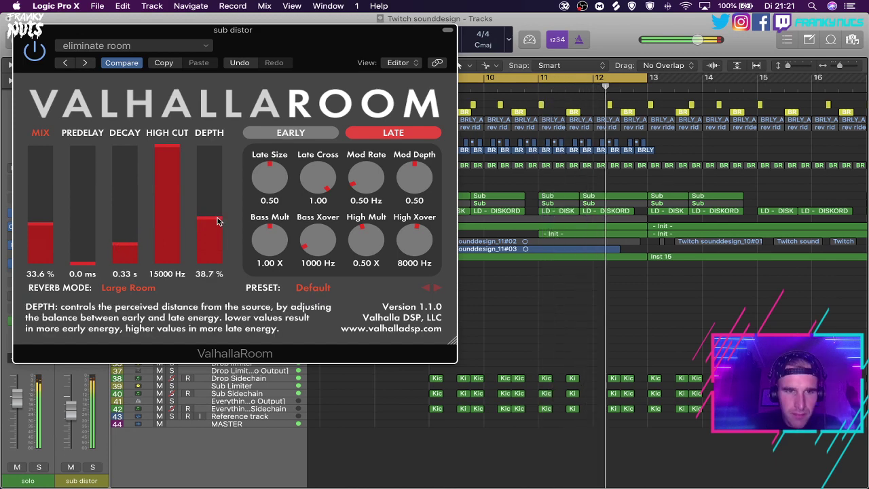
left_click_drag(218, 221, 216, 230)
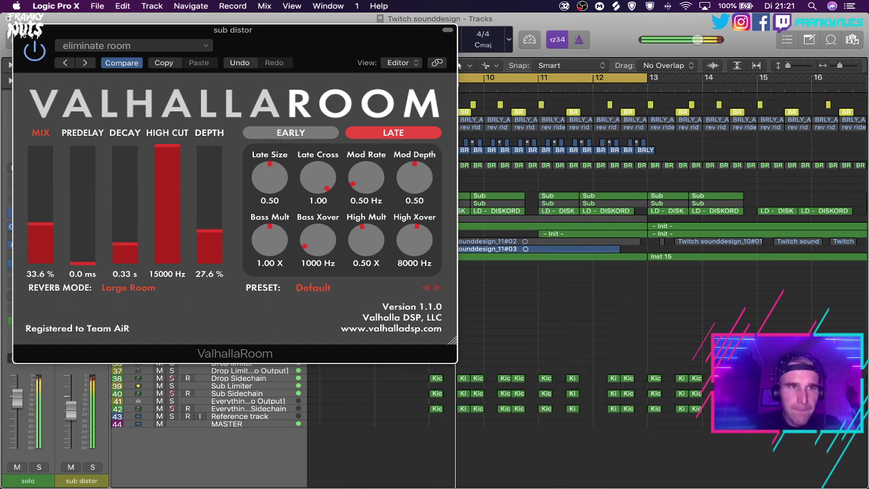
left_click(21, 30)
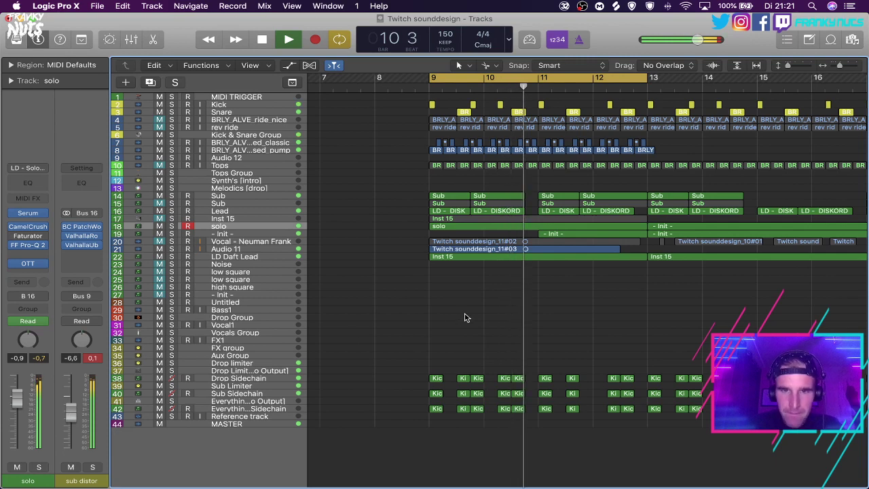
Transpose all notes in the first solo region down two octaves and play the loop.
scroll(465, 318, "right", 3)
key("space")
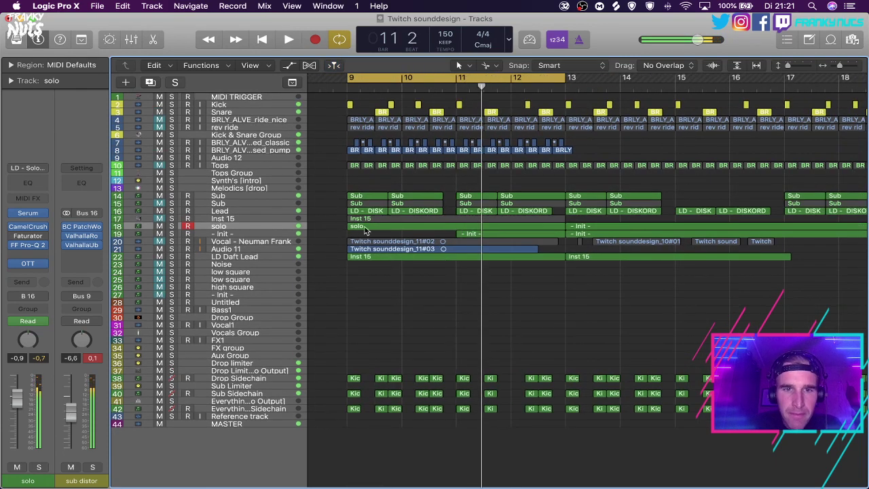
double_click(367, 228)
key("super+a")
key("alt+shift+Down")
key("alt+shift+Down")
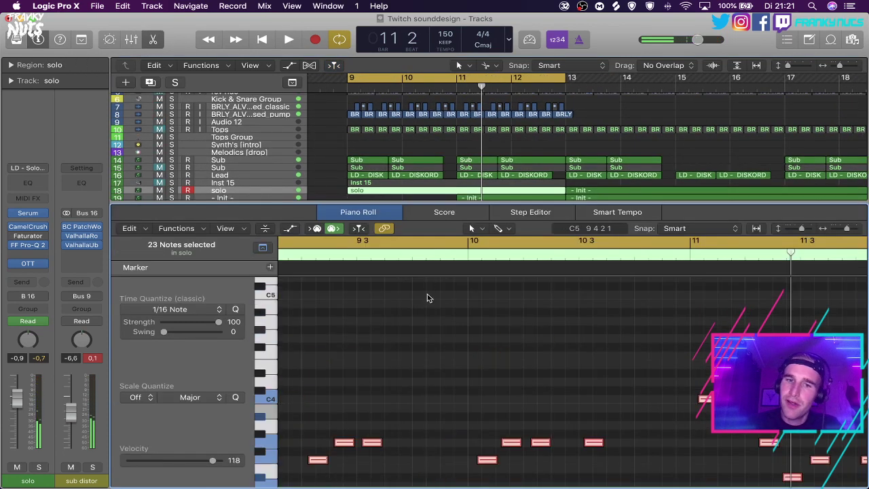
key("space")
key("x")
key("x")
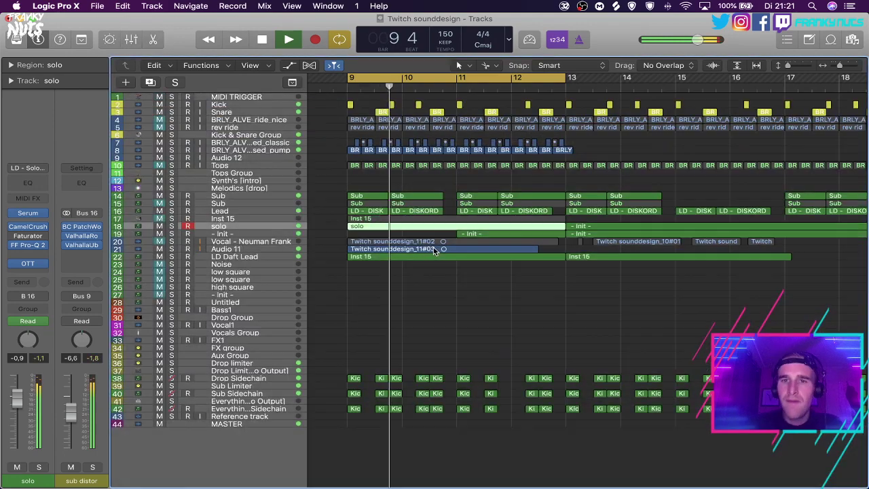
left_click(425, 307)
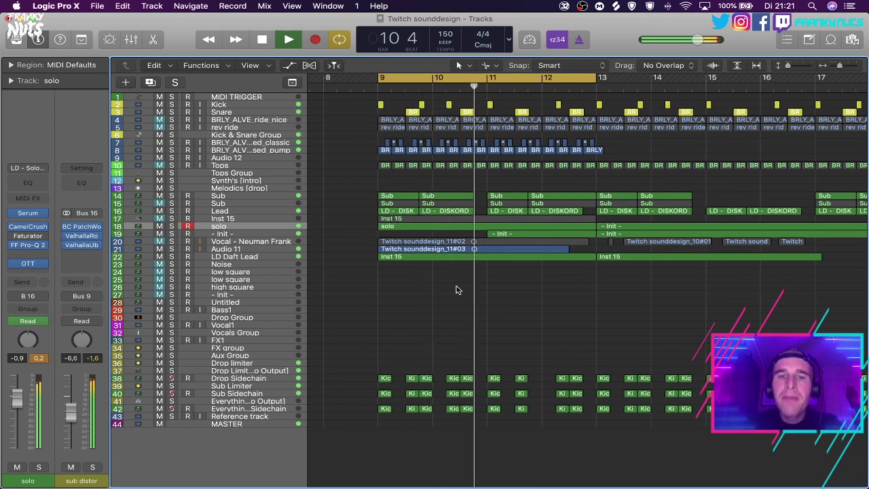
Move the existing Sub, lead, solo and vocal regions that start at bar 13 to bar 33.
key("super+Left")
key("super+Left")
scroll(475, 284, "right", 2)
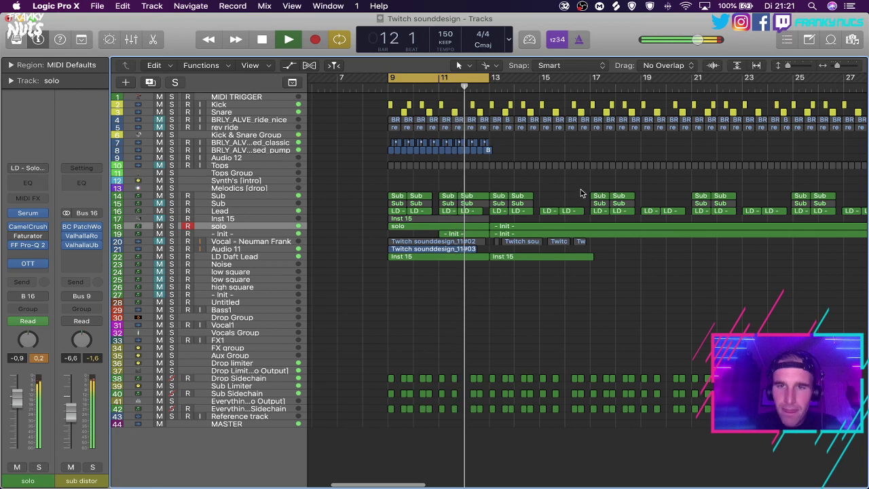
scroll(580, 193, "down", 5)
left_click_drag(805, 180, 394, 295)
left_click_drag(414, 227, 611, 231)
left_click(467, 237)
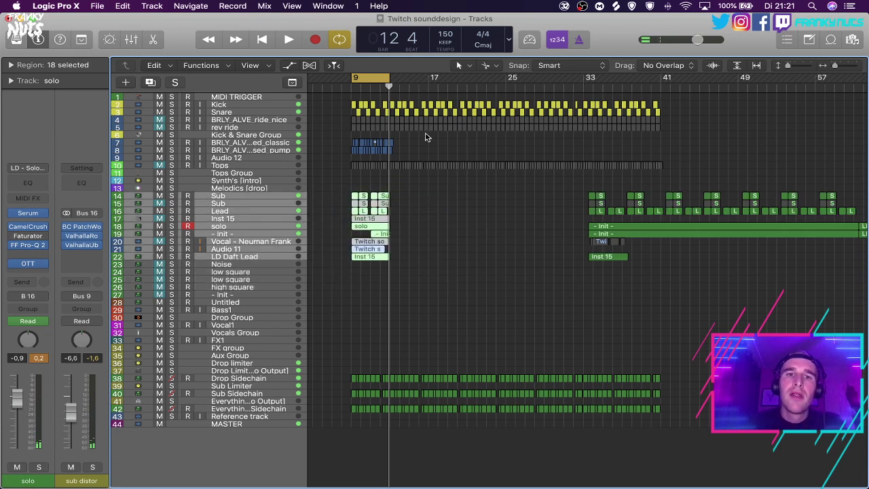
Copy the synth, vocal and BRLY loop regions of bars 9–13 to bar 13.
left_click_drag(427, 136, 316, 159)
scroll(345, 158, "up", 5)
left_click_drag(358, 152, 530, 152)
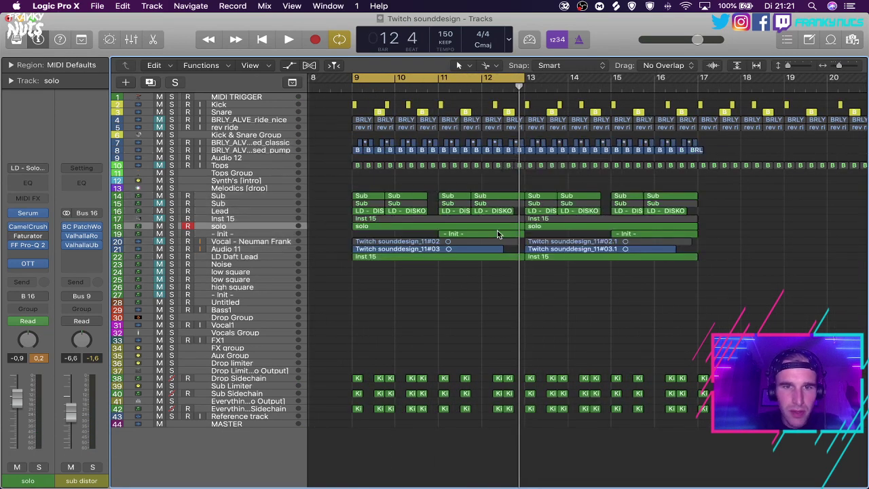
Check the notes of the copied solo region and play the loop with the cycle range extended to bar 17.
double_click(550, 225)
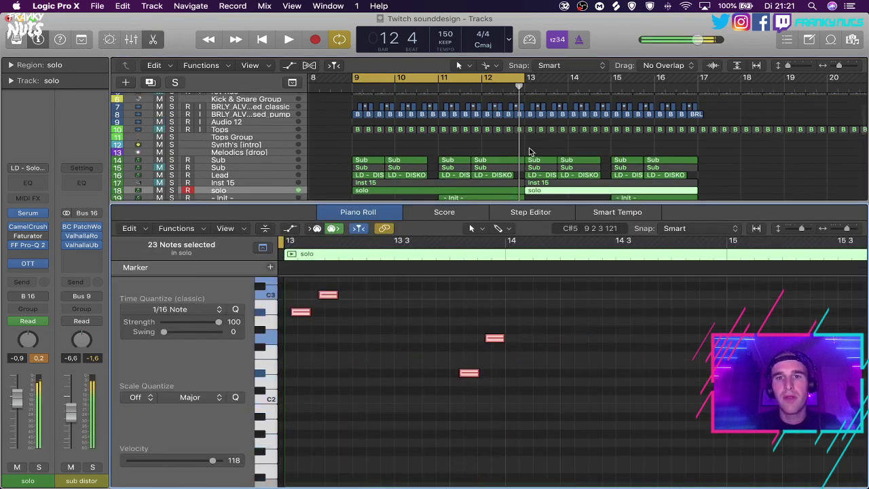
key("x")
key("x")
left_click_drag(526, 76, 693, 102)
left_click(495, 177)
key("space")
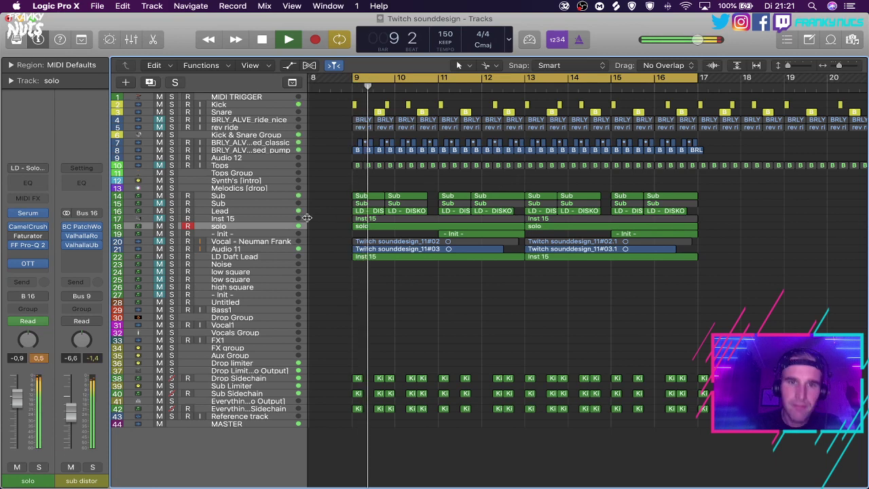
Route the Lead track's output to Bus 3, Synth's [intro].
left_click(254, 257)
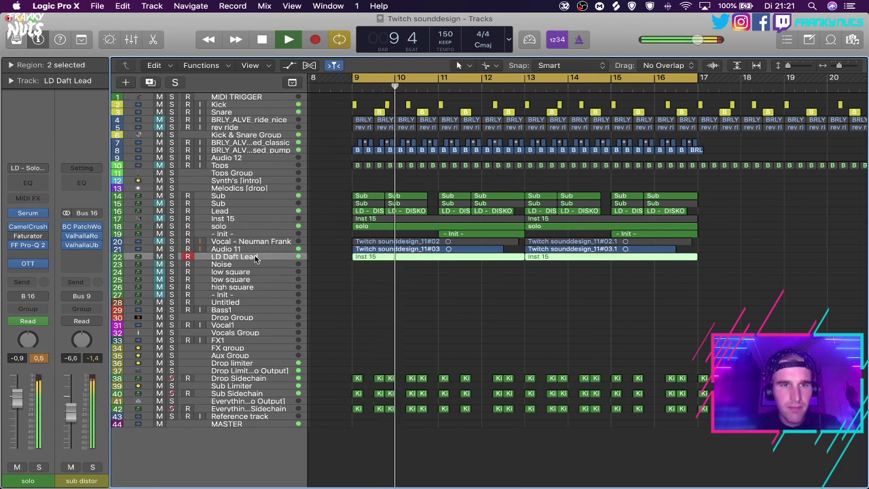
left_click(234, 211)
left_click(28, 296)
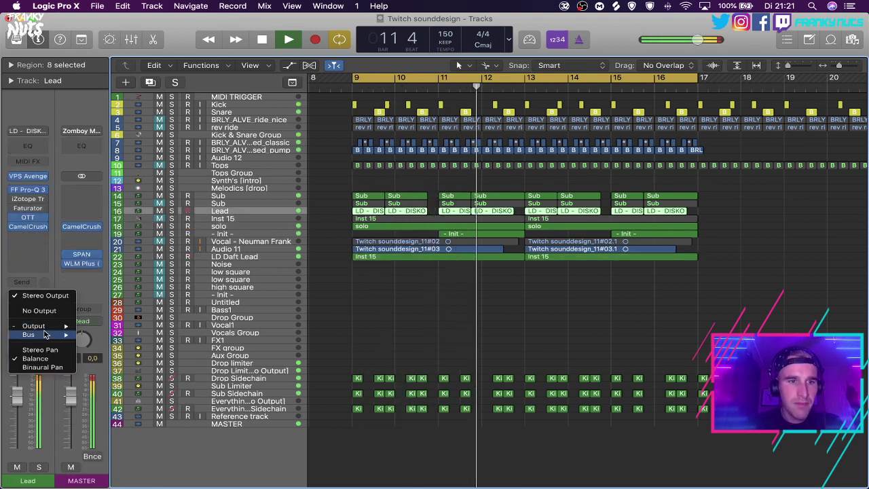
mouse_move(34, 334)
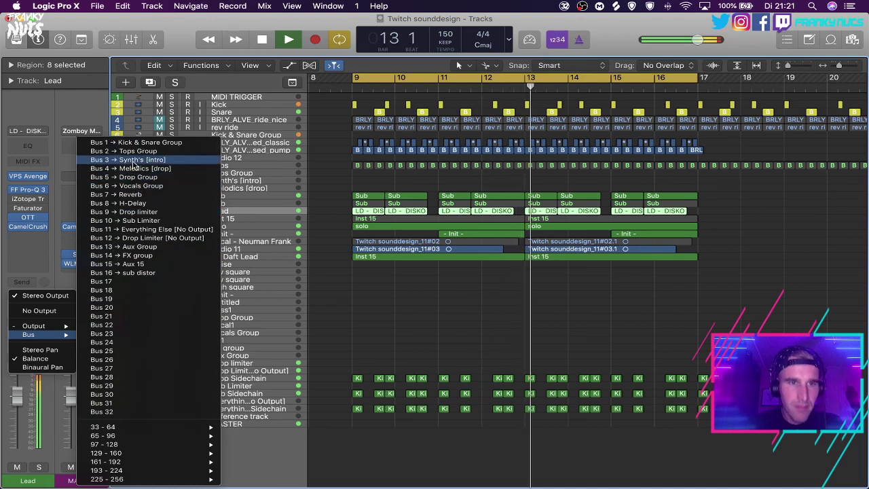
left_click(128, 166)
Raise the Tube distortion slightly in the Lead track's CamelCrusher and close its window.
left_click(29, 264)
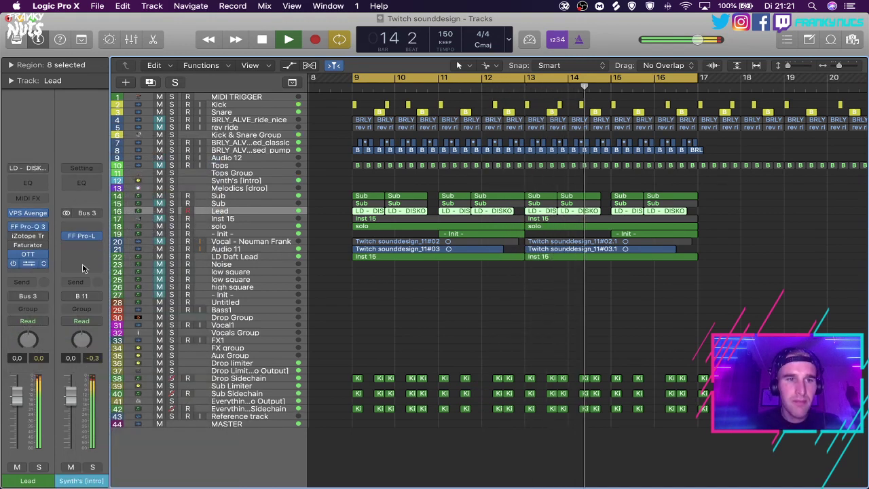
left_click_drag(51, 257, 46, 242)
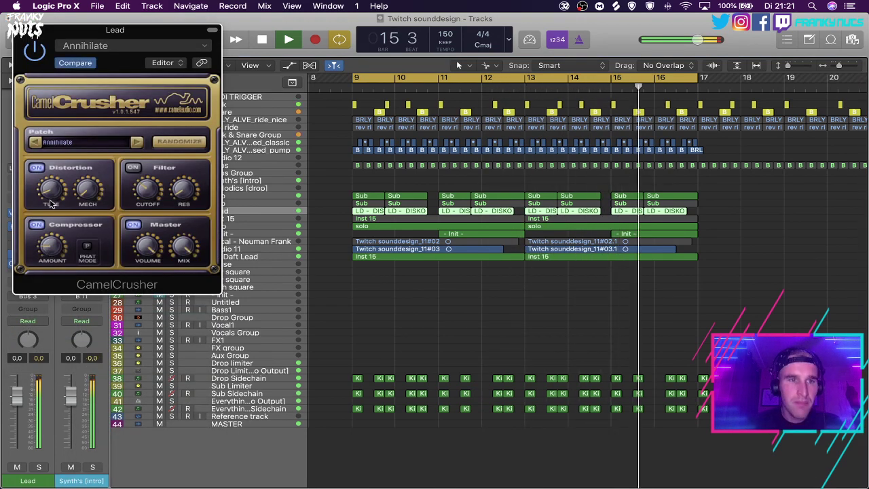
left_click_drag(50, 198, 50, 185)
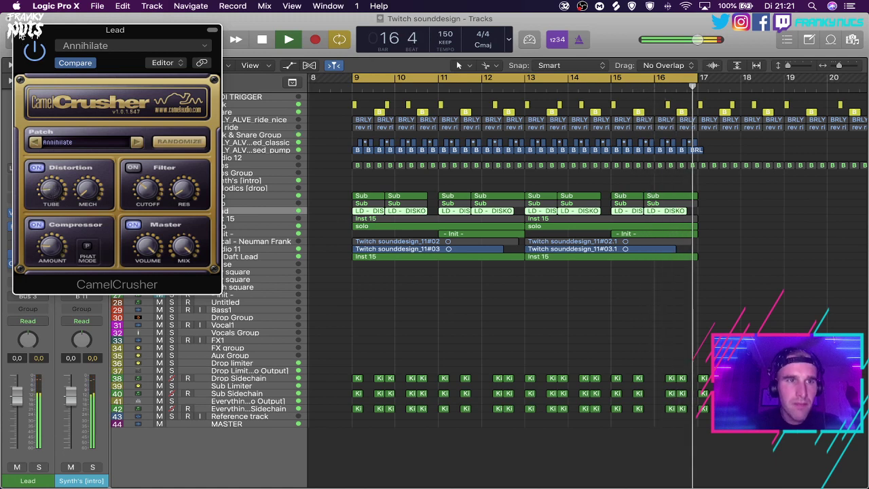
left_click(20, 30)
Raise the mid band gain slightly in the Lead track's OTT and close its window.
left_click(28, 254)
left_click_drag(168, 207, 168, 203)
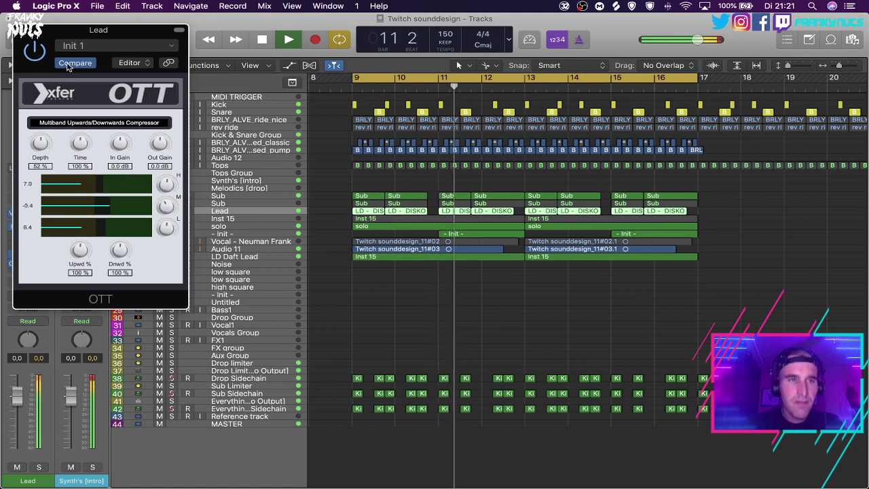
left_click(21, 31)
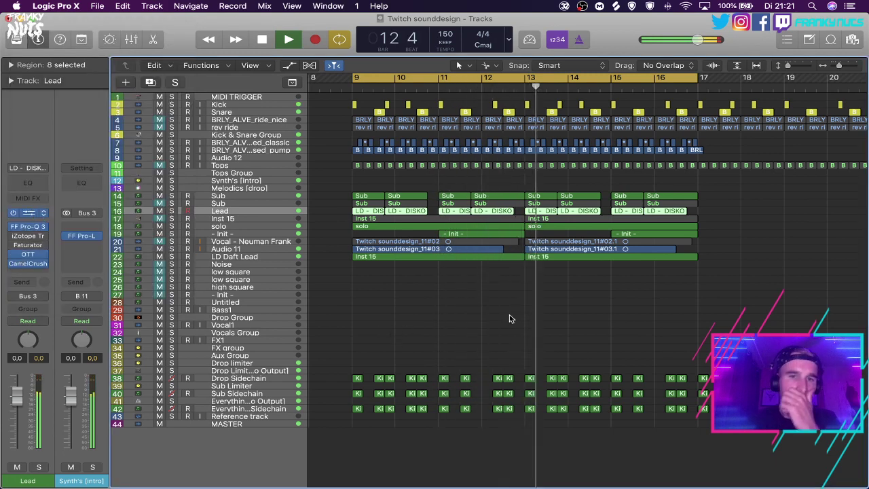
Open the Lead track's Avenger synth and set the Filter 2 envelope hold to about 525 ms.
key("v")
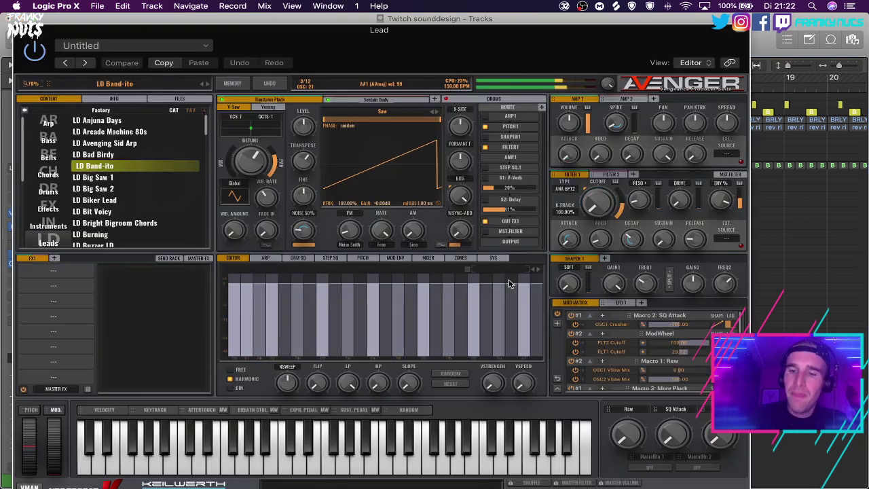
key("XF86AudioRaiseVolume")
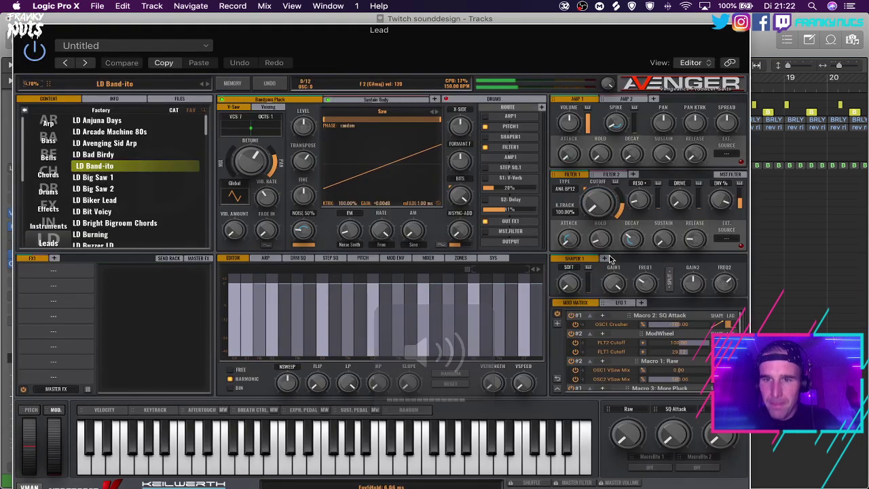
left_click_drag(599, 245, 600, 242)
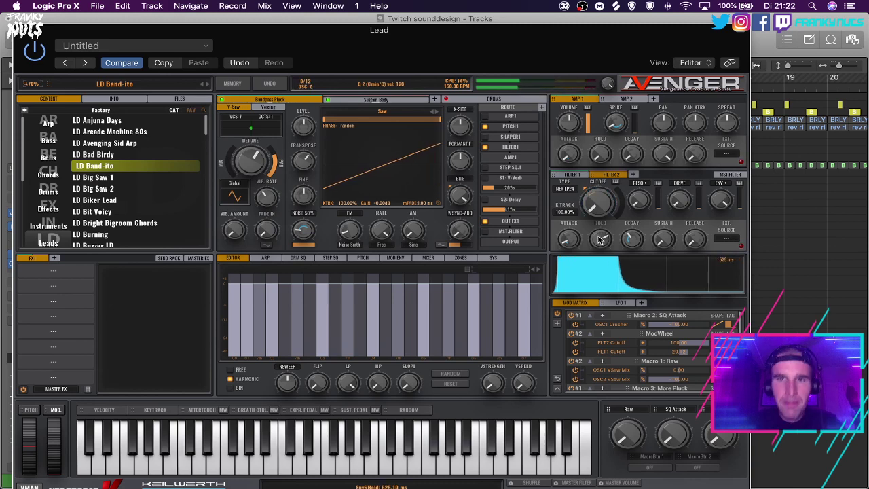
left_click(129, 45)
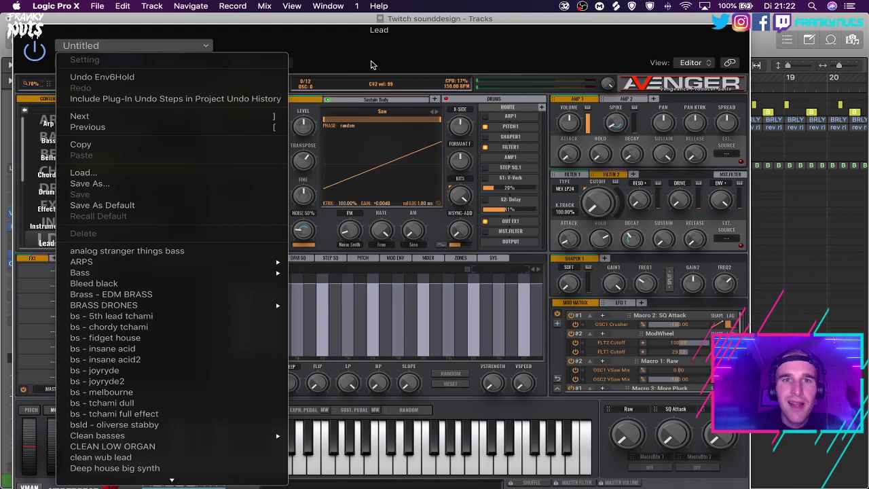
left_click(372, 61)
Add a third oscillator with the Noise shape in Avenger, route it through Filter 2 and close the synth window.
left_click(433, 98)
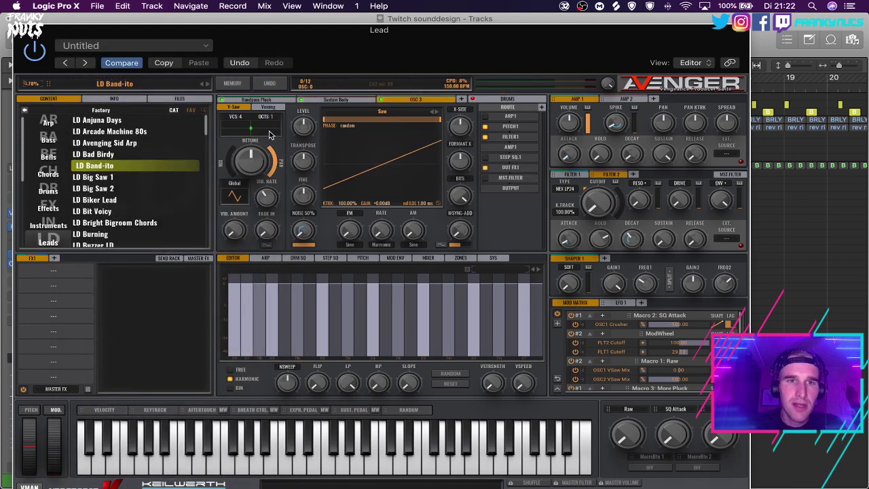
left_click(394, 159)
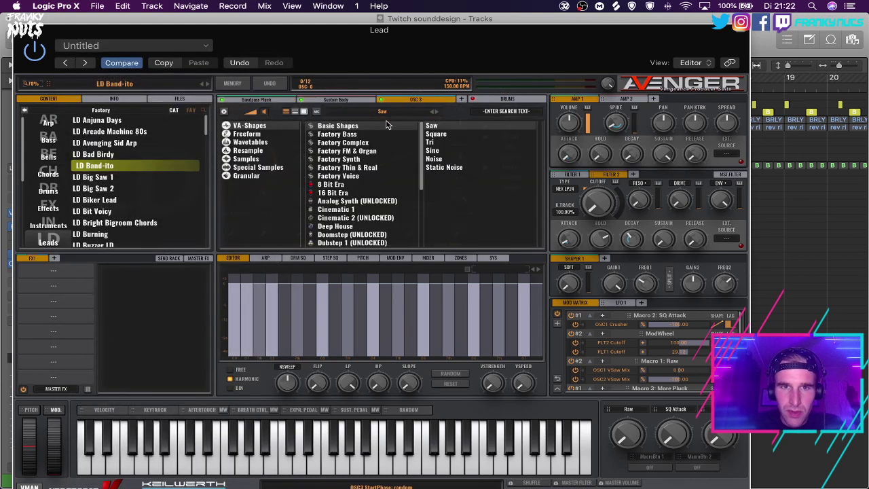
left_click(435, 159)
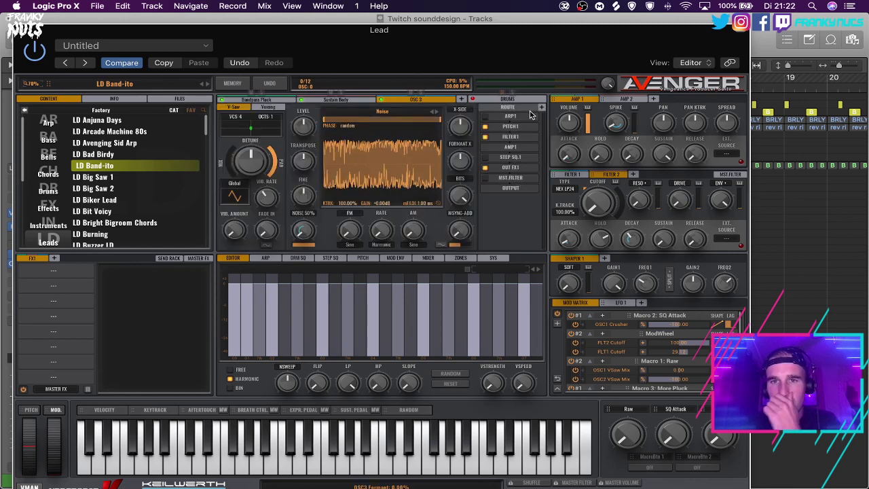
left_click(541, 108)
left_click(510, 136)
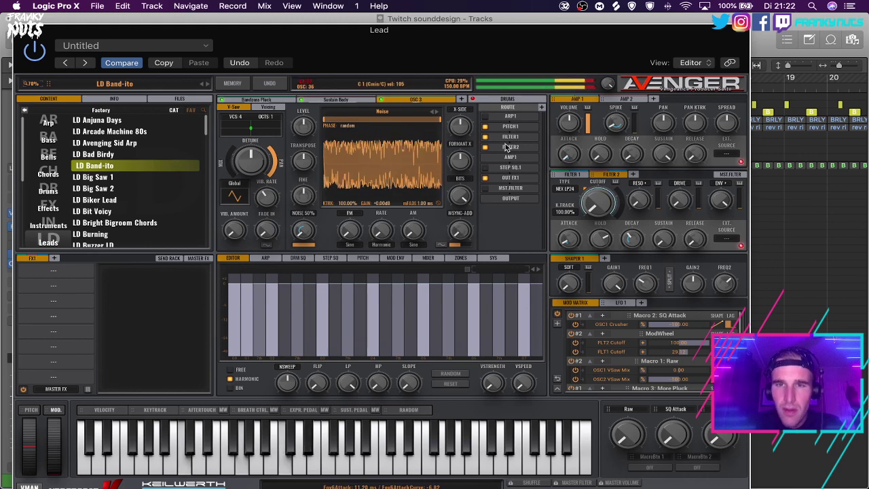
left_click(20, 30)
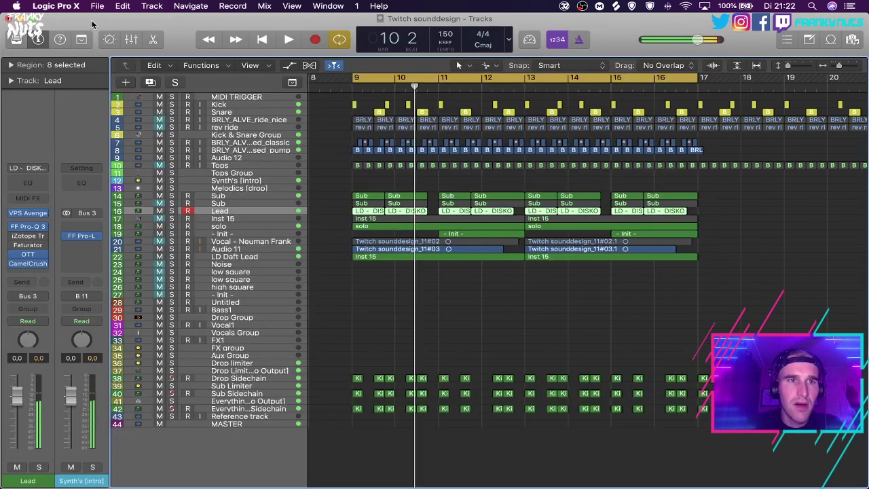
Switch to Chrome, quit it and return to Logic Pro X.
mouse_move(231, 476)
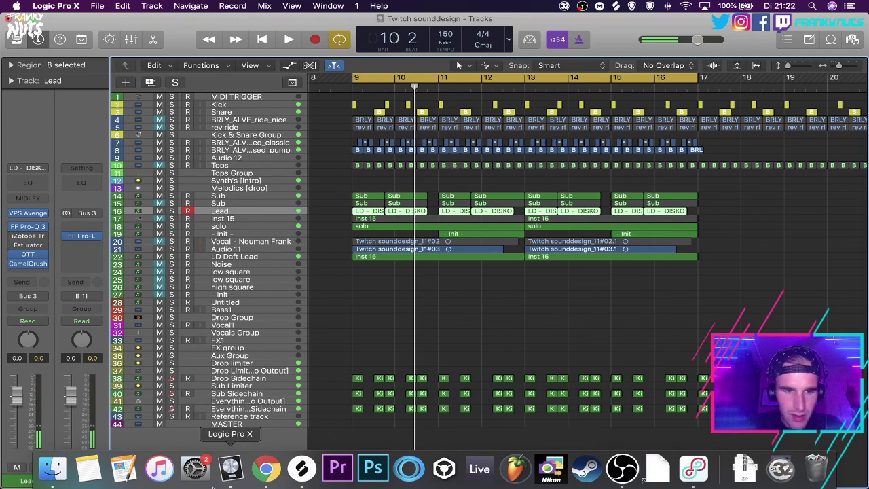
left_click(271, 466)
right_click(270, 466)
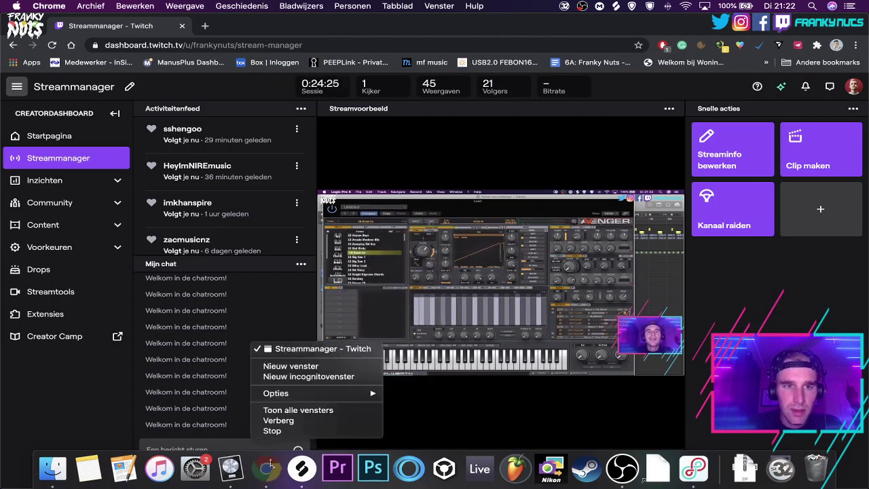
left_click(281, 433)
left_click(239, 467)
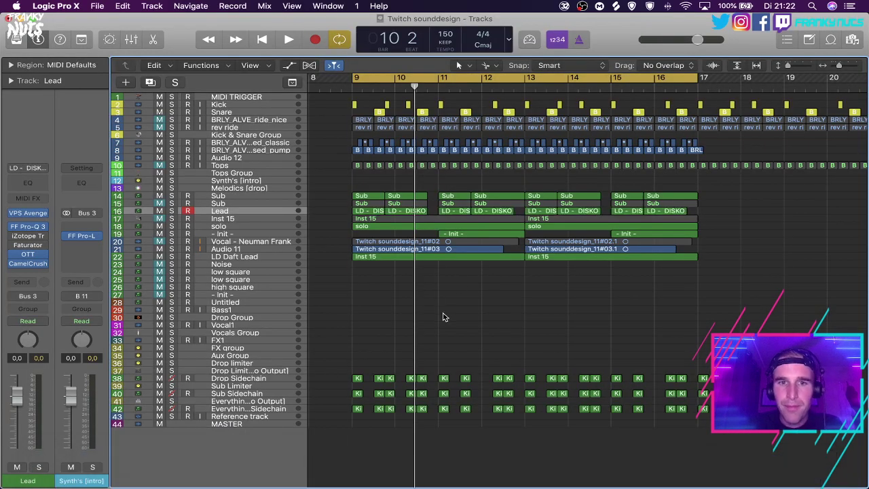
Play back part of the looped drop around bars 10 and 11.
key("space")
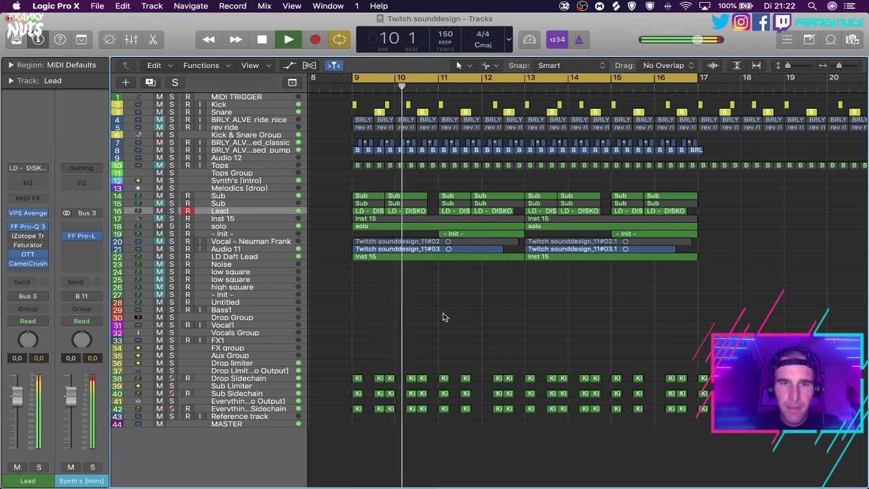
scroll(443, 317, "up", 2)
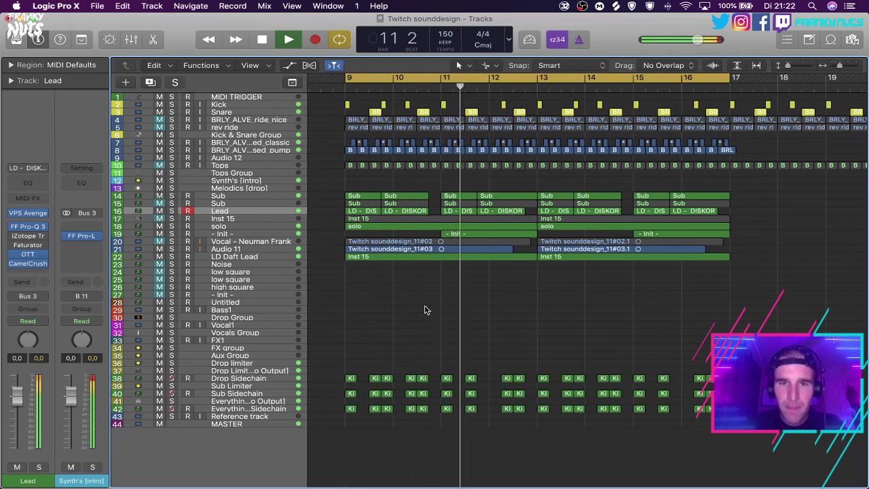
key("space")
Delete the ride_nice, rev ride, Tops, Inst 15, Neuman vocal, low and high square, lower Init and Untitled tracks together with their regions.
left_click(254, 220)
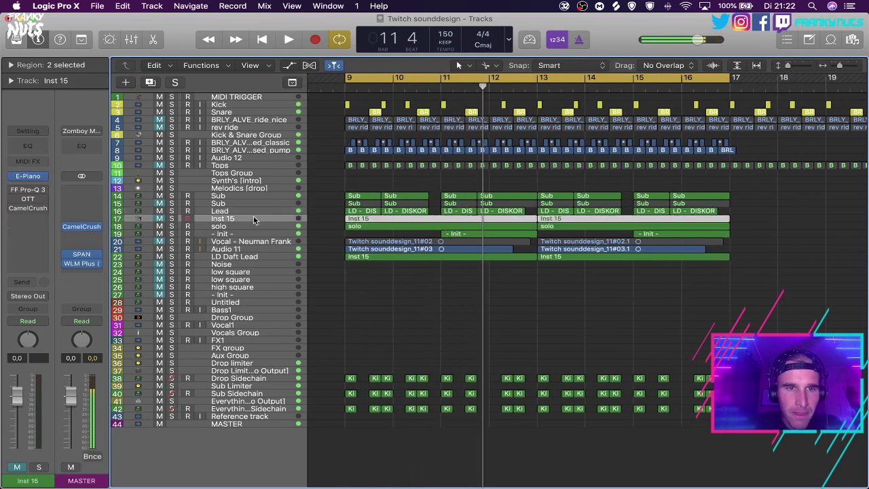
left_click(247, 243, "super")
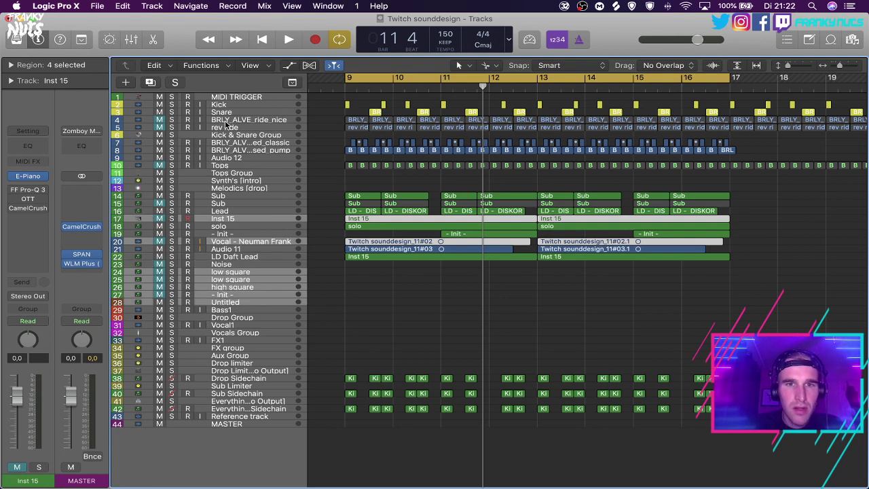
left_click(222, 166, "shift")
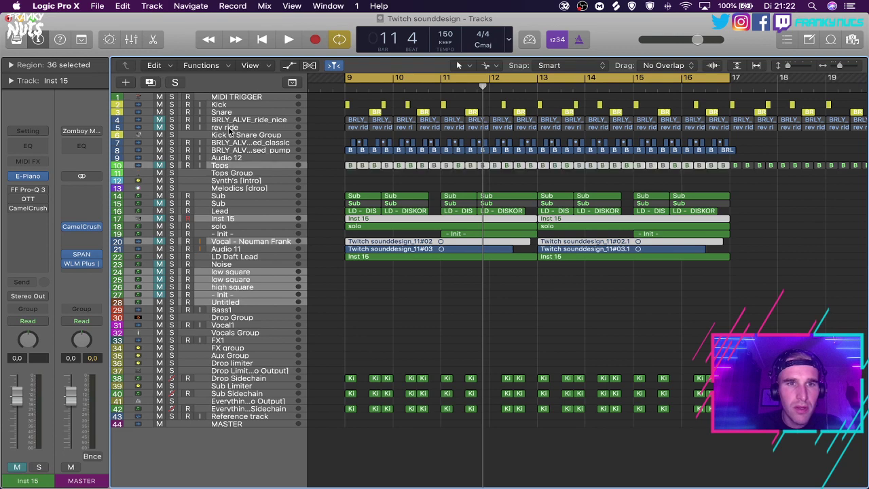
left_click(230, 127, "shift")
left_click(228, 113, "shift")
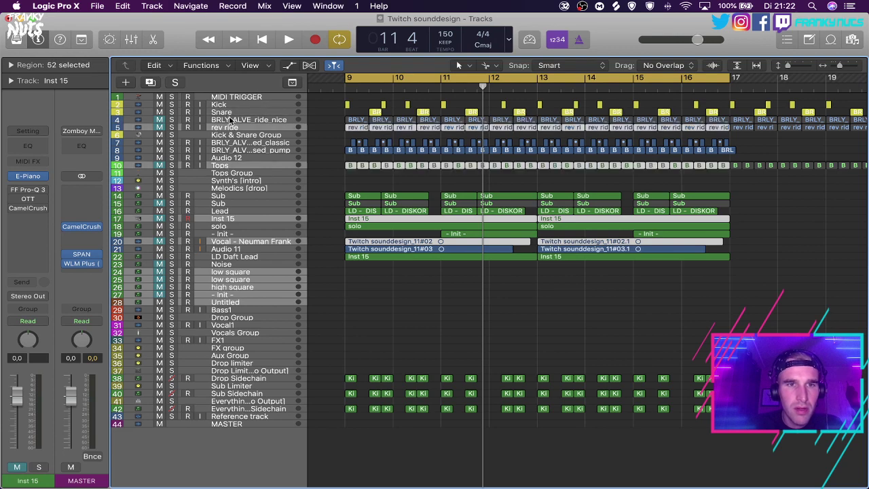
left_click(231, 119, "shift")
right_click(230, 119)
left_click(262, 197)
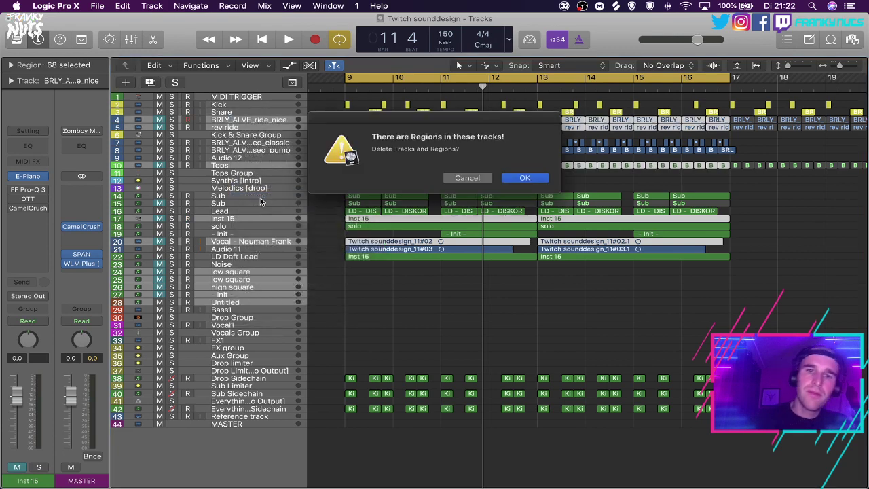
key("Return")
Play back the looped drop from bar 9 with the remaining tracks and save the project.
key("space")
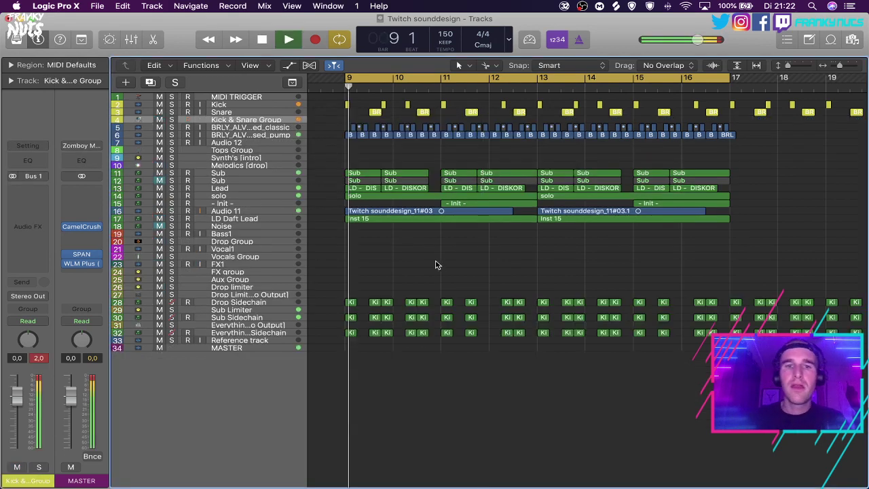
scroll(437, 265, "up", 5)
scroll(436, 264, "down", 3)
scroll(436, 265, "down", 3)
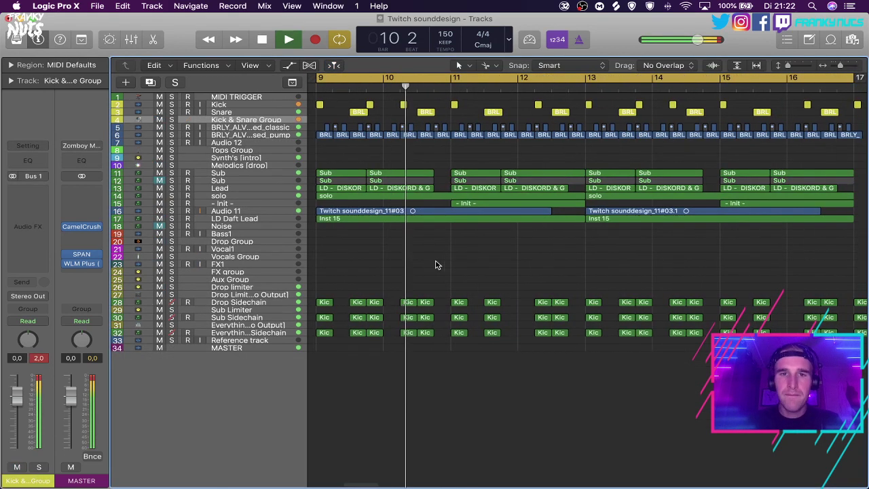
scroll(477, 260, "down", 5)
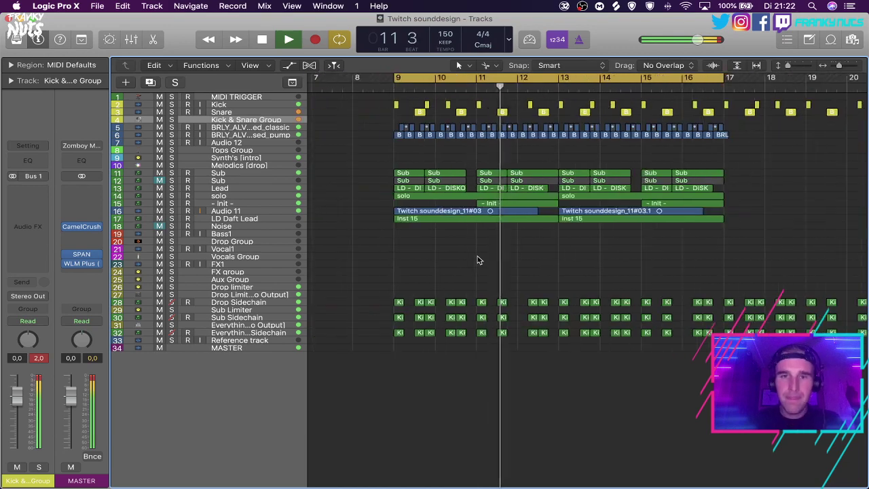
scroll(477, 260, "up", 3)
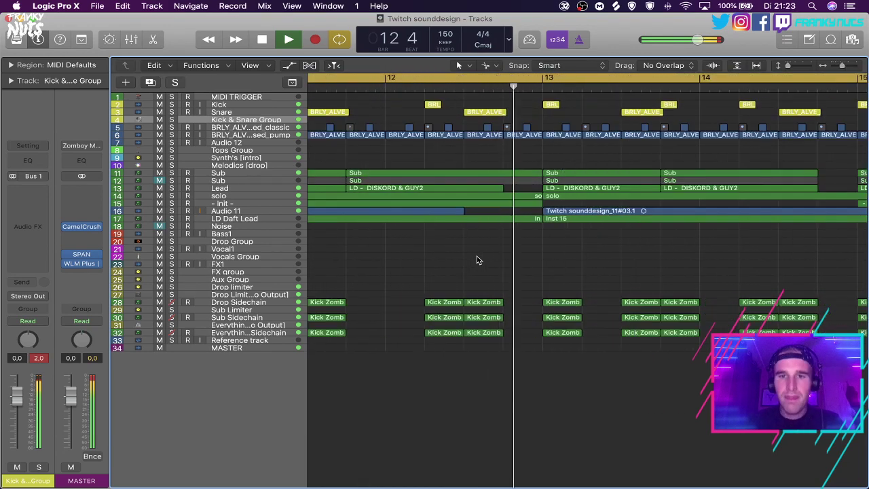
scroll(476, 259, "down", 5)
scroll(474, 260, "down", 2)
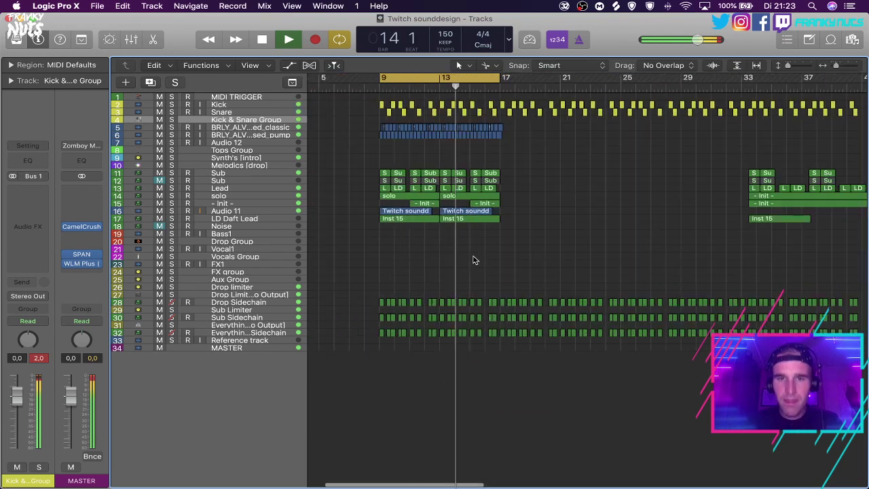
key("super+s")
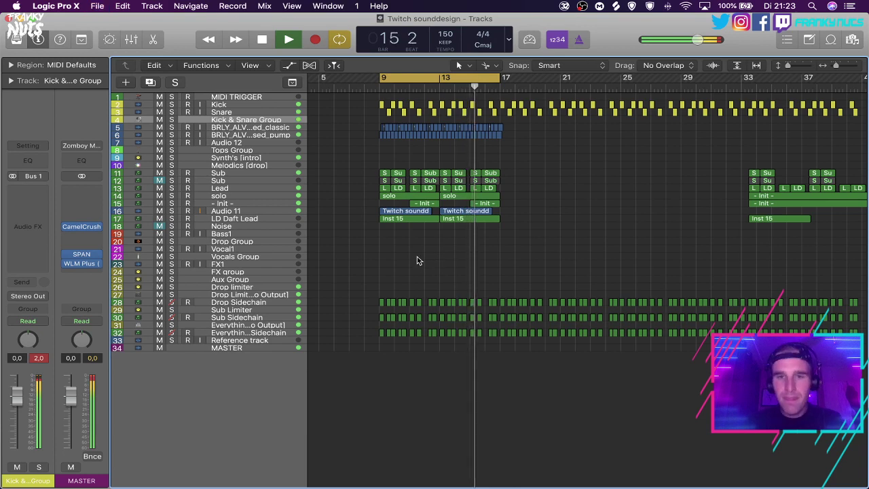
Select the Audio 11 track, clear the region selection and stop playback.
left_click(255, 212)
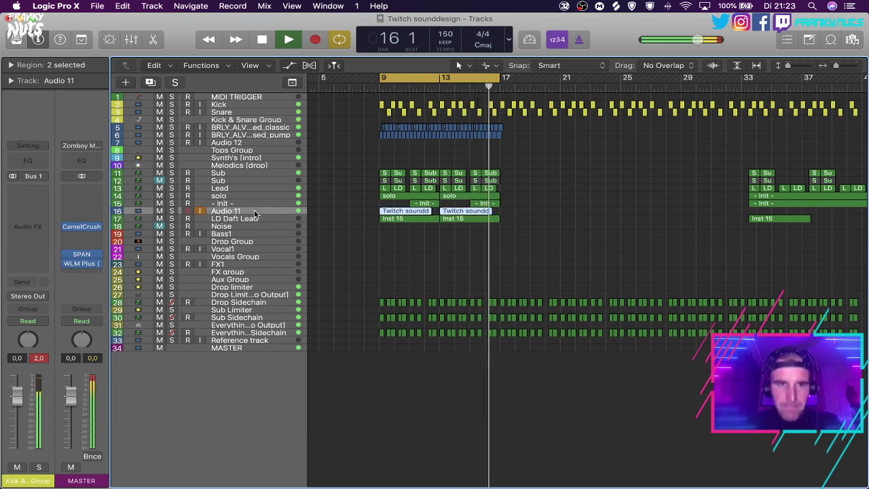
left_click(421, 244)
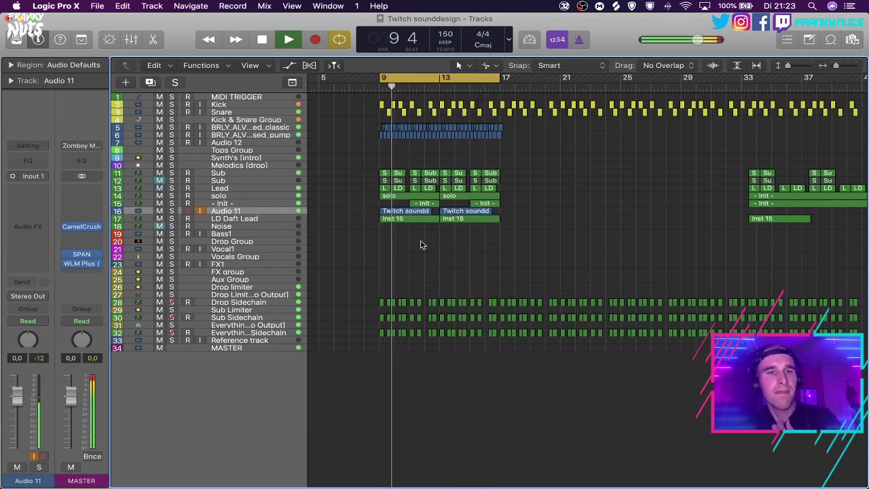
scroll(421, 243, "left", 2)
key("space")
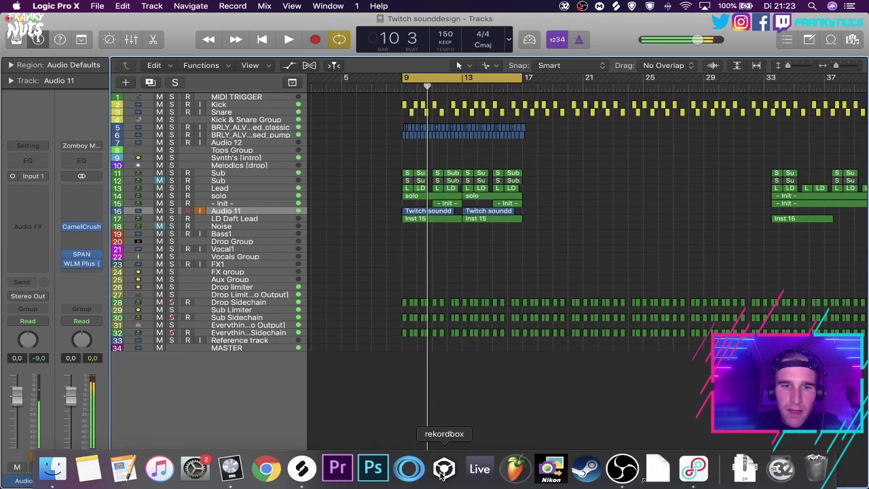
Open the first Sub region in the Piano Roll, check the pitch of its note and close the editor.
key("super+Right")
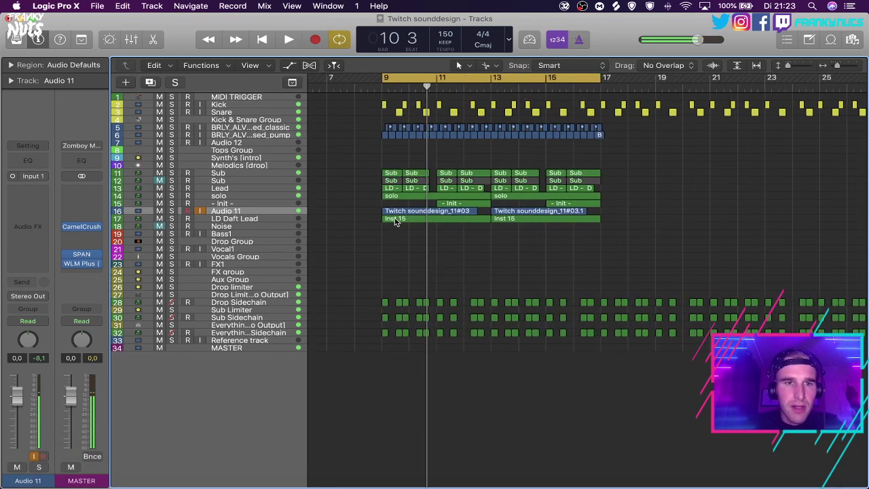
left_click(395, 220)
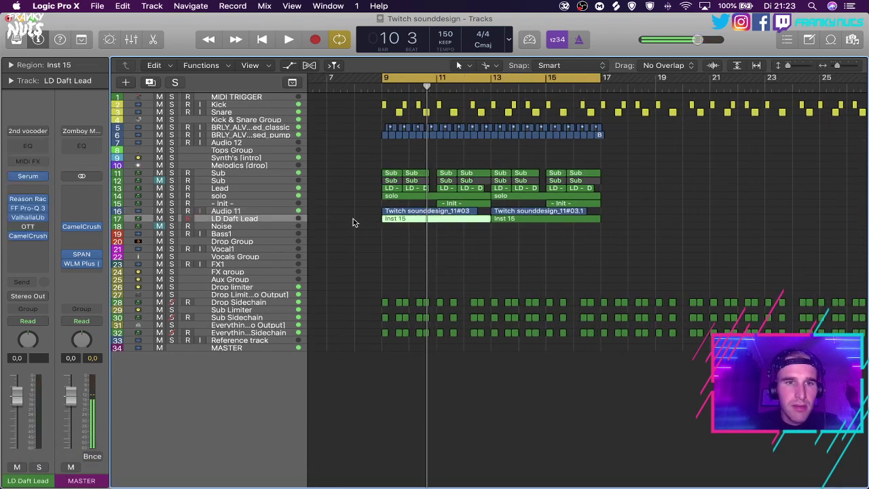
left_click(272, 173)
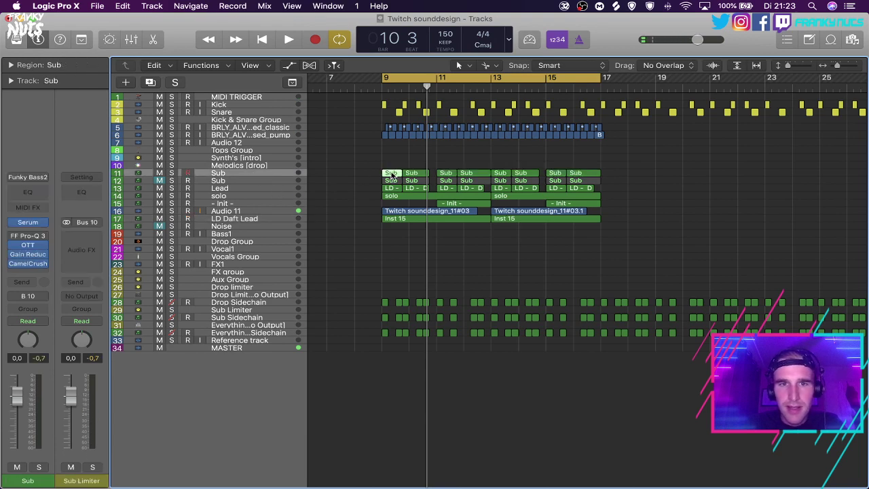
double_click(392, 175)
left_click(394, 376)
scroll(405, 375, "left", 5)
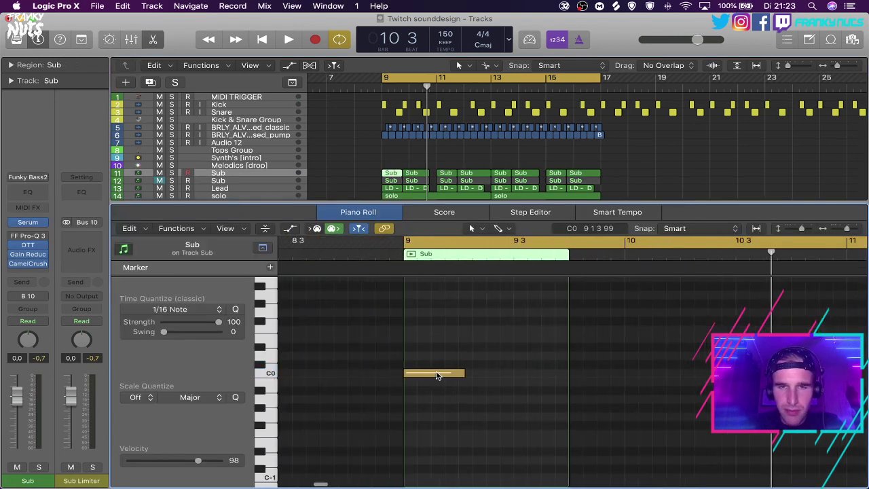
left_click(437, 376)
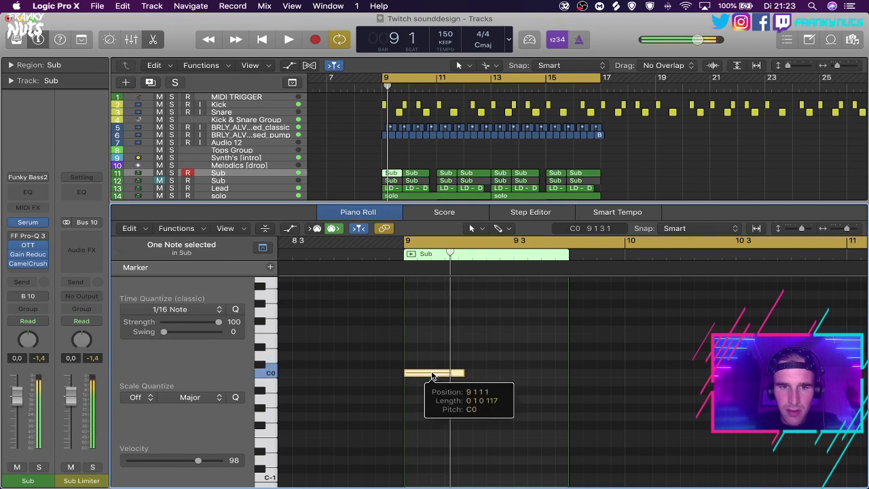
key("e")
Switch to Splice and search the sample library for "funk".
left_click(301, 466)
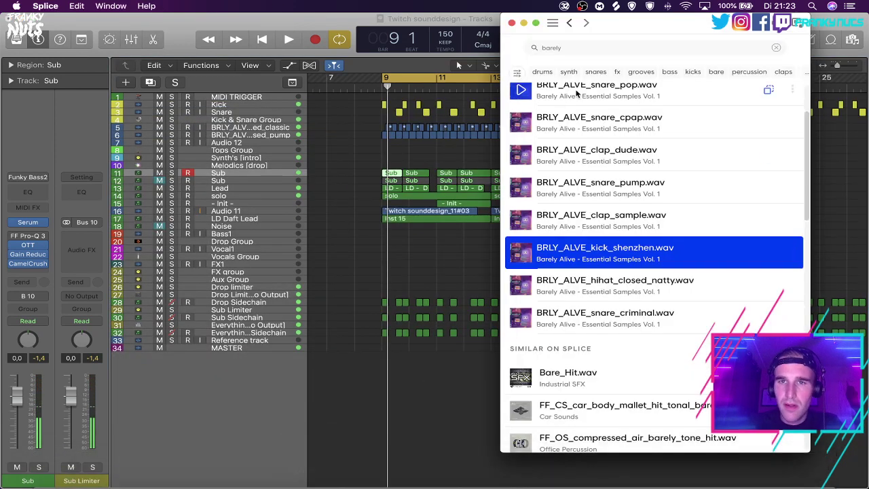
double_click(575, 51)
key("BackSpace")
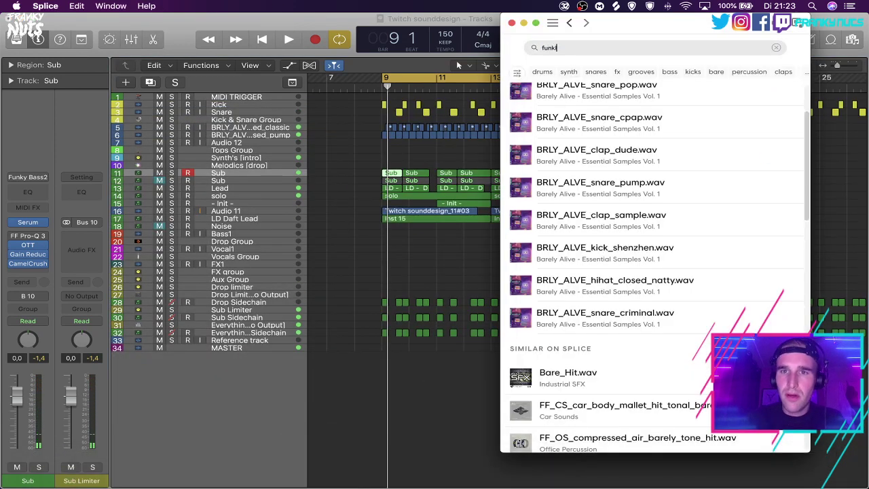
type("funkl")
key("BackSpace")
left_click(552, 23)
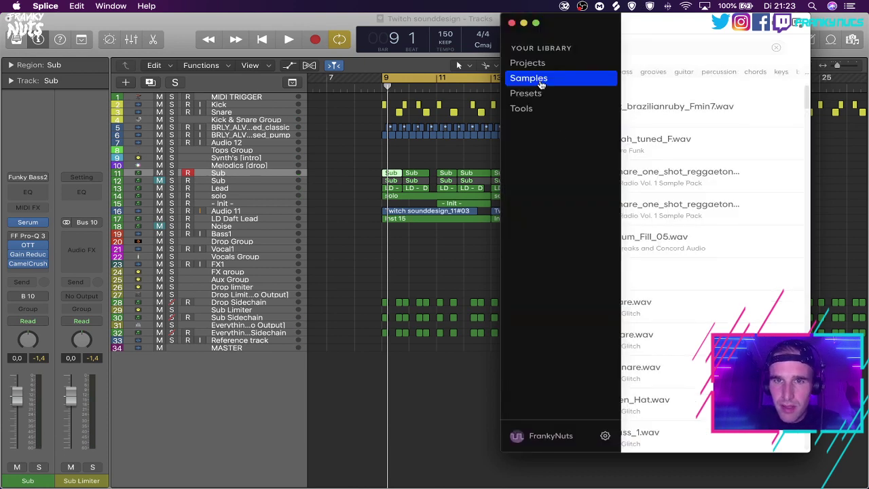
left_click(541, 82)
key("Return")
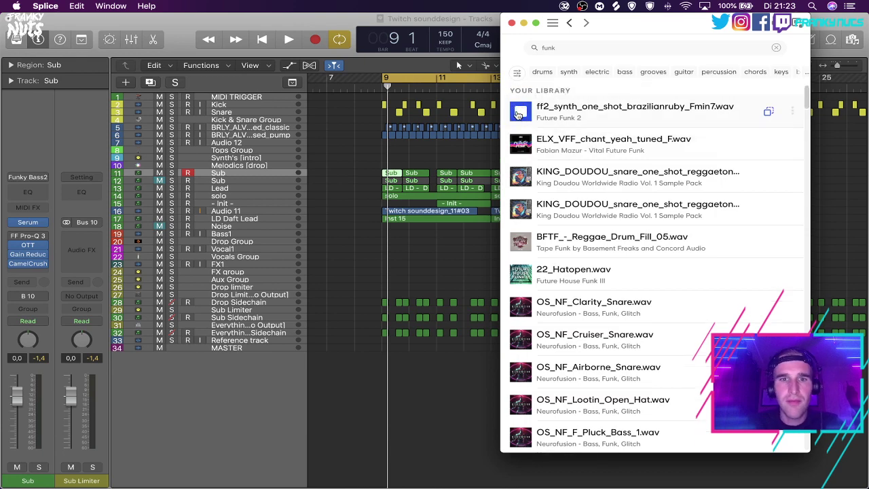
Return to the funk results in Splice and audition the Talkbox Funk and Immaculate Ultra Funk vocal samples.
left_click(364, 227)
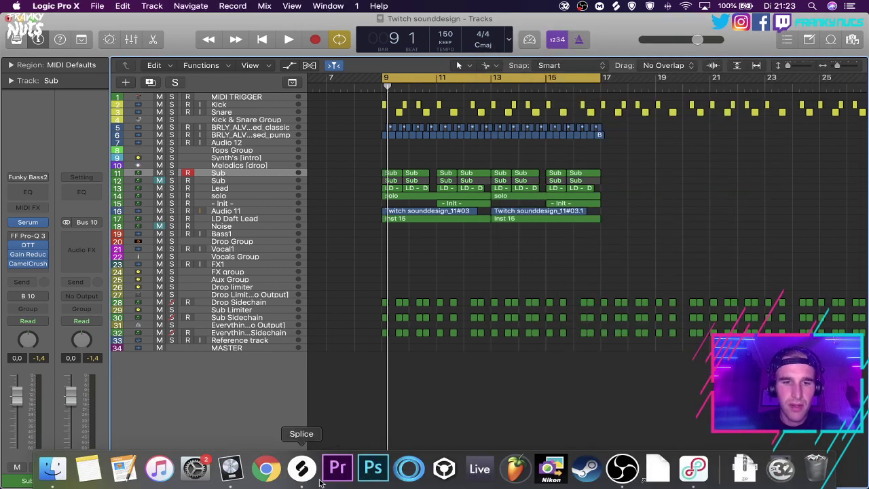
left_click(301, 477)
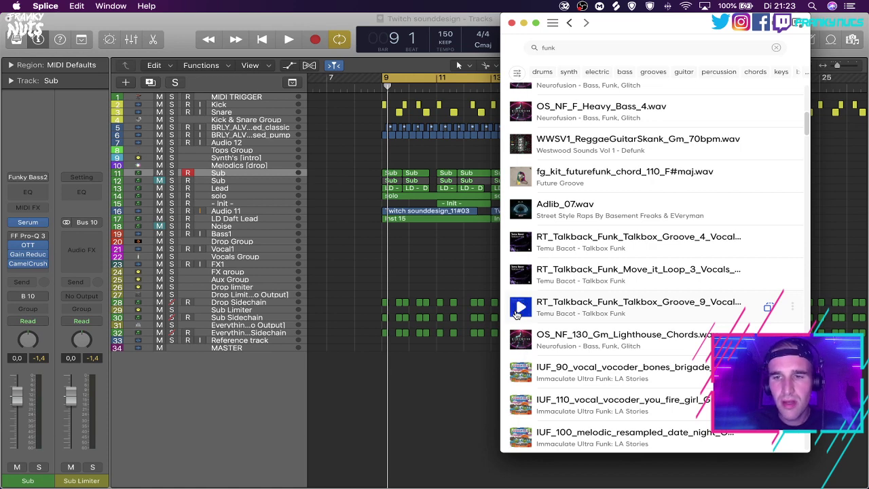
scroll(518, 311, "up", 1)
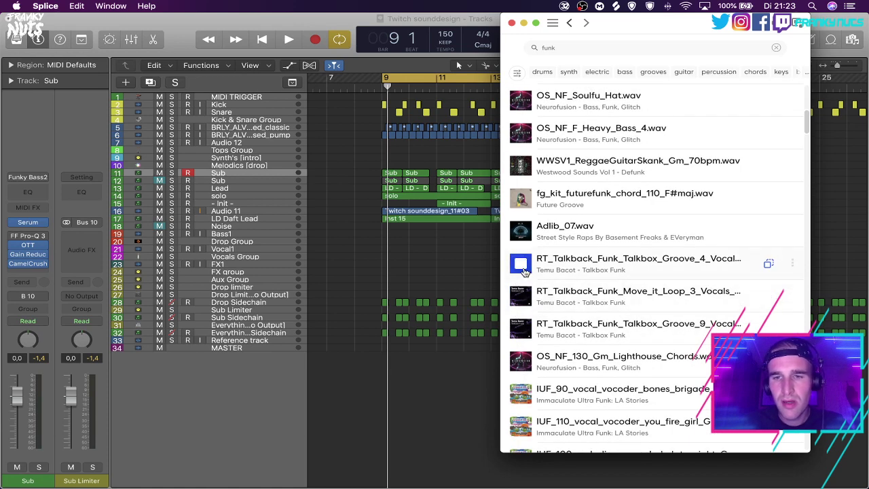
left_click_drag(582, 259, 574, 277)
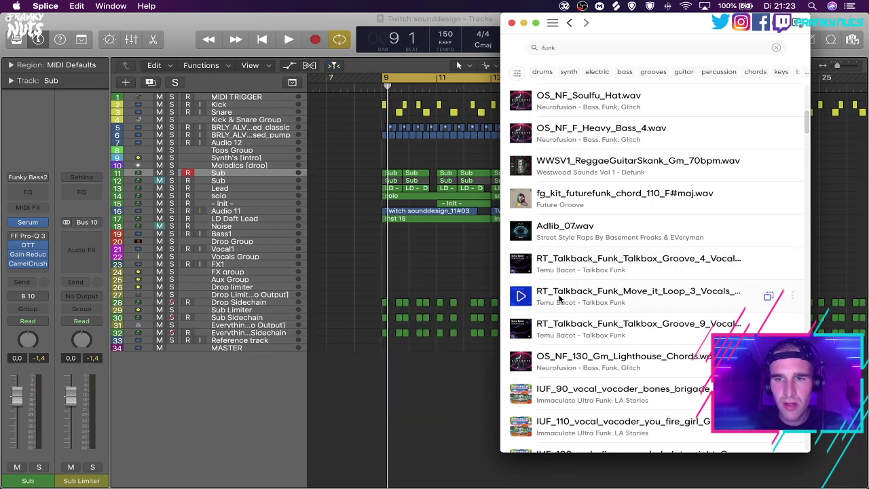
left_click_drag(576, 293, 557, 326)
scroll(519, 369, "down", 5)
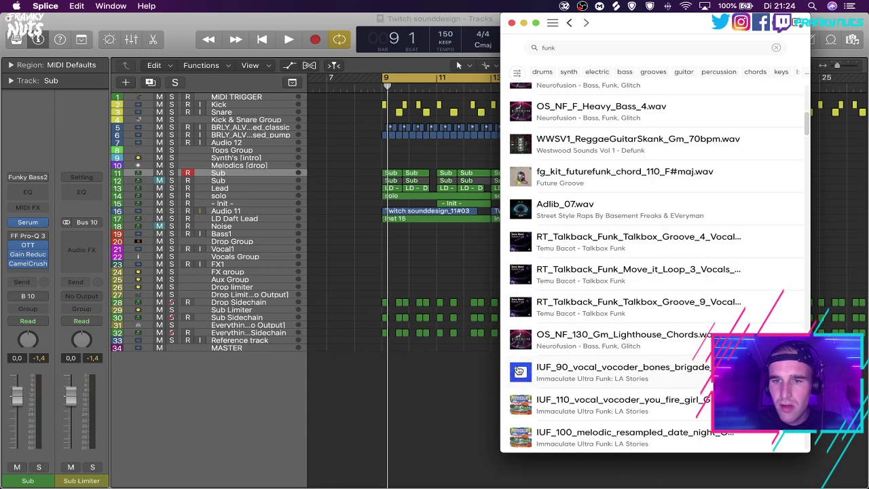
scroll(521, 344, "down", 4)
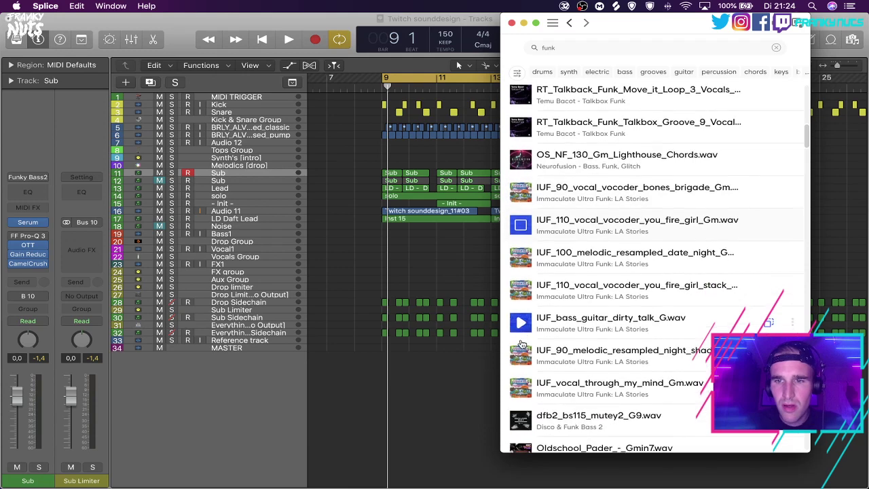
Audition the following bass, melodic and Nudisco & Funk samples in the results, including FL_NDF_115_Bb_RGUITAR_01.wav.
scroll(521, 344, "down", 2)
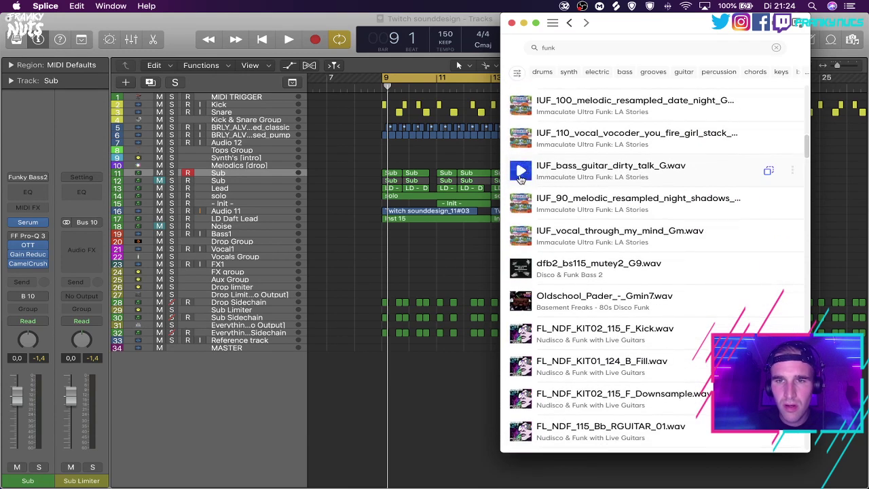
scroll(521, 178, "down", 1)
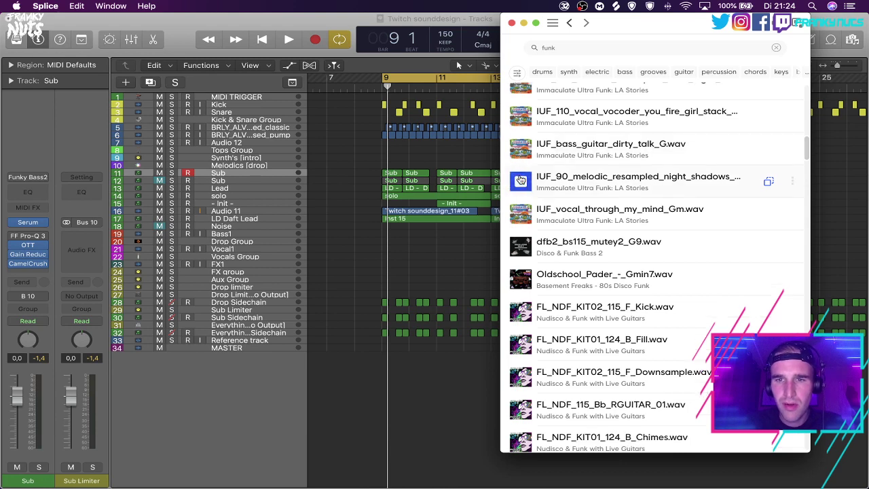
scroll(521, 178, "down", 1)
left_click(520, 179)
scroll(521, 178, "down", 3)
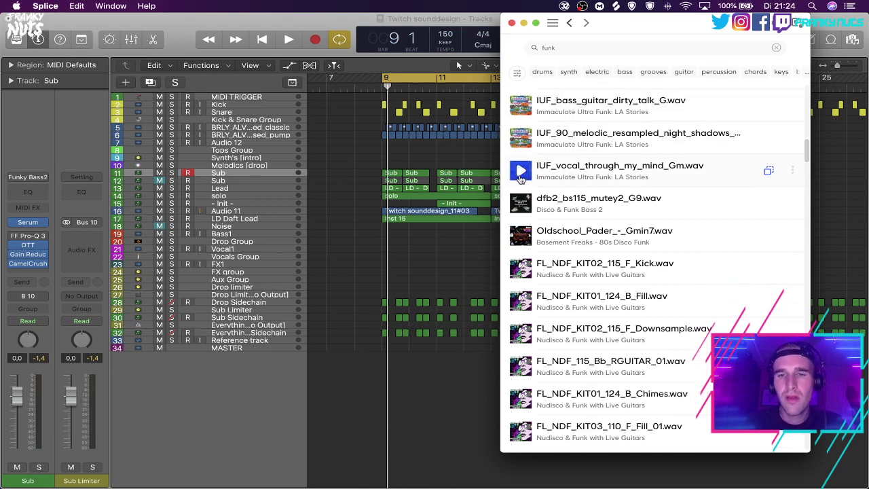
scroll(521, 179, "down", 3)
key("Down")
key("Down")
key("Down")
key("Down")
key("Down")
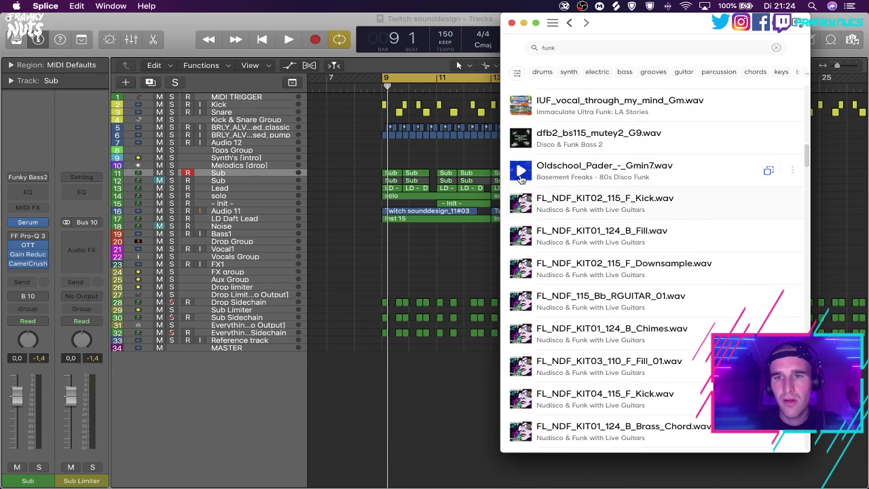
scroll(521, 179, "up", 1)
key("Up")
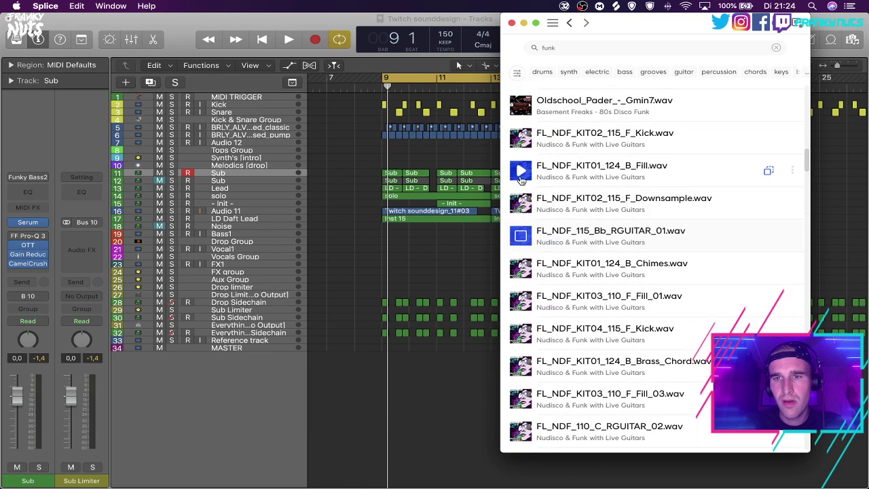
Play the drop briefly in Logic Pro and add FL_NDF_115_Bb_RGUITAR_01.wav from Splice on a new track at bar 9.
left_click(452, 262)
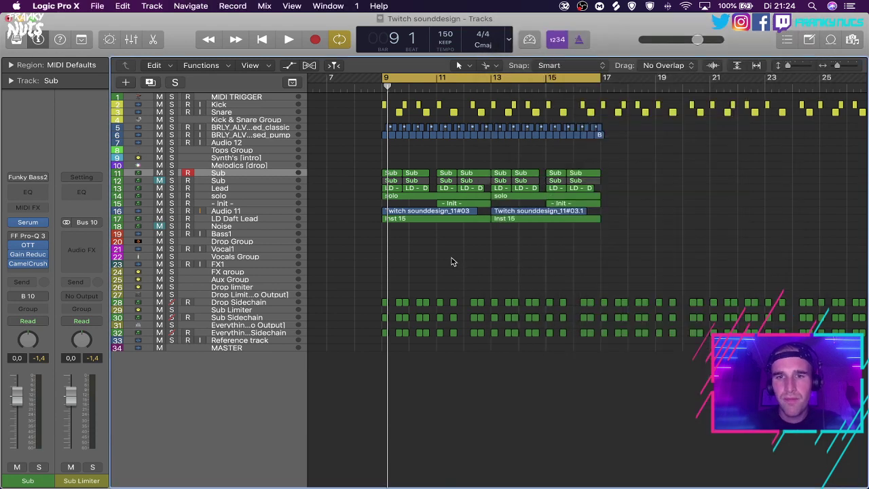
key("space")
mouse_move(373, 484)
left_click(301, 474)
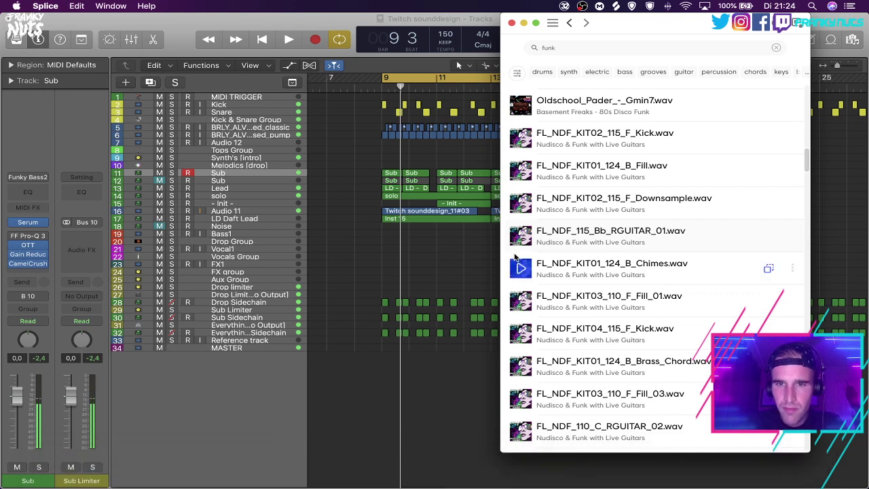
left_click_drag(518, 236, 418, 359)
left_click(302, 469)
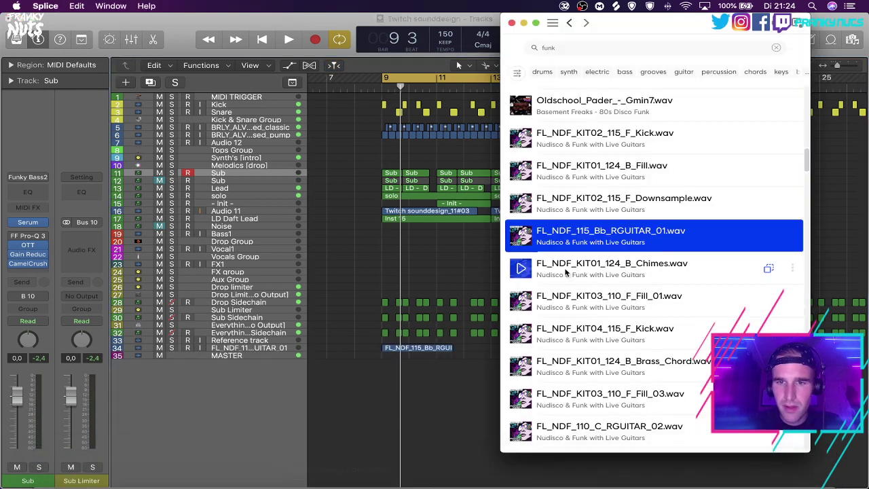
left_click(431, 368)
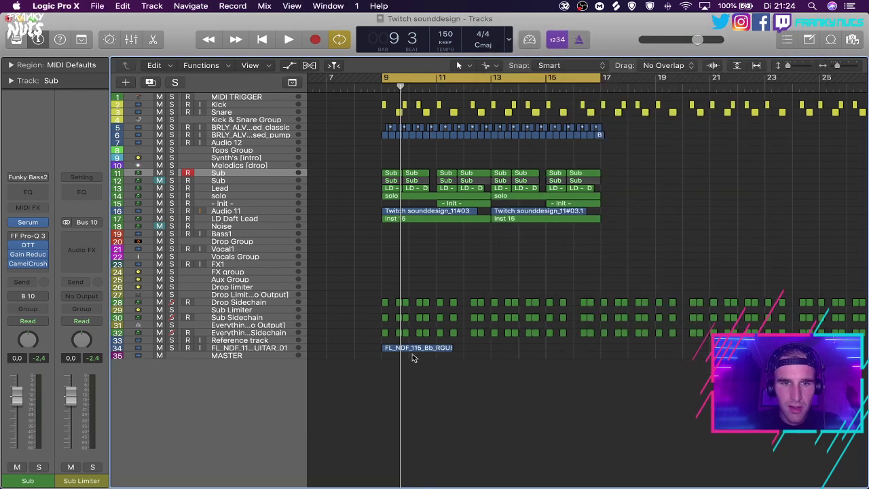
Move the imported guitar region one beat later than bar 9 and play it back with its track soloed.
left_click(410, 348)
key("a")
key("super+Right")
key("super+Right")
key("super+Right")
key("super+Right")
key("space")
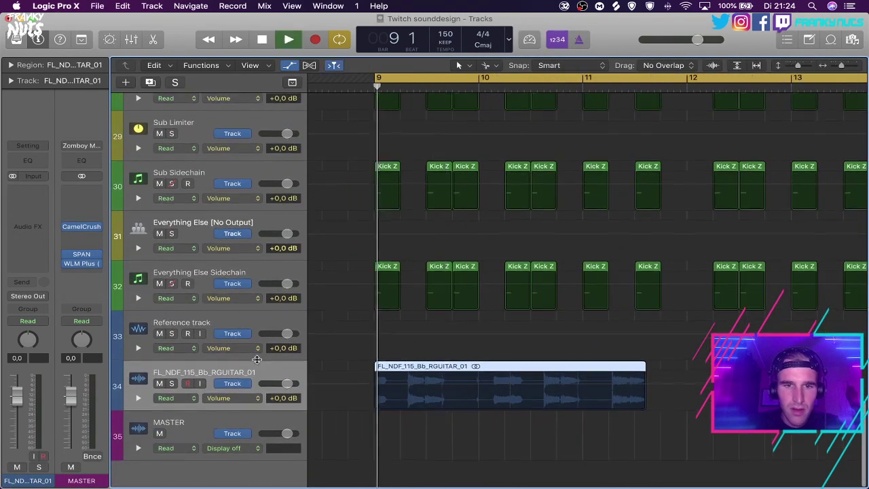
left_click_drag(421, 368, 447, 366)
left_click(172, 384)
key("space")
key("space")
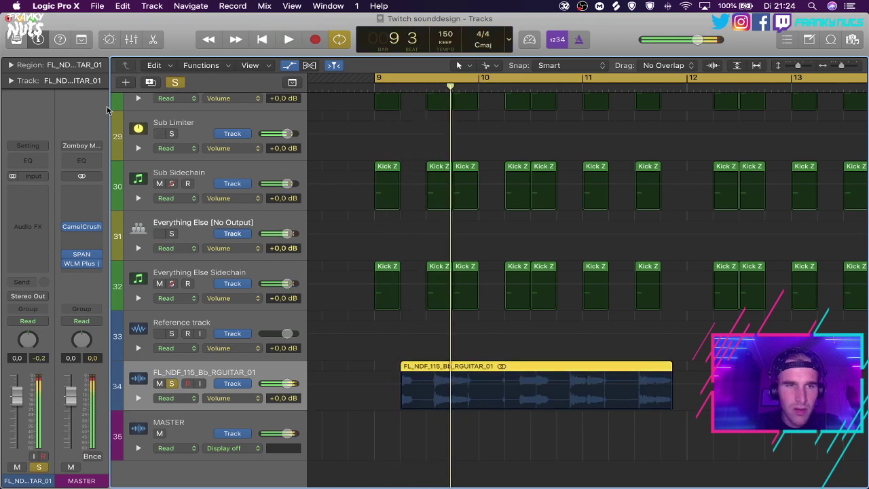
Show the region parameters and the Flex controls for the tracks, and delete the imported guitar region.
left_click(12, 65)
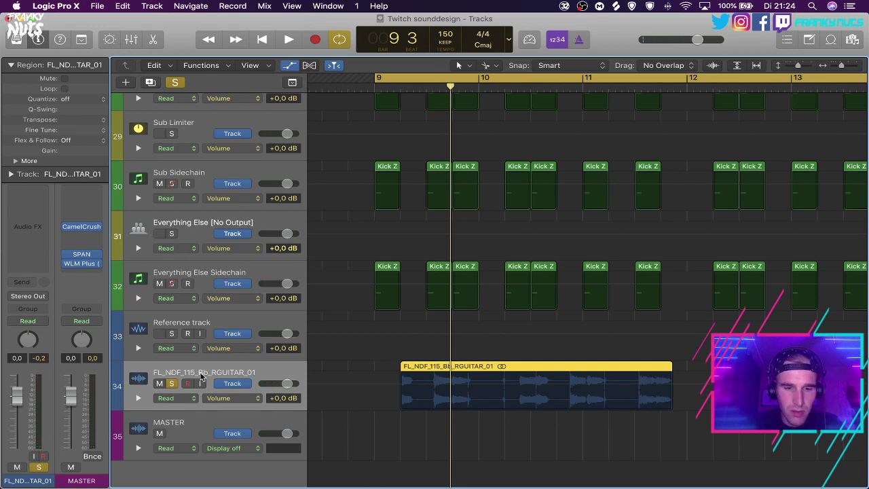
key("super+f")
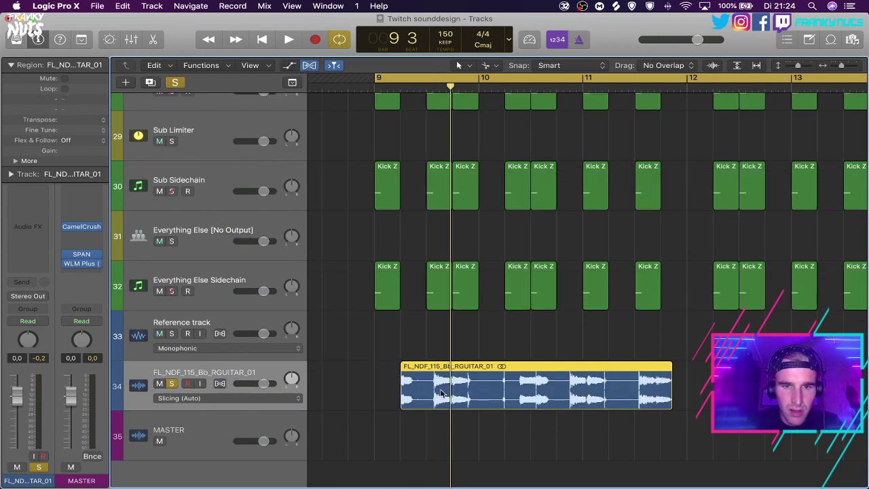
key("Delete")
Create a new audio track and place FL_NDF_115_Bb_RGUITAR_01.wav from Splice on it at bar 9.
left_click(143, 6)
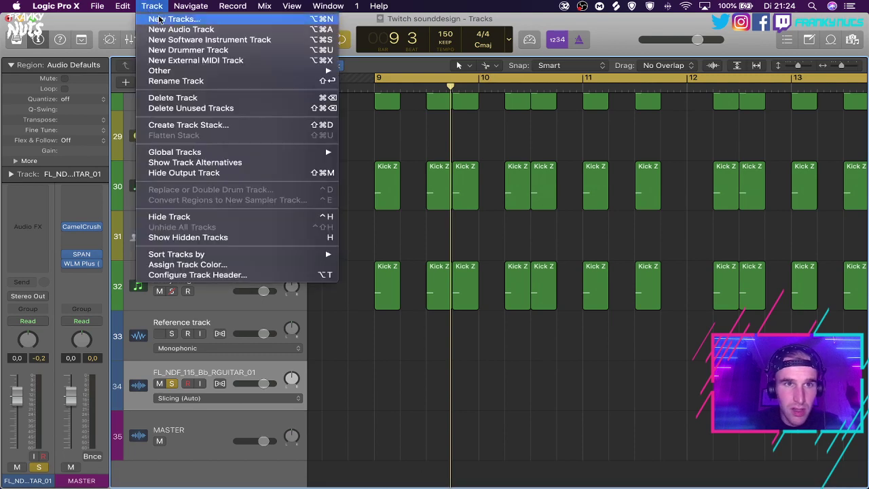
left_click(163, 29)
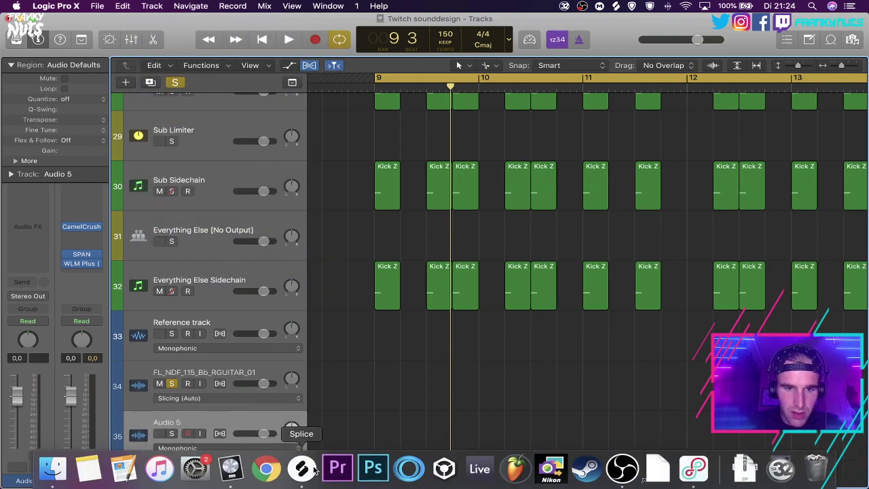
left_click(315, 470)
left_click_drag(563, 238, 400, 387)
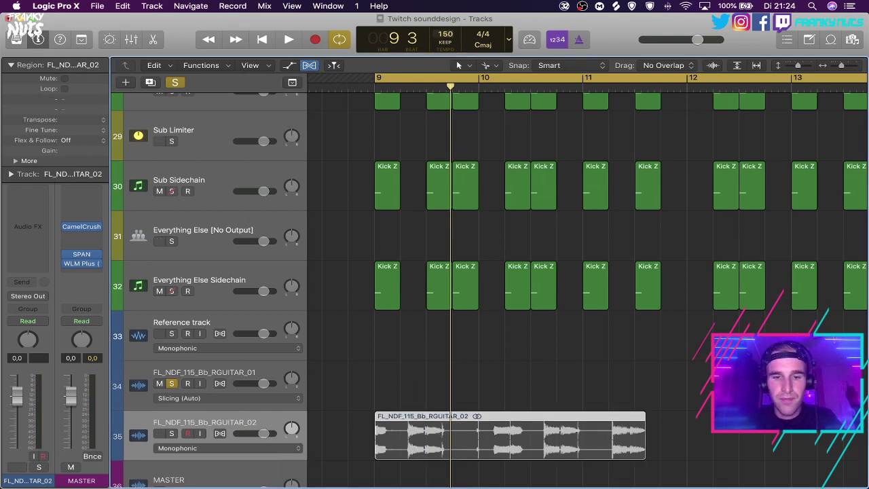
Enable Flex with Slicing (Auto) on the new guitar track, and unsolo the first guitar track to hear the full drop.
left_click(219, 433)
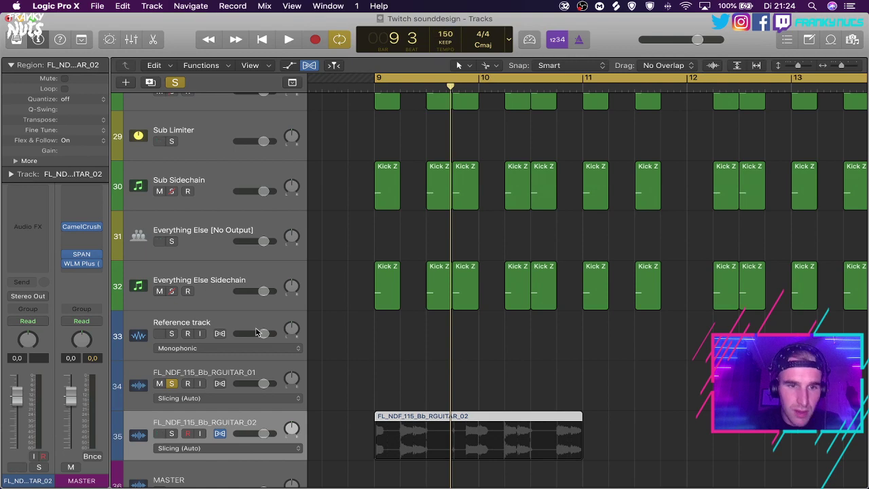
left_click(172, 384)
key("space")
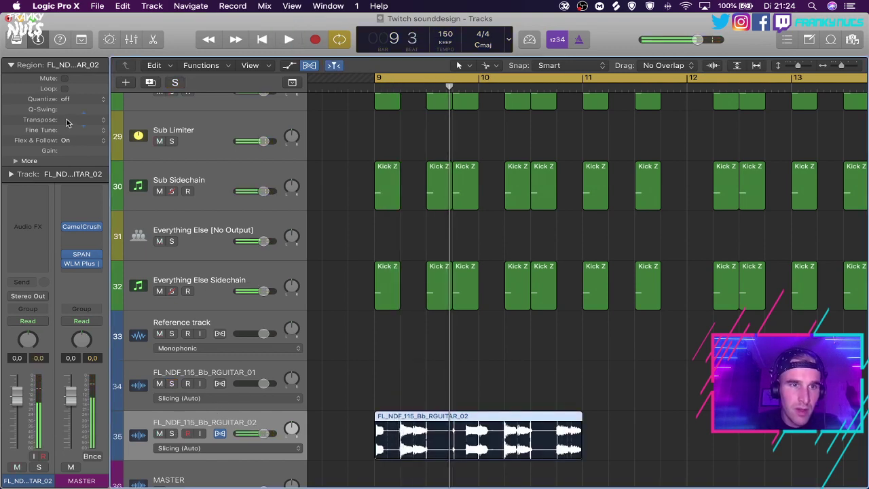
Transpose the guitar region to +2 and play it back with the drop.
key("space")
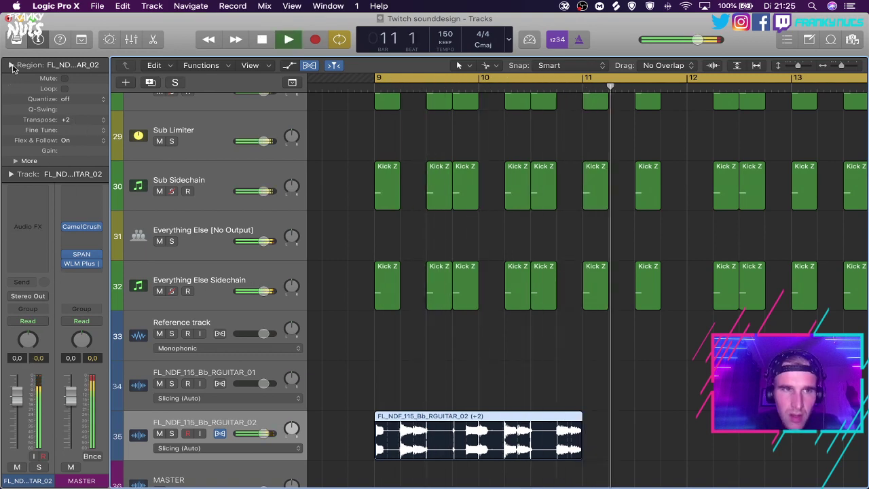
left_click(11, 66)
key("space")
Load the Guy arthur glitch channel strip setting with its Little Alt and Waves Tune plug-ins bypassed, and play the guitar track soloed.
left_click(30, 146)
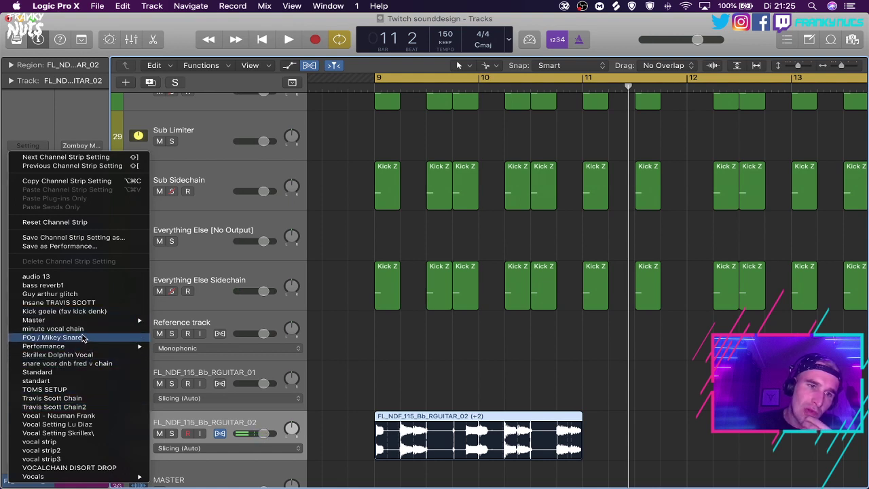
left_click(75, 294)
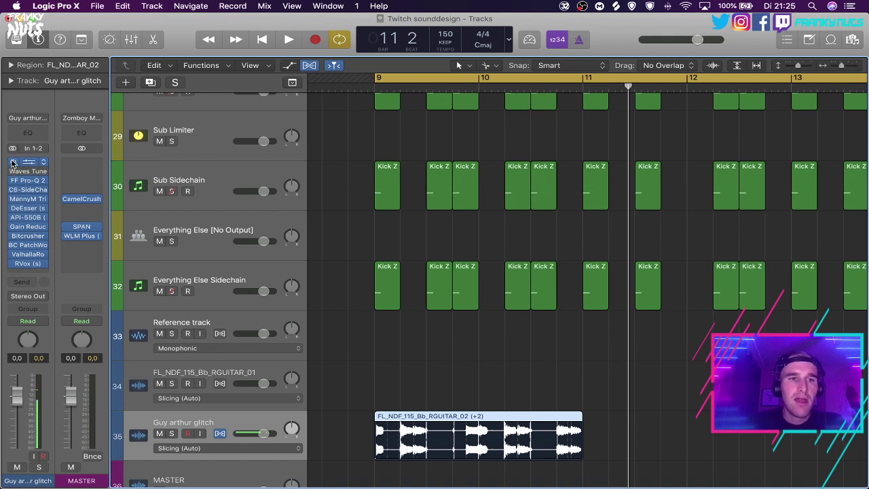
key("space")
left_click(172, 433)
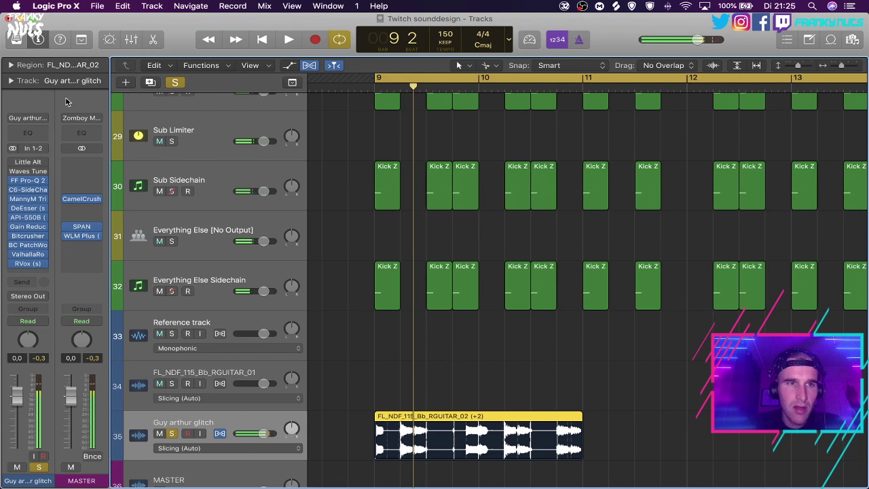
Try transposing the guitar region to +7 and +9, playing back each setting.
left_click(10, 65)
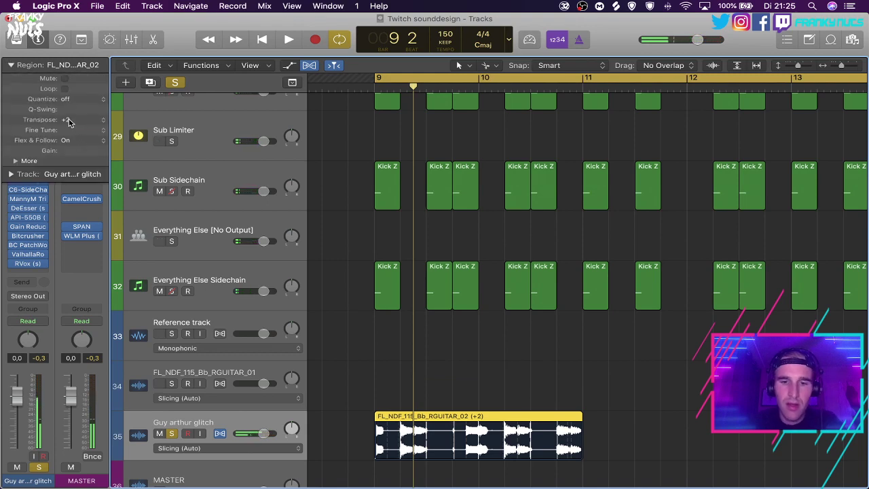
key("space")
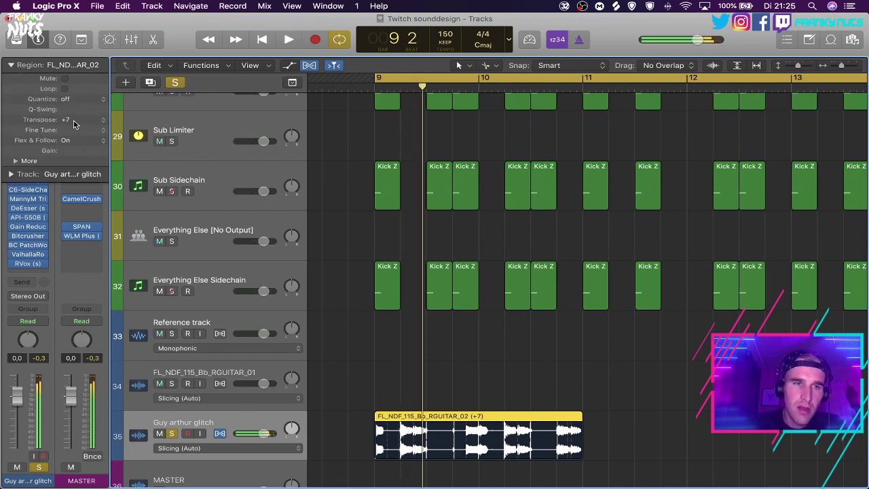
double_click(73, 120)
type("9")
key("Return")
key("space")
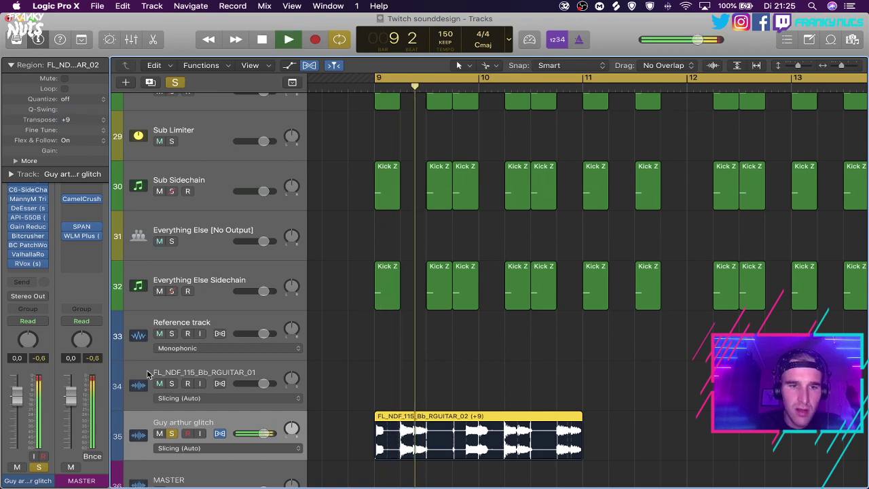
key("space")
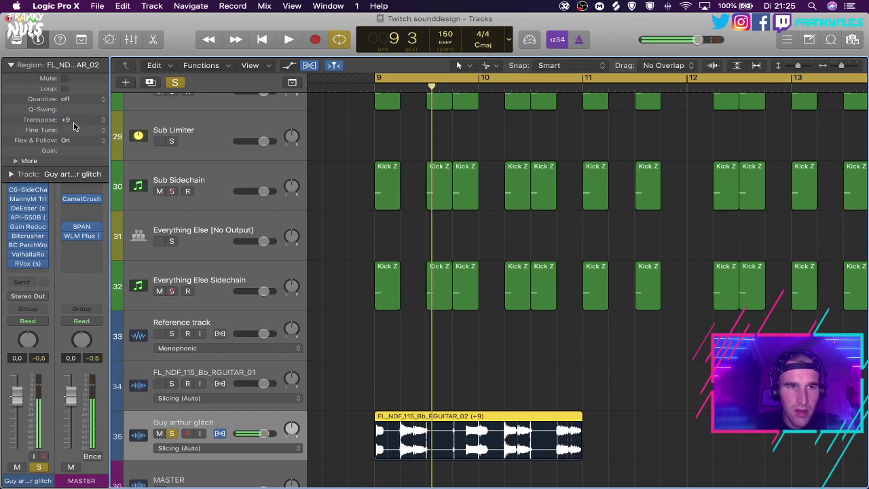
Transpose the guitar region to -3, unsolo its track to hear it in the drop, and lower the transposition to -4.
key("space")
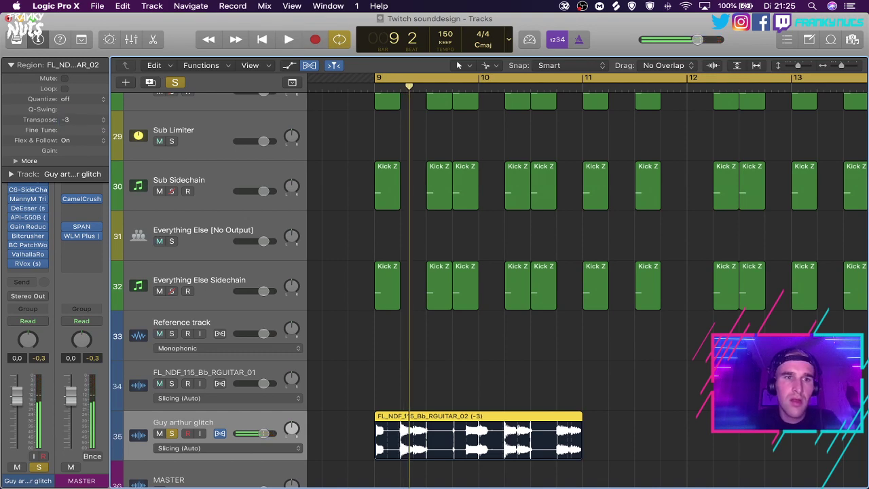
key("space")
left_click(333, 416)
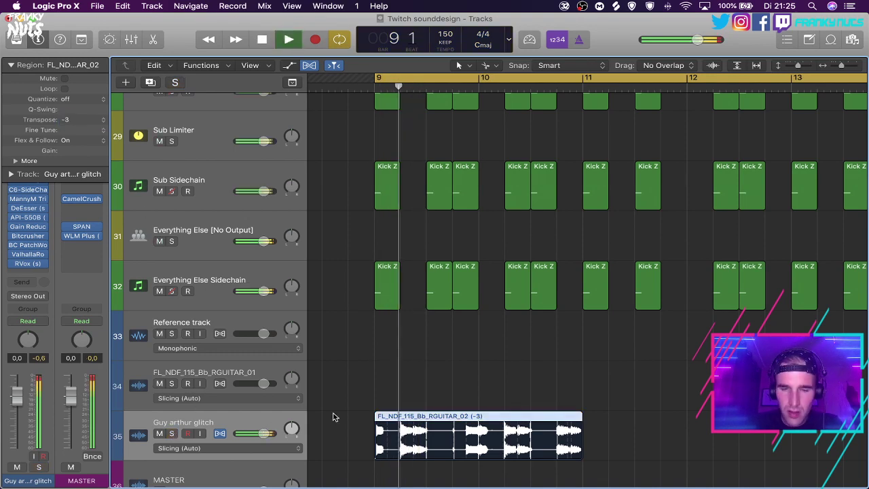
key("space")
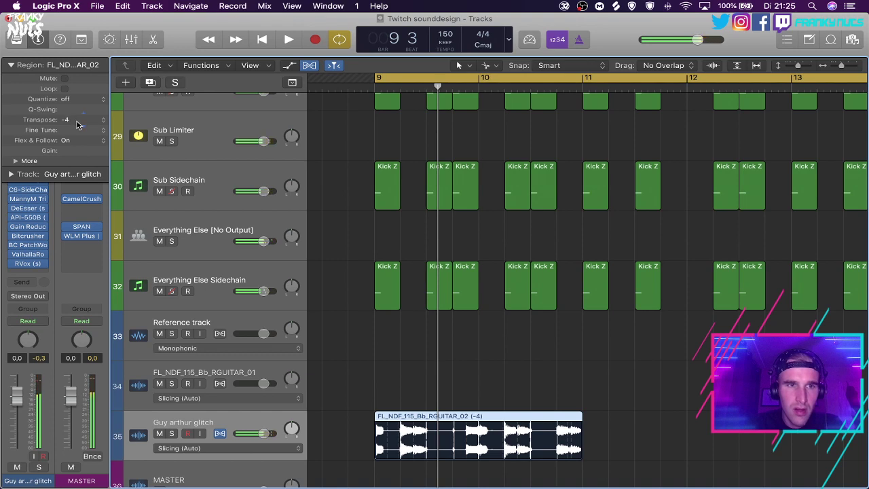
Try transposing the guitar region to -3, +2 and +4, playing each setting back with the drop.
key("space")
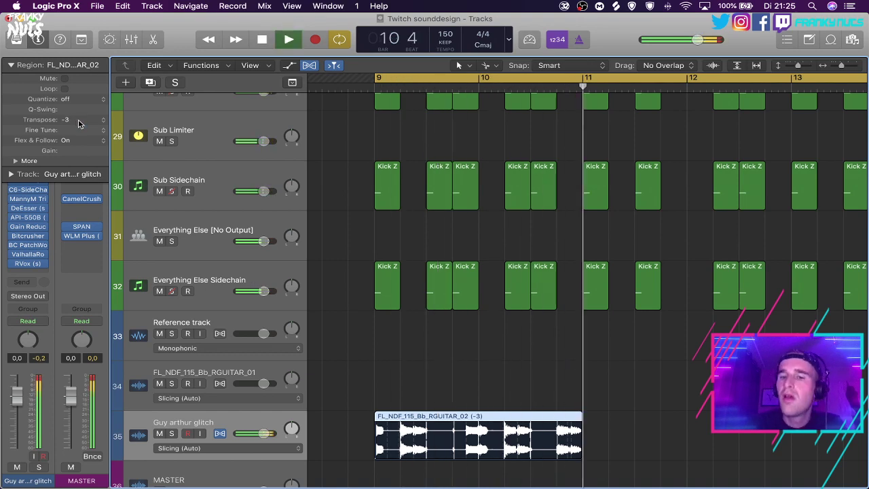
key("space")
key("Return")
key("space")
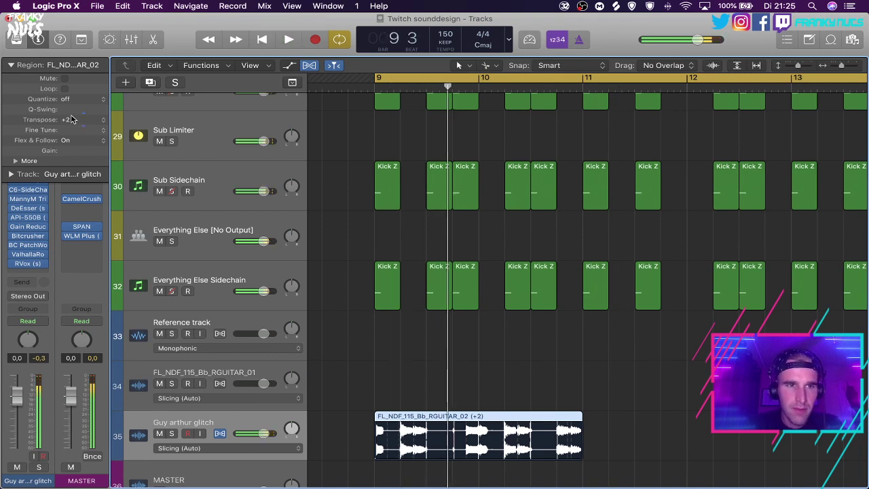
key("space")
key("space")
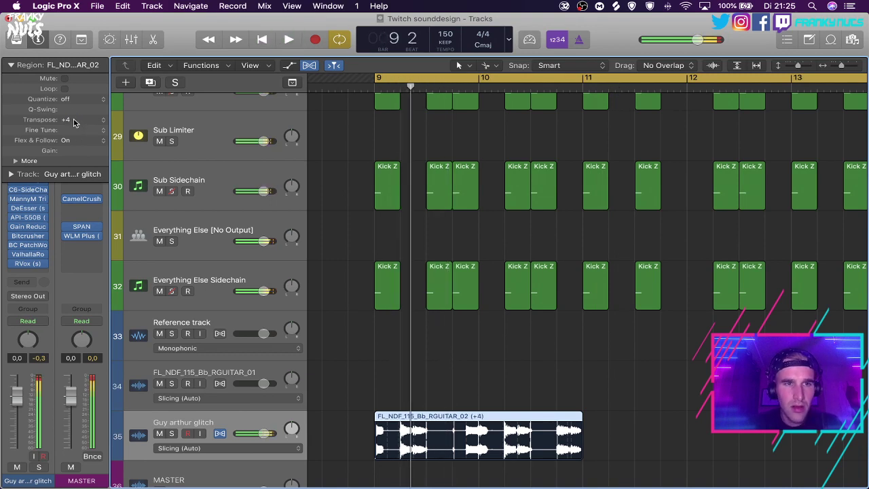
Try transposing the guitar region to +6, +5 and +3, playing each setting back with the drop.
key("space")
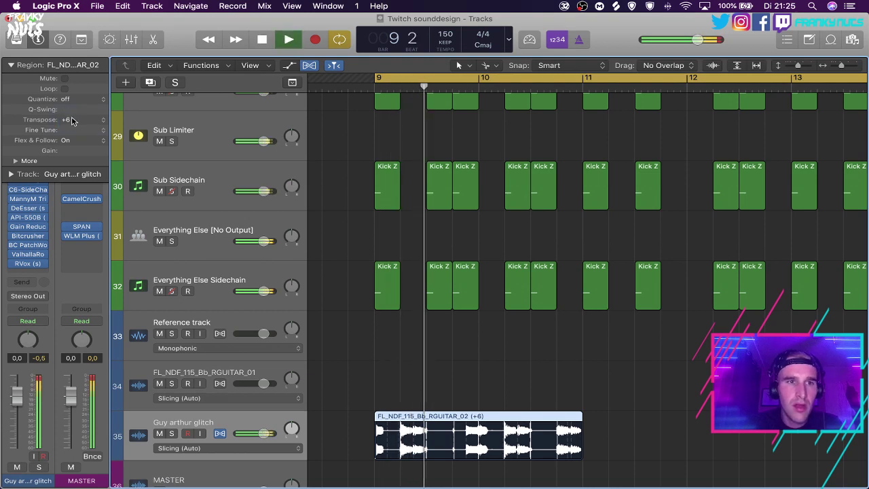
key("space")
double_click(71, 119)
key("space")
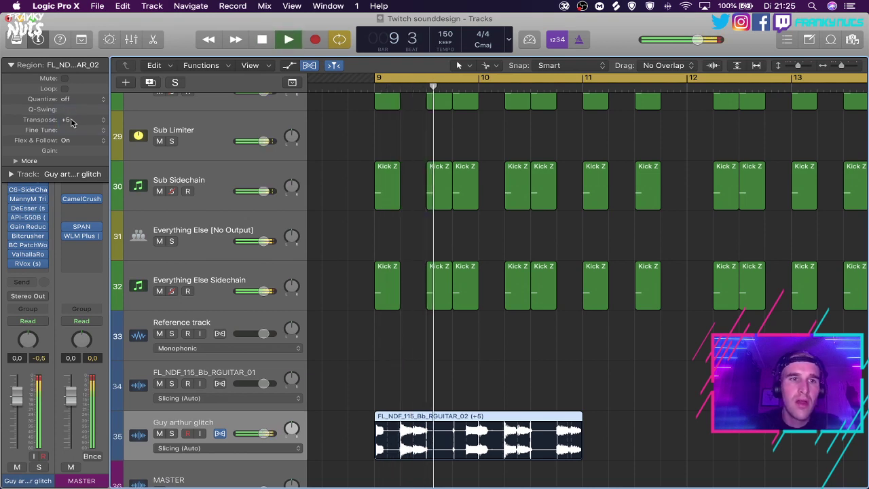
key("space")
key("space")
key("space")
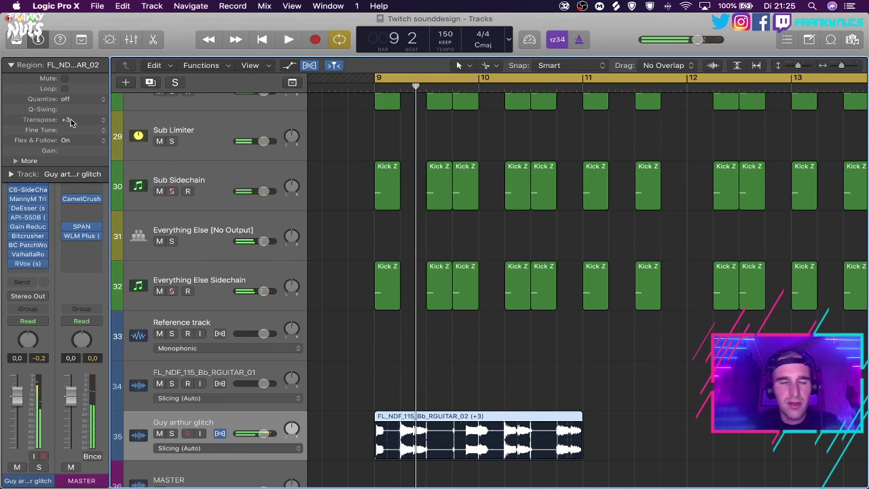
Set the guitar region's transposition to +2 and play it back with the drop.
key("space")
scroll(381, 396, "up", 5)
key("space")
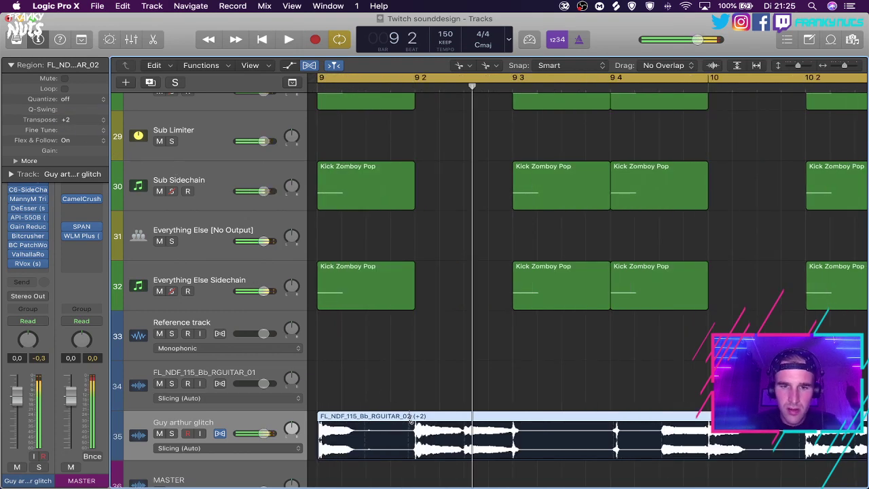
Split the guitar region halfway between beats 9 2 and 9 3 and mute the first piece.
left_click(465, 424)
key("t")
key("t")
left_click(447, 421)
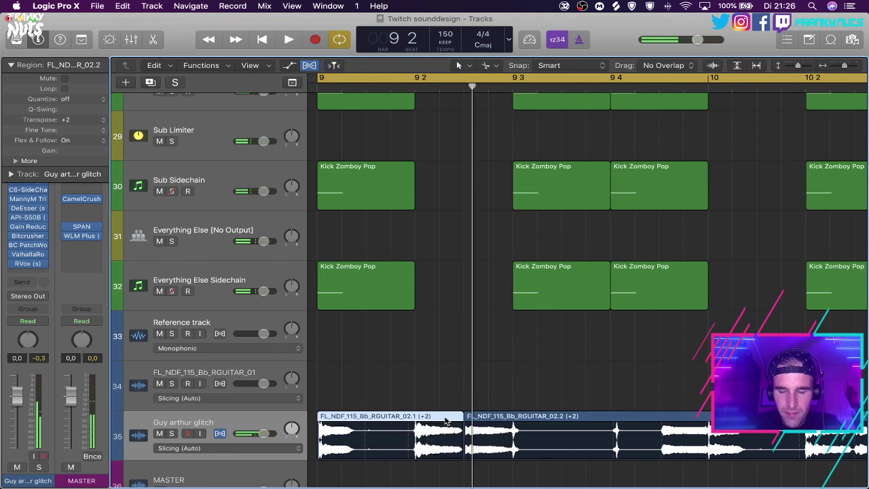
key("ctrl+m")
left_click(489, 374)
Play back the drop to hear the guitar with its first piece muted.
key("space")
key("super+Left")
key("super+Left")
key("space")
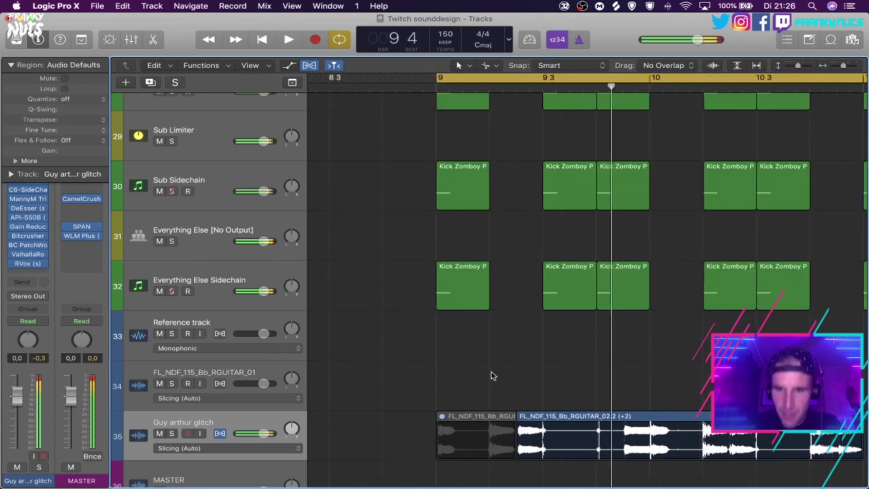
scroll(494, 388, "right", 3)
key("space")
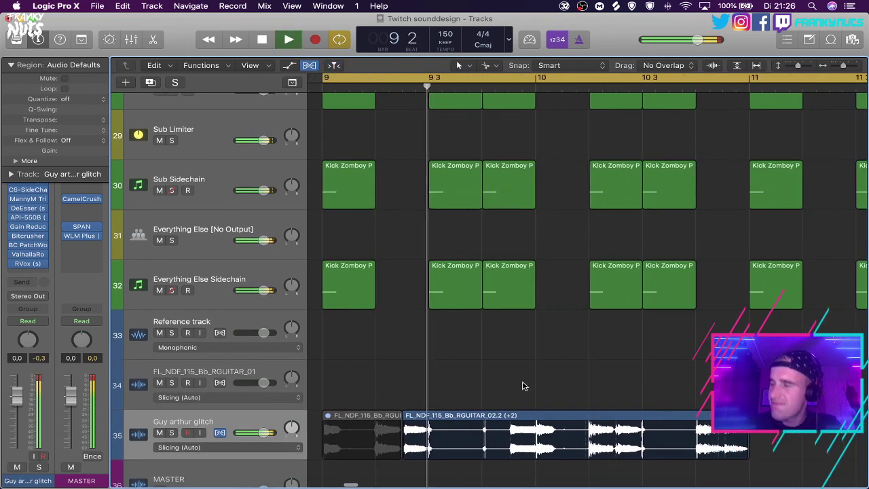
key("space")
Split the unmuted guitar region at bar 10, halfway through the beat before it, and at beat 9 3.
left_click(511, 421)
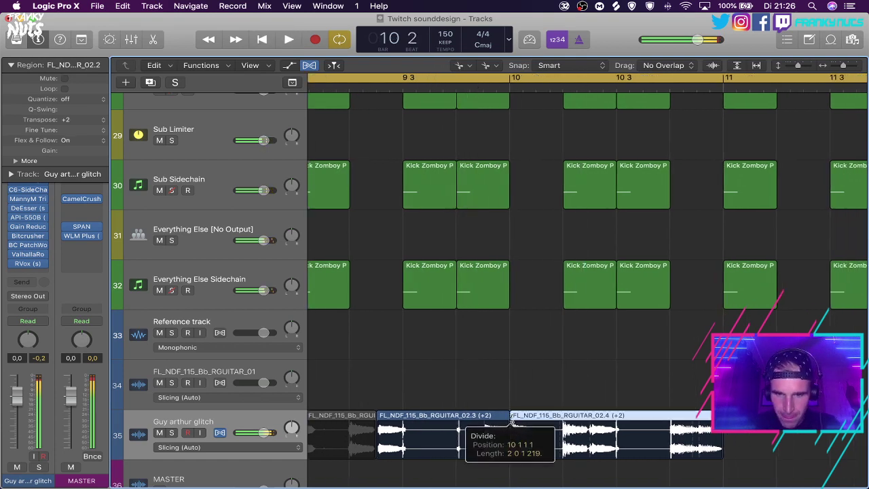
left_click(484, 422)
left_click(404, 422, "super")
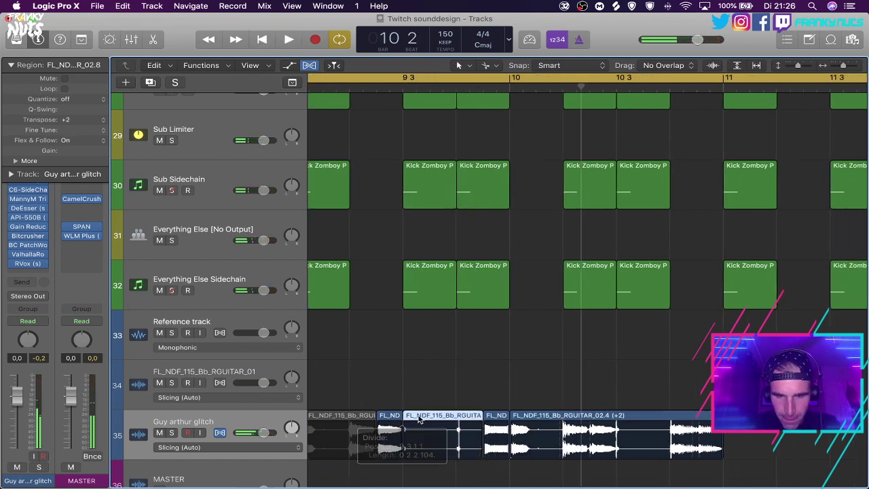
Mute the guitar slices starting at beat 9 3 and at bar 10, and play back the drop.
key("ctrl+m")
left_click(503, 394)
key("space")
left_click(548, 415)
key("ctrl+m")
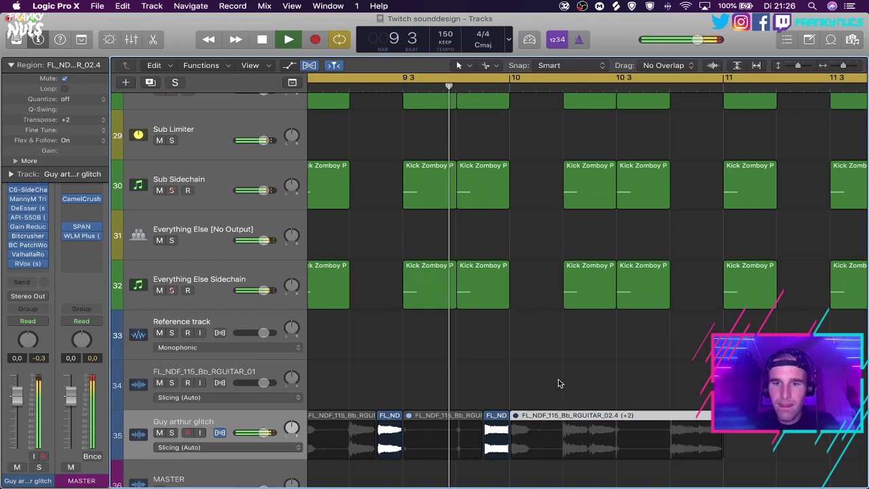
left_click(559, 382)
key("space")
key("space")
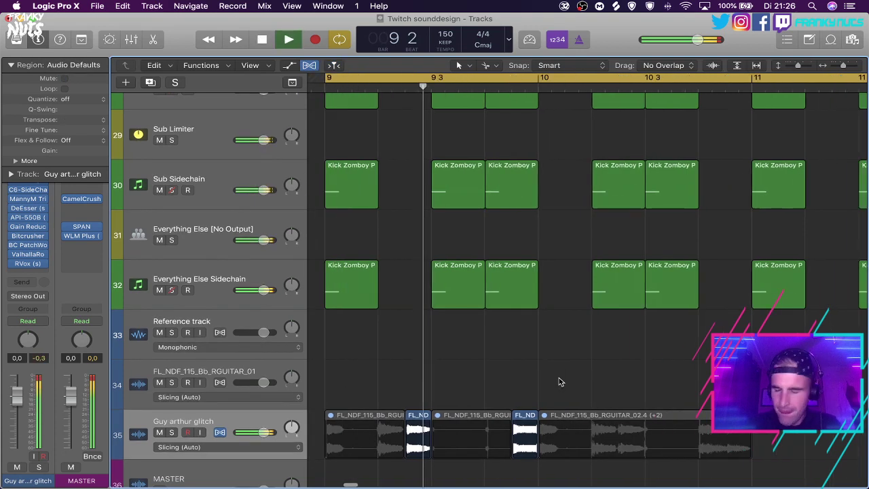
key("space")
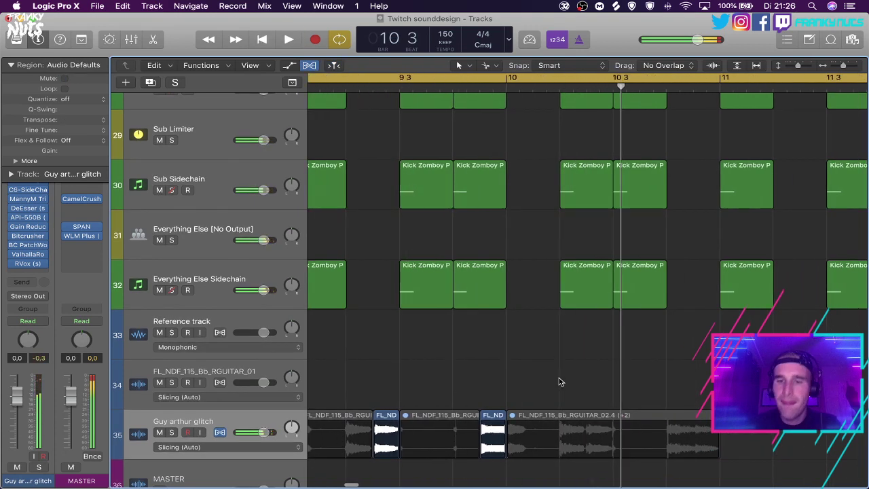
Split the muted guitar slice at beat 10 2, place its second part unmuted at beat 10 4, and play it back.
left_click(560, 417, "super")
left_click_drag(580, 417, 687, 419)
left_click(694, 375)
key("space")
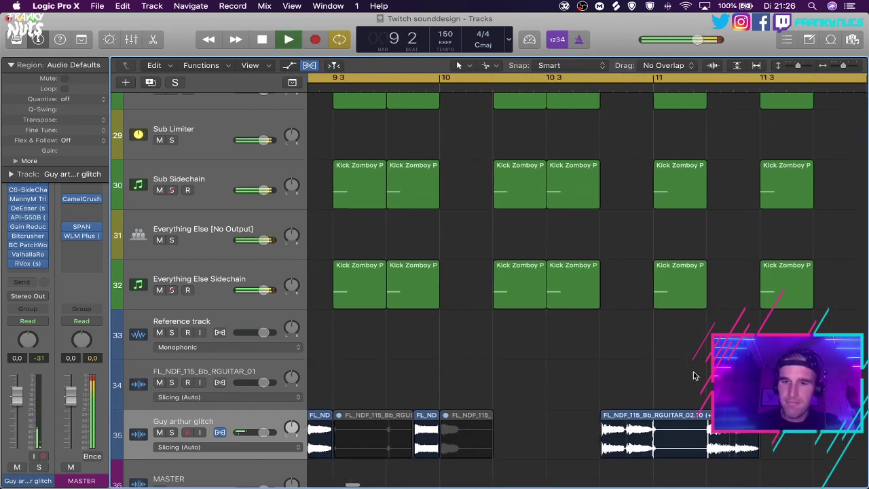
scroll(695, 376, "right", 1)
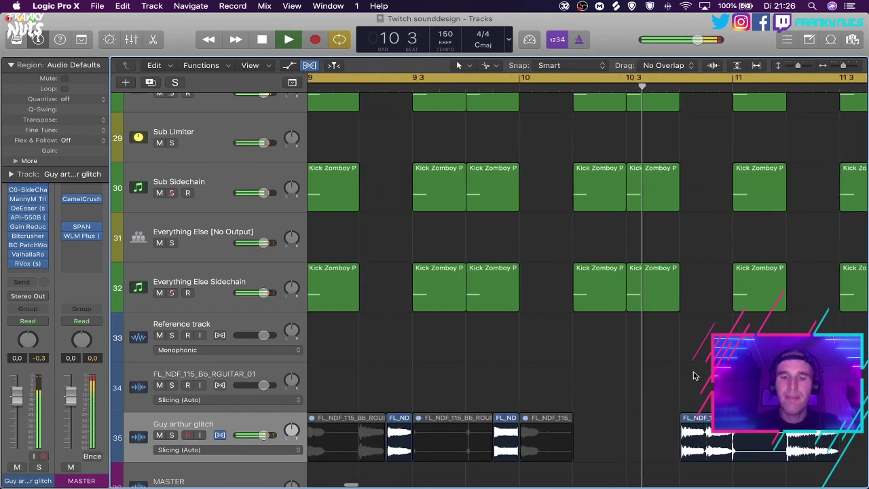
key("space")
Nudge the short slice before bar 10 and the muted slice after it one beat later, and play back the drop.
scroll(694, 376, "left", 1)
left_click_drag(525, 430, 525, 429)
key("alt+Right")
key("alt+Right")
key("alt+Right")
key("alt+Right")
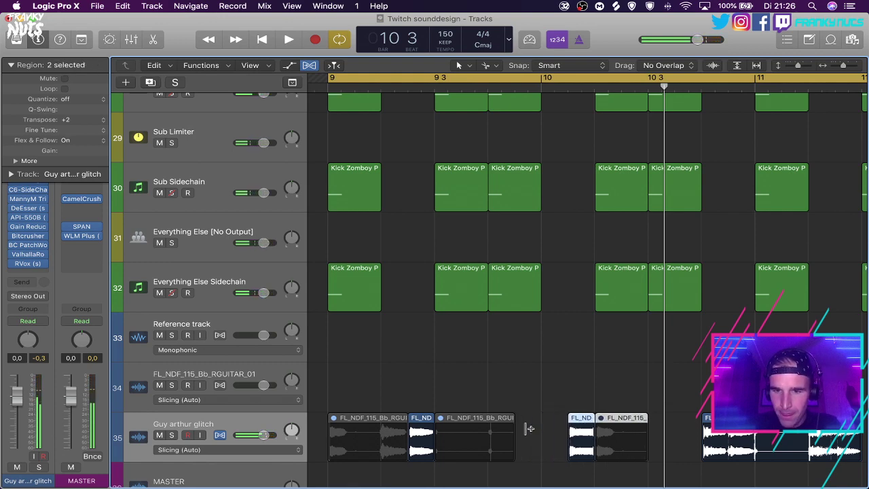
left_click(540, 395)
key("space")
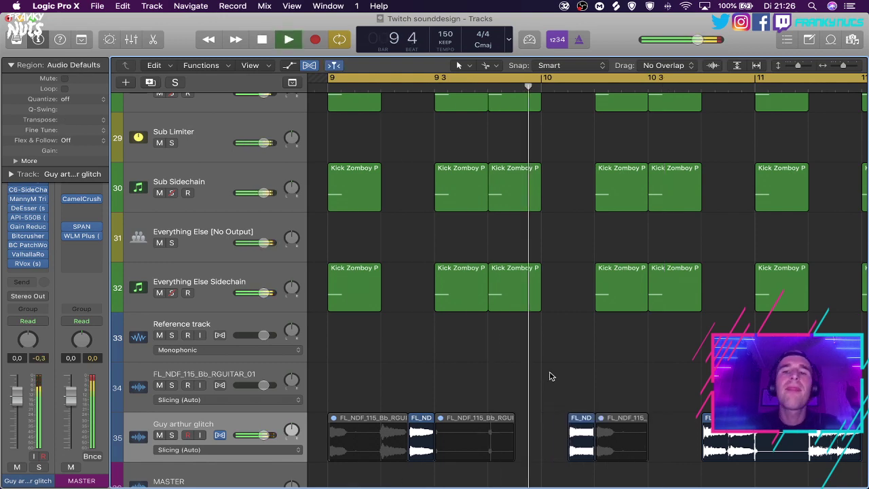
scroll(543, 376, "right", 5)
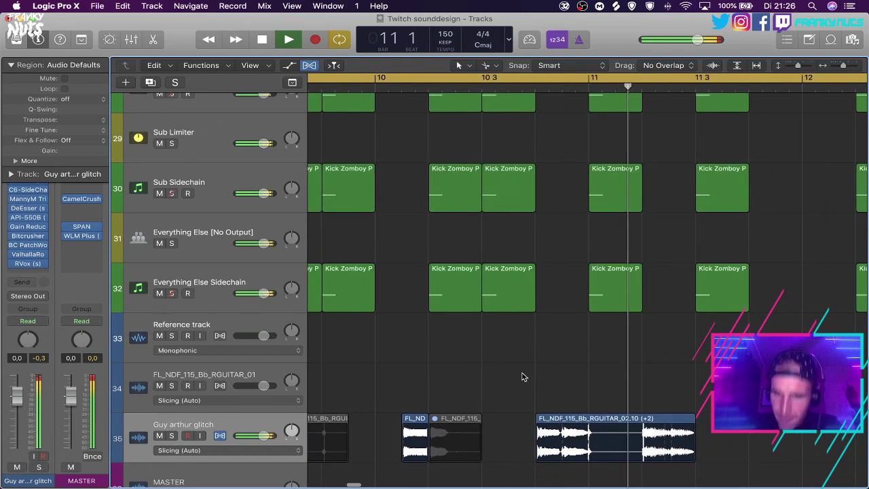
Split the last guitar region at bar 11 and at beat 11 2.
left_click(641, 424)
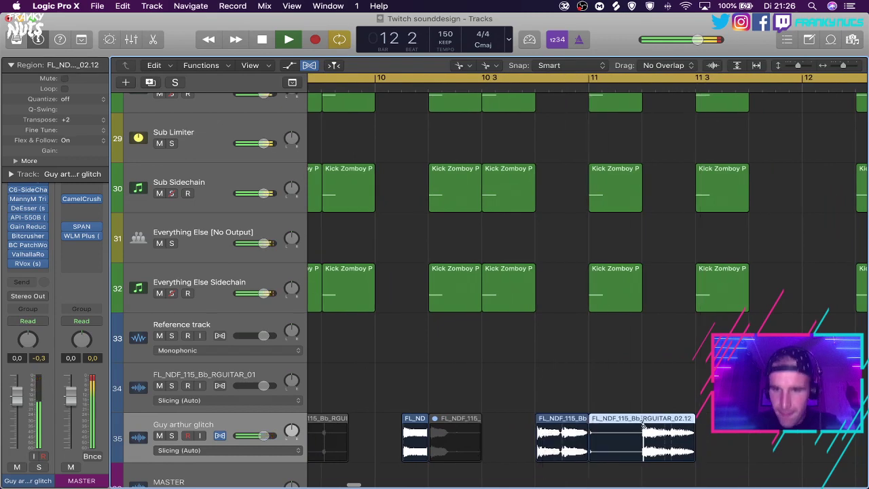
left_click(643, 422)
key("space")
Move the last guitar slice to beat 10 4 and the two slices before it to beat 11 2, and play it back.
left_click_drag(665, 417, 504, 418)
left_click_drag(666, 382, 551, 421)
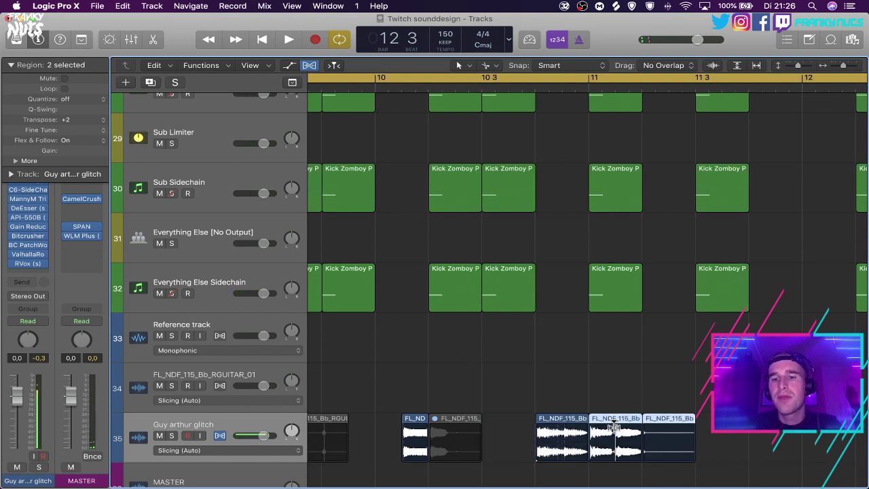
left_click_drag(608, 420, 658, 417)
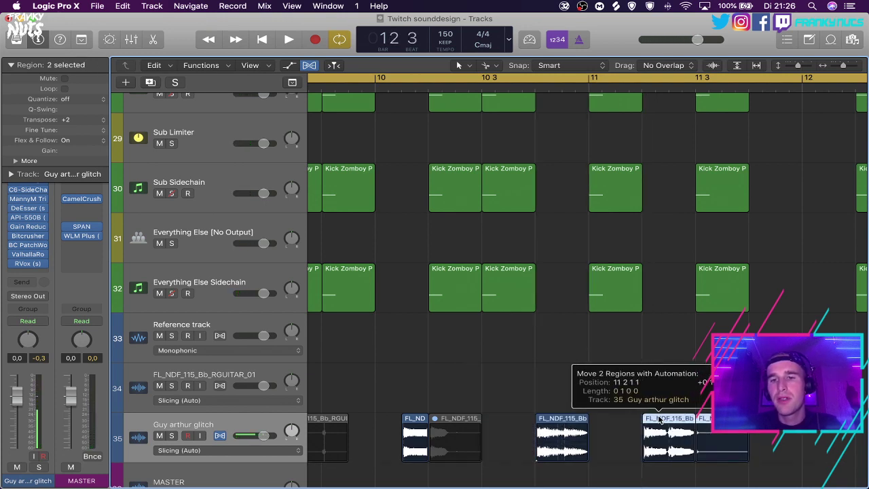
left_click(621, 378)
key("space")
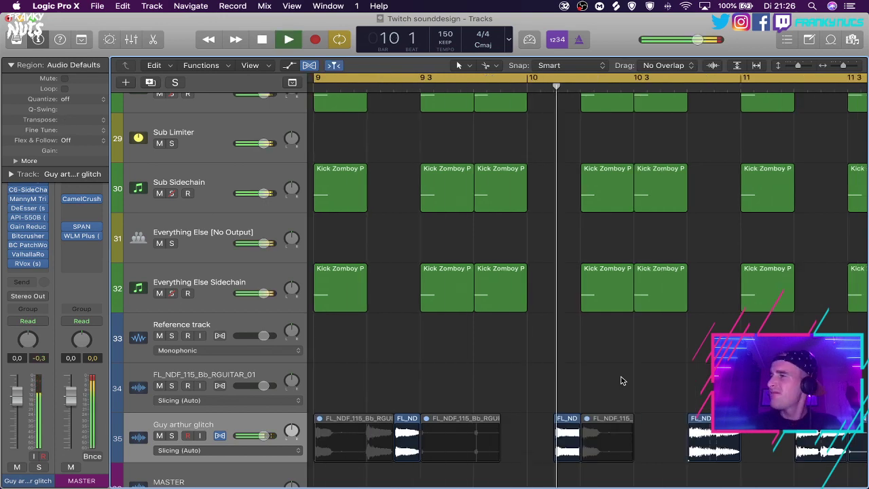
Delete the three muted guitar slices at bar 9, beat 9 3 and beat 10 2.
scroll(598, 375, "left", 1)
scroll(597, 376, "left", 1)
key("super+Left")
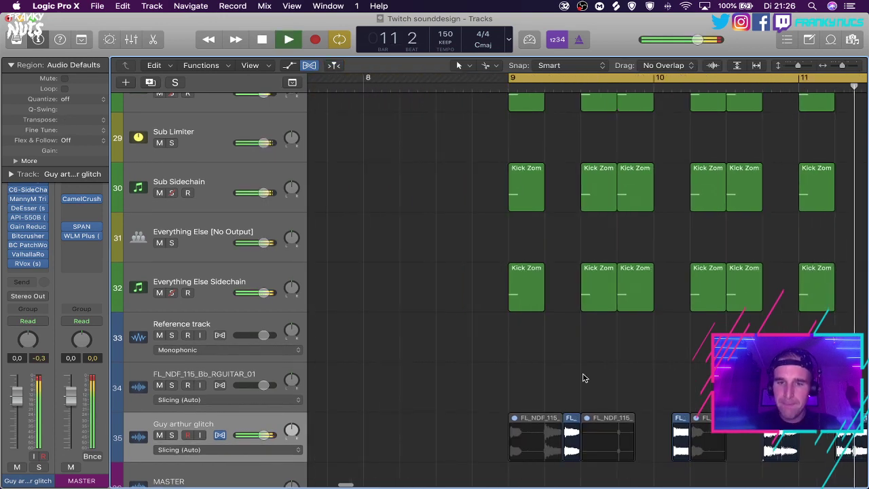
key("BackSpace")
scroll(564, 411, "right", 3)
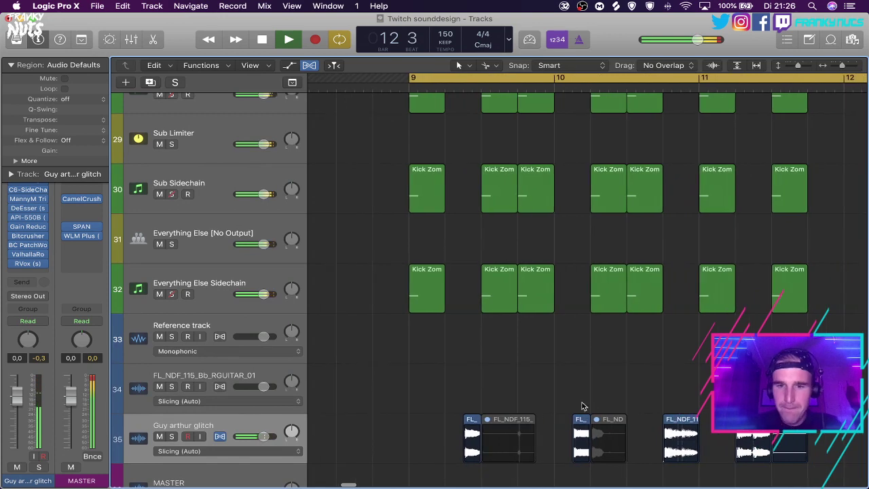
key("space")
key("BackSpace")
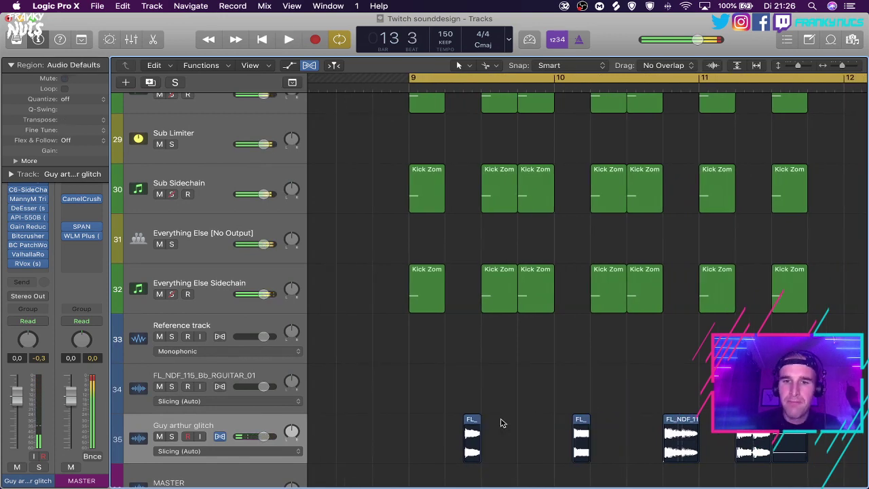
Swap the positions of the two short guitar slices before beat 9 3 and before beat 10 2, and play back the drop.
mouse_move(475, 420)
left_mouse_down()
mouse_move(552, 420)
mouse_move(463, 423)
left_mouse_up()
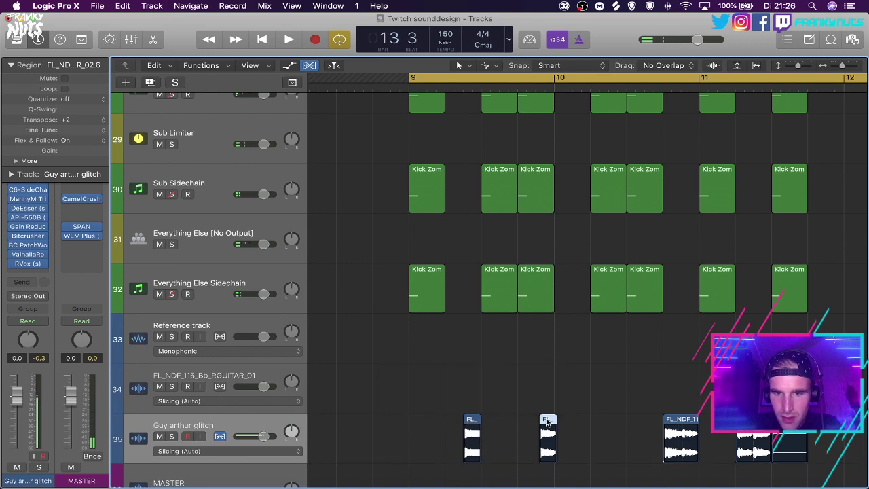
left_click_drag(581, 421, 582, 422)
key("space")
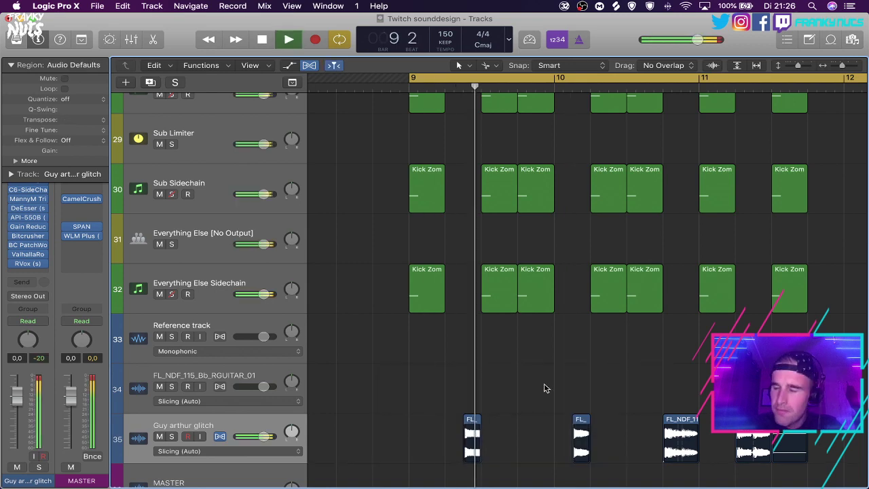
scroll(545, 388, "right", 4)
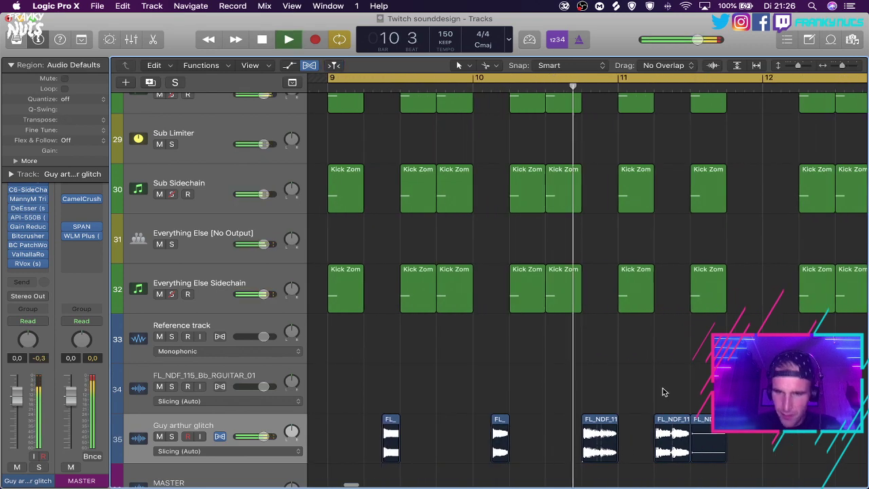
Move the second short guitar slice three beats later and the three closing slices so they start at beat 12 4.
key("space")
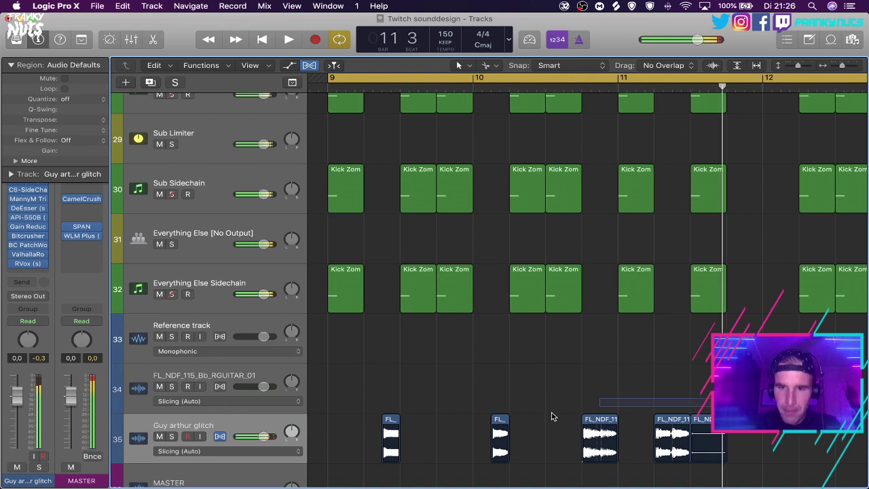
left_click_drag(501, 422, 609, 422)
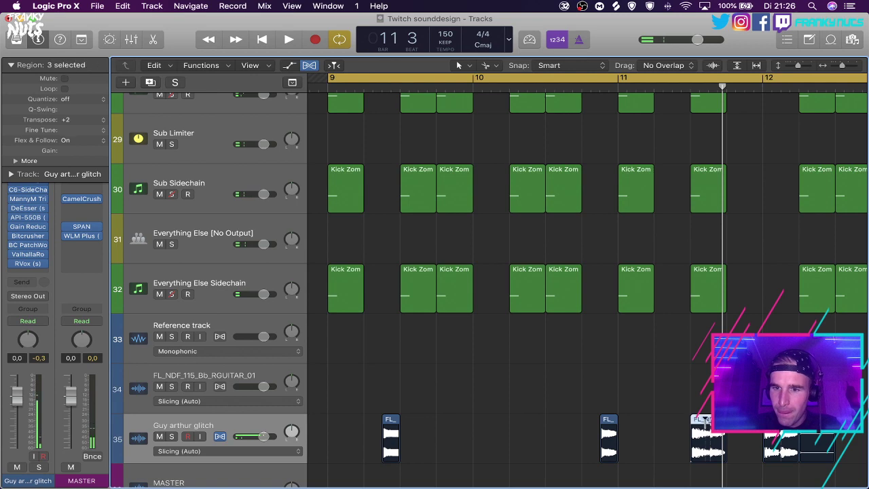
left_click_drag(706, 424, 759, 446)
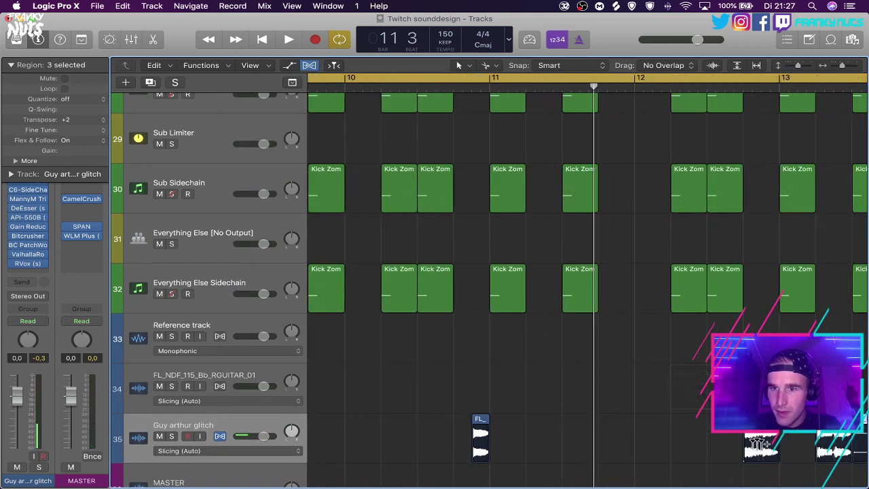
Copy the first short guitar slice three beats later, just before beat 10 2, and play back the drop.
scroll(549, 446, "left", 8)
left_click_drag(533, 421, 646, 425)
key("space")
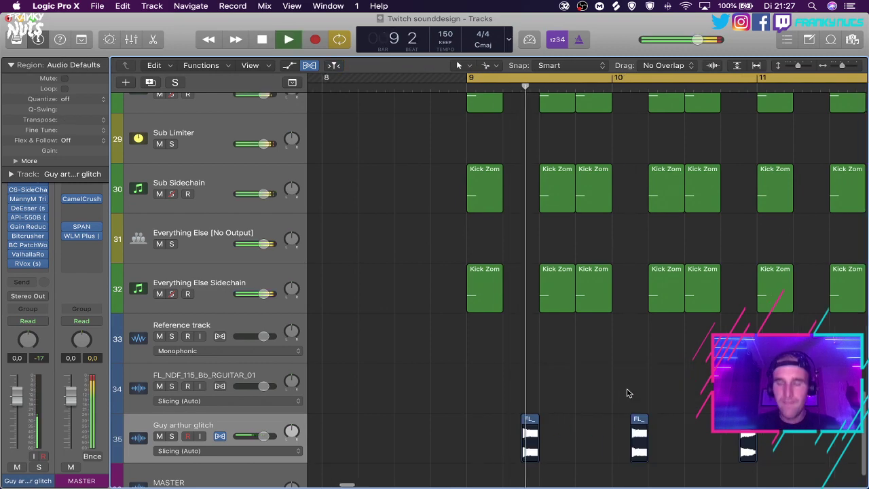
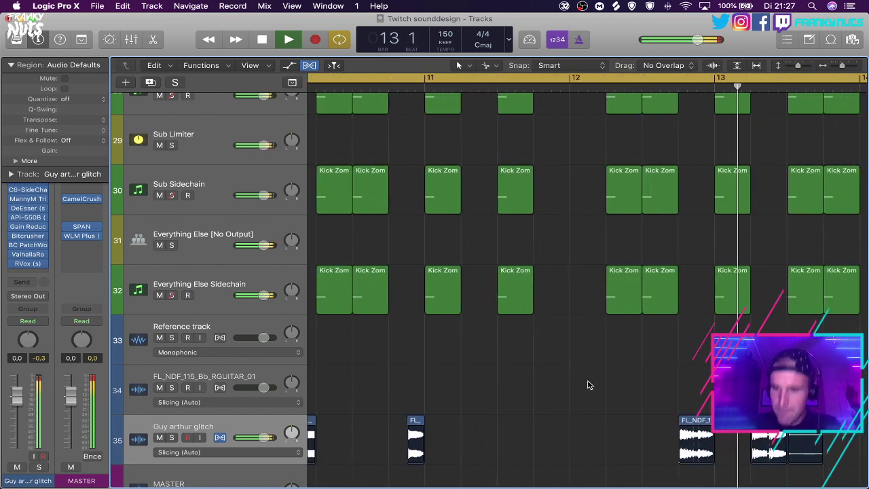
Move the last two guitar slices after bar 13 so they start at beat 14 4, and play back.
left_click_drag(740, 385, 668, 431)
scroll(668, 431, "right", 5)
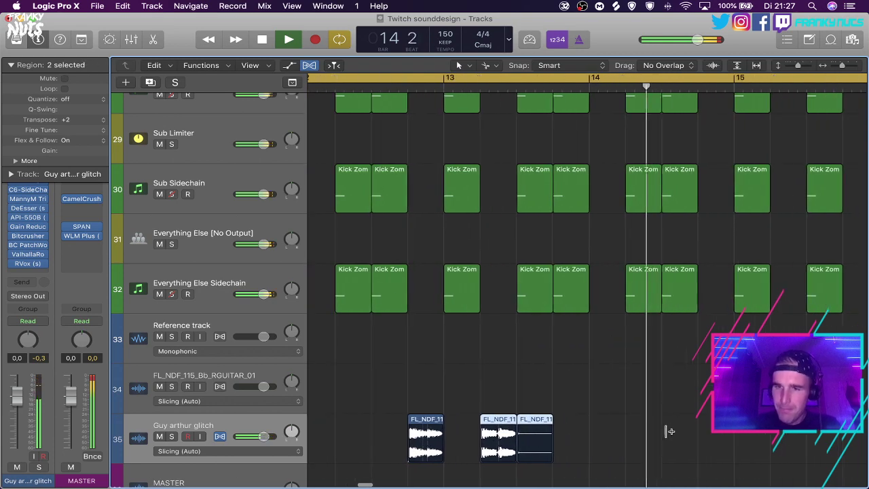
key("space")
left_click_drag(502, 421, 720, 421)
left_click(728, 79)
key("space")
key("super+Left")
key("super+Left")
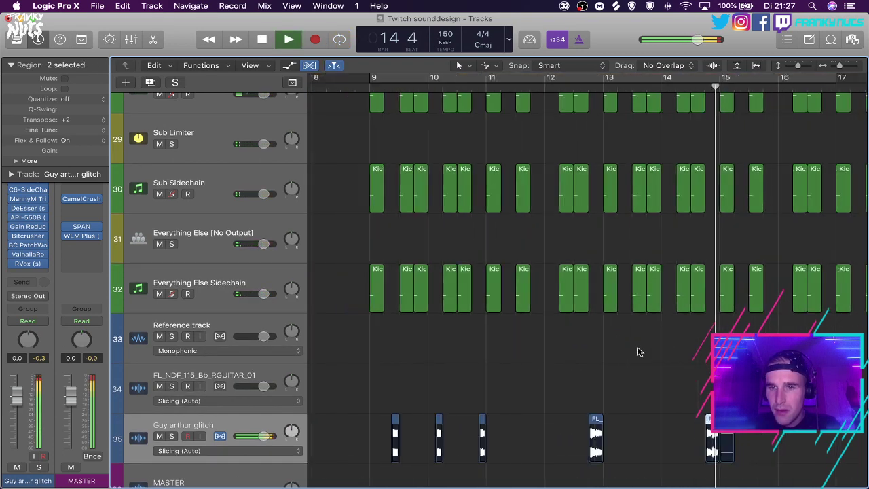
Copy the first two short guitar slices to just before beats 13 3 and 14 2, and play back from bar 13.
key("space")
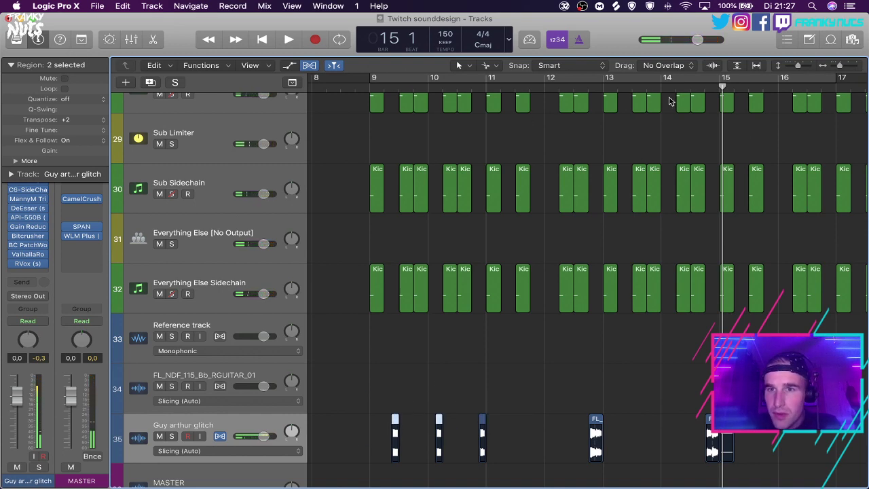
left_click_drag(630, 87, 625, 89)
key("super+v")
left_click(605, 88)
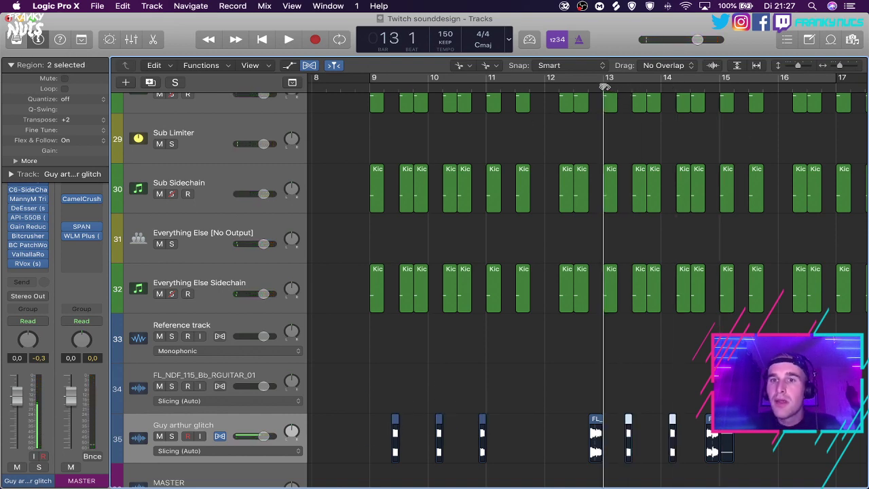
key("super+Right")
key("super+Right")
key("space")
scroll(690, 364, "right", 2)
key("super+Right")
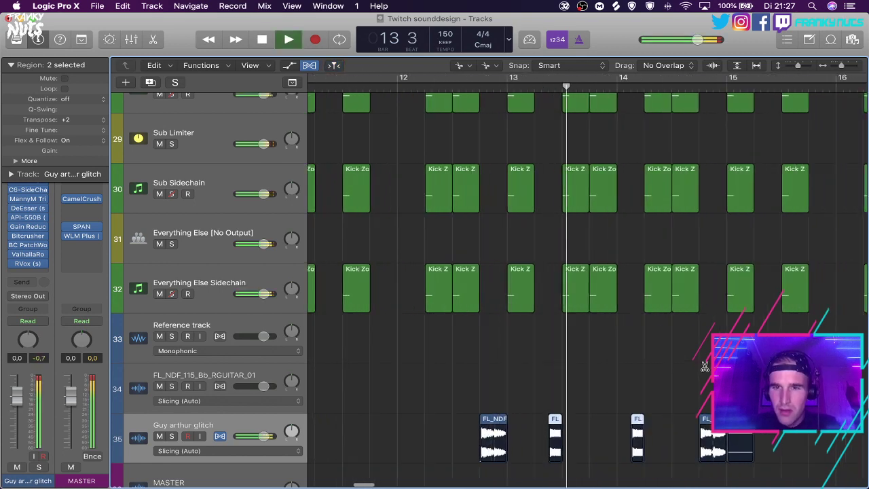
Return to the pointer tool and mute the last guitar slice at bar 15.
key("t")
key("t")
left_click(654, 367)
key("super+Right")
key("super+Right")
key("super+Left")
key("super+Left")
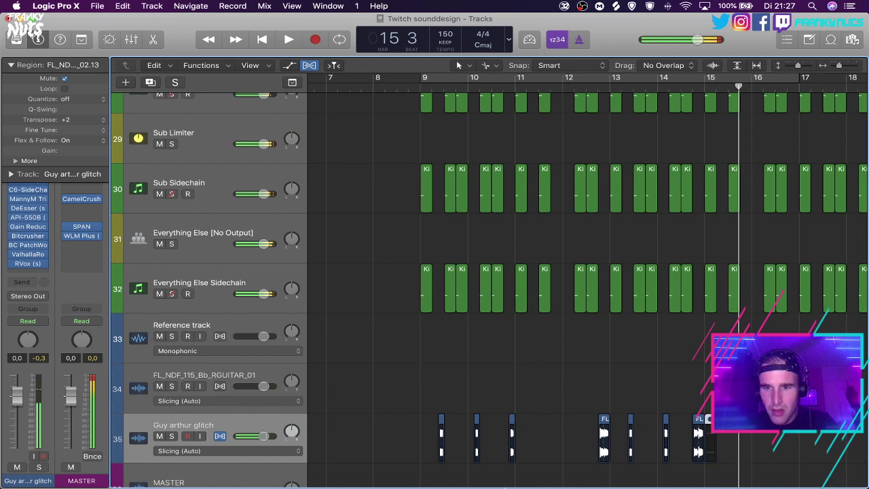
Switch to Splice and audition the funk samples down to FL_NDF_110_C_RGUITAR_02.wav.
left_click(305, 468)
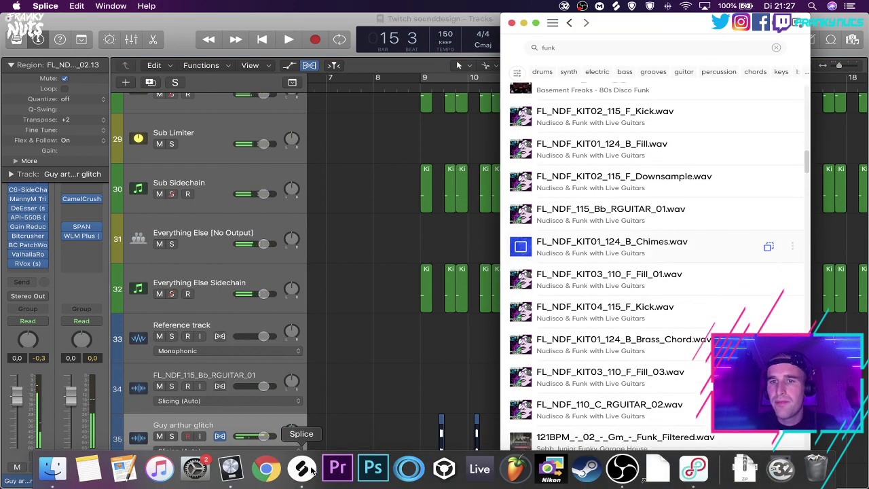
key("Down")
key("Down")
key("Down")
key("Down")
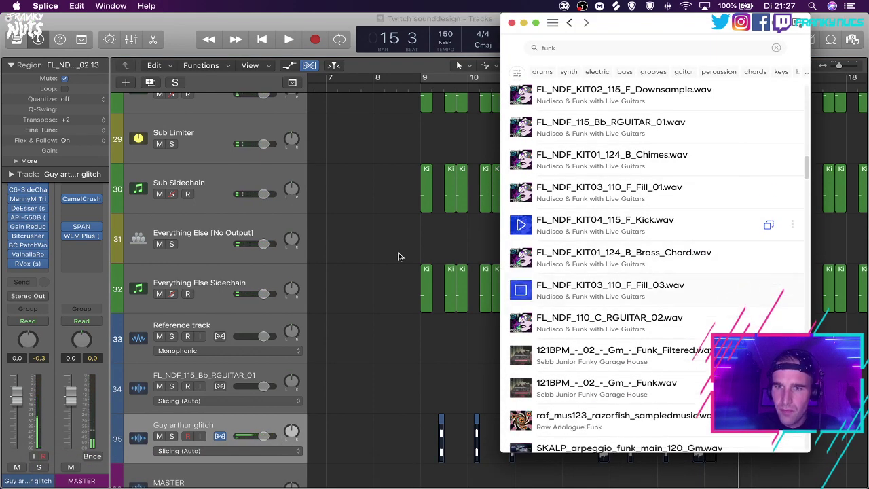
key("Down")
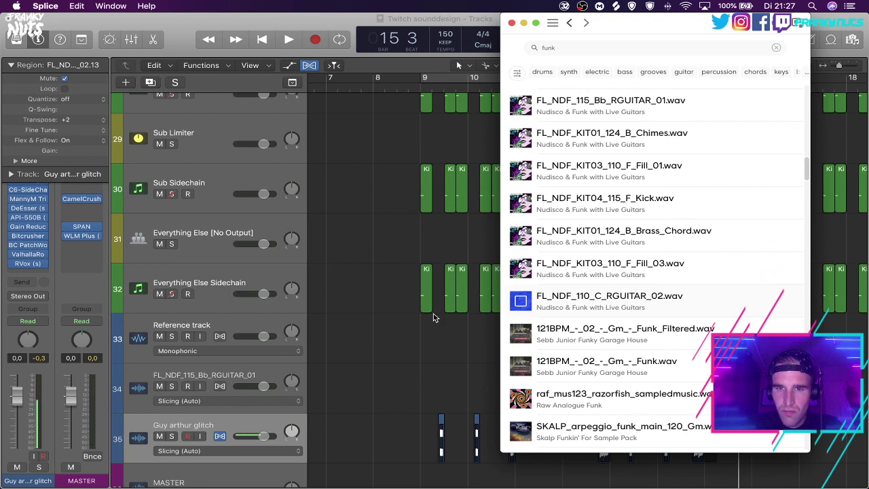
Duplicate the Guy arthur glitch track with its effects and clear the copied slices from the duplicate.
scroll(434, 318, "down", 2)
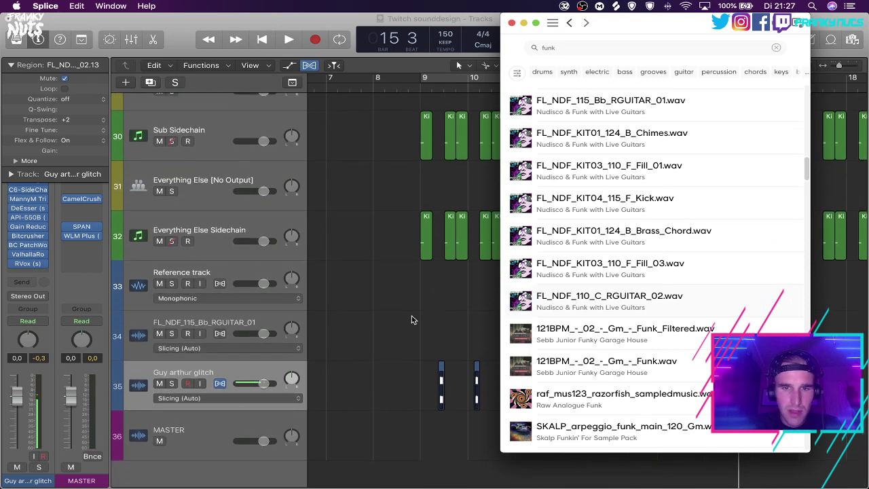
left_click(411, 319)
key("super+d")
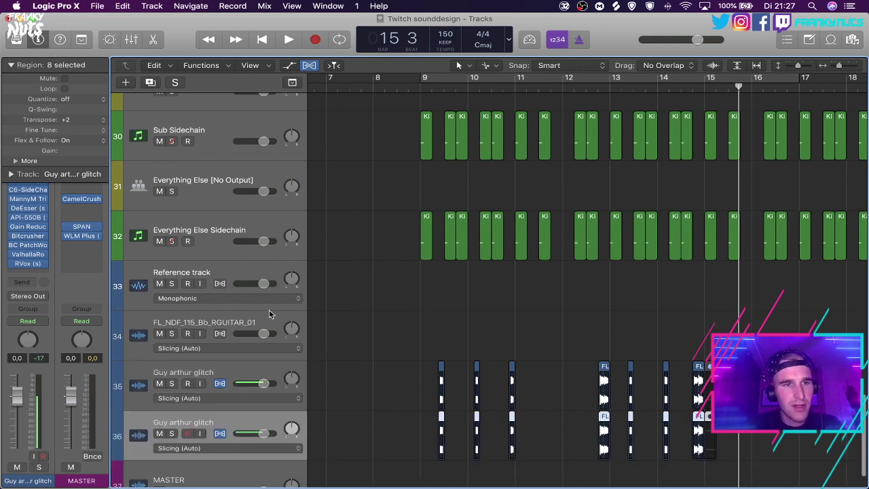
Import FL_NDF_110_C_RGUITAR_02.wav from Splice onto the duplicated track at bar 9 and turn on Flex in Polyphonic mode.
mouse_move(439, 479)
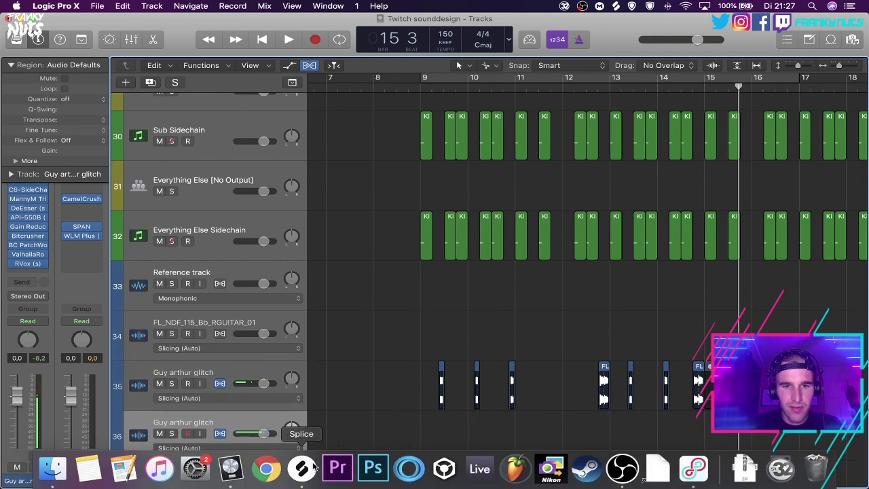
left_click(314, 466)
left_click_drag(544, 306, 407, 449)
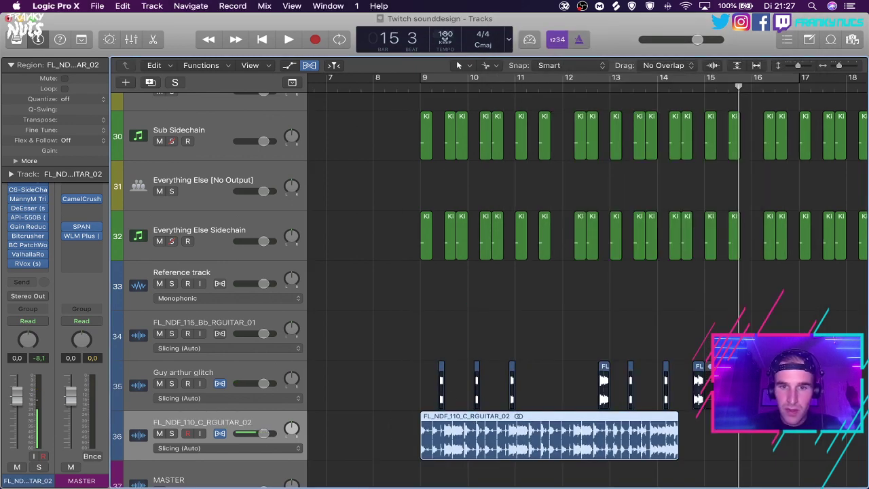
left_click(220, 431)
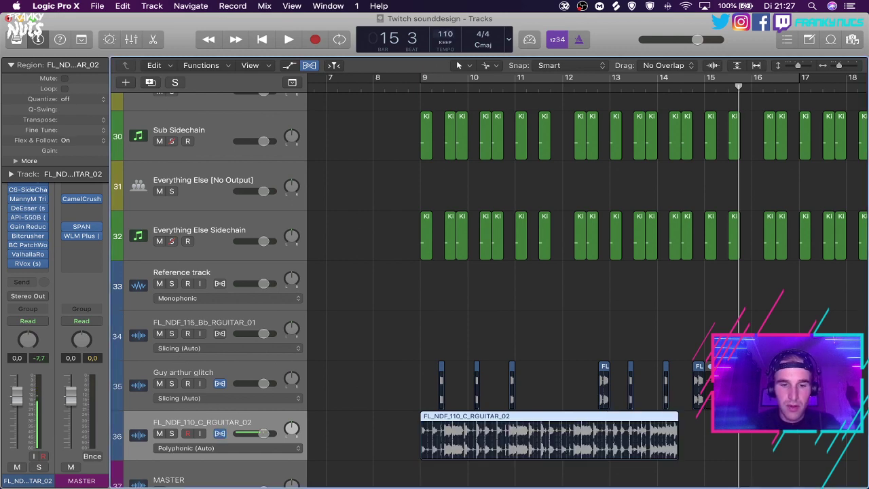
Set the project tempo to 150.
double_click(445, 34)
type("150")
key("Return")
left_click(622, 292)
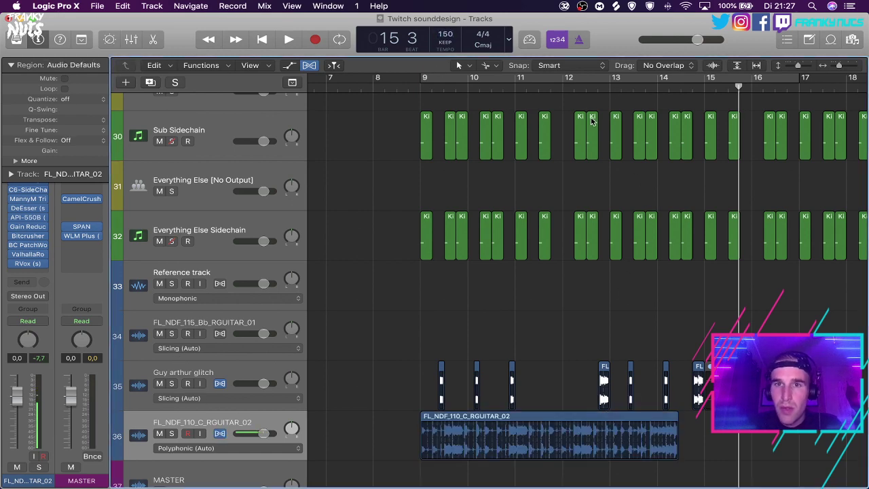
Set the cycle range from bar 9 to bar 13 and play the new guitar loop soloed.
left_click_drag(430, 78, 612, 94)
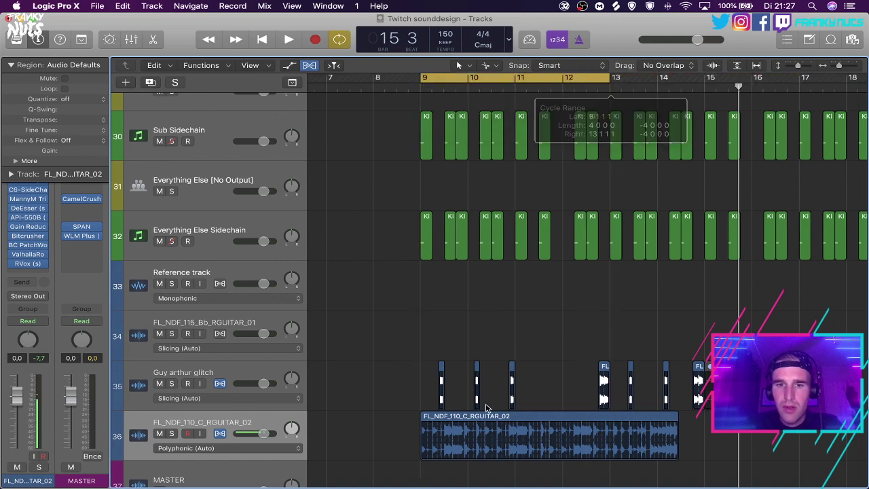
key("space")
key("space")
key("z")
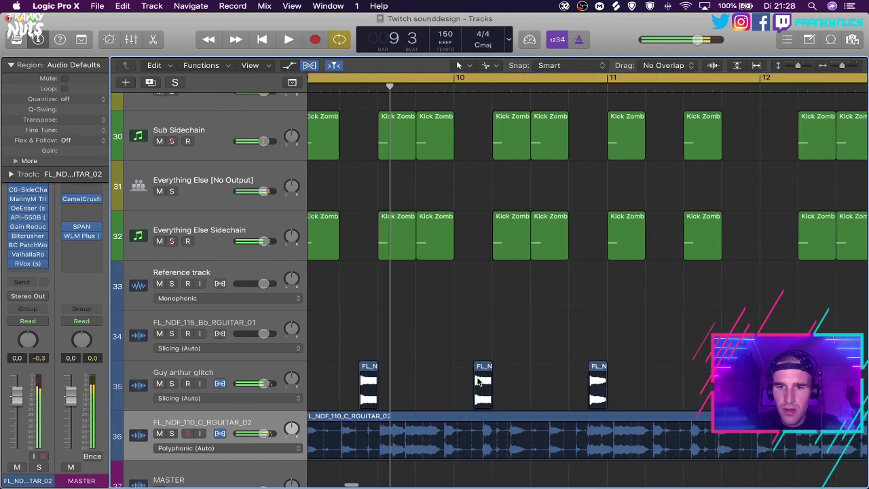
key("space")
key("s")
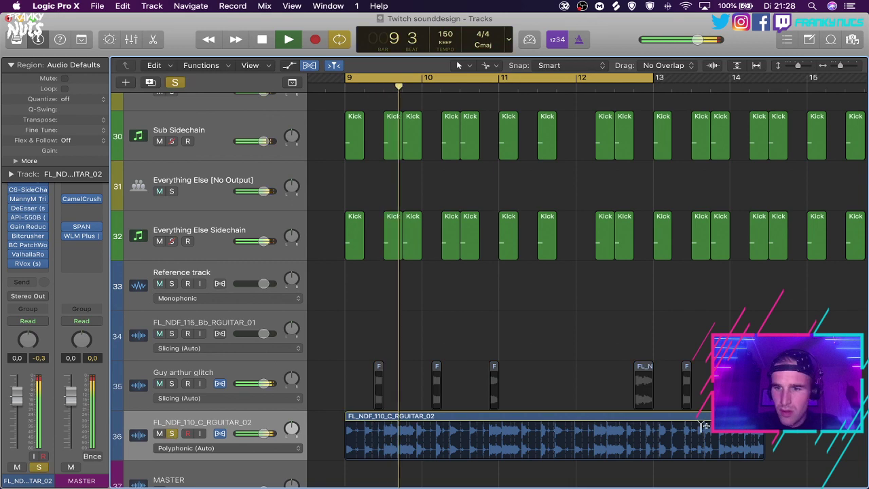
key("space")
Stretch the new guitar loop so it ends at bar 17 and play it back.
left_click(685, 425)
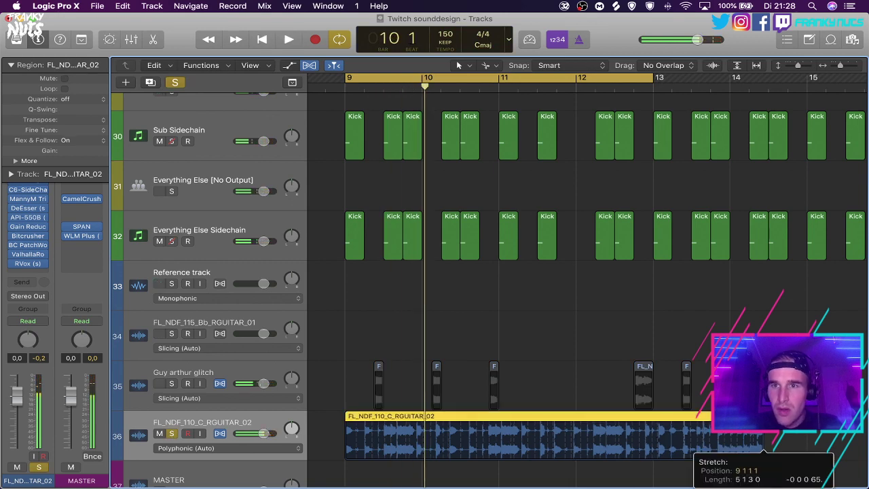
key("super+Left")
key("super+Left")
left_click_drag(551, 417, 628, 423)
left_click(521, 348)
key("space")
key("super+Right")
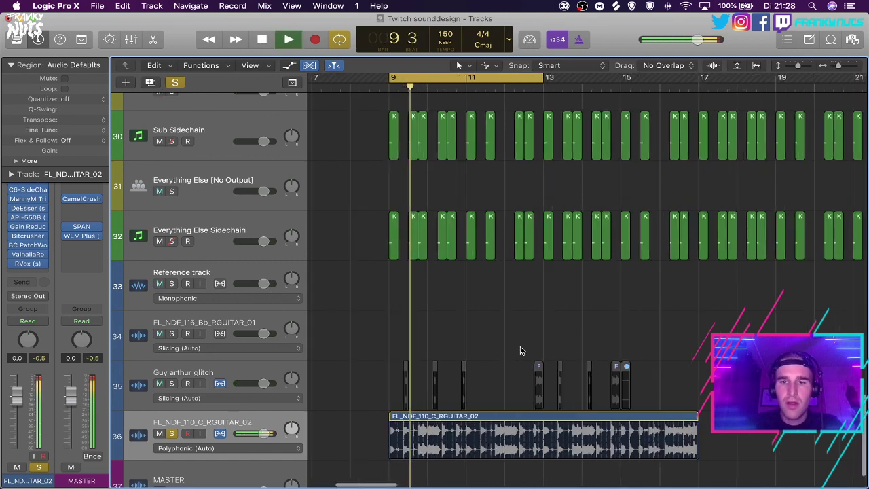
Time-compress the new guitar loop so it ends at bar 13 and play it back.
key("space")
left_click_drag(601, 412, 543, 405)
left_click(502, 344)
key("space")
key("super+Right")
key("super+Right")
key("super+Right")
key("super+Right")
key("super+Left")
key("super+Left")
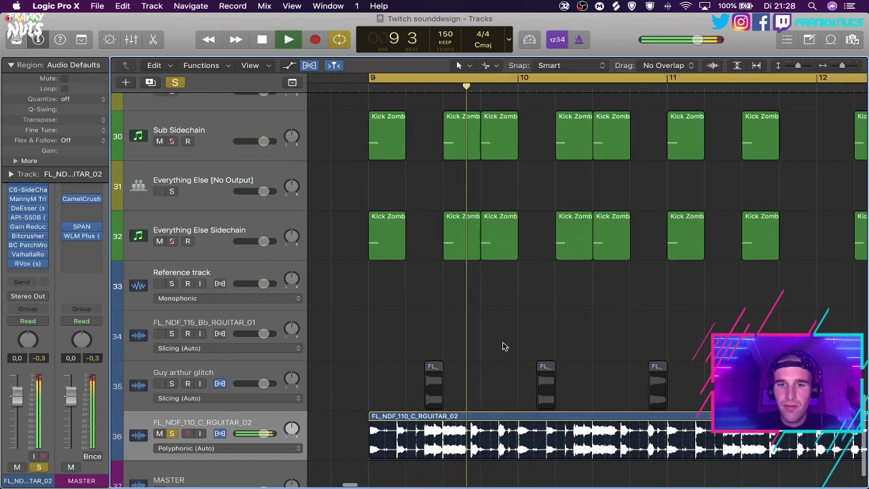
Try transposing the new guitar loop by -1 and -2, and unsolo it to hear it with the drop.
left_click(464, 418)
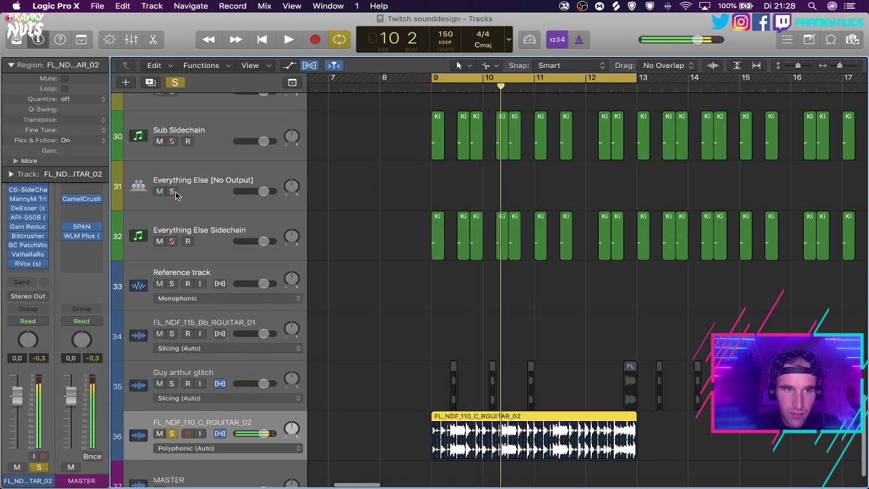
key("space")
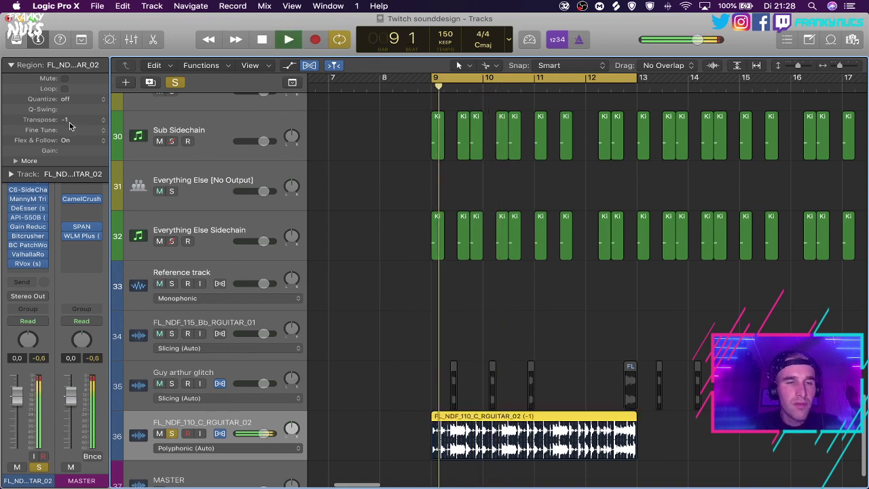
key("space")
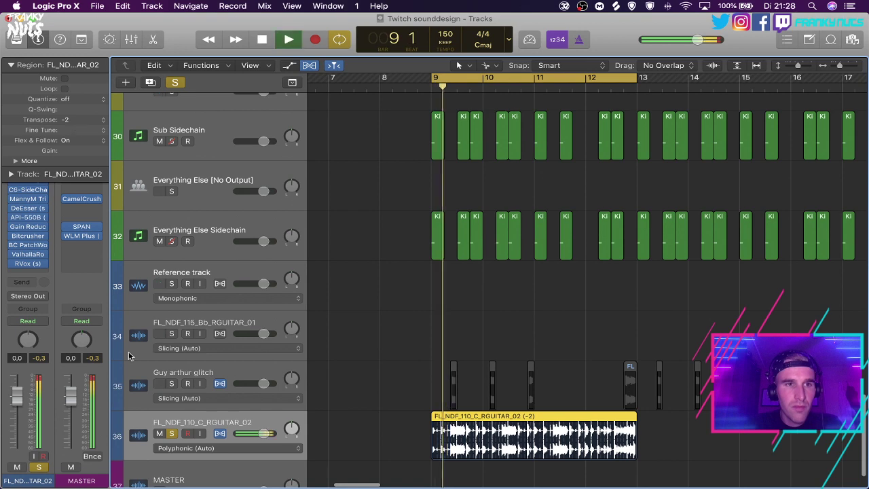
key("space")
left_click(172, 434)
key("space")
key("space")
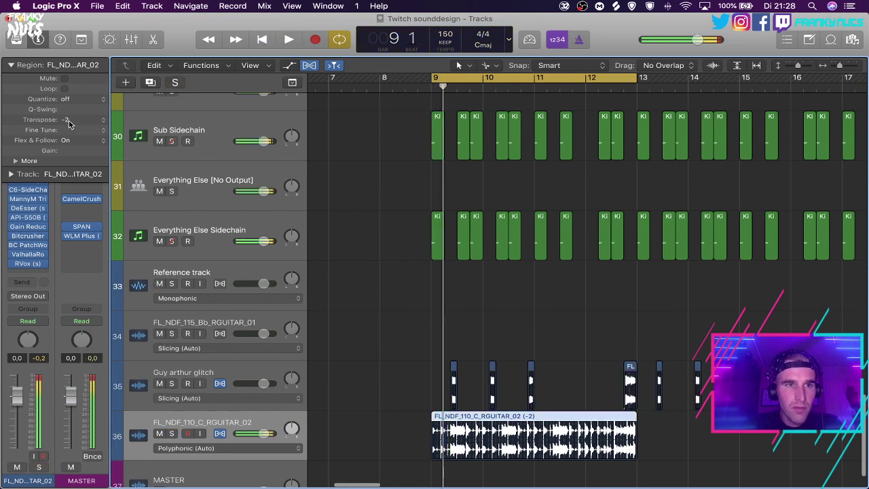
Try transposing the new guitar loop by -5 and -3 while playing it with the drop.
key("space")
key("space")
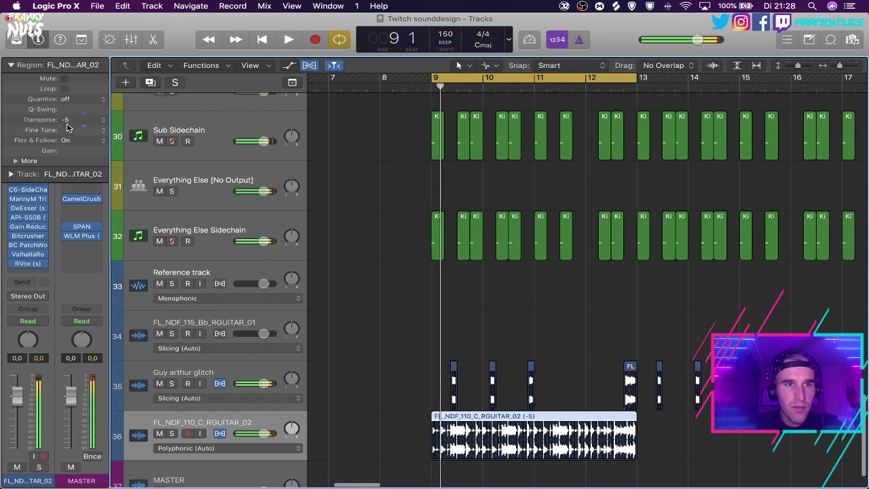
key("space")
key("super+Right")
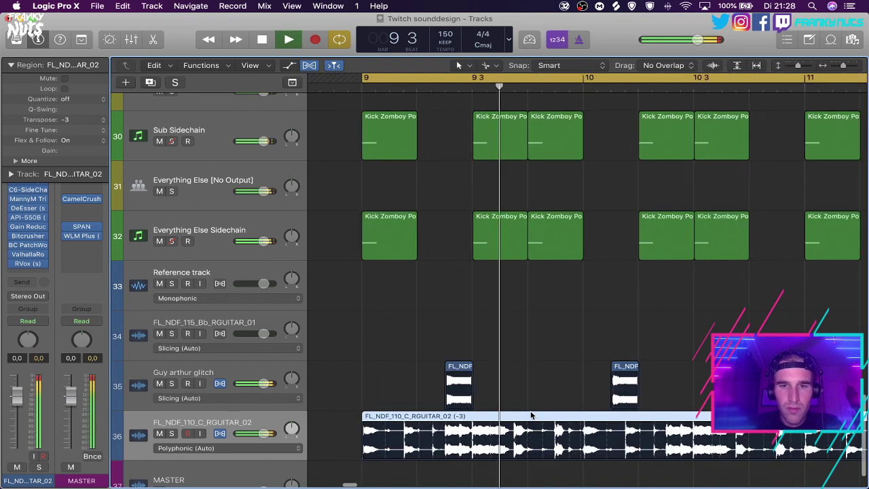
key("space")
key("space")
Transpose the new guitar loop by +2 and play it back with the drop.
double_click(75, 124)
type("2")
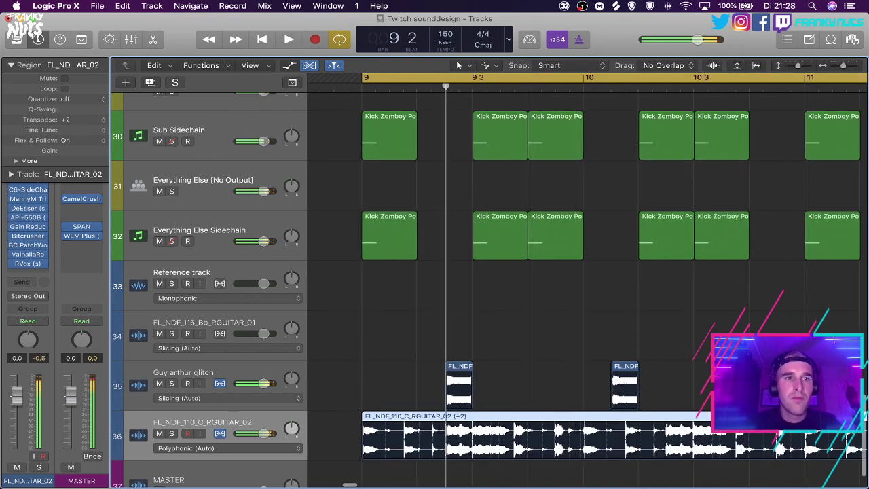
key("space")
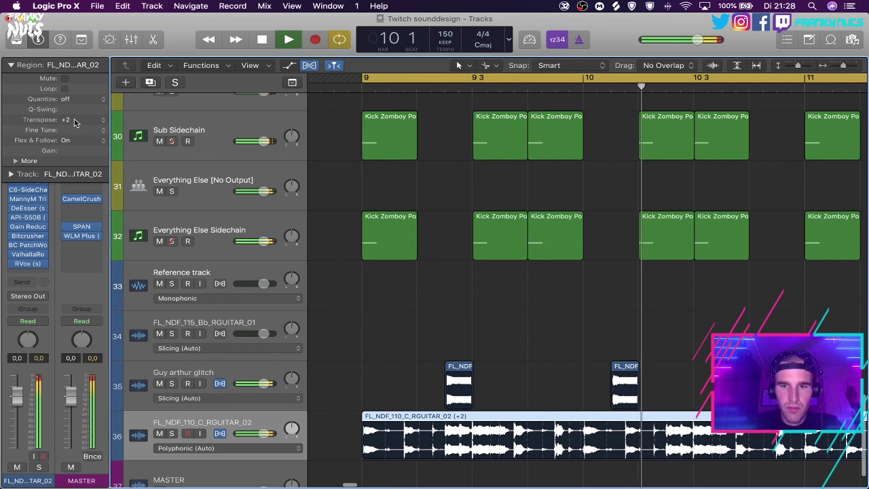
scroll(405, 296, "right", 5)
key("space")
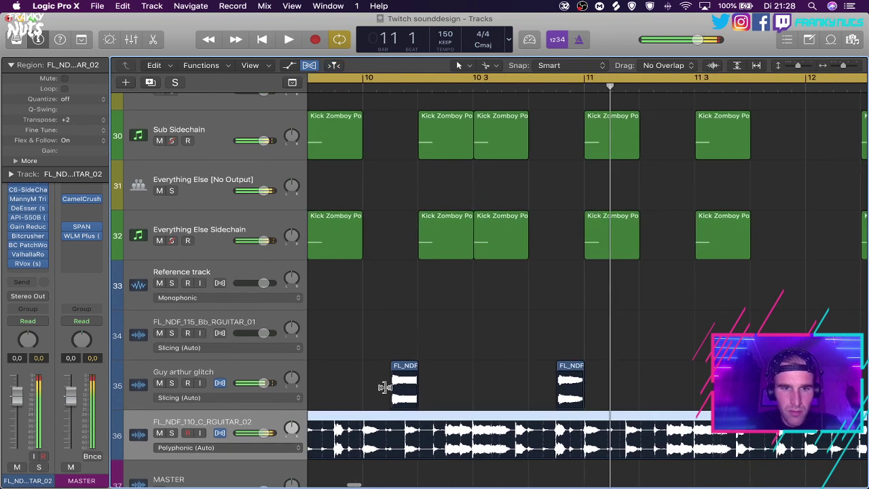
Solo the transposed guitar loop and listen to it from bar 9.
scroll(379, 391, "left", 3)
left_click(171, 433)
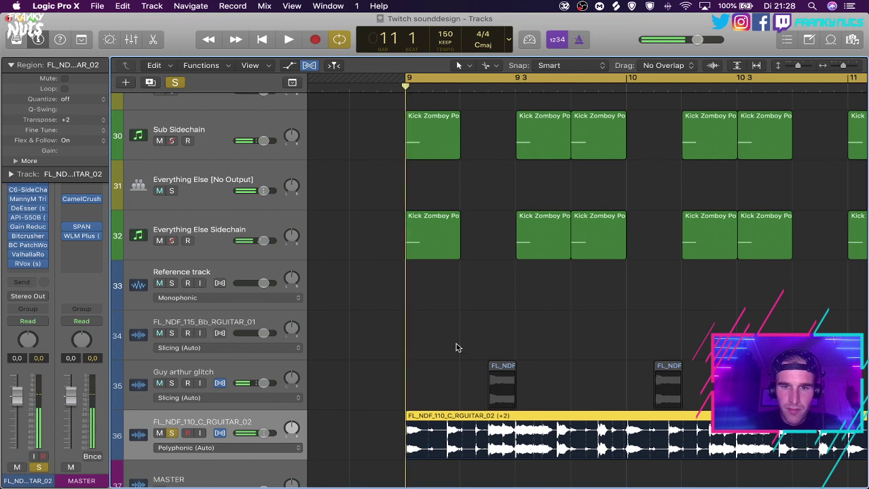
key("space")
left_click(457, 348)
scroll(457, 348, "right", 3)
scroll(457, 347, "left", 1)
key("space")
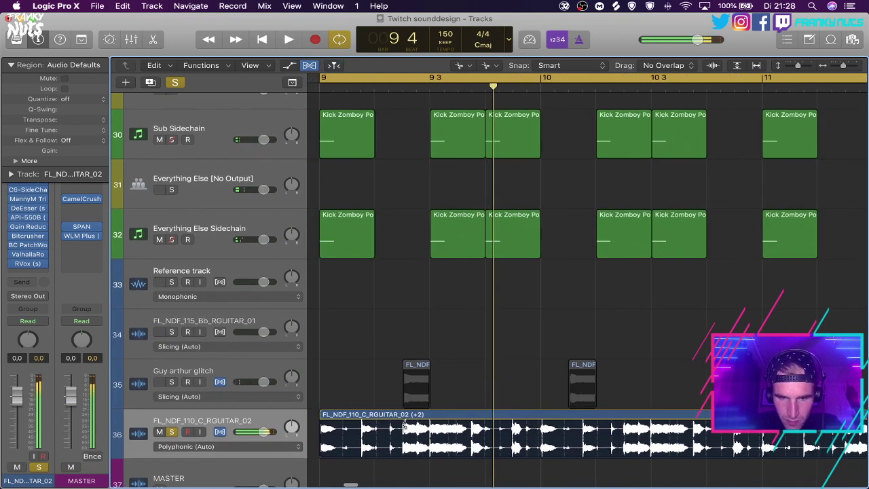
Split the guitar loop at beat 9 3 and half a beat before it, and mute the opening piece.
left_click(404, 425, "super")
left_click(432, 423, "super")
left_click(379, 417)
key("ctrl+m")
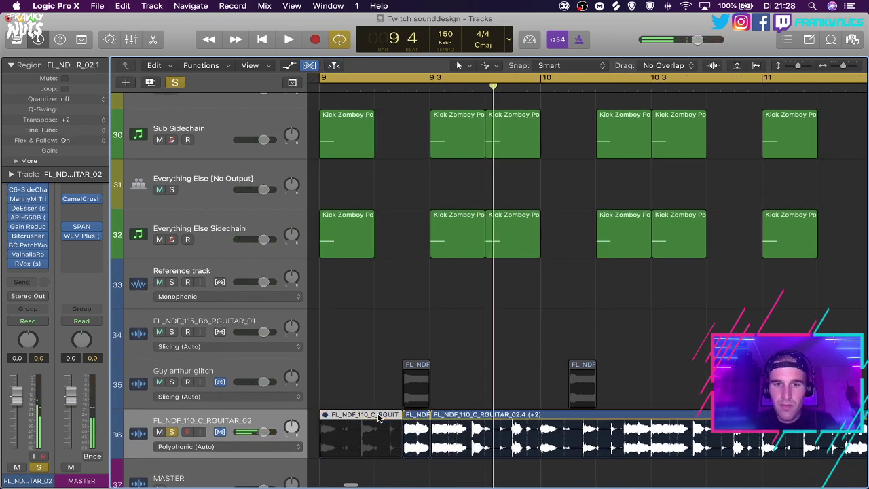
Move the short slice before beat 9 3 to beat 9 2, and play back the drop with the guitar unsoloed.
left_click_drag(410, 418, 381, 420)
key("ctrl+s")
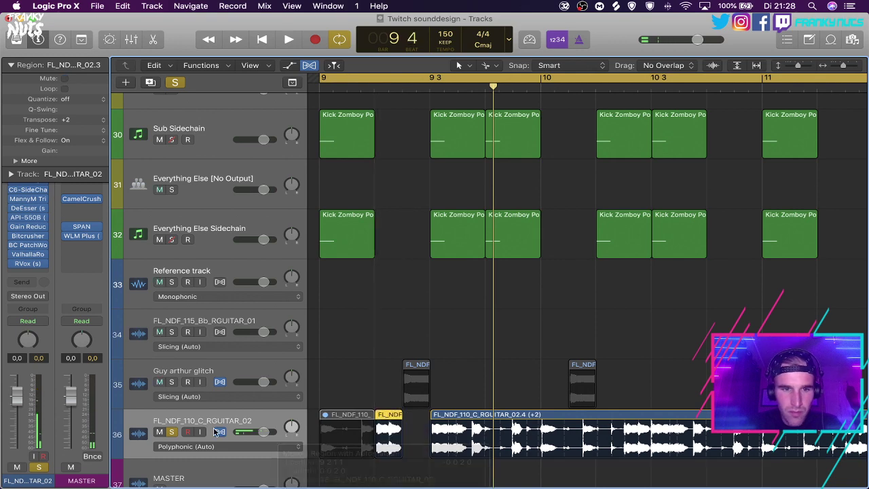
left_click(324, 385)
key("space")
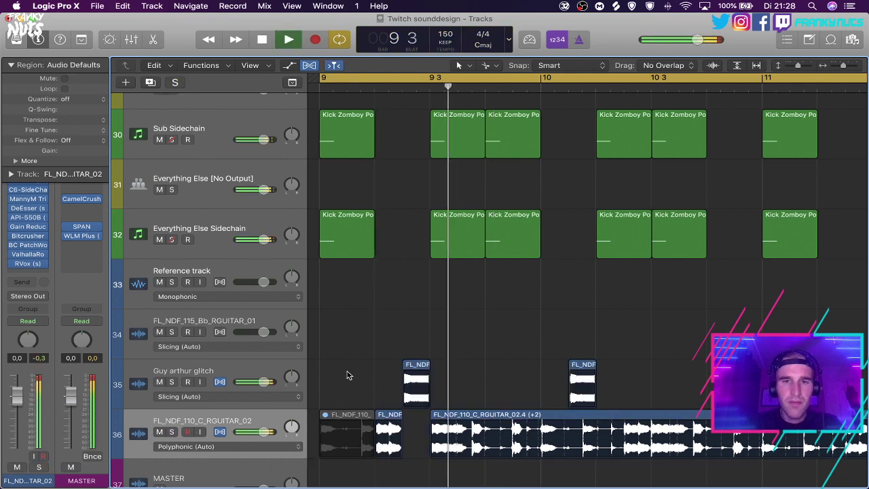
Solo the second guitar loop during playback and split it at beat 10 3 and half a beat before it.
scroll(477, 414, "down", 4)
key("space")
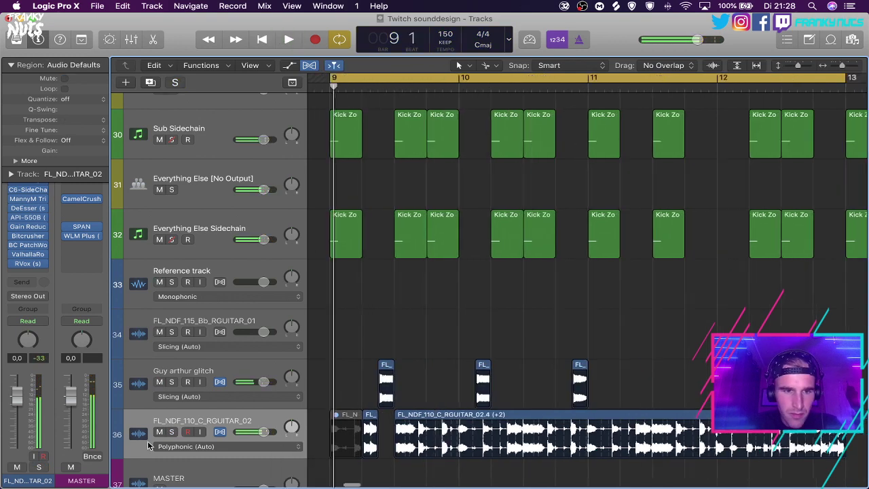
left_click(171, 431)
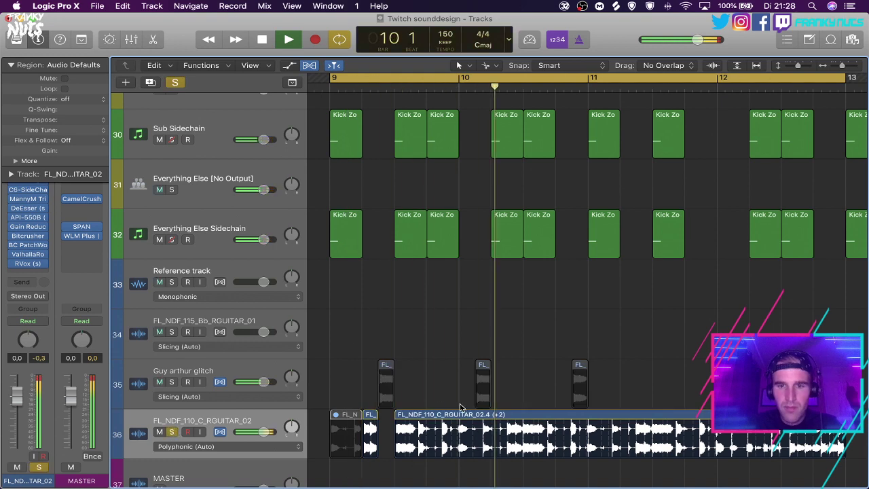
left_click(493, 418, "super")
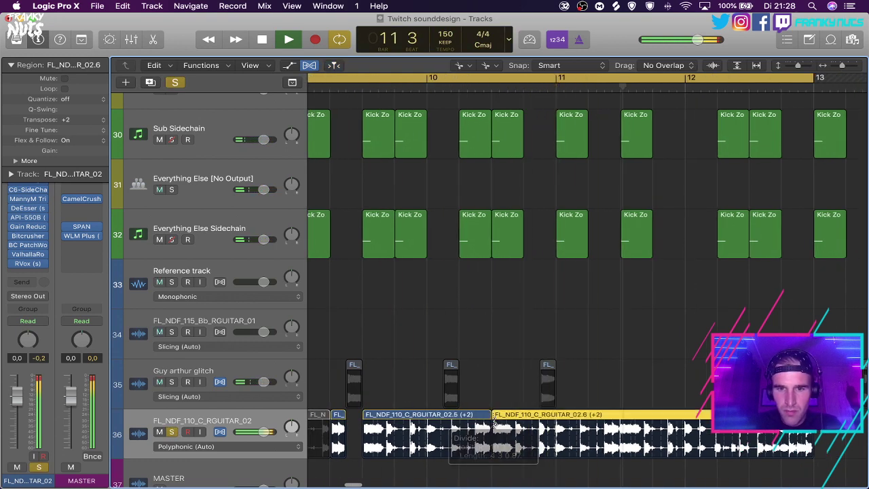
left_click(474, 417, "super")
Delete the guitar loop pieces on both sides of the short slice before beat 10 3, and unsolo the track.
left_click(448, 419)
key("space")
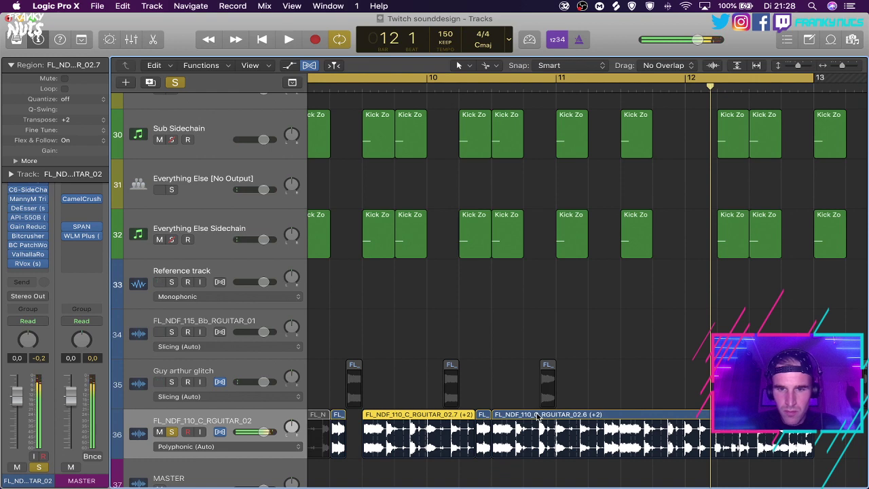
left_click(537, 415, "shift")
key("Delete")
left_click(174, 432)
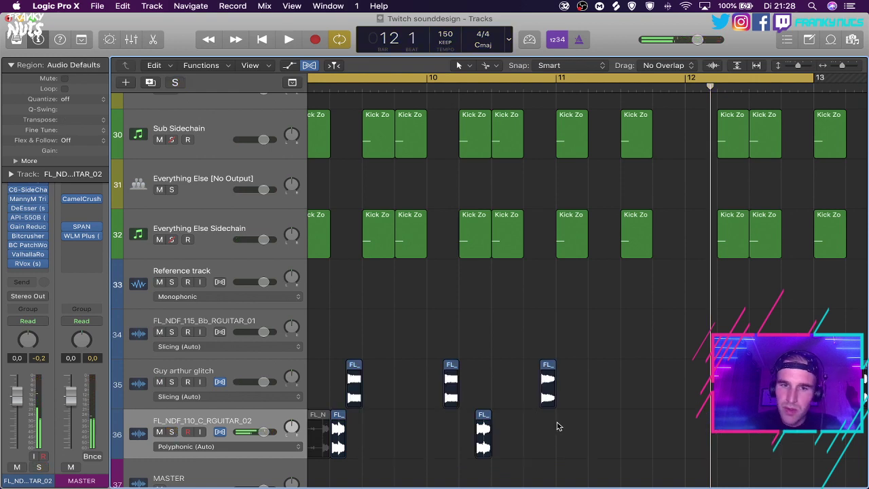
Move the new slice to half a beat before 11 3 and place a copy at beat 12 4 while playing the drop.
left_click_drag(482, 418, 611, 414)
key("space")
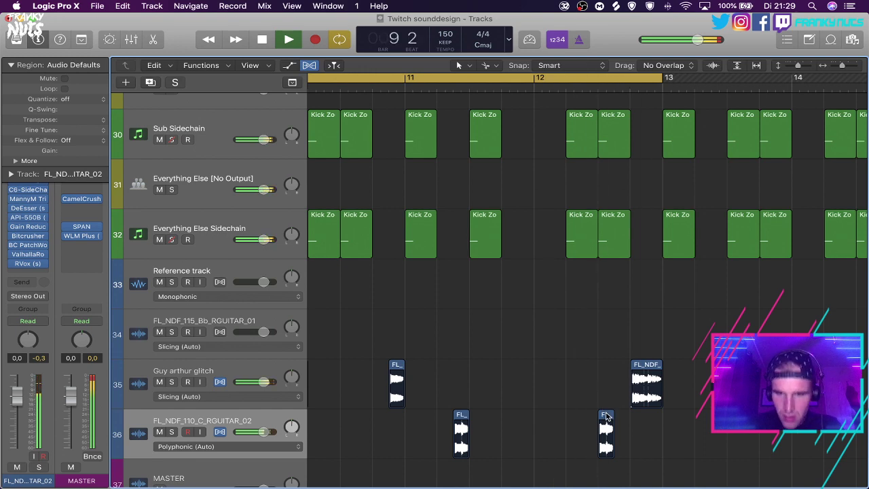
left_click_drag(606, 417, 636, 418)
scroll(637, 419, "down", 2)
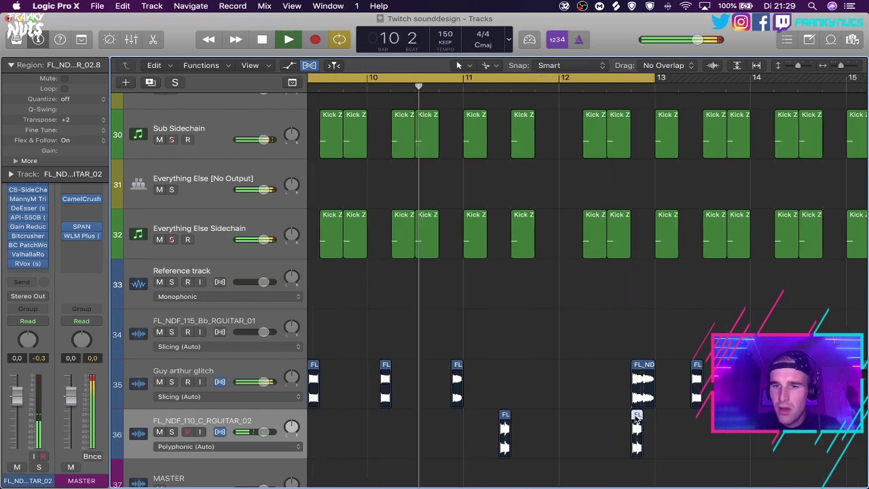
scroll(636, 419, "down", 2)
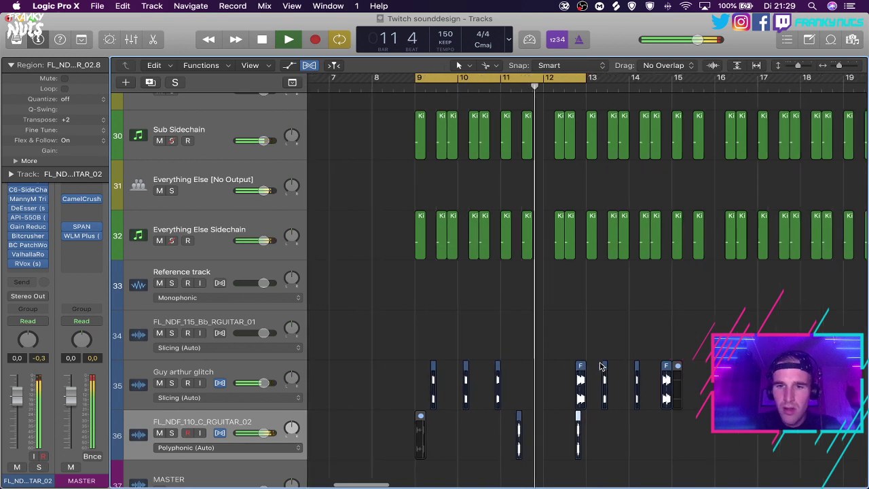
Shorten the guitar slice before beat 11 3 and place a muted copy of it just before bar 12.
left_click(520, 404)
scroll(520, 404, "up", 3)
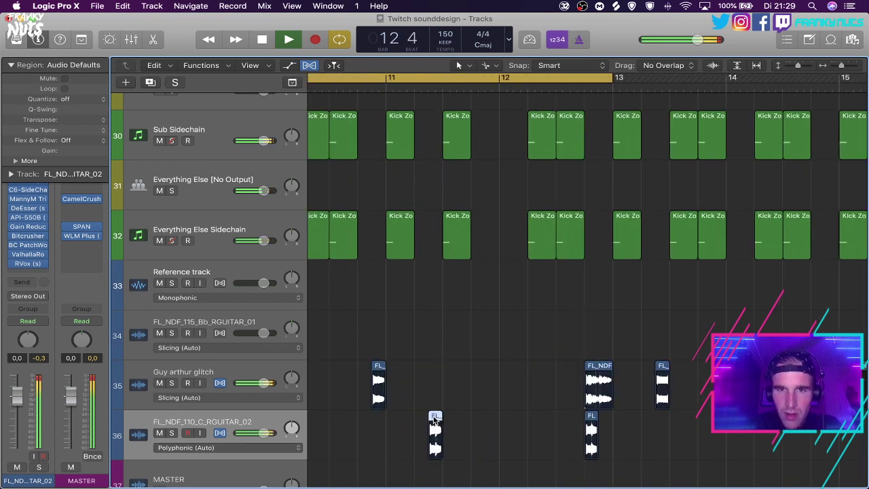
left_click_drag(434, 421, 495, 417)
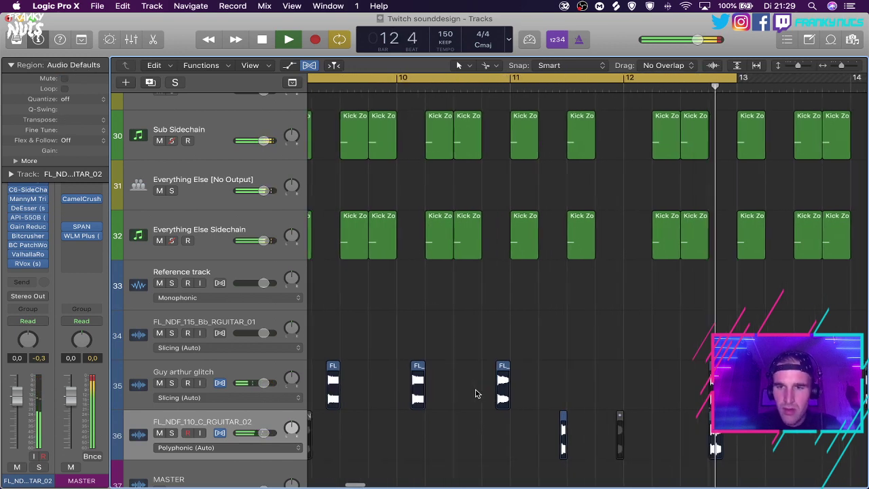
Mute the guitar slice at beat 12 4 and the glitch slice just before bar 11, playing back the drop.
scroll(477, 393, "right", 3)
key("super+Left")
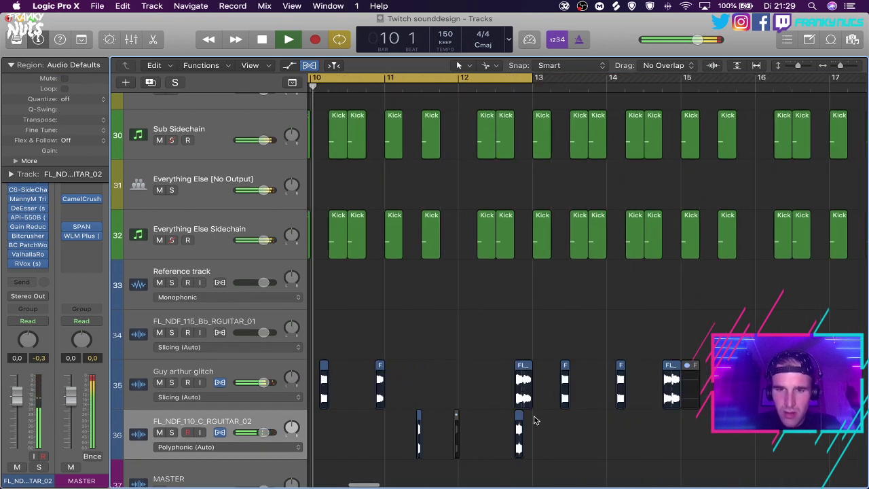
scroll(481, 394, "left", 3)
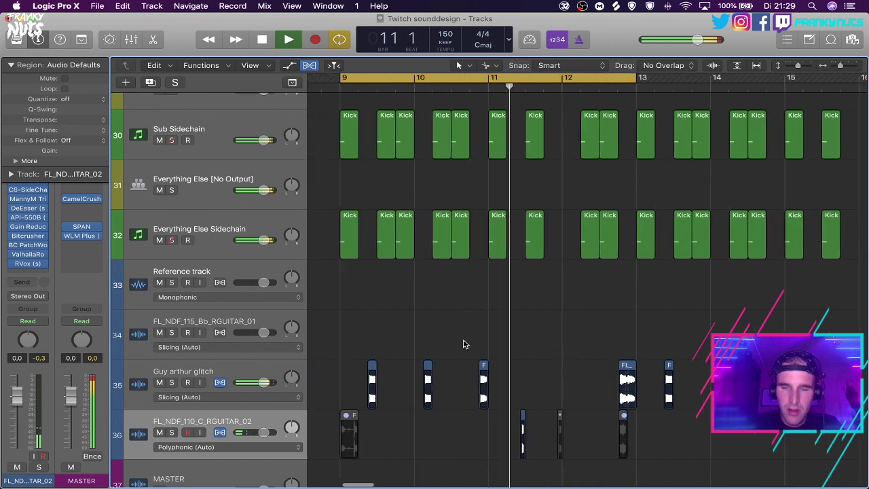
scroll(464, 344, "left", 2)
key("space")
left_click(546, 377)
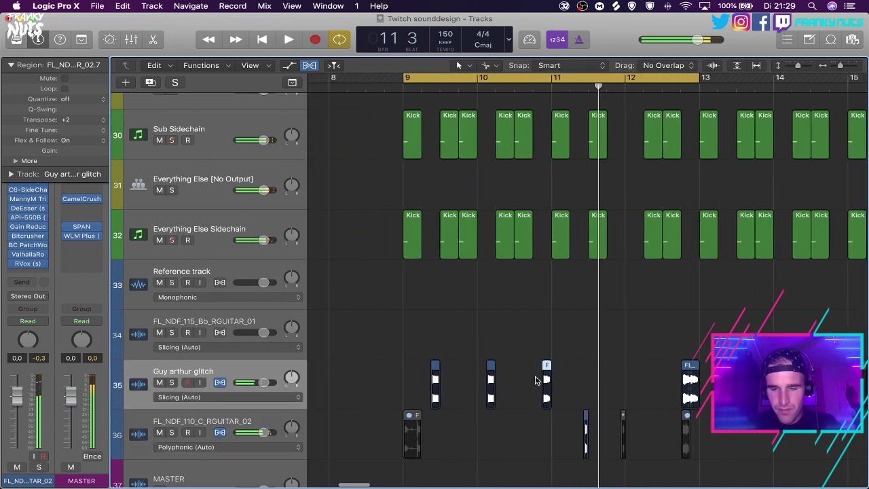
left_click(520, 302)
key("space")
Listen to the drop from bar 9 with the muted guitar and glitch slices.
left_click(215, 237)
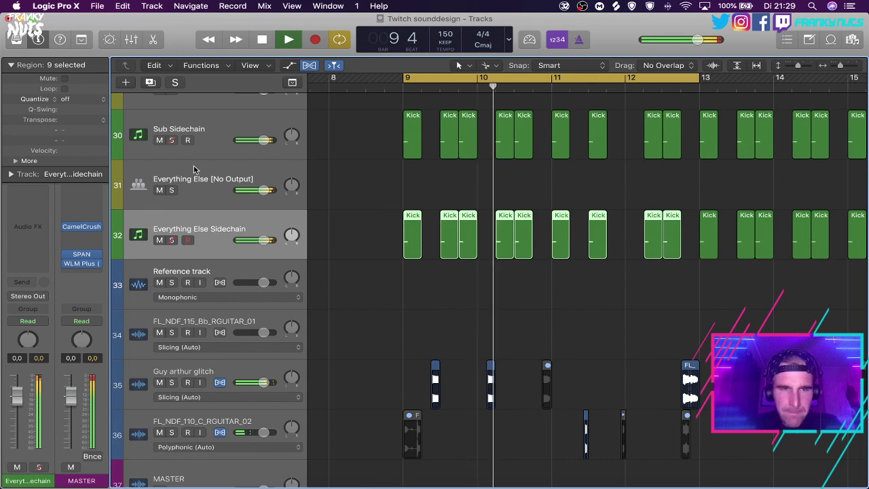
scroll(296, 250, "up", 10)
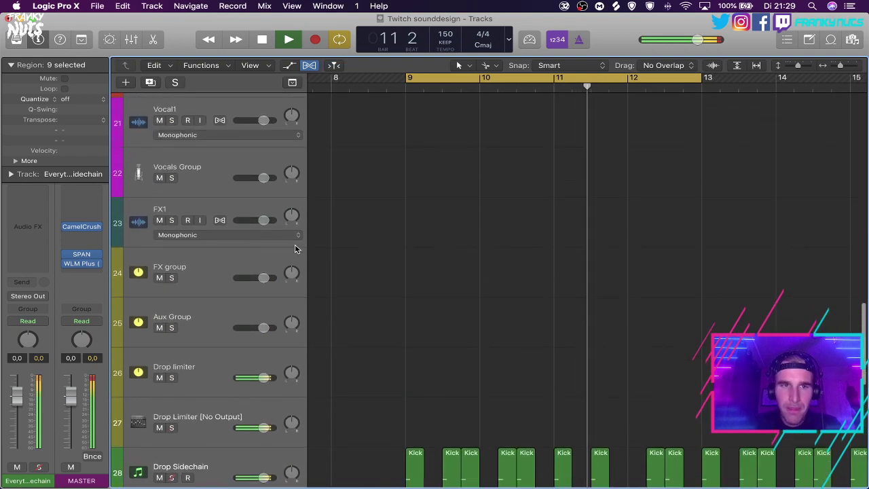
scroll(296, 249, "down", 10)
key("space")
left_click(152, 6)
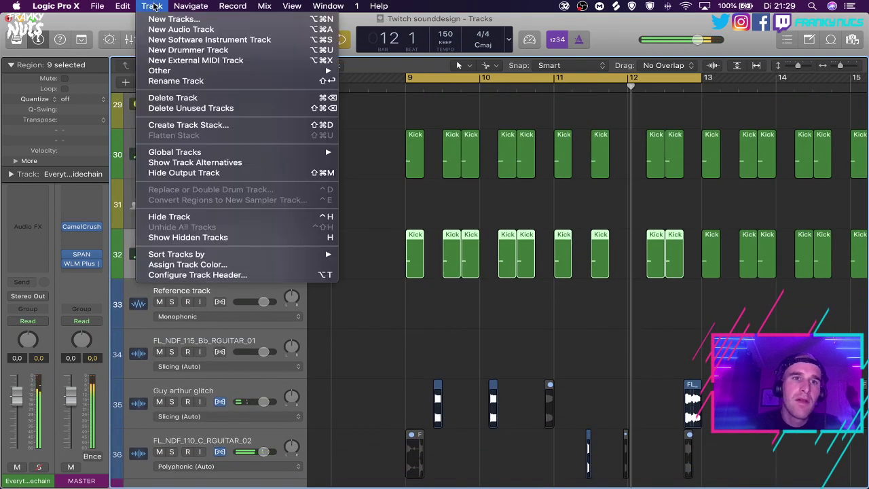
left_click(507, 135)
left_click(505, 110)
key("space")
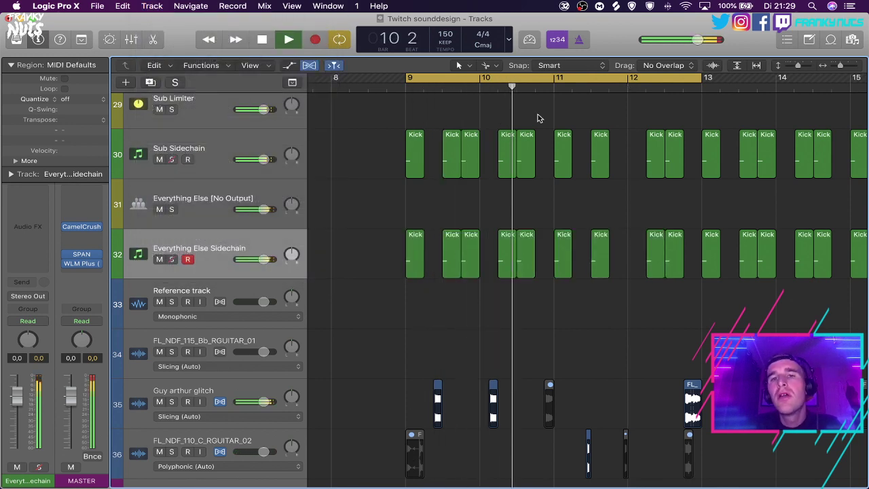
key("space")
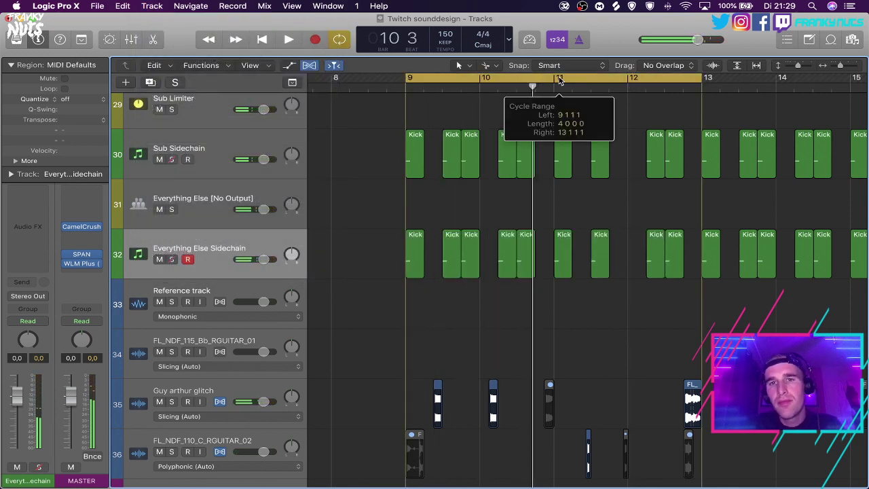
Set the cycle range to beat 10 4 and delete the regions on the muted second Sub track.
left_click_drag(537, 80, 552, 82)
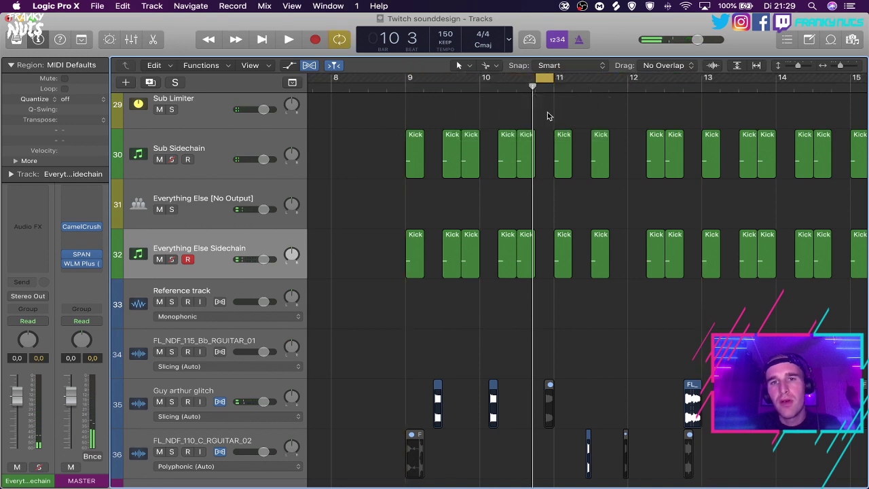
scroll(190, 239, "up", 5)
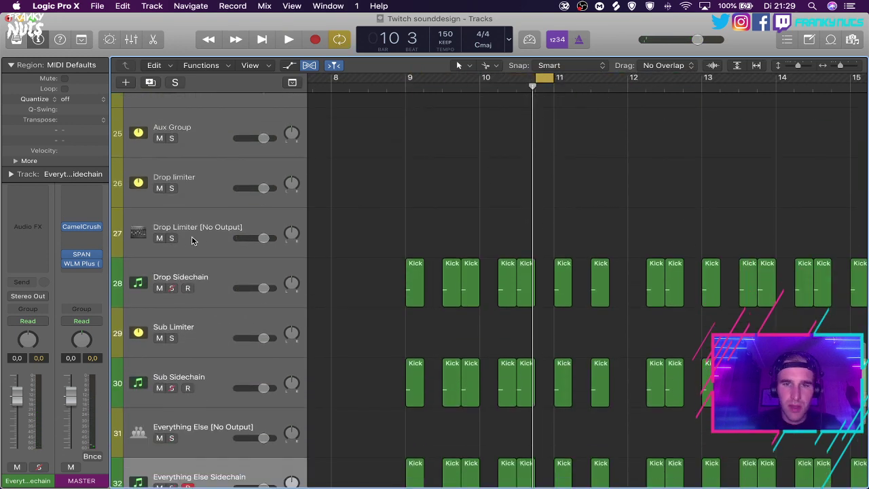
scroll(191, 240, "up", 20)
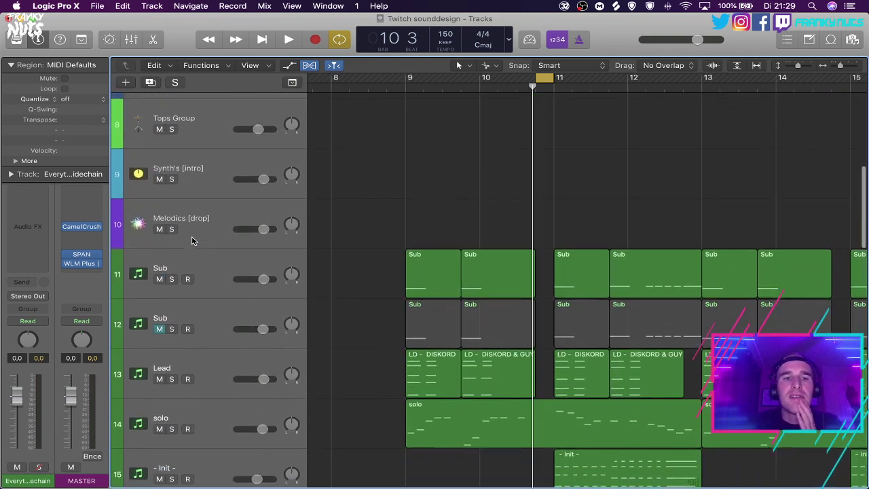
scroll(192, 239, "down", 1)
left_click(208, 301)
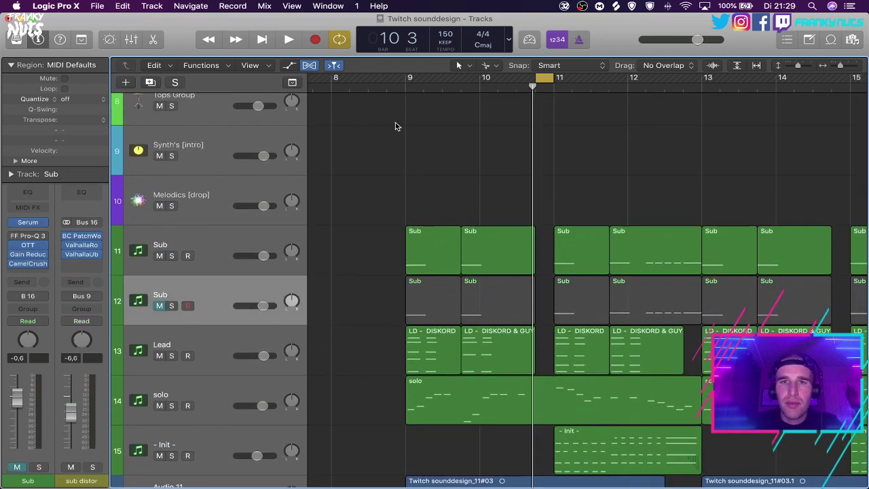
key("Delete")
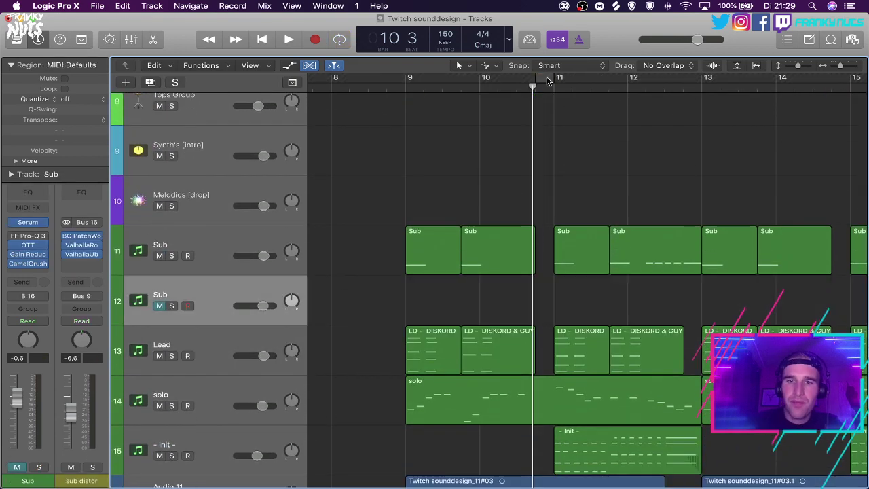
Unmute the second Sub track and audition its sound with Musical Typing at octave C1.
key("super+Right")
key("super+Right")
key("super+k")
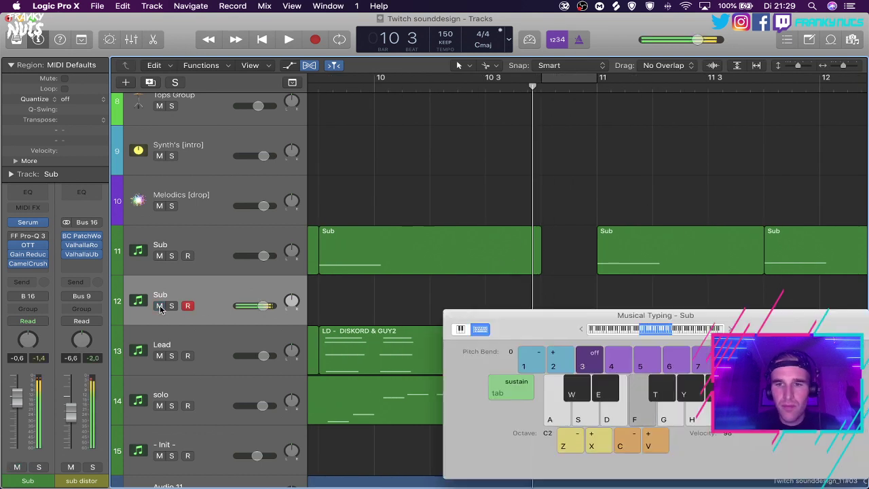
key("z")
key("f")
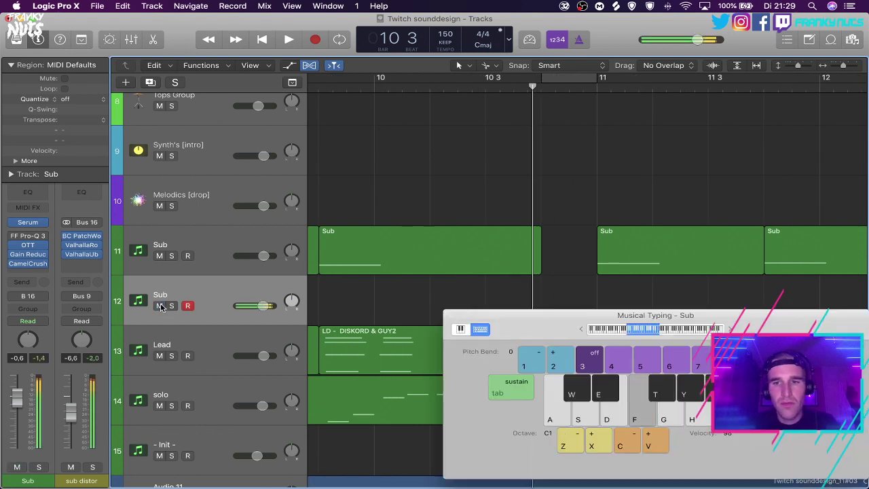
key("g")
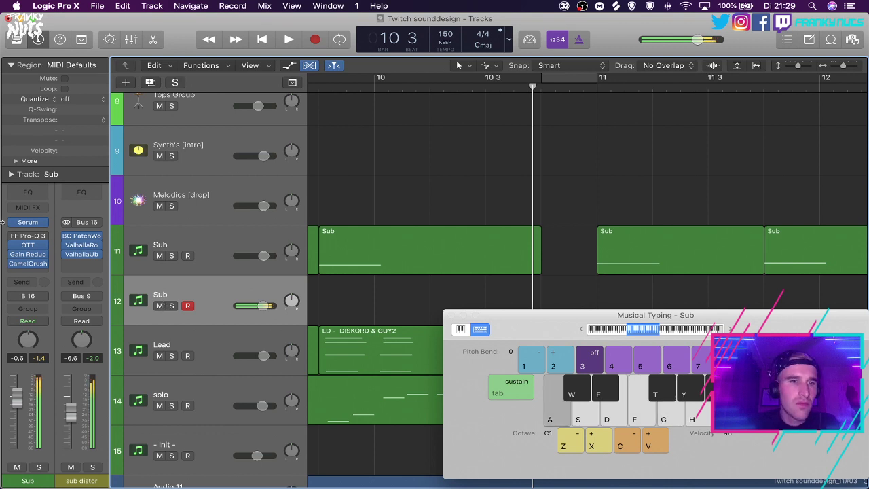
Load the SUB - MR BILL preset from the SERUM V2 - FRANKY NUTS user bank into the second Sub track's Serum.
left_click(11, 65)
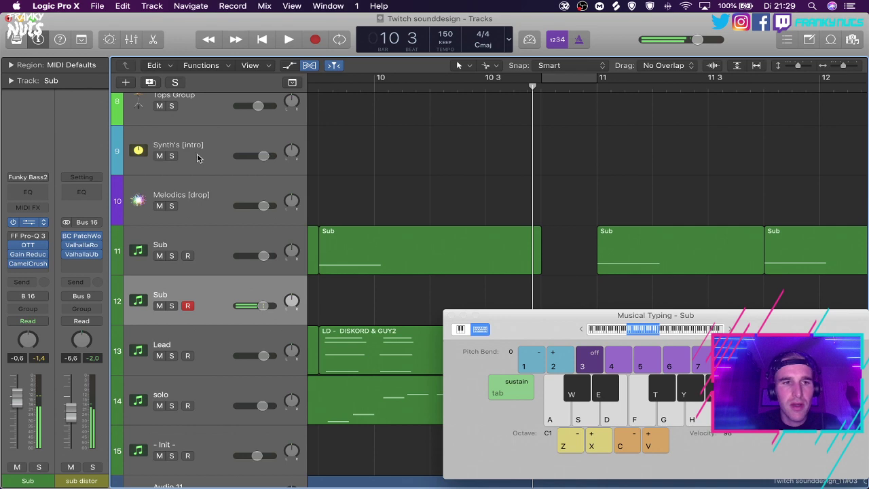
key("v")
left_click(332, 84)
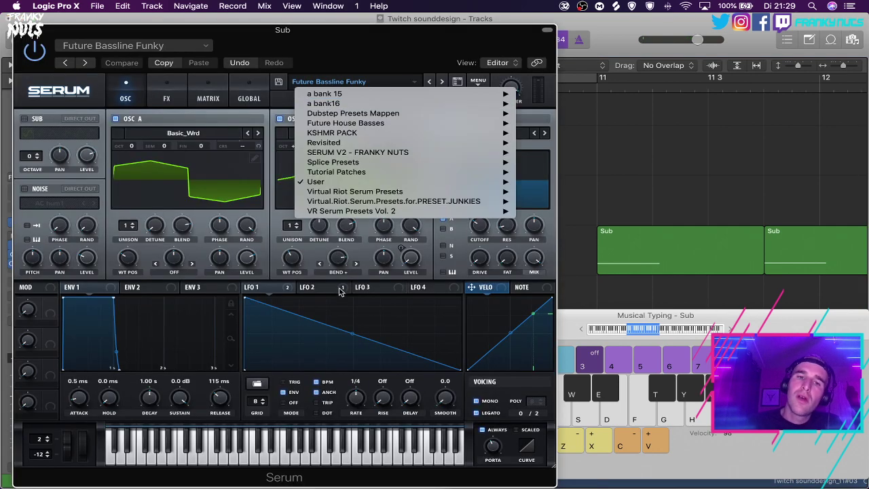
mouse_move(336, 182)
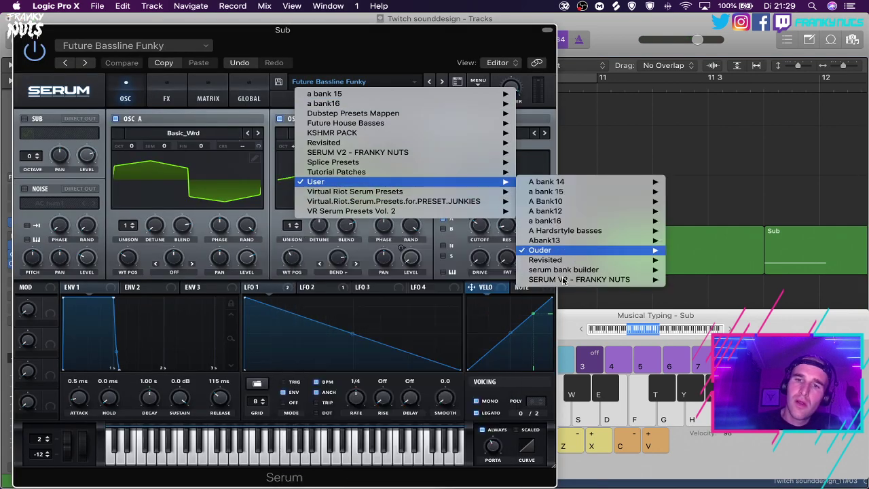
mouse_move(577, 279)
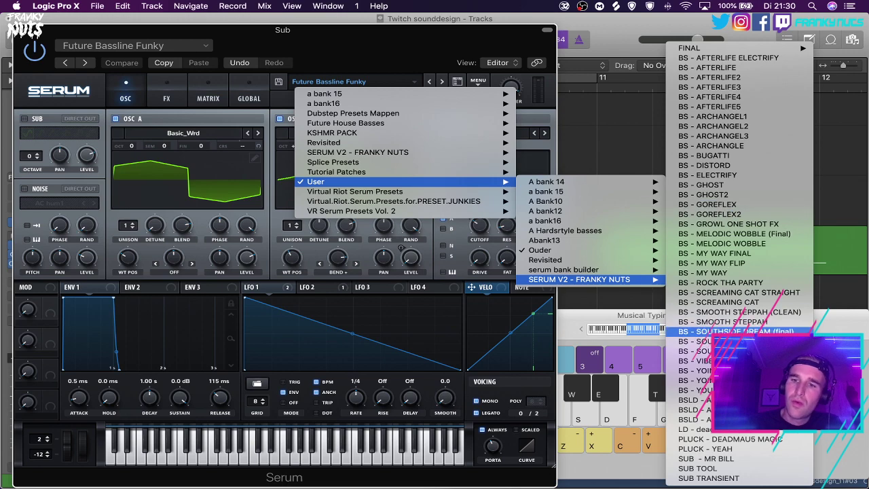
left_click(706, 458)
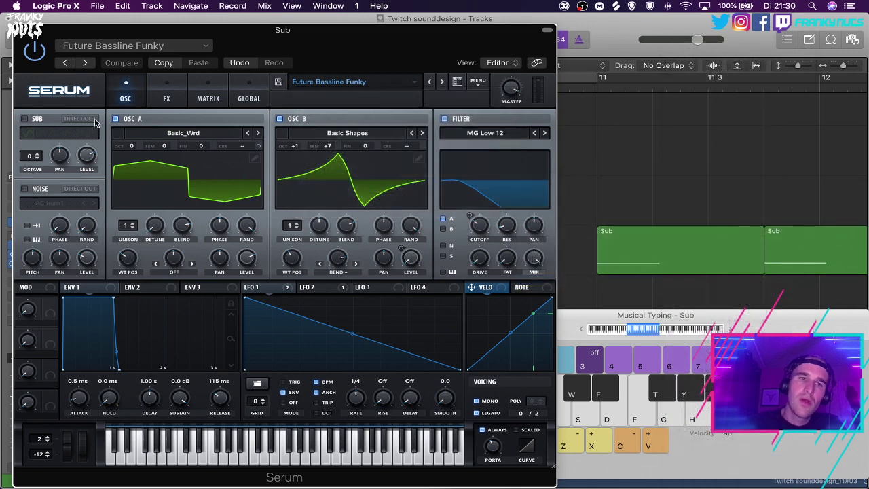
left_click(21, 31)
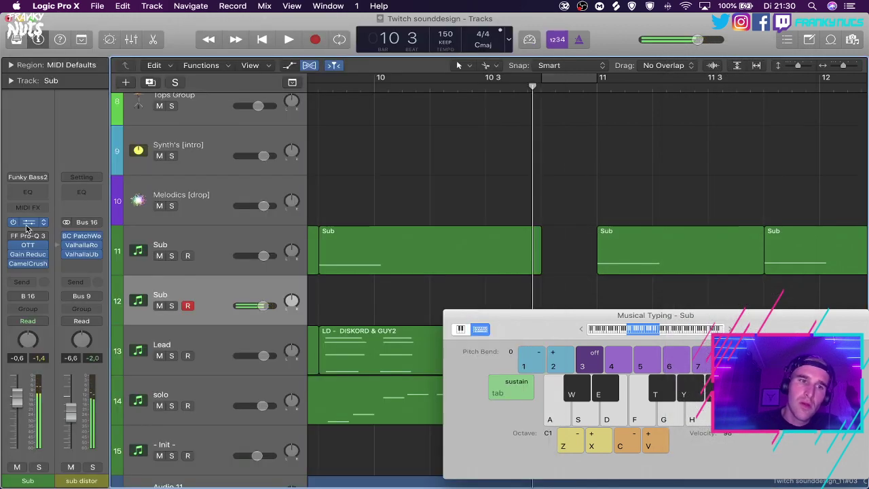
key("v")
Turn off Serum's oscillator B and reshape oscillator A's wavetable by lowering harmonic bin 4 and setting bin 1 to about 81%.
left_click(280, 119)
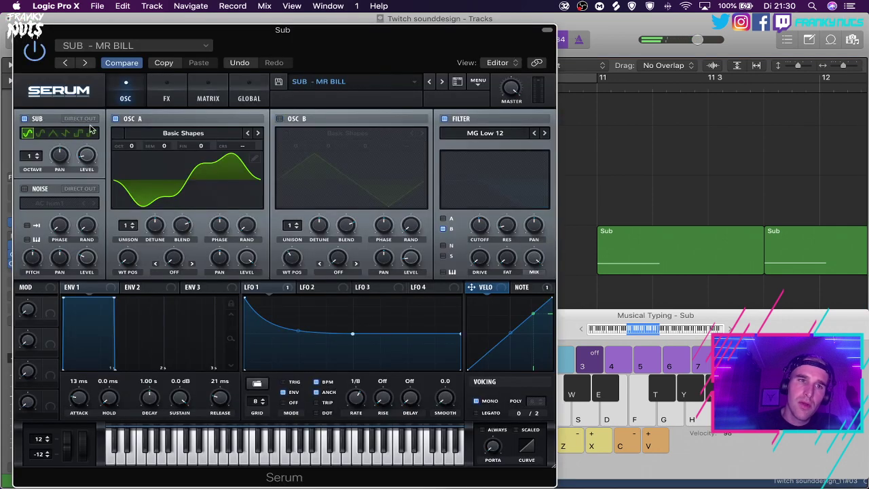
left_click(254, 158)
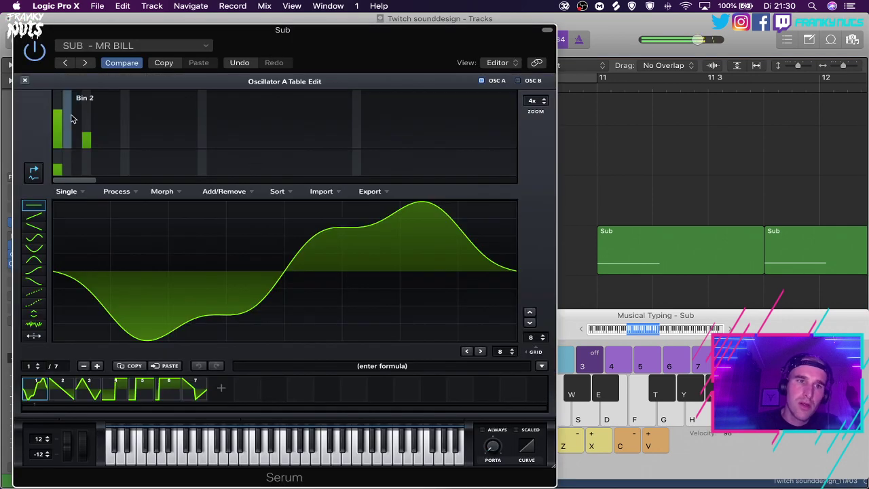
left_click(87, 142)
left_click(60, 102)
left_click(60, 103)
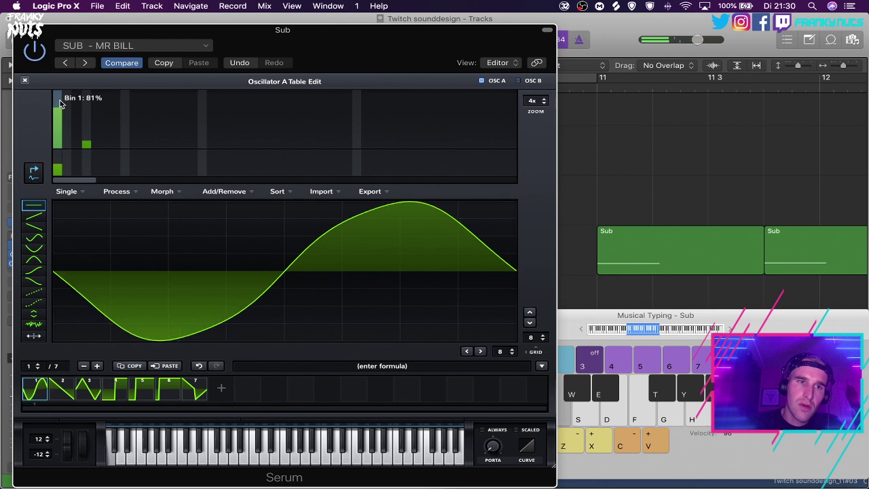
Bypass OTT, Gain Reduc and CamelCrush on the second Sub track and audition the dry Serum sound.
left_click(20, 33)
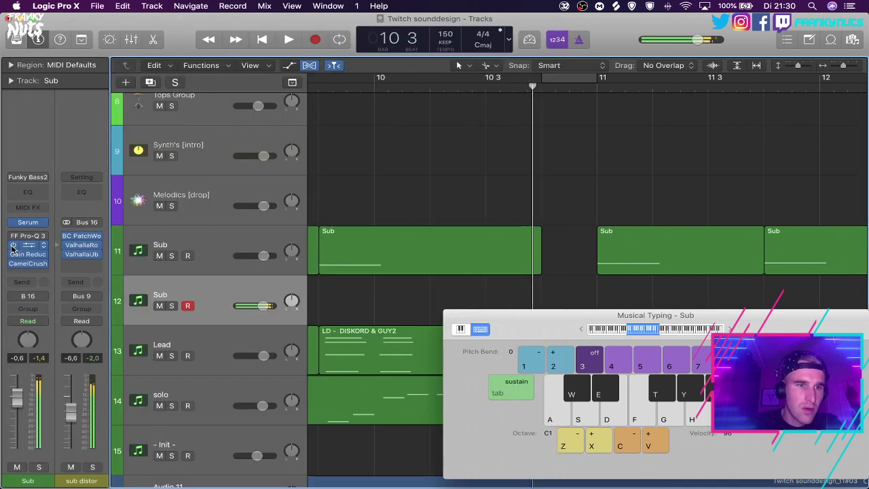
key("a")
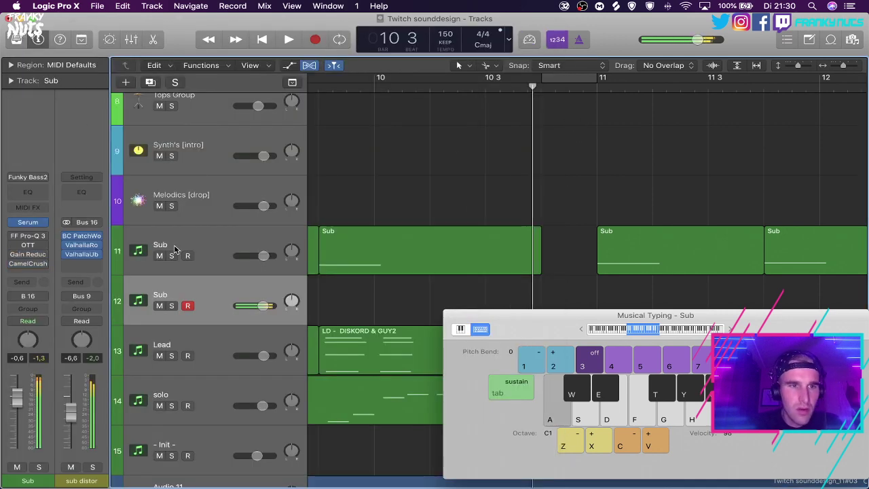
key("a")
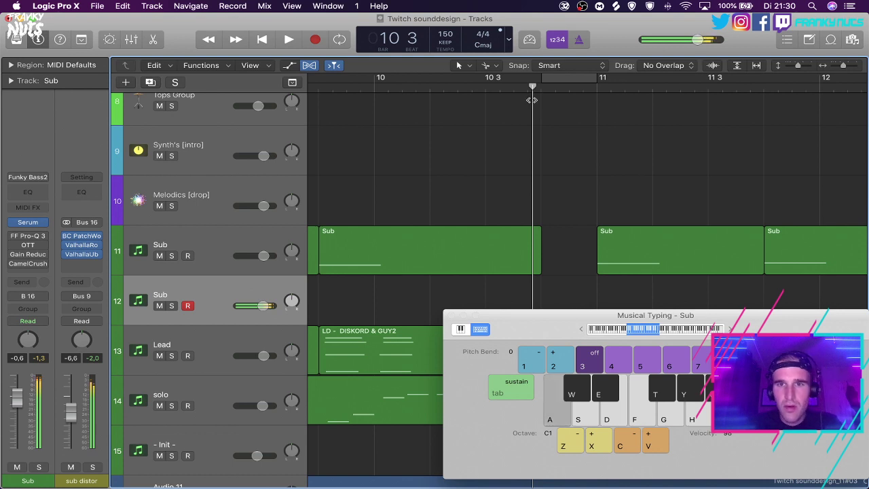
Record a sub note in the gap at beat 10 4 on the second Sub track and play it back.
key("space")
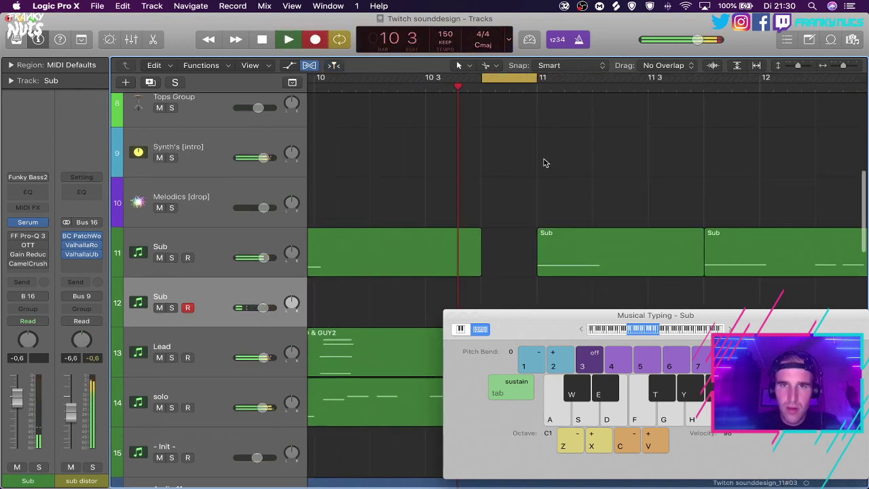
key("space")
key("super+k")
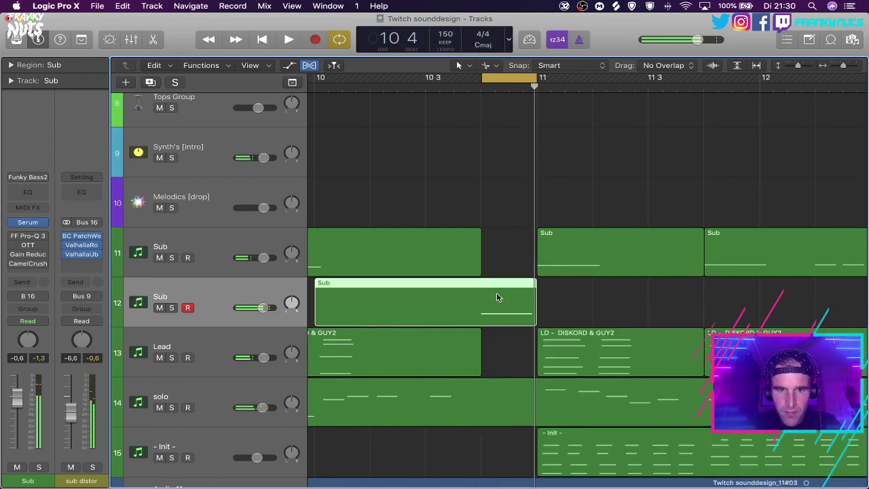
double_click(496, 292)
key("x")
key("x")
key("space")
key("space")
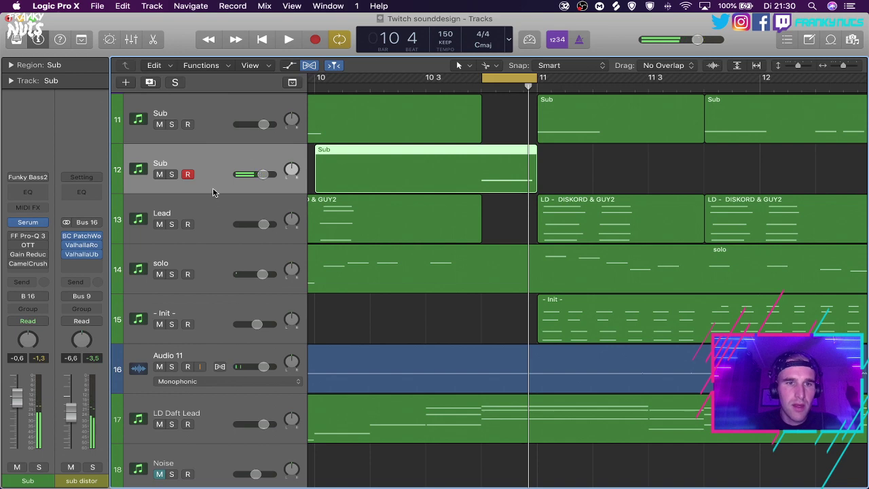
Duplicate the second Sub track with its region and load BA MONSTER BASS2 from the user folder a bank16 in its Serum.
key("super+d")
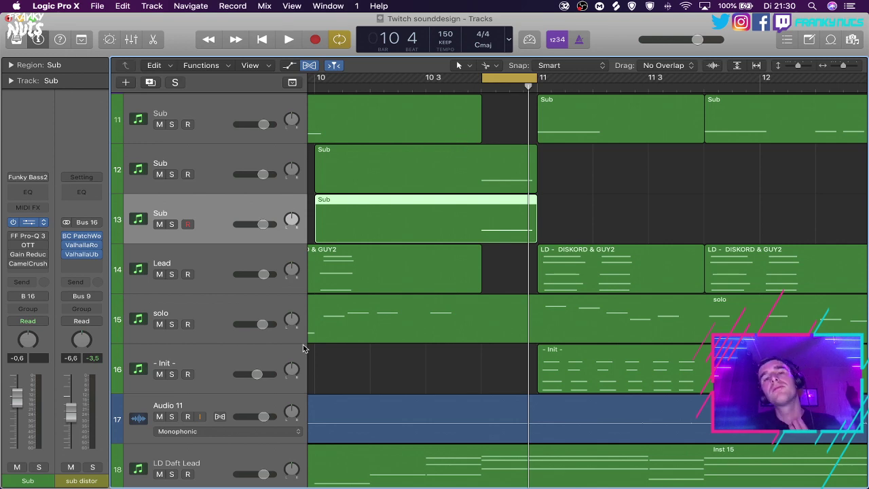
key("v")
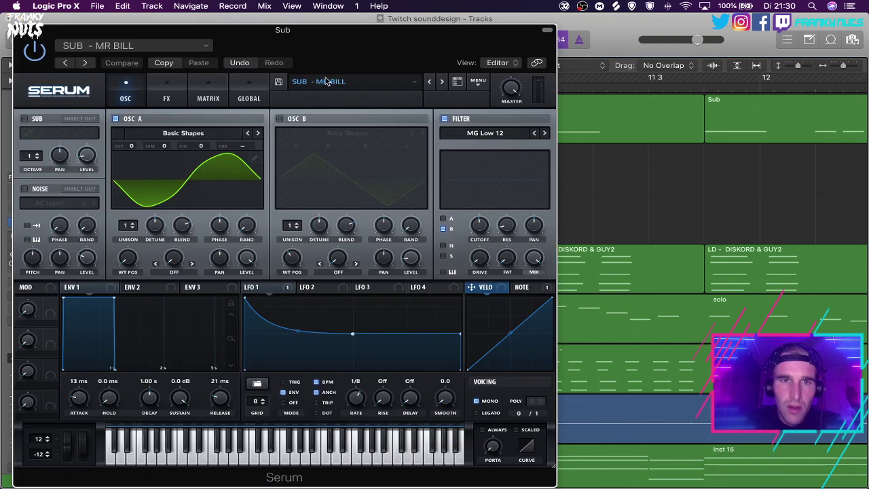
left_click(328, 81)
mouse_move(356, 182)
mouse_move(588, 224)
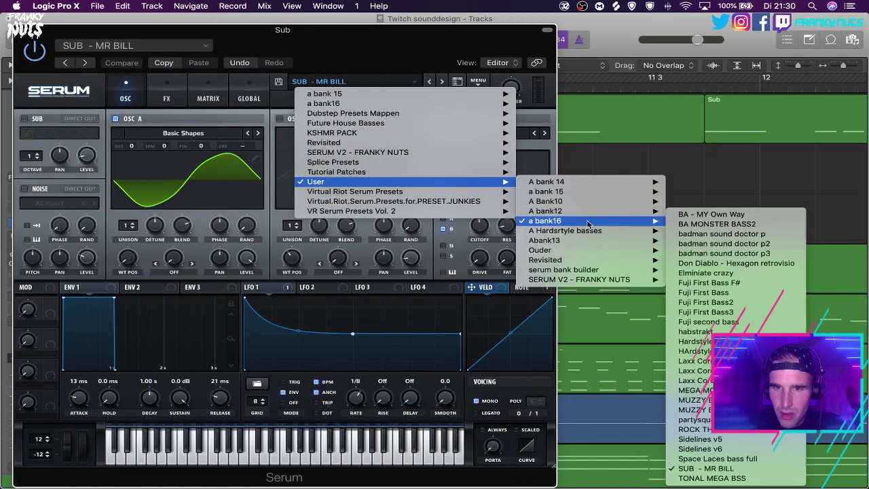
left_click(718, 223)
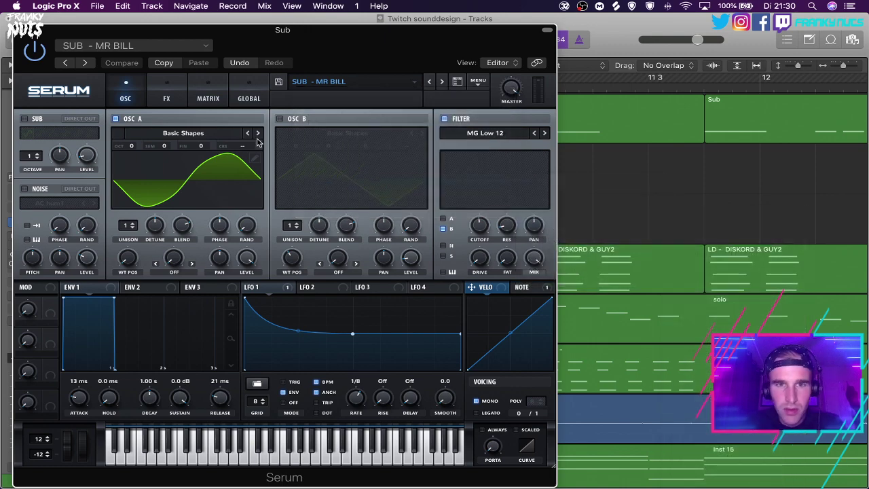
key("v")
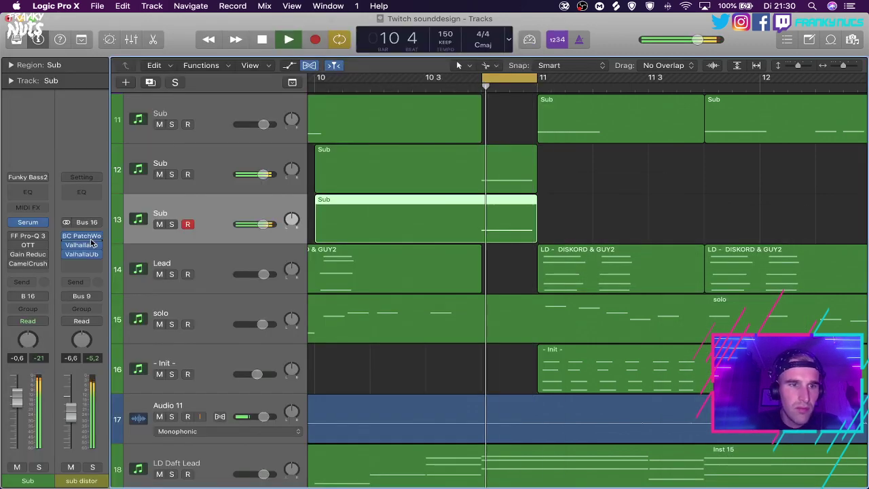
Turn off the noise oscillator of the BA MONSTER BASS2 patch and move Serum clear of the track list.
left_click(29, 223)
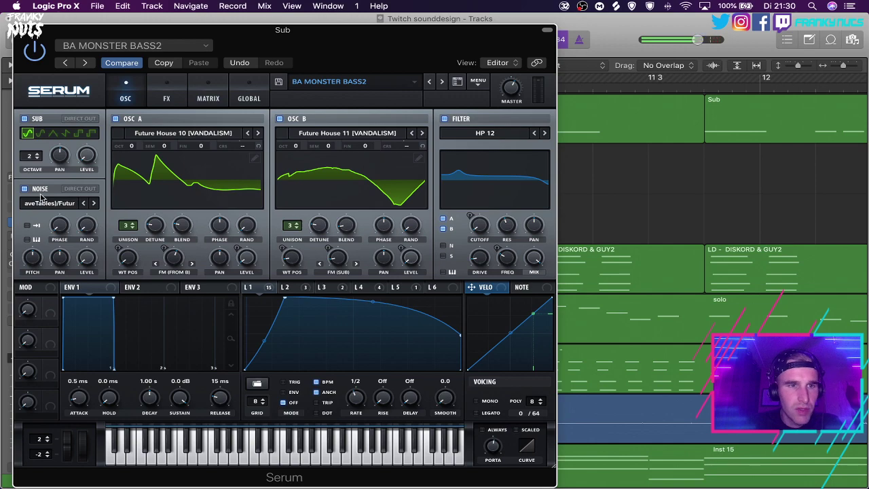
left_click(25, 189)
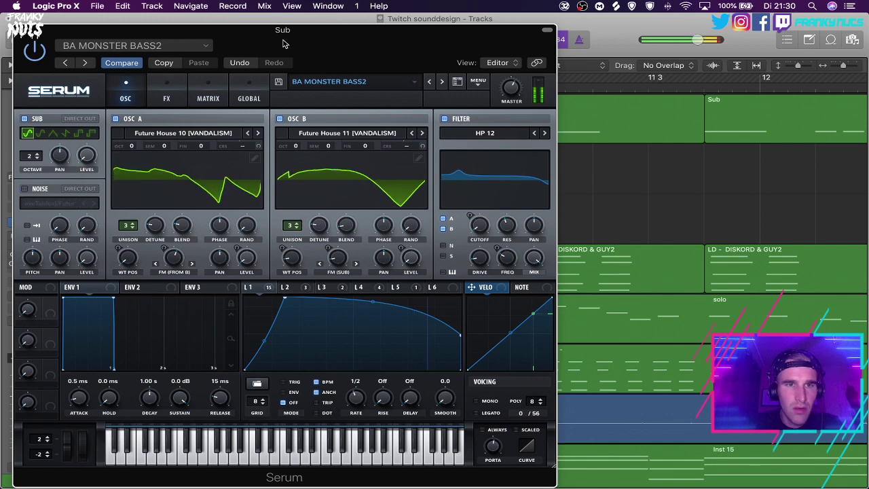
left_click_drag(286, 42, 459, 367)
Solo the sub distor bus and raise the volume of Sub track 12 to +6.0 dB.
left_click(93, 468)
left_click_drag(263, 174, 313, 178)
key("a")
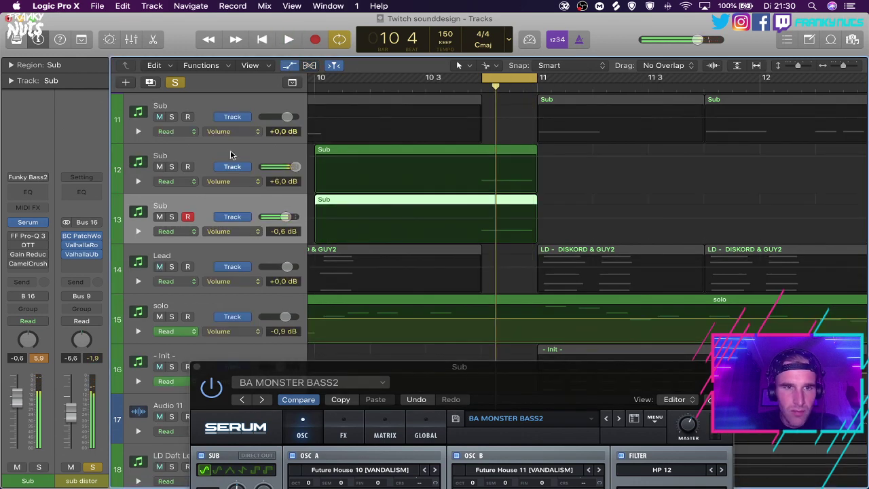
Select Sub track 12 and compare the sub distor bus with its two Valhalla effects on and bypassed during looped playback.
left_click(230, 156)
key("a")
scroll(231, 154, "up", 1)
key("a")
key("space")
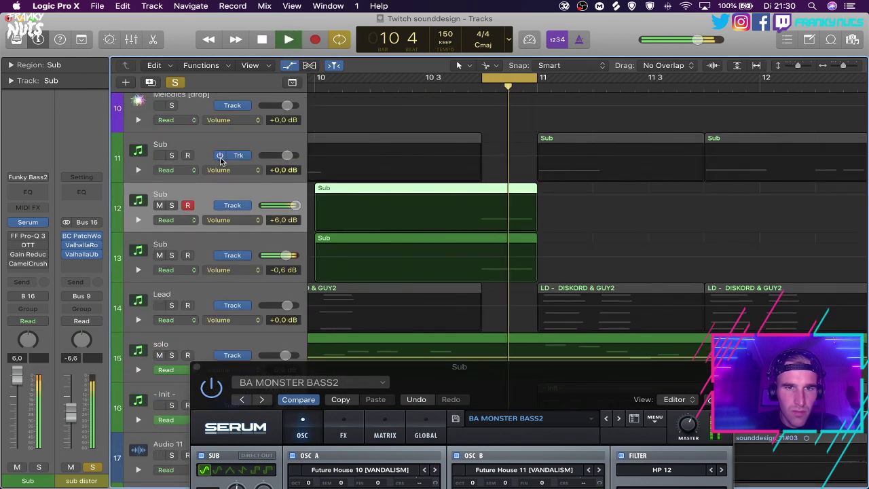
key("space")
key("space")
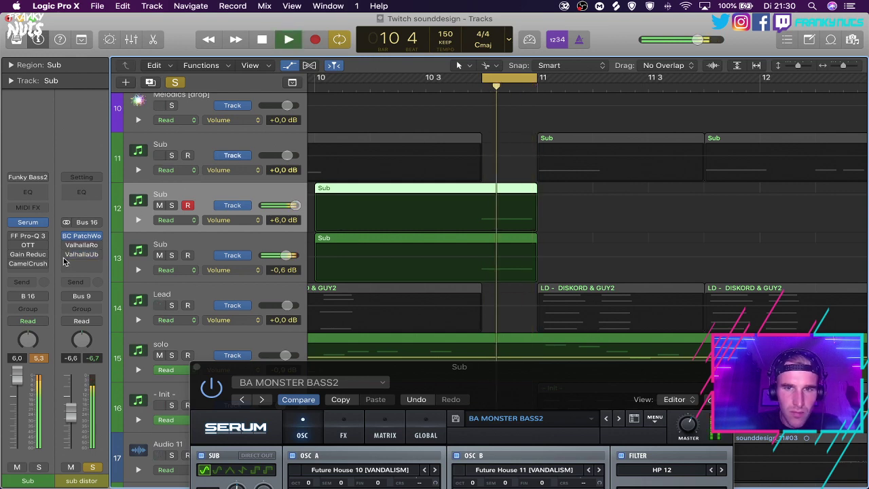
key("space")
key("space")
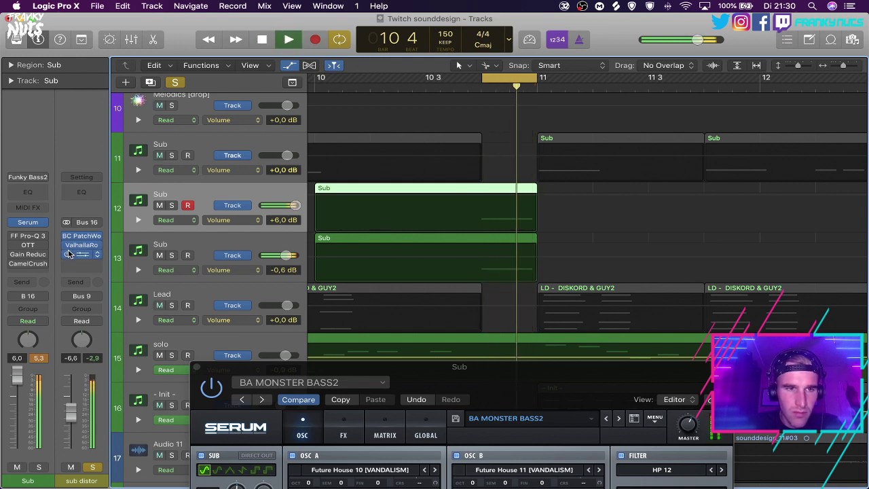
key("space")
key("space")
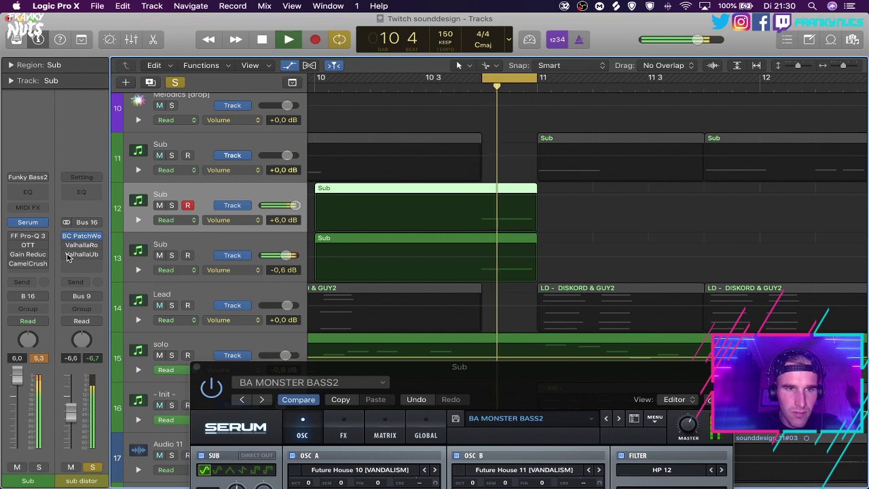
key("space")
Set the cycle range from bar 9 to bar 11 and enable both Valhalla effects on the sub distor bus during playback.
key("super+Left")
key("super+Left")
key("super+Left")
scroll(449, 116, "left", 3)
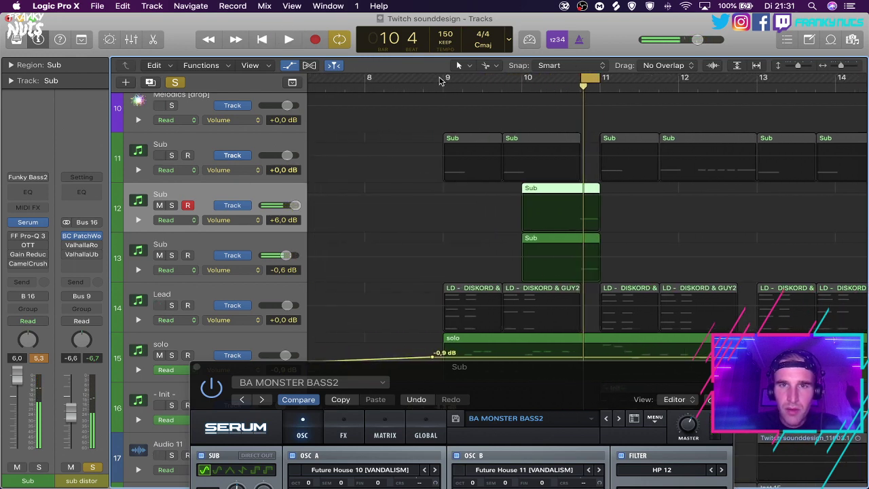
left_click_drag(440, 81, 600, 79)
key("space")
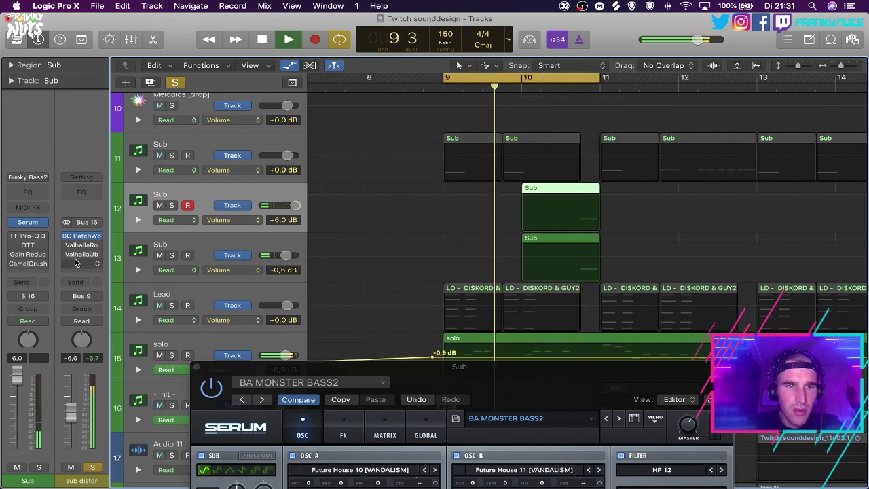
left_click_drag(66, 245, 66, 256)
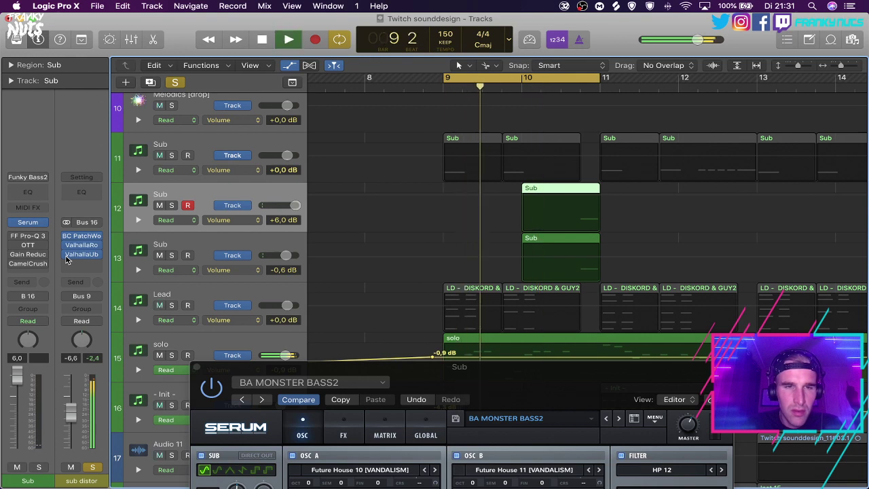
key("space")
Move ValhallaRoom after the other Valhalla effect on the sub distor bus and set its mix to 20.7% and depth to 18.9%.
left_click(83, 250)
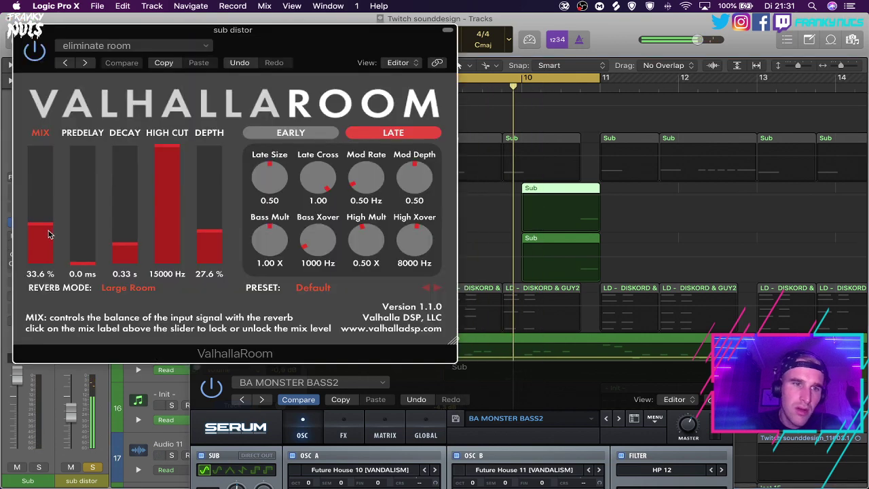
key("space")
left_click(20, 29)
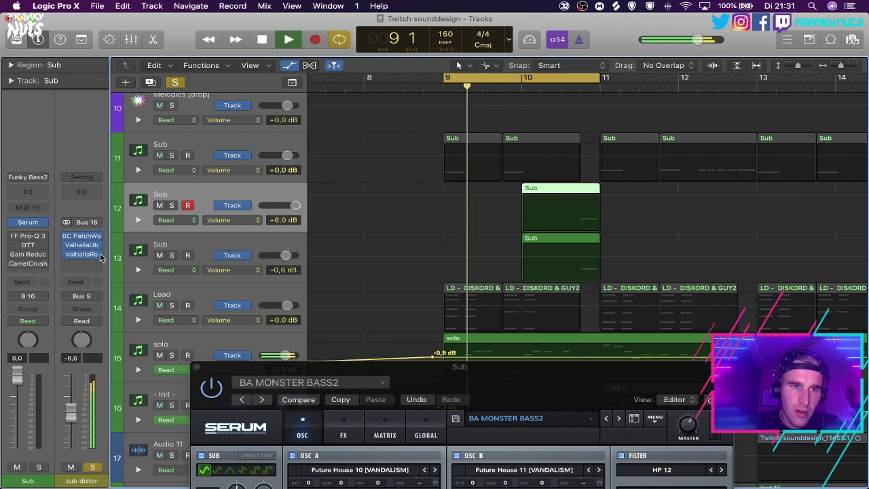
left_click(82, 254)
left_click_drag(207, 235, 207, 244)
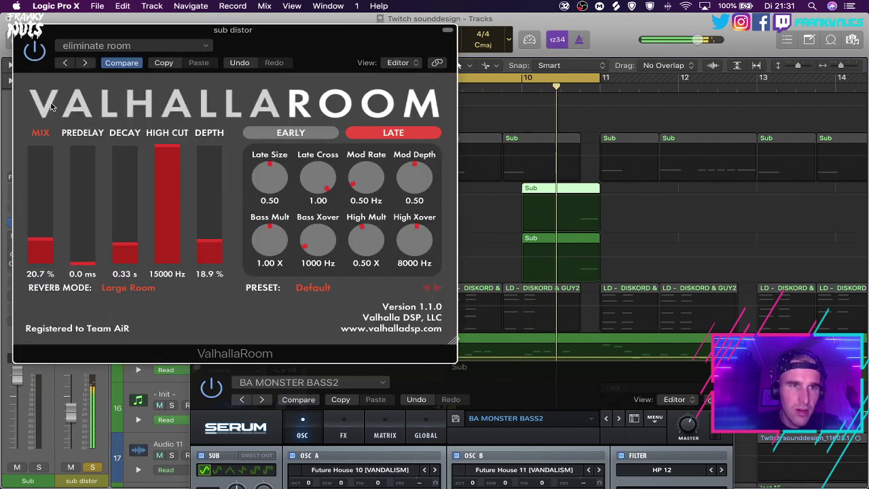
left_click(18, 31)
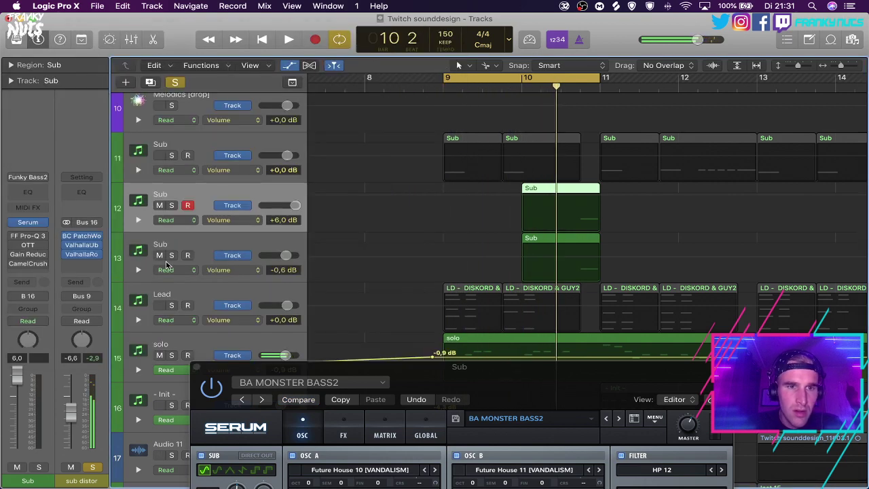
Clear the solo, play the cycle with all tracks and inspect the effects rack of the BA MONSTER BASS2 Serum patch.
left_click(173, 206)
key("space")
left_click_drag(552, 367, 516, 125)
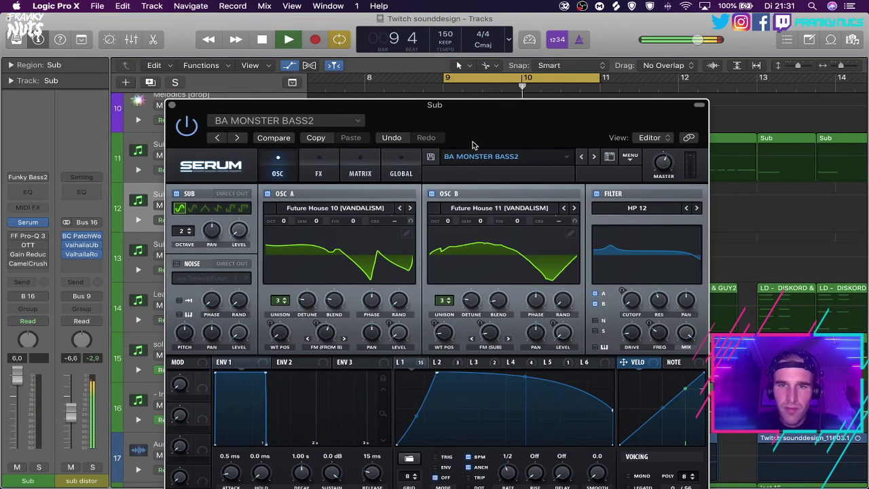
left_click(312, 173)
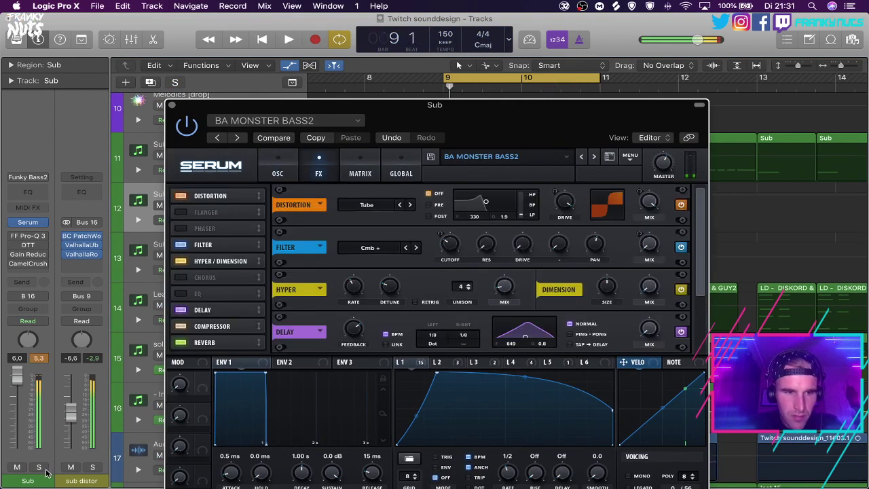
left_click(172, 105)
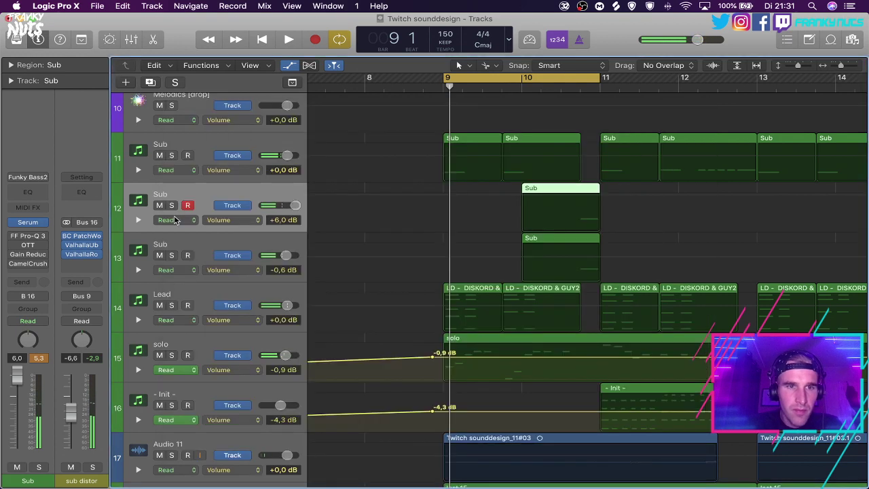
Solo Sub track 13 and play it with the cycle range set from bar 10 to just past bar 11.
left_click(199, 239)
left_click(171, 254)
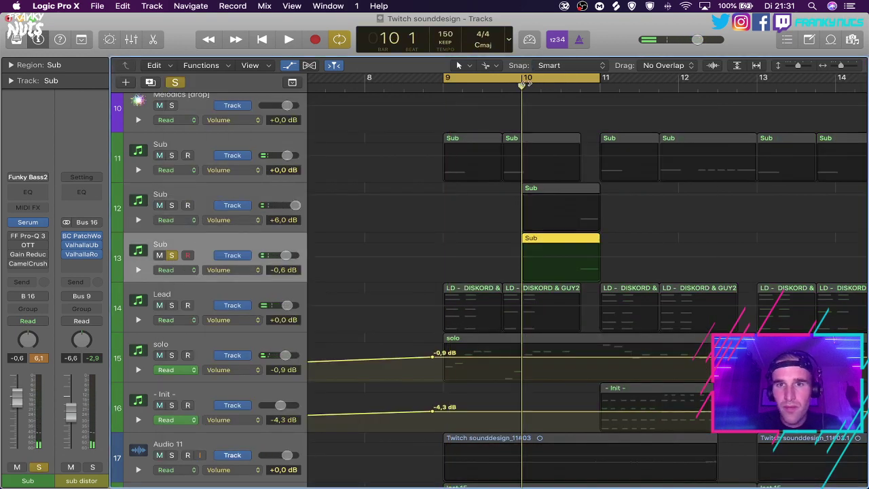
left_click_drag(523, 80, 624, 78)
key("space")
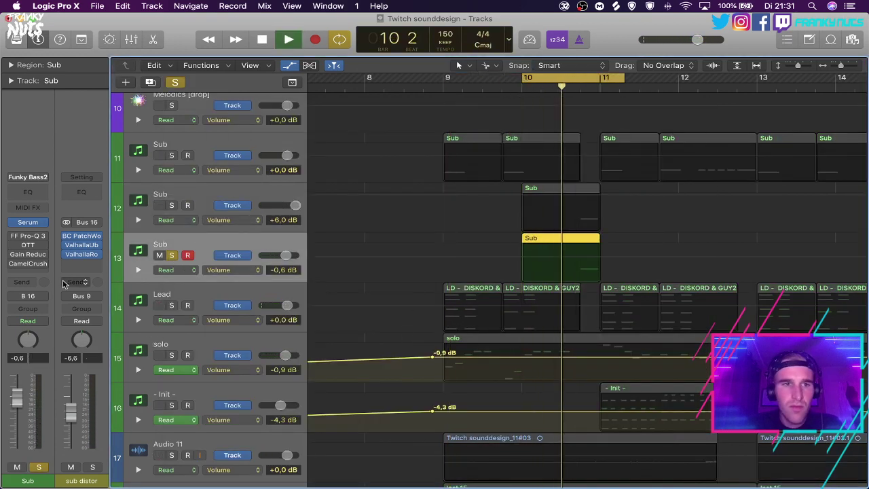
key("space")
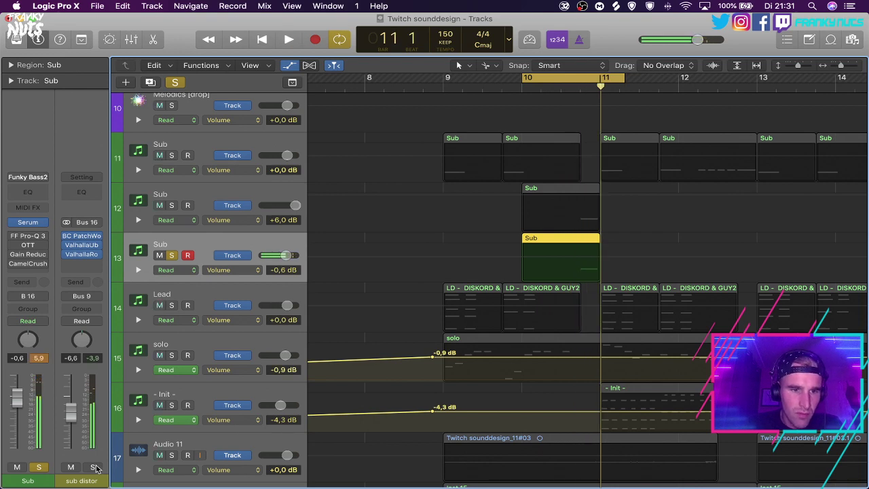
Solo the sub distor bus as well, play both sub layers together and select Sub track 12.
left_click(93, 467)
key("space")
scroll(539, 306, "up", 5)
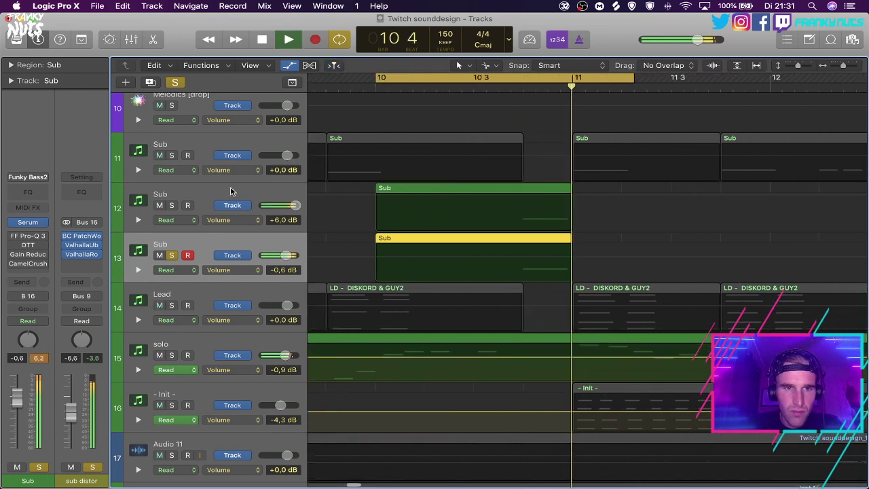
left_click(207, 208)
key("space")
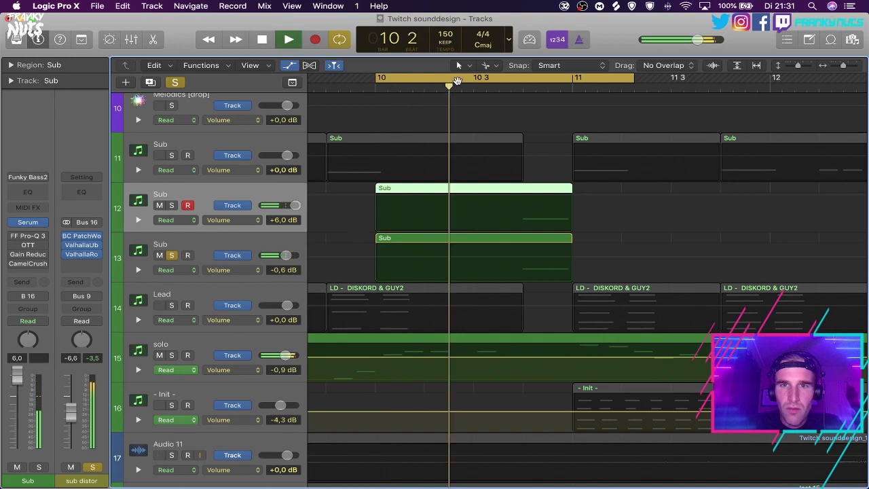
Set the cycle range from 10 3 to bar 11, audition it and open the Serum of Sub track 12.
left_click_drag(475, 78, 572, 78)
key("space")
key("space")
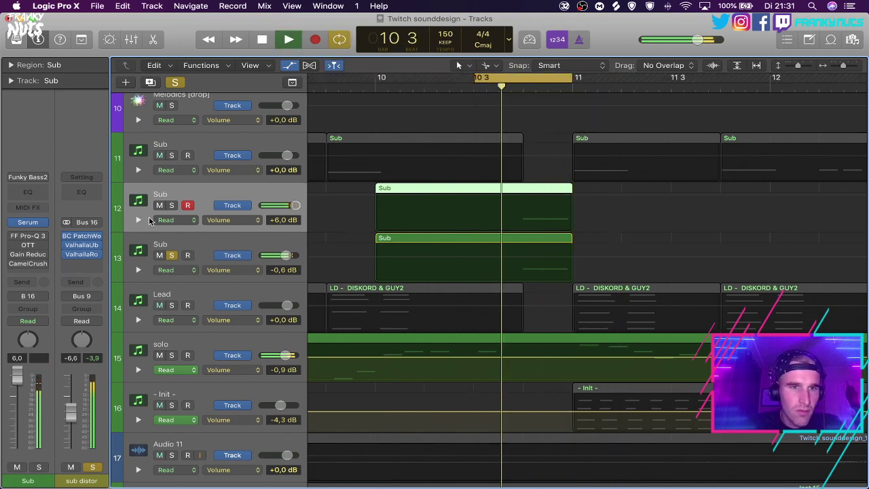
key("space")
left_click(28, 222)
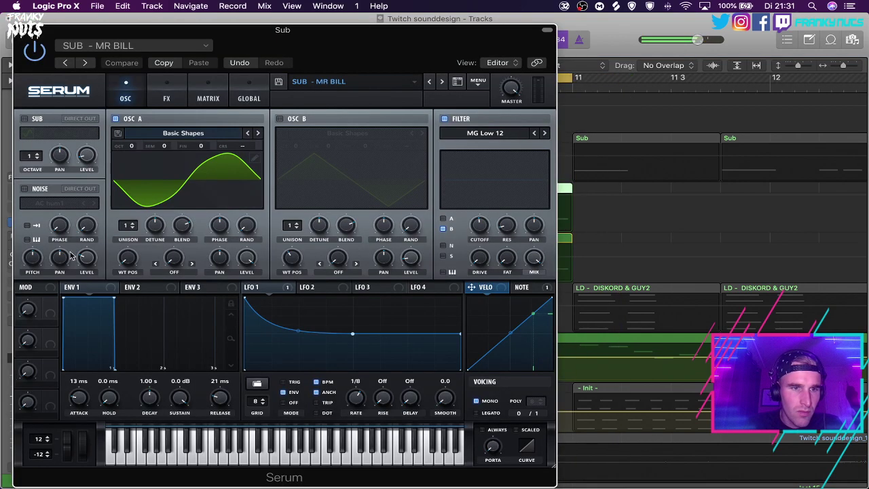
Move the Serum window clear of the channel strip and try the Sub fader at +6.0 dB before returning it to 0.0 dB.
left_click_drag(338, 31, 468, 22)
left_click_drag(24, 372, 19, 376)
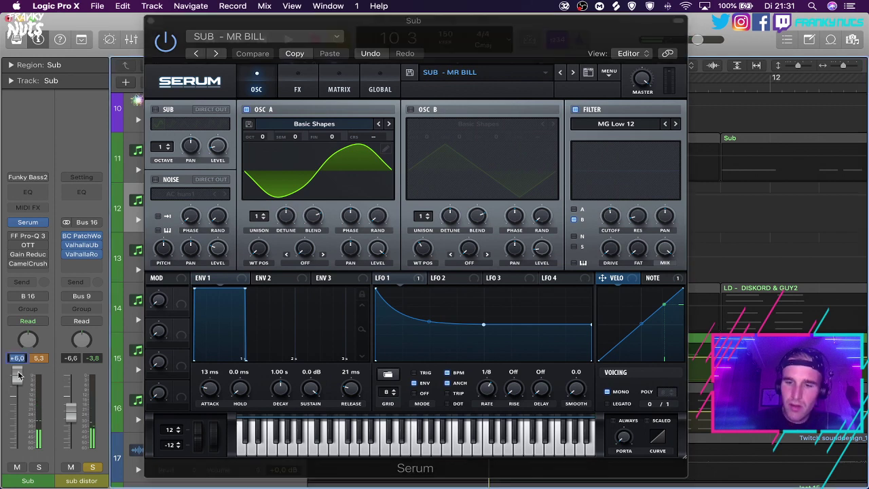
left_click(647, 76)
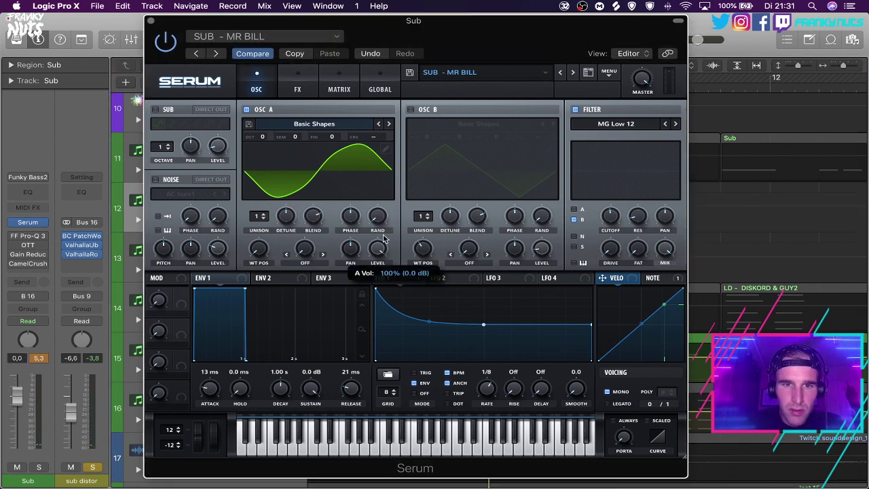
Load the Analog wavetable Basic Shapes into oscillator A of the SUB - MR BILL patch and close its Serum window.
left_click(313, 124)
mouse_move(577, 136)
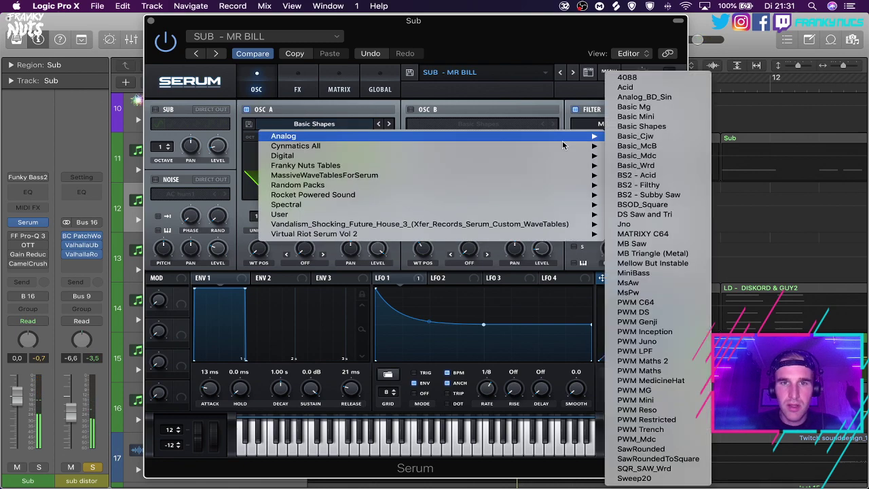
left_click(632, 127)
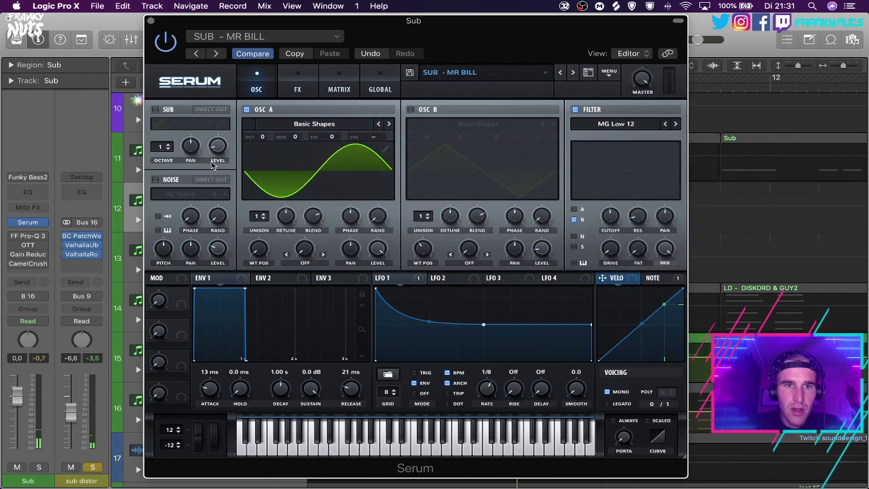
left_click(151, 21)
Open the BA MONSTER BASS2 Serum of Sub track 13 and switch off its distortion, delay and reverb, leaving the compressor on.
left_click(200, 239)
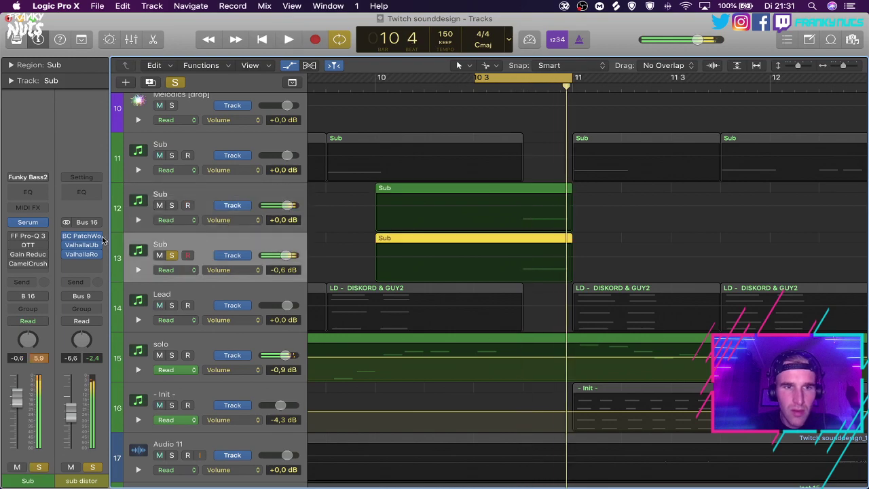
key("v")
left_click(318, 173)
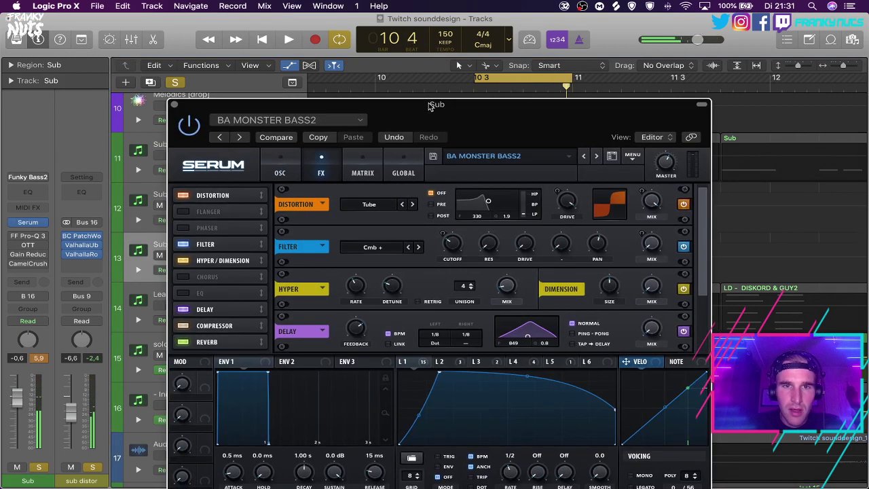
left_click_drag(428, 102, 346, 16)
left_click(99, 110)
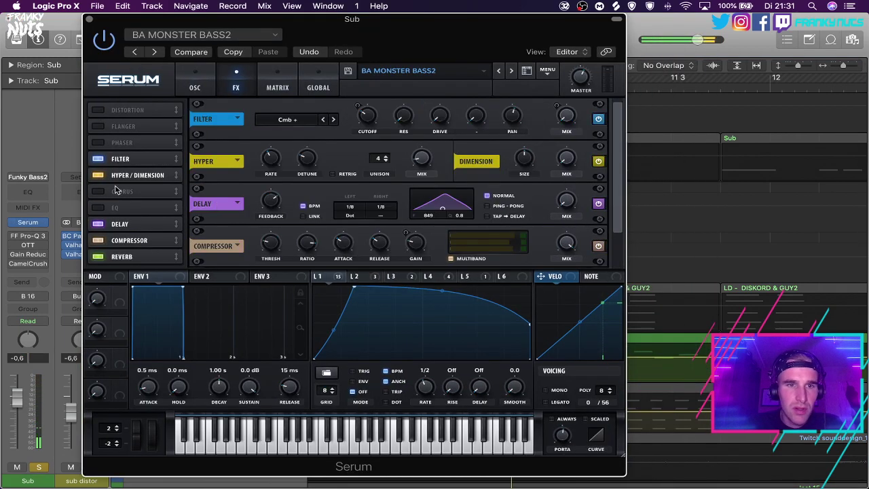
left_click(98, 240)
left_click(98, 256)
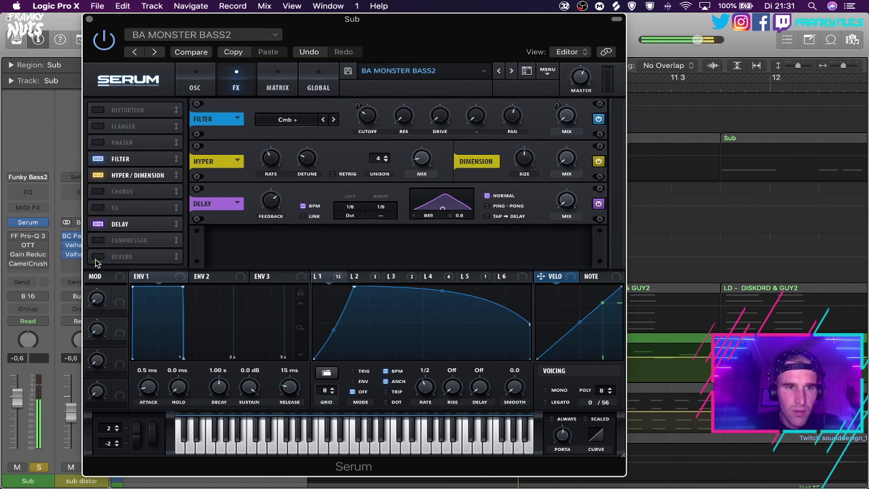
left_click(99, 224)
left_click(99, 240)
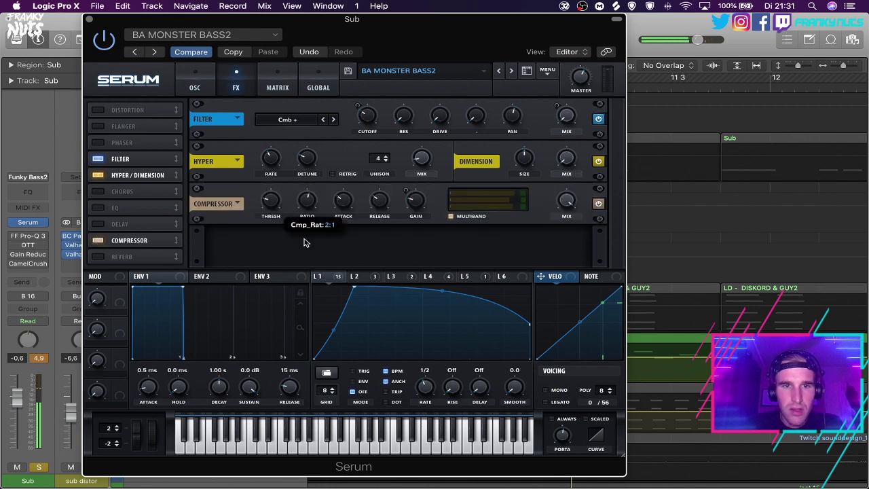
Set the Serum compressor's threshold to about -22.2 dB, re-enable the Tube distortion and reduce its drive.
scroll(269, 194, "down", 5)
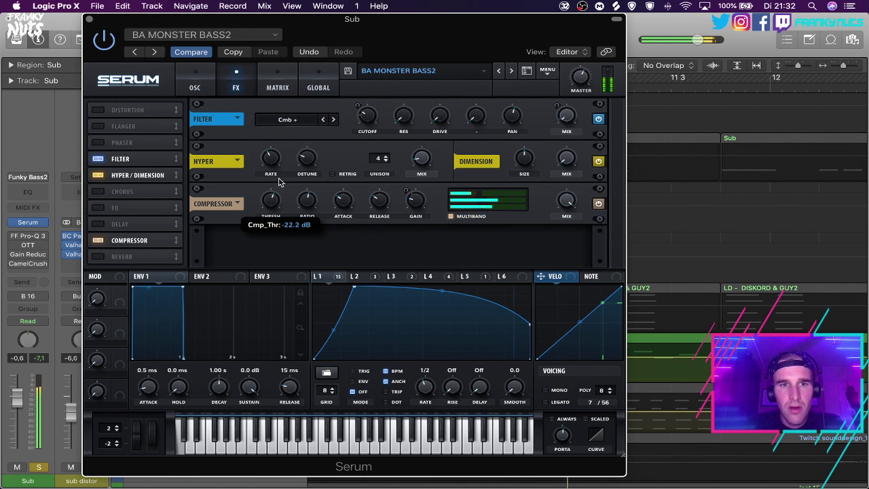
left_click(97, 110)
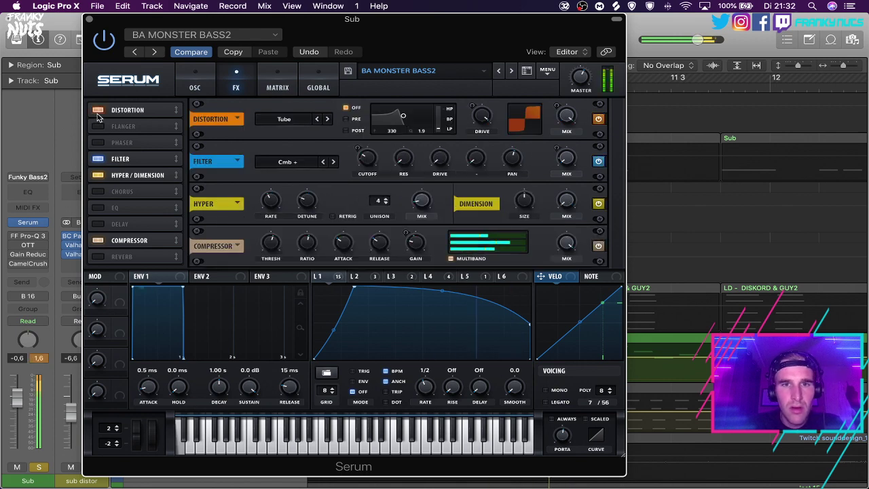
left_click_drag(484, 118, 480, 142)
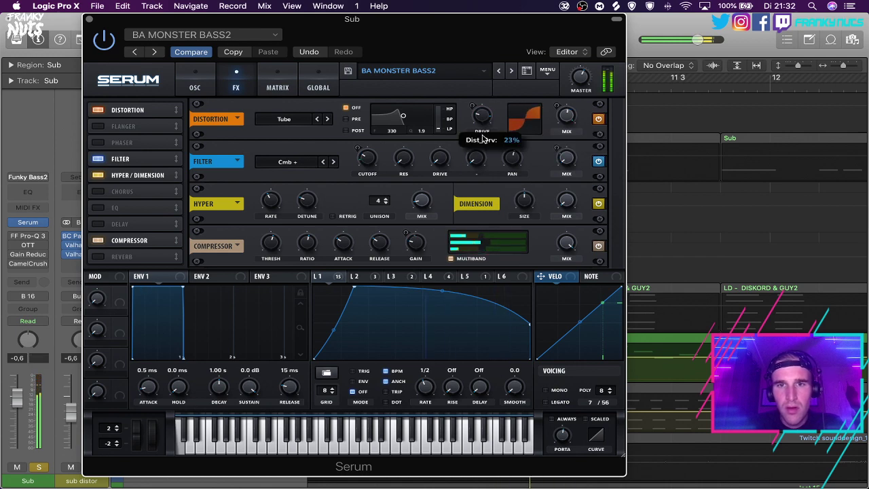
right_click(480, 118)
left_click(480, 121)
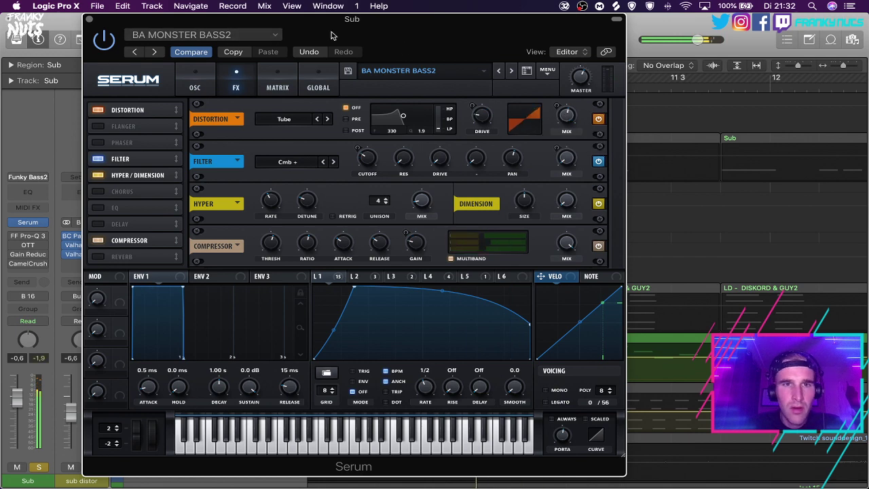
Set the bass patch's pitch bend range to 12 semitones up and about 11 semitones down, and close Serum.
left_click_drag(127, 475, 141, 475)
left_click_drag(127, 430, 129, 410)
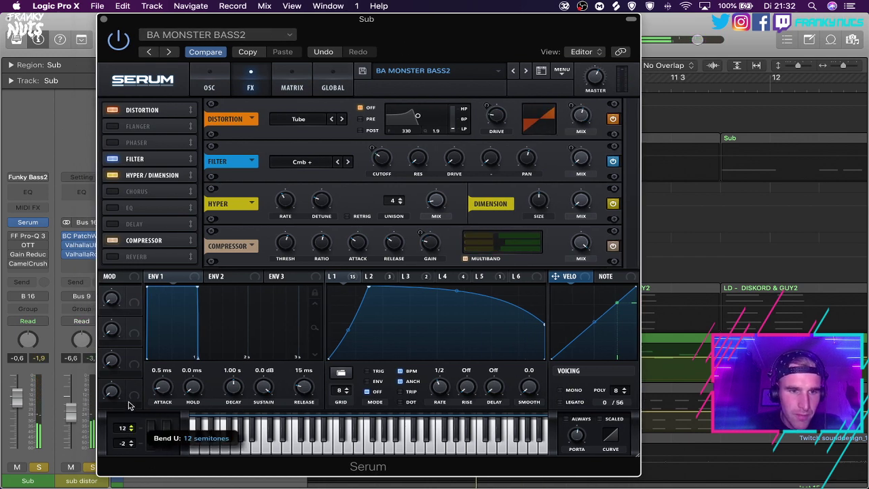
left_click_drag(125, 446, 124, 468)
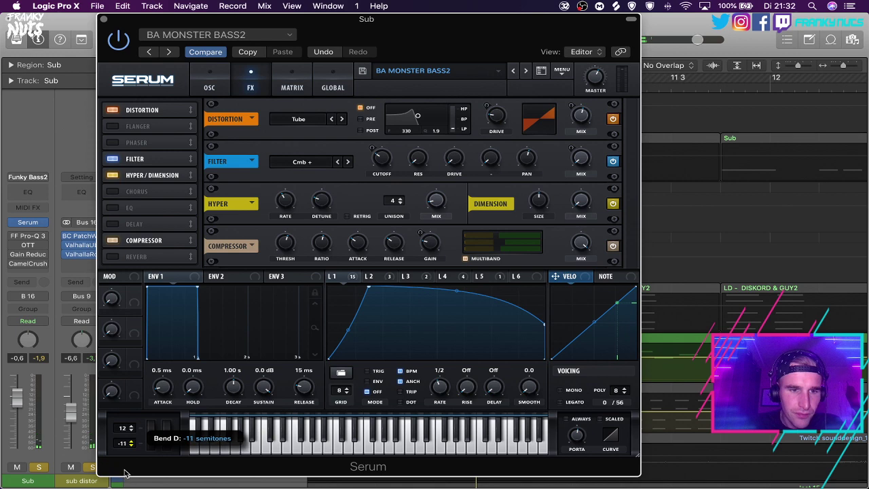
left_click(104, 21)
Open the Sub region of track 13 in the Piano Roll and show its channel 1 Pitch Bend automation.
double_click(514, 242)
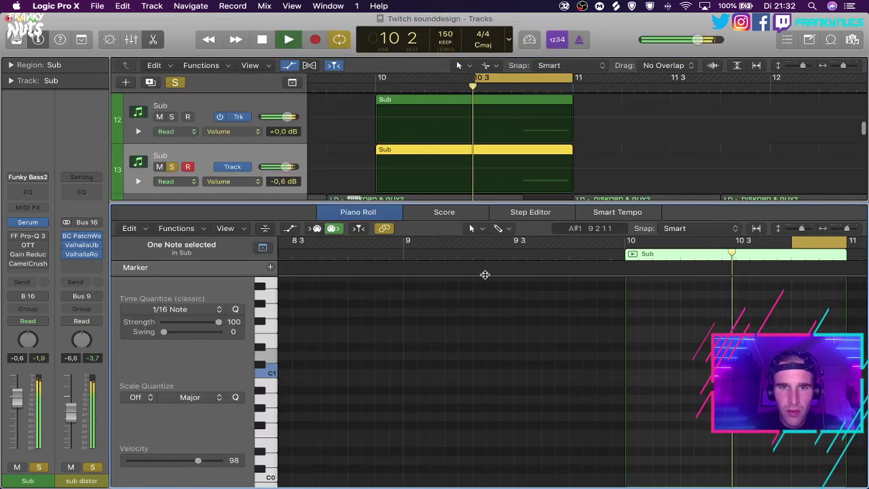
left_click(288, 230)
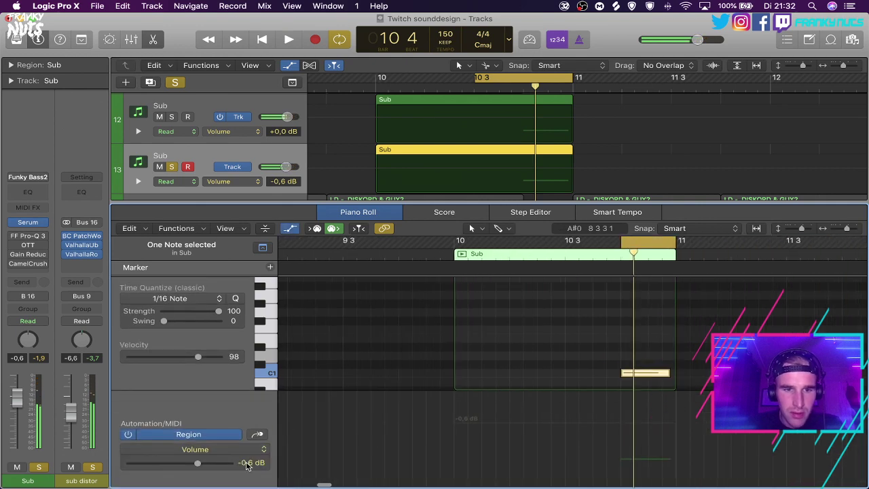
left_click(237, 448)
left_click(260, 438)
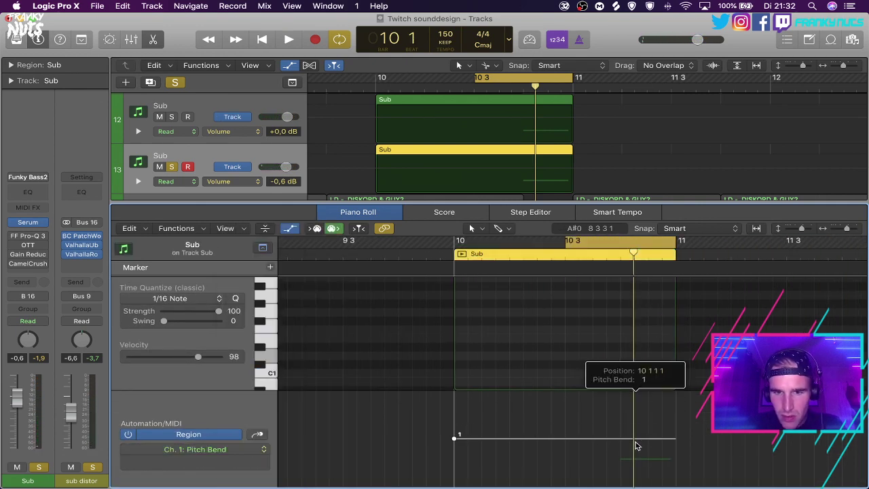
Draw a pitch bend dip from 0 down and back to 0 around the note in beat 4 of bar 10, and play the cycle.
left_click_drag(636, 447, 637, 448)
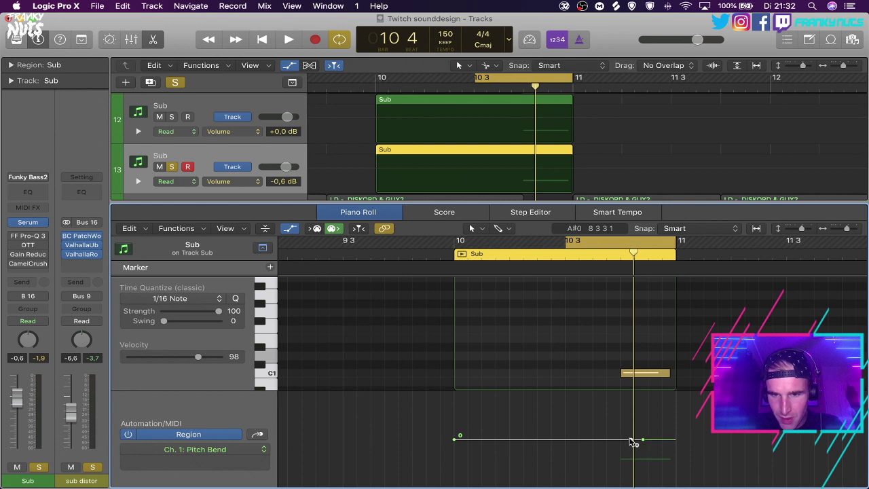
left_click(618, 440)
left_click_drag(626, 440, 626, 485)
key("space")
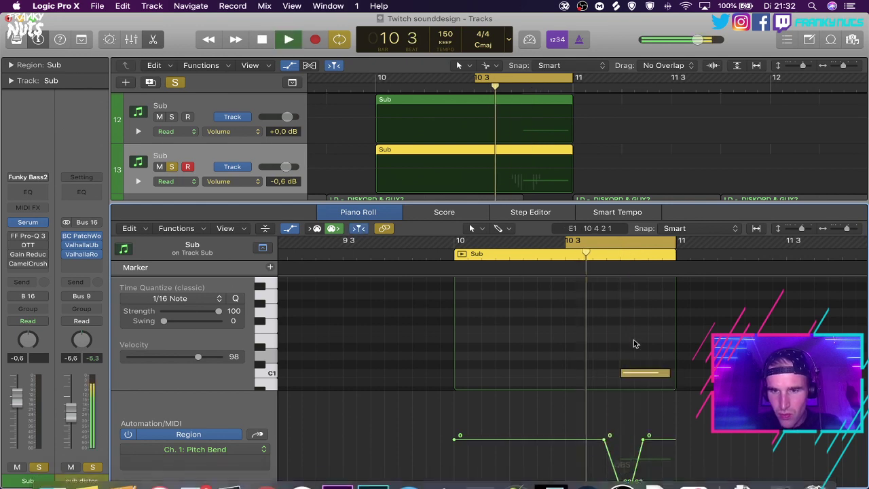
Shift the pitch bend dip's recovery slightly earlier, returning to 0 at 10 4 2 73, and extend the Sub note to just before bar 11.
key("space")
key("super+Right")
key("super+Right")
scroll(619, 409, "left", 6)
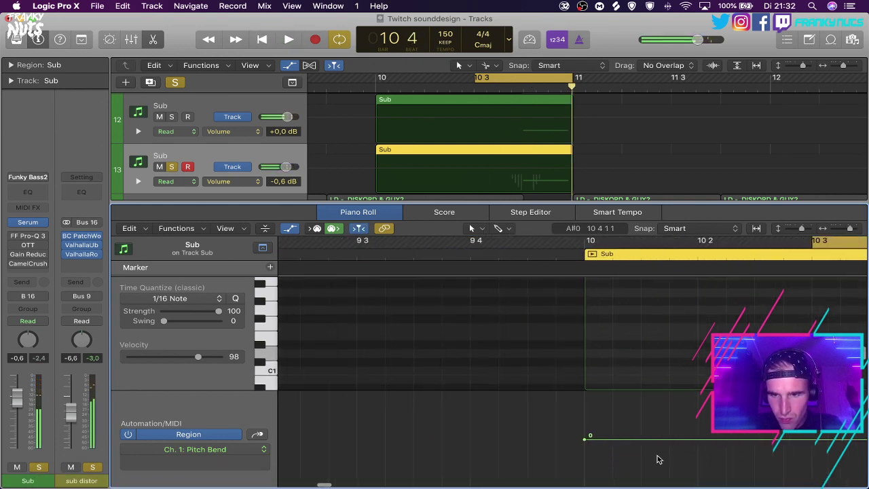
scroll(659, 460, "right", 8)
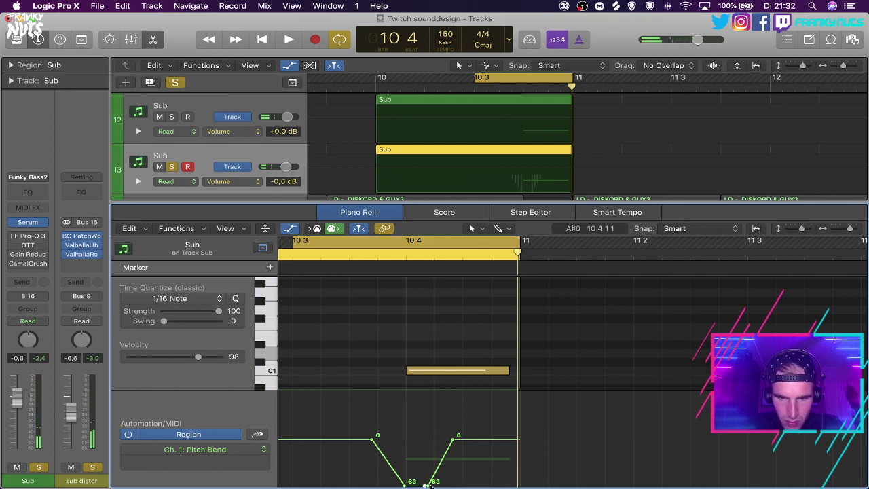
left_click_drag(429, 485, 420, 486)
left_click_drag(457, 442, 448, 441)
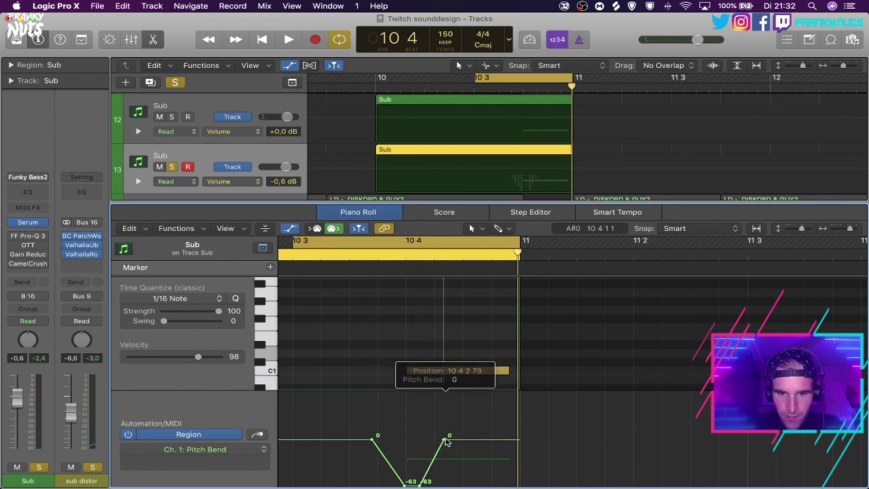
left_click_drag(511, 372, 514, 372)
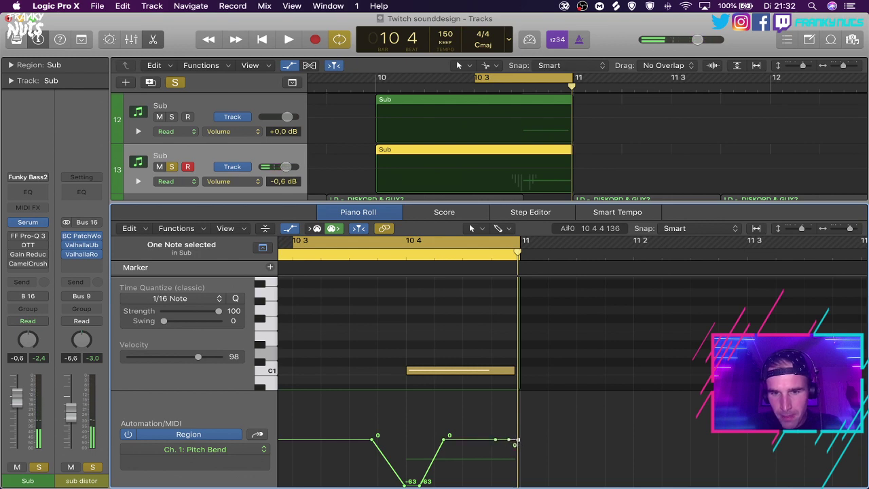
Draw a pitch bend fall at the end of the Sub region, start it slightly earlier along the note, and play it back.
left_click_drag(518, 440, 519, 487)
key("space")
key("space")
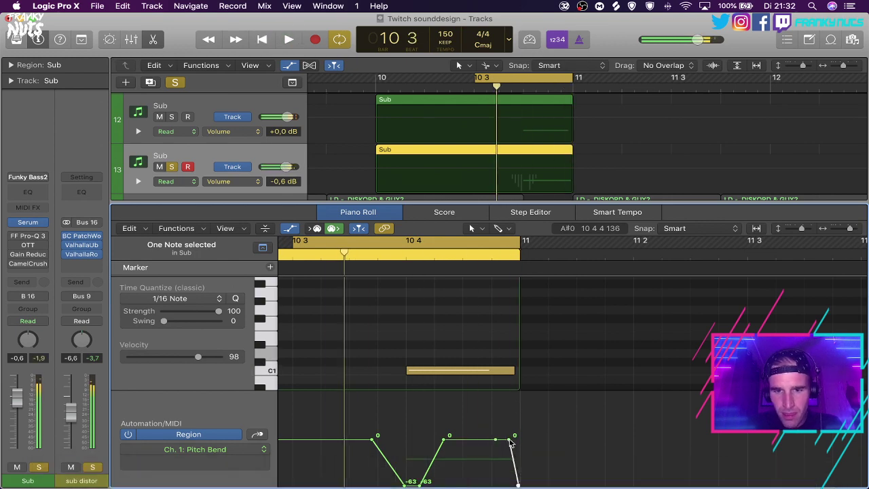
left_click_drag(508, 440, 485, 443)
key("space")
key("space")
key("space")
Close the Piano Roll and copy the edited Sub region from track 13 onto track 12, replacing the region there.
key("p")
key("space")
scroll(495, 162, "up", 2)
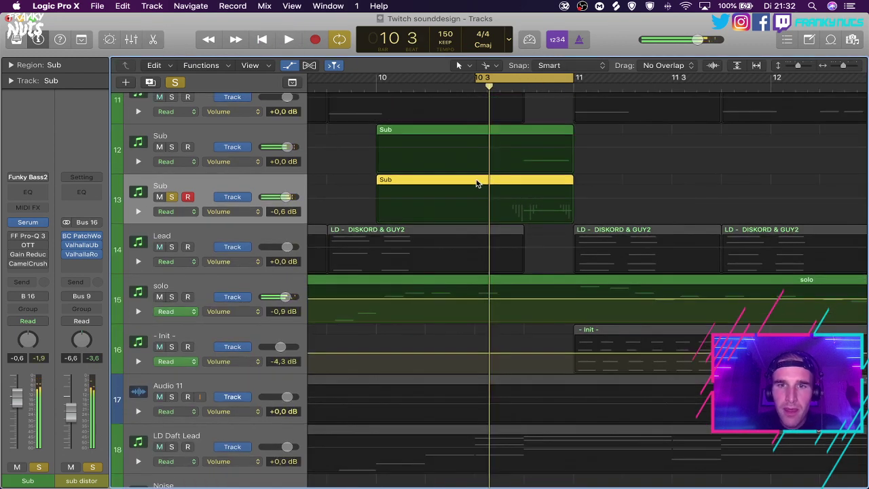
left_click_drag(476, 184, 478, 157)
key("space")
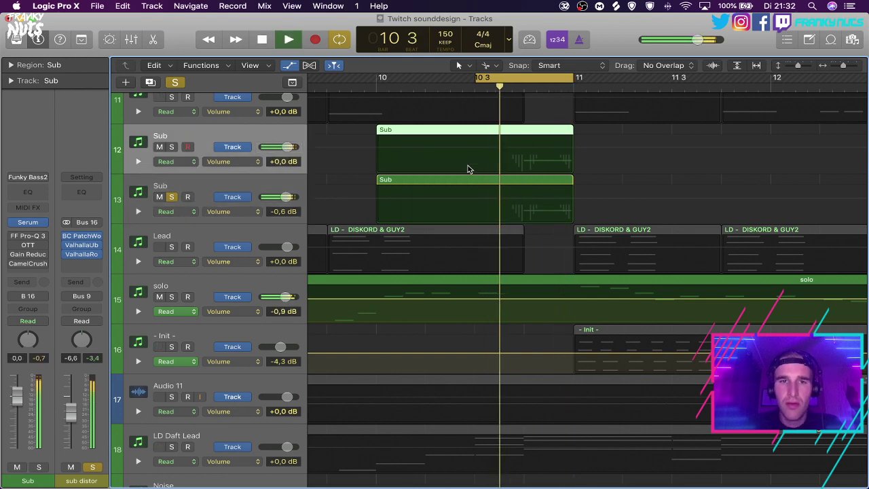
Turn off looping and the Sub solo, and play the full arrangement from bar 8 3.
key("space")
key("space")
scroll(542, 88, "down", 5)
key("space")
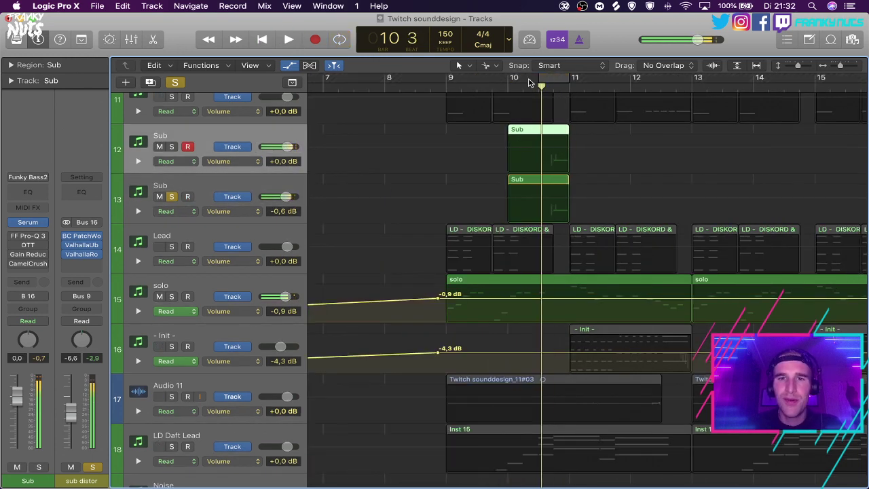
left_click(415, 89)
key("super+Up")
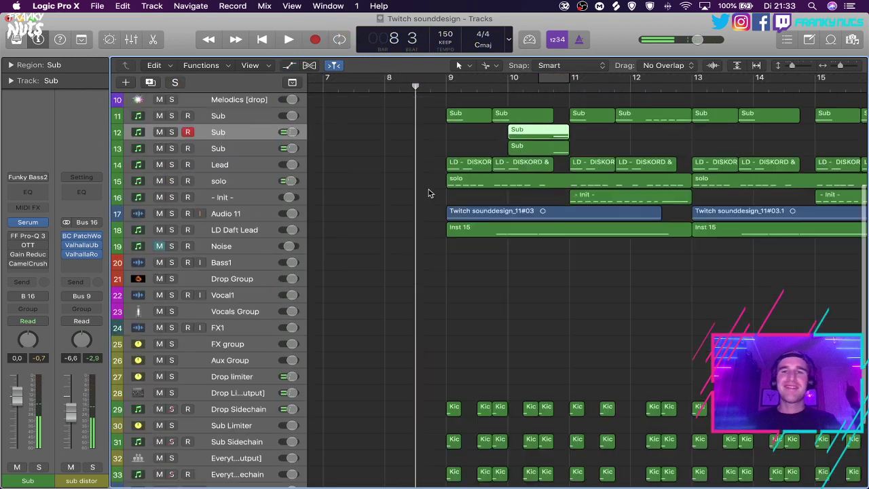
key("space")
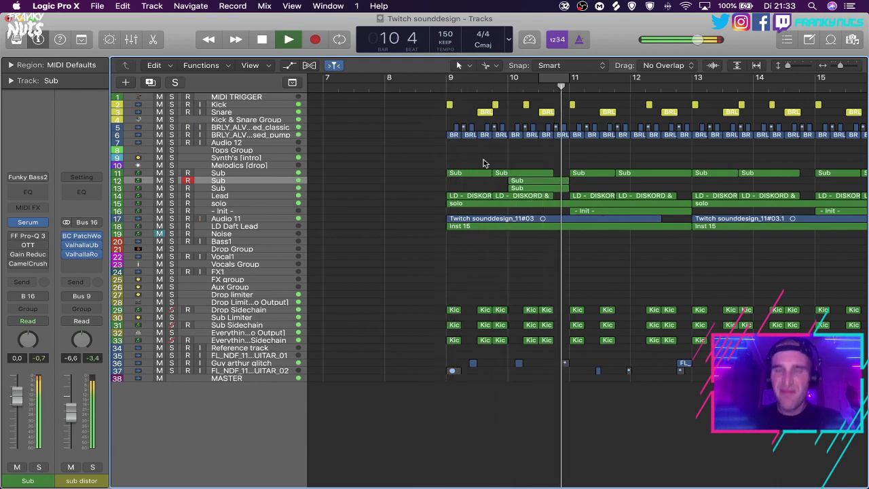
key("space")
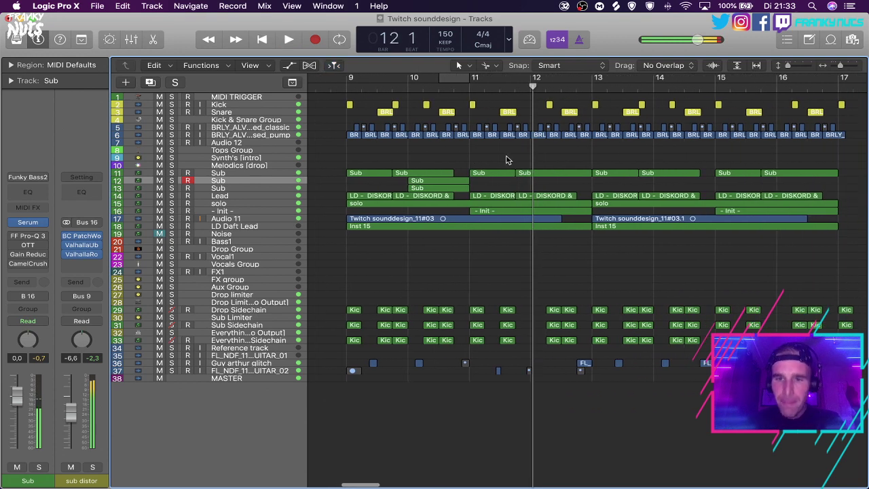
Resume playback and loop it over bars 9 to 13.
left_click(493, 379)
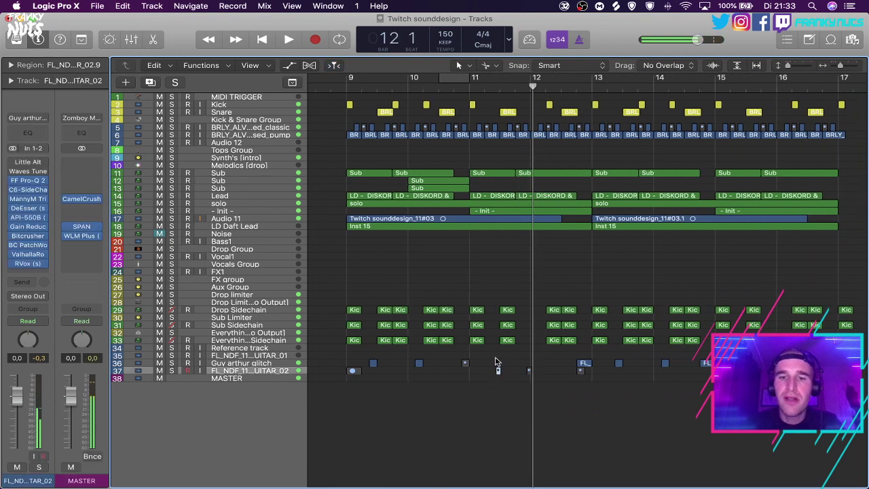
left_click(496, 362)
key("space")
left_click_drag(589, 79, 338, 99)
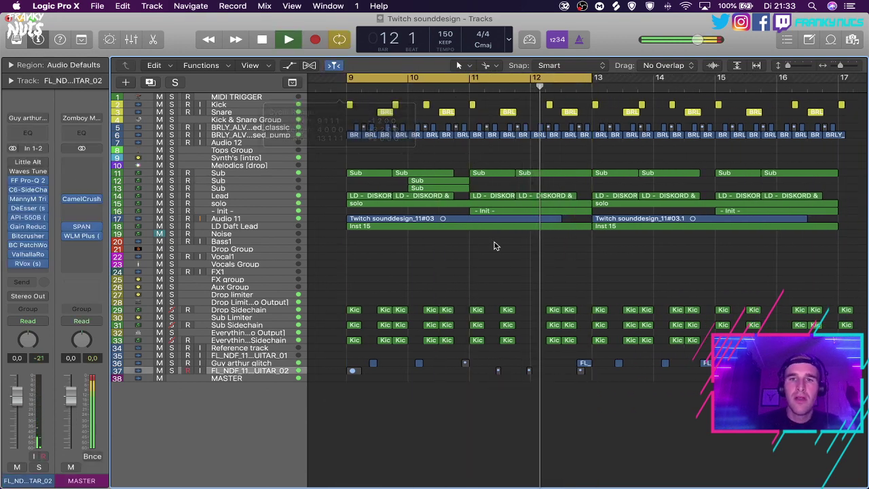
left_click(618, 207)
key("p")
key("x")
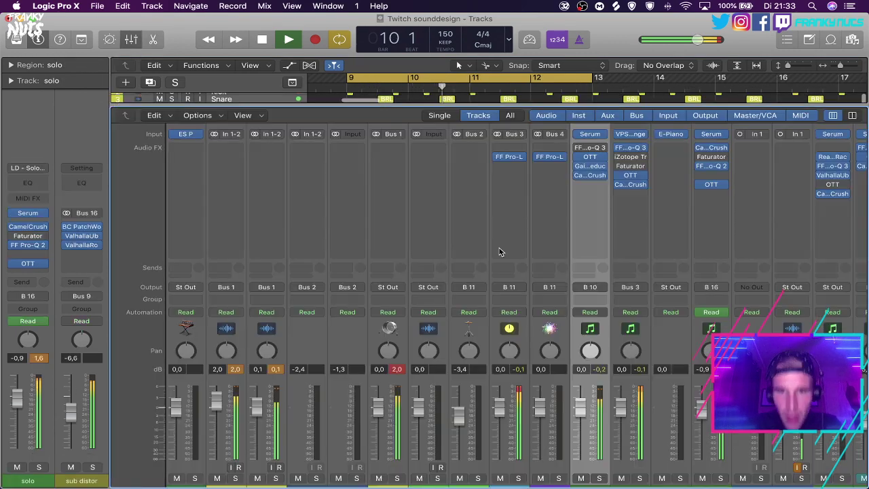
key("x")
left_click(514, 254)
Move the two short Sub regions on tracks 12 and 13 from bar 10 to bar 14.
key("super+Left")
key("super+Left")
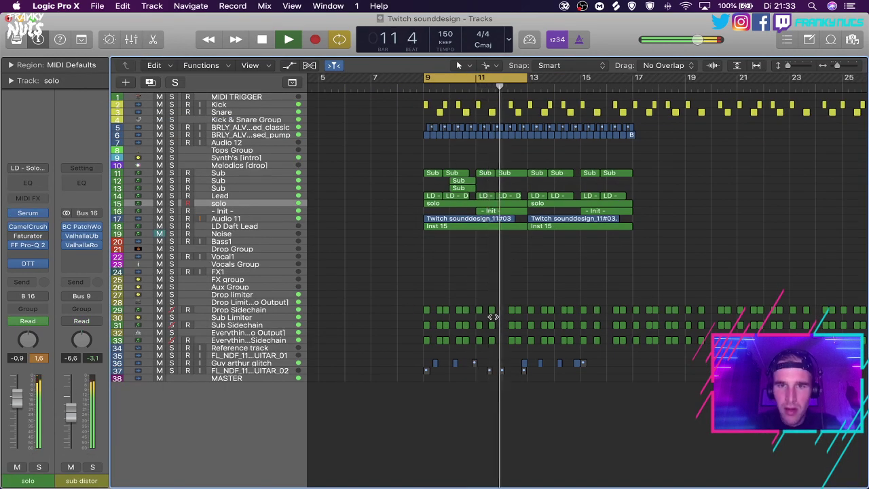
left_click_drag(480, 181, 580, 190)
key("space")
key("c")
key("space")
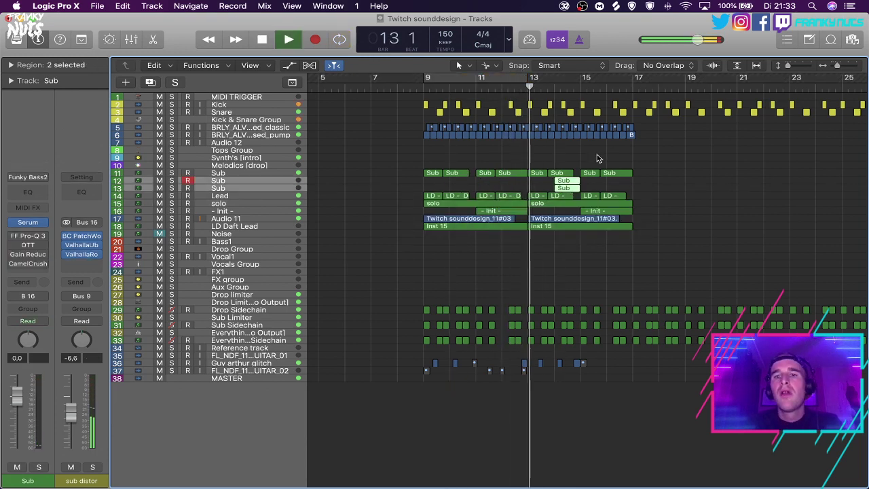
Loop playback over bars 9 to 17.
left_click(597, 156)
left_click_drag(635, 78, 420, 103)
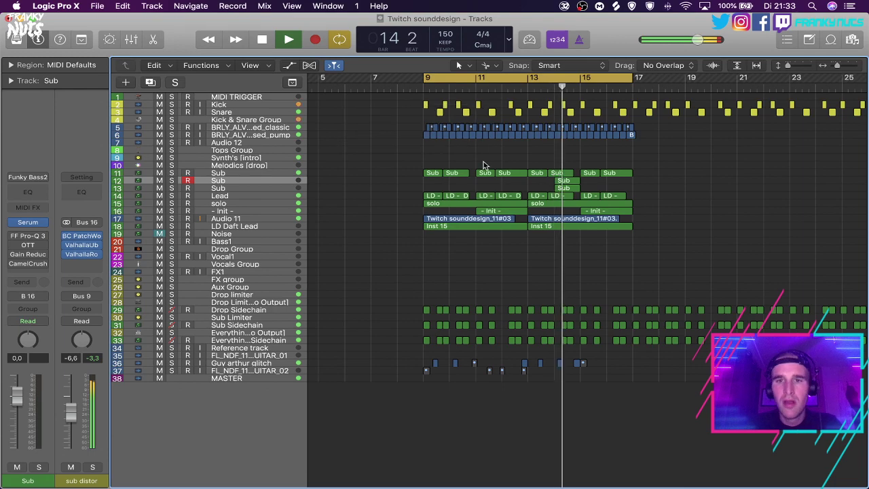
scroll(485, 165, "up", 5)
scroll(489, 167, "down", 6)
scroll(489, 166, "up", 4)
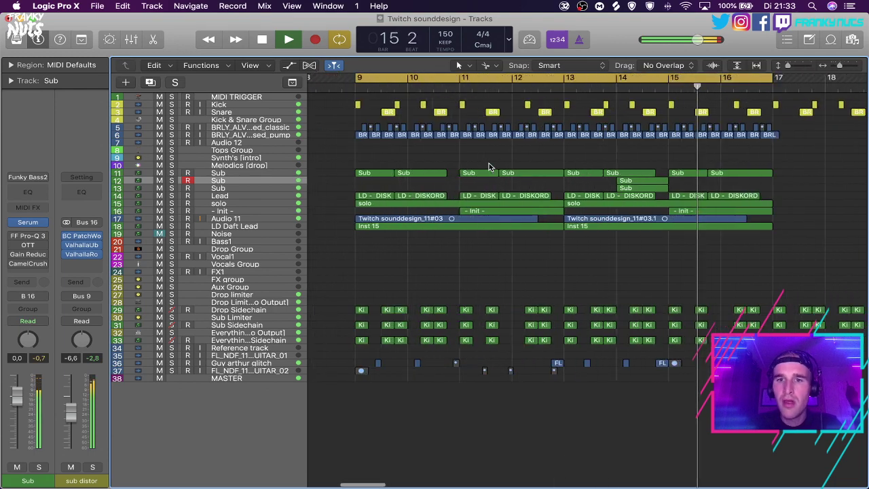
scroll(649, 249, "right", 3)
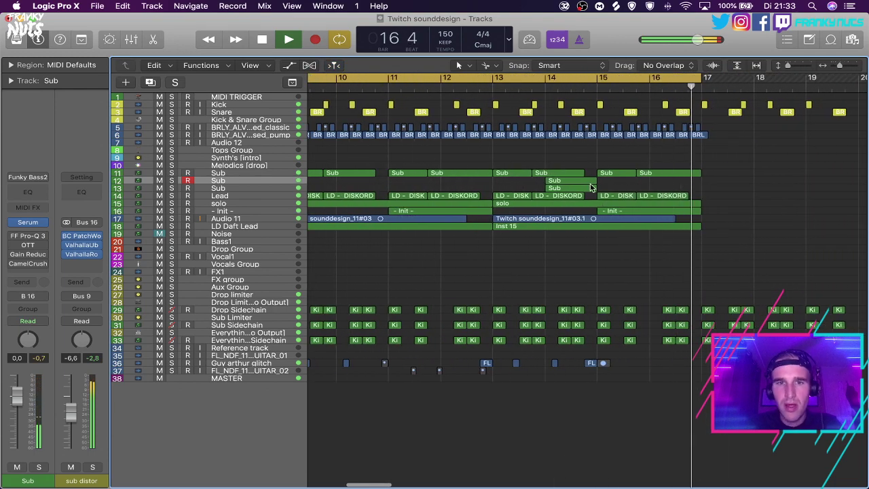
Undo the move of the two short Sub regions.
key("super+z")
left_click(590, 187)
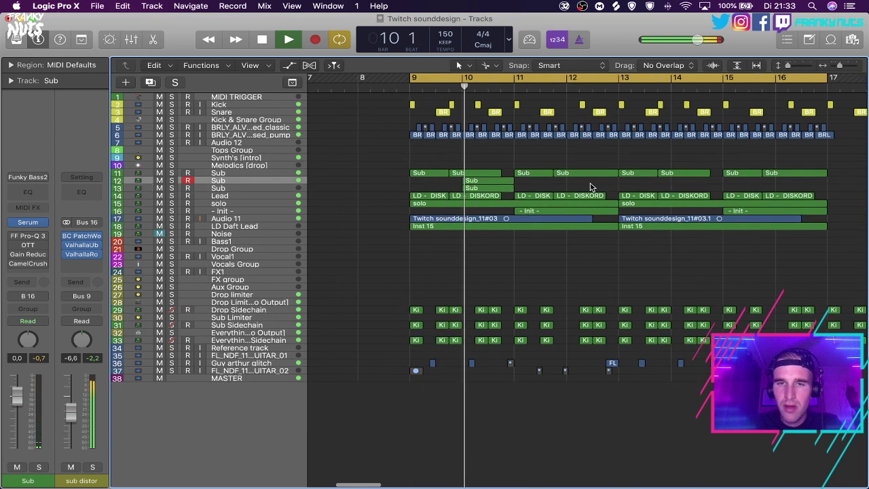
Solo the solo track and open its Serum instrument on the effects page.
left_click(231, 163)
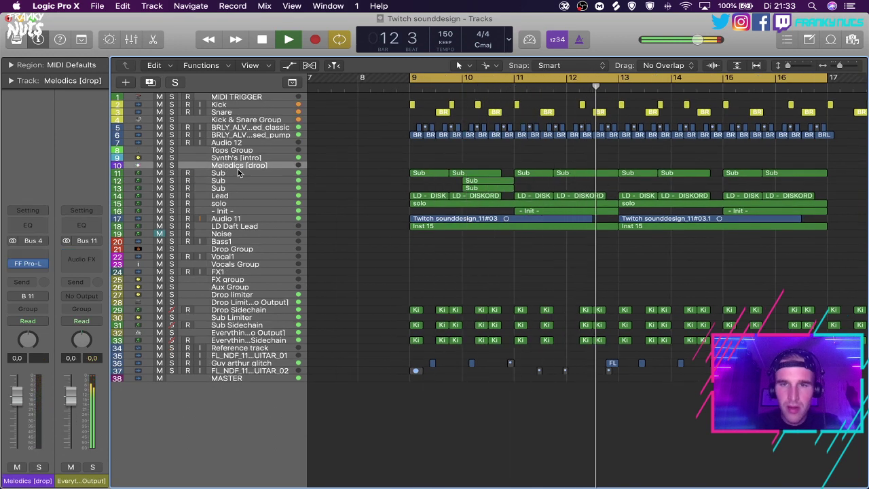
left_click(237, 196)
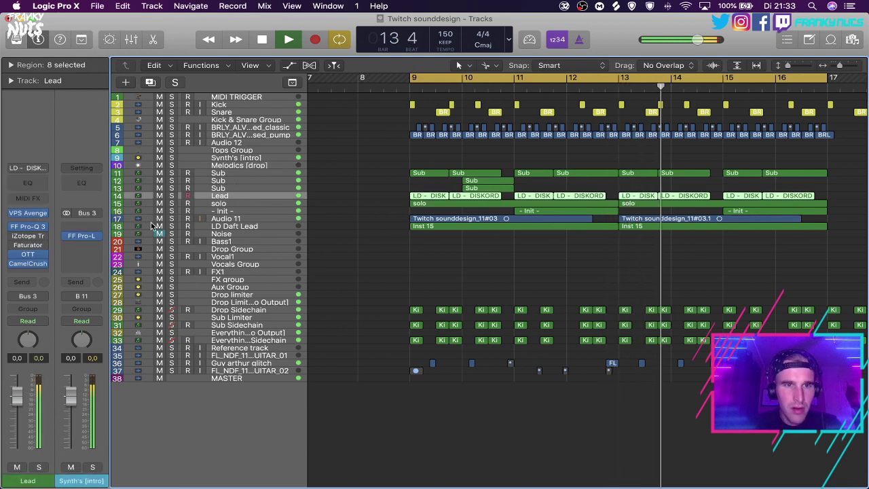
key("space")
key("Down")
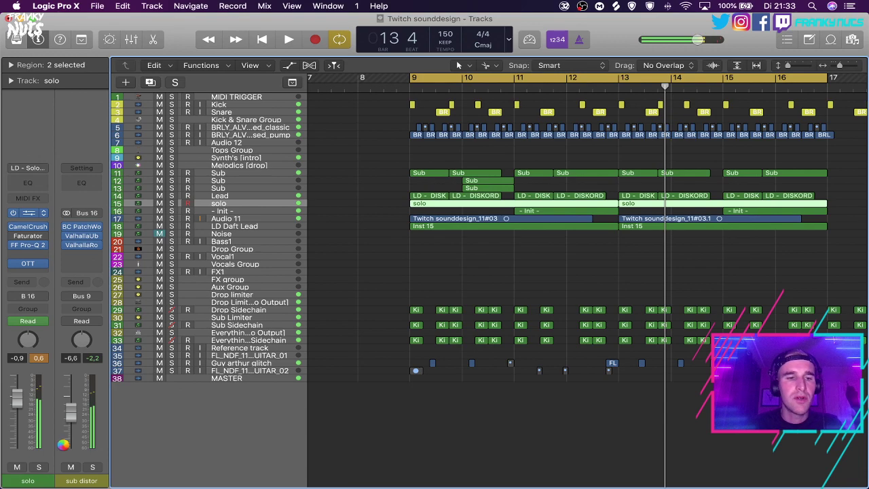
left_click(29, 213)
left_click_drag(313, 40, 463, 29)
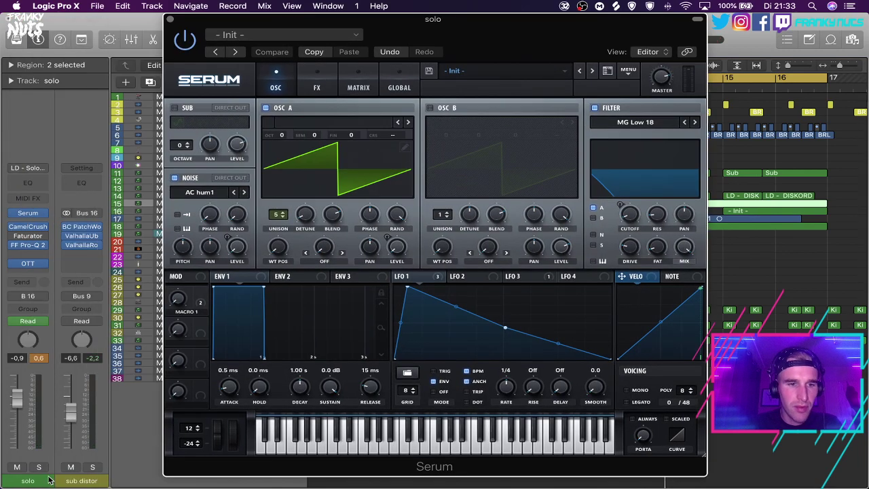
left_click(38, 467)
left_click(326, 73)
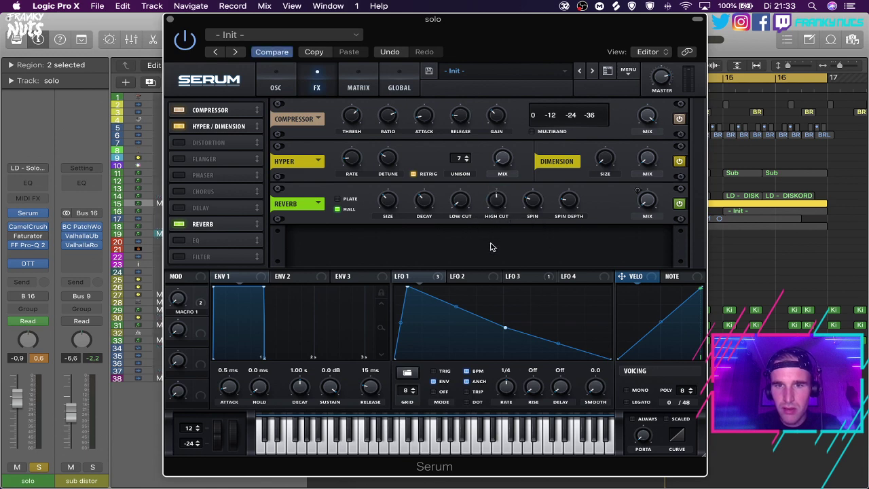
Raise the low cut of Serum's reverb slightly and set its high cut to 81% while the solo track plays.
key("space")
left_click_drag(495, 204, 495, 199)
mouse_move(494, 200)
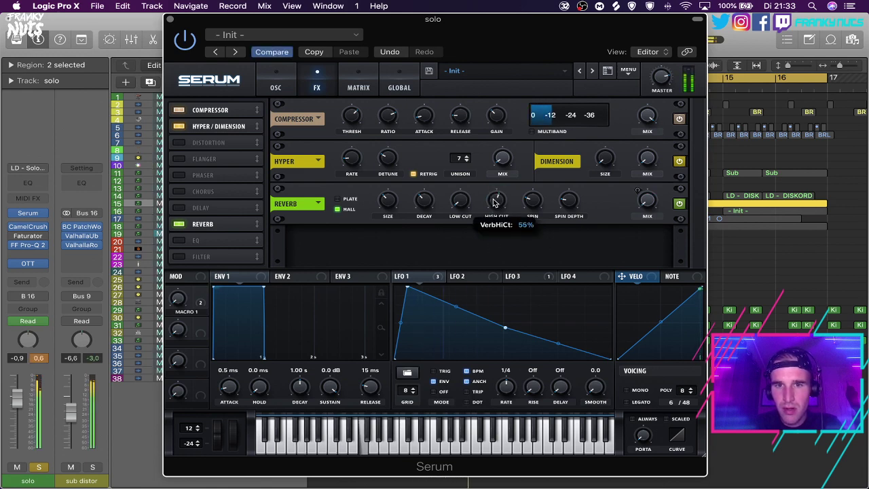
mouse_move(462, 184)
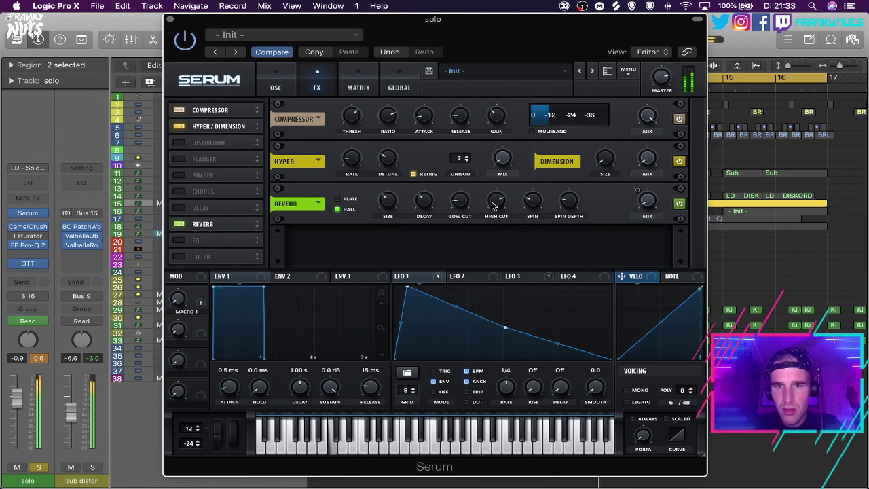
mouse_move(493, 203)
left_mouse_down()
mouse_move(492, 180)
mouse_move(494, 199)
left_mouse_up()
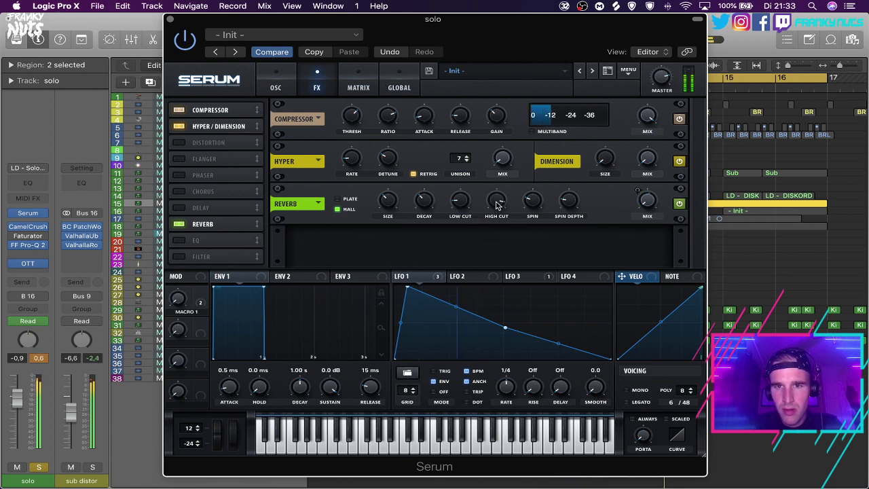
key("space")
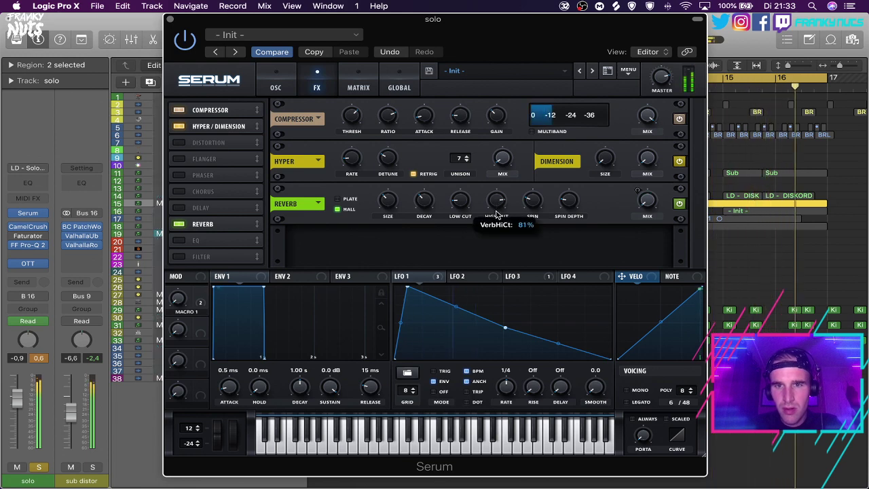
Close Serum, unsolo the solo track, and play the full mix.
left_click(170, 21)
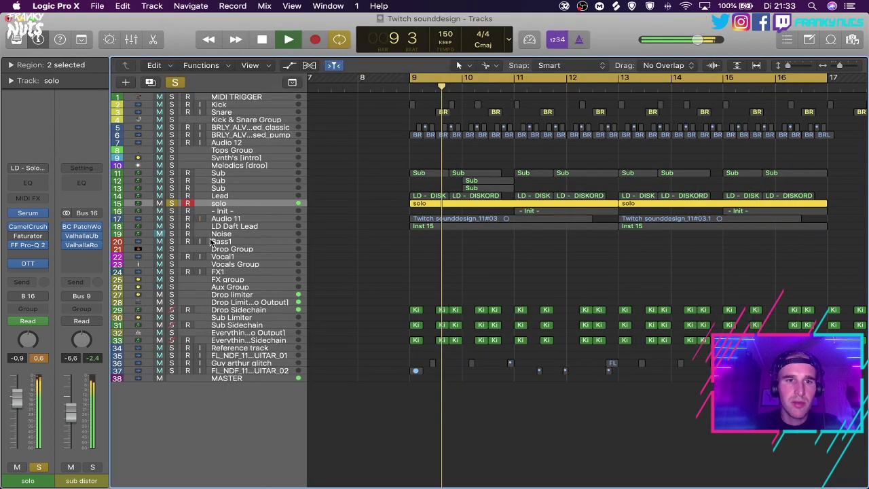
left_click(171, 203)
key("space")
left_click(485, 268)
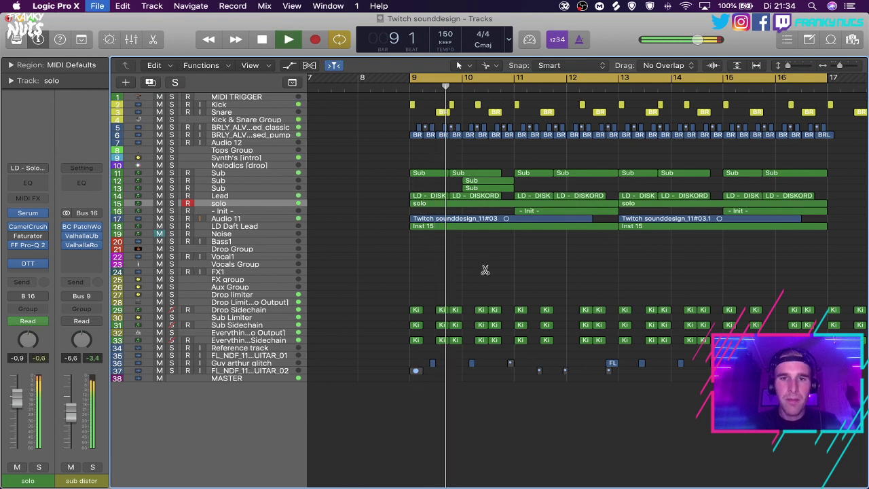
Set the glitch guitar track 36 to -1.3 dB and route its output to Bus 3, Synth's [intro].
left_click(230, 364)
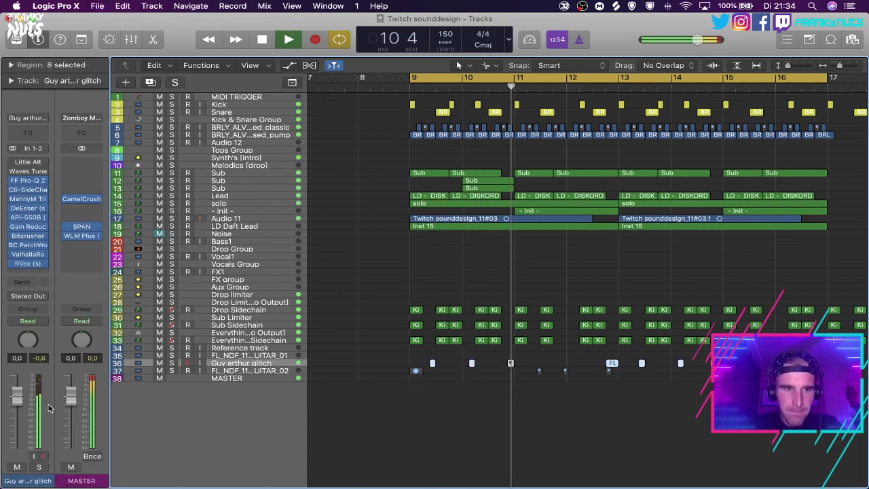
left_click_drag(18, 400, 19, 406)
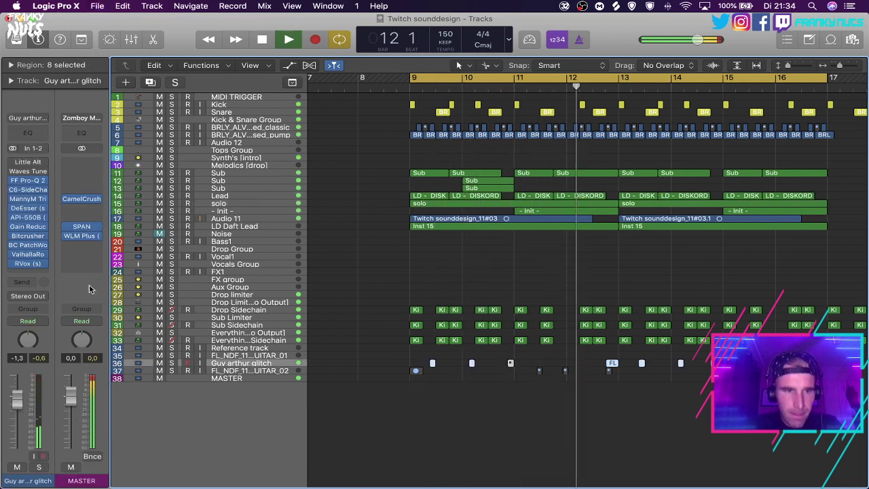
left_click(39, 297)
mouse_move(41, 334)
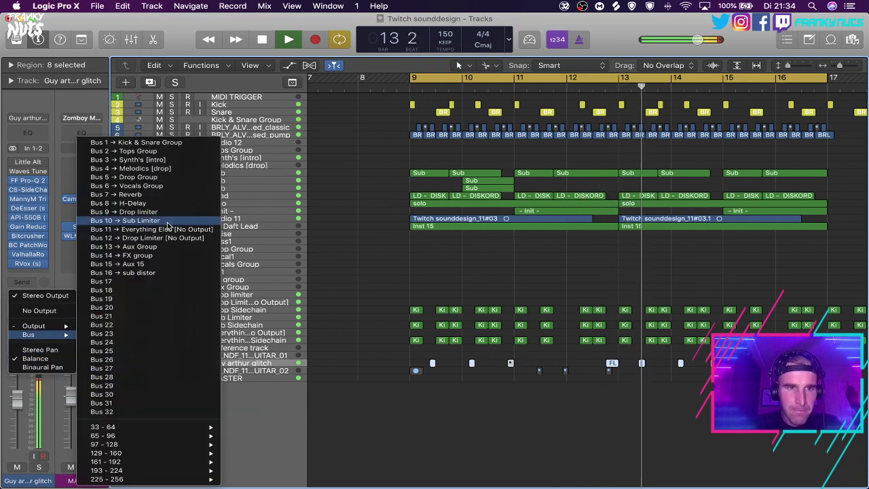
left_click(140, 159)
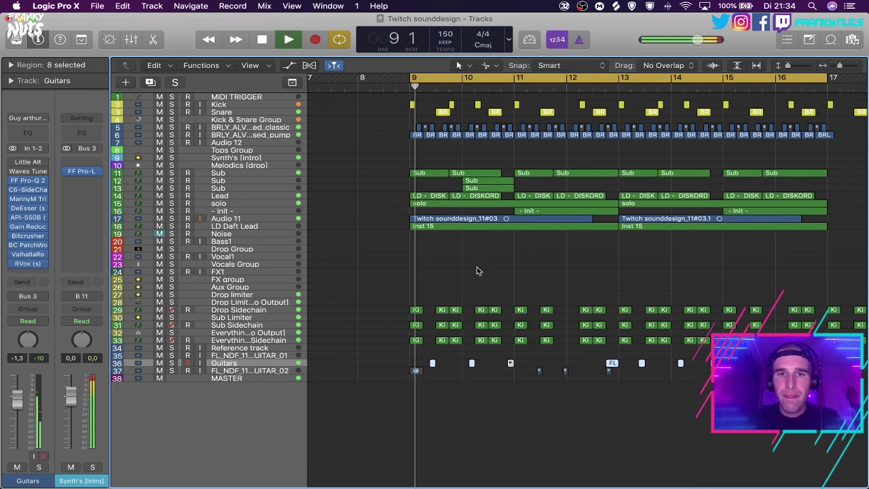
Stop playback, select the Lead track, and open its regions in the Piano Roll.
left_click(246, 201)
left_click(232, 196)
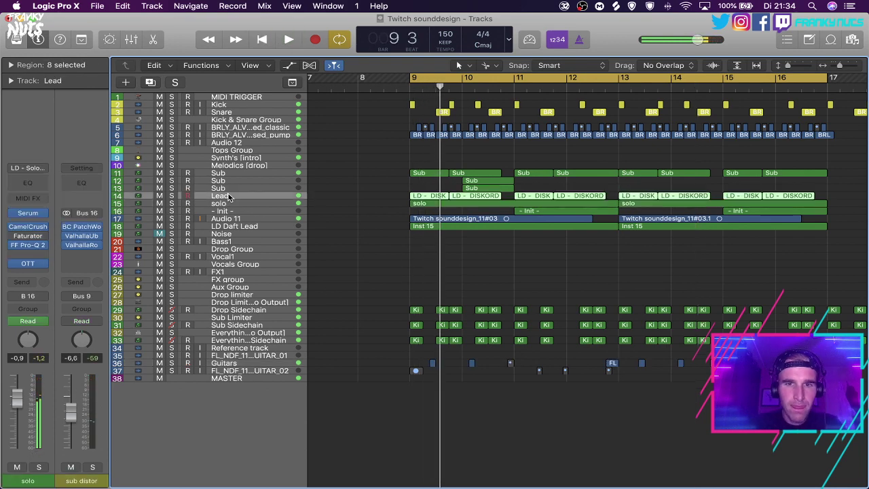
double_click(429, 198)
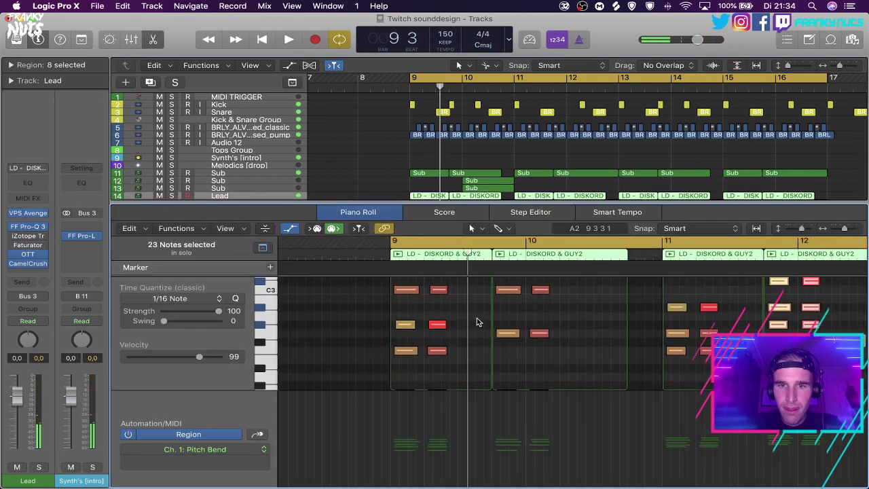
scroll(477, 322, "right", 5)
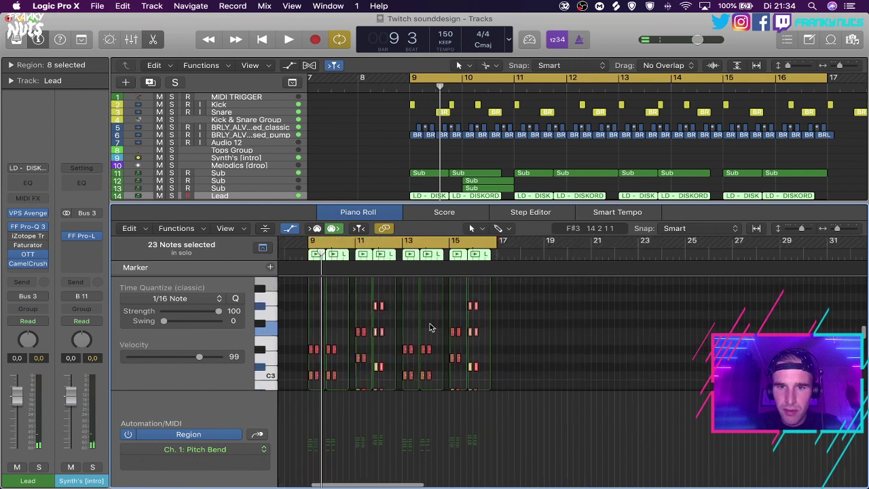
Add a higher top note to the Lead chords in the first two regions, from bar 9, and play them.
left_click(337, 331)
scroll(336, 332, "up", 5)
scroll(337, 332, "left", 2)
key("space")
key("space")
left_click_drag(454, 334, 316, 313)
key("space")
scroll(457, 330, "down", 5)
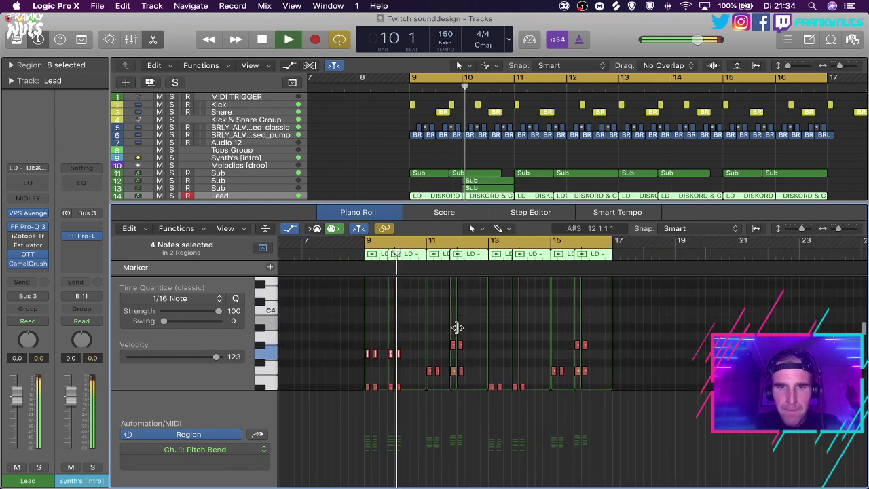
Add a higher top note to the bar 11 Lead chords and a C4 on top of the chords around bar 12.
scroll(457, 330, "up", 7)
scroll(458, 330, "right", 5)
scroll(459, 330, "down", 3)
key("space")
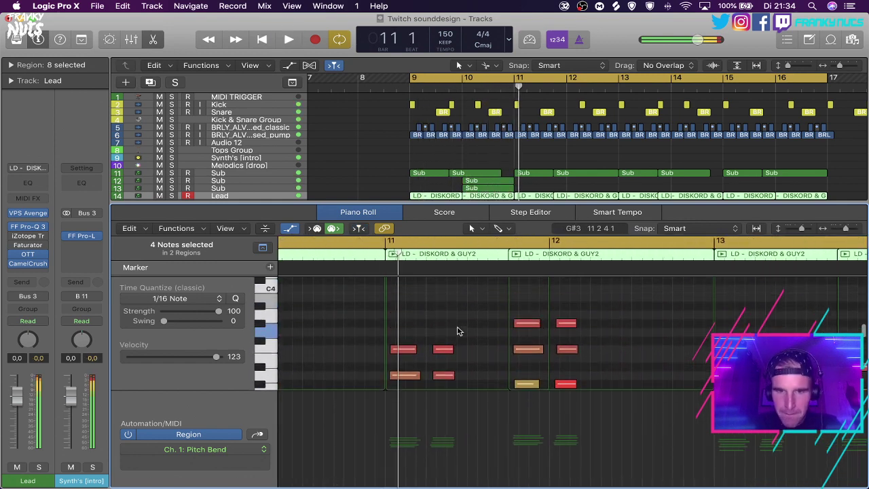
left_click_drag(487, 328, 402, 309)
left_click_drag(616, 311, 529, 293)
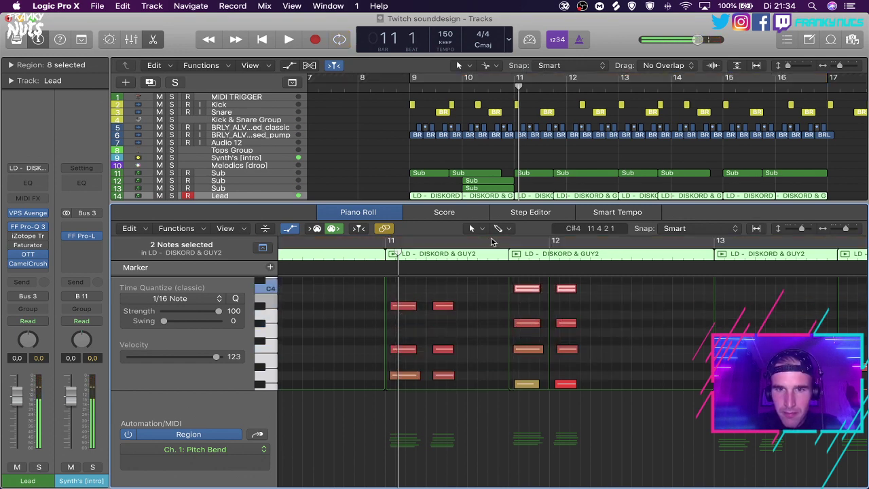
Join the Lead regions into one, split the result at bar 13, and select the first half.
key("space")
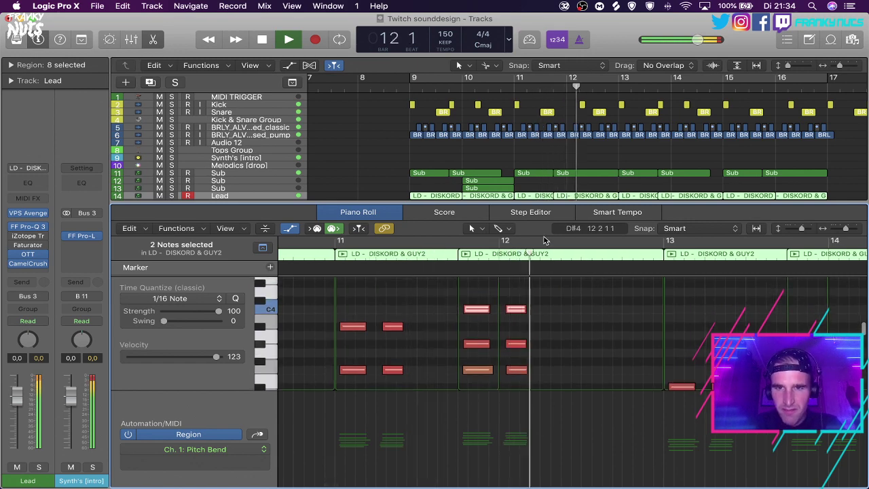
key("space")
key("e")
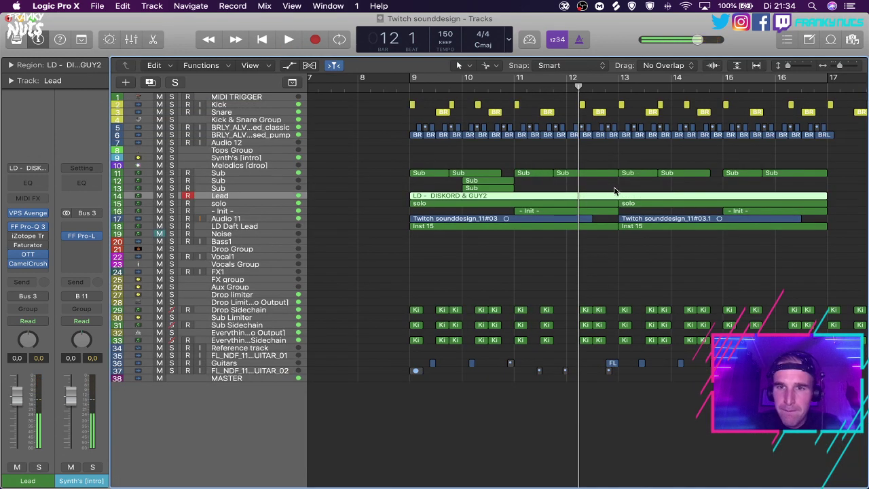
left_click(621, 197, "super")
key("space")
left_click(554, 195)
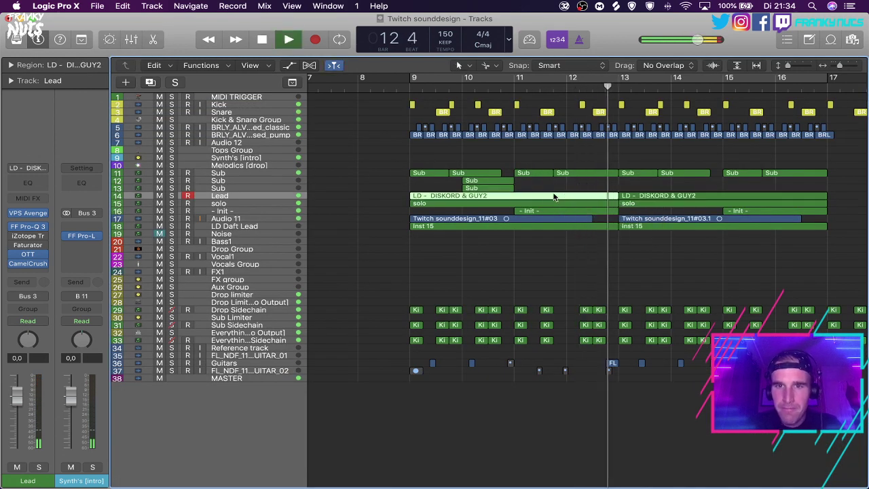
Set the cycle range to bars 12 to 14 and open the first Lead region in the Piano Roll.
key("space")
left_click_drag(552, 78, 664, 79)
key("space")
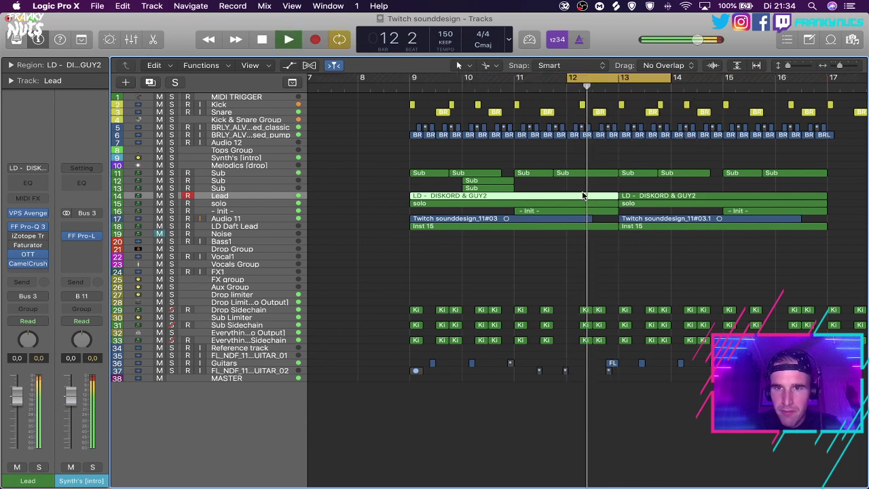
double_click(582, 195)
key("space")
key("space")
key("space")
Hide the automation area, copy the last six-note chord in bar 12, and paste it just after beat 2.
left_click(555, 355)
left_click_drag(533, 374, 509, 272)
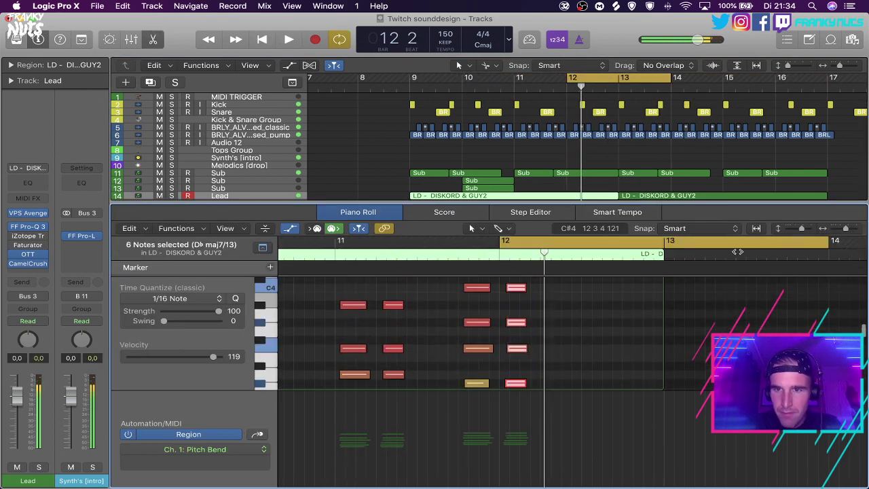
left_click(288, 230)
key("super+Up")
key("super+Up")
left_click_drag(553, 338, 516, 404)
key("super+c")
key("super+v")
key("t")
key("i")
key("space")
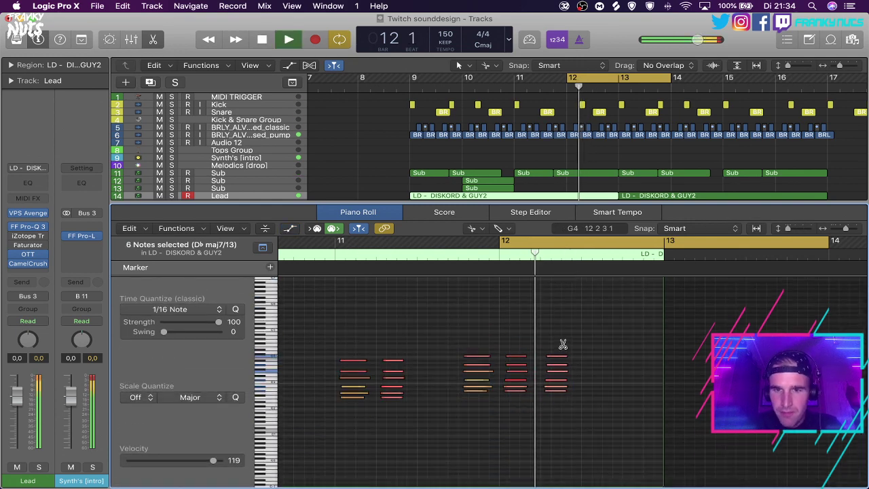
Lengthen the pasted chord toward the end of bar 12 and split it into equal repeats.
key("space")
key("space")
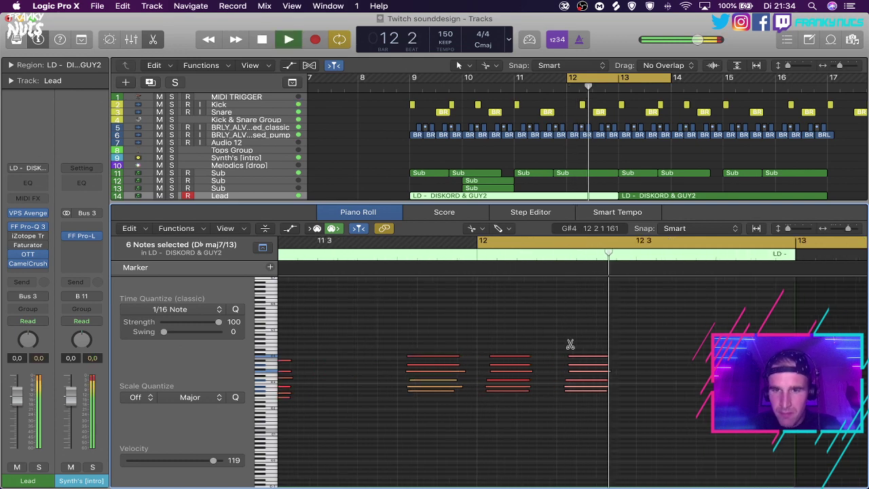
key("space")
key("super+Right")
scroll(672, 356, "right", 3)
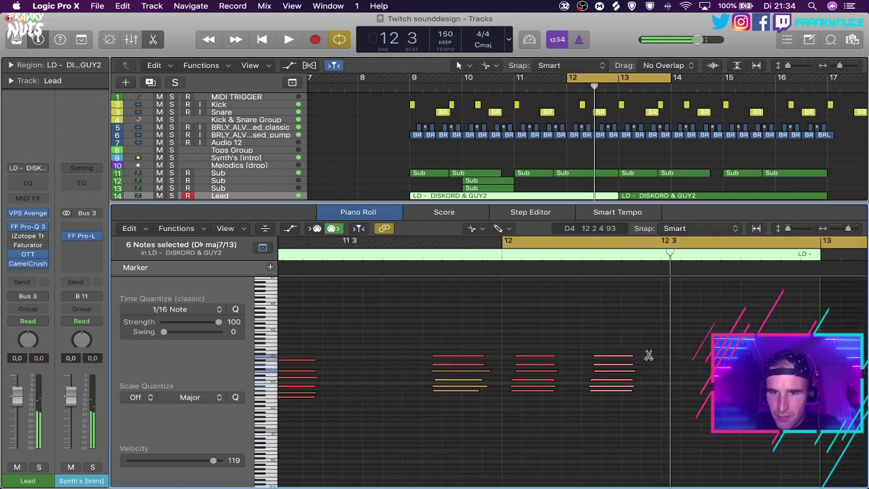
left_click_drag(632, 354, 774, 354)
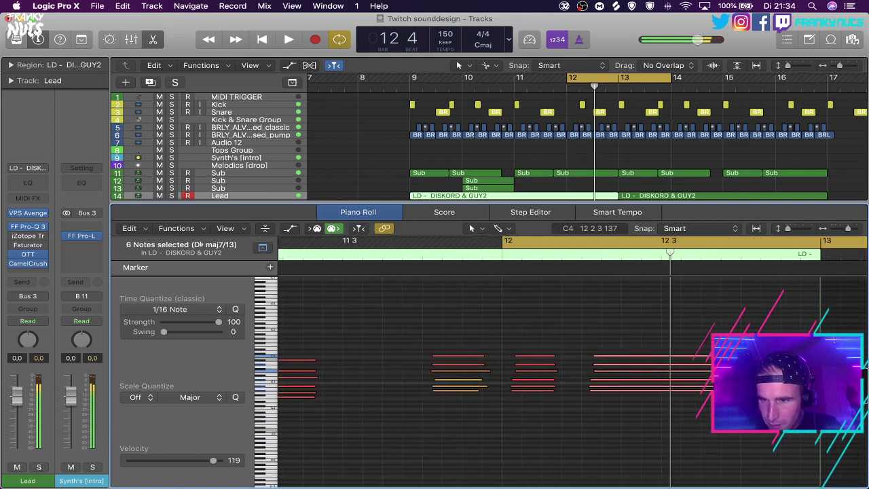
left_click(623, 364, "alt")
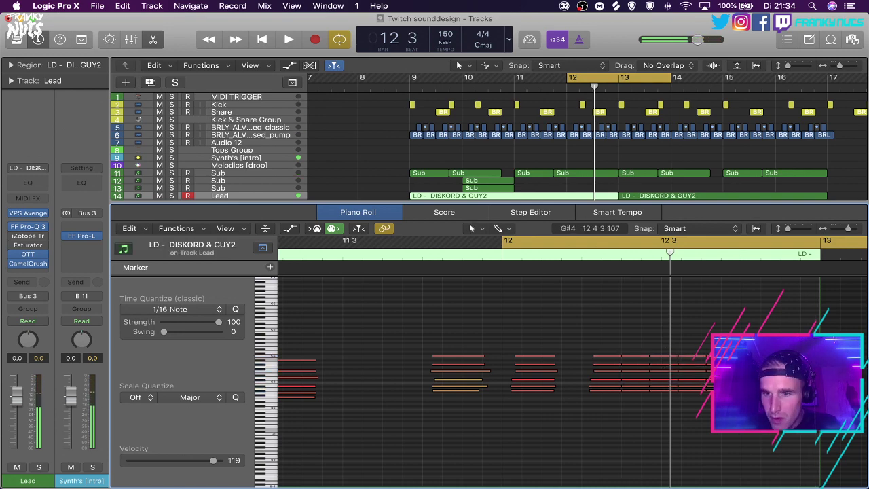
Align the split chords to the 1/16 grid and delete all but the first one at beat 2.
left_click_drag(712, 338, 557, 431)
left_click_drag(801, 344, 587, 408)
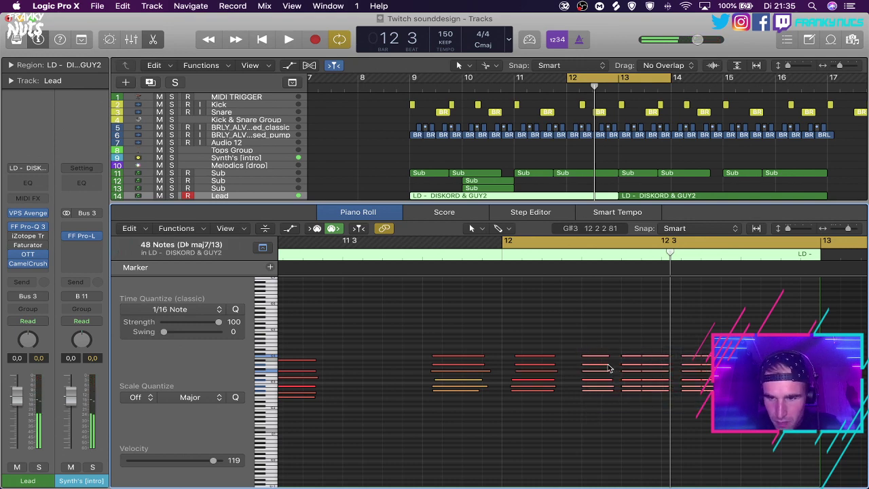
key("shift+backslash")
key("Return")
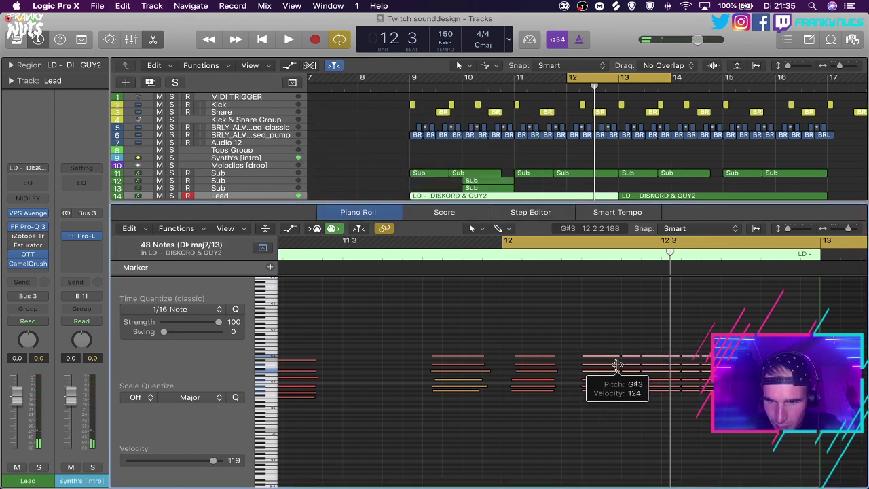
left_click_drag(618, 365, 808, 417)
key("BackSpace")
Extend the remaining chord to bar 13 and split it into six short, evenly spaced eighth-note repeats.
left_click_drag(645, 342, 590, 407)
key("shift+backslash")
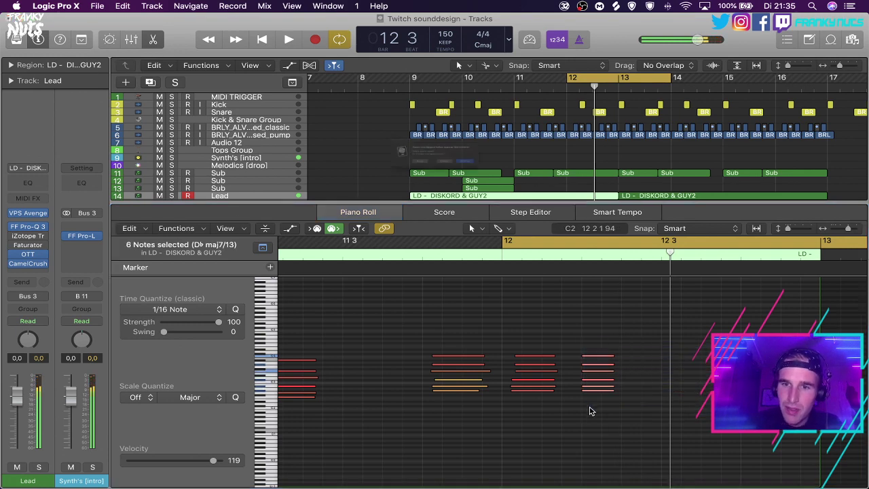
key("Return")
key("t")
key("i")
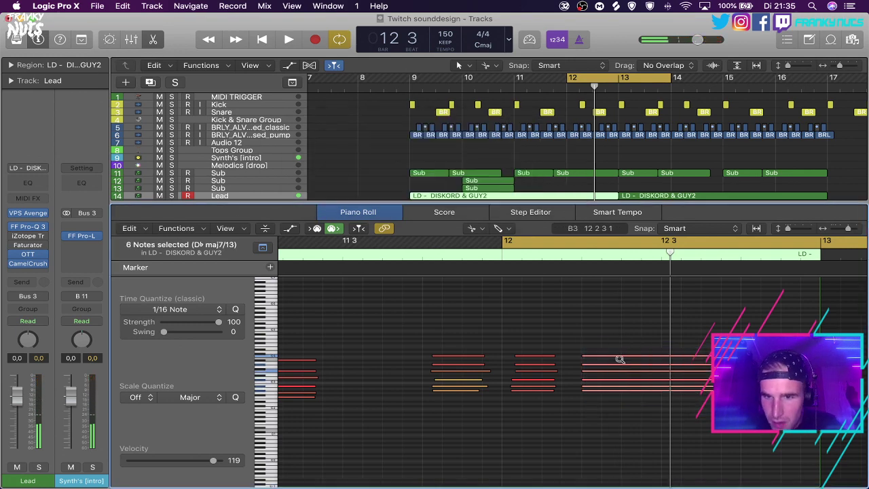
left_click_drag(621, 357, 621, 356)
left_click(608, 340)
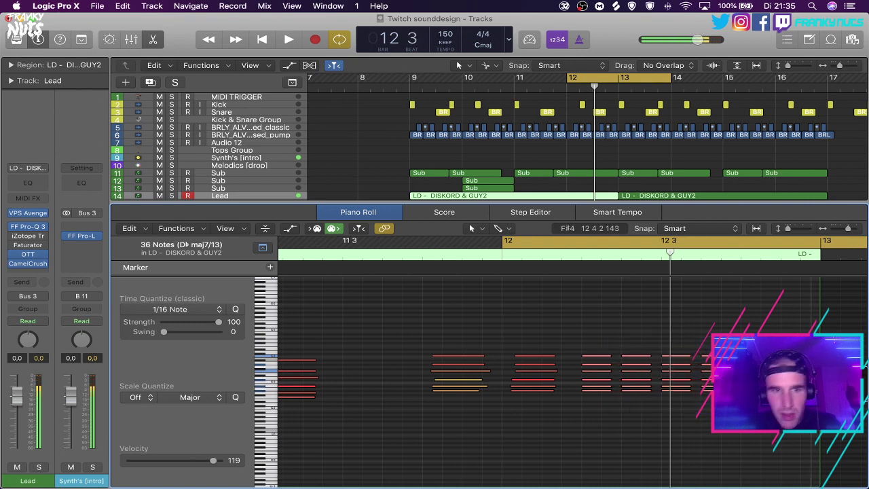
Apply the Humanize MIDI transform to the 36 notes of the repeated chords and close the transform window.
left_click(187, 228)
mouse_move(250, 332)
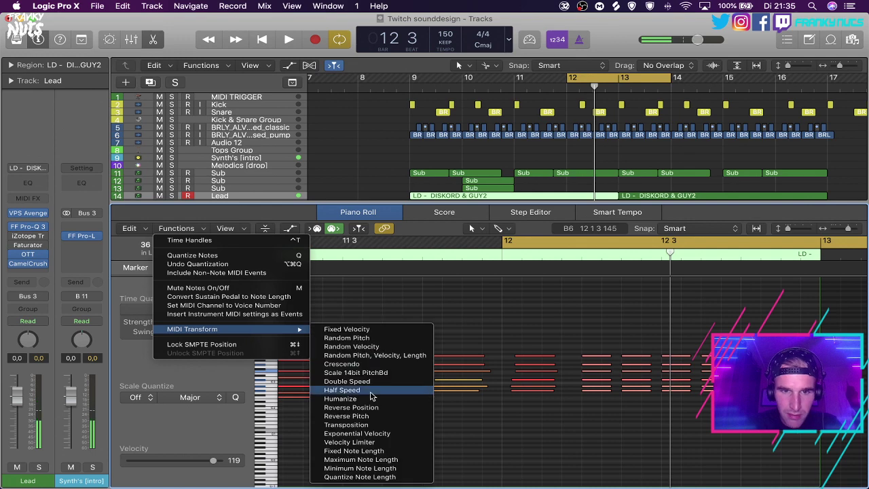
left_click(360, 399)
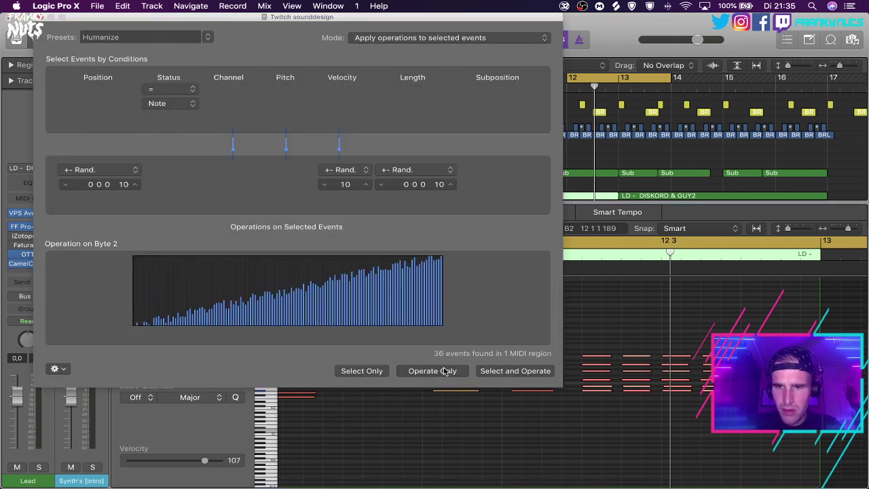
left_click(40, 19)
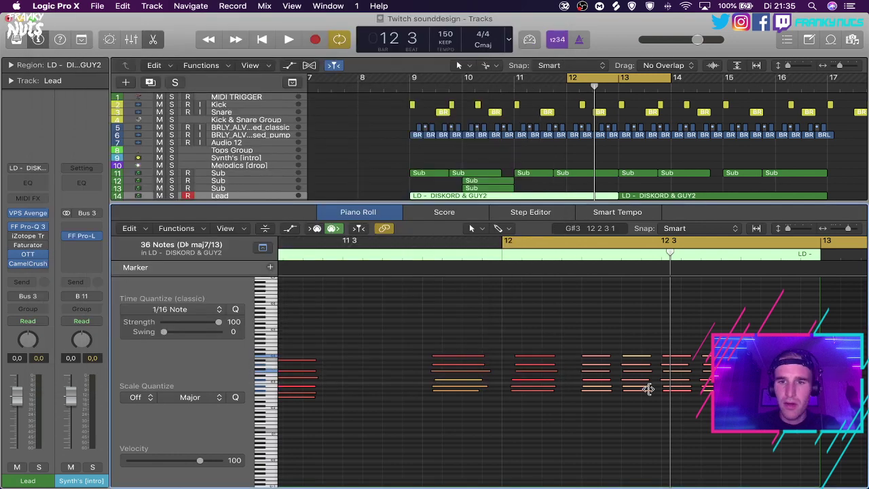
Play the humanized chord repeats in bar 12 and check their timing up close.
key("space")
key("super+Right")
key("super+Right")
key("space")
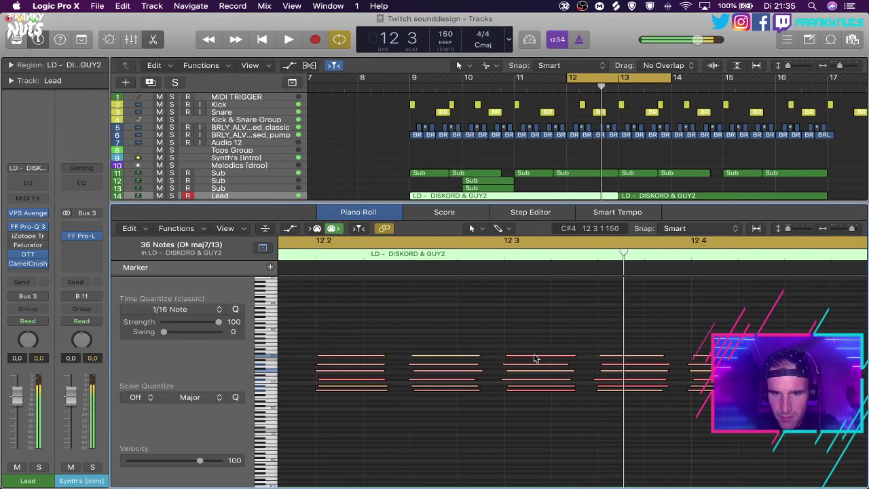
left_click_drag(534, 354, 542, 353)
key("super+Left")
key("super+Left")
key("space")
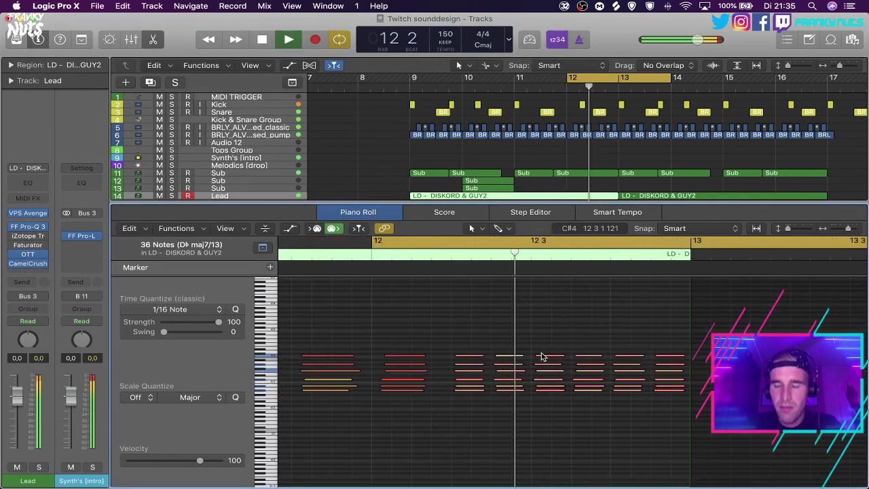
key("space")
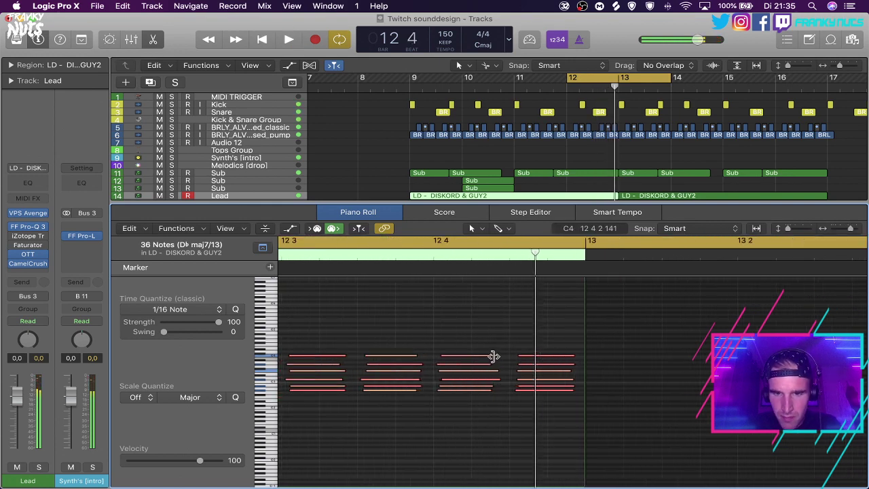
left_click(484, 360)
key("space")
key("super+Left")
key("super+Left")
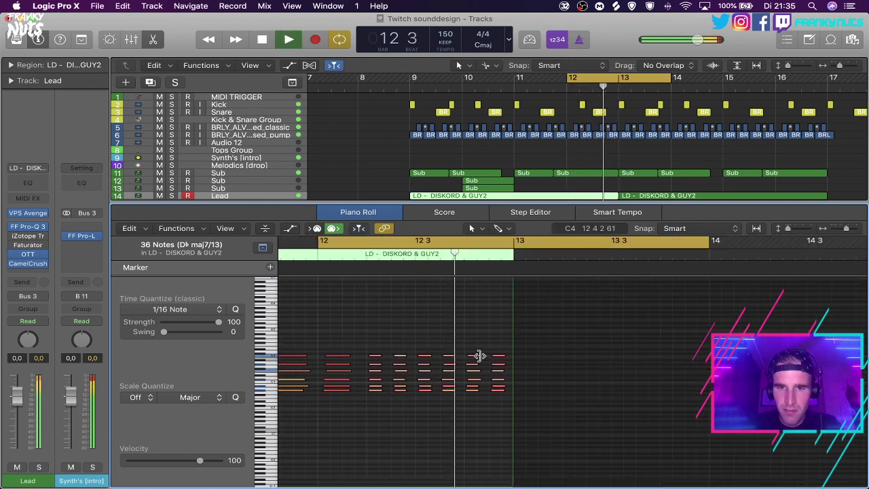
key("super+Right")
key("super+Right")
Transpose the six repeated chords in bar 12 down an octave and play them back.
left_click(481, 356)
key("space")
left_click(504, 356)
left_click_drag(504, 356, 500, 356)
key("space")
key("super+Right")
key("super+Right")
key("super+Left")
key("super+Left")
key("super+Left")
scroll(499, 356, "right", 10)
key("space")
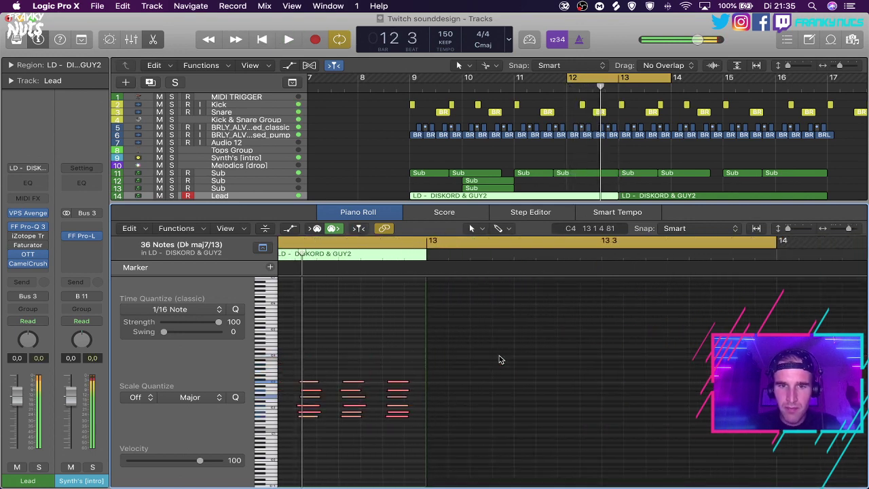
key("space")
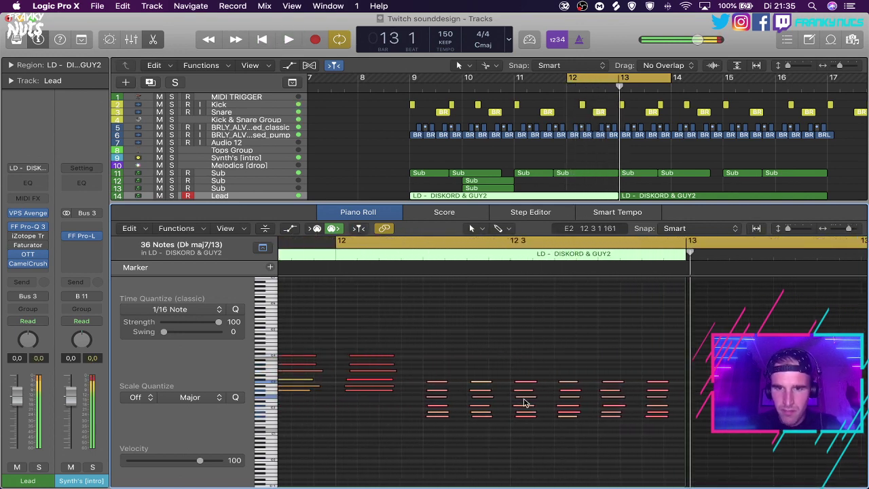
Close the Piano Roll, set the cycle range to bars 9 to 13, and play it.
key("super+Right")
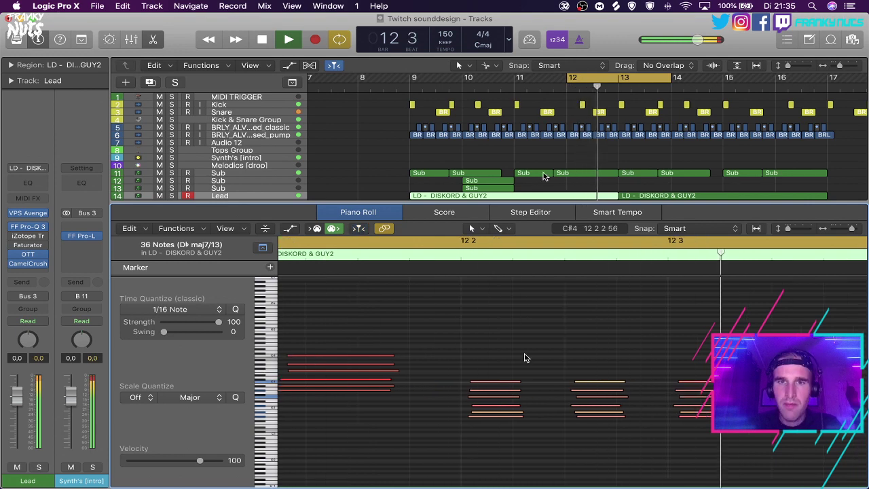
key("p")
key("space")
left_click_drag(414, 80, 625, 86)
key("space")
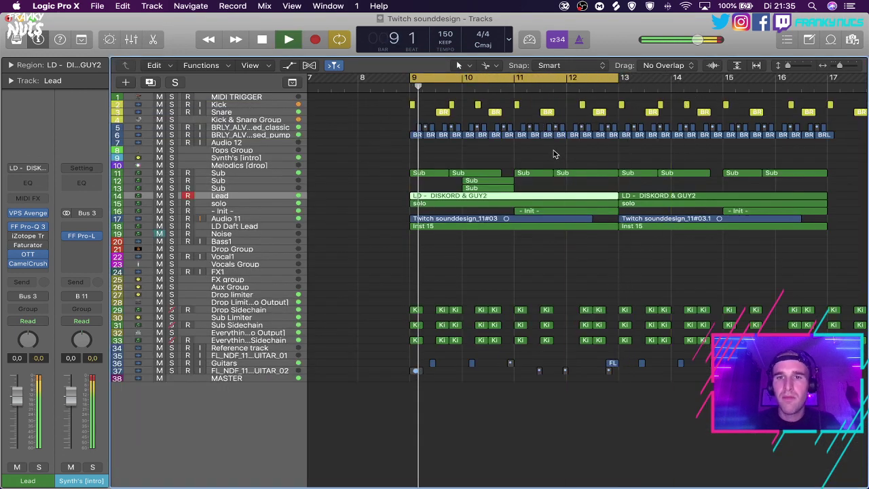
Solo the Lead track and open its first region in the Piano Roll at bars 11 to 13.
left_click(553, 154)
key("s")
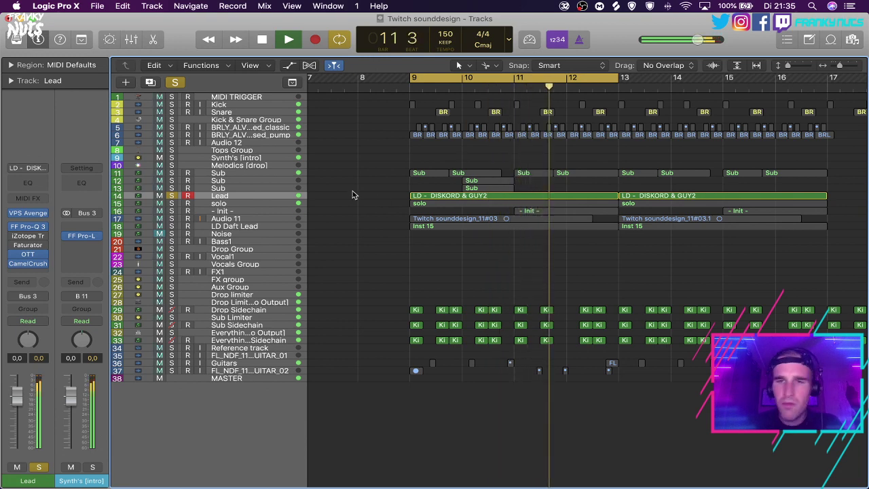
left_click(458, 197)
double_click(458, 197)
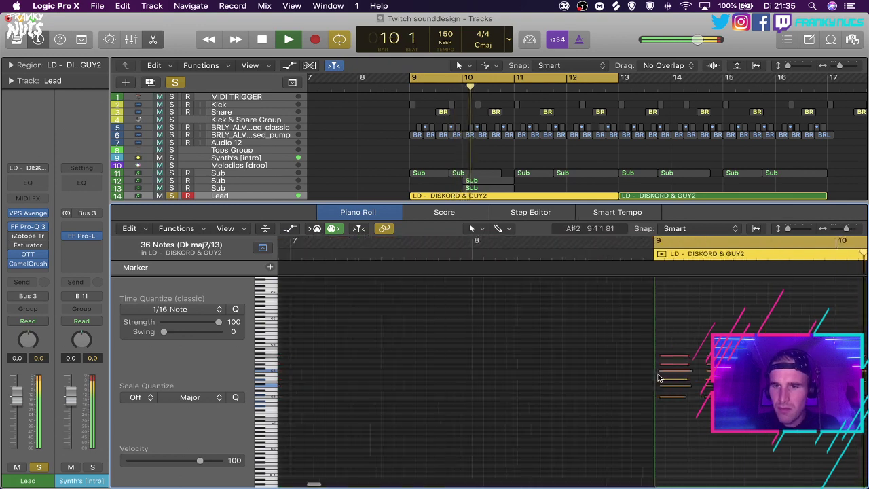
scroll(659, 378, "right", 10)
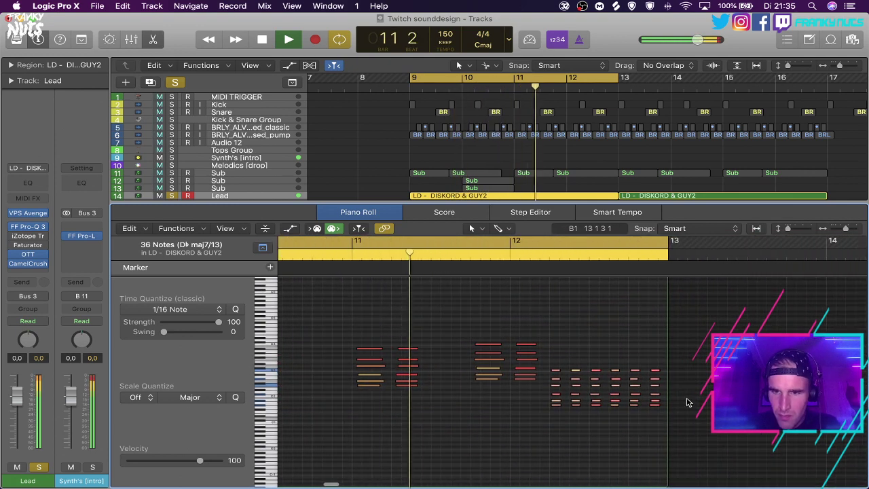
Raise the two lowest notes of each of the six repeated chords in bar 12 by two octaves.
left_click(685, 402)
left_click_drag(687, 400, 542, 410)
key("alt+shift+Up")
key("alt+shift+Up")
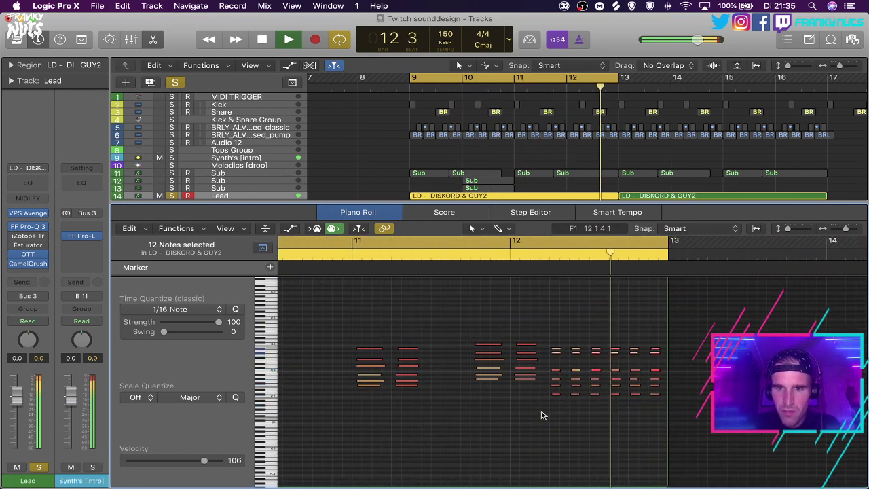
left_click(557, 317)
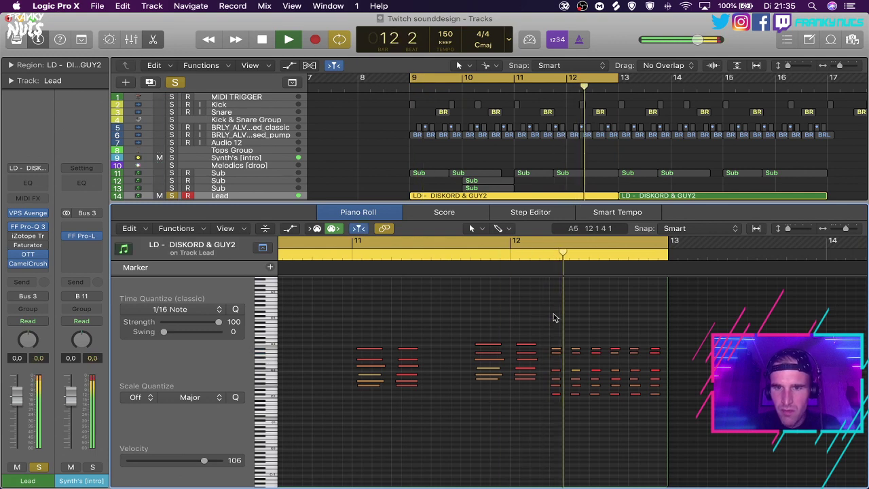
Close the Piano Roll and unsolo the Lead track to hear the full arrangement.
key("x")
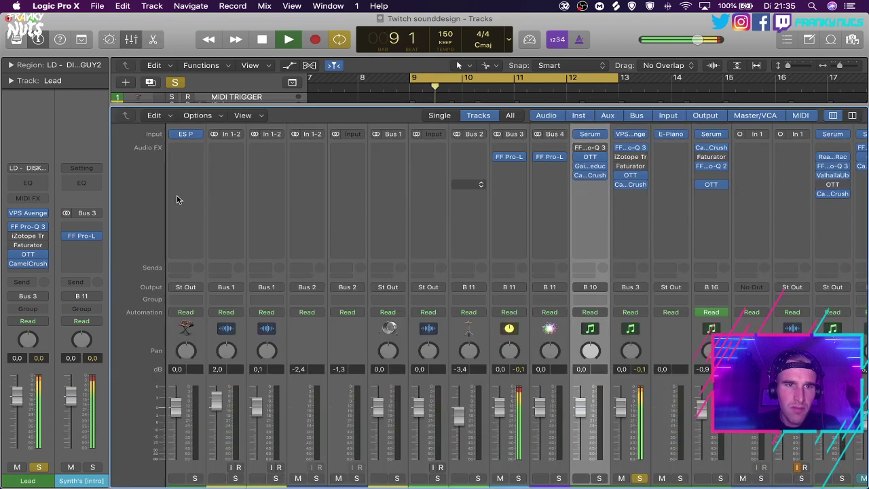
key("x")
key("ctrl+s")
left_click(368, 204)
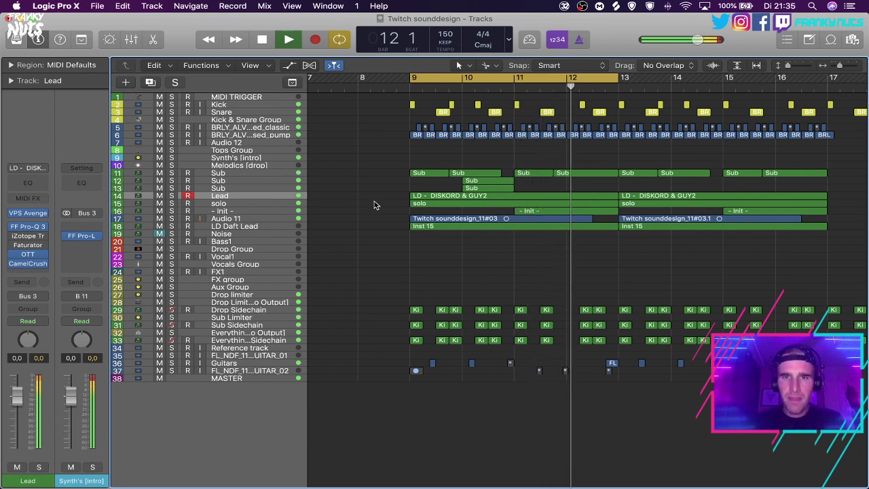
Copy closed classic hi-hat regions in bar 12 to fill the gaps around beats 3 and 4.
key("super+Right")
key("super+Right")
key("super+Right")
key("super+Right")
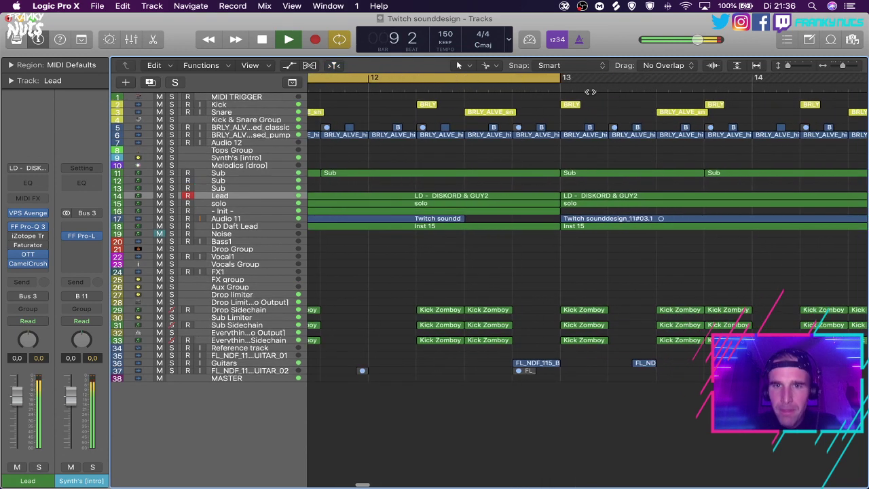
left_click_drag(548, 127, 506, 128)
left_click(516, 127)
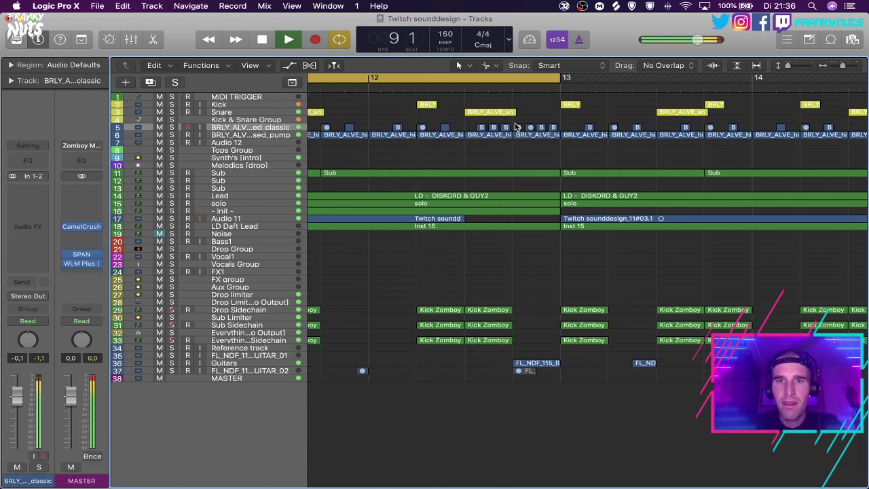
Copy the three closed classic hi-hat regions from beat 3 of bar 12 to position 12 4 1 1.
left_click_drag(483, 127, 483, 129)
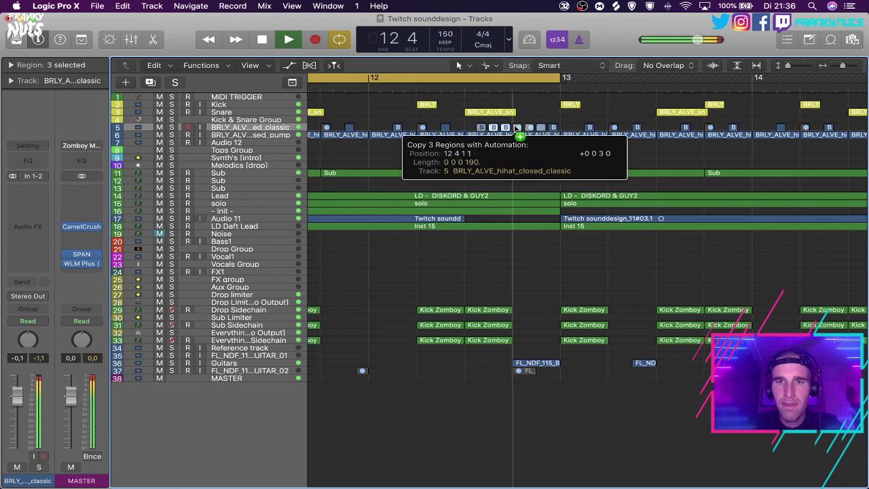
left_click(545, 124)
scroll(549, 122, "left", 5)
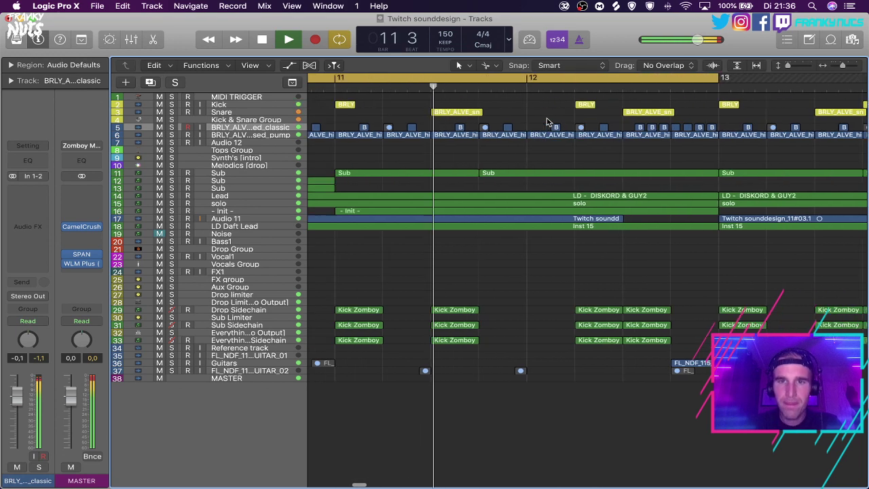
key("super+Left")
key("super+Left")
scroll(537, 157, "left", 2)
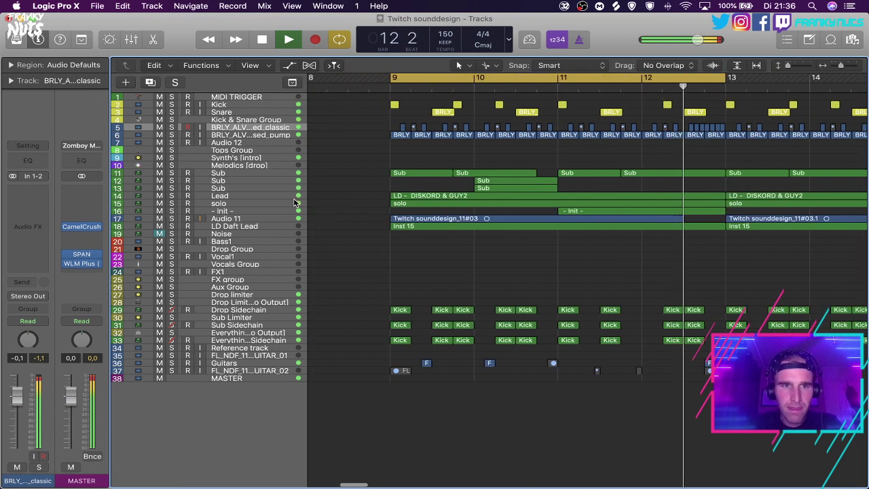
Lower the master volume of the CamelCrusher in the solo track's last insert slot during playback.
left_click(241, 195)
key("space")
key("Down")
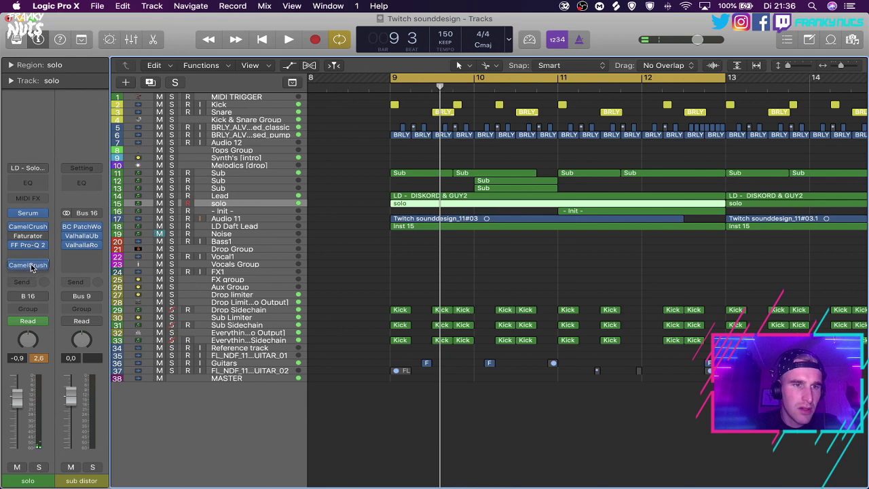
left_click(28, 264)
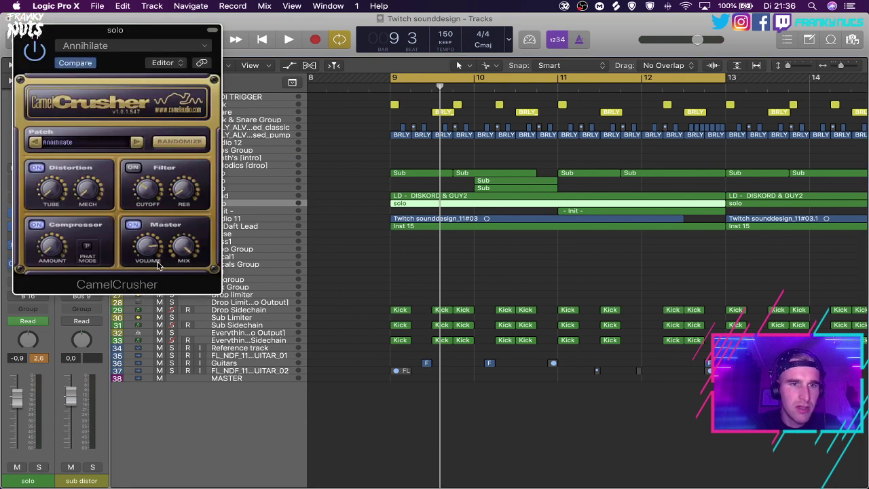
key("space")
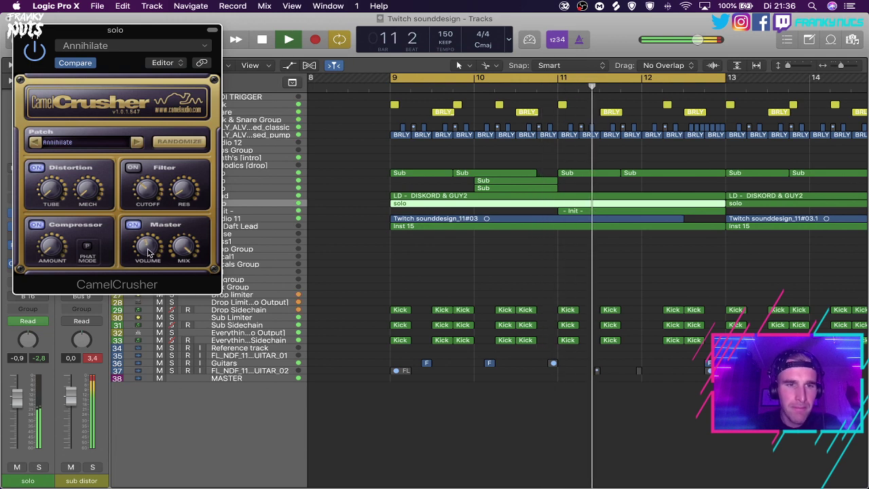
left_click(19, 30)
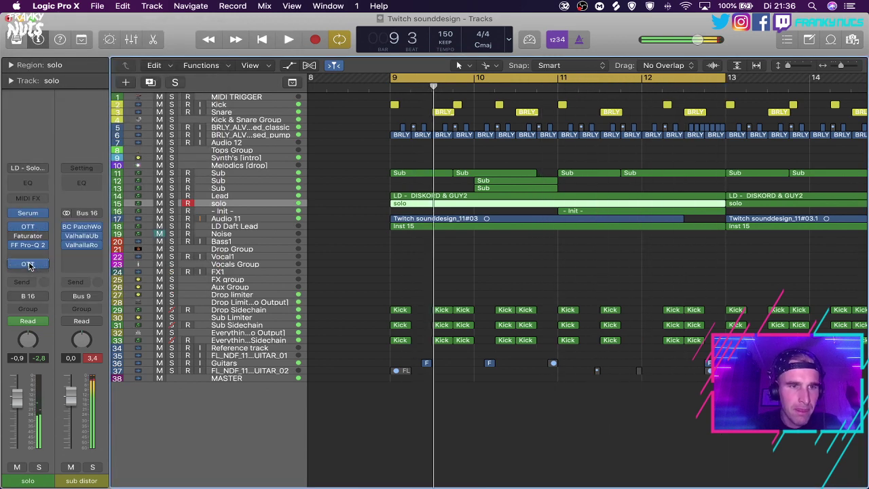
Check the CamelCrusher and OTT settings on the solo track while the loop plays.
left_click(30, 227)
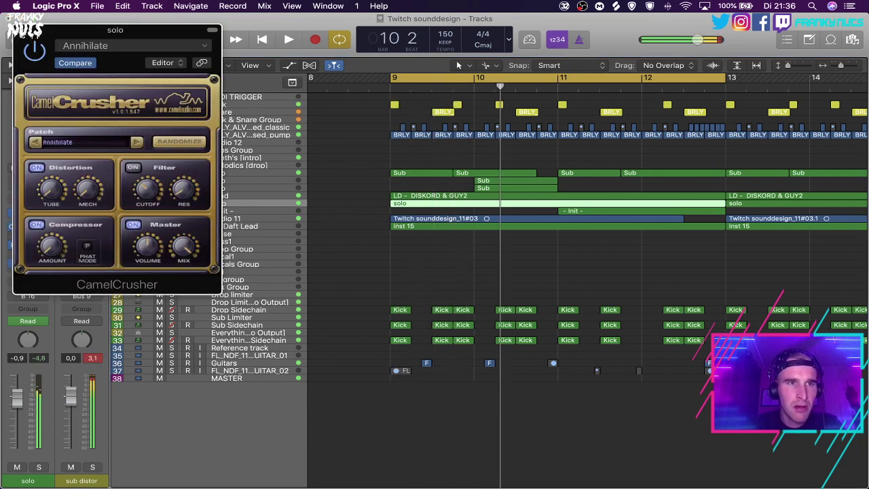
left_click(20, 30)
left_click(29, 264)
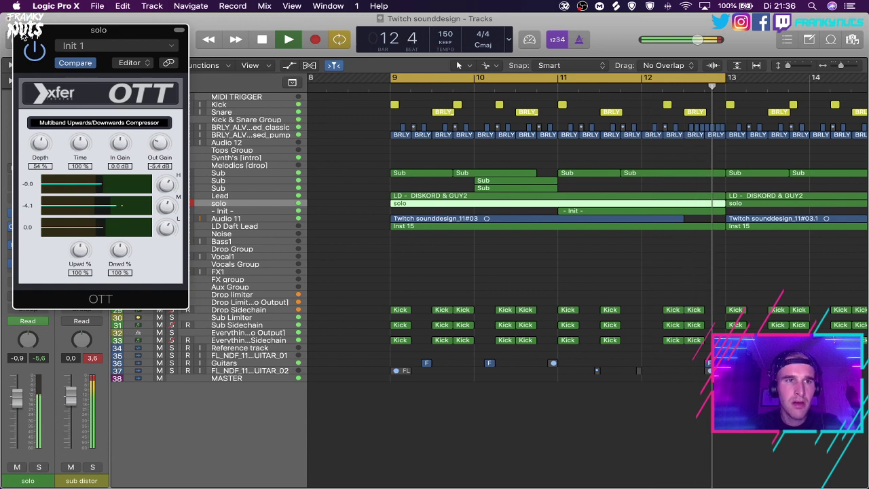
key("super+w")
Solo the Lead track and raise the Pro-L gain on the Synth's [intro] bus to +6.2 dB.
left_click(223, 196)
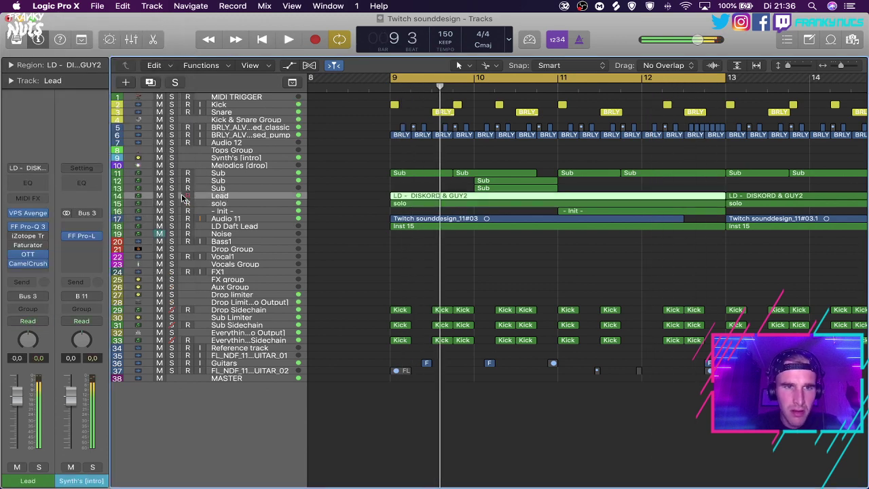
left_click(172, 195)
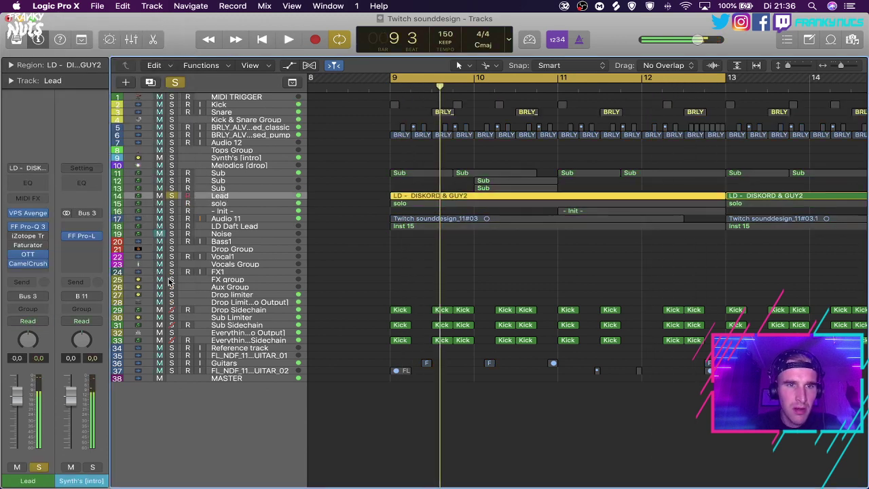
left_click(82, 237)
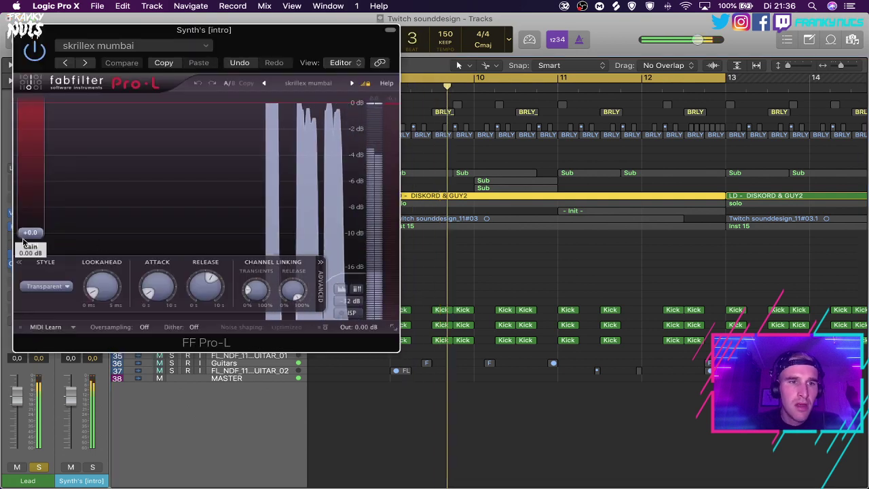
left_click_drag(34, 238, 39, 205)
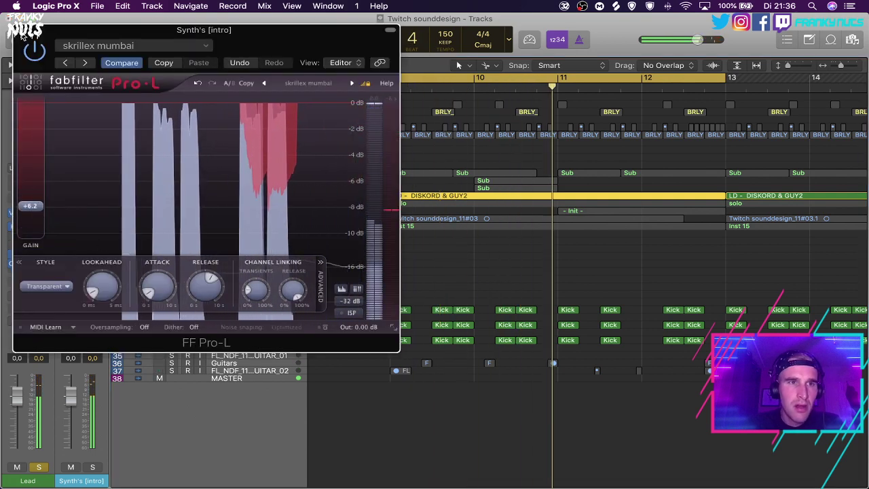
key("v")
Copy the Lead's CamelCrusher onto the Synth's [intro] bus ahead of Pro-L and unsolo the Lead.
left_click_drag(27, 264, 80, 228)
left_click(81, 227)
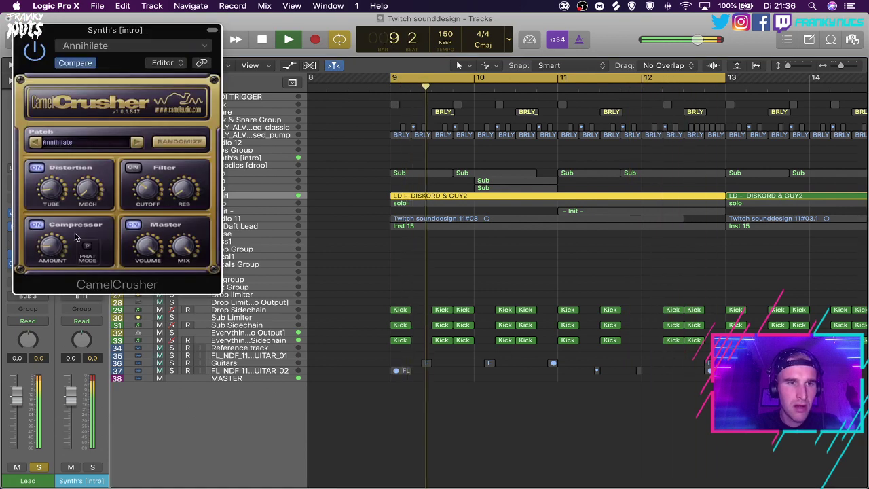
left_click(38, 467)
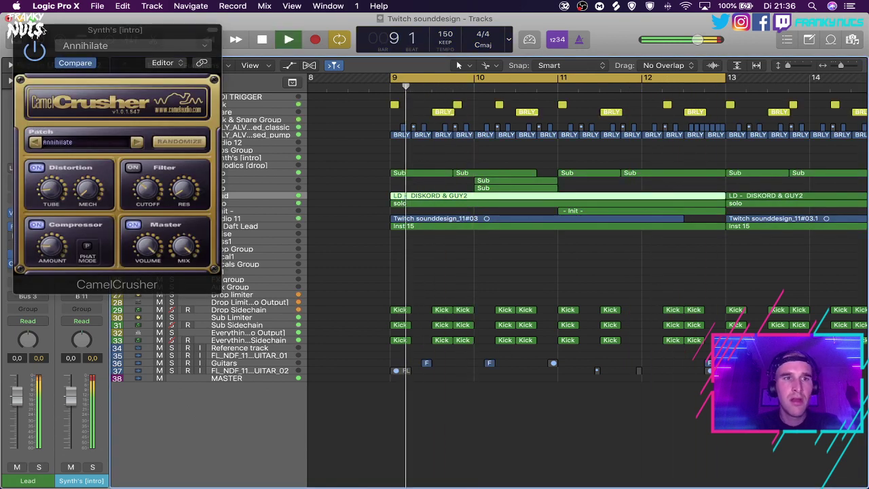
left_click(19, 32)
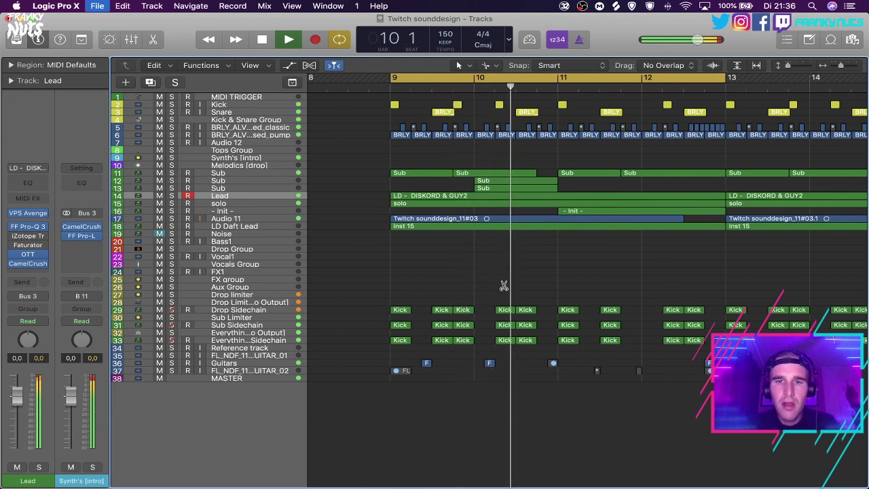
Set the Synth's [intro] bus level to -2.0 dB.
key("super+Right")
key("super+Right")
key("super+Left")
key("super+Left")
key("super+Left")
key("super+Left")
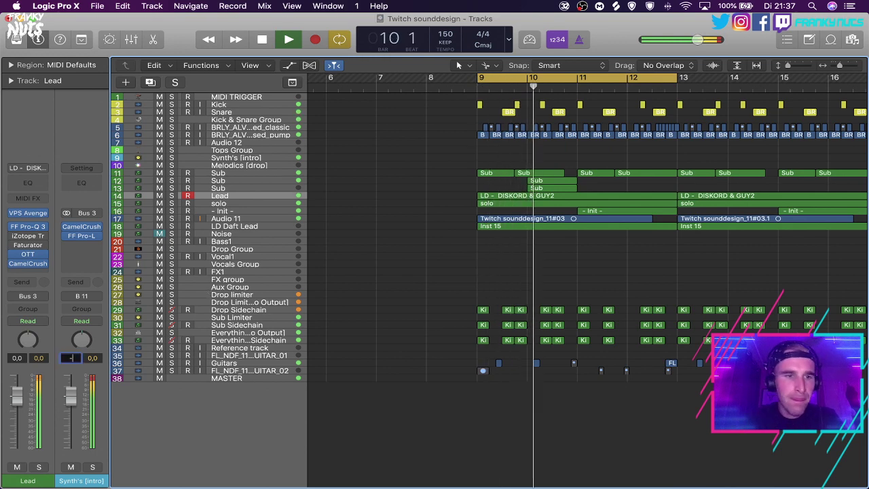
key("2")
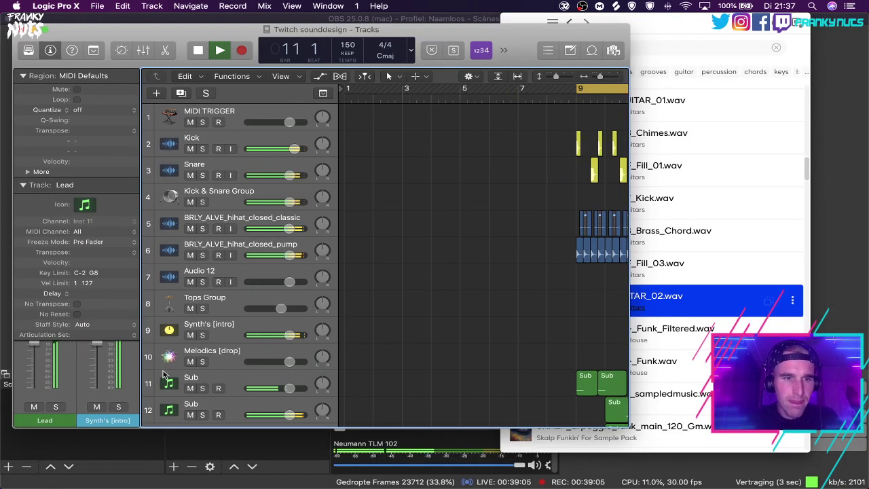
key("1")
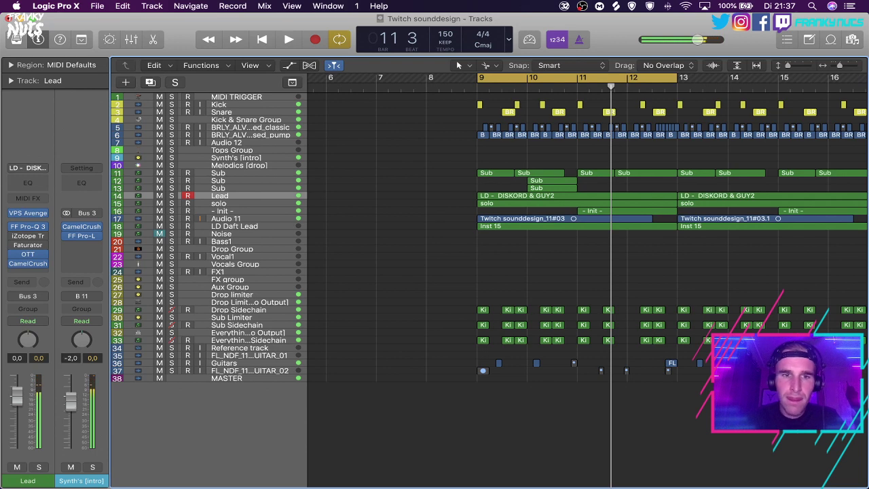
Set the level of the solo track's sub distor bus to -2.0 dB and play the loop.
left_click(236, 219)
left_click(238, 205)
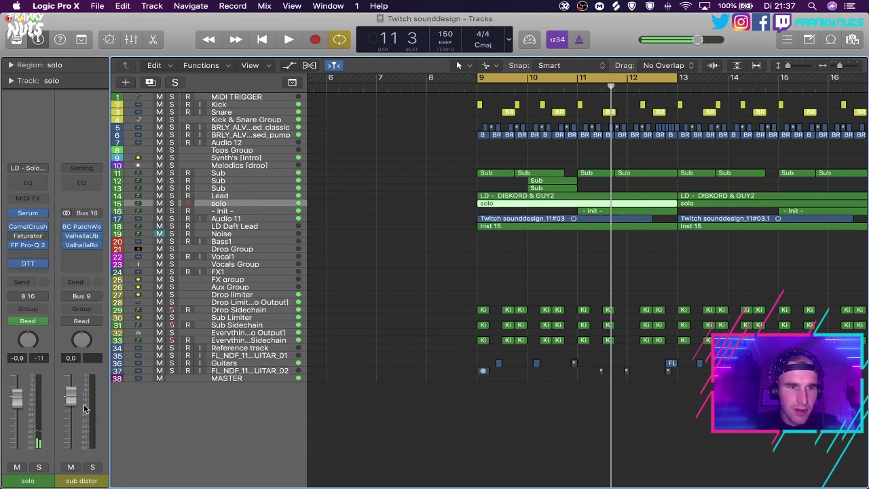
key("space")
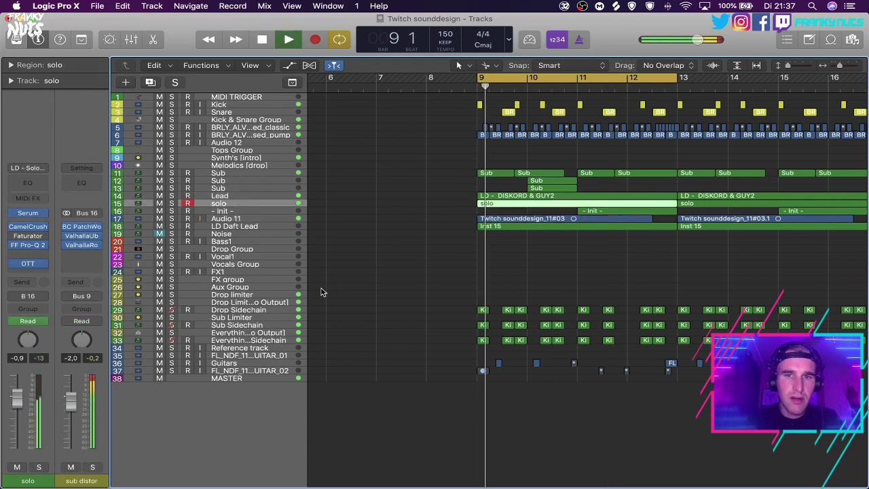
left_click(419, 267)
Rename the first Sub track to Sub funky and solo it for playback.
left_click(245, 174)
key("space")
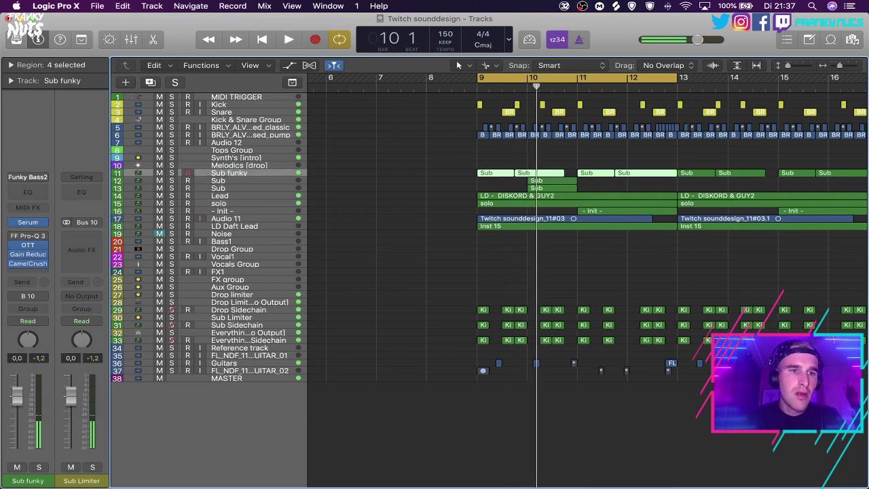
key("space")
key("s")
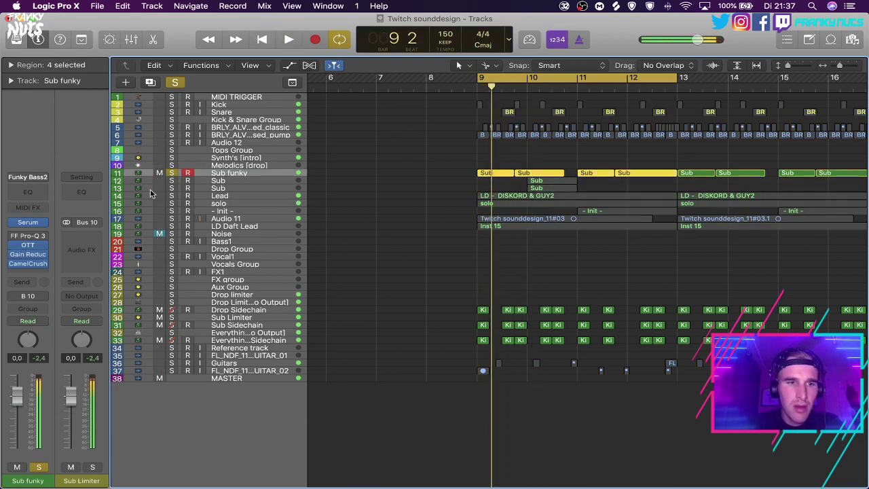
key("space")
Adjust the compressor amount in the Sub funky track's CamelCrusher, unsolo the track and close the plug-in.
left_click(39, 265)
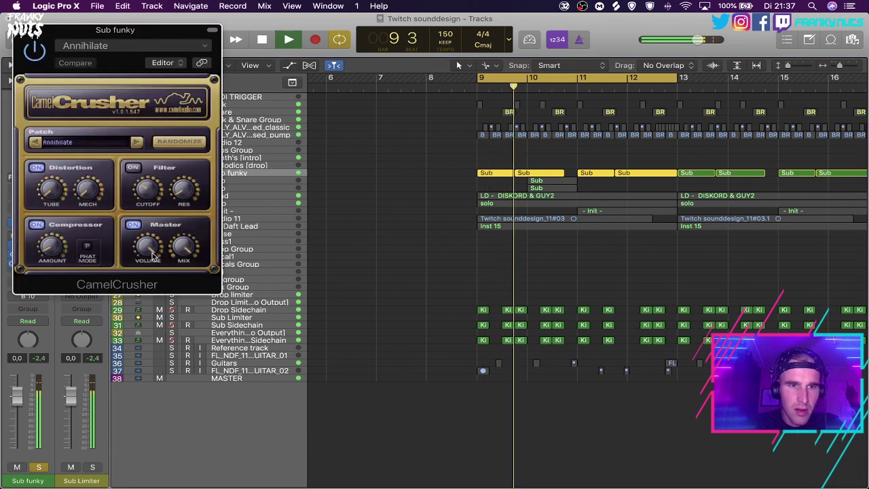
left_click_drag(55, 249, 54, 207)
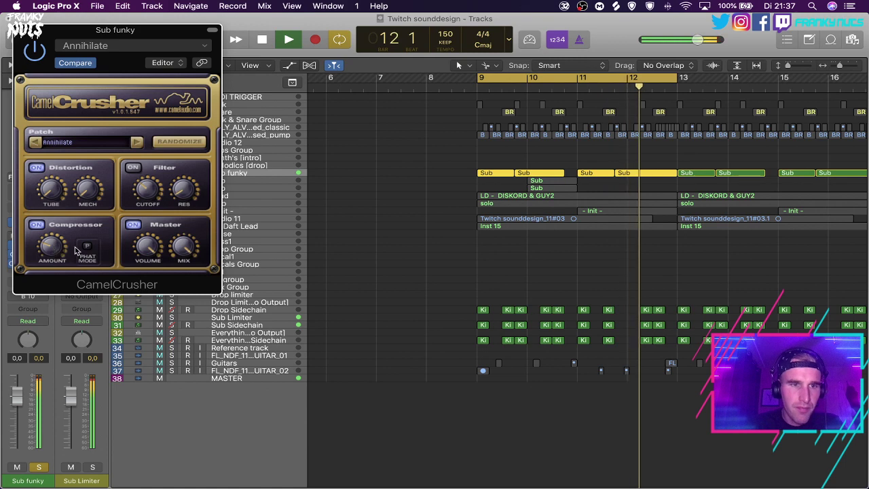
left_click(39, 467)
left_click(20, 30)
left_click(444, 165)
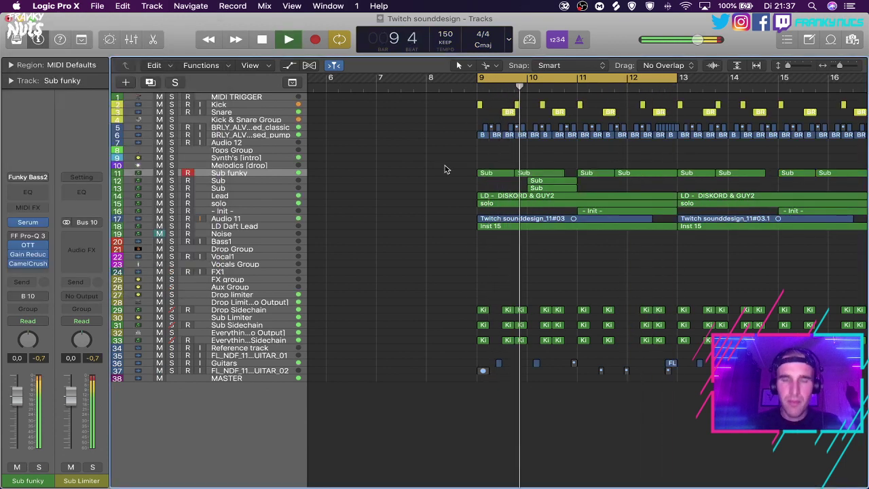
Extend the Sub funky regions to close the gaps before bars 11 and 13, and join the four regions in bars 9 to 12.
scroll(445, 165, "right", 3)
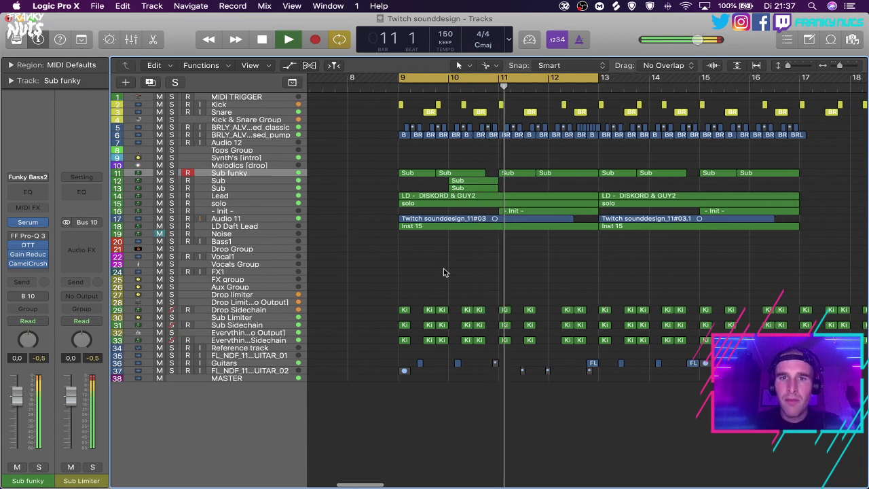
scroll(444, 273, "up", 3)
double_click(490, 174)
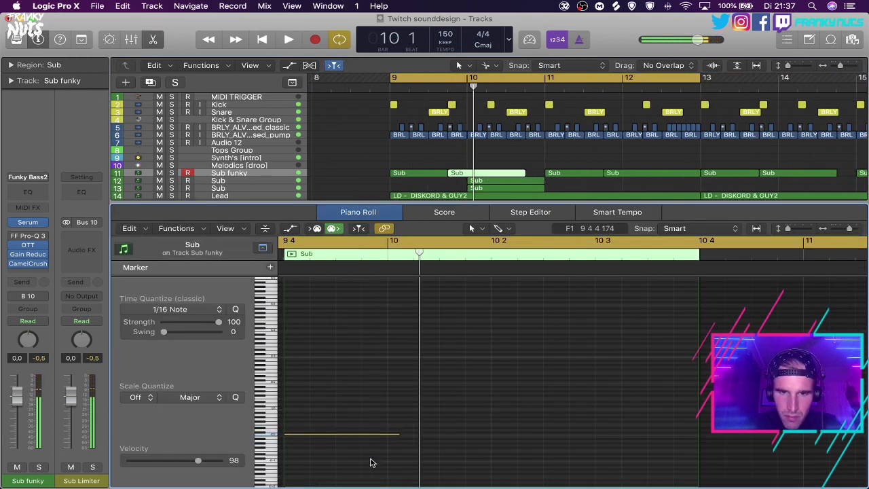
left_click_drag(391, 398, 366, 462)
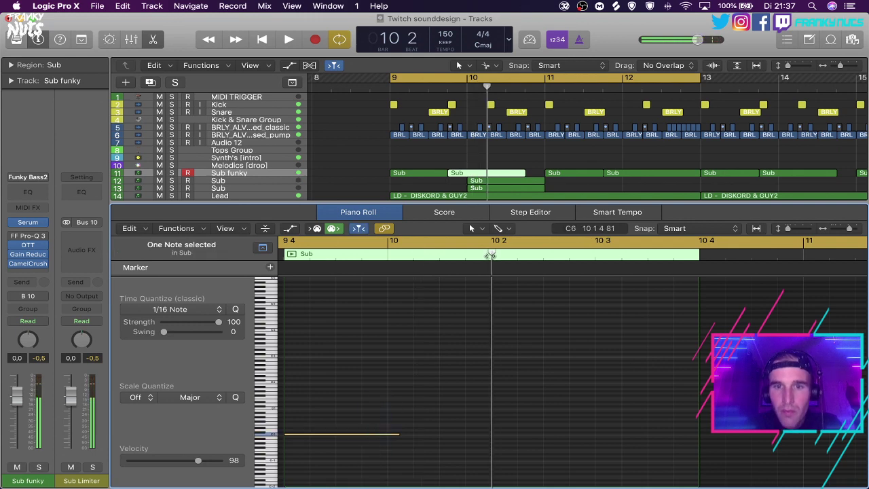
key("x")
key("x")
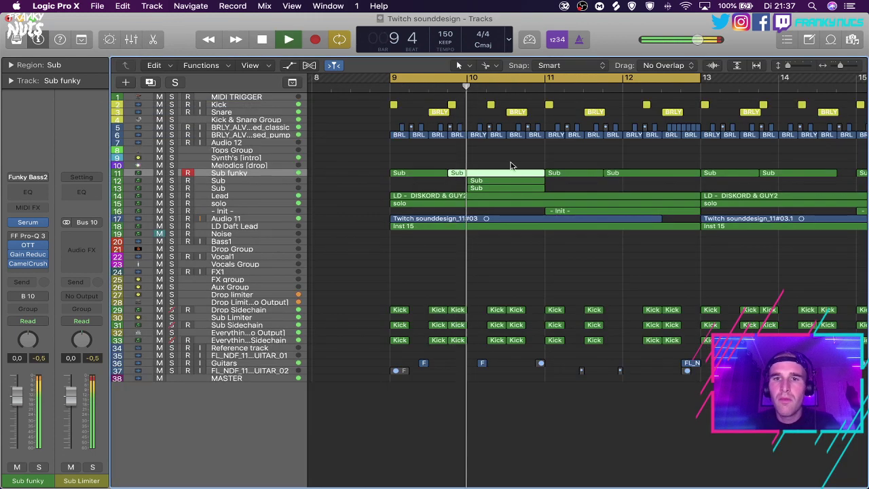
left_click_drag(395, 158, 616, 174)
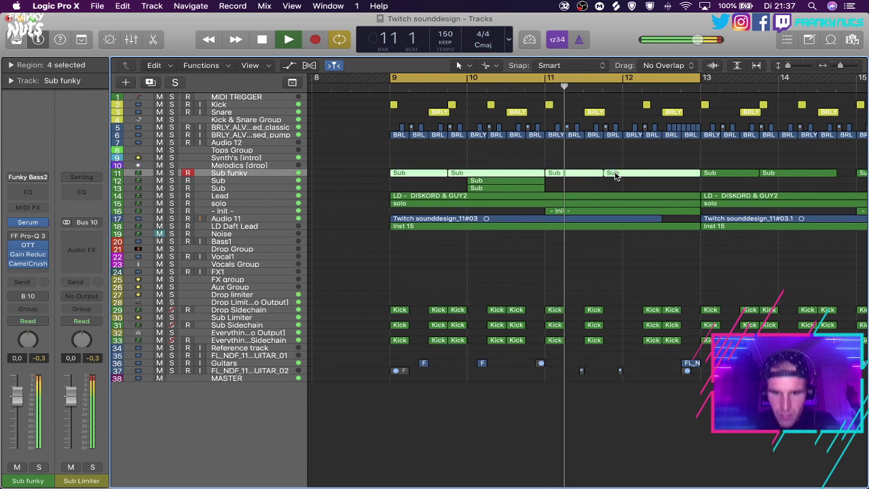
key("super+j")
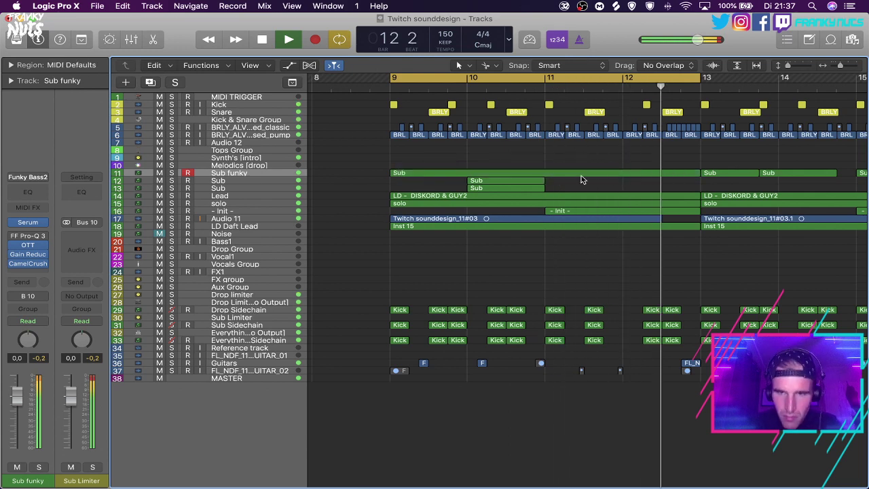
Select all notes in the joined Sub region and adjust their end points at bar 13, then close the Piano Roll.
double_click(582, 174)
key("t")
key("t")
scroll(461, 353, "left", 5)
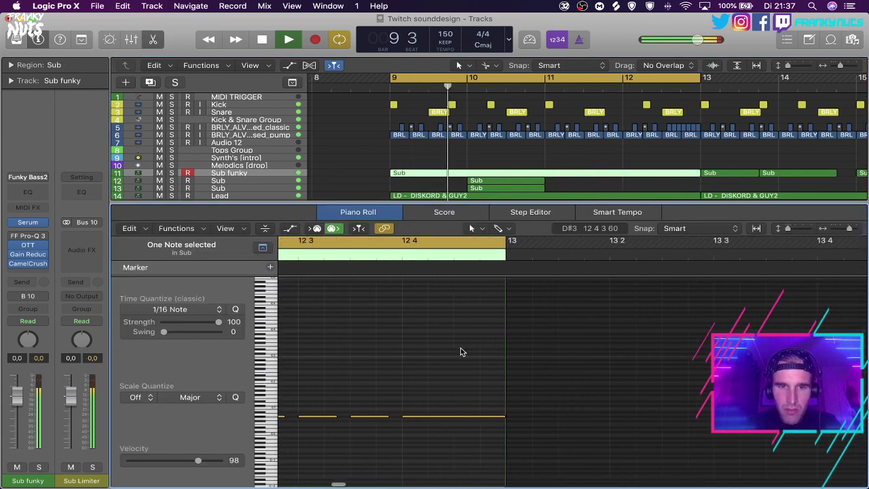
left_click(435, 357)
key("super+a")
left_click_drag(422, 421, 427, 421)
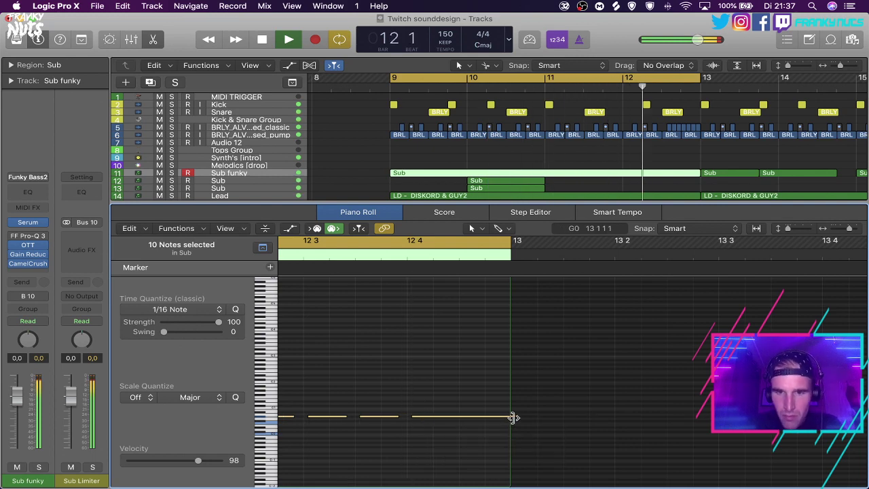
left_click_drag(513, 417, 512, 418)
double_click(544, 172)
left_click(542, 159)
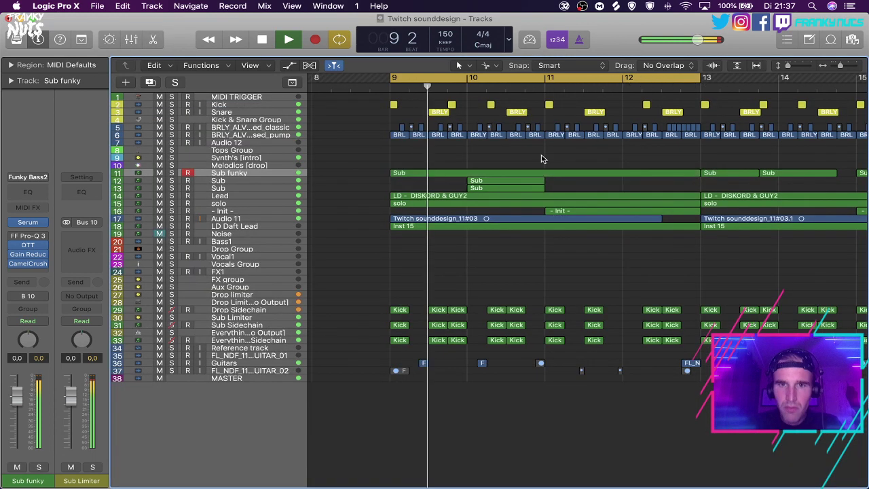
key("super+Right")
scroll(543, 159, "right", 1)
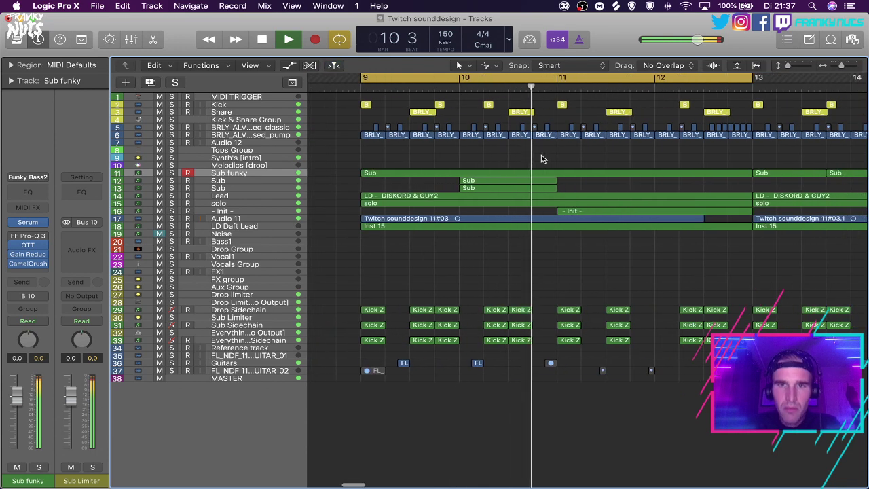
Turn on Phat Mode in the Sub funky track's CamelCrusher, close the plug-in and stop playback.
left_click(28, 263)
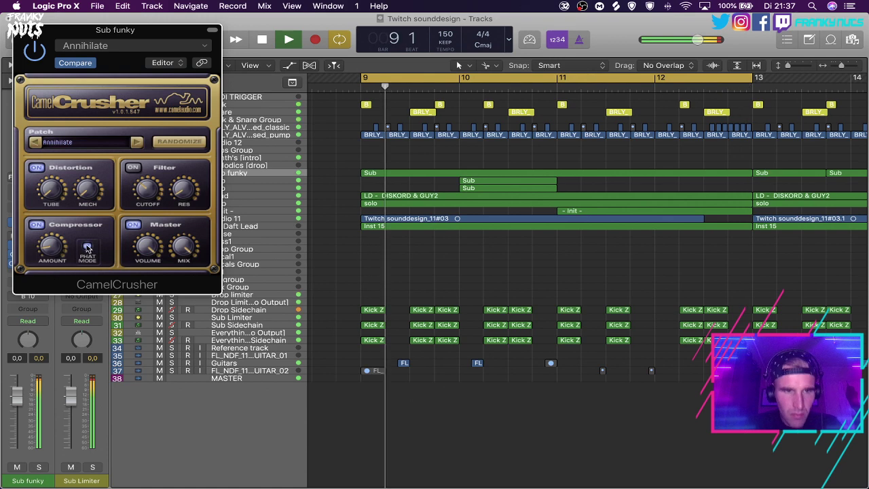
left_click(20, 30)
key("space")
Solo the Lead track and set the filter envelope attack in its Avenger synth to about 574 ms.
left_click(226, 198)
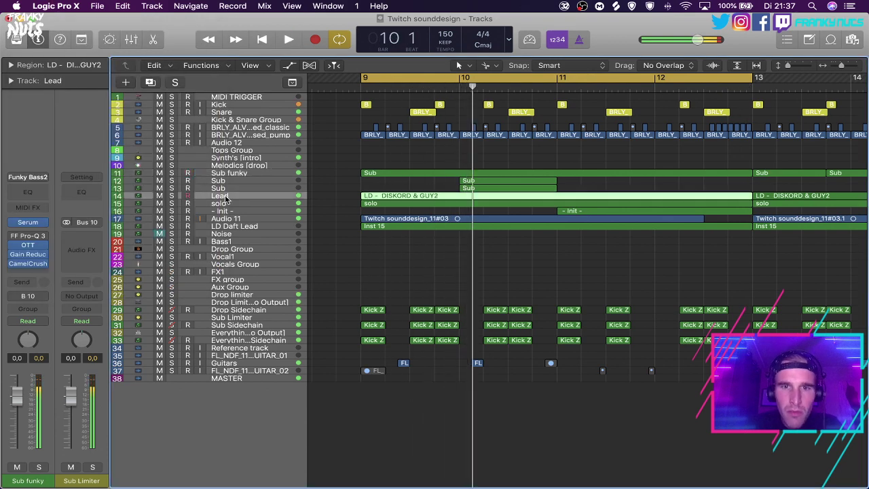
left_click(171, 195)
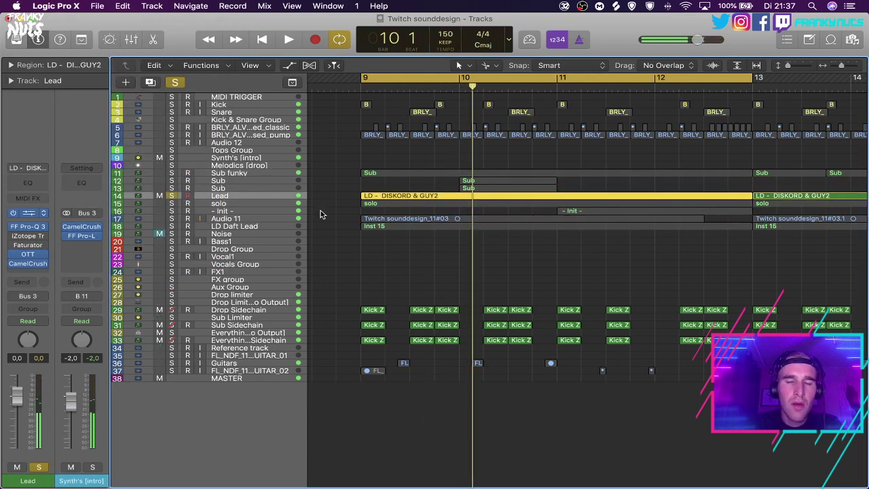
key("v")
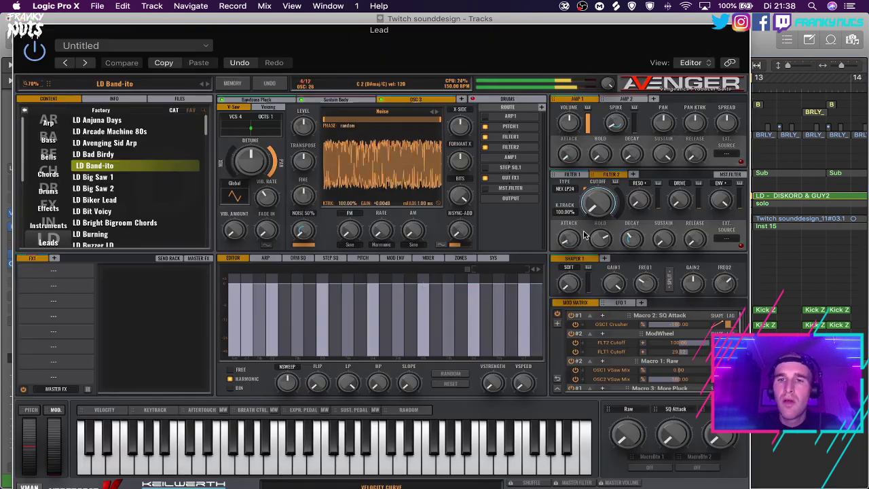
left_click_drag(570, 239, 565, 245)
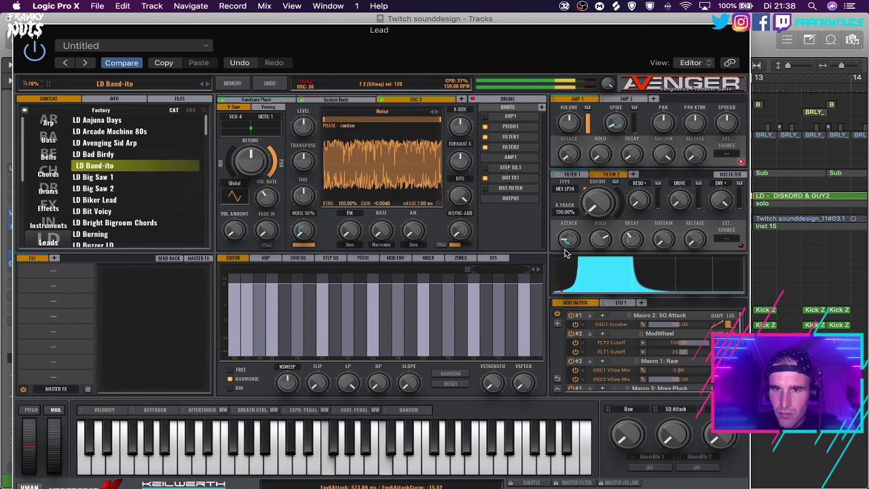
Route Avenger's first oscillator through Filter 2 instead of Filter 1, readjust the filter attack, and play the loop with the Lead unsoloed.
left_click(336, 100)
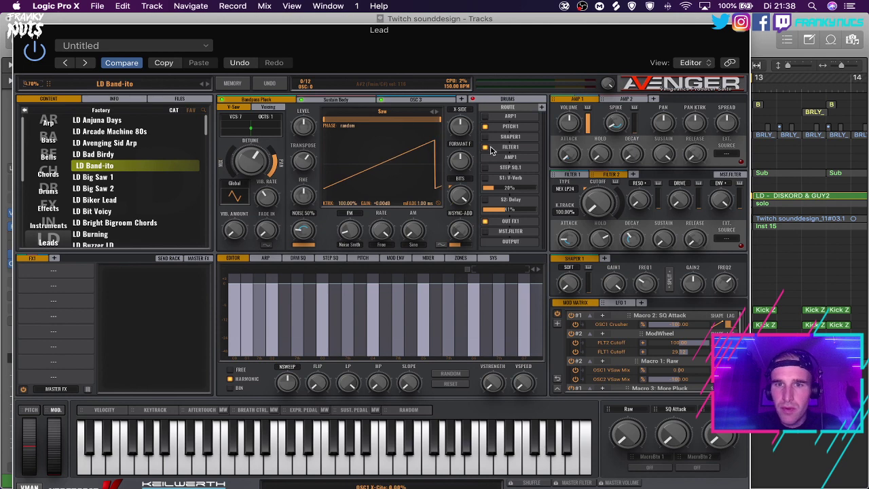
left_click(541, 107)
left_click(511, 135)
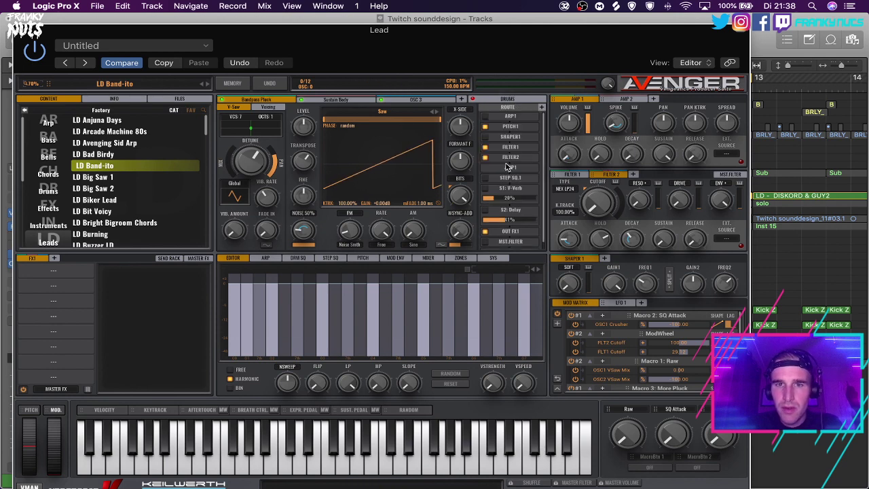
left_click(486, 149)
left_click_drag(569, 236, 567, 212)
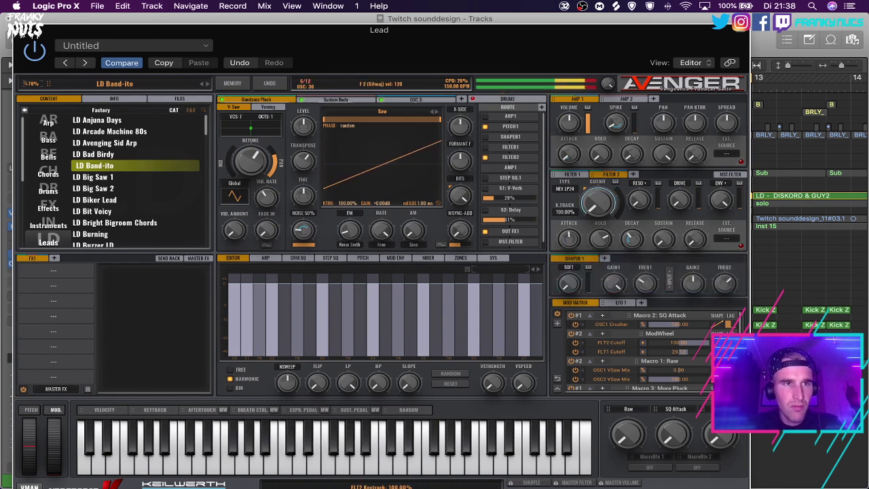
key("v")
key("s")
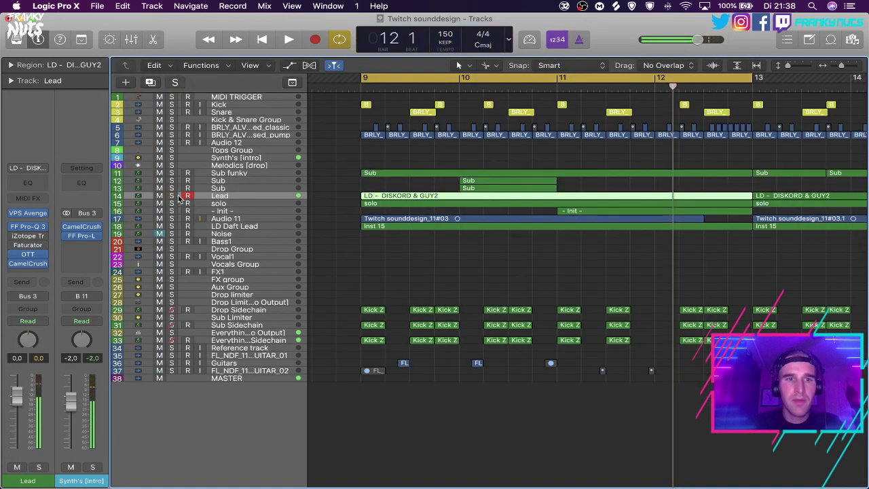
key("space")
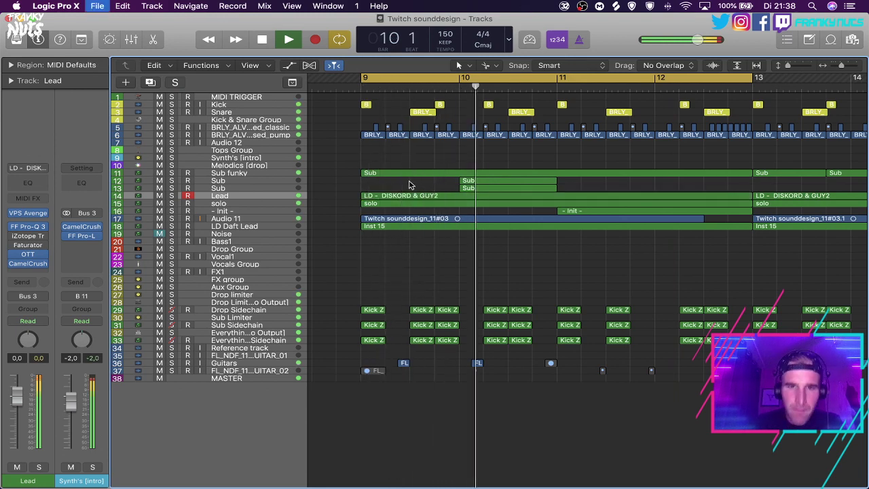
Replace the Lead track's Faturator with a Sample Delay and set its right delay to 797 samples.
left_click(33, 247)
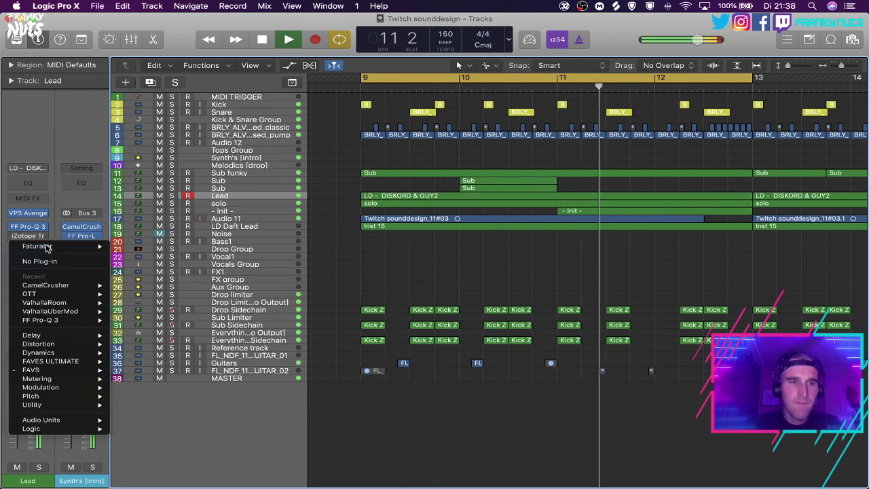
mouse_move(81, 336)
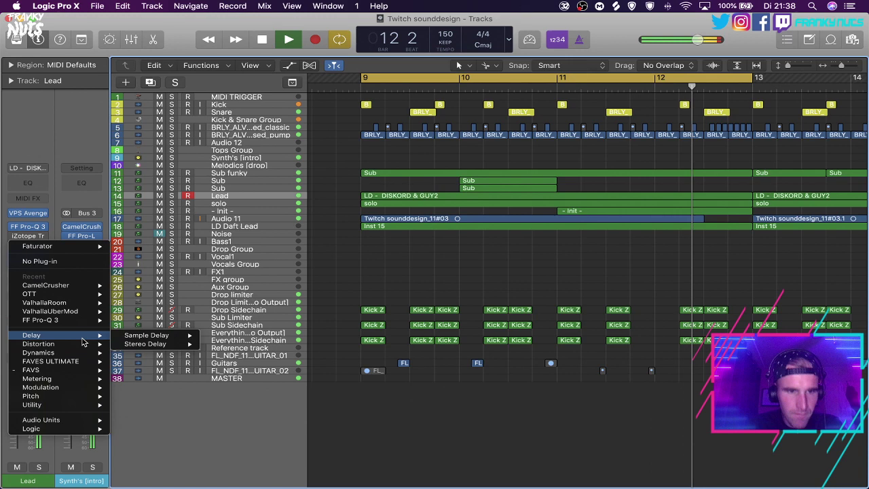
left_click(146, 334)
left_click_drag(132, 125, 134, 121)
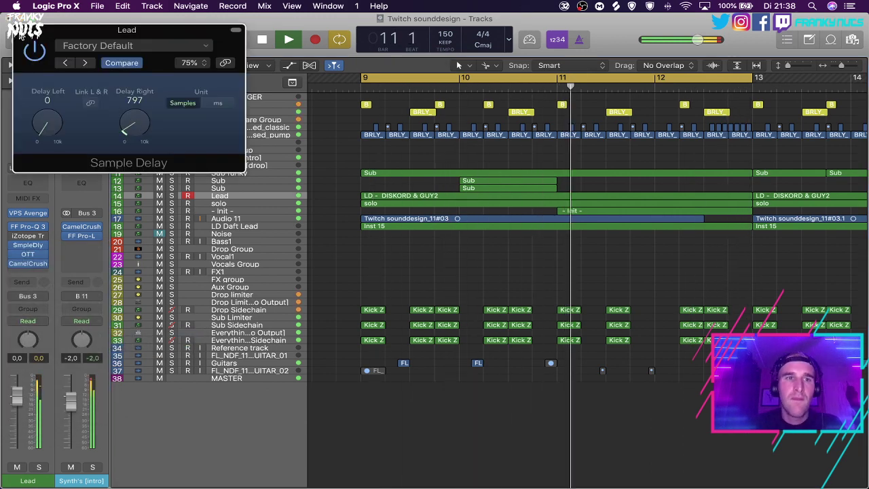
left_click(20, 30)
Turn off the Hyper / Dimension effect in the solo track's Serum and close the plug-in.
left_click(218, 203)
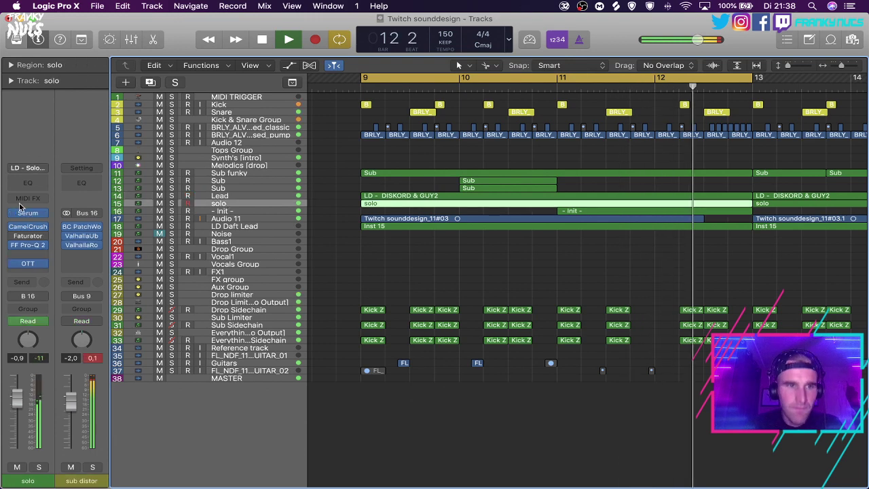
left_click(32, 214)
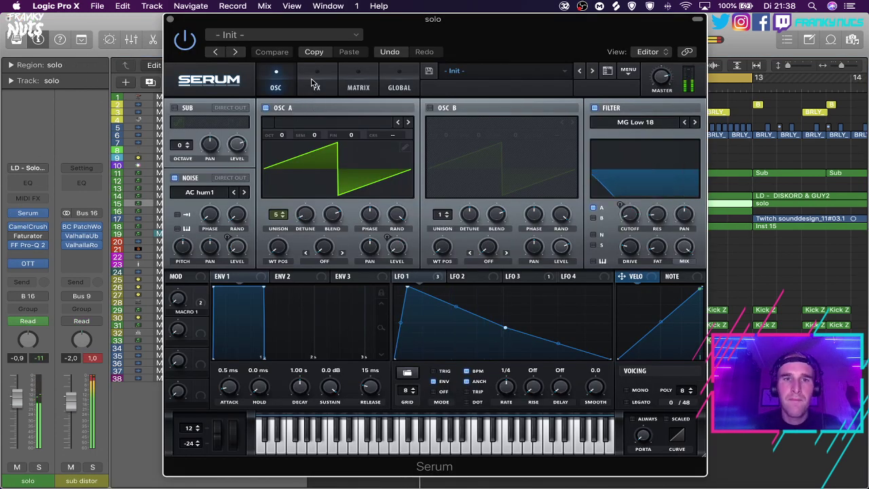
left_click(315, 85)
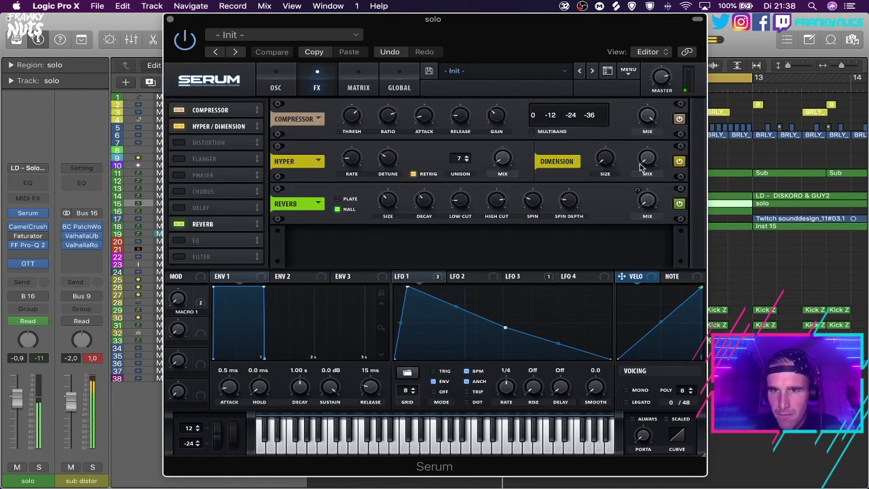
left_click(272, 87)
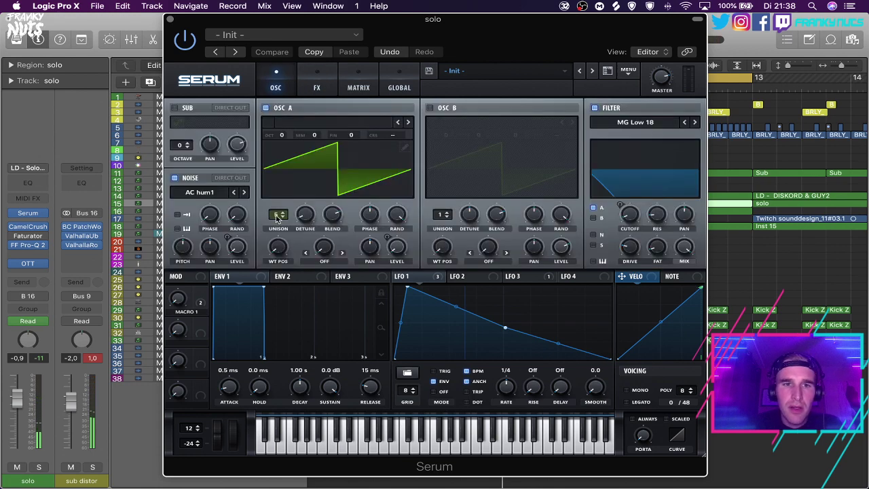
left_click(319, 83)
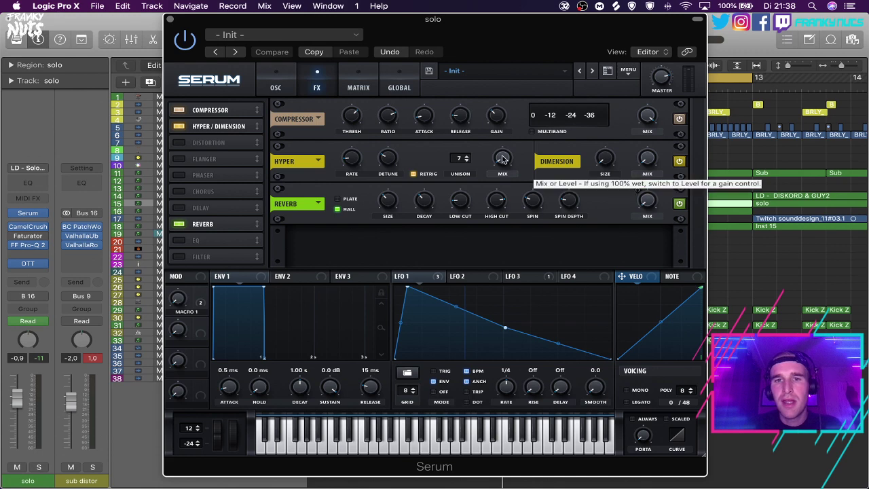
left_click(178, 127)
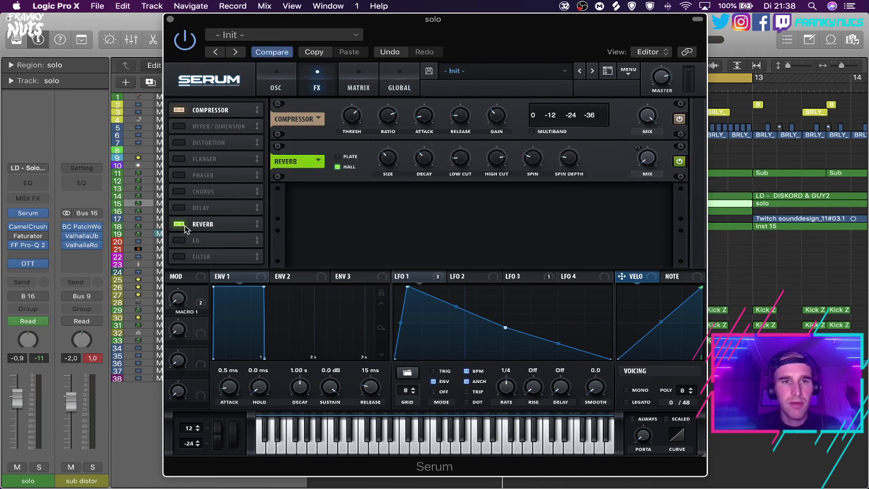
left_click(169, 19)
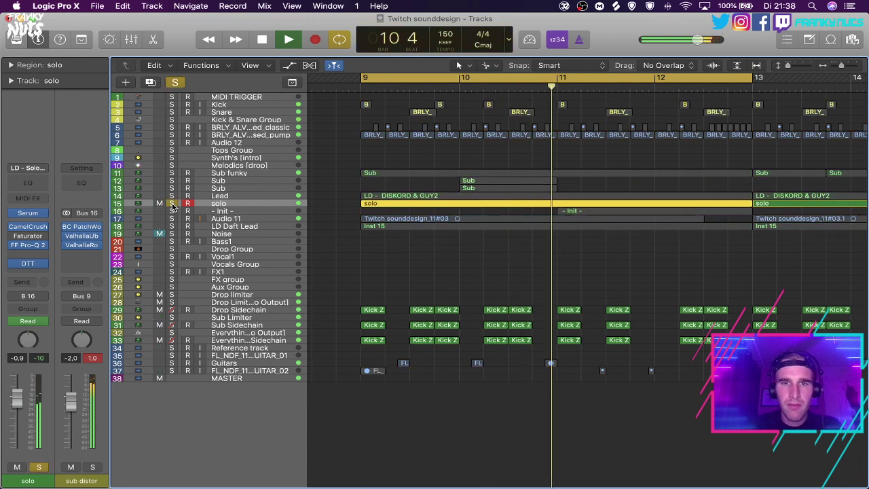
Solo the Lead track for playback and remove its Sample Delay plug-in.
left_click(226, 196)
left_click(172, 196)
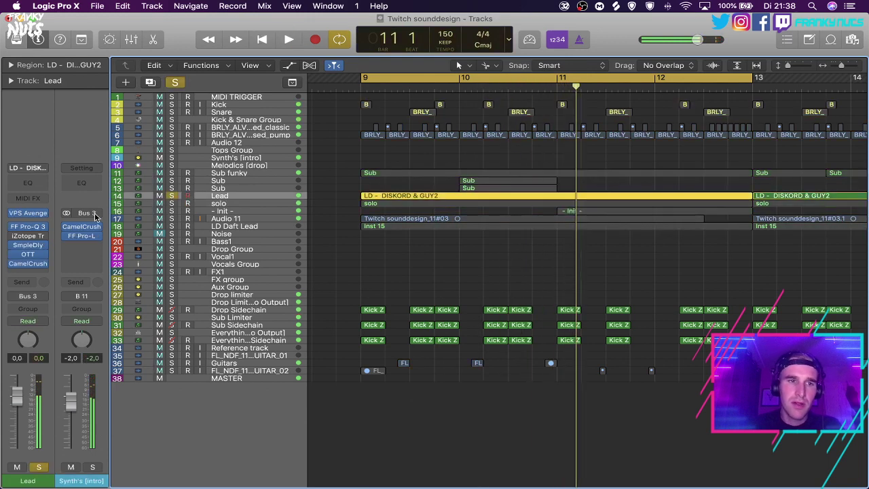
key("space")
key("space")
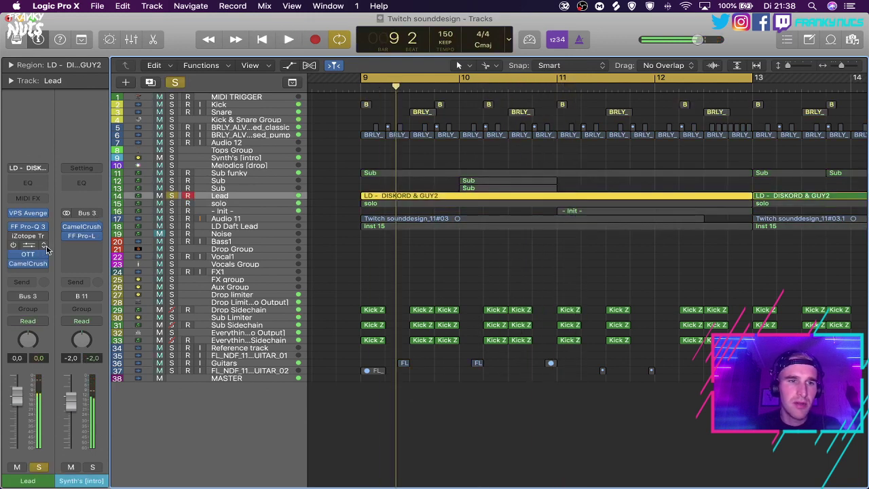
key("space")
left_click(45, 245)
left_click(57, 261)
key("space")
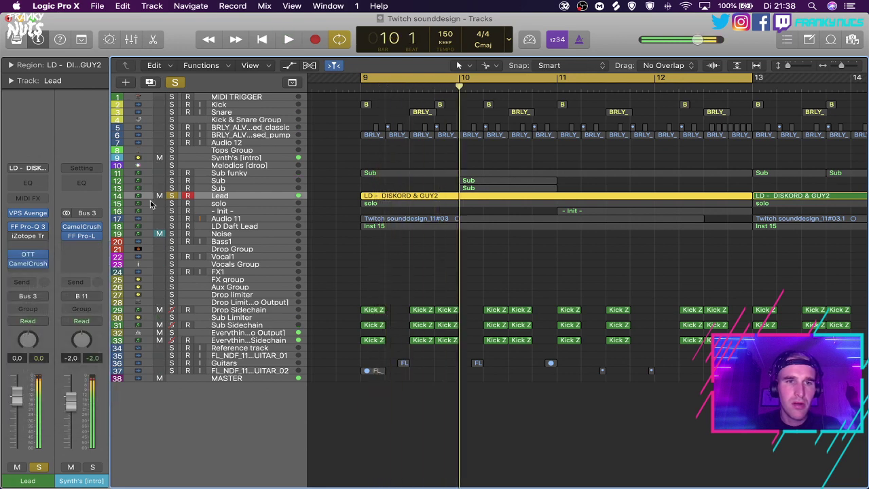
Play the Lead and solo tracks soloed together, check the Lead's CamelCrusher settings, and unsolo both tracks.
left_click(171, 203)
key("space")
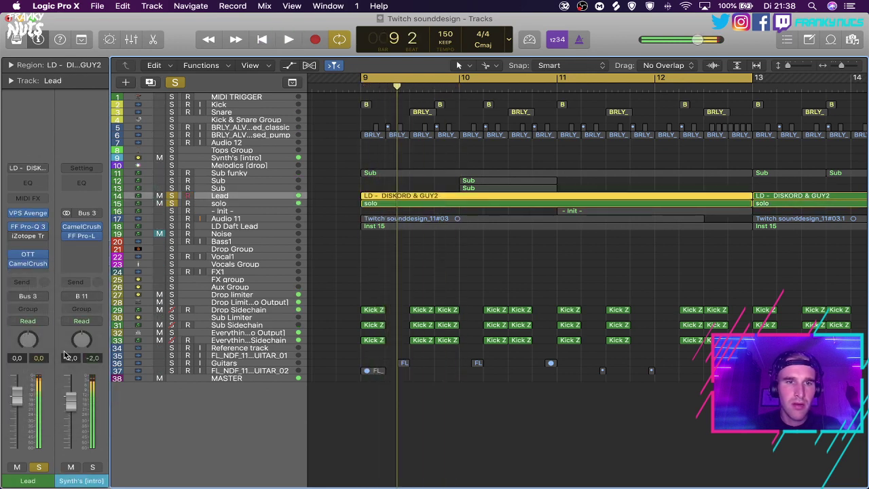
left_click(28, 265)
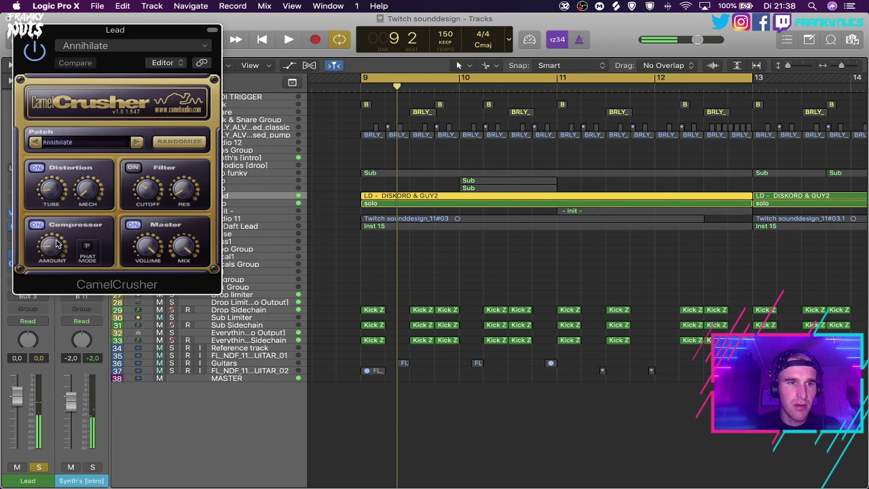
left_click(40, 468)
key("v")
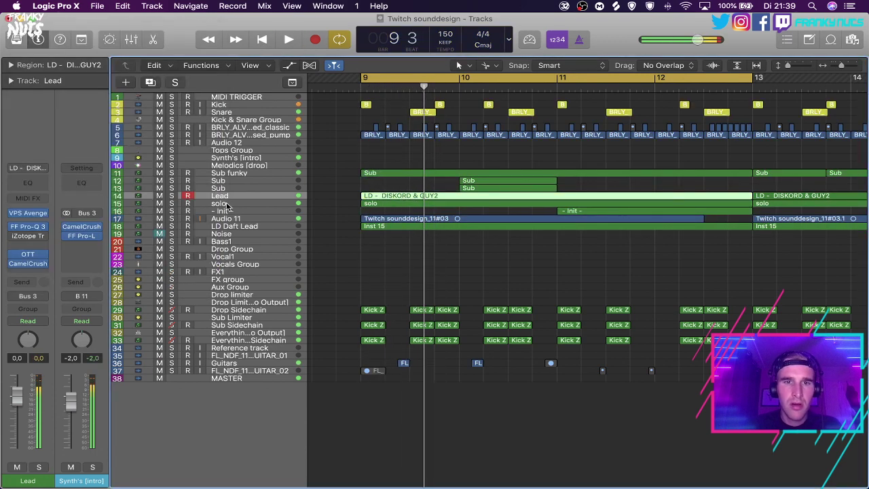
Remove FF Pro-Q 2 from the solo track and insert FF Pro-Q 3 after OTT.
left_click(217, 204)
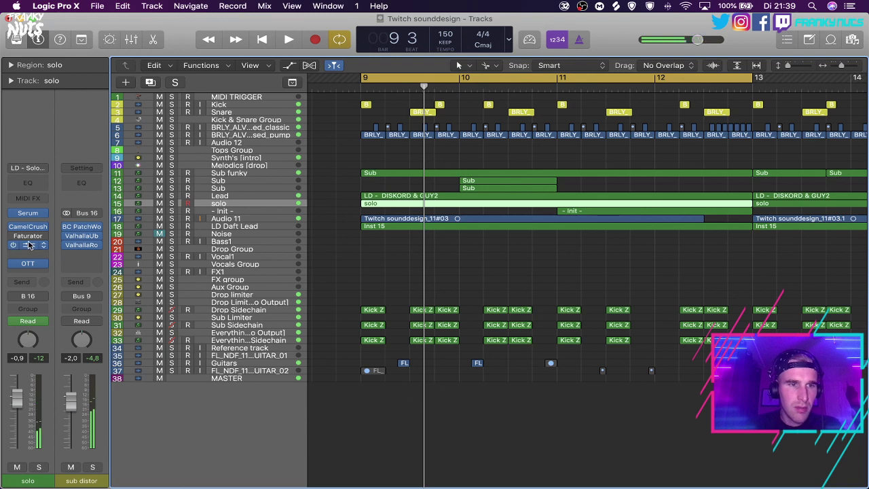
left_click(29, 245)
left_click(24, 33)
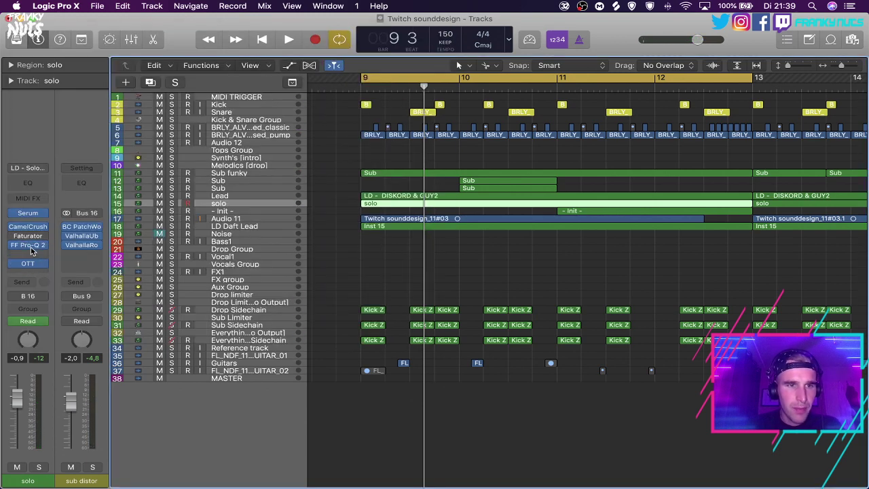
left_click(44, 248)
left_click(49, 260)
left_click(39, 273)
mouse_move(59, 371)
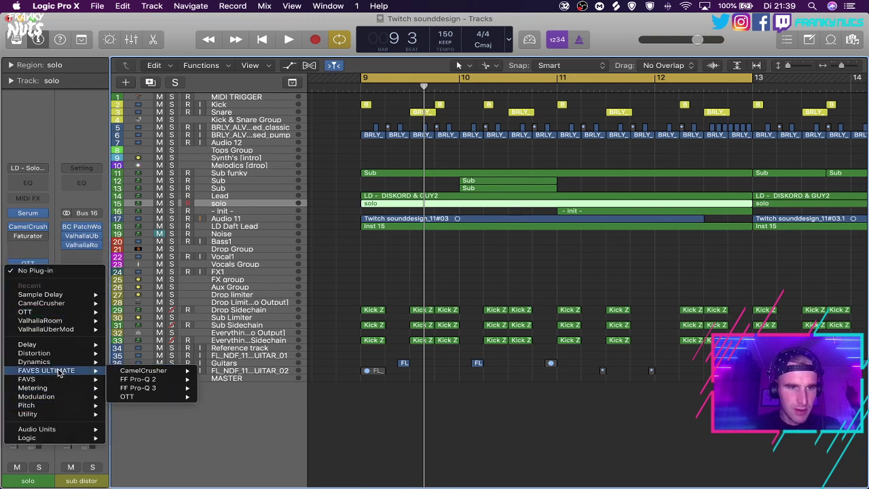
left_click(130, 387)
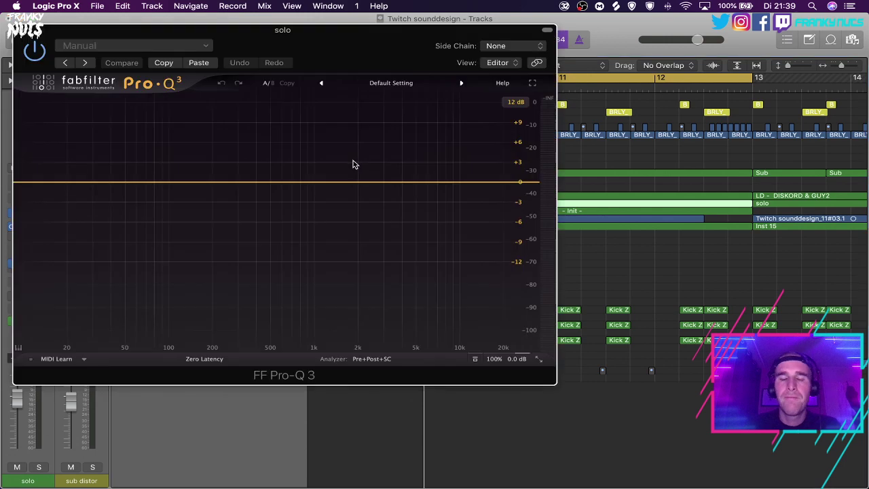
In the solo track's Pro-Q 3, cut about 1.26 dB at 5116 Hz with Q 0.929 and add a high cut at about 10 kHz.
key("space")
left_click(419, 187)
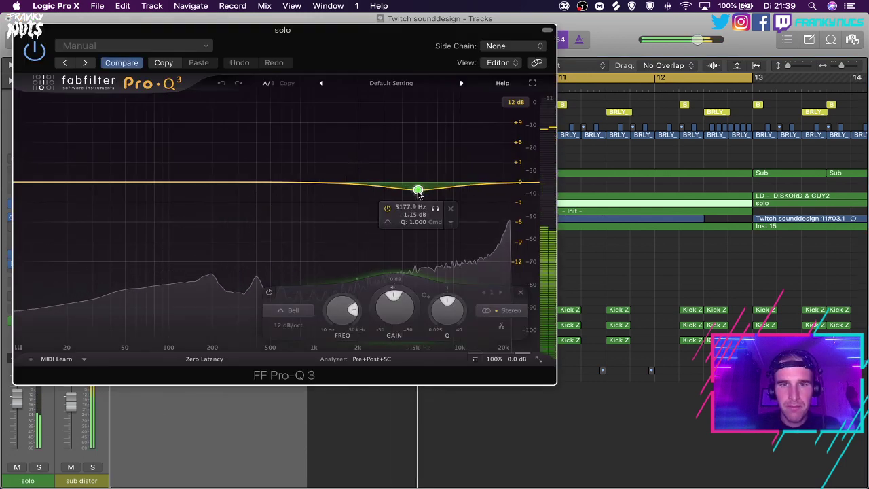
left_click(507, 185)
left_click_drag(507, 184, 461, 181)
scroll(482, 185, "down", 1)
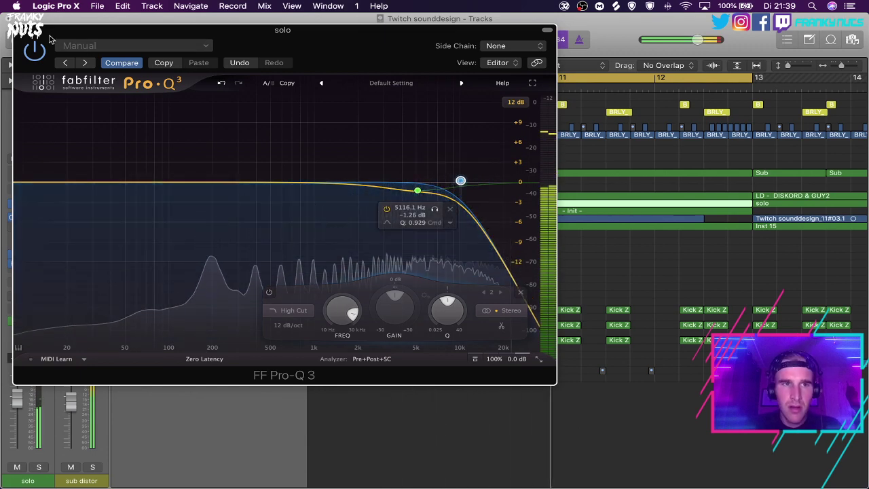
left_click(20, 30)
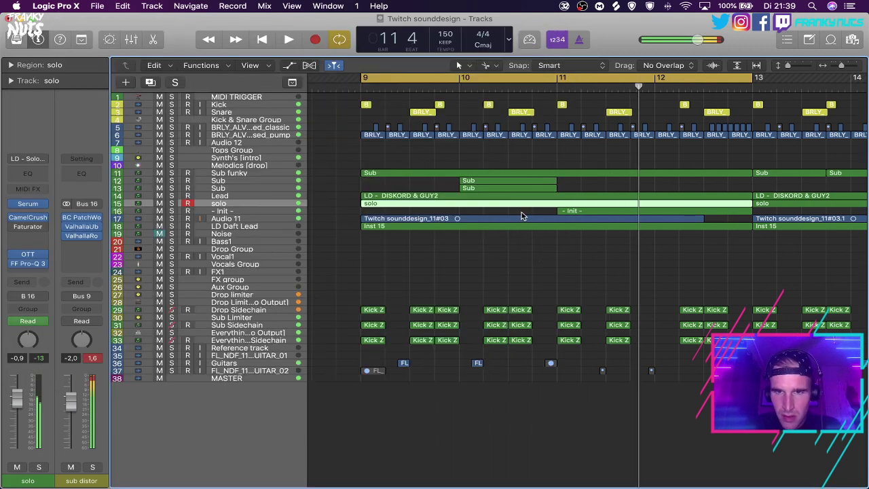
In the first solo region's Piano Roll, move the second note of bar 11 slightly earlier while playing from bar 11 with the cycle off.
double_click(521, 204)
left_click(555, 86)
left_click(556, 78)
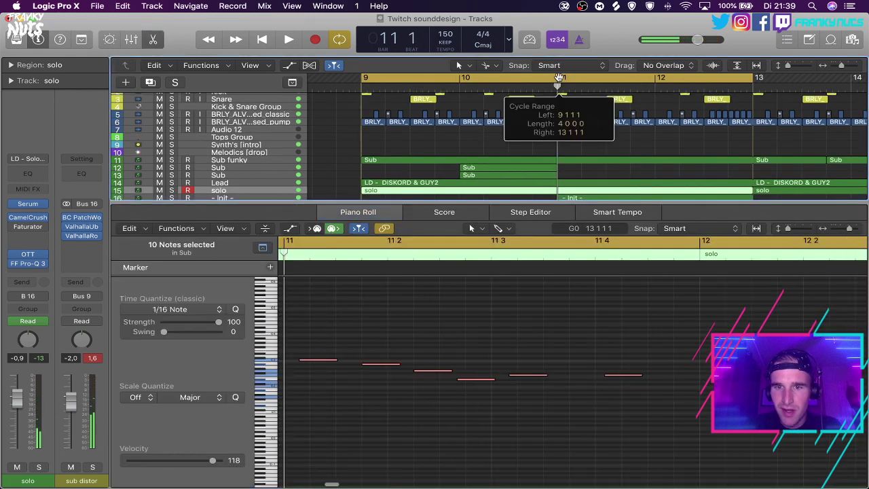
left_click(534, 306)
scroll(534, 306, "left", 5)
left_click_drag(494, 339, 425, 367)
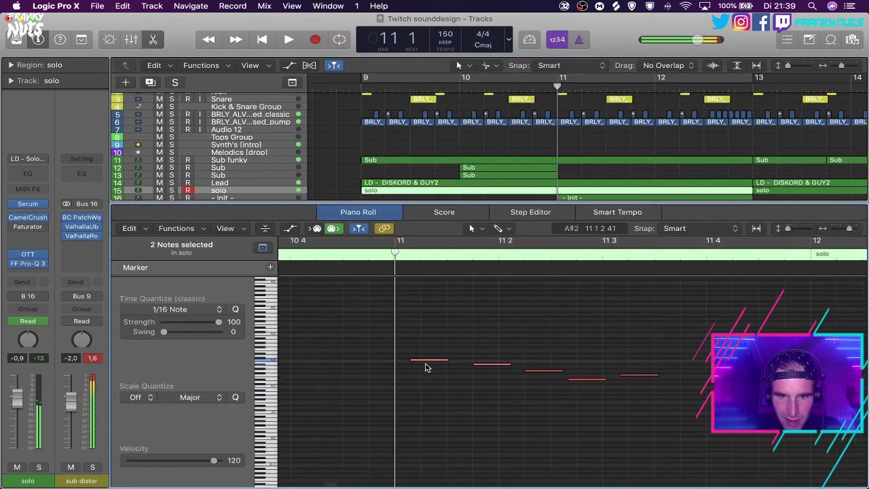
left_click_drag(494, 364, 490, 365)
key("space")
left_click(505, 351)
key("space")
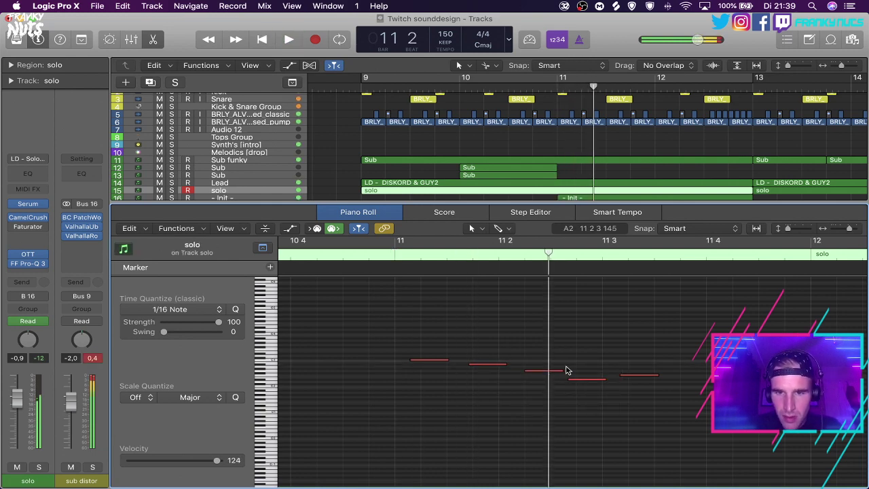
Move the third, fourth and fifth notes of bar 11 in the solo region slightly earlier.
left_click_drag(545, 372, 578, 381)
left_click(581, 382)
left_click(590, 345)
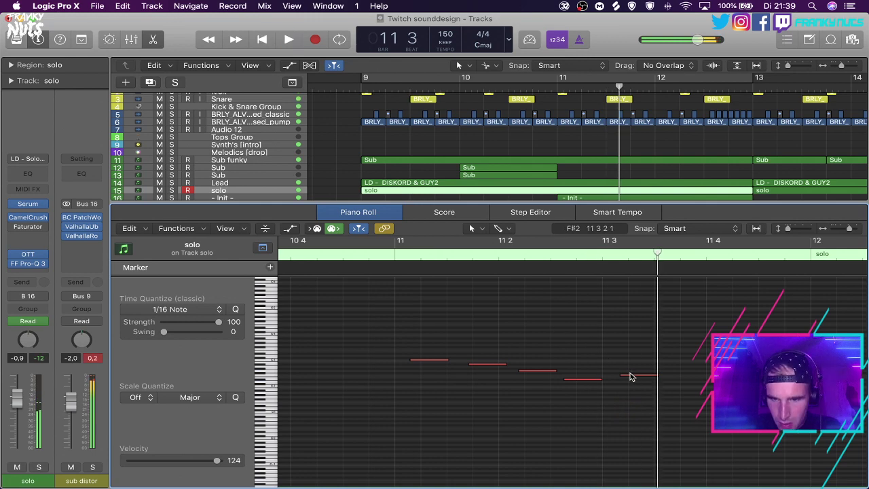
left_click_drag(630, 377, 628, 377)
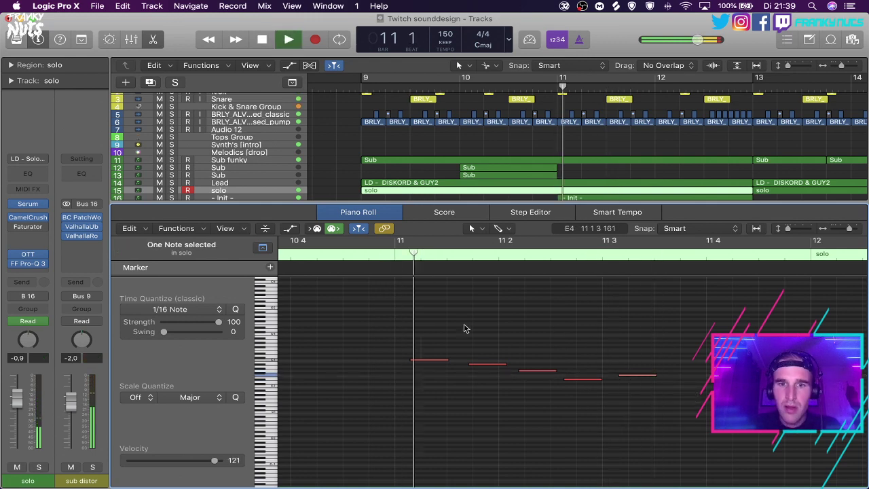
Replay bar 11, shift the solo region's first three notes there slightly earlier, and close the Piano Roll.
left_click(465, 347)
key("space")
left_click_drag(477, 365, 424, 363)
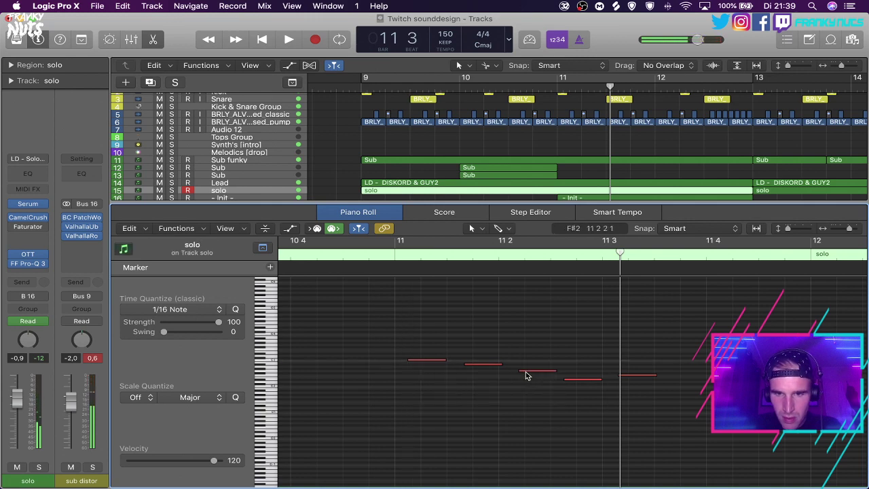
left_click_drag(530, 373, 526, 373)
left_click(587, 366)
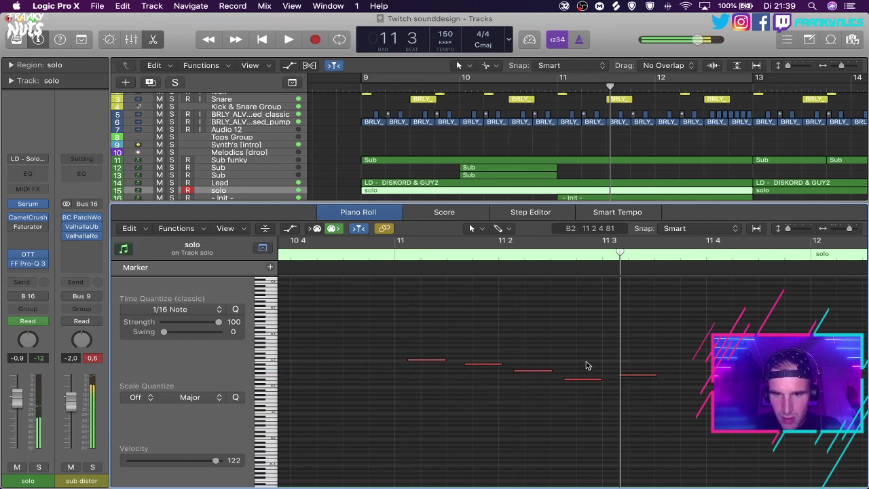
double_click(376, 255)
key("x")
key("x")
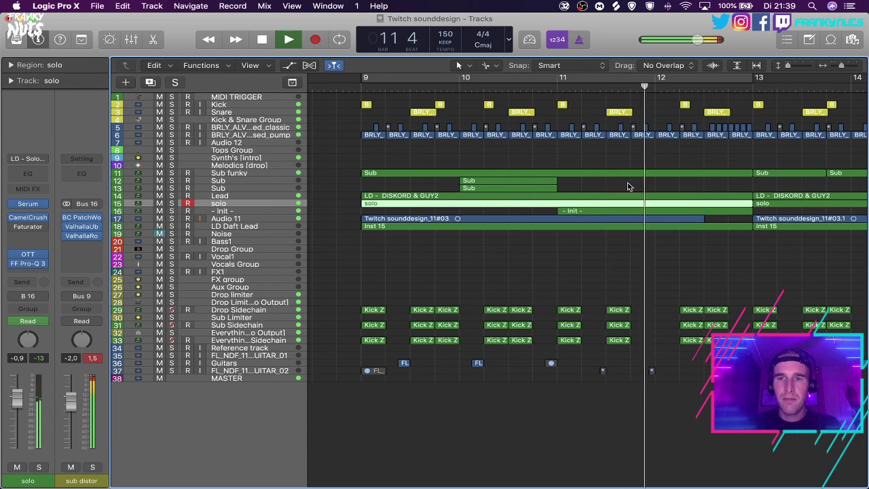
Turn the cycle over bars 9 to 13 back on and stop playback after listening past bar 13.
left_click(628, 188)
key("super+Left")
key("super+Left")
scroll(627, 184, "right", 2)
left_click(602, 78)
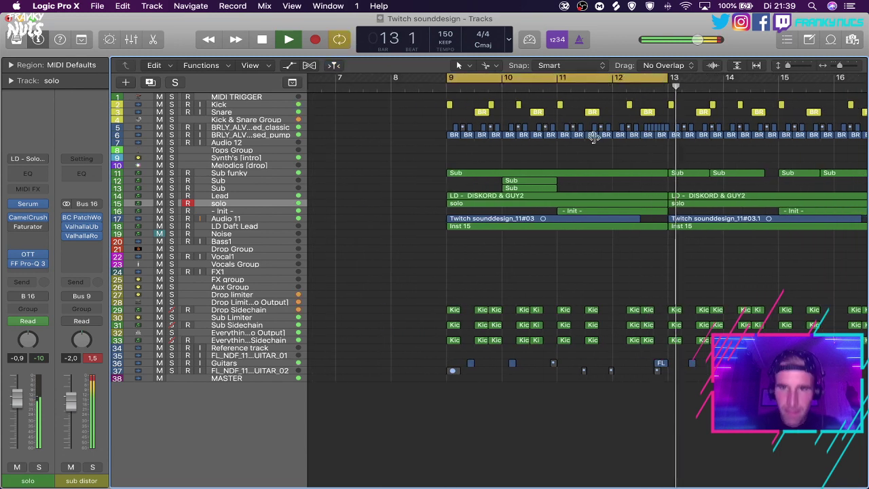
scroll(604, 156, "right", 1)
scroll(611, 152, "right", 4)
key("space")
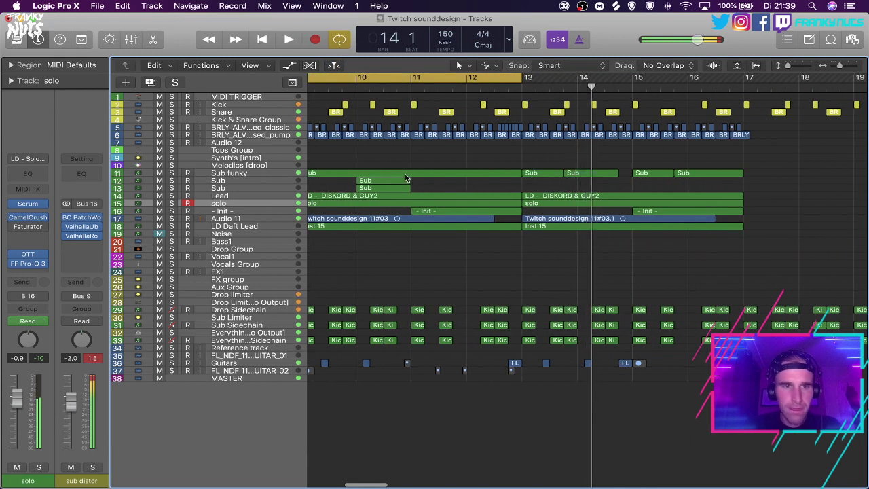
scroll(405, 178, "left", 2)
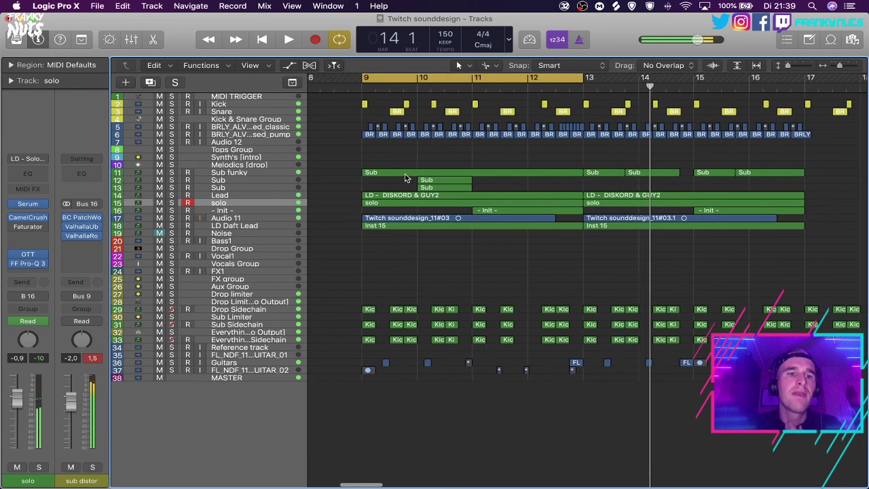
Enable the bypassed Faturator on the solo track and listen to it in the loop.
left_click(238, 211)
left_click(241, 203)
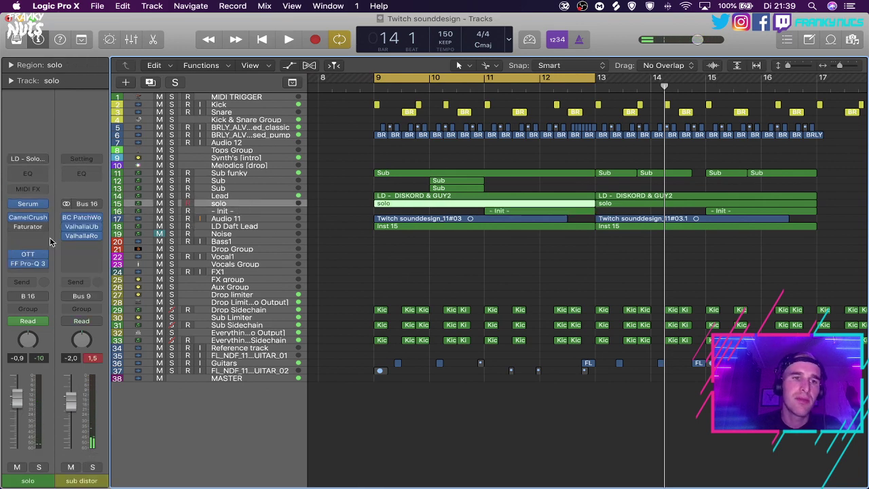
key("space")
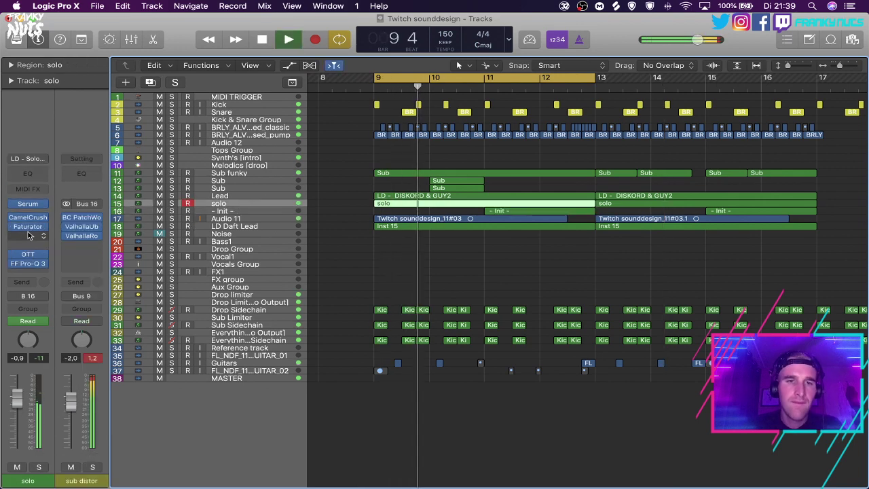
left_click(340, 189)
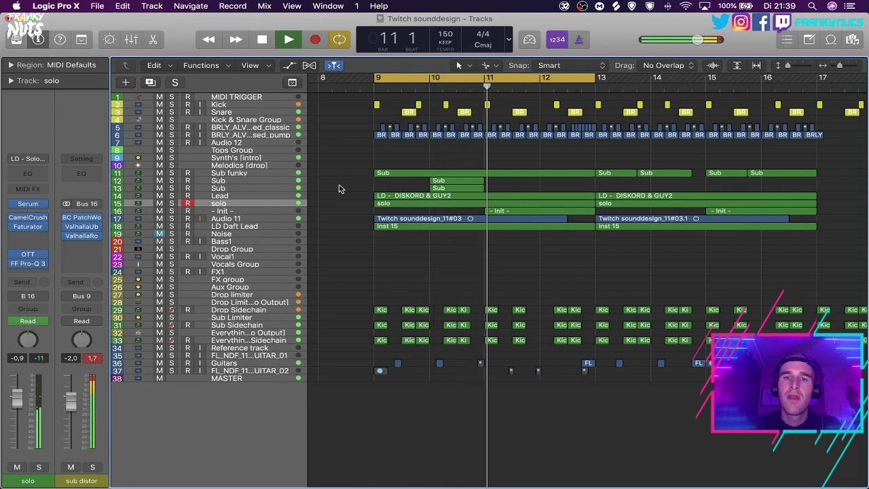
scroll(340, 188, "up", 5)
scroll(340, 188, "down", 5)
scroll(339, 189, "down", 3)
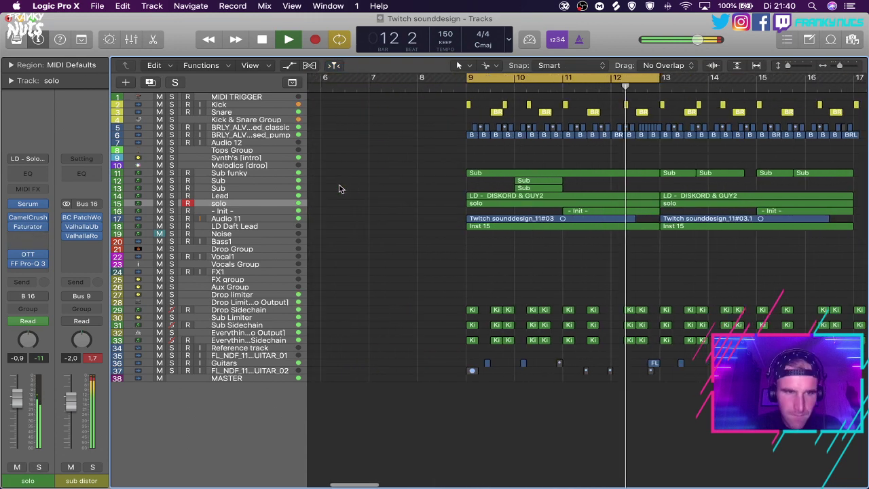
Copy ValhallaRoom onto the solo track below Faturator and set its mix to 3.7 %, high cut to 3810 Hz and depth to 12.4 %.
key("space")
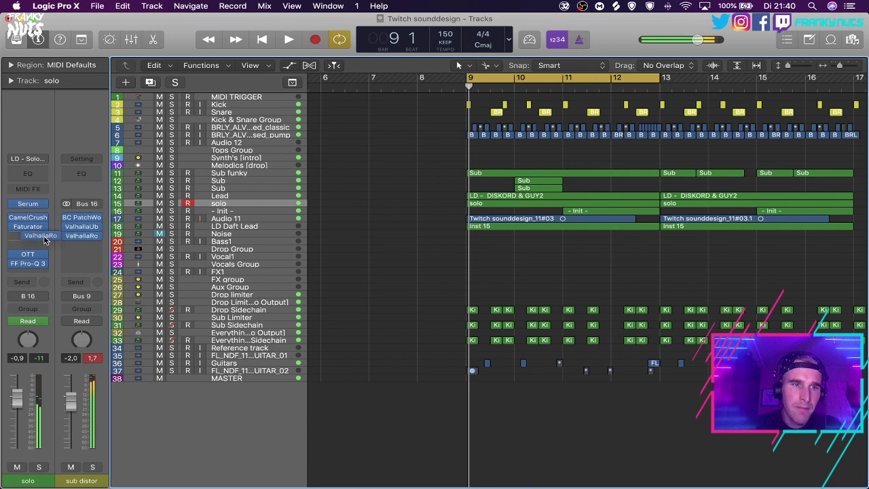
left_click(29, 237)
key("space")
left_click_drag(43, 201, 42, 240)
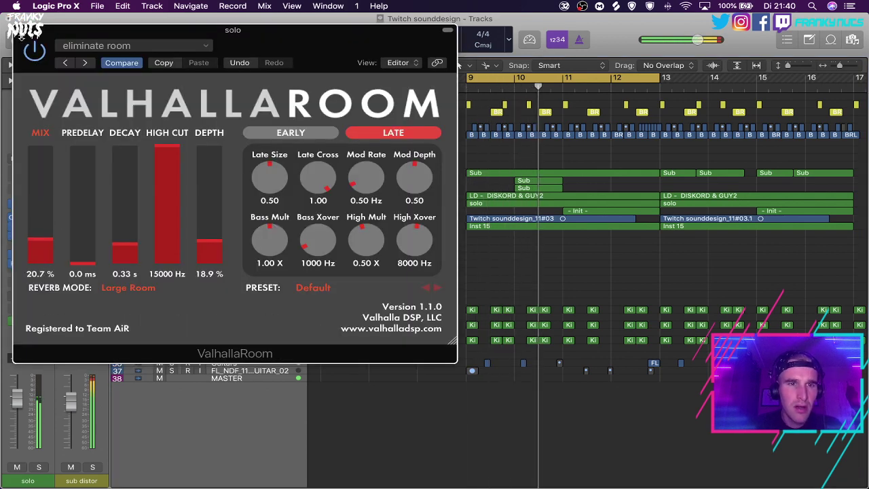
left_click_drag(162, 189, 172, 233)
left_click_drag(43, 246, 42, 263)
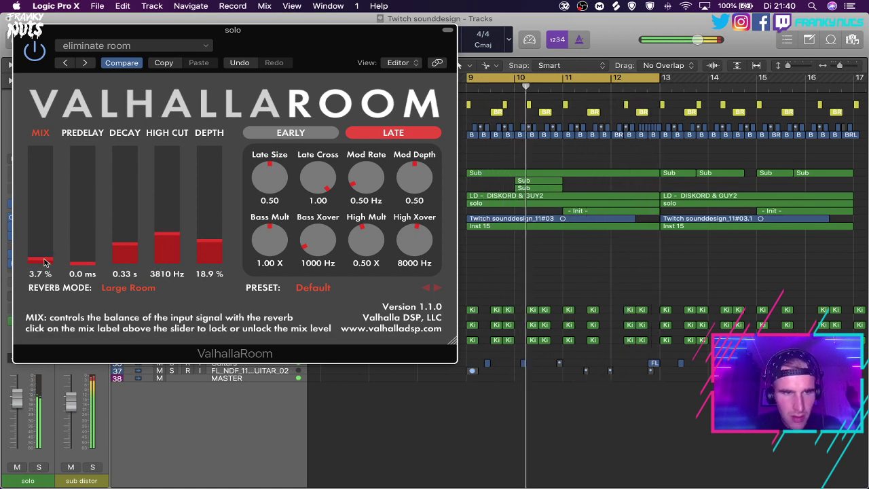
left_click_drag(211, 243, 208, 253)
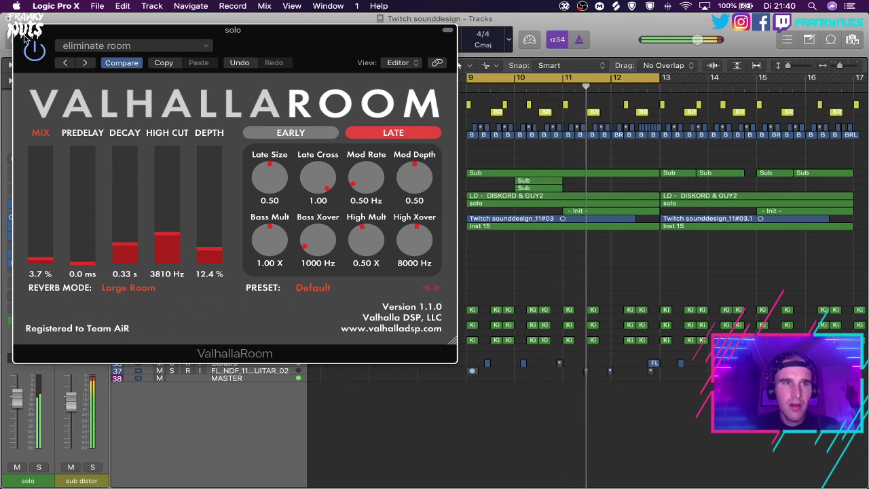
left_click(19, 30)
Solo the Sub funky track and replace its FF Pro-Q 3 with FF Saturn.
left_click(245, 176)
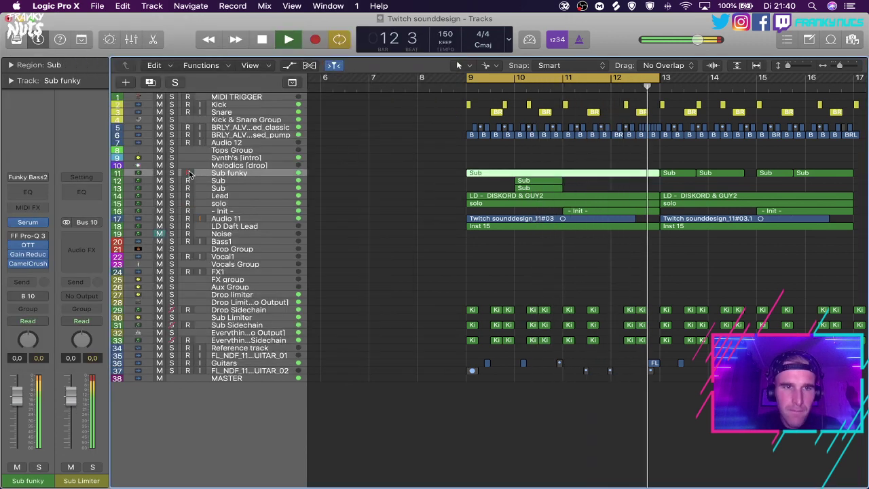
key("space")
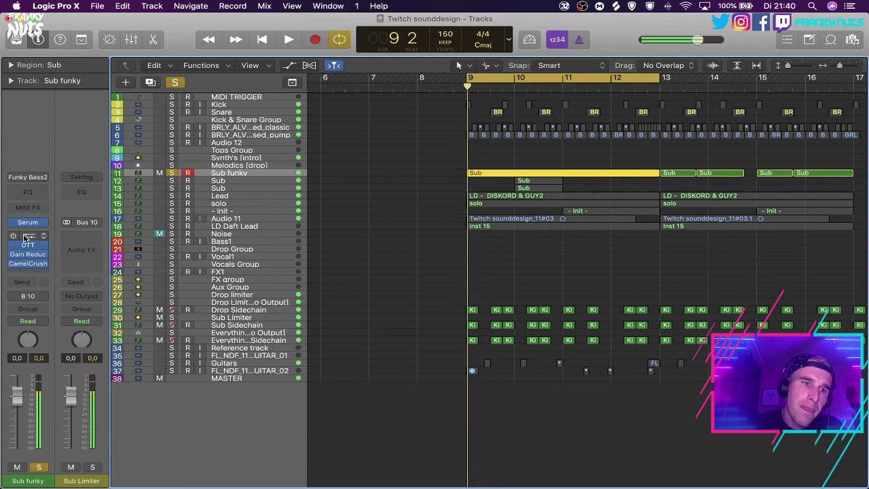
left_click(26, 237)
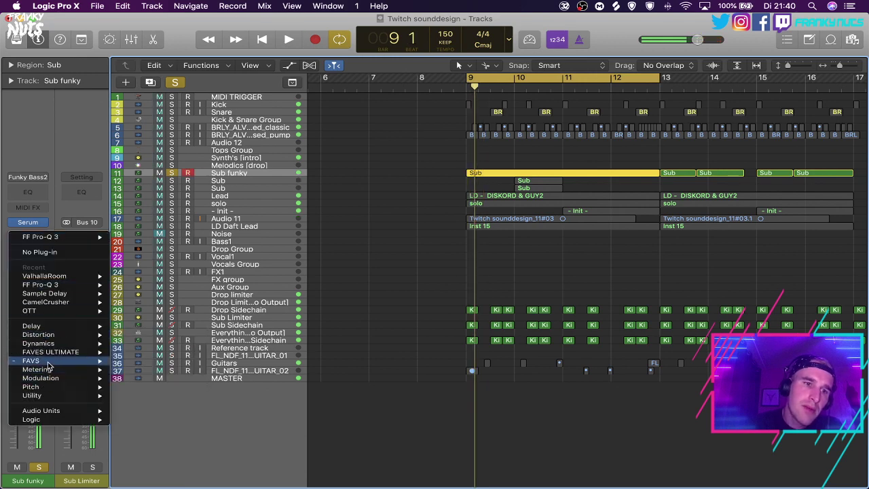
mouse_move(48, 362)
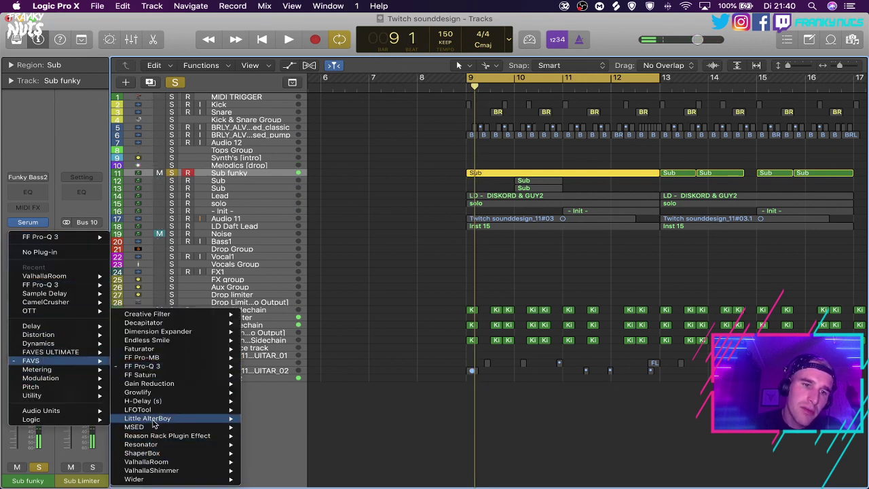
mouse_move(59, 412)
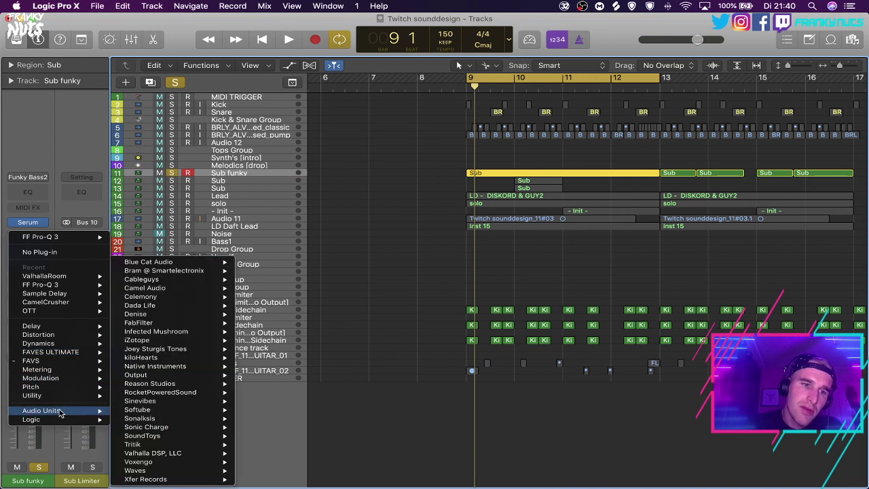
mouse_move(176, 334)
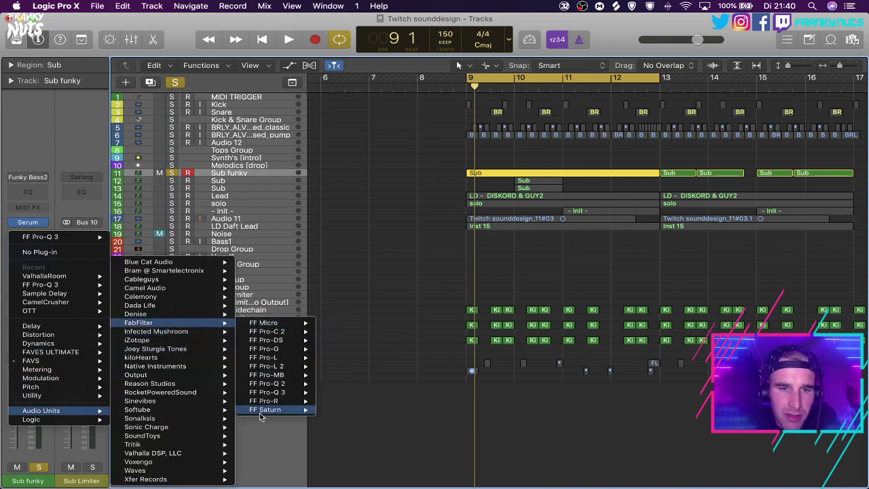
left_click(262, 411)
Load Saturn's Mastering preset Hip Hop Puncher O on Sub funky, listen to it briefly and close the plug-in.
left_click(356, 84)
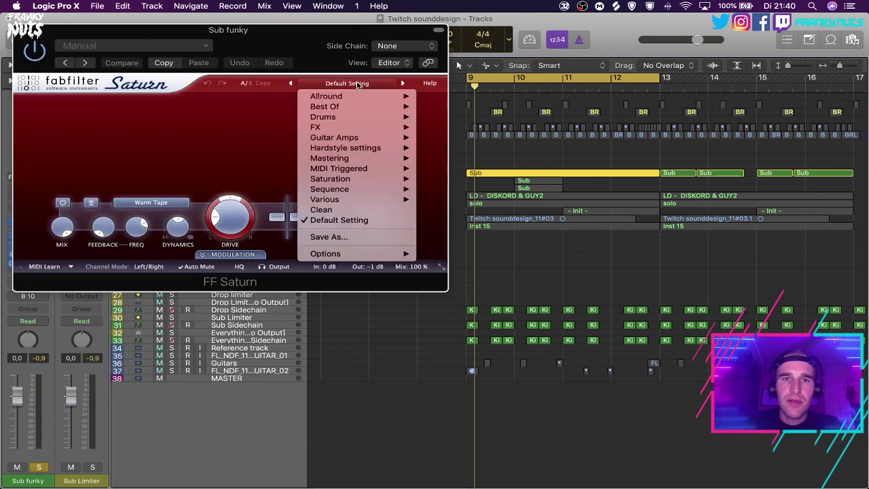
mouse_move(384, 158)
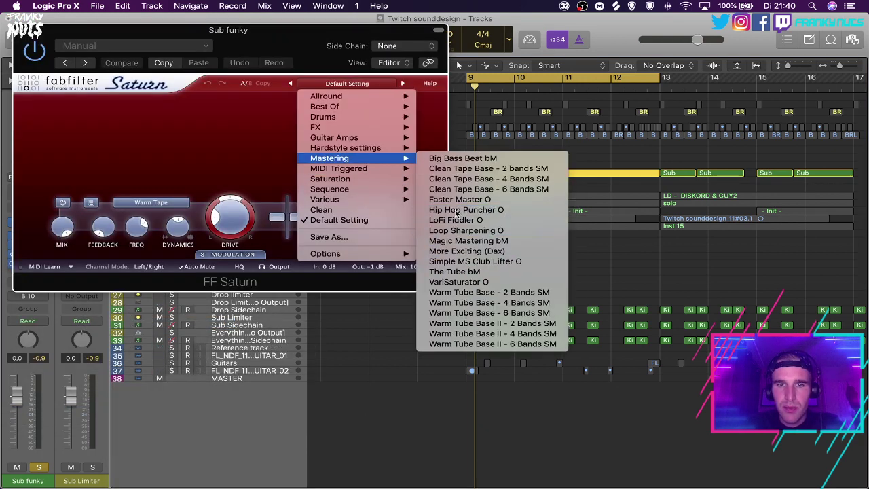
left_click(441, 211)
key("space")
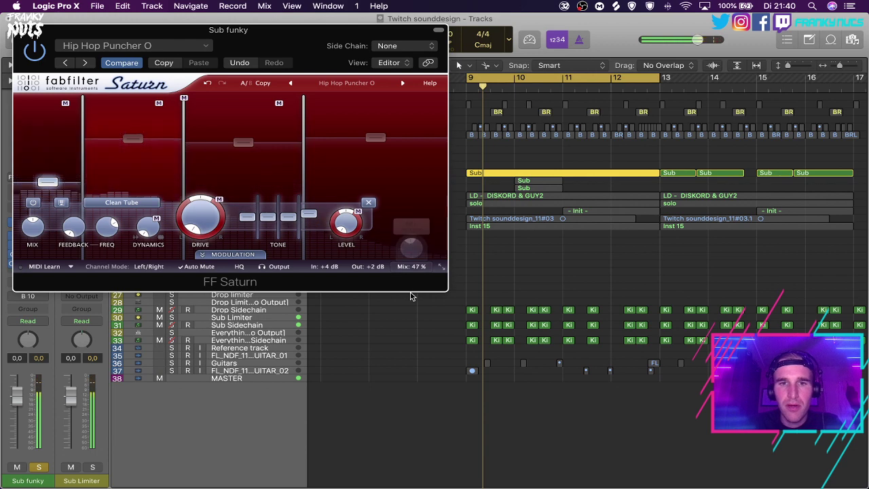
key("space")
left_click(20, 31)
Unsolo Sub funky and play the bar 9 to 13 loop to hear the sub in the full mix.
left_click(173, 174)
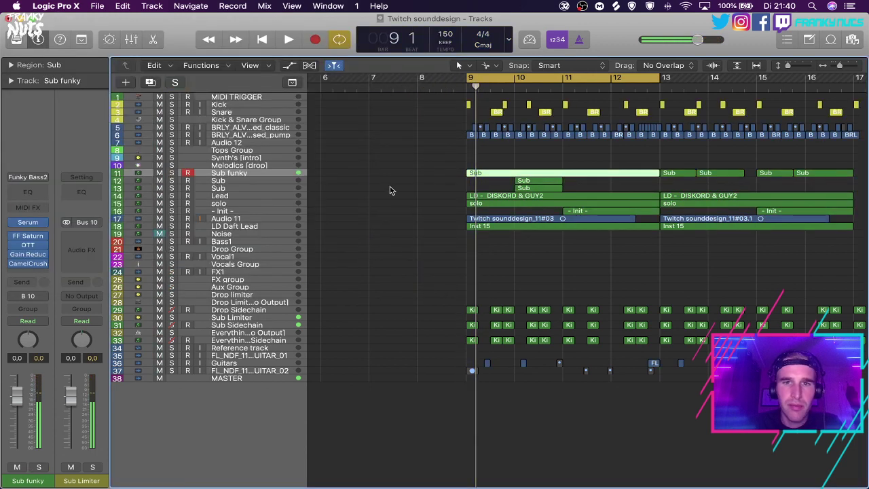
left_click(392, 188)
key("space")
scroll(392, 188, "up", 3)
scroll(392, 189, "right", 3)
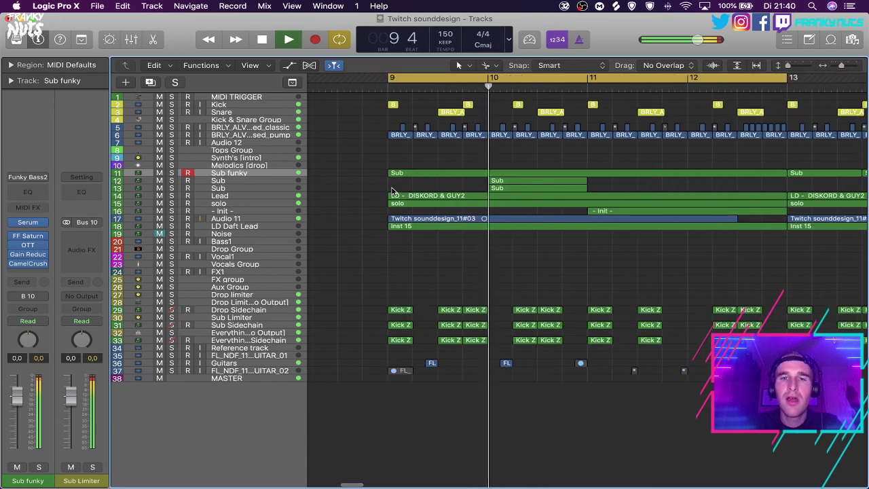
scroll(391, 188, "up", 4)
scroll(391, 188, "down", 2)
scroll(392, 188, "up", 5)
scroll(392, 188, "down", 4)
left_click(585, 181)
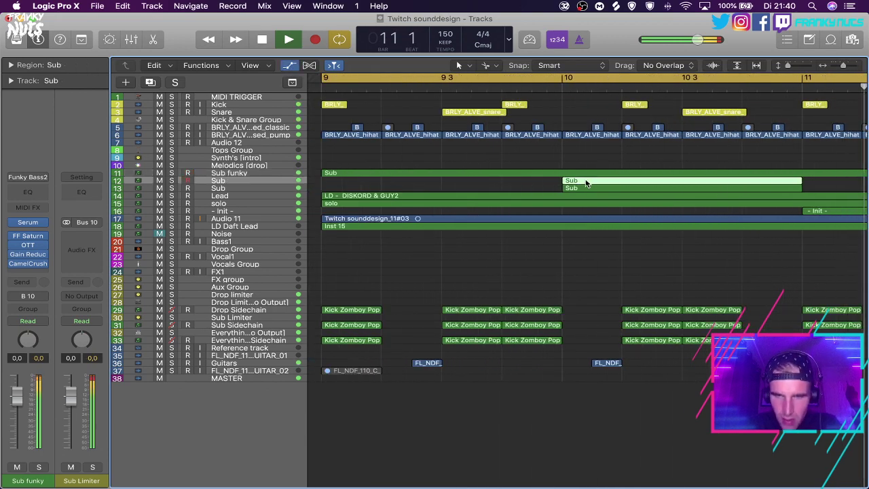
key("a")
scroll(585, 180, "right", 1)
scroll(585, 180, "down", 4)
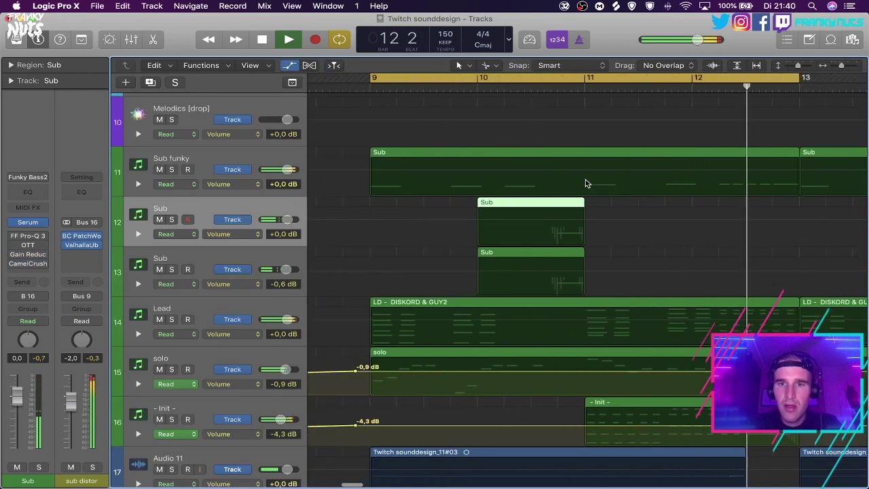
key("z")
left_click(509, 208)
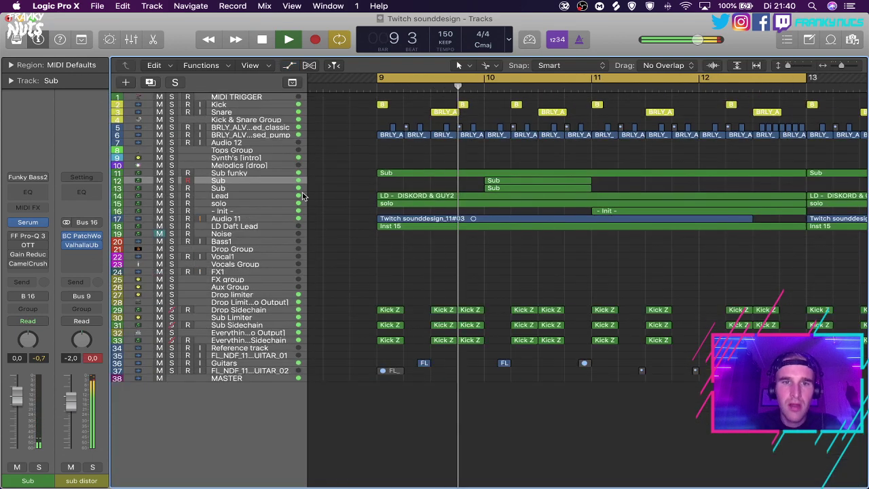
Add CamelCrusher at the end of the solo track's effects chain and turn its master volume down slightly.
left_click(236, 197)
left_click(236, 204)
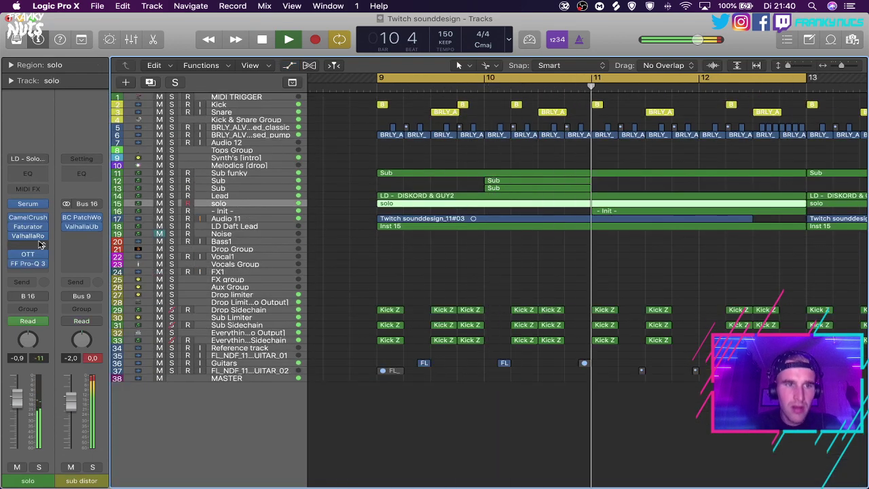
left_click(28, 272)
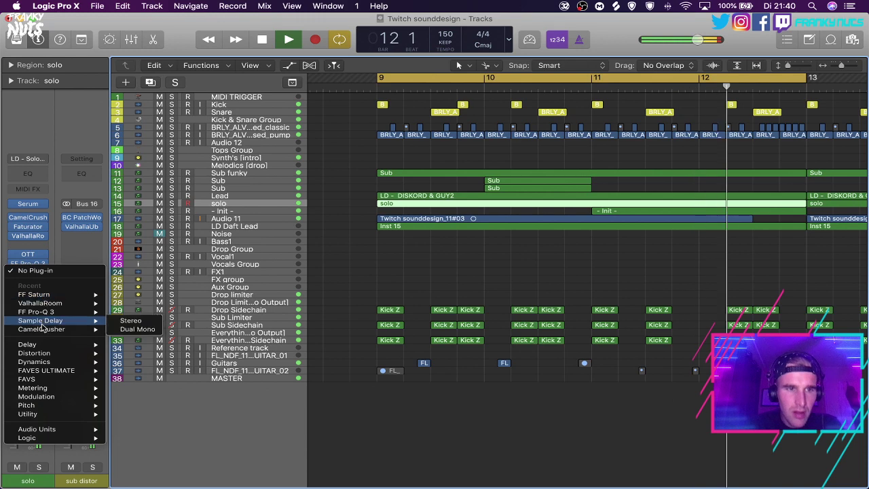
left_click(132, 319)
left_click_drag(148, 247, 151, 262)
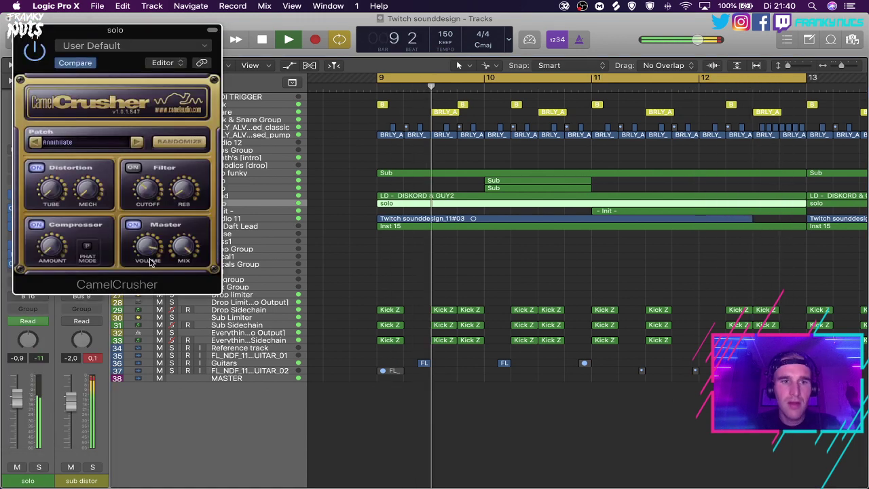
left_click(21, 30)
Stop playback and load the "default no issue" preset in ShaperBox on the Everything Else Sidechain track.
left_click(417, 282)
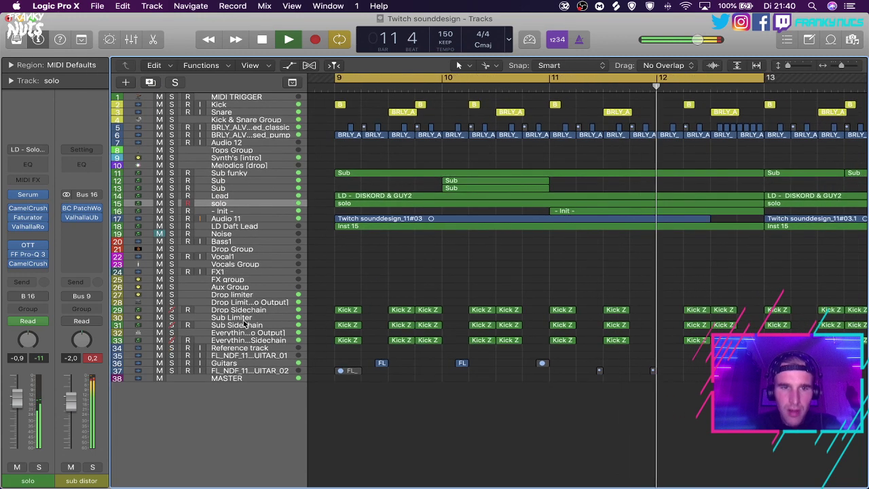
key("space")
left_click(236, 326)
left_click(224, 340)
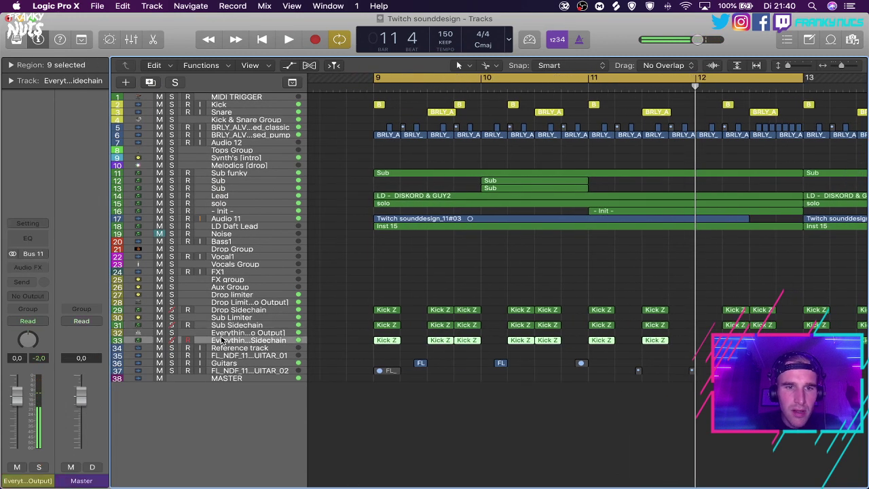
key("v")
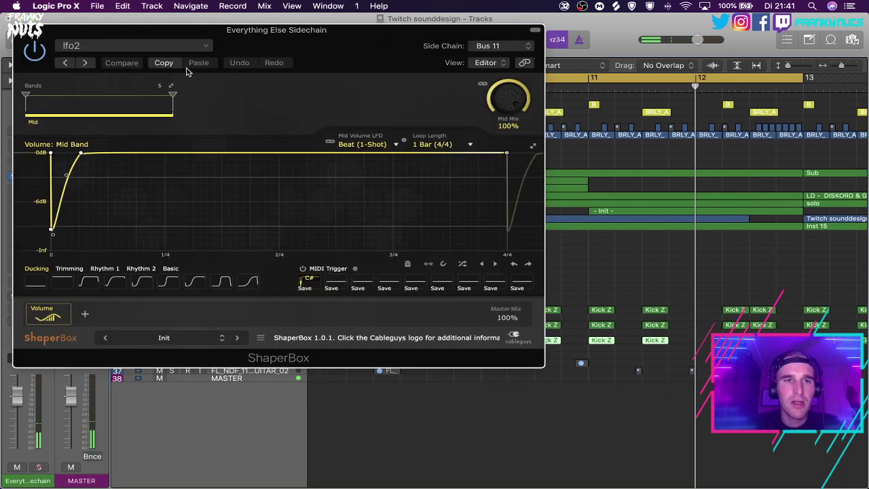
left_click(138, 47)
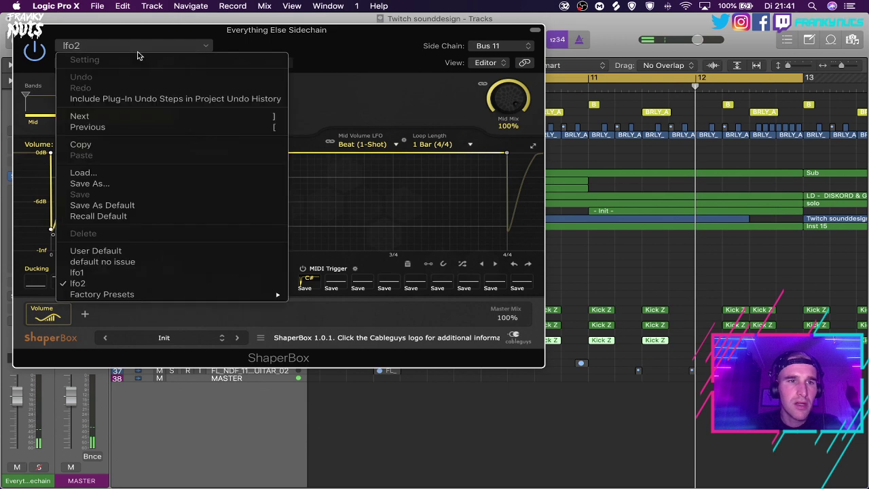
left_click(101, 261)
key("v")
Load the "default no issue" preset in ShaperBox on the Sub Sidechain track and close the plug-in.
left_click(257, 326)
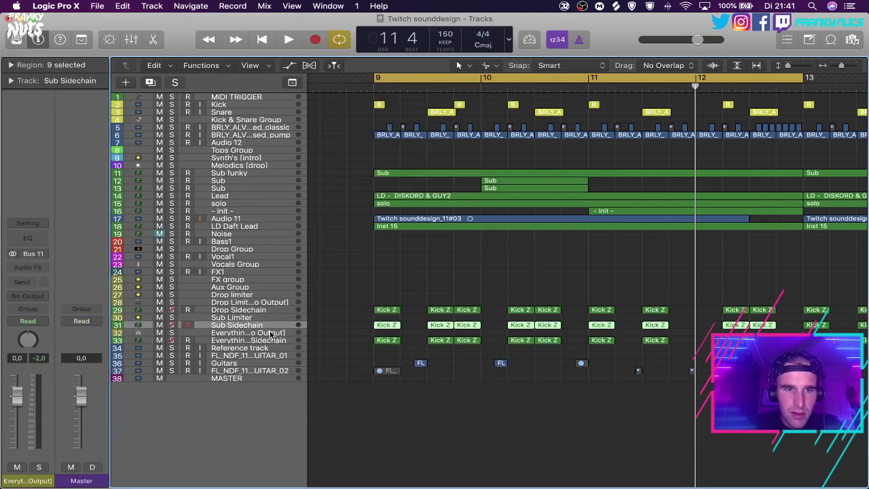
key("v")
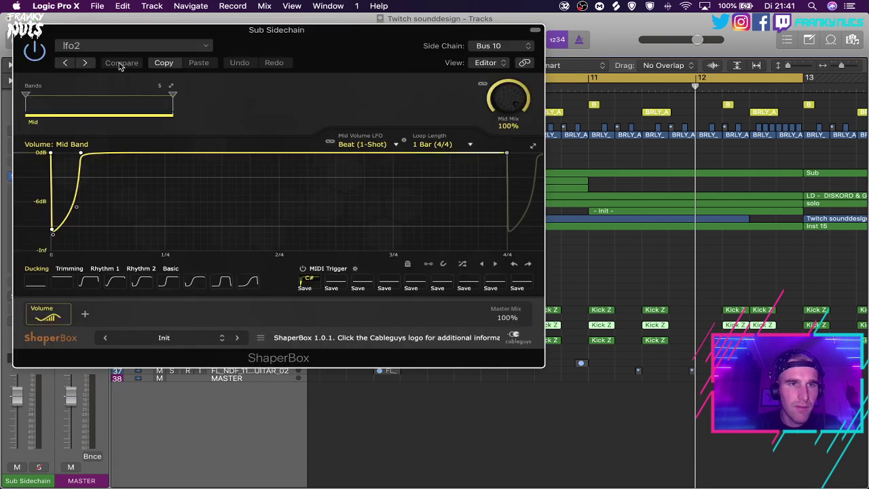
left_click(121, 47)
left_click(103, 284)
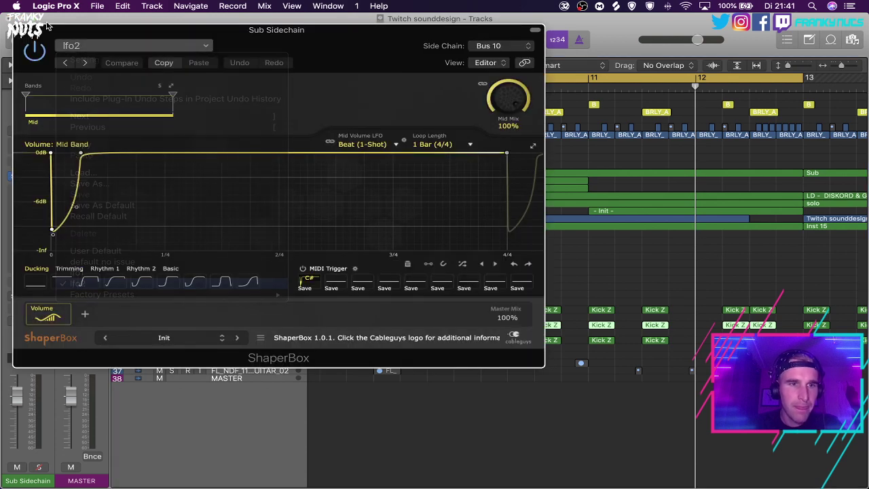
left_click(121, 47)
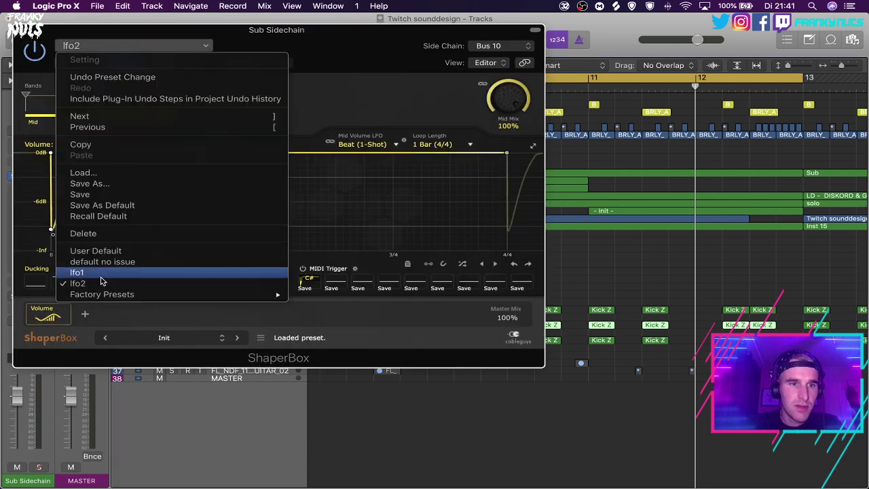
left_click(117, 262)
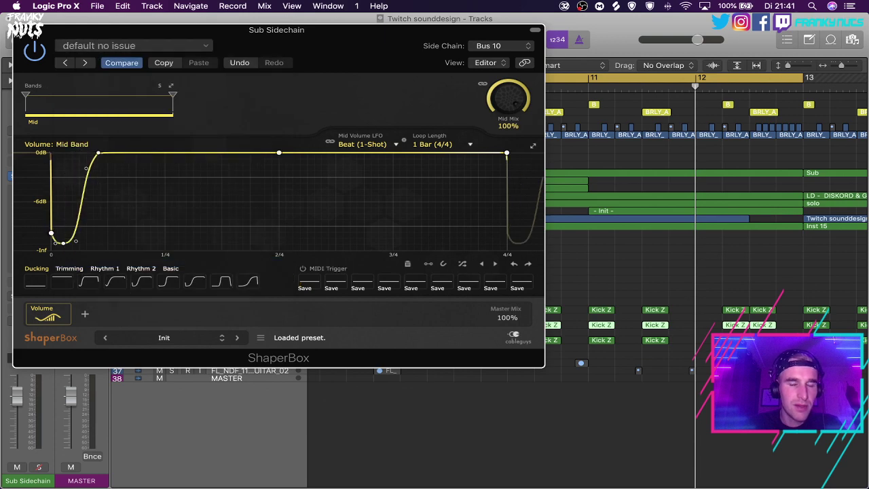
left_click(20, 29)
Load the "default no issue" preset in ShaperBox on the Drop Sidechain track and close the plug-in.
left_click(257, 310)
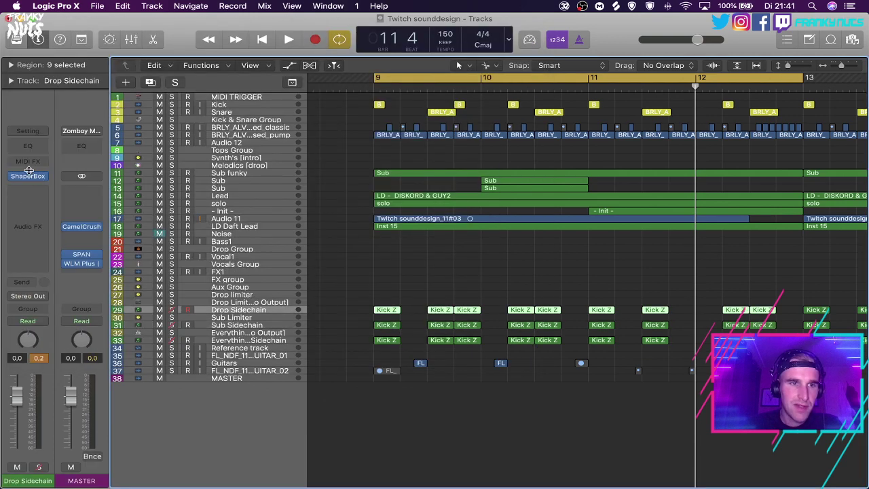
left_click(29, 176)
left_click(106, 47)
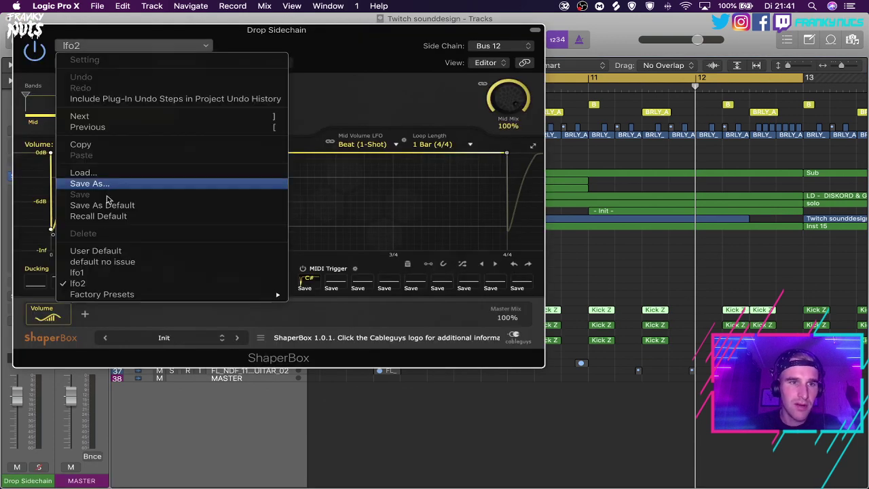
left_click(95, 262)
left_click(20, 29)
Check which ShaperBox preset is loaded on the Everything Else Sidechain track and close the plug-in.
key("Down")
key("Down")
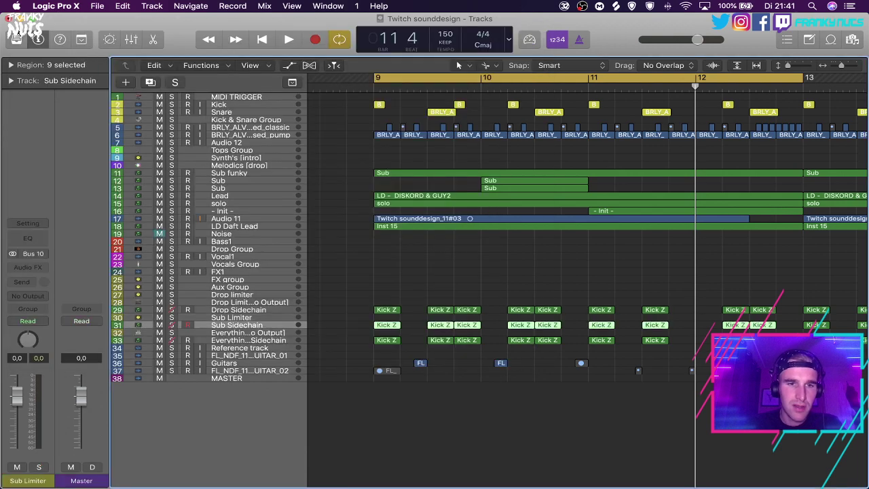
key("Down")
key("Down")
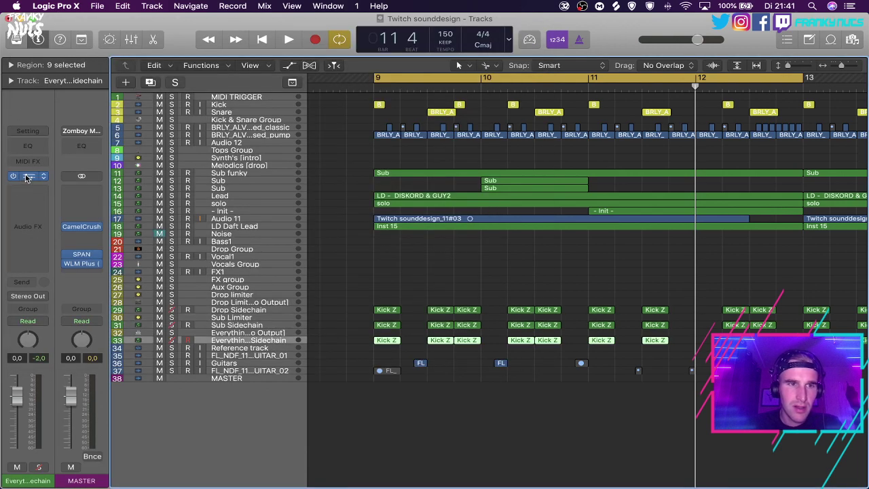
key("v")
left_click(119, 47)
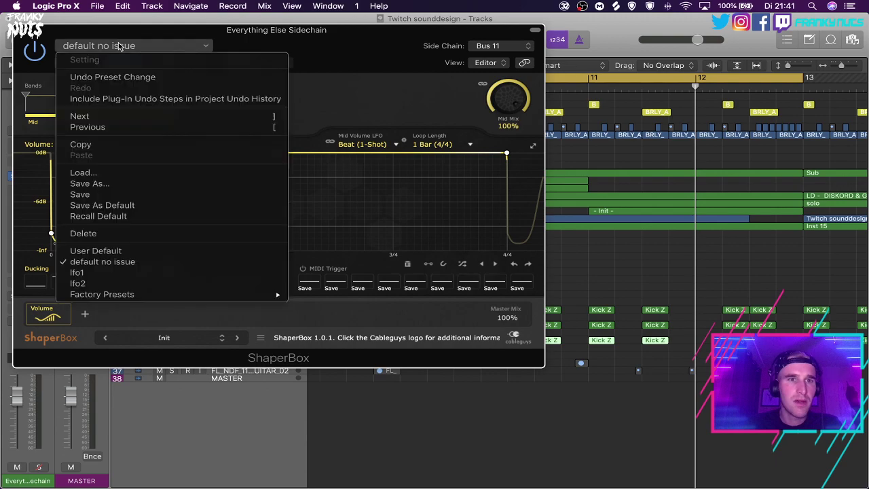
left_click(120, 45)
left_click_drag(44, 33, 44, 31)
key("v")
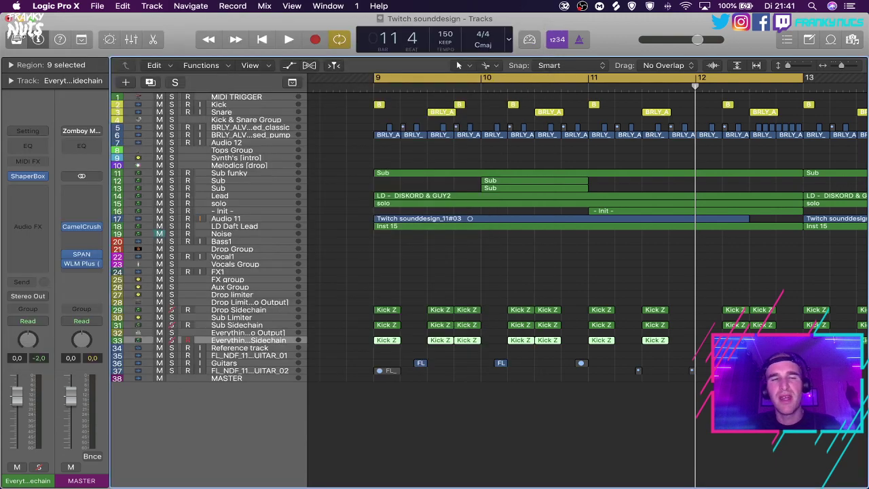
Play the loop from bar 9 to hear the changed sidechain in the full mix, leaving the Library hidden.
key("y")
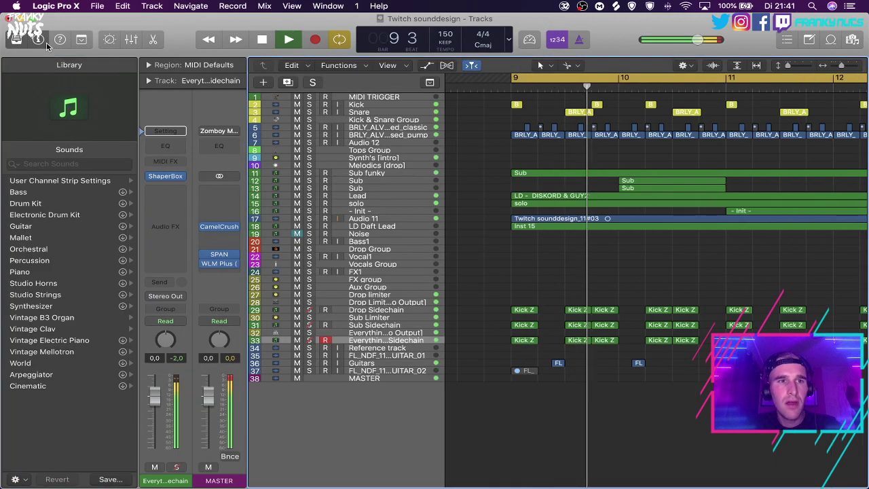
key("y")
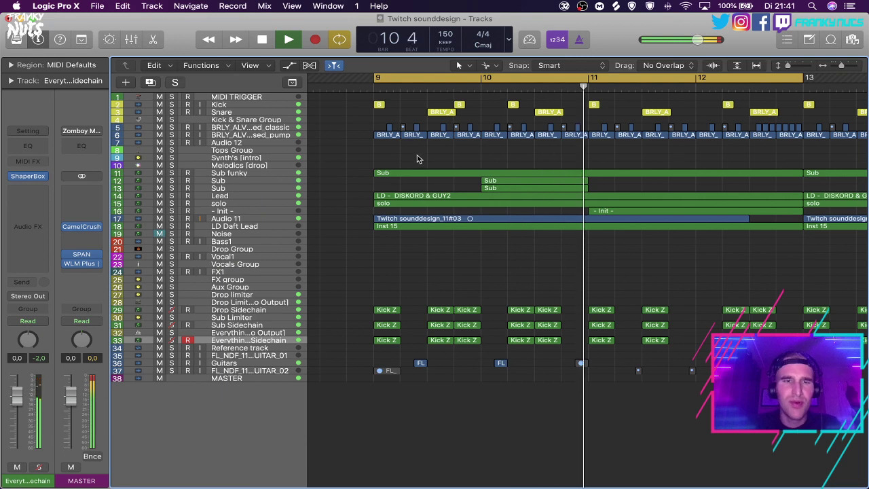
scroll(417, 159, "right", 1)
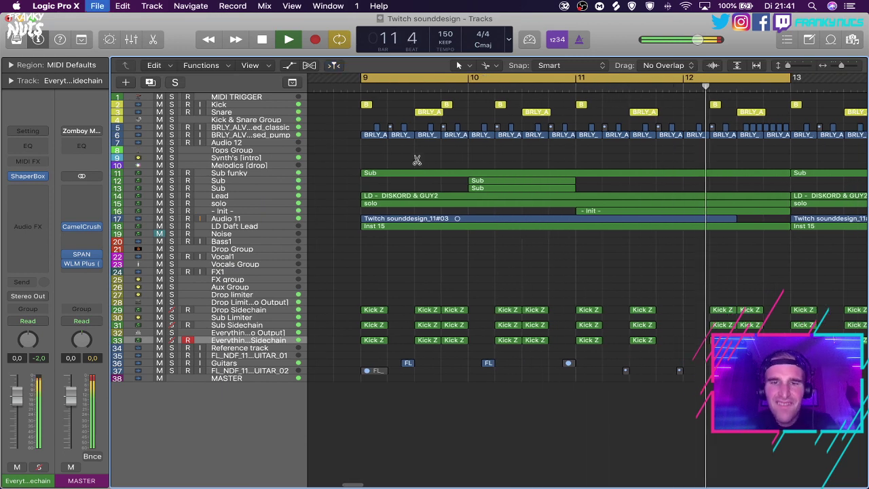
Turn off the cycle, stop playback and open the solo region at bar 13 in the Piano Roll.
key("c")
key("super+Left")
key("super+Left")
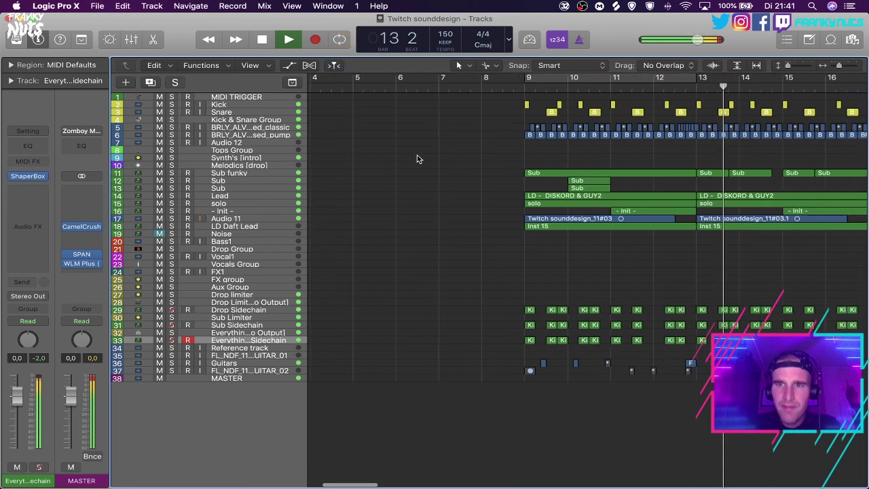
key("space")
left_click(529, 207)
double_click(529, 206)
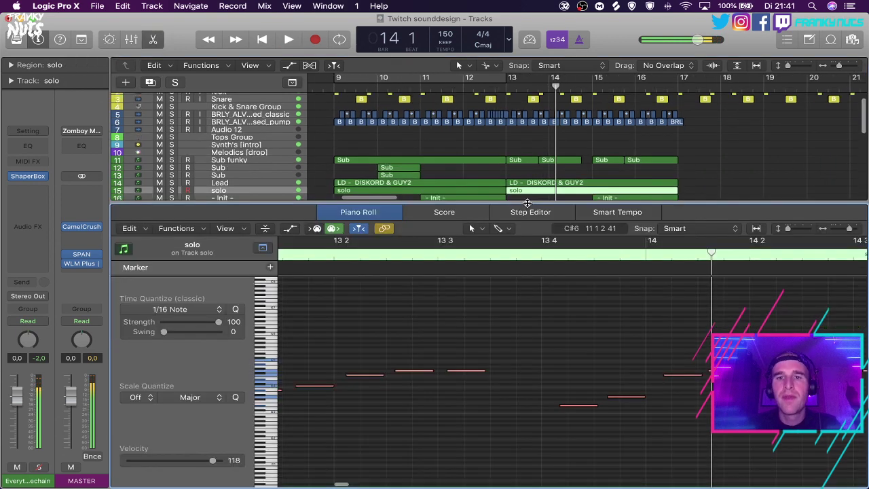
Close the editor and play the arrangement from bar 13.
key("x")
key("x")
left_click(504, 88)
key("space")
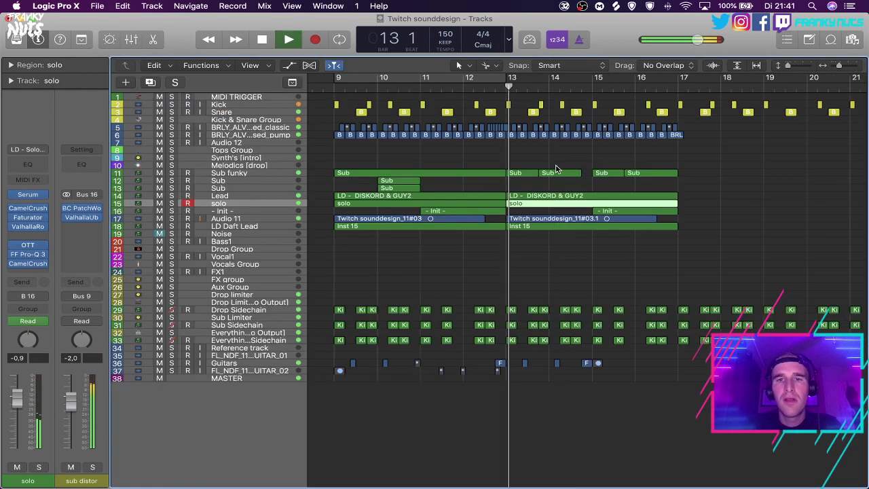
Set the cycle range to span bars 9 to 17 so the whole drop loops.
left_click(557, 166)
key("super+Left")
key("super+Left")
left_click_drag(595, 79, 436, 80)
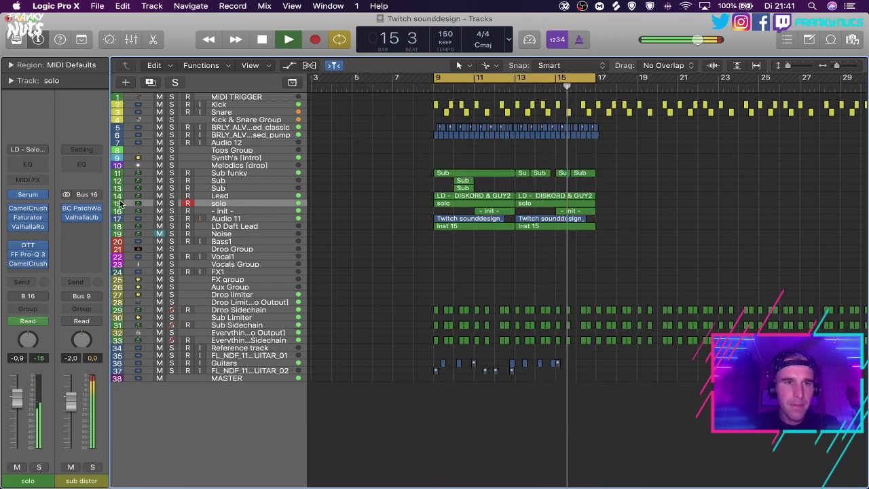
Add ValhallaÜberMod before OTT on the solo track, set its Mix to 39.4 % and close the plug-in.
mouse_move(83, 218)
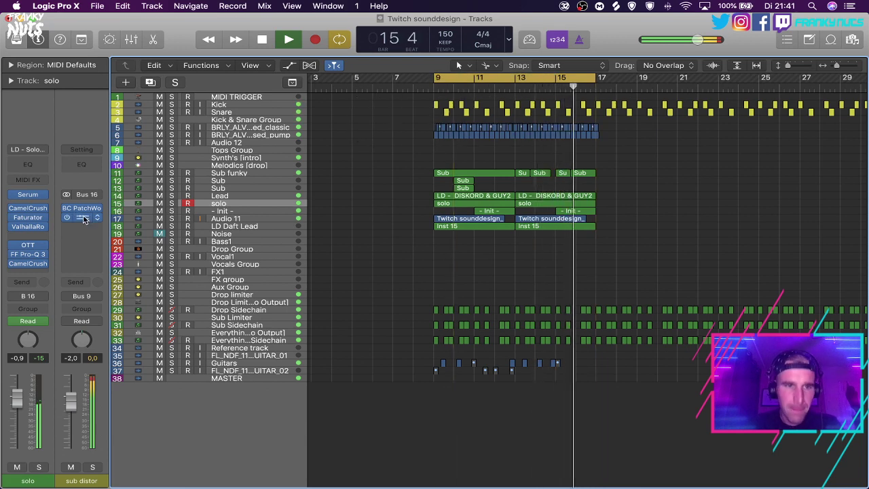
left_click(32, 235)
mouse_move(37, 192)
left_mouse_down()
mouse_move(37, 171)
mouse_move(37, 182)
left_mouse_up()
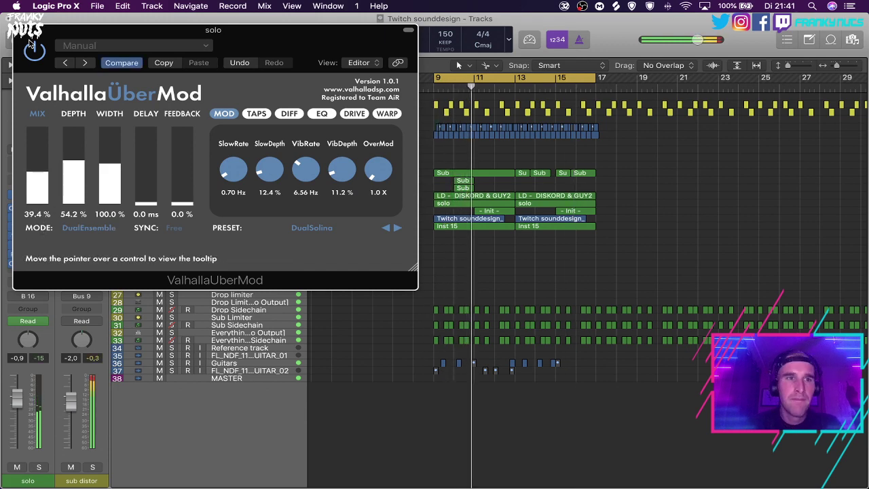
key("super+w")
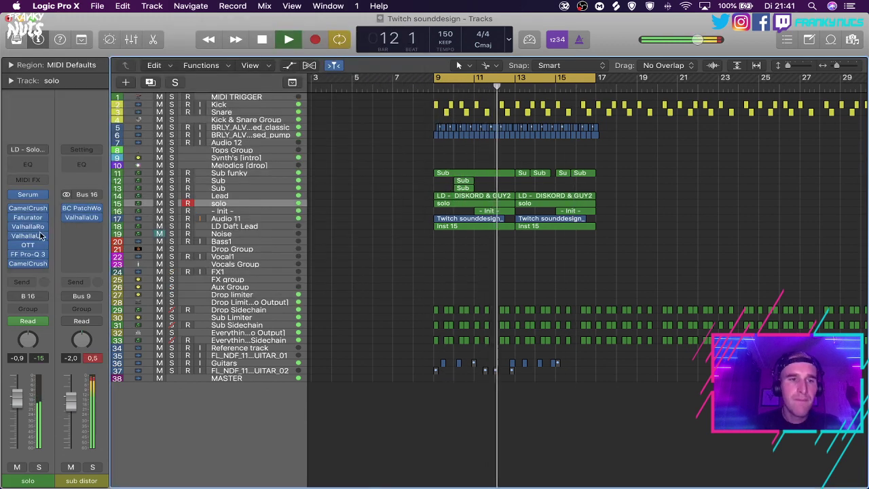
Add a wide bell boost of about 6.7 dB near 235 Hz in the solo track's Pro-Q 3.
key("v")
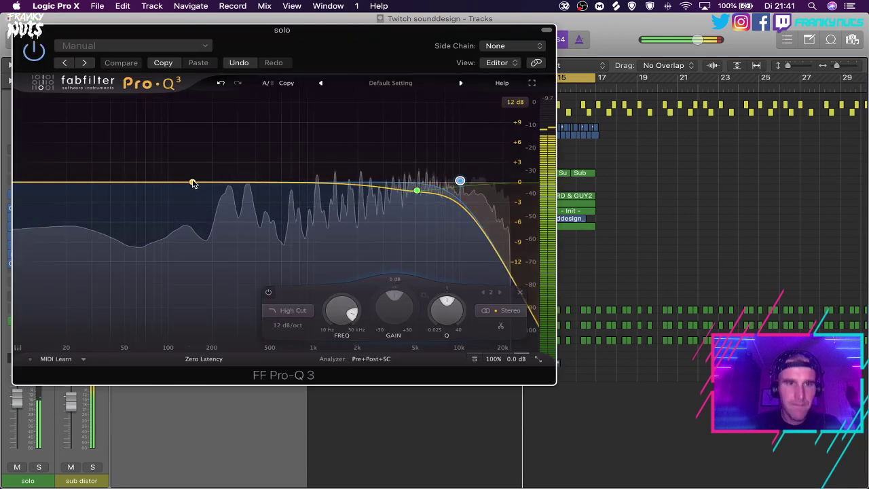
left_click_drag(194, 184, 222, 138)
right_click(221, 98)
left_click(220, 98)
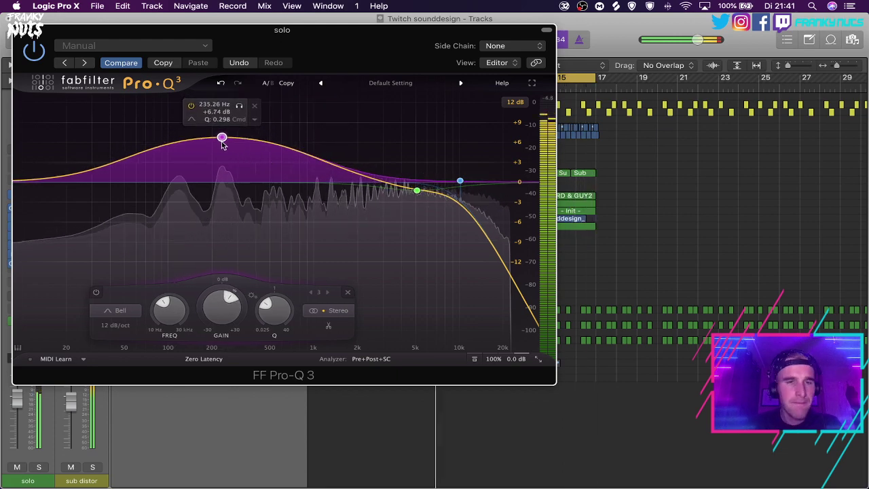
Set the solo EQ's 5 kHz bell to about -2.5 dB and its 235 Hz boost to about 5.5 dB, and close Pro-Q 3.
left_click_drag(413, 192, 412, 201)
scroll(412, 200, "down", 5)
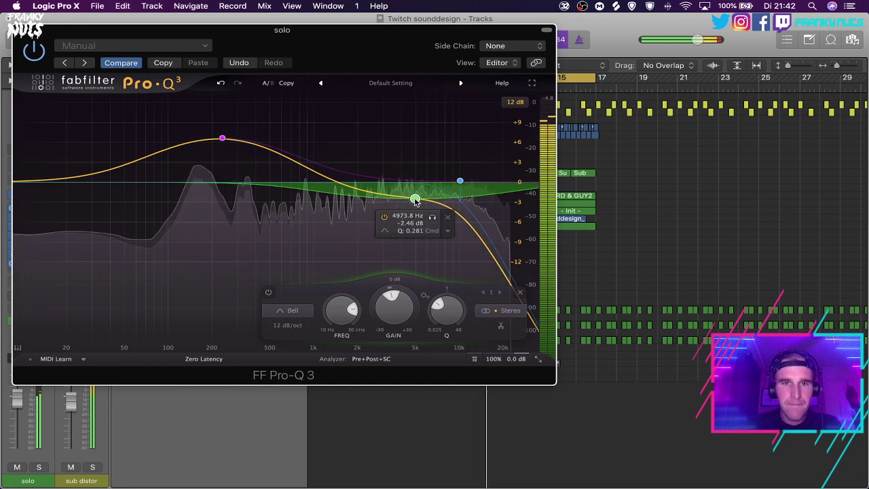
left_click_drag(222, 140, 222, 146)
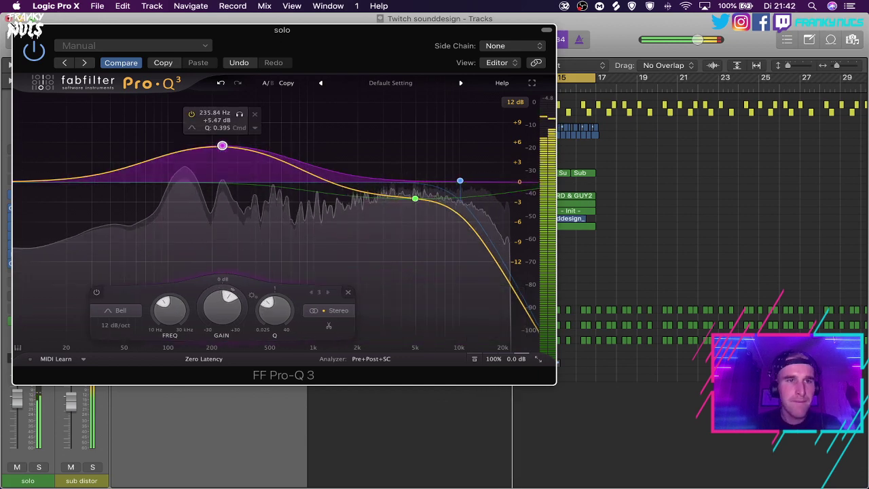
key("super+w")
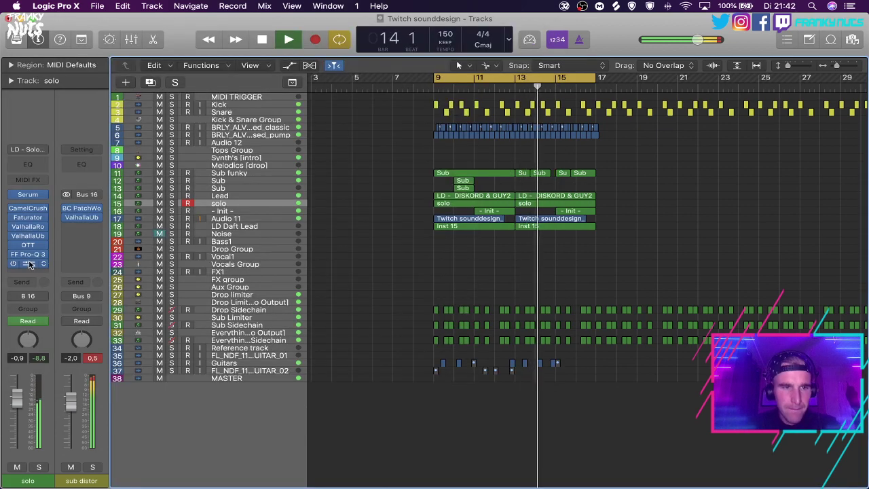
Slightly lower the Master volume in the first CamelCrusher on the solo track and close the plug-in.
left_click(27, 208)
left_click_drag(142, 255, 143, 260)
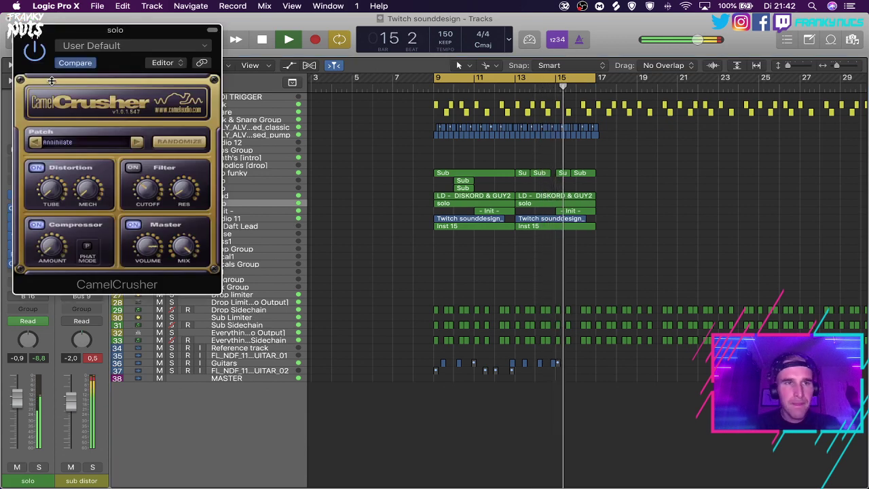
key("super+w")
Select both solo regions in bars 9 to 17, examine their notes in the Piano Roll and close it while the loop plays.
left_click_drag(447, 204, 523, 202)
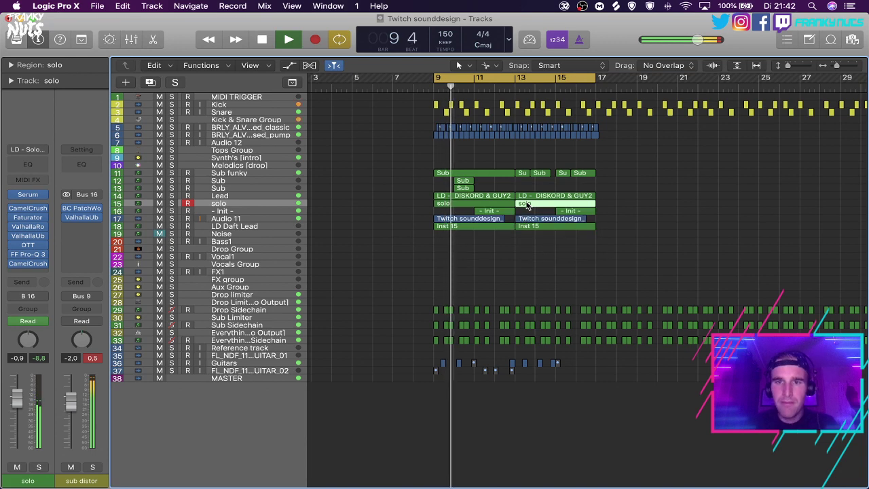
double_click(524, 201)
key("p")
key("space")
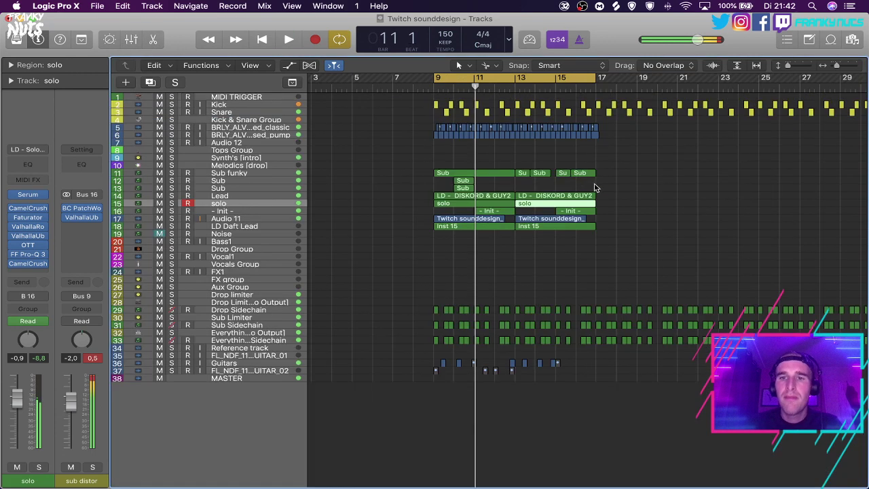
left_click(606, 206)
left_click_drag(606, 206, 456, 204)
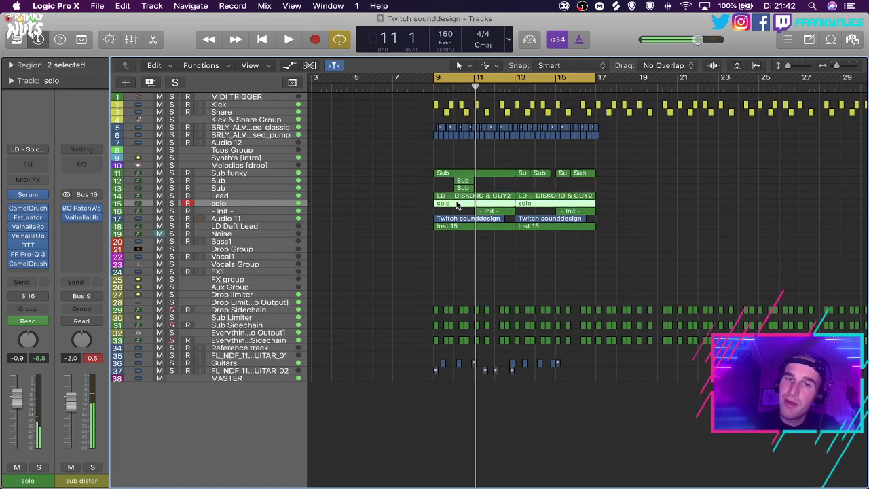
key("e")
key("space")
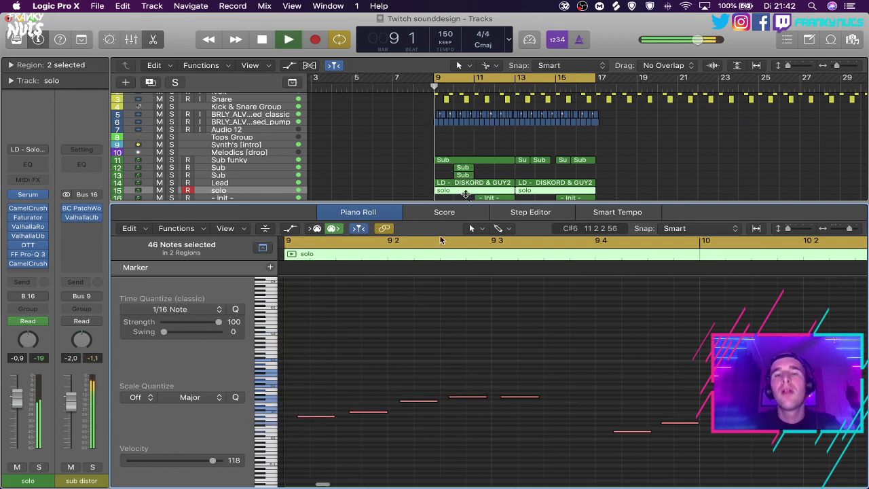
key("e")
left_click(403, 203)
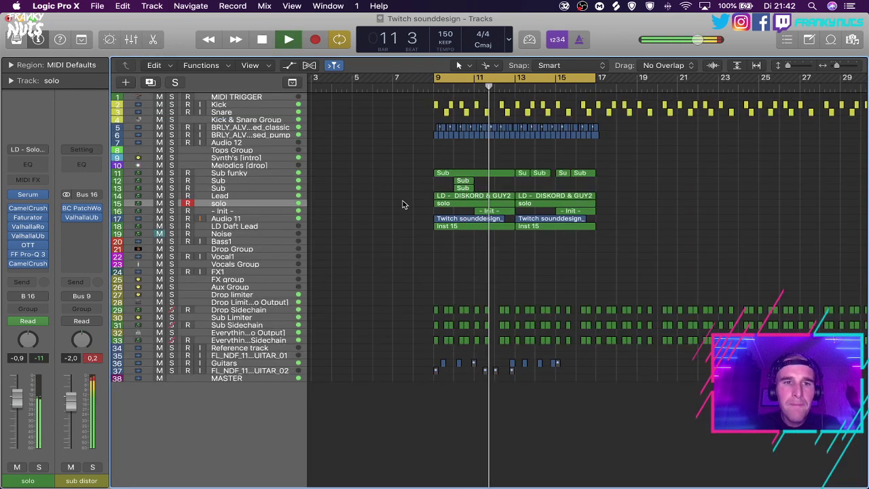
key("super+Right")
key("super+Right")
key("super+Right")
key("super+Right")
key("super+Left")
key("super+Left")
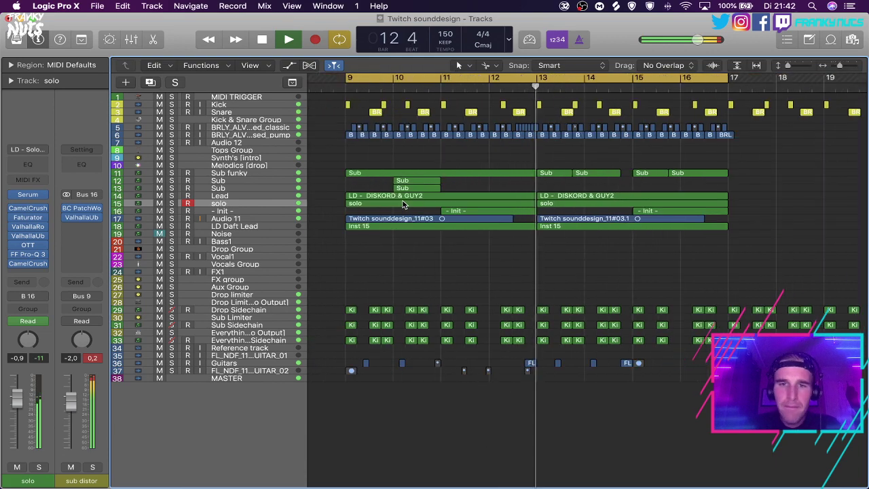
key("super+Left")
key("super+Left")
key("super+Left")
key("super+Left")
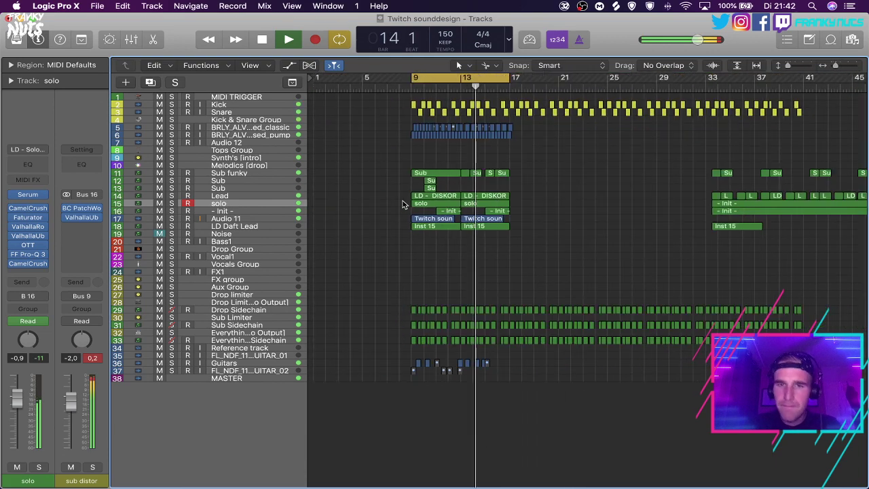
key("super+Right")
key("super+Right")
key("super+Right")
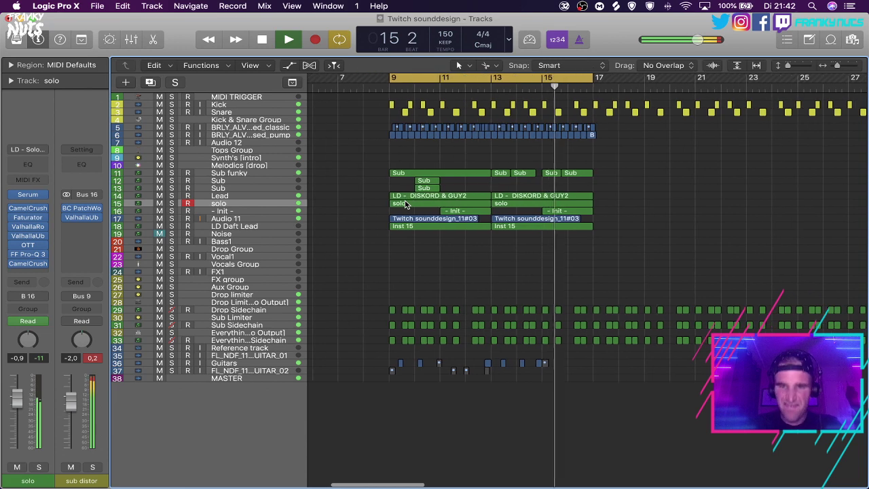
Play the older material from bar 33 onward, skip ahead to about bar 44 and solo the solo track.
key("super+Left")
key("super+Left")
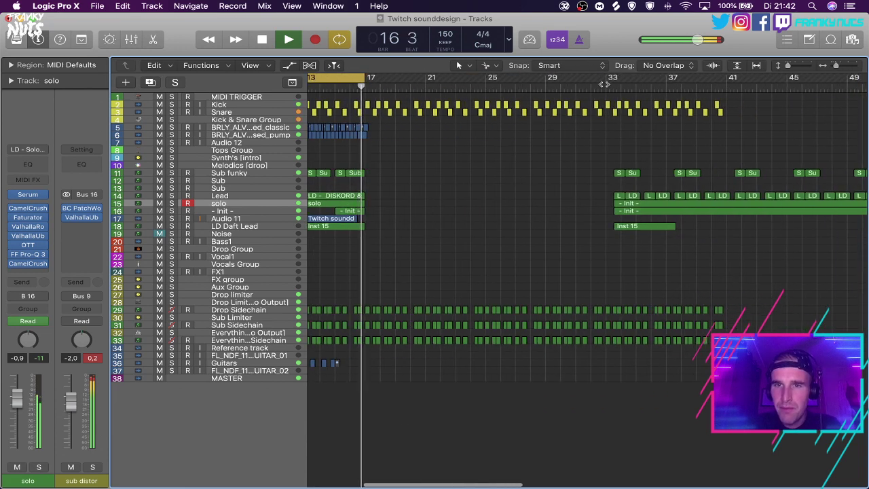
left_click(606, 84)
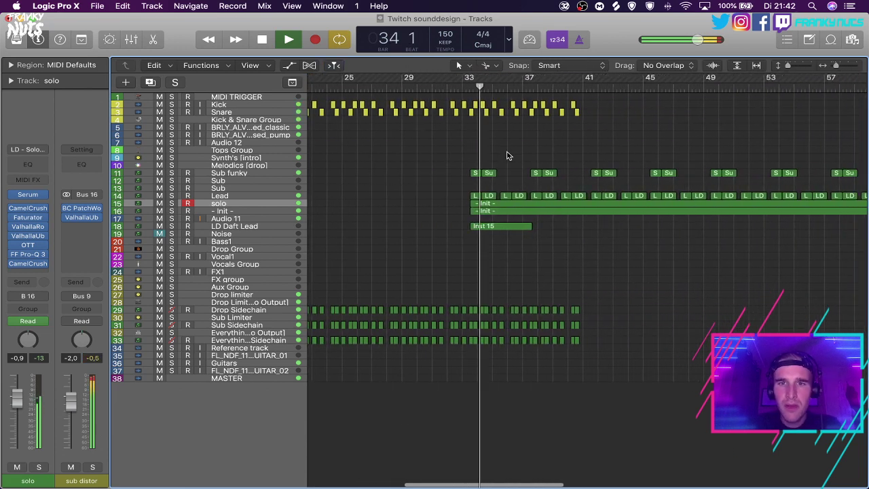
left_click(562, 87)
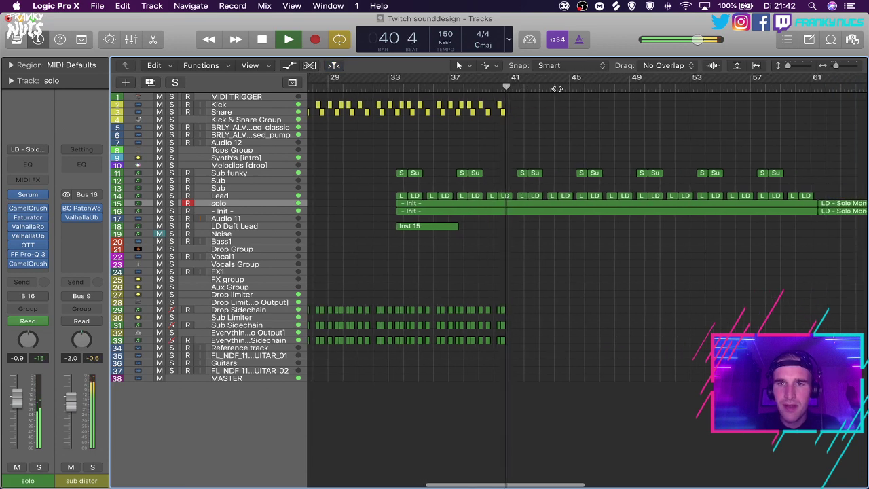
left_click(173, 204)
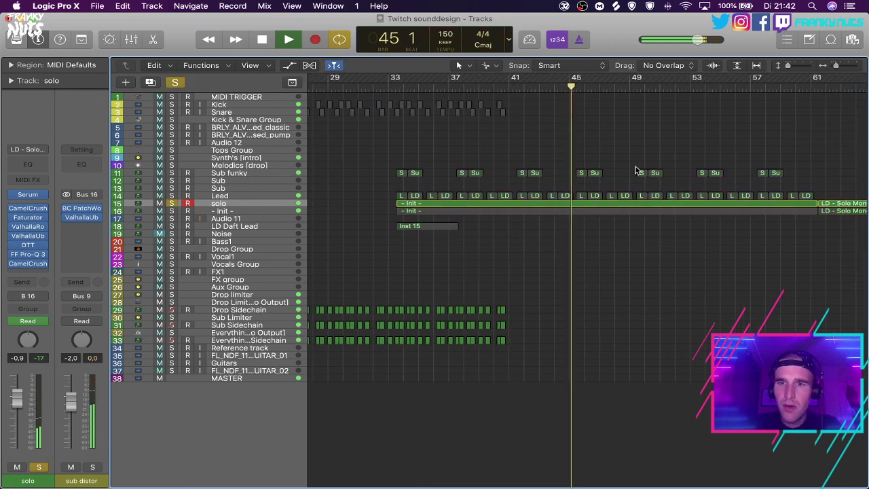
Show the track automation and select the long - Init - region on the solo track.
key("a")
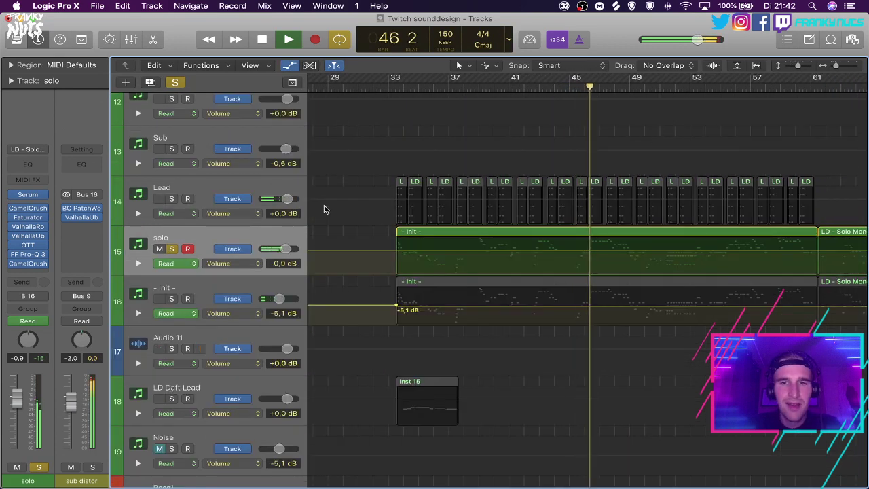
scroll(594, 128, "right", 3)
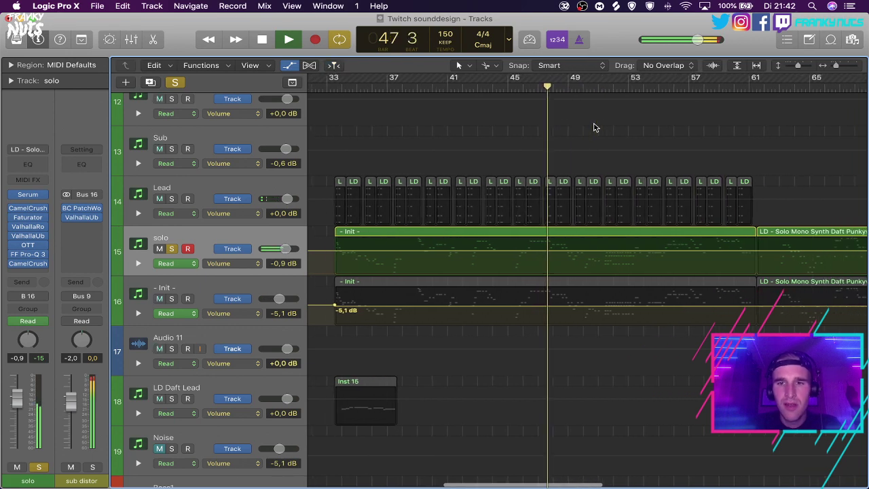
double_click(584, 232)
key("e")
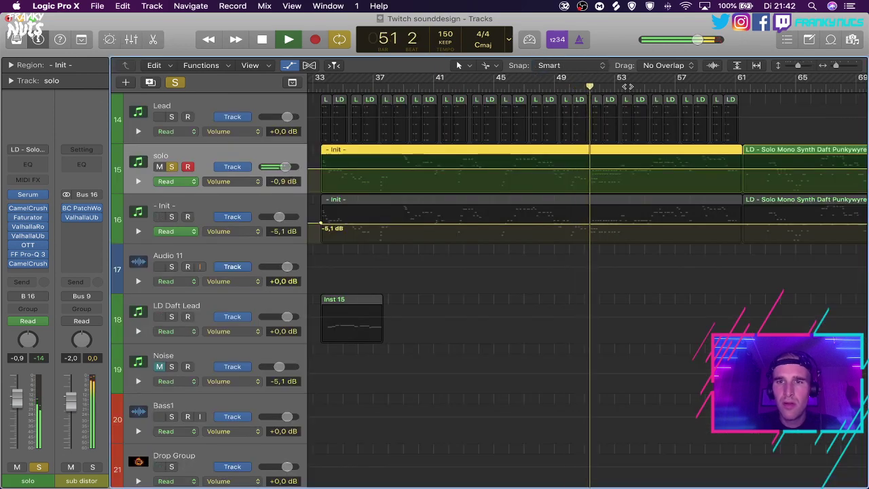
Listen to the soloed - Init - region between bars 51 and 60 and examine its note pattern in the arrangement.
scroll(627, 86, "up", 4)
scroll(627, 87, "right", 3)
scroll(627, 87, "up", 5)
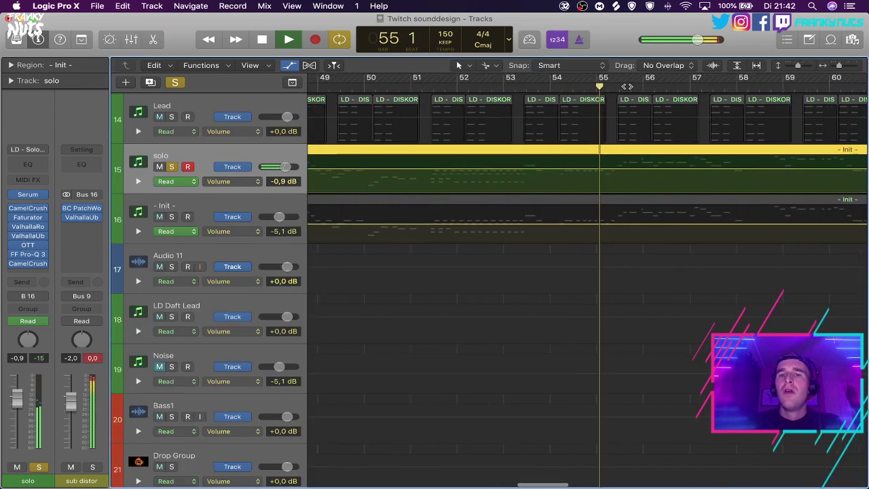
scroll(627, 86, "down", 5)
scroll(627, 86, "up", 4)
scroll(627, 87, "down", 5)
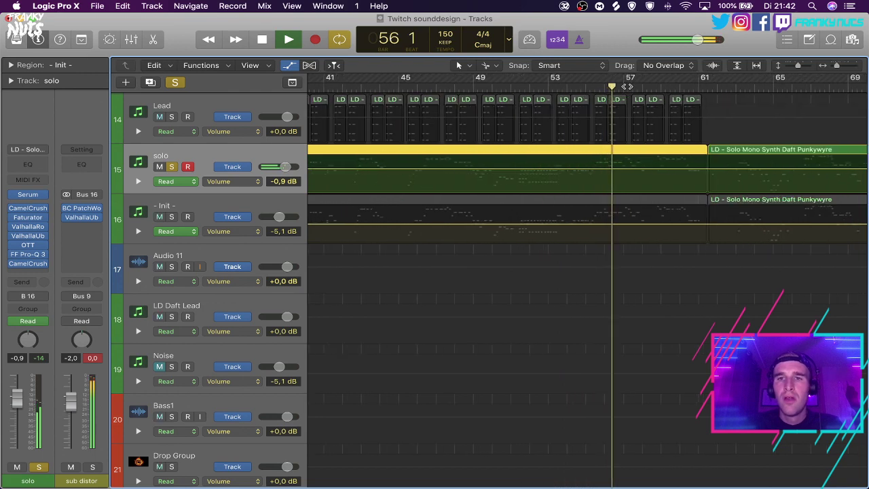
scroll(629, 86, "up", 5)
scroll(635, 86, "down", 3)
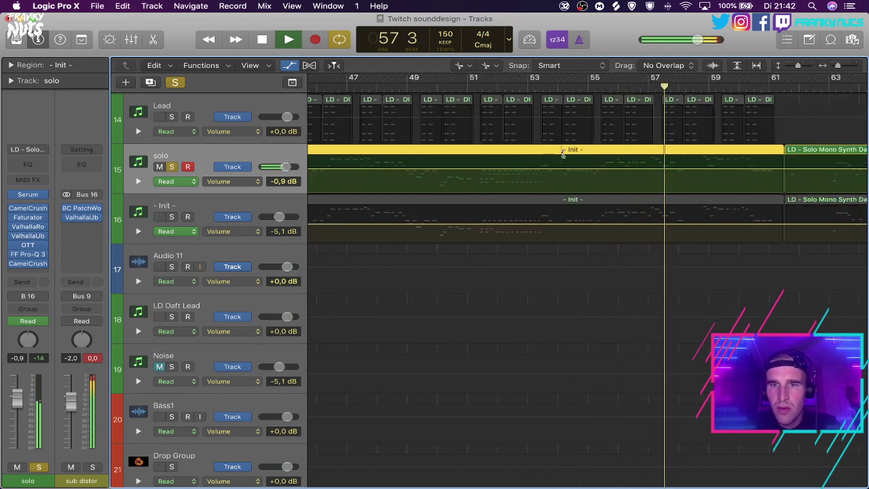
scroll(563, 154, "up", 2)
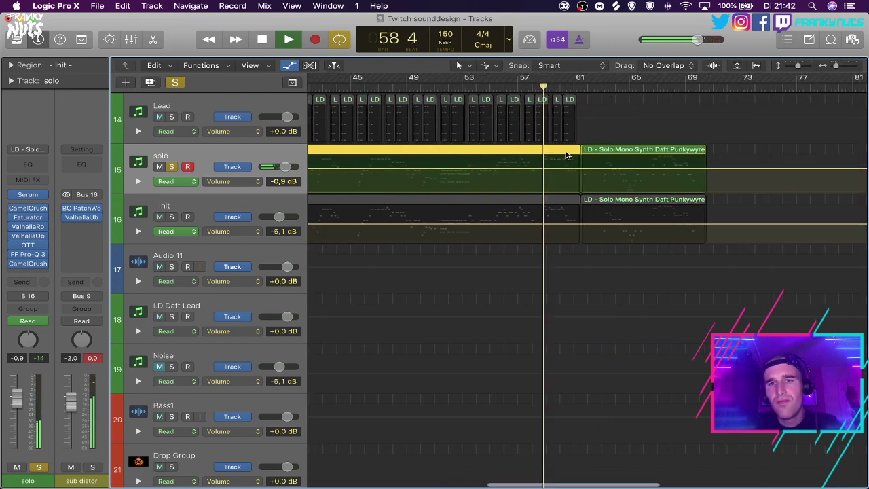
scroll(569, 154, "down", 6)
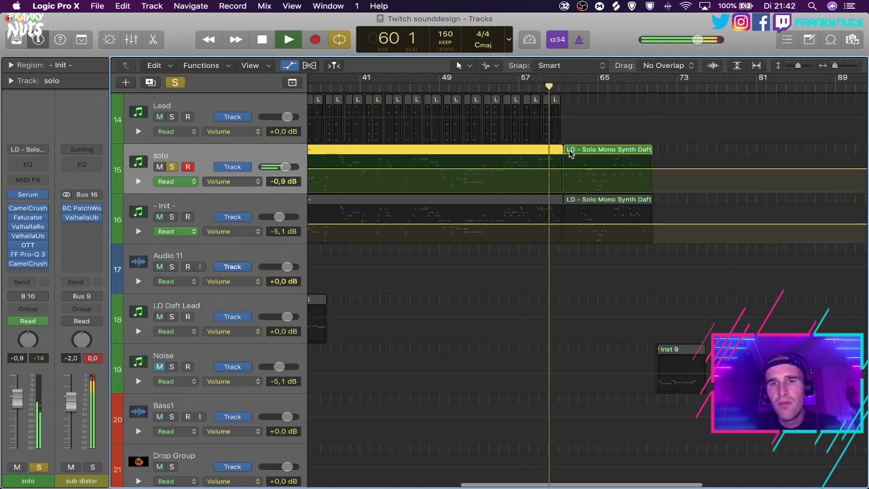
Turn off solo on the solo track and play the drop loop from bar 9 in the full mix.
left_click(171, 167)
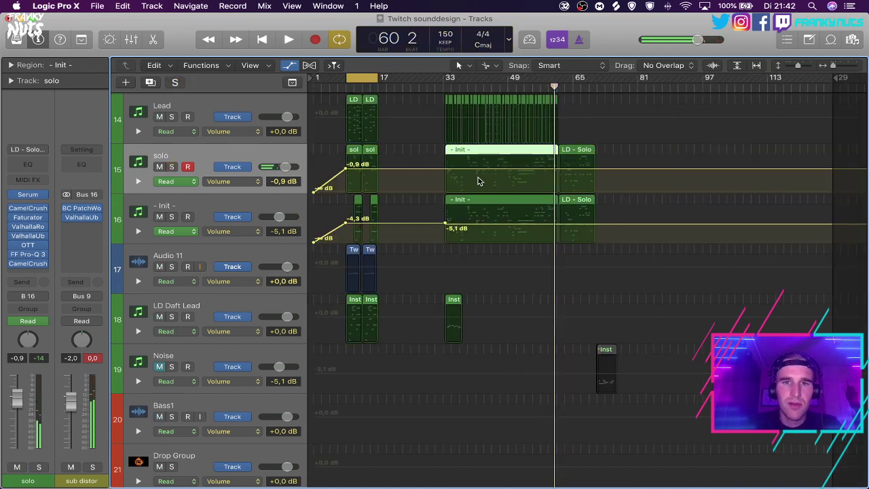
left_click(411, 152)
key("space")
scroll(411, 152, "up", 5)
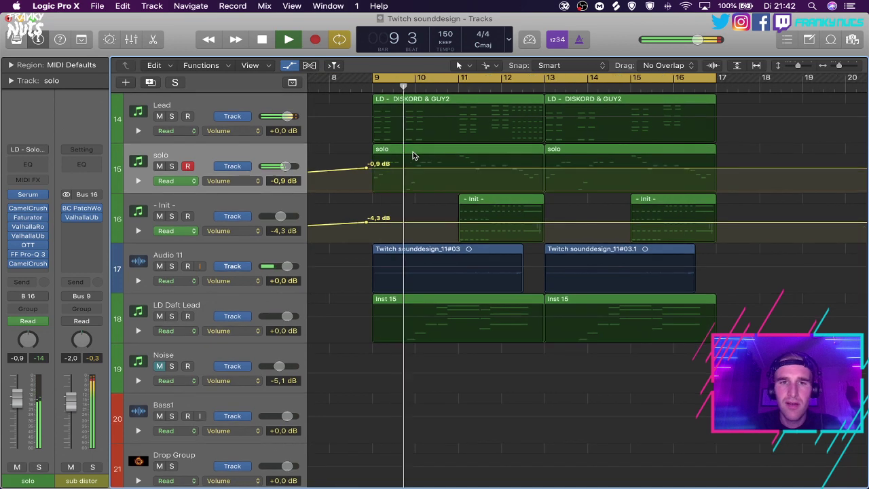
Solo the solo track and add a 48 dB/oct low cut at about 120 Hz in its Pro-Q 3.
scroll(354, 152, "left", 2)
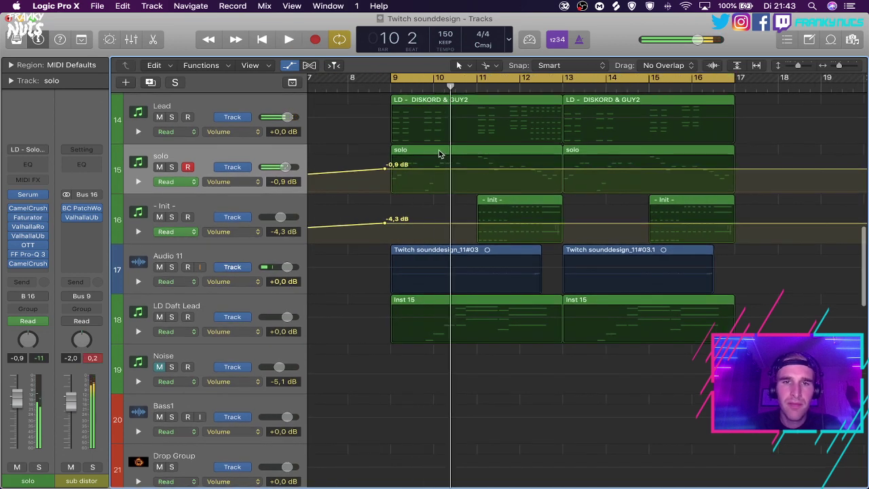
left_click(172, 167)
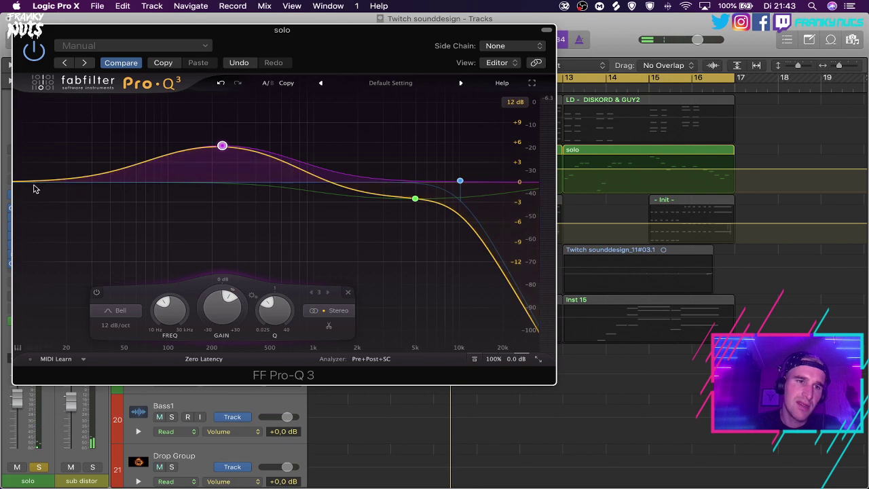
double_click(27, 183)
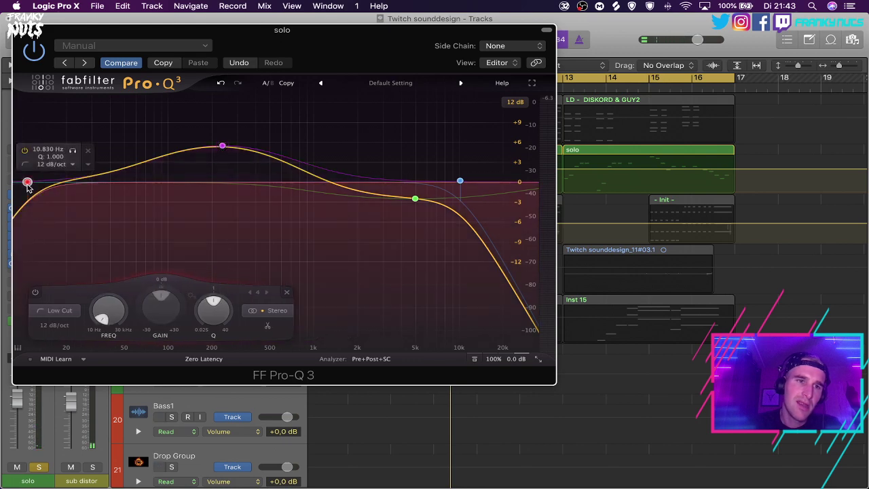
left_click_drag(28, 185, 179, 185)
key("space")
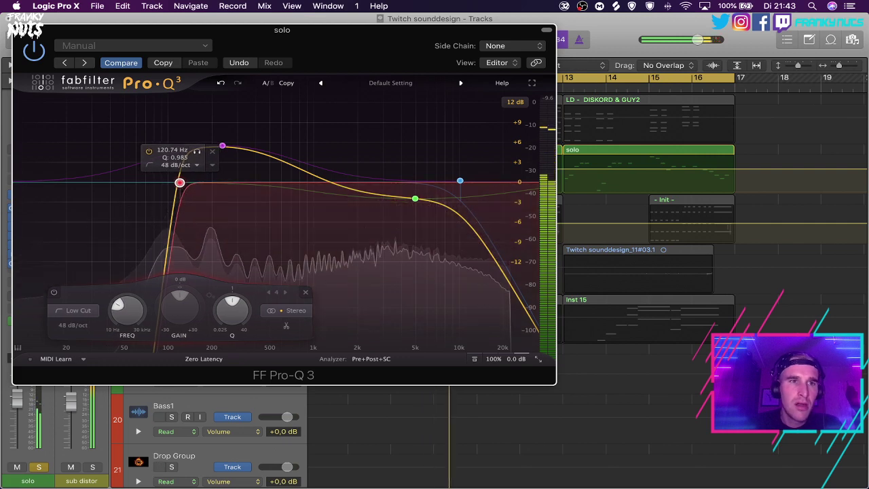
key("v")
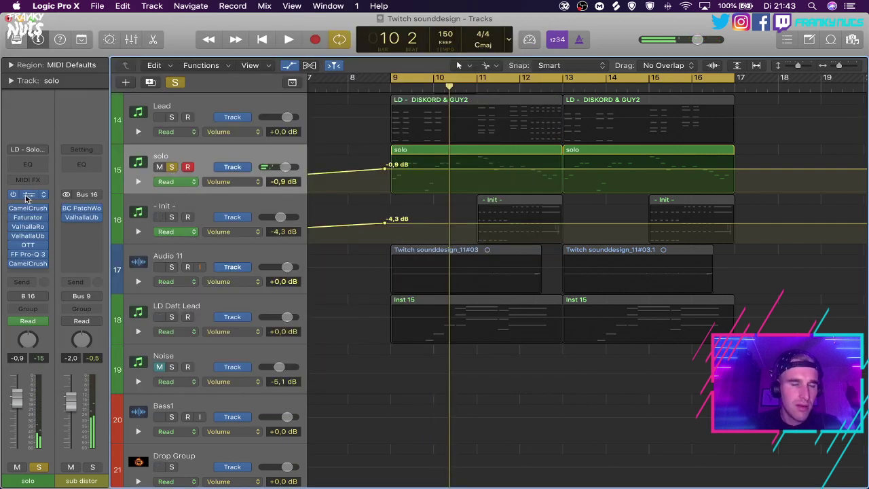
In the solo track's Serum, set the OSC A warp mode to Sync and raise the warp amount.
left_click(28, 196)
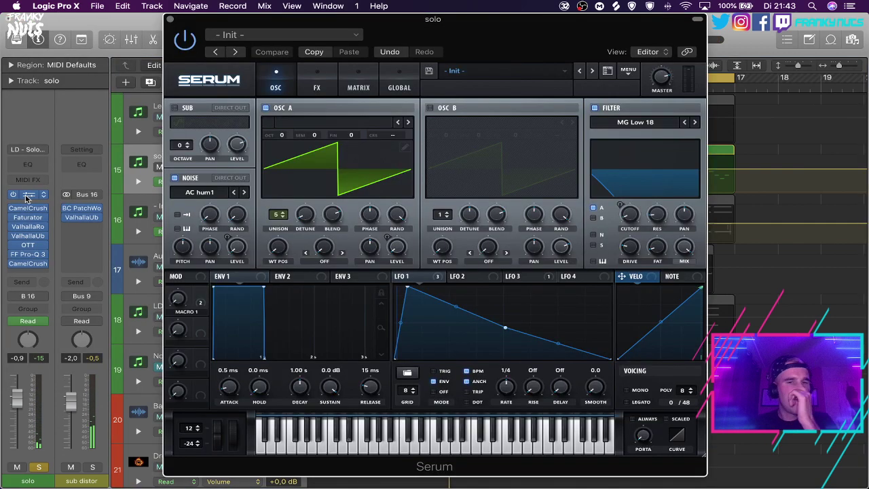
left_click(326, 264)
left_click(326, 285)
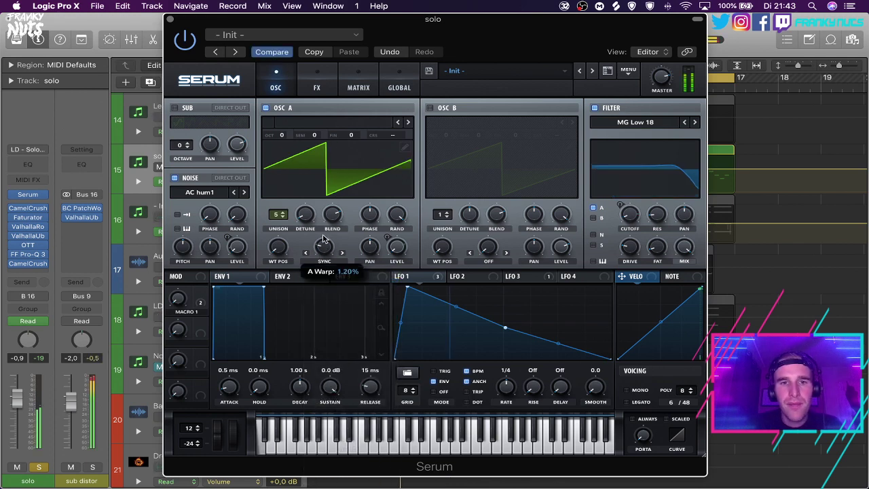
left_click_drag(323, 239, 318, 208)
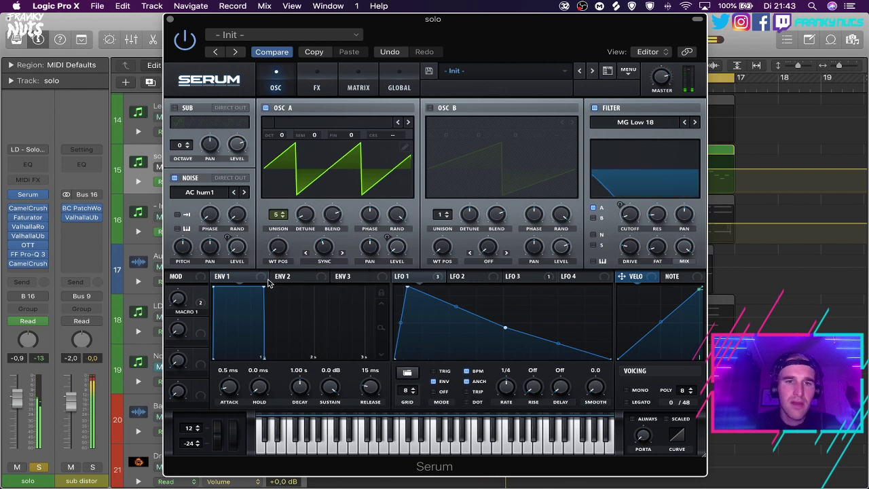
left_click_drag(323, 246, 326, 233)
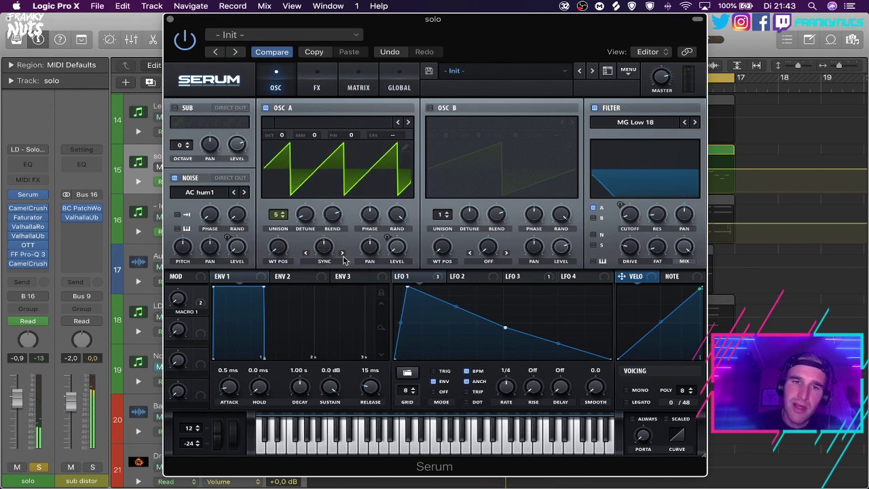
Switch the OSC A warp to Sync 1/2 Win., reduce its amount slightly and close Serum.
left_click(343, 257)
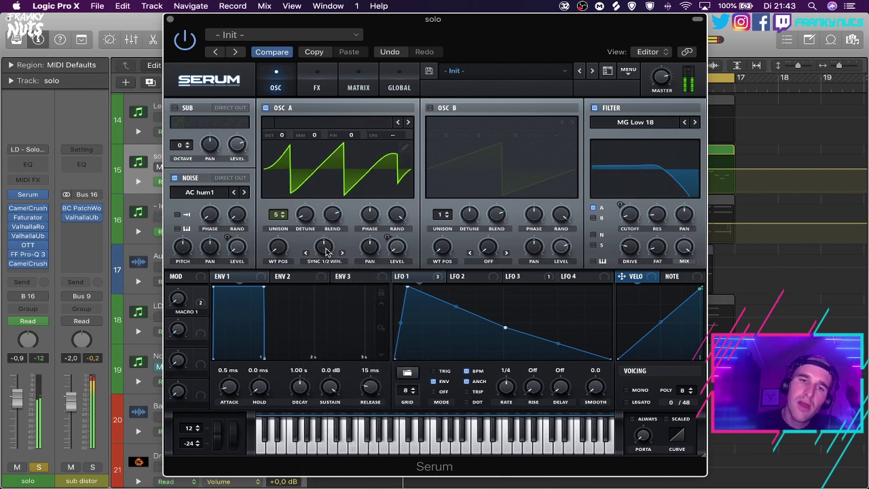
left_click_drag(325, 247, 324, 253)
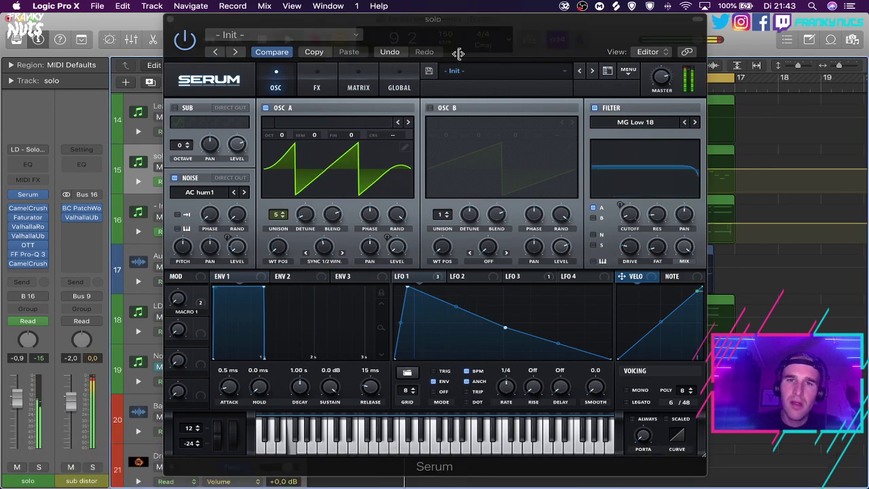
left_click_drag(458, 53, 533, 57)
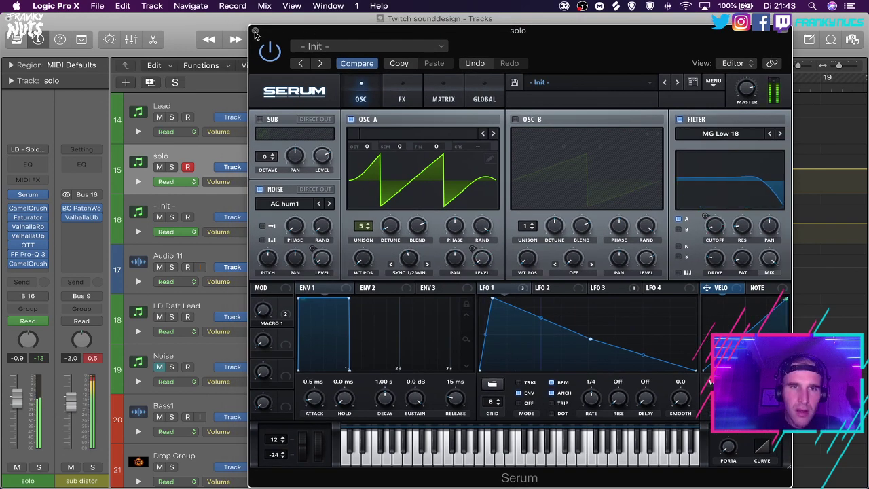
left_click(255, 31)
Hide the track automation, then select and solo the Lead track and play it from bar 9.
key("a")
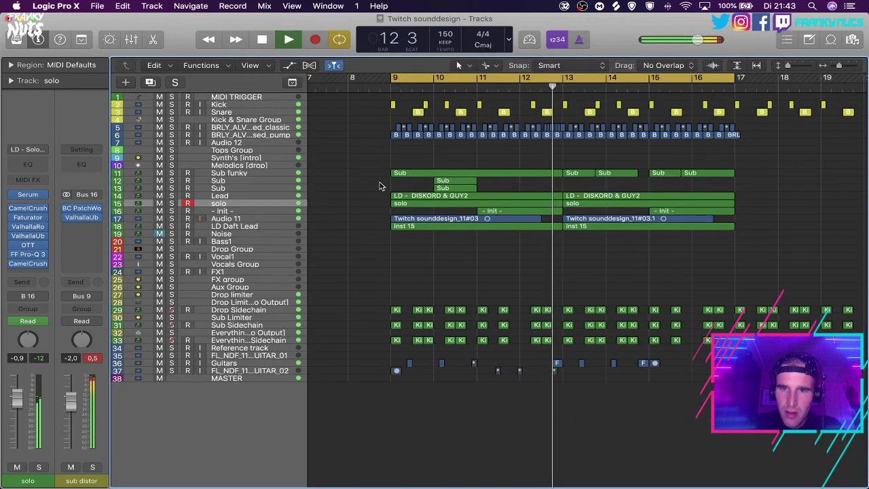
scroll(381, 186, "up", 4)
scroll(382, 186, "down", 4)
scroll(381, 186, "right", 1)
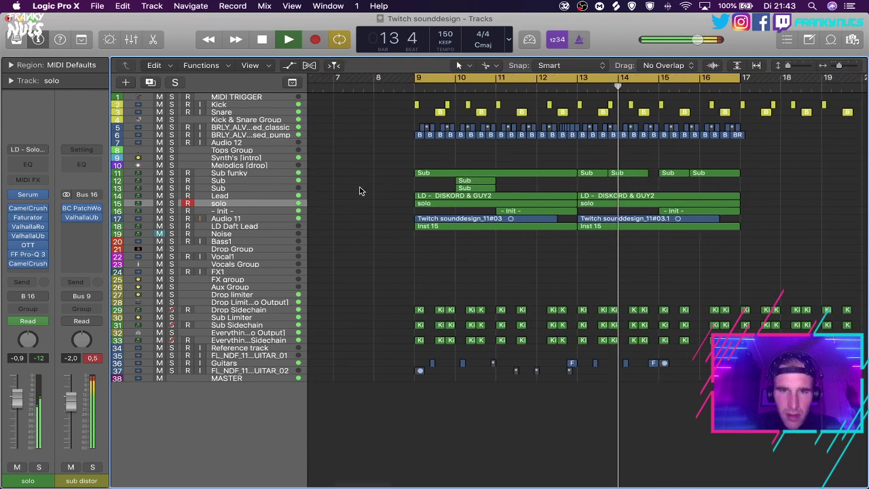
key("space")
left_click(236, 196)
left_click(172, 196)
key("space")
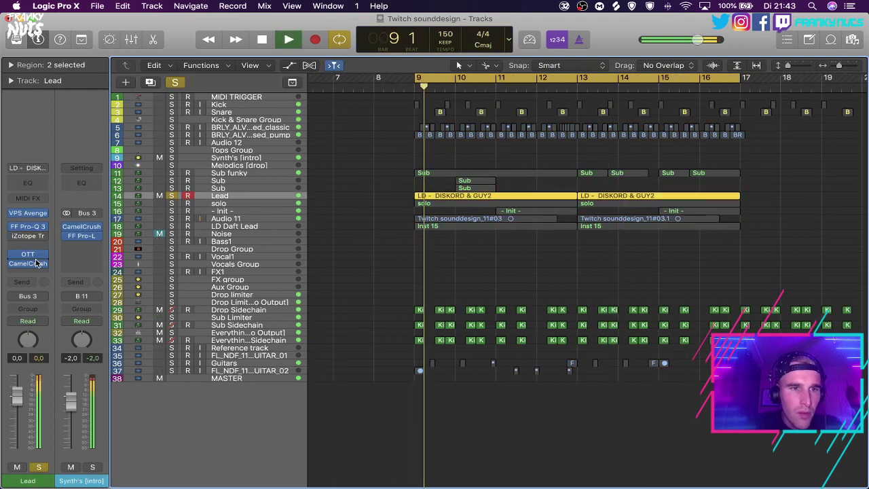
key("space")
Add a dynamic bell at about 332 Hz to the Lead's Pro-Q 3 and lower its gain to about -5 dB.
left_click(32, 231)
left_click(31, 227)
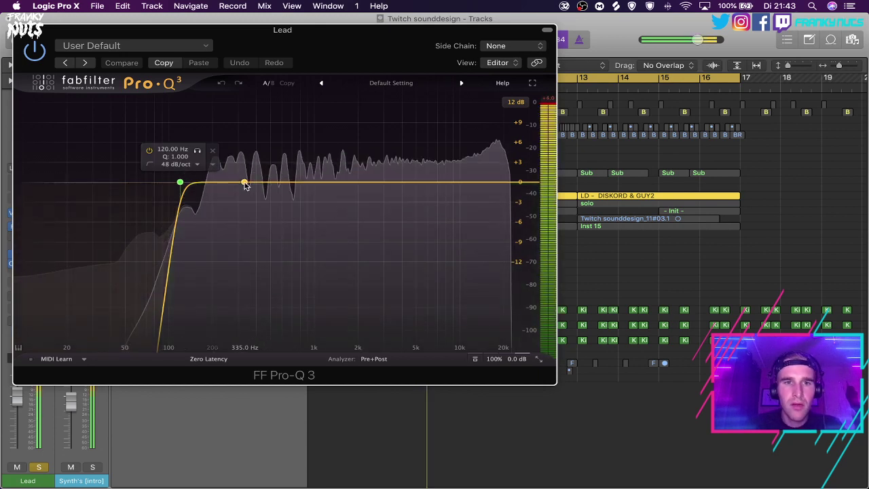
left_click(244, 182)
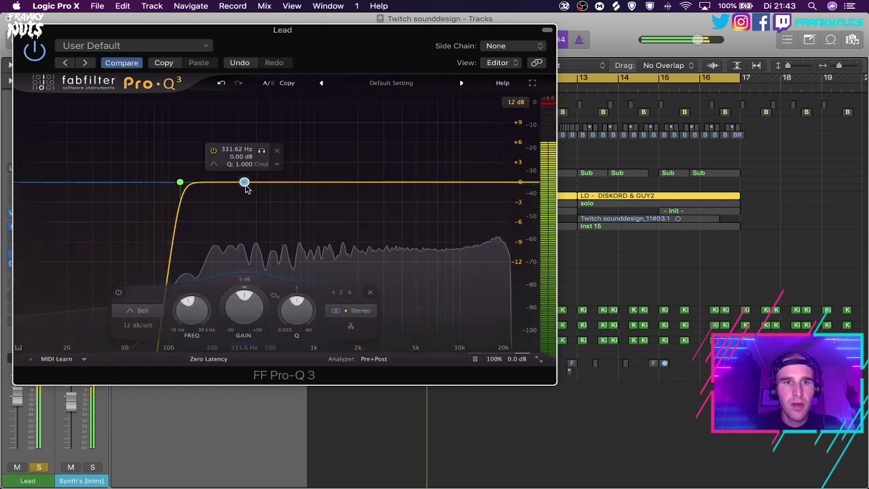
left_click_drag(239, 306, 223, 334)
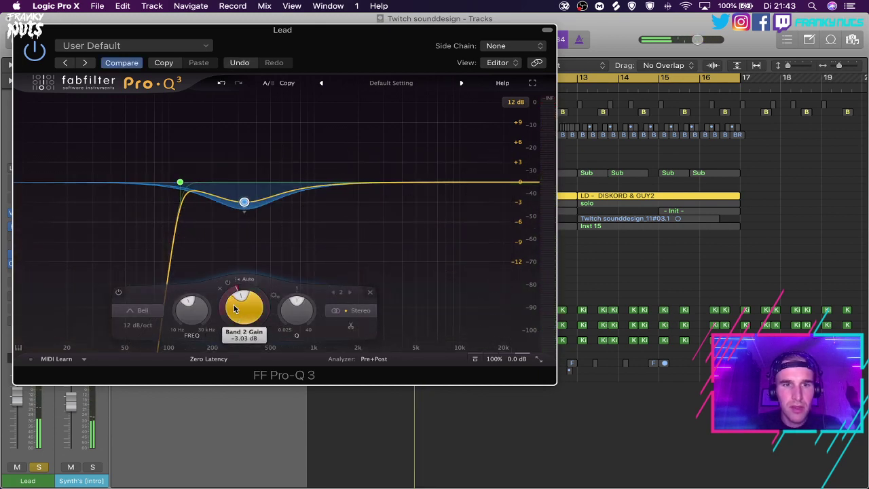
key("space")
left_click_drag(234, 298, 223, 308)
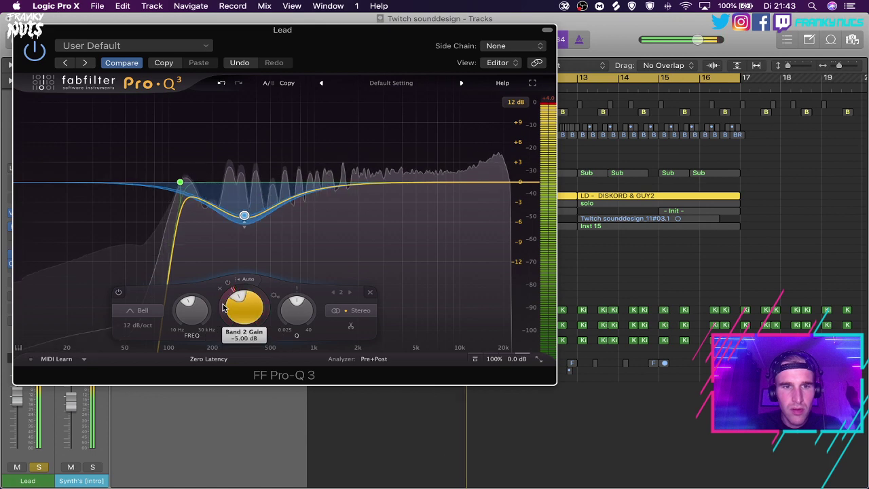
Fine-tune the dynamic bell cut while replaying the soloed Lead, then close the EQ.
key("space")
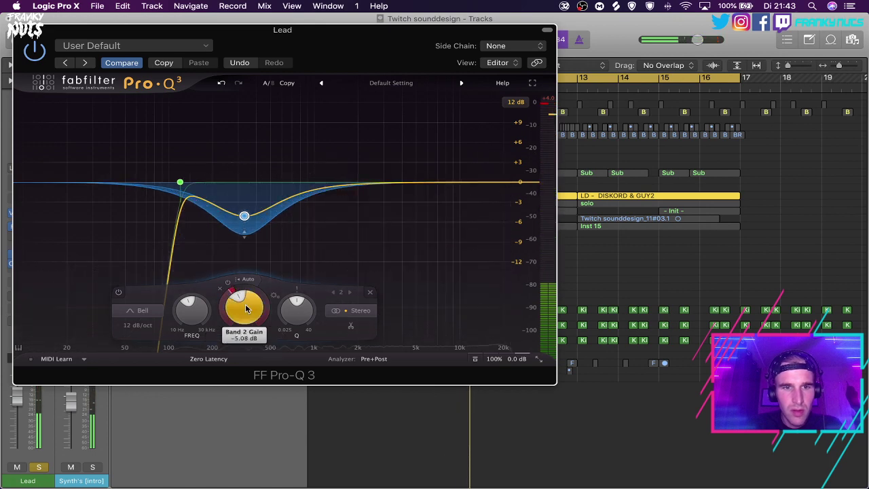
key("space")
left_click_drag(246, 305, 246, 290)
key("space")
key("space")
key("space")
left_click(19, 31)
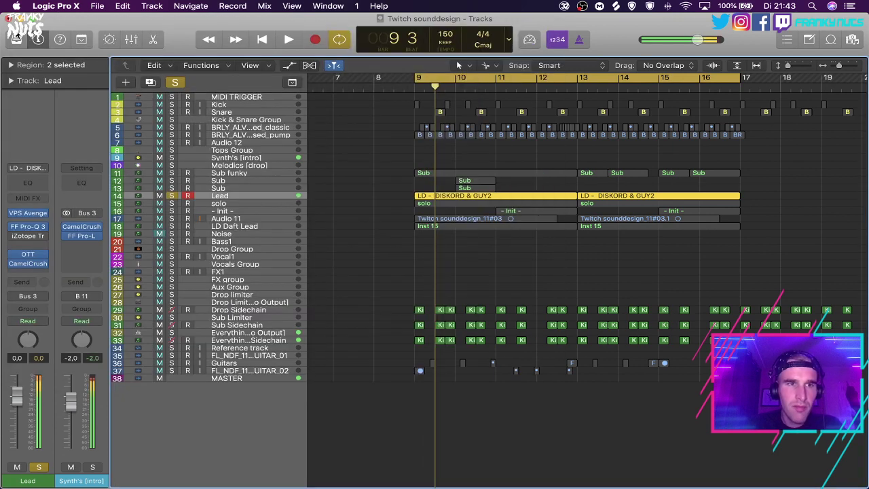
Add a Bus 7 send to the Lead track for reverb and raise its send level.
left_click(30, 284)
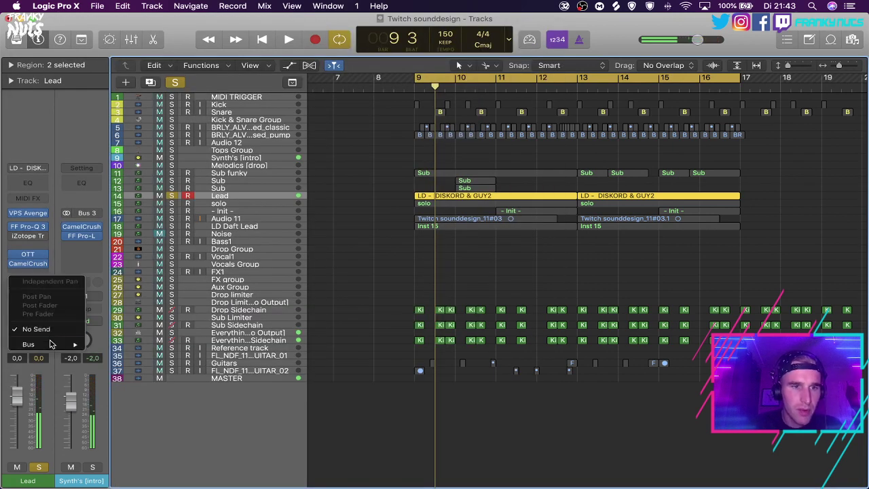
mouse_move(51, 345)
left_click(156, 198)
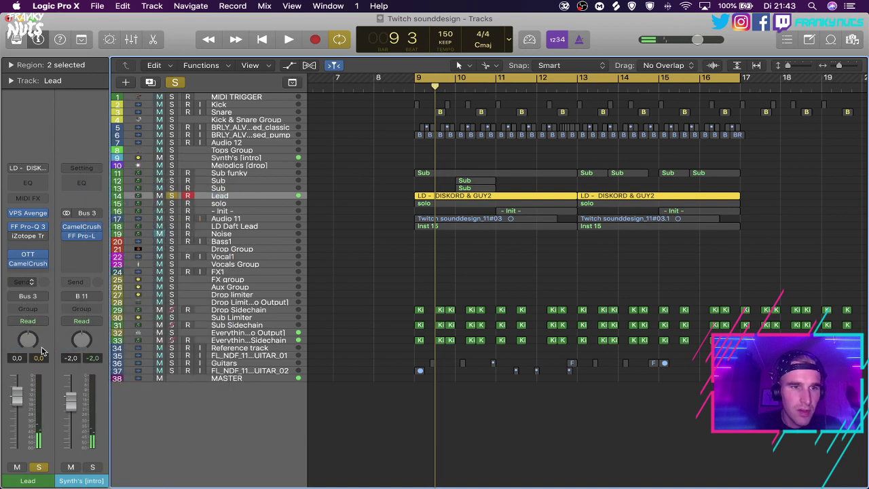
key("Return")
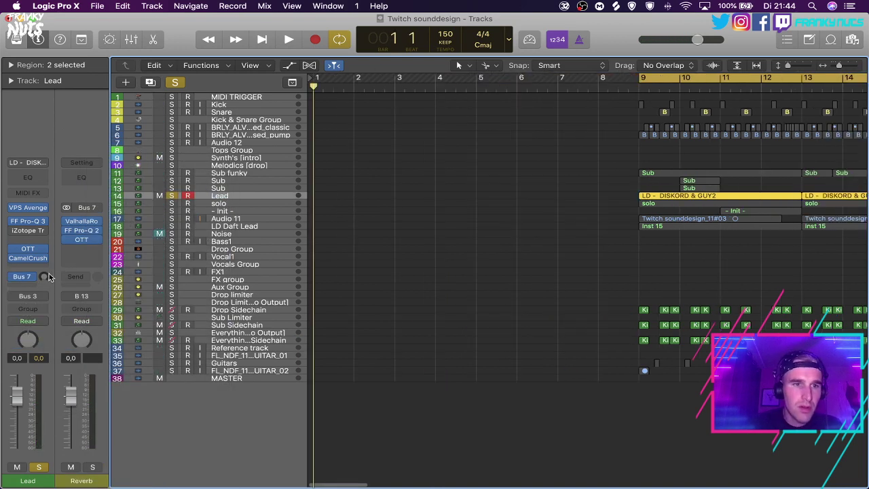
left_click(46, 277)
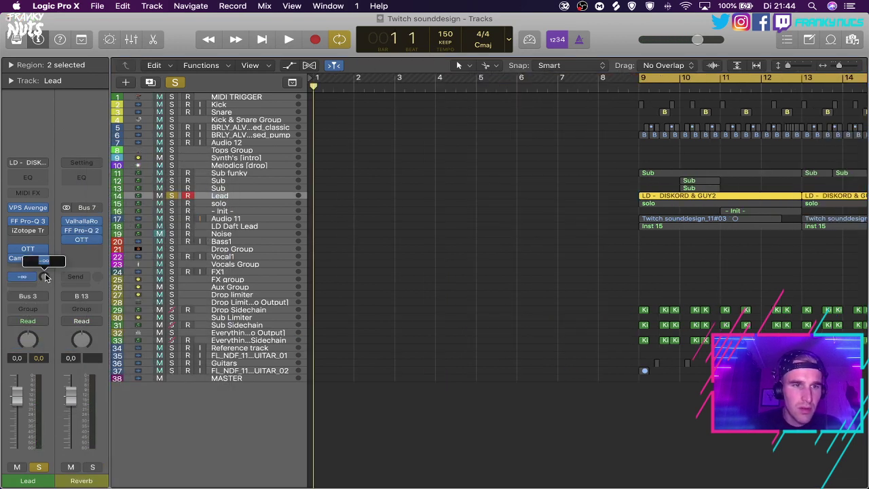
Create an arrangement track for the Reverb aux and show the track automation.
right_click(99, 292)
left_click(115, 296)
key("a")
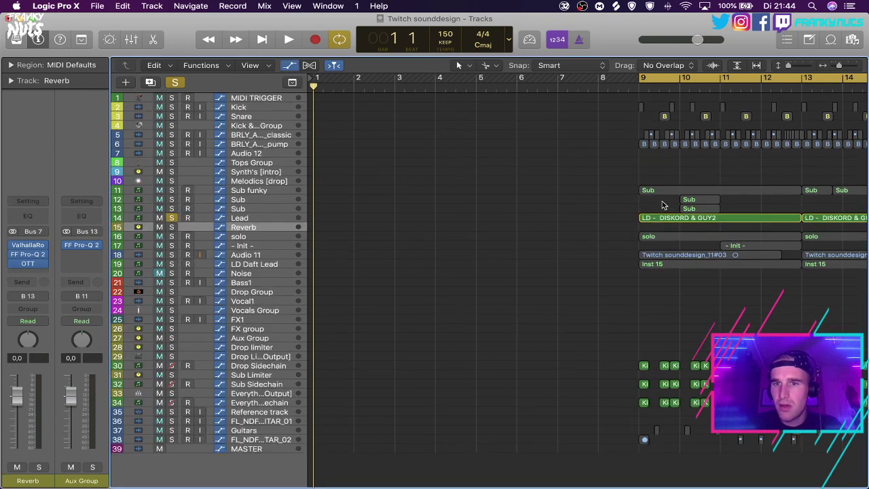
scroll(663, 204, "up", 5)
key("super+Left")
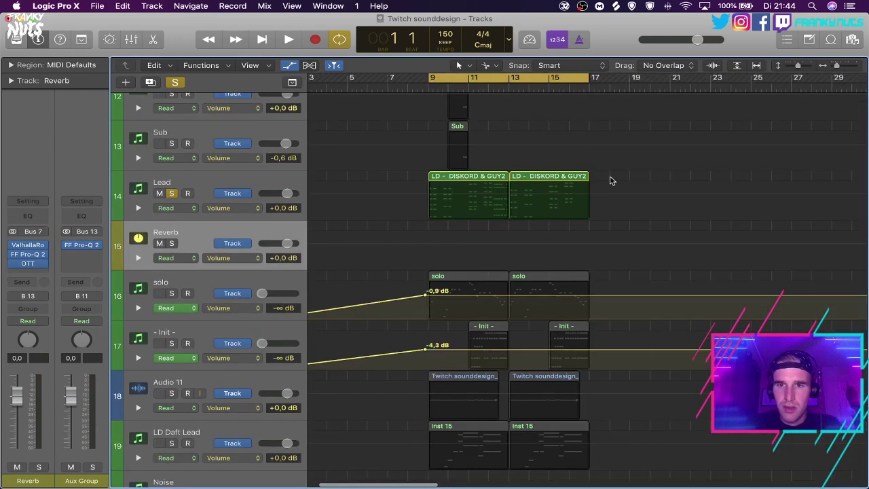
Copy both LD - DISKORD & GUY2 regions from the Lead track onto the Reverb track at bar 9.
left_click_drag(610, 180, 442, 157)
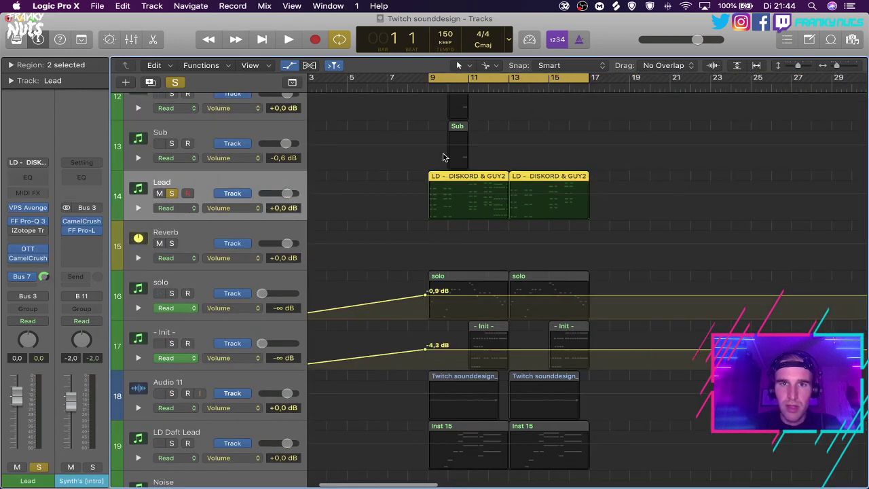
left_click(259, 232)
key("super+v")
key("super+Right")
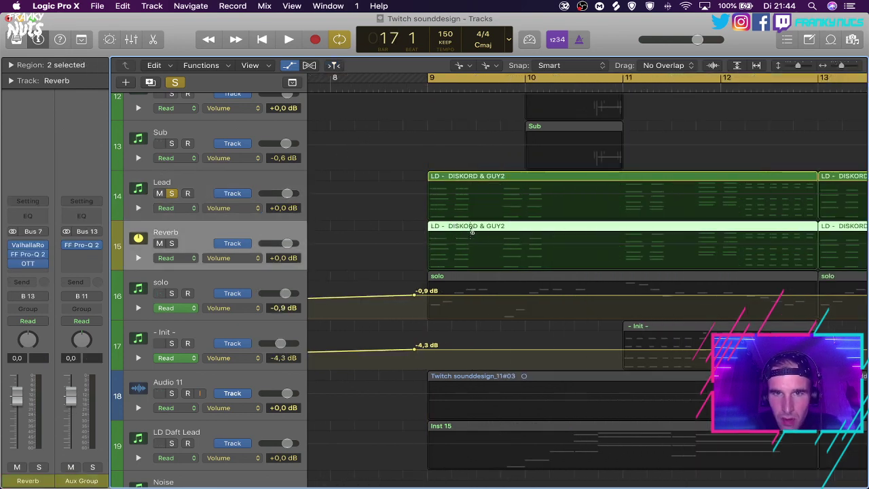
Split the first Reverb region at beats 2 and 4 of bars 9 and 11, and at the starts of bars 10 and 11.
left_click(453, 232)
left_click(501, 235)
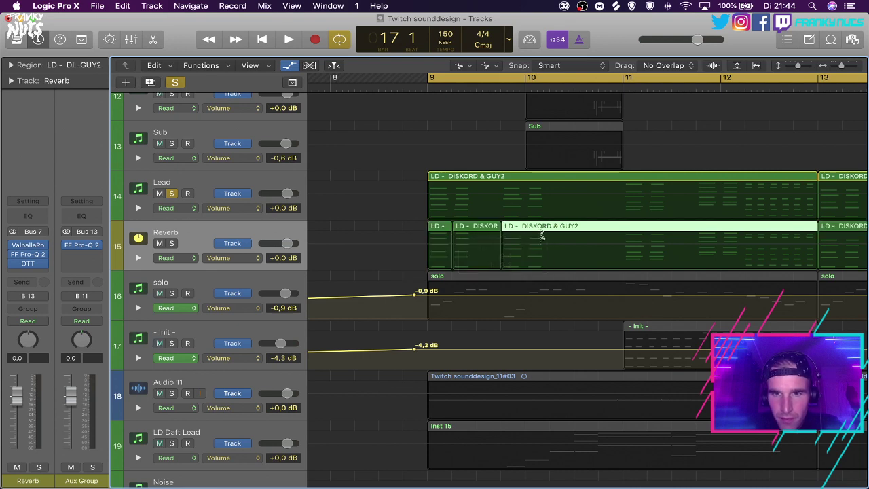
left_click(534, 234)
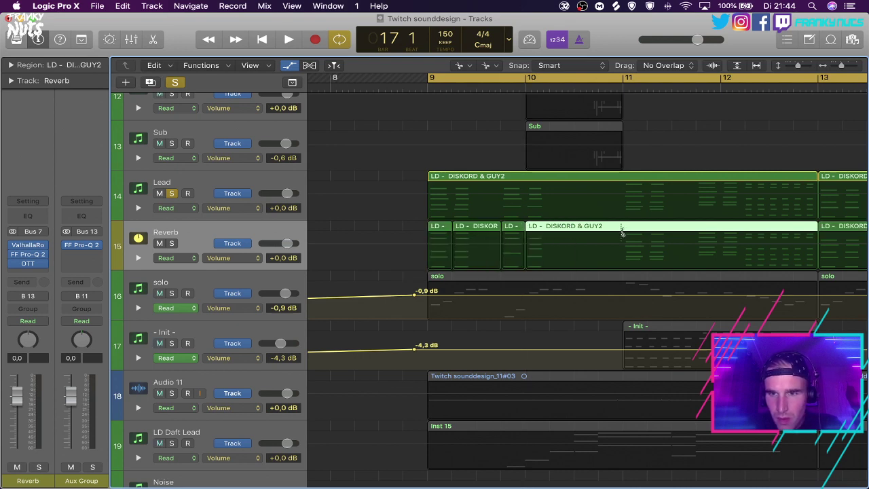
left_click(622, 232)
left_click(647, 232)
left_click(696, 232)
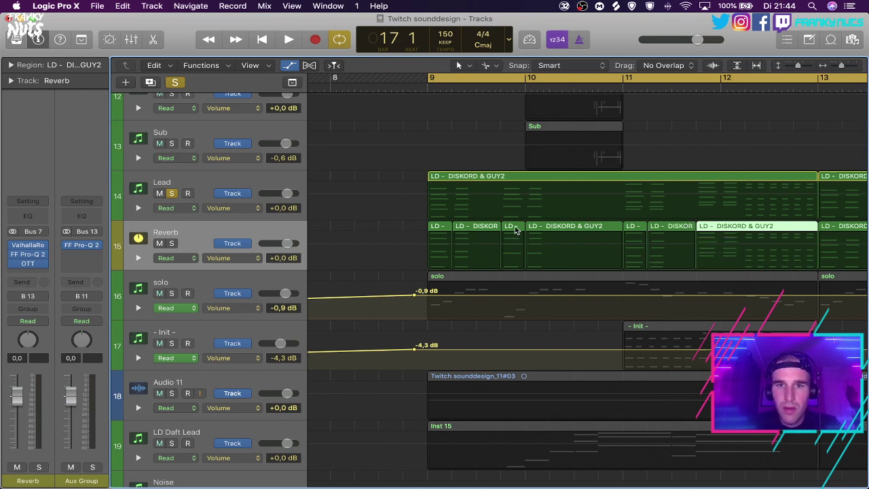
Delete the Reverb pieces under the Lead's chord starts and from bar 13, and add volume automation points at the three remaining regions' borders.
key("Up")
key("Down")
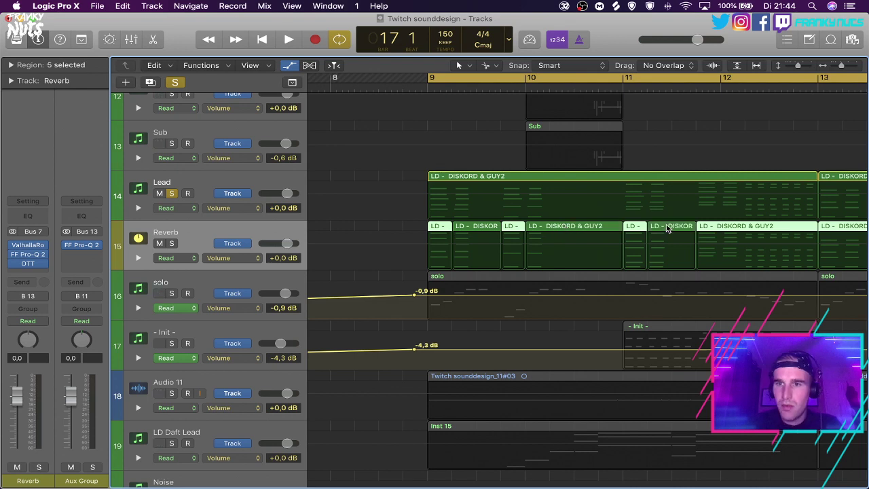
key("Delete")
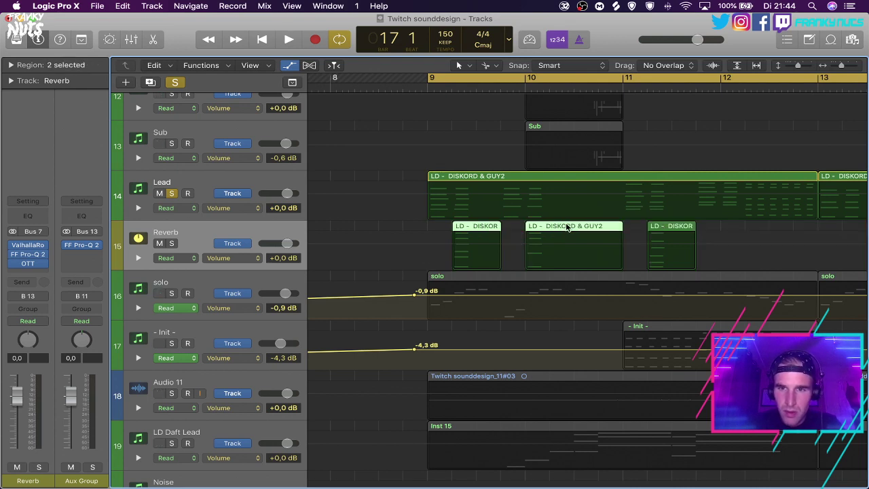
key("ctrl+super+2")
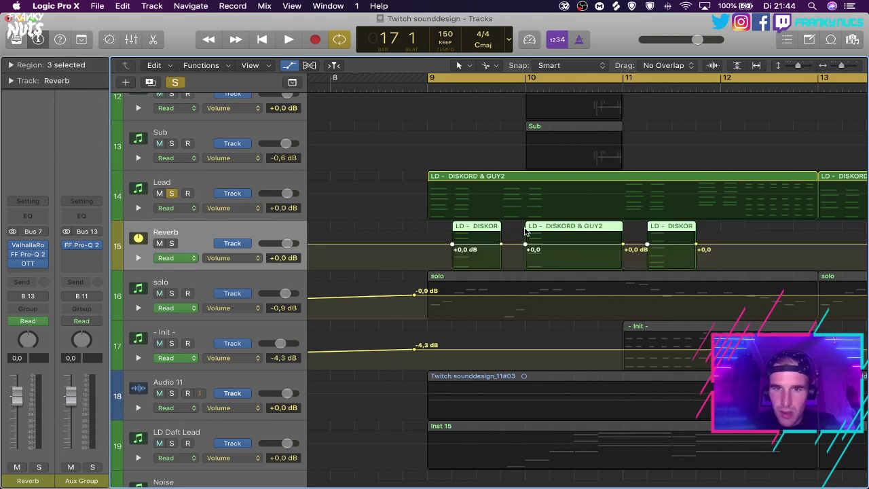
Pull the Reverb volume down to -∞ dB at the start of all three regions, ramping back to 0 dB partway through each.
left_click(510, 229)
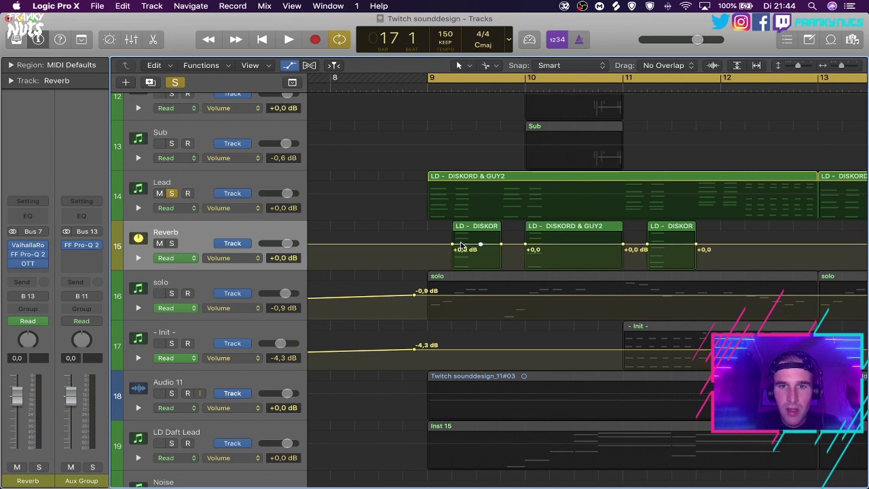
left_click_drag(461, 247, 463, 266)
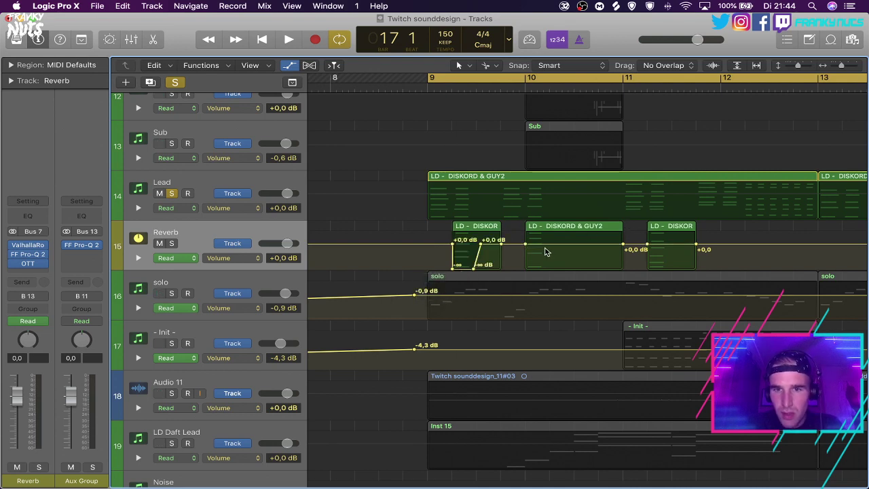
left_click_drag(537, 246, 536, 298)
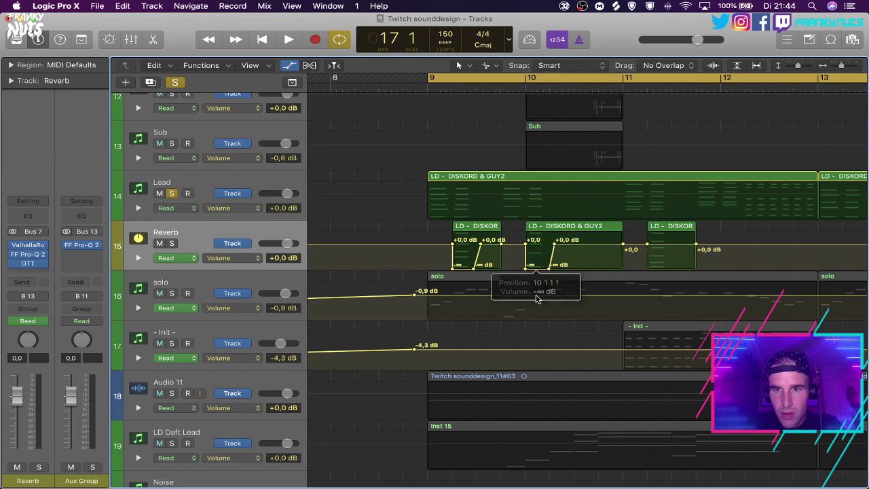
left_click_drag(664, 248, 665, 299)
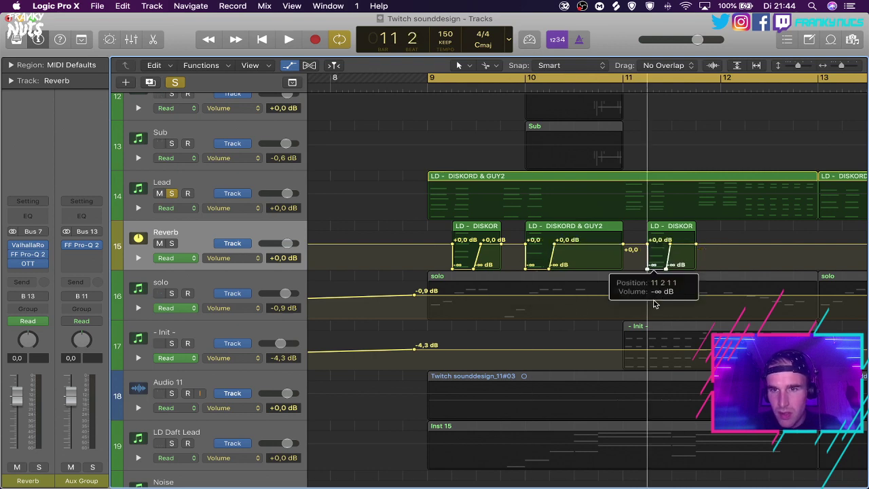
Play the soloed Lead and lower the Reverb volume to -∞ dB up to its first region at bar 9 beat 2.
key("space")
left_click(201, 183)
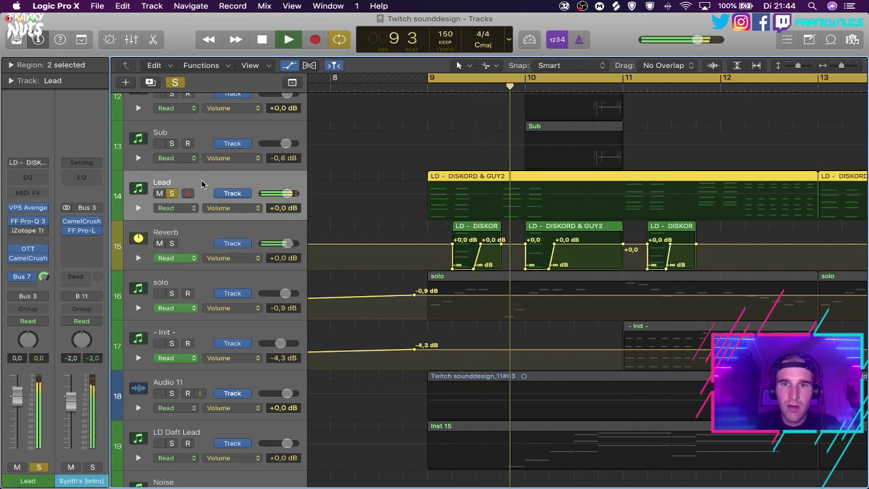
left_click_drag(427, 244, 438, 324)
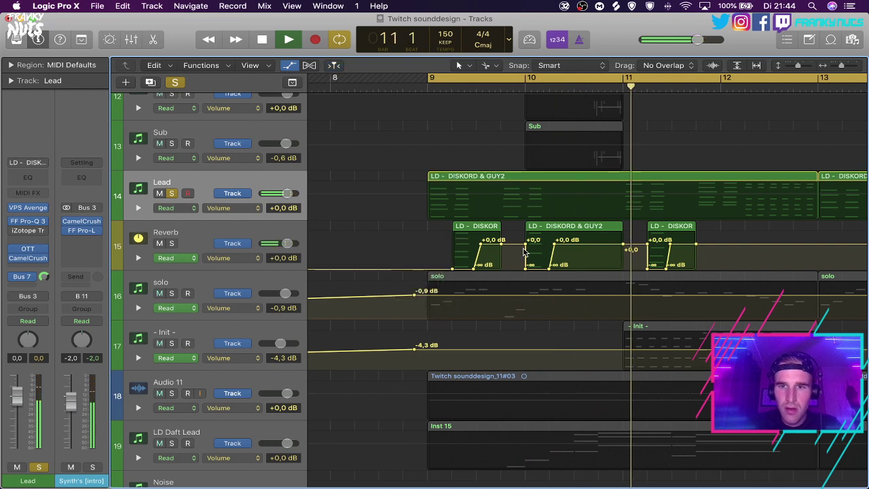
Open the Reverb channel's ValhallaRoom and add a Reverb volume fade from 0 dB to -∞ dB just before bar 13.
left_click(23, 278)
left_click(82, 222)
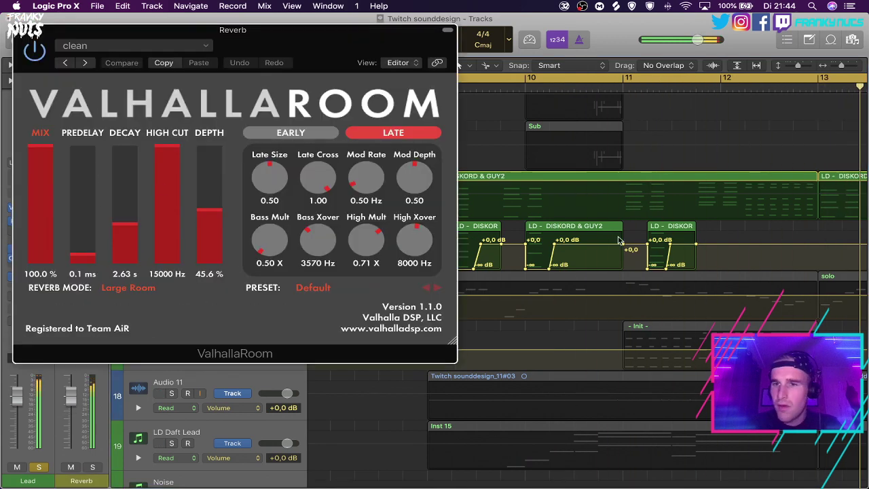
left_click(806, 245)
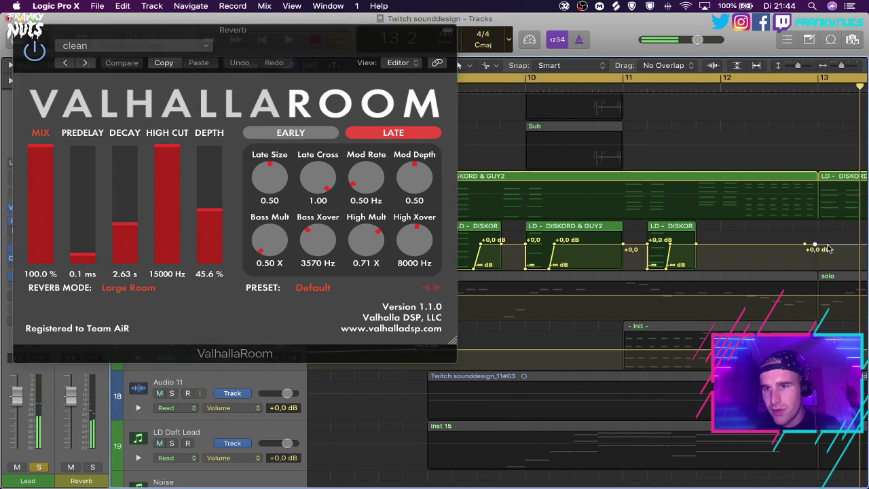
left_click_drag(827, 249, 828, 318)
left_click_drag(815, 271, 817, 272)
Try ValhallaRoom with depth 58.1 % and decay 7.91 s, and load its clean3 setting instead.
left_click_drag(210, 210, 211, 198)
left_click_drag(117, 191, 117, 156)
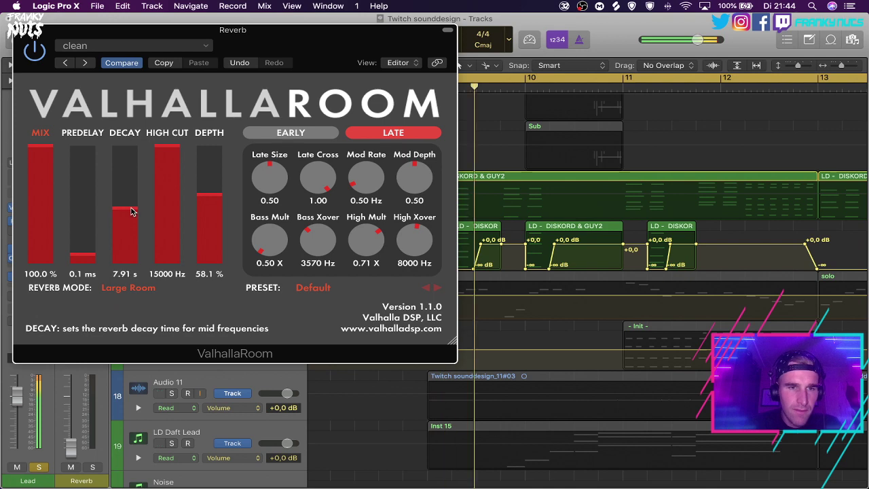
left_click(109, 46)
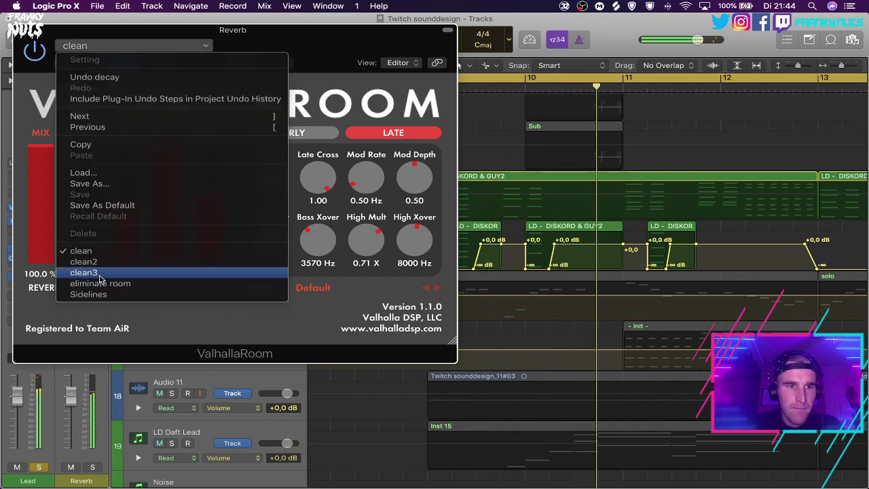
left_click(99, 275)
left_click(21, 30)
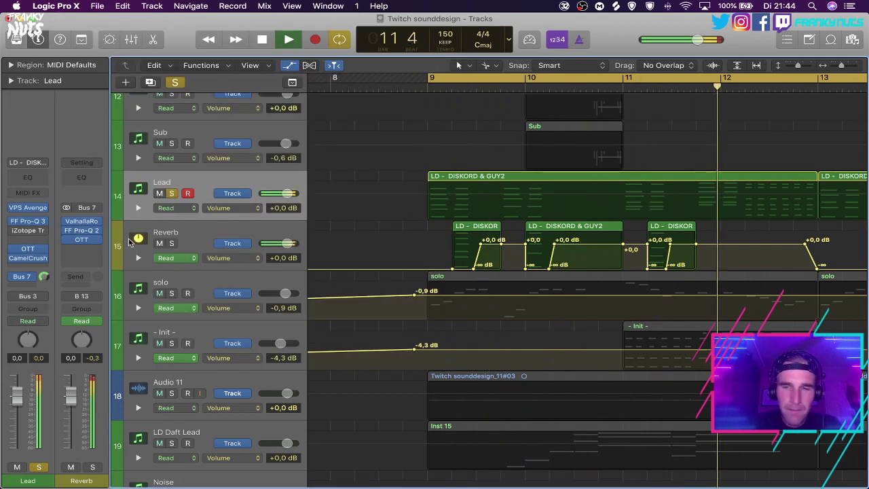
Replay the soloed Lead with the clean3 reverb and check the ValhallaRoom parameters.
key("space")
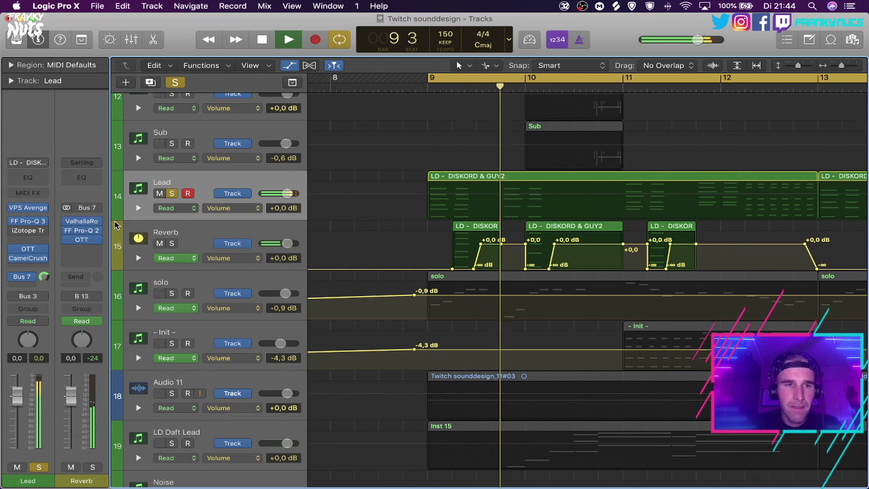
key("space")
left_click(87, 223)
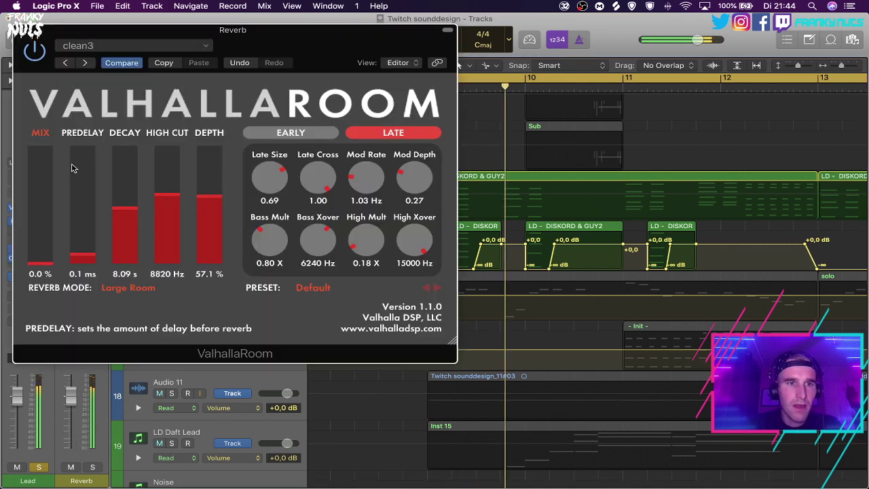
left_click(21, 30)
key("space")
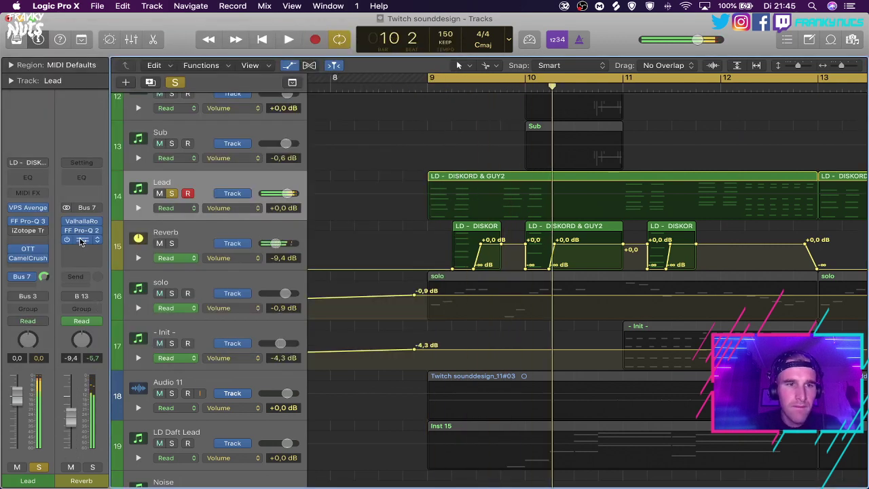
Check the Reverb channel's OTT, insert CamelCrusher after it and adjust the Tube distortion slightly.
left_click(83, 239)
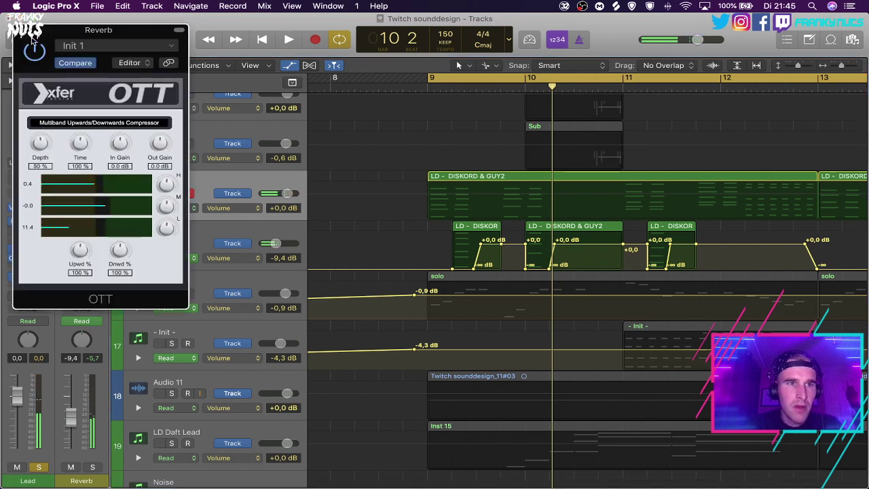
key("v")
key("space")
left_click(82, 240)
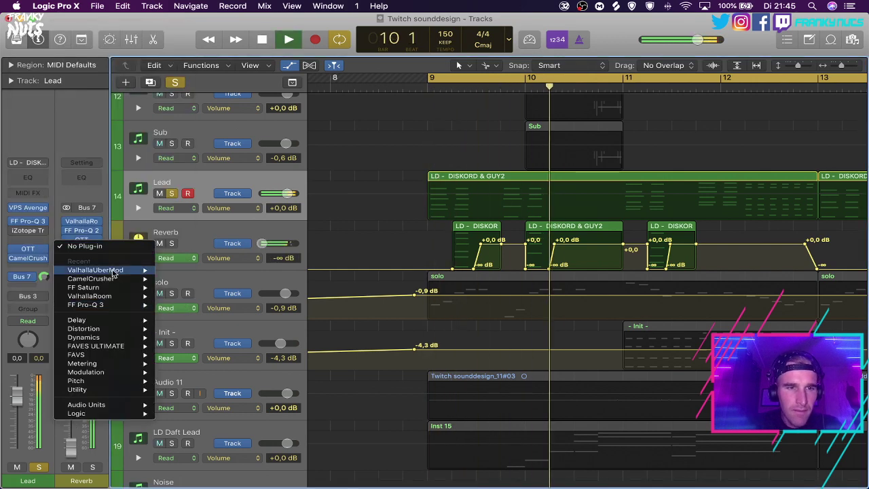
left_click(95, 278)
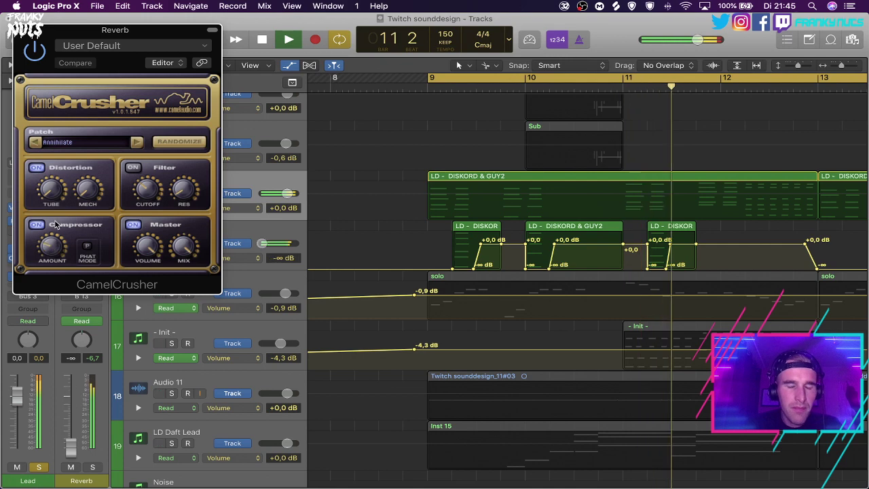
left_click_drag(51, 189, 52, 186)
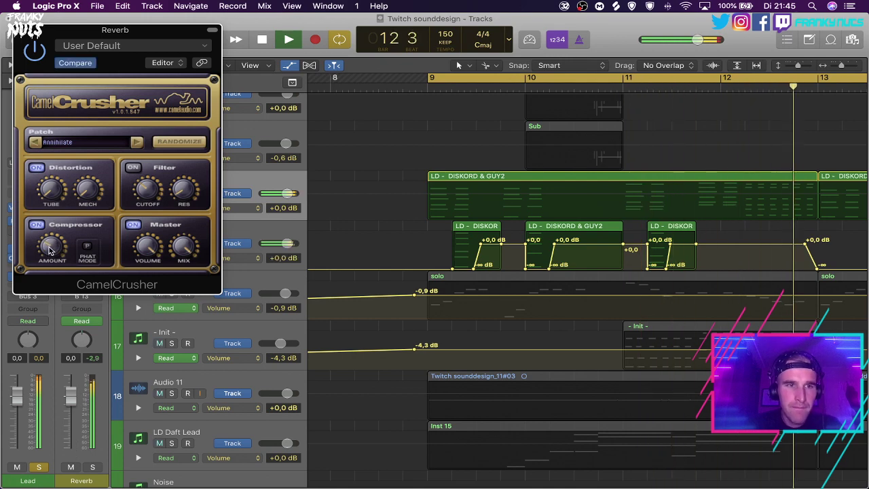
key("v")
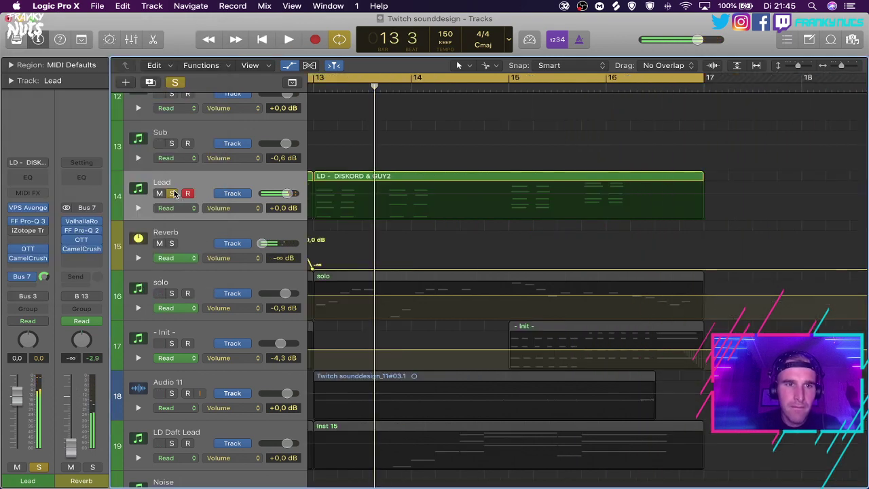
Unsolo the Lead and play the drop in the full mix with the track automation hidden.
left_click(174, 194)
key("space")
key("a")
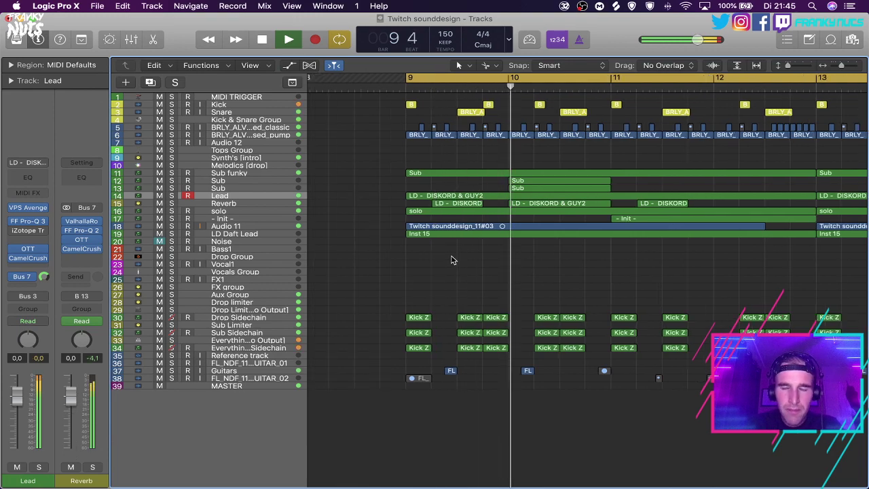
scroll(448, 261, "up", 10)
scroll(448, 261, "down", 9)
scroll(448, 261, "up", 5)
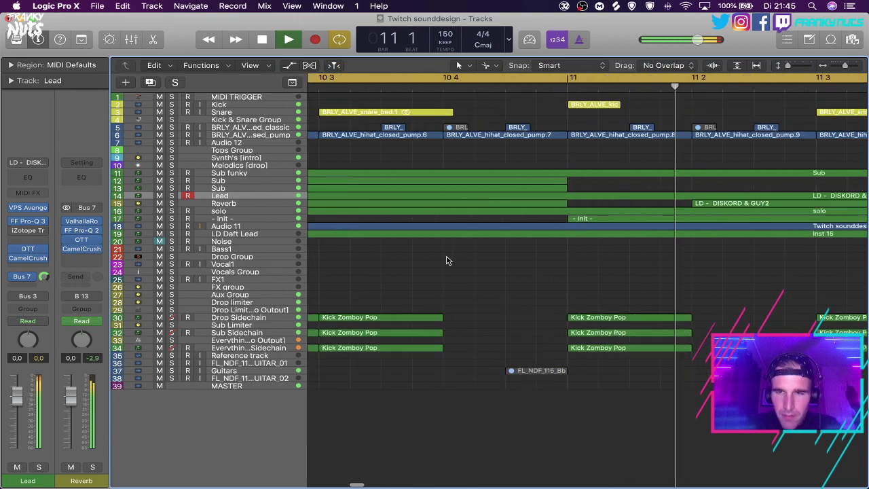
key("z")
key("space")
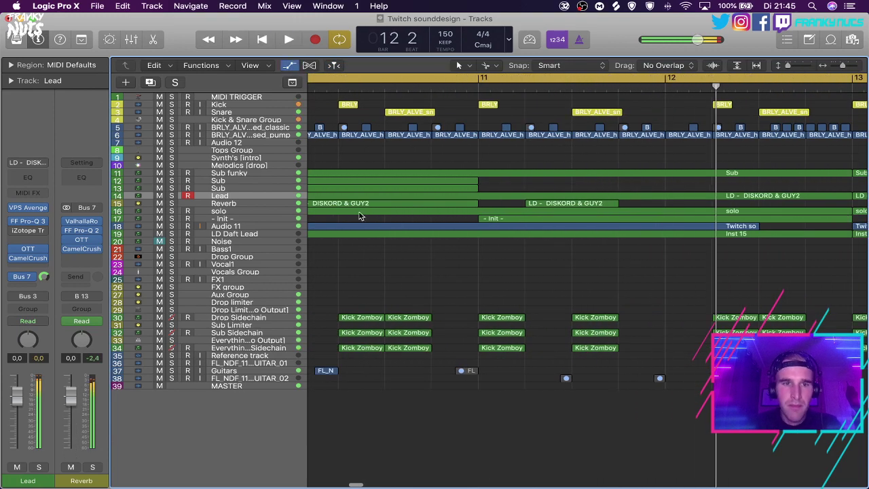
Show the track automation at the Reverb track and turn off cycle playback.
key("a")
left_click(211, 270)
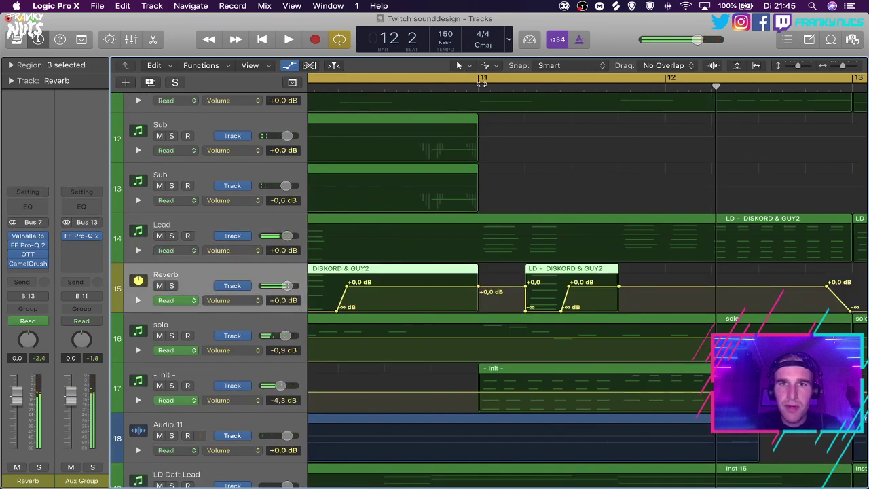
left_click(482, 83)
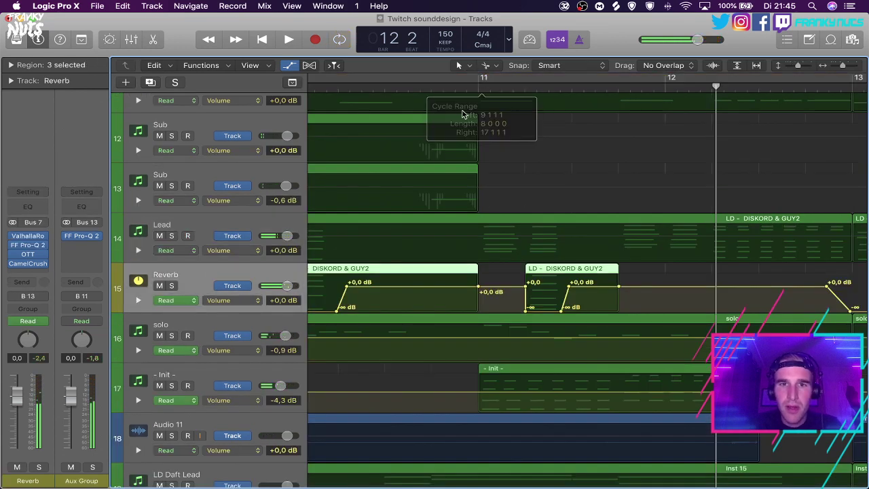
Split the Reverb region at bar 10 beat 4 and pull the volume from there to bar 11 beat 2 down to -∞ dB.
left_click(430, 87)
left_click(435, 279, "super")
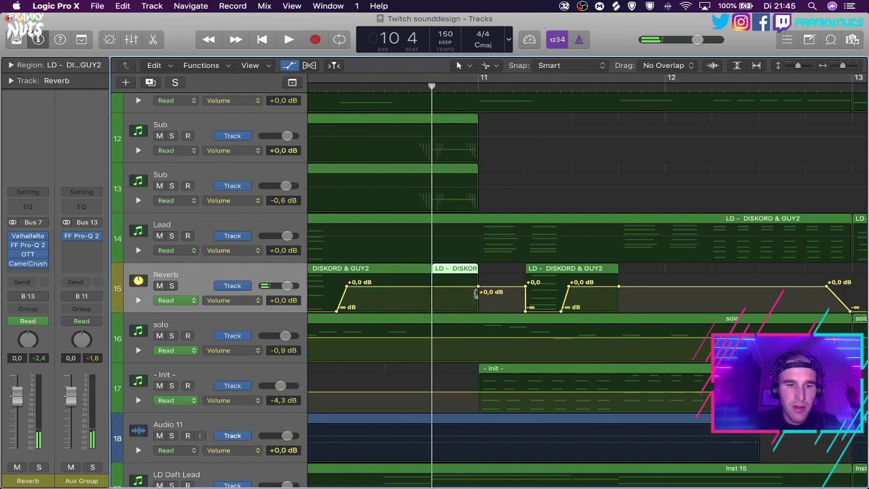
left_click_drag(467, 297, 506, 347)
key("space")
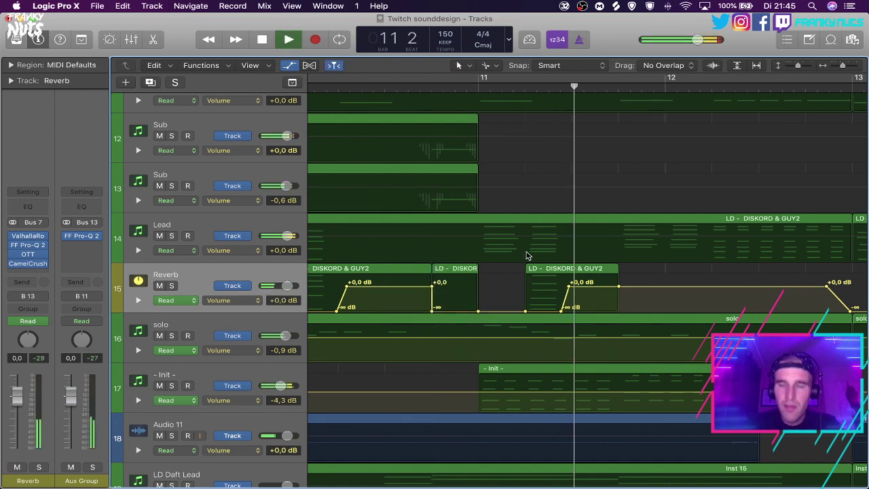
Add Reverb volume points around bar 12 beats 2 and 3, and lower the volume between bar 11 beat 4 and bar 12 beat 2 to -∞ dB.
key("super+Left")
key("super+Left")
key("super+Left")
scroll(528, 255, "right", 1)
key("space")
key("super+Right")
key("super+Right")
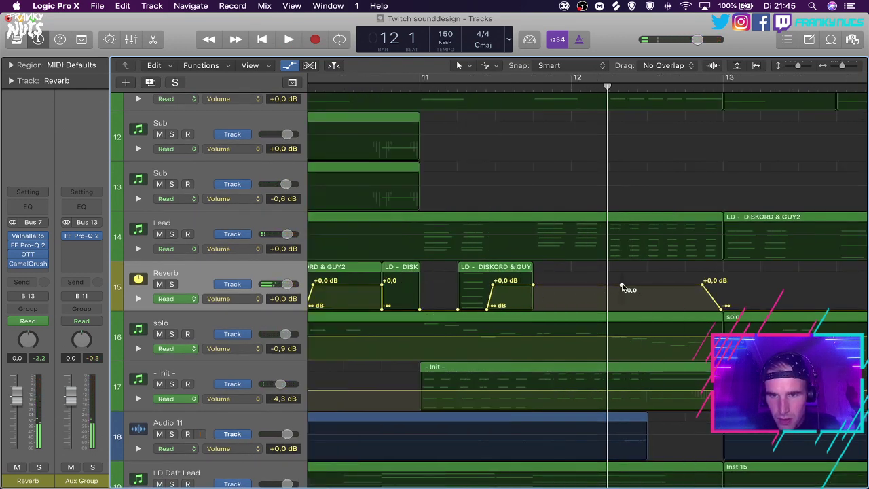
left_click_drag(623, 286, 651, 286)
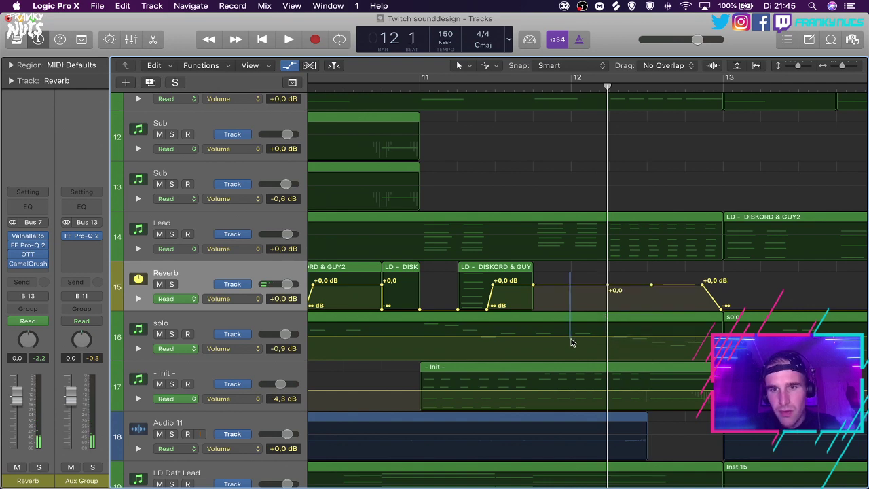
left_click_drag(578, 289, 581, 317)
key("space")
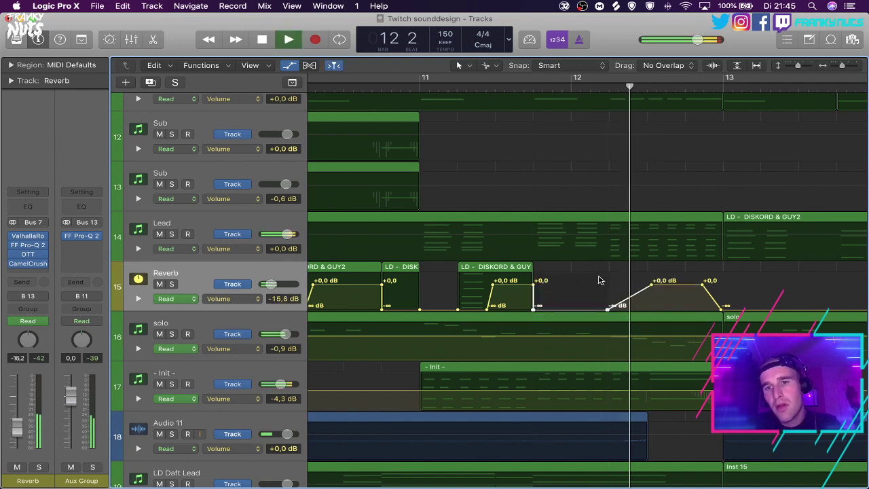
Hide the track automation and listen to the whole drop from bar 8.
key("super+Left")
key("super+Left")
key("super+Left")
key("a")
key("super+Up")
key("super+Up")
key("super+Up")
key("super+Up")
key("space")
left_click(445, 86)
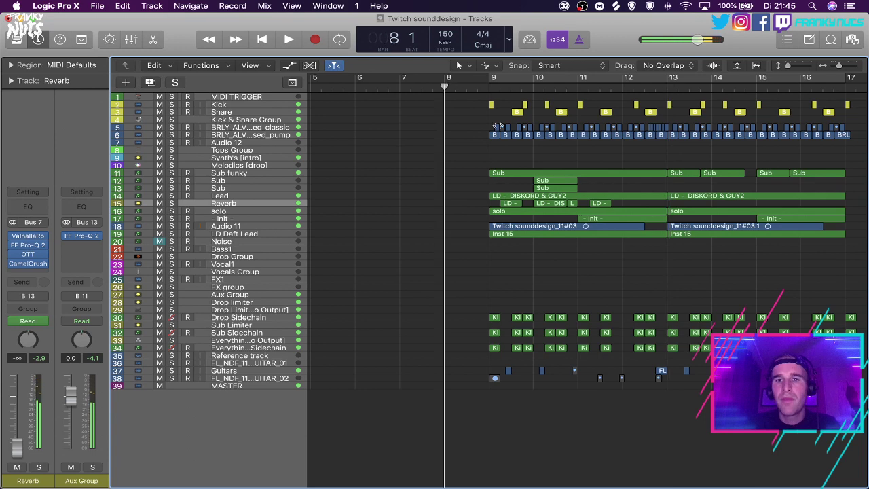
key("space")
scroll(422, 187, "right", 3)
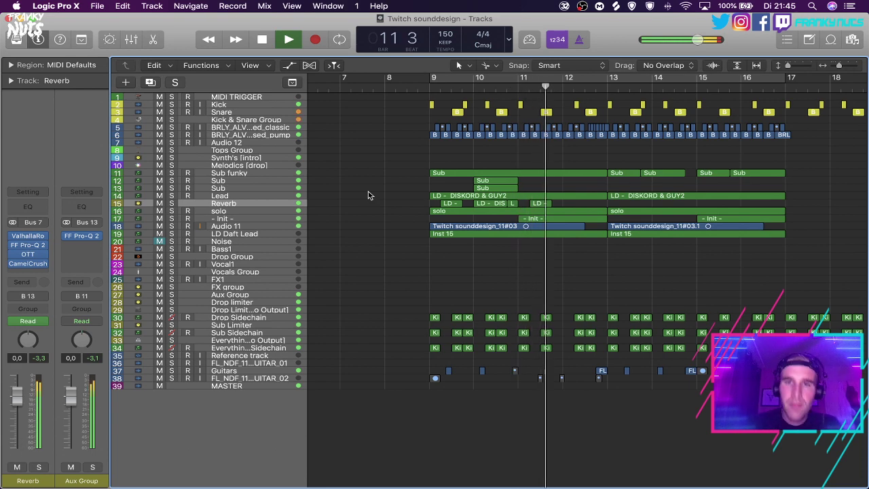
scroll(368, 196, "right", 2)
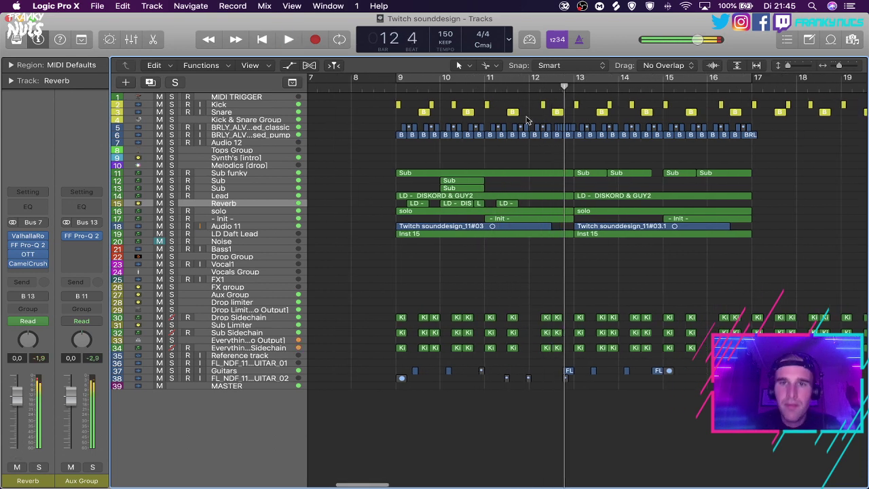
Copy a Kick region to bar 11 beat 4 and duplicate the three sidechain trigger regions from beat 3 to the same beat.
left_click_drag(430, 108, 519, 107)
left_click_drag(513, 318, 514, 353)
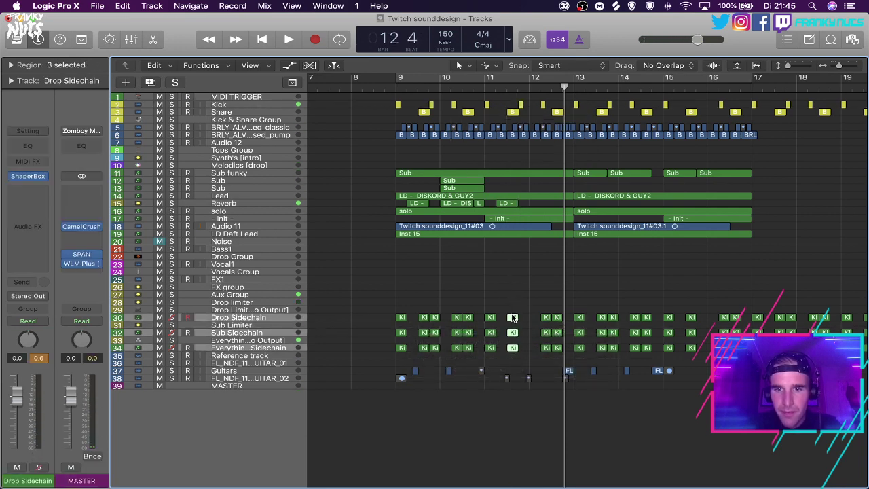
left_click_drag(514, 319, 523, 319)
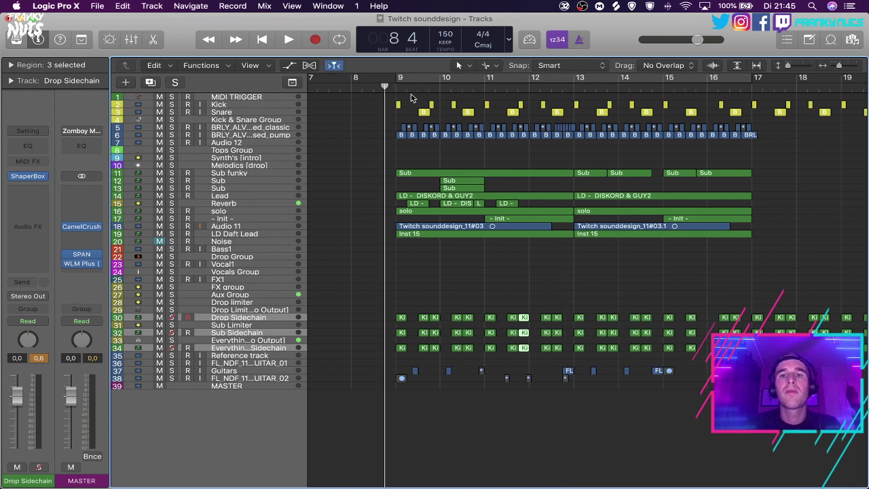
Start playback and set the cycle range to bars 9 to 13.
key("space")
left_click_drag(575, 80, 399, 81)
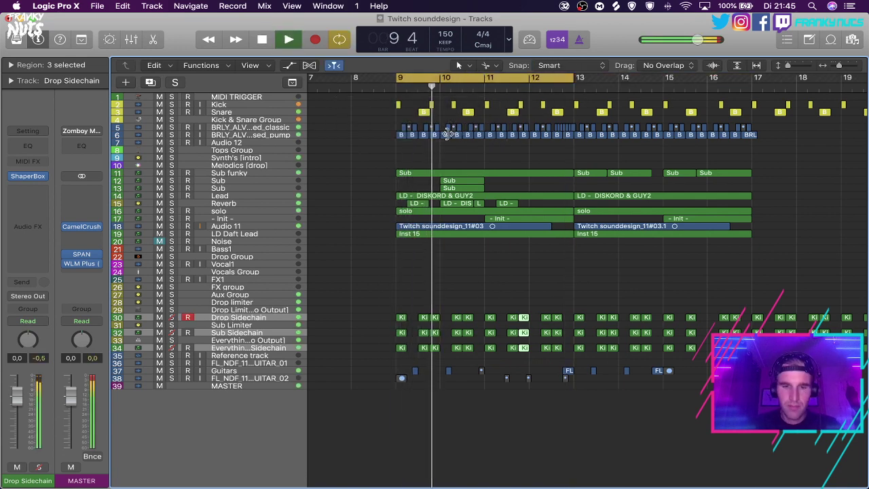
Deselect the sidechain regions, raise the system volume and listen to the cycle over bars 9 to 13.
left_click(489, 146)
key("XF86AudioRaiseVolume")
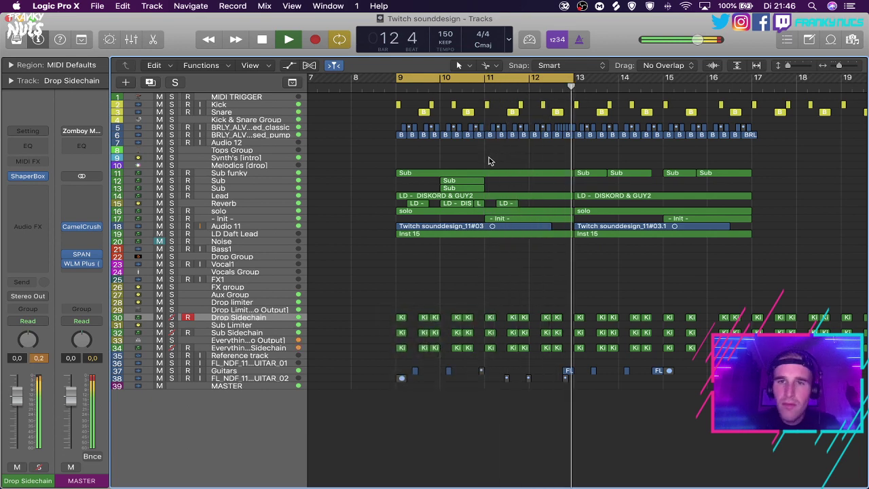
mouse_move(314, 483)
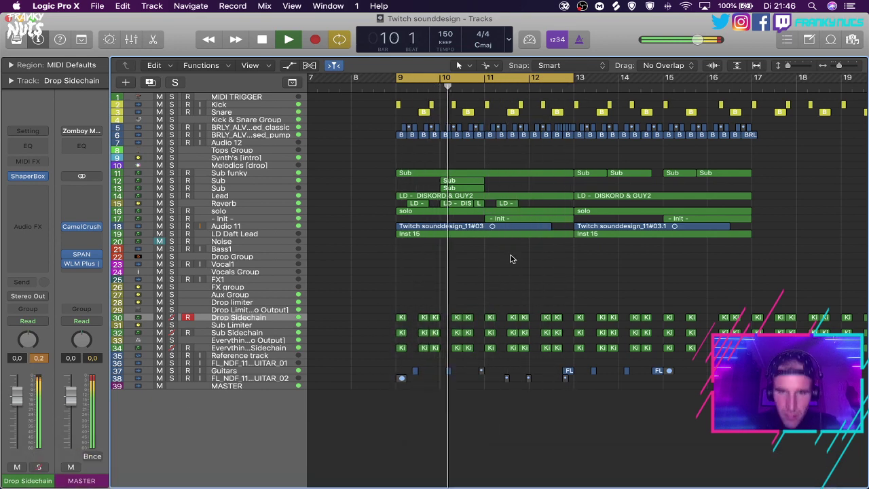
Open the first Lead region's notes and add a higher note on top of the chords from bar 11 to the start of bar 12.
left_click(224, 197)
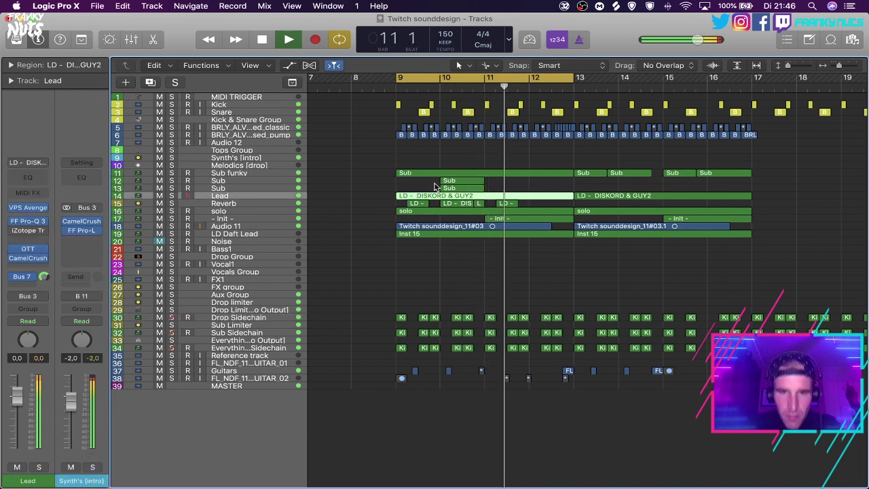
key("space")
double_click(539, 197)
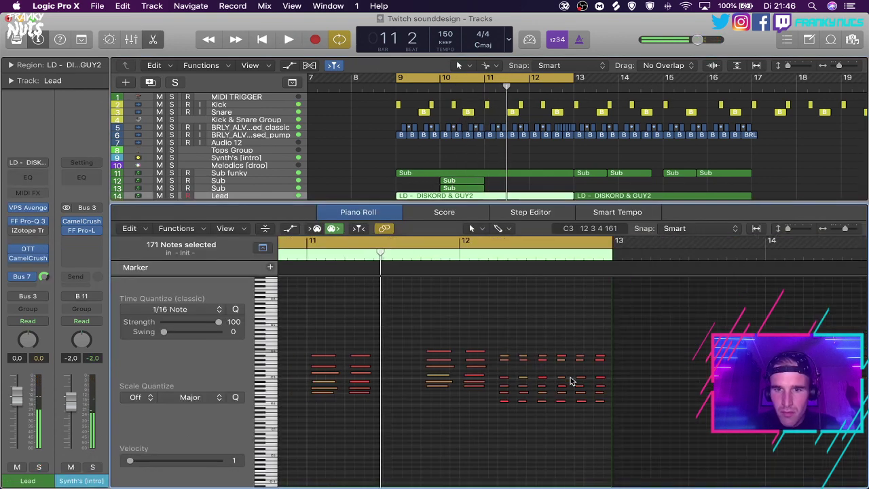
left_click_drag(495, 336, 432, 352)
key("space")
key("space")
left_click_drag(613, 348, 724, 347)
key("space")
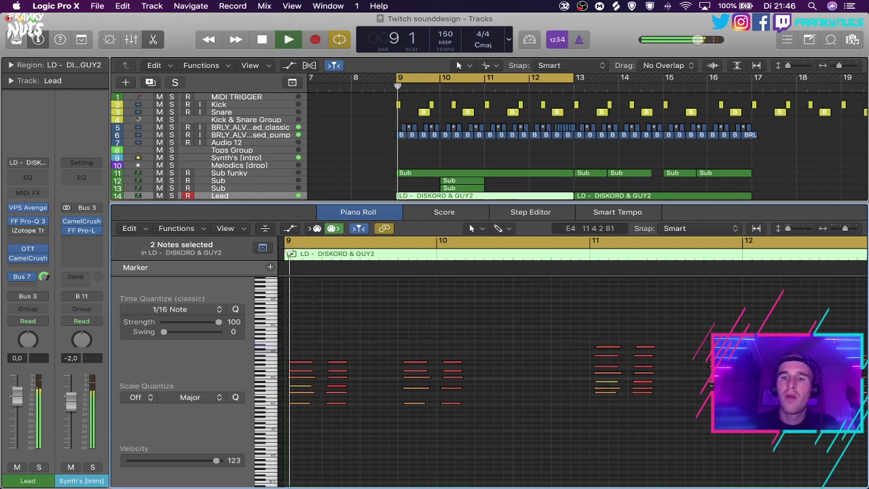
Close the note editor, clear the region selection and listen to the changed Lead chords in the full arrangement.
left_click(638, 312)
key("x")
key("x")
left_click(508, 185)
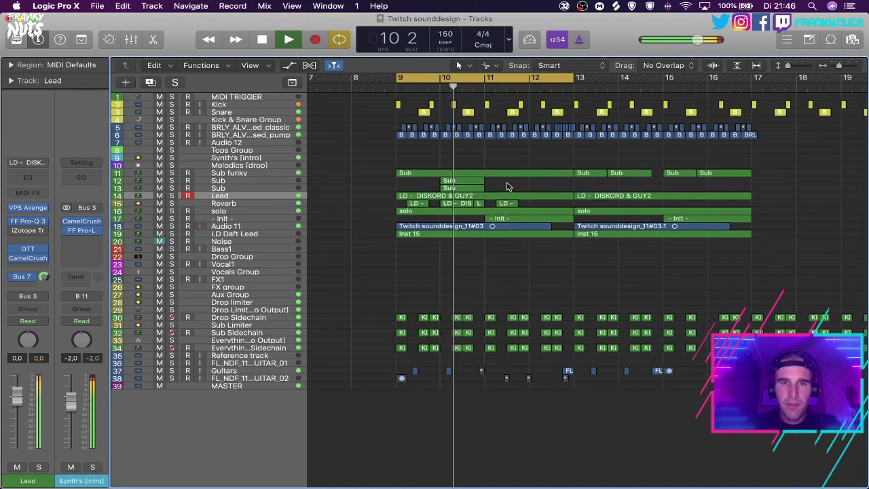
Reopen the first Lead region and transpose the run of short repeated chords in bar 12 up an octave.
left_click(562, 197)
double_click(562, 197)
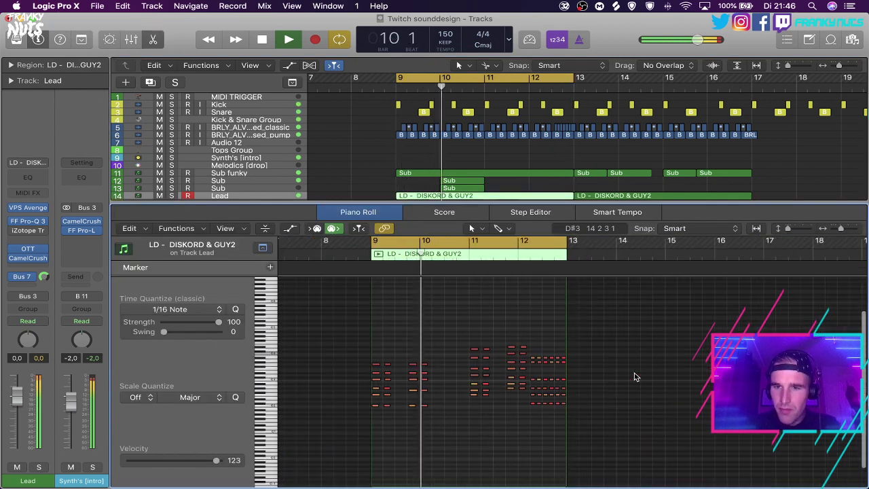
left_click_drag(600, 344, 516, 411)
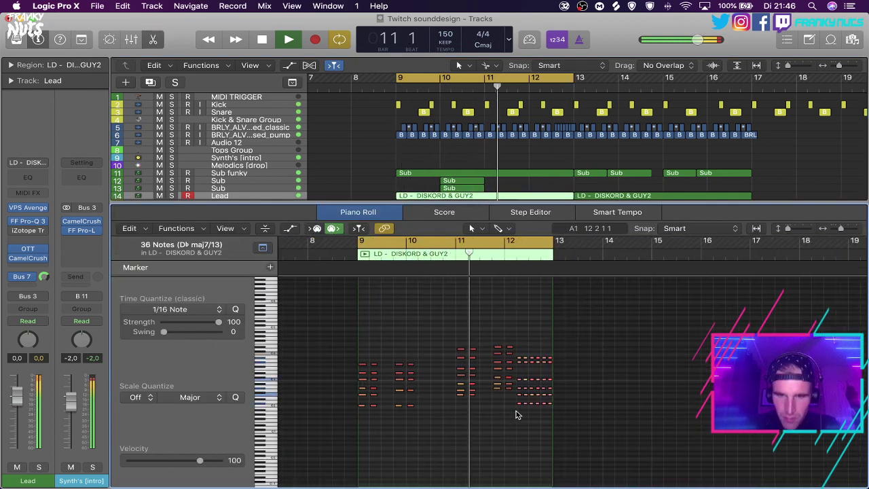
key("alt+shift+Up")
Move the top two notes of the short bar 12 chords below their other notes and return to the full arrangement.
left_click(519, 411)
key("super+Right")
key("super+Right")
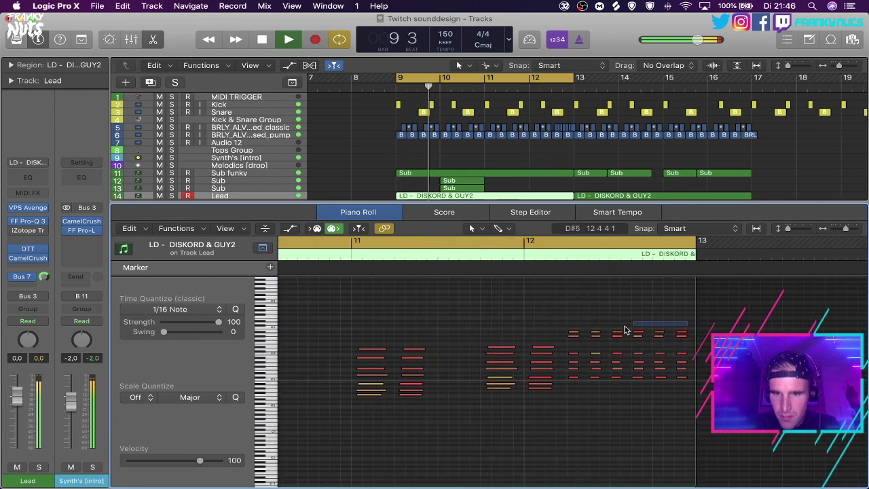
left_click_drag(626, 330, 561, 347)
key("Delete")
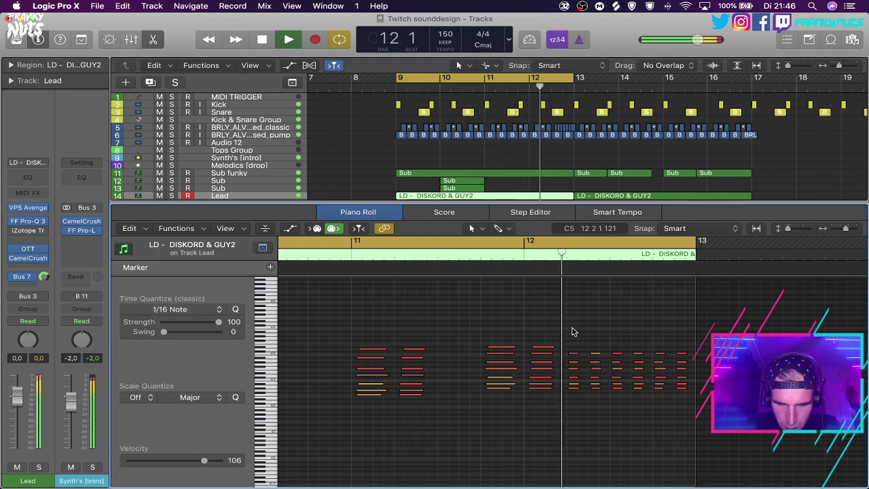
key("x")
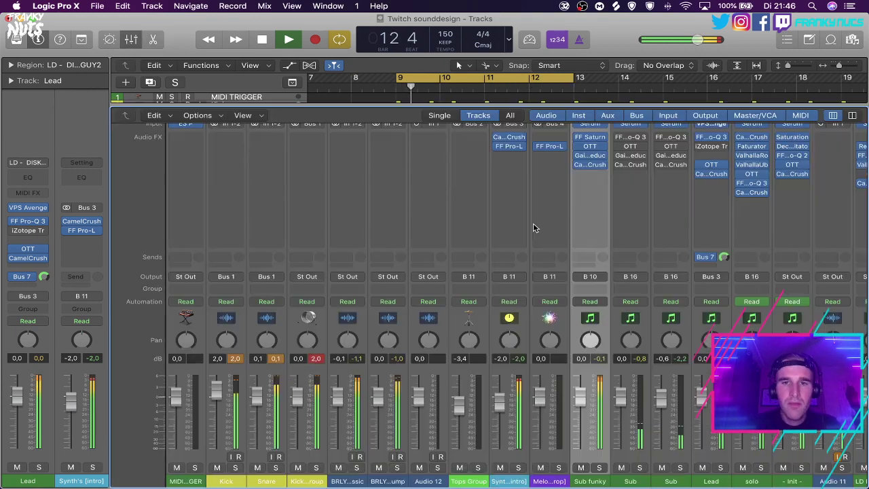
key("x")
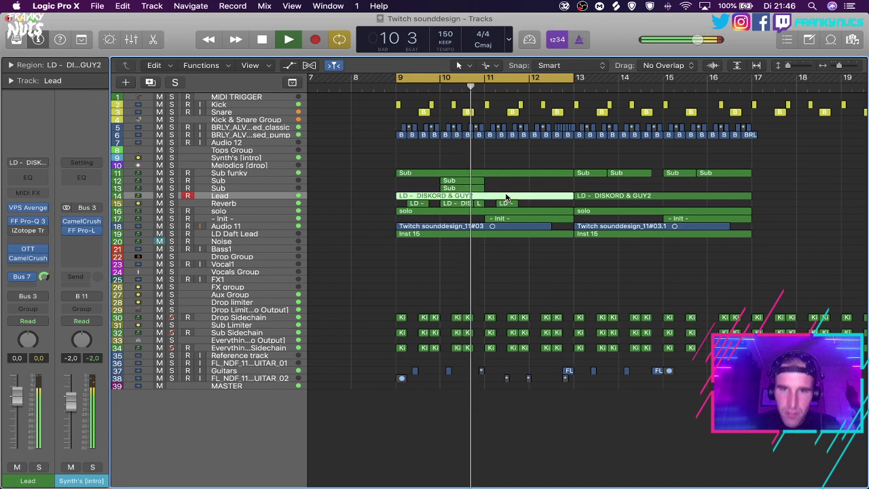
Mute the top notes of the two long Lead chords around the start of bar 12 and play the cycle in the full arrangement.
double_click(506, 196)
key("space")
left_click_drag(562, 337, 504, 352)
key("ctrl+m")
left_click_drag(429, 341, 380, 357)
key("space")
key("x")
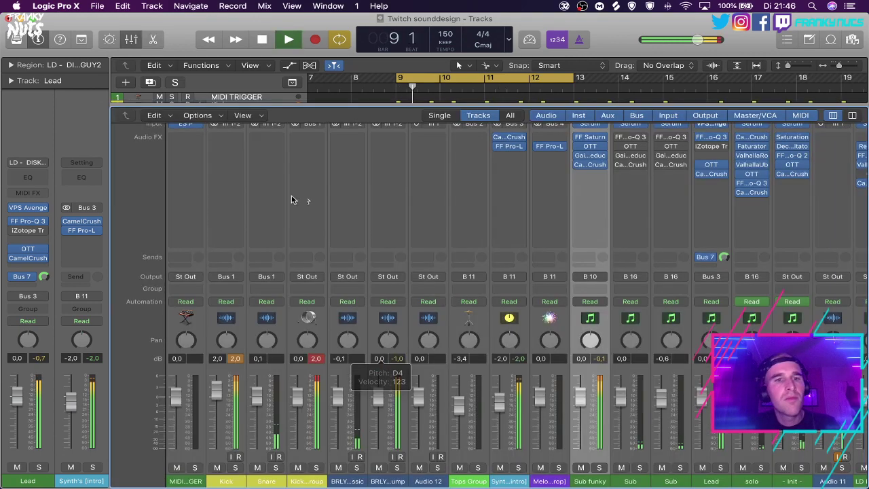
key("x")
left_click(350, 197)
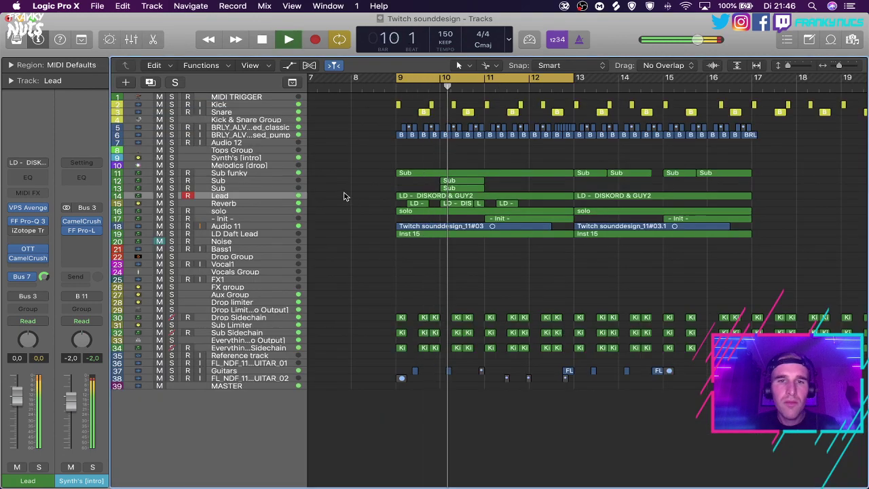
Examine the first Lead region's chords during playback, then stop with the short bar 12 chords in the note editor.
double_click(415, 196)
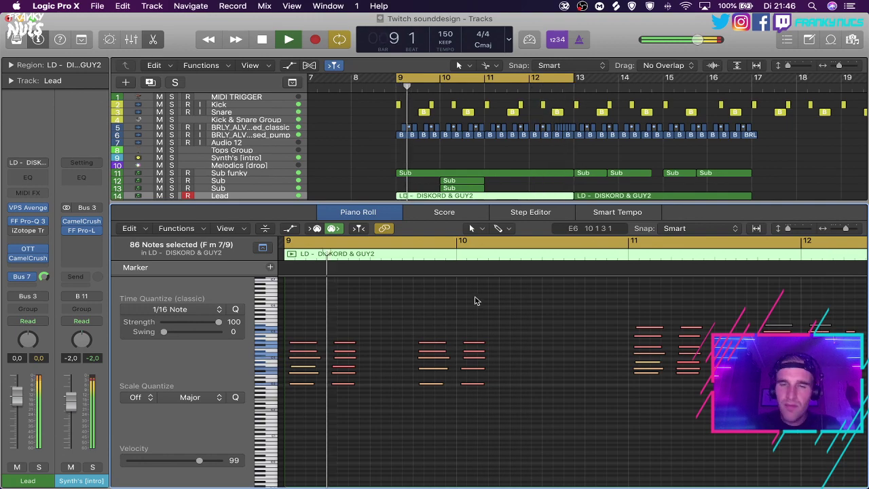
left_click(543, 311)
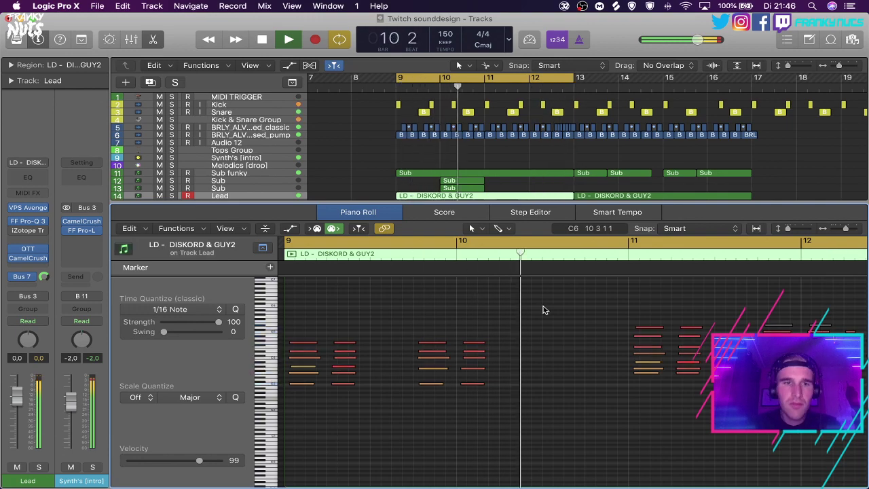
key("x")
key("x")
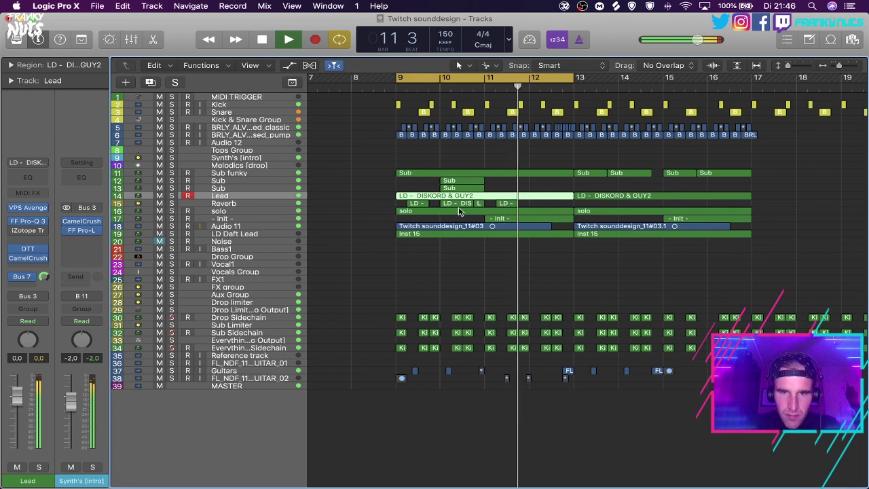
key("p")
key("space")
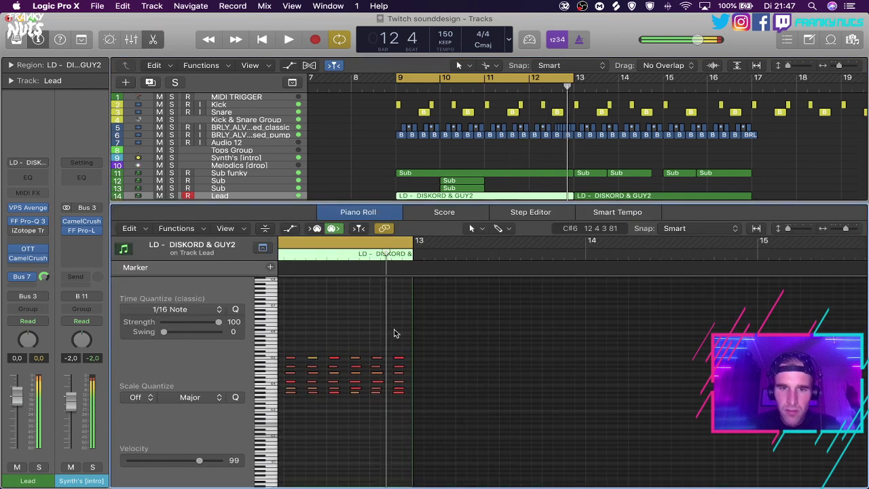
Add a lower note beneath each of the two chords at bar 11 of the Lead region and play the passage.
scroll(394, 333, "left", 5)
left_click_drag(410, 343, 320, 359)
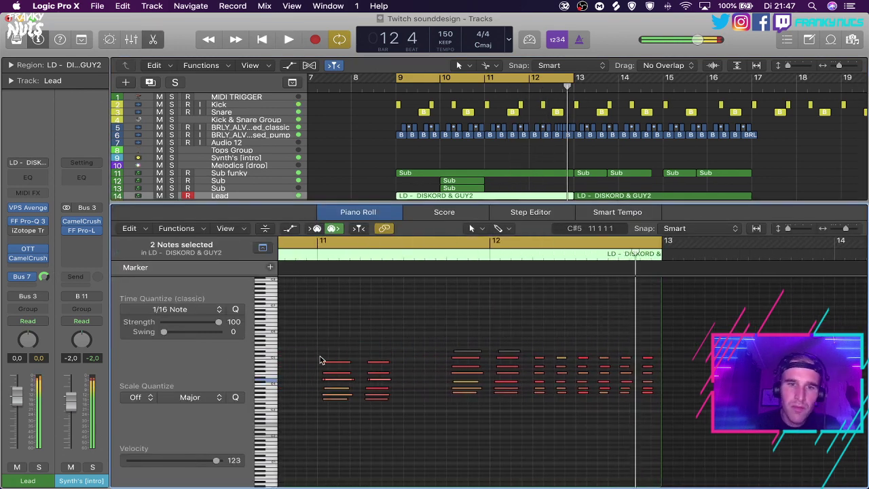
key("space")
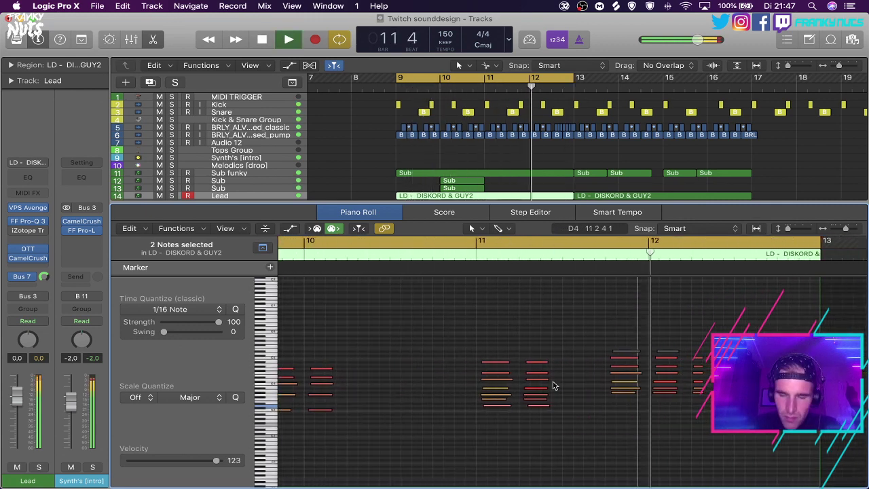
key("space")
Set the cycle range to bars 11 to 13 and close the piano roll to show the full track list.
left_click_drag(479, 239, 822, 239)
key("space")
key("x")
key("x")
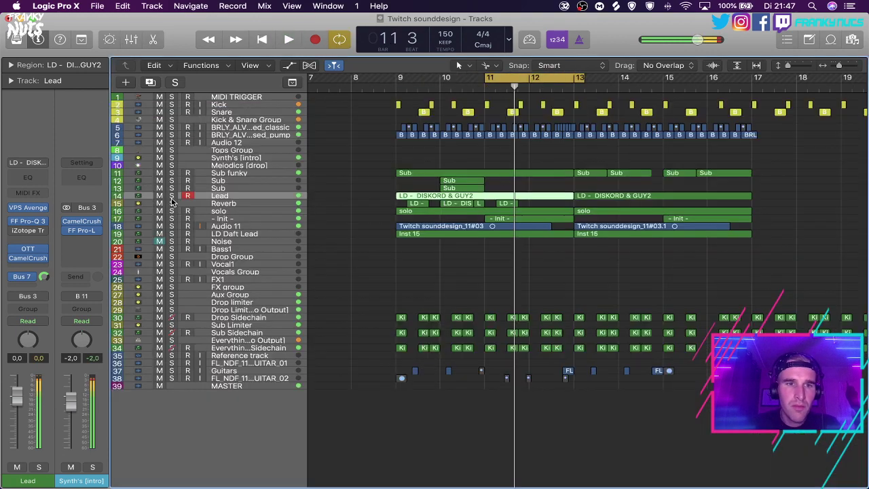
Solo the Lead track and lower oscillator 1's volume in its Avenger synth to about 47%.
left_click(409, 157)
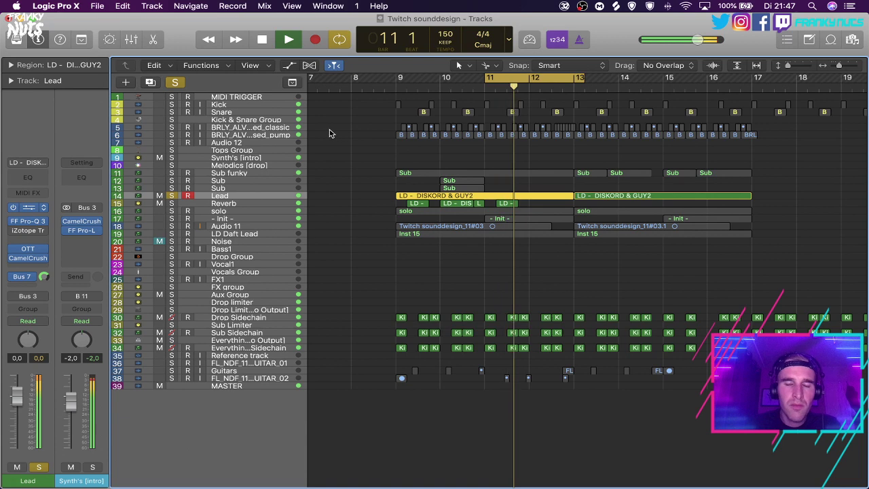
key("v")
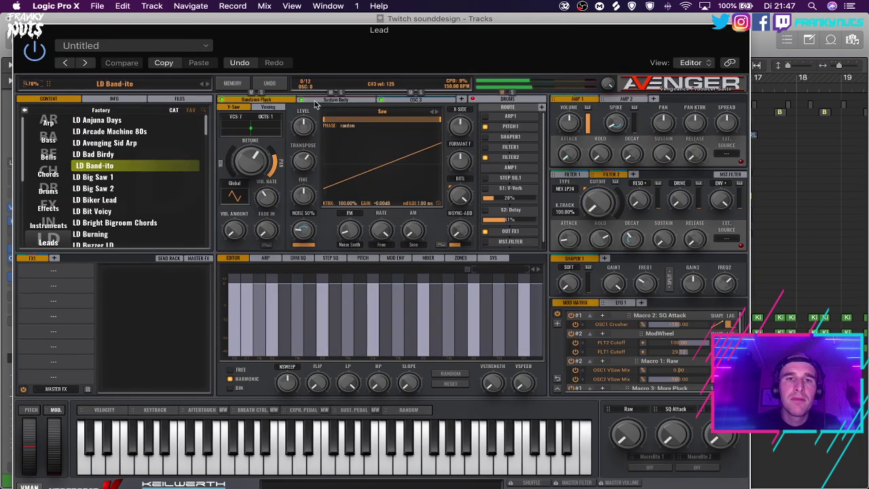
left_click(252, 93)
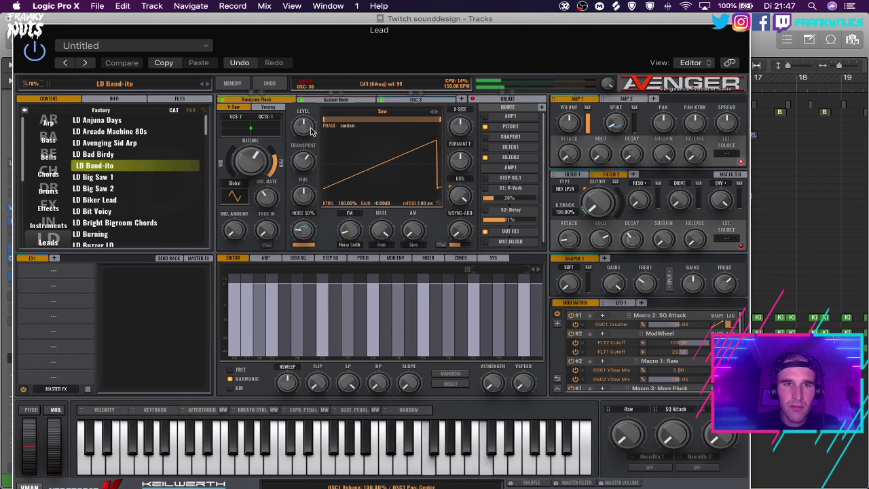
left_click_drag(303, 126, 305, 137)
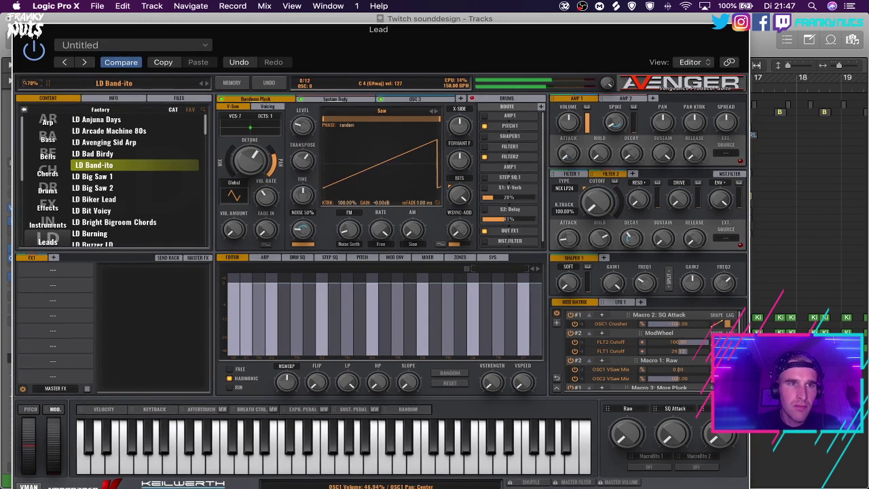
Close the synth window, unsolo the Lead track and set the cycle range to bars 9 to 13.
key("super+w")
left_click(174, 196)
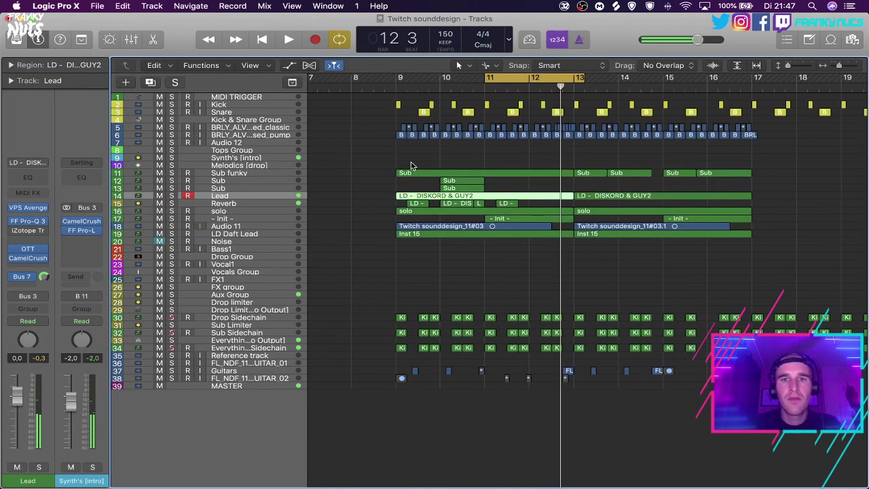
key("space")
left_click(498, 157)
key("space")
left_click_drag(399, 77, 572, 80)
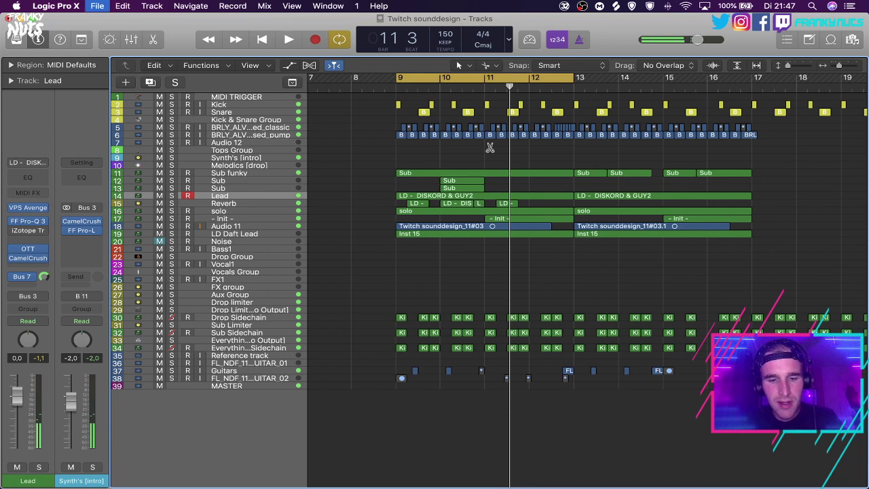
Set the I/O buffer size to 1024 samples in the audio device preferences.
left_click(56, 5)
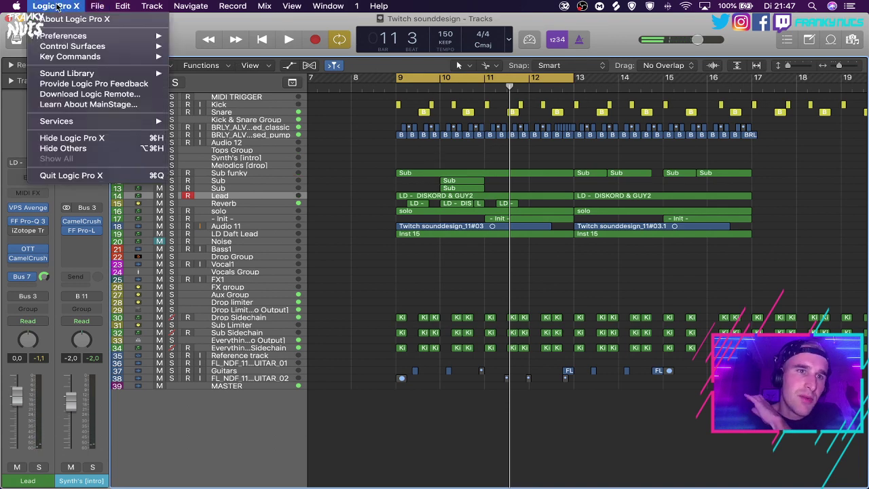
mouse_move(75, 35)
left_click(199, 47)
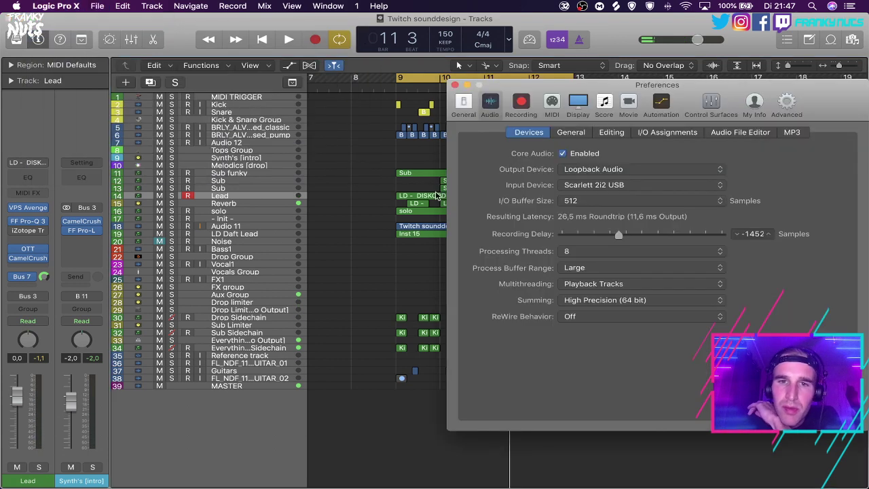
left_click(582, 196)
left_click(579, 211)
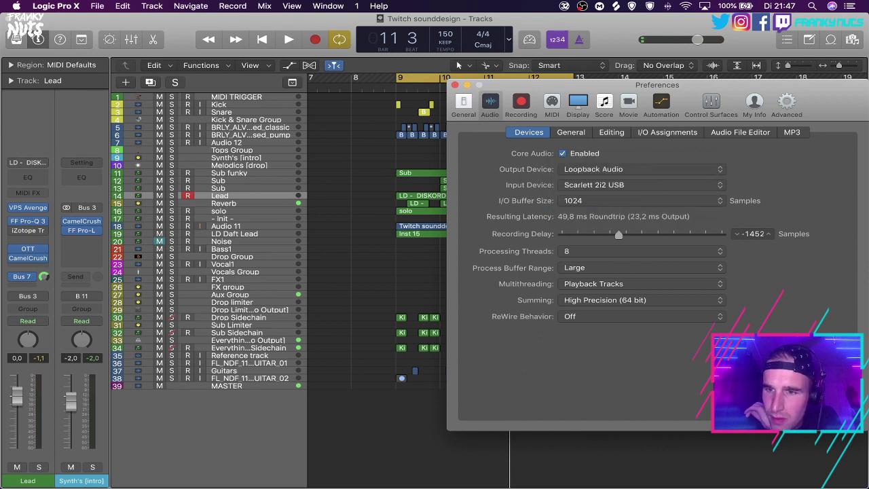
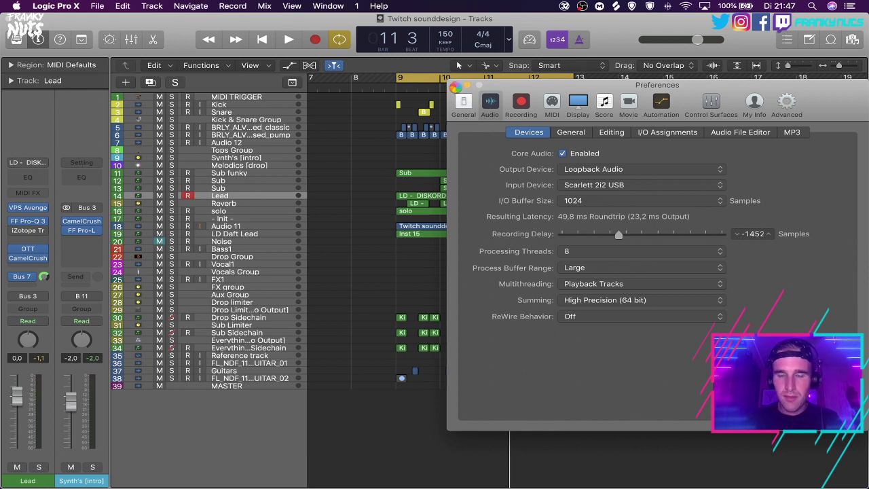
Switch to Chrome and open the channel page twitch.tv/frankynuts.
mouse_move(294, 485)
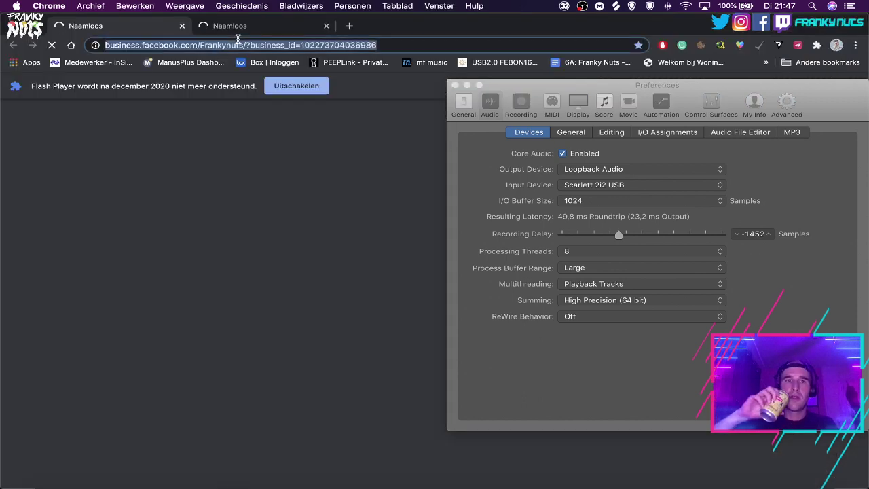
type("twitch.tv")
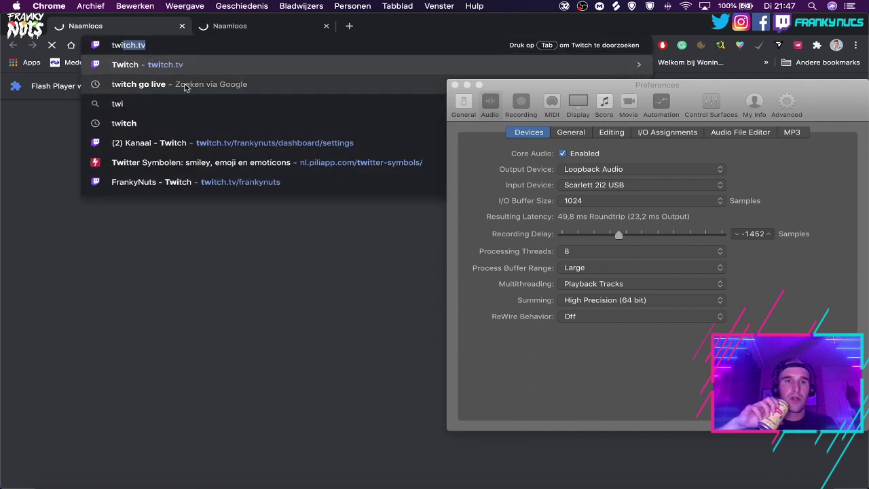
left_click(222, 177)
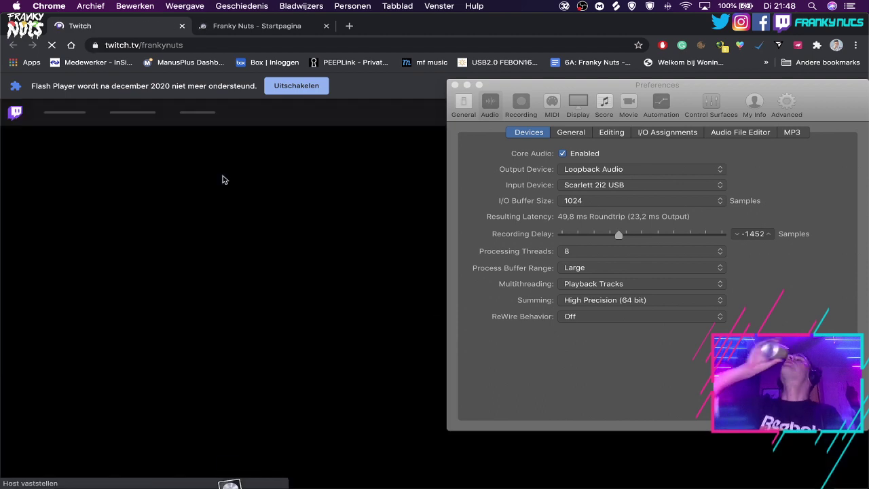
Switch to OBS and move the Preferences window upward, clear of the audio mixer.
mouse_move(266, 484)
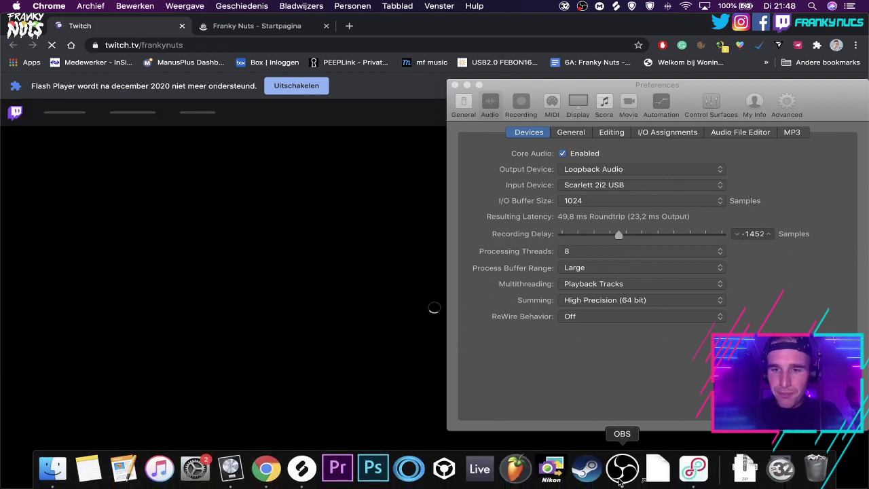
left_click(619, 479)
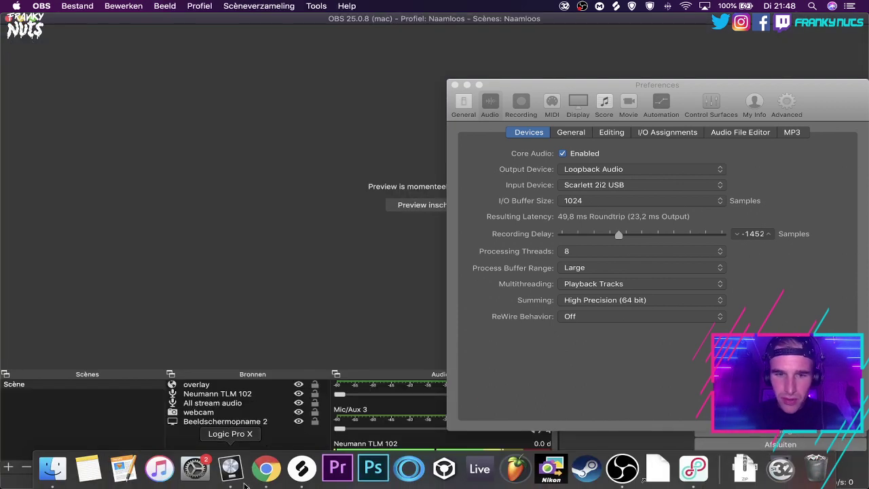
left_click_drag(628, 112, 623, 4)
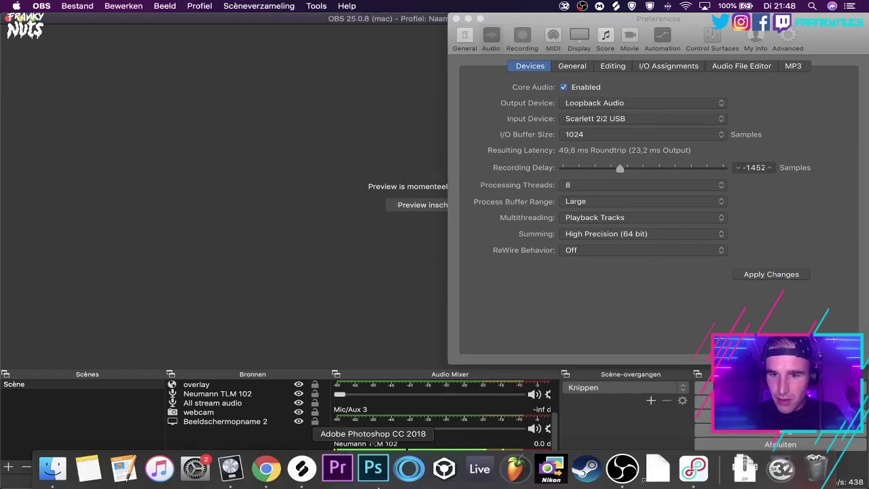
mouse_move(230, 485)
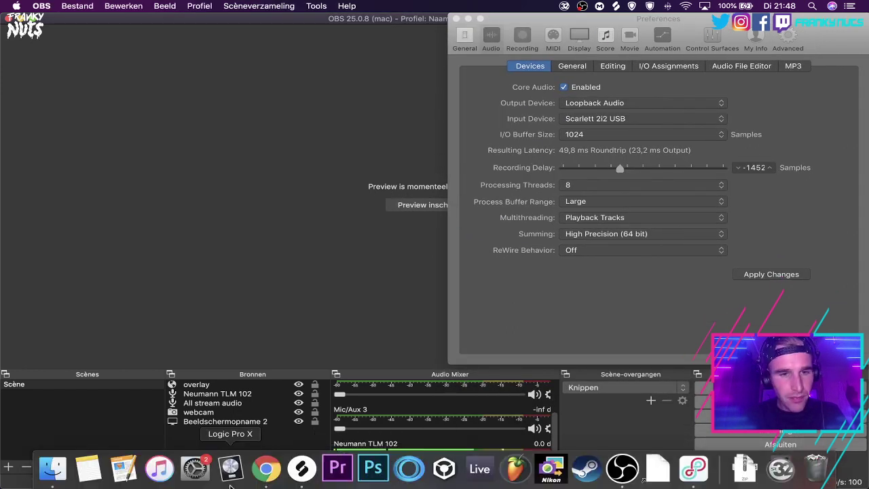
Return to Chrome, move the Preferences window off the Twitch page and dismiss the September deals and profile picture notices.
left_click(267, 469)
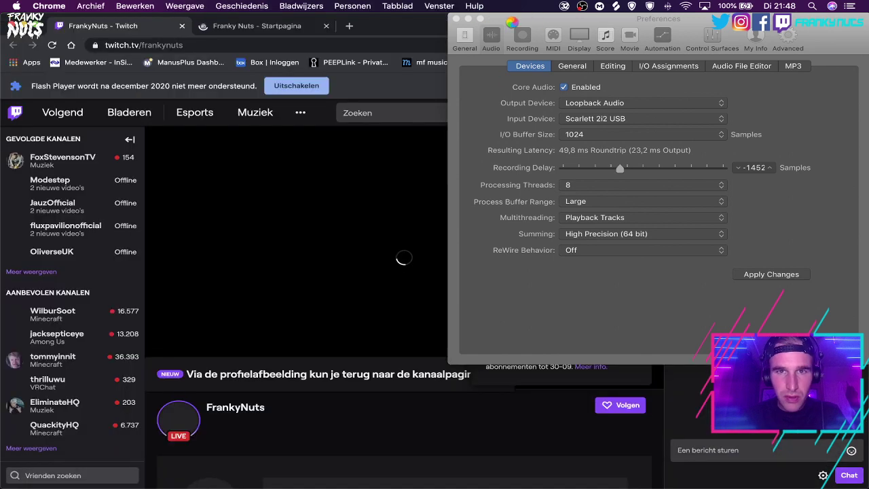
left_click_drag(516, 26, 806, 419)
left_click(642, 340)
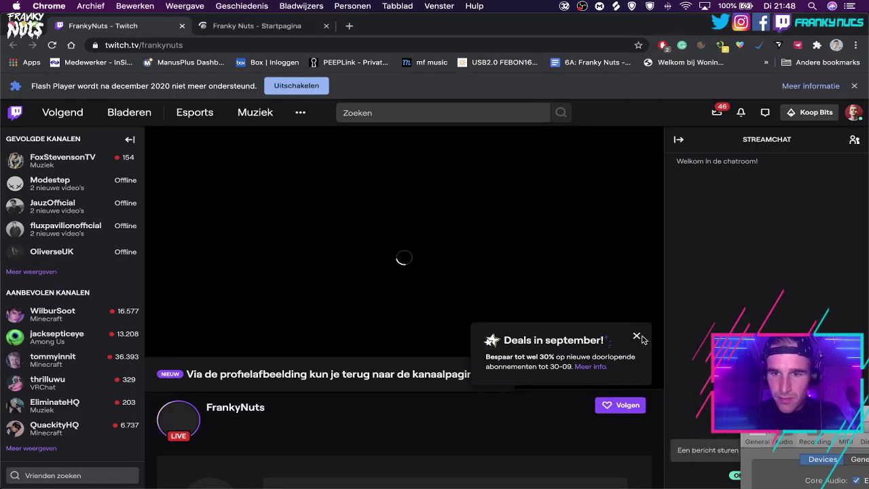
left_click(637, 338)
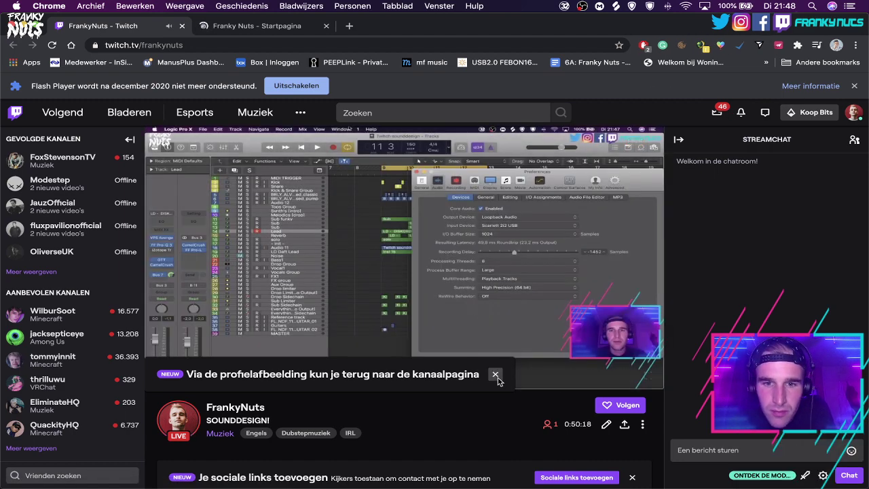
left_click(495, 374)
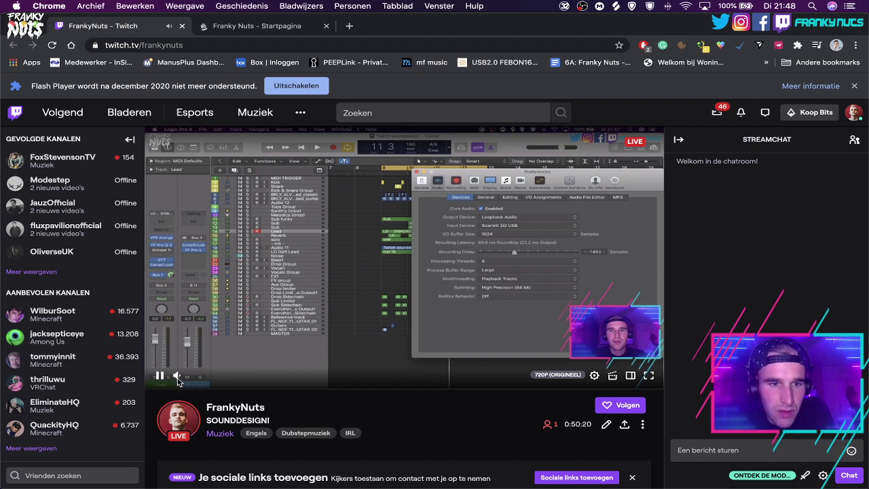
Check the muted live stream and the channel information below it, and close the Twitch page.
mouse_move(176, 381)
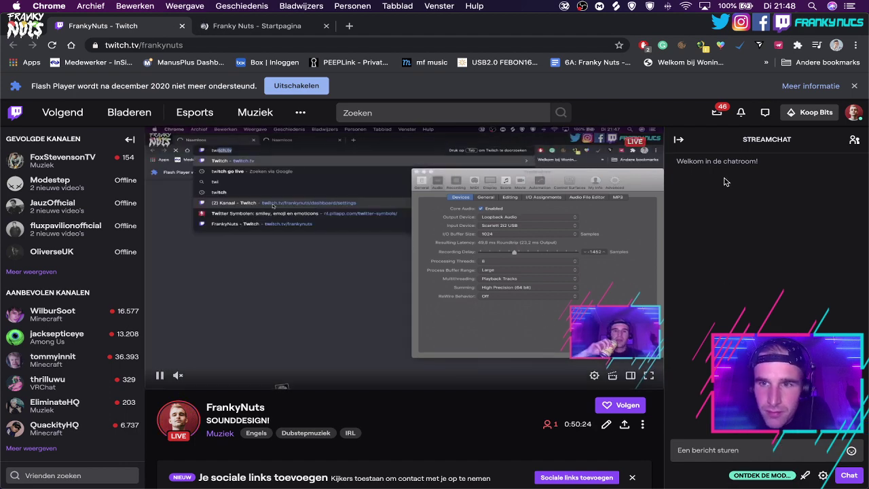
scroll(514, 346, "down", 3)
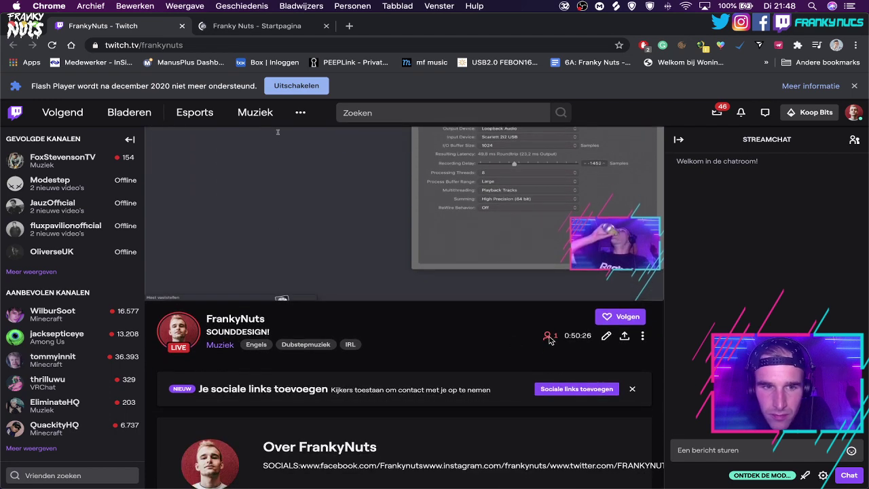
scroll(550, 339, "down", 3)
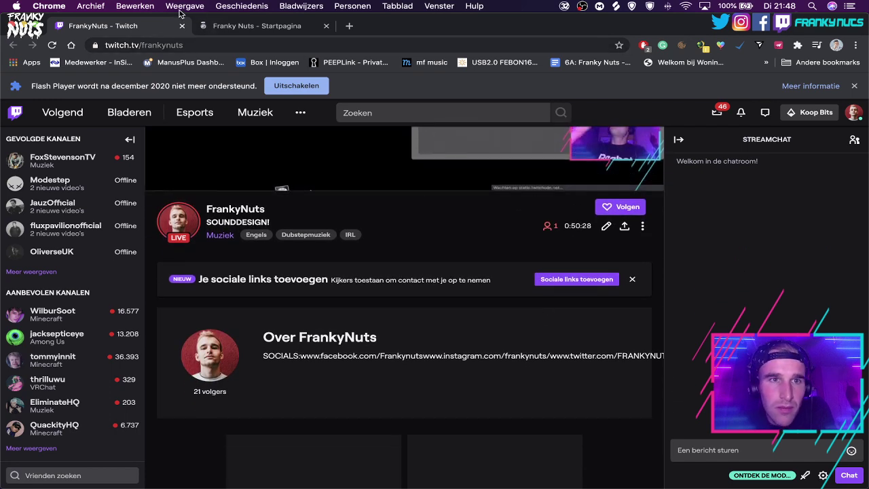
left_click(182, 26)
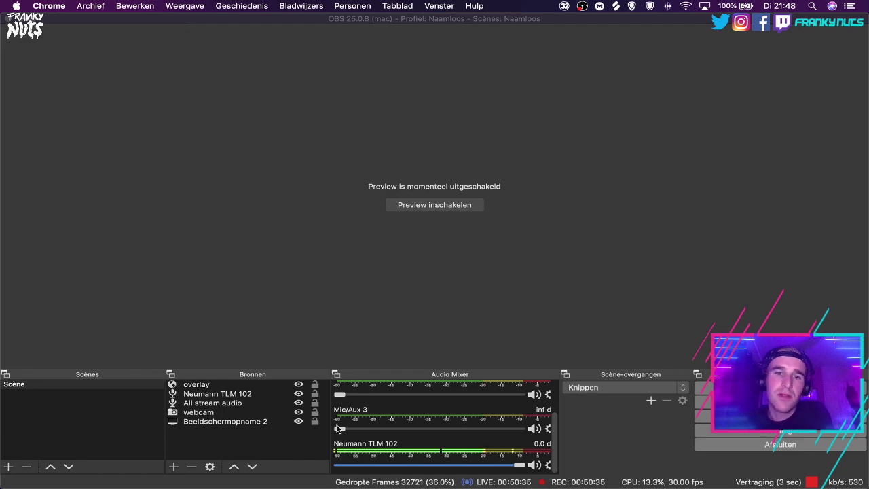
Switch back to the Logic Pro X project.
left_click(194, 466)
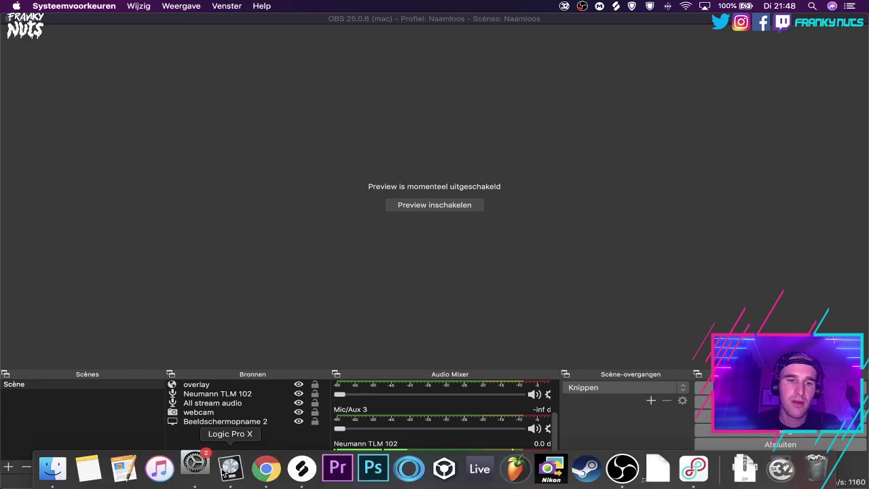
right_click(195, 466)
left_click(220, 432)
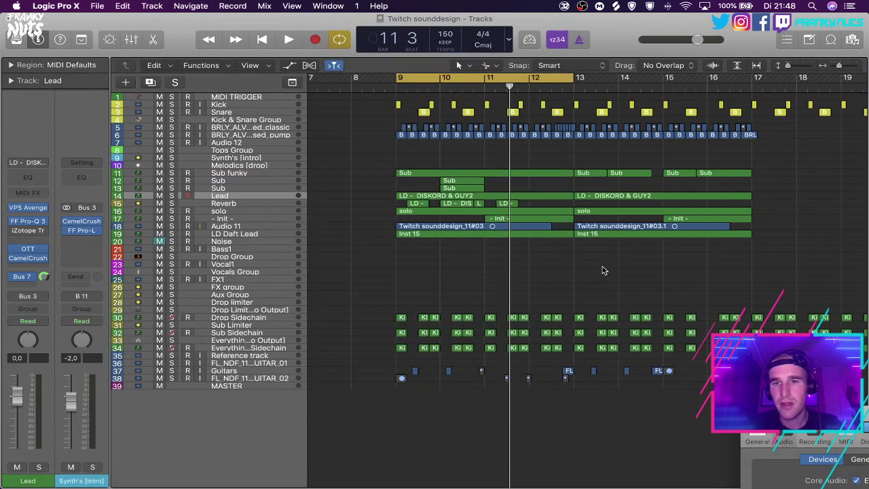
Turn off cycle mode and play the arrangement from bar 8 with all tracks audible.
scroll(602, 266, "left", 5)
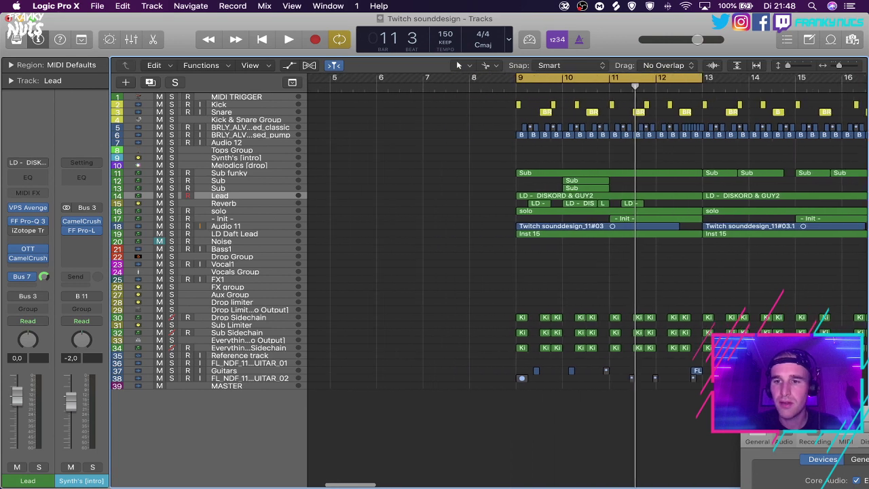
left_click(474, 85)
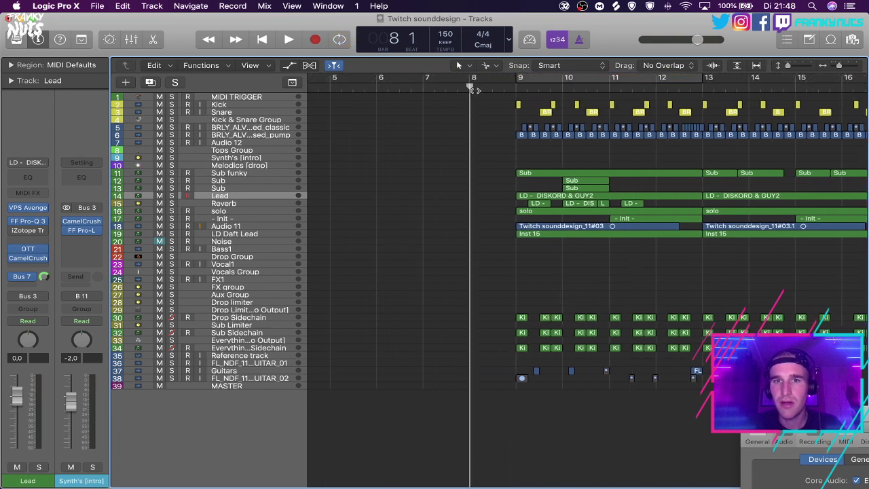
key("space")
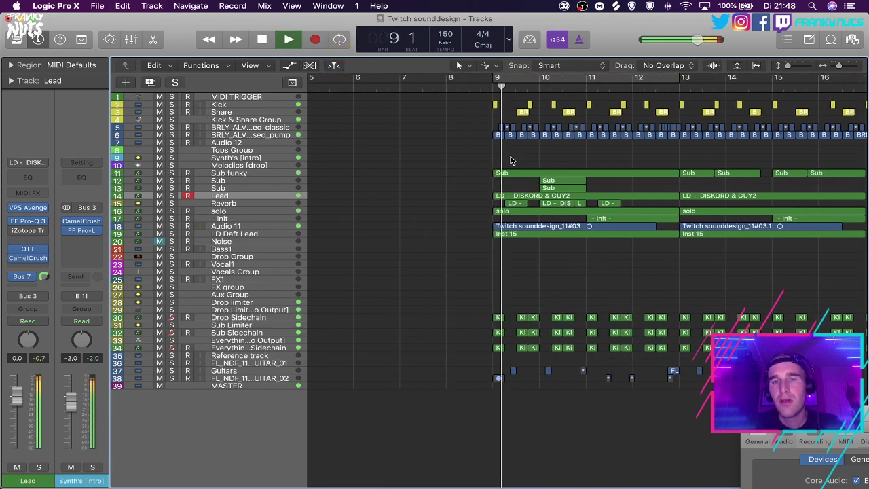
scroll(577, 162, "right", 2)
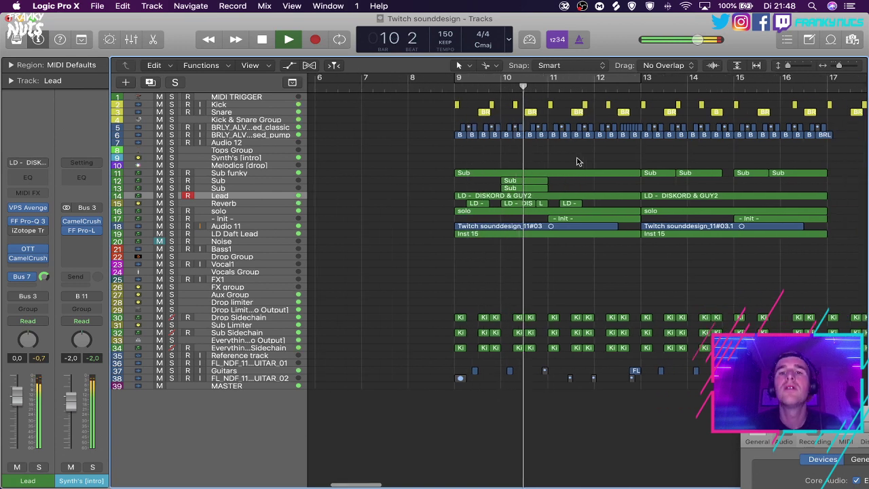
key("super+Right")
key("super+Right")
key("super+Right")
scroll(577, 162, "down", 6)
key("space")
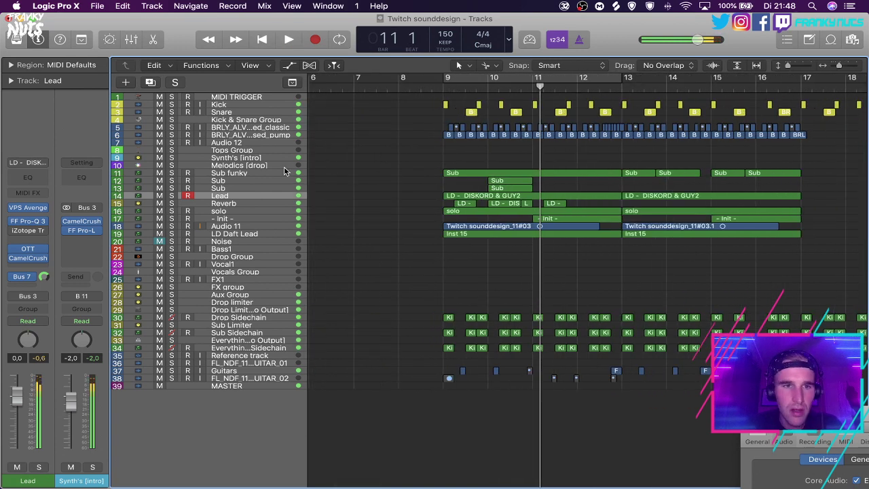
Audition the Audio 11 track in solo with the bar 9 to 13 cycle on, clear its solo and mute it.
left_click(247, 186)
left_click(239, 224)
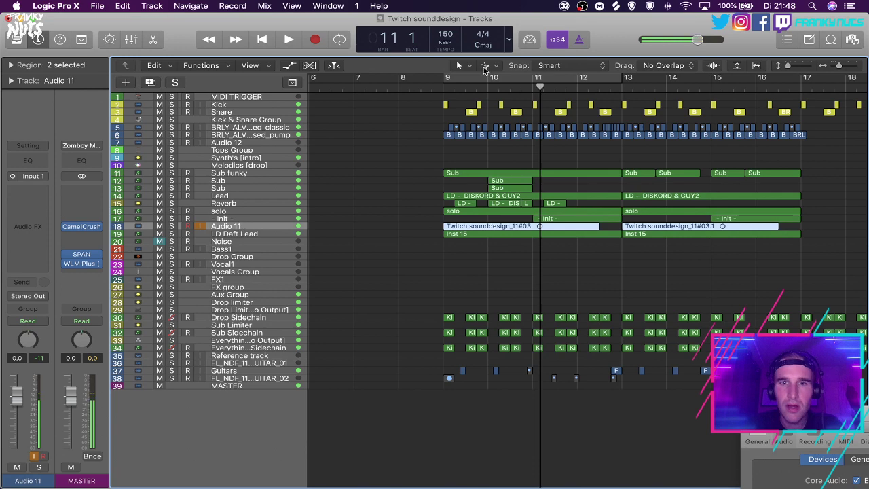
key("space")
left_click(171, 227)
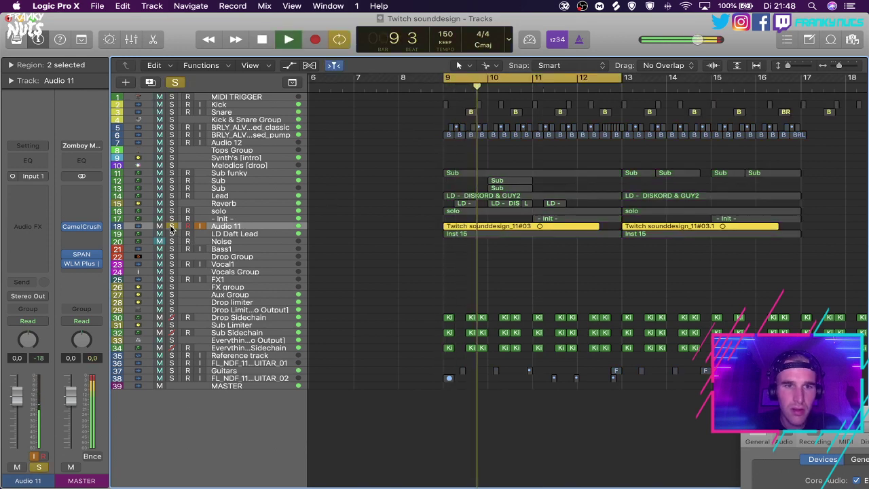
left_click(171, 227)
key("space")
left_click(159, 226)
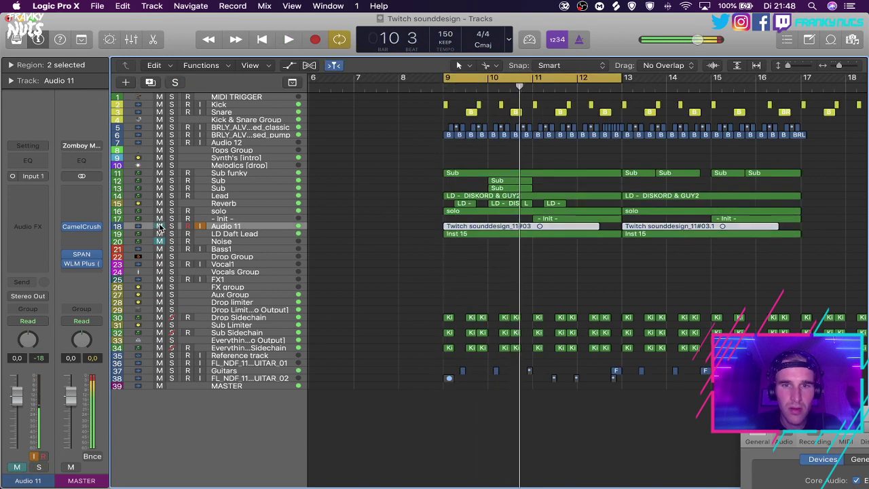
Show track automation, solo the LD Daft Lead track and play the cycle range to hear it alone.
key("a")
key("space")
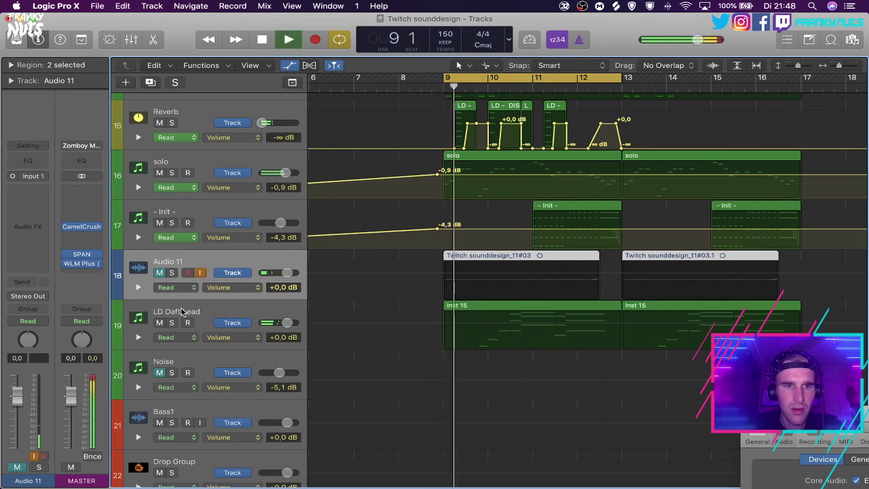
left_click(204, 316)
left_click(172, 322)
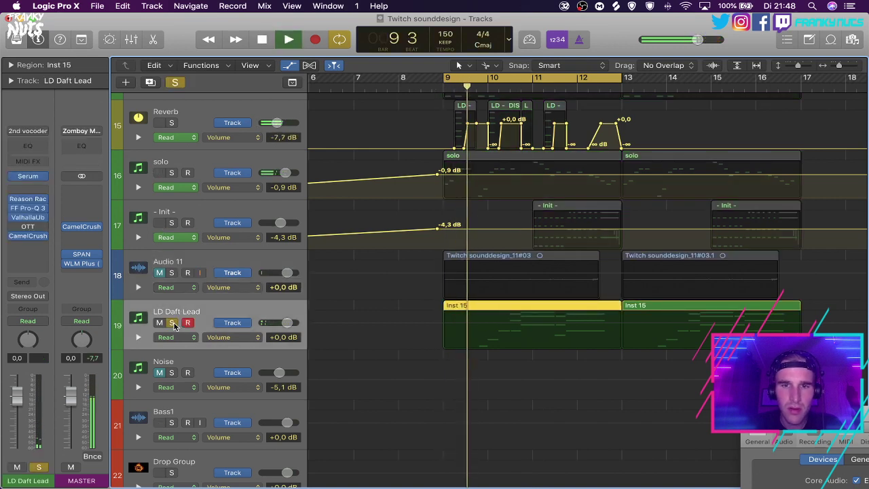
scroll(175, 323, "down", 3)
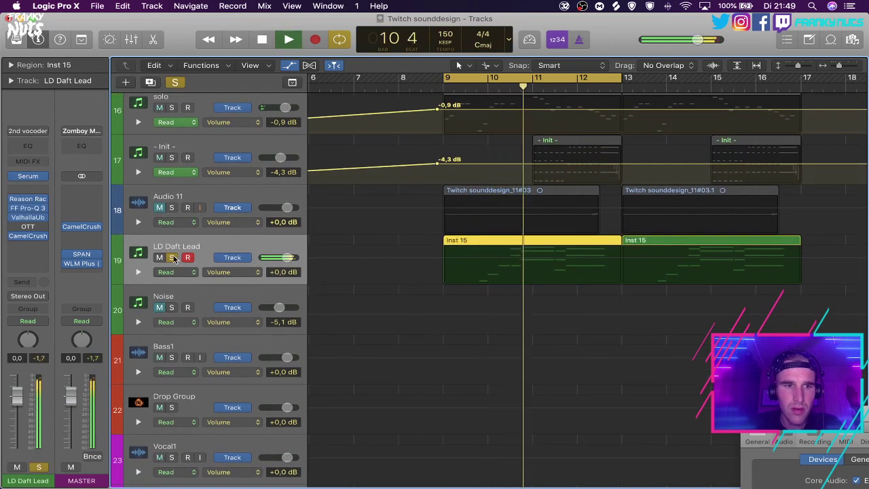
scroll(174, 258, "up", 10)
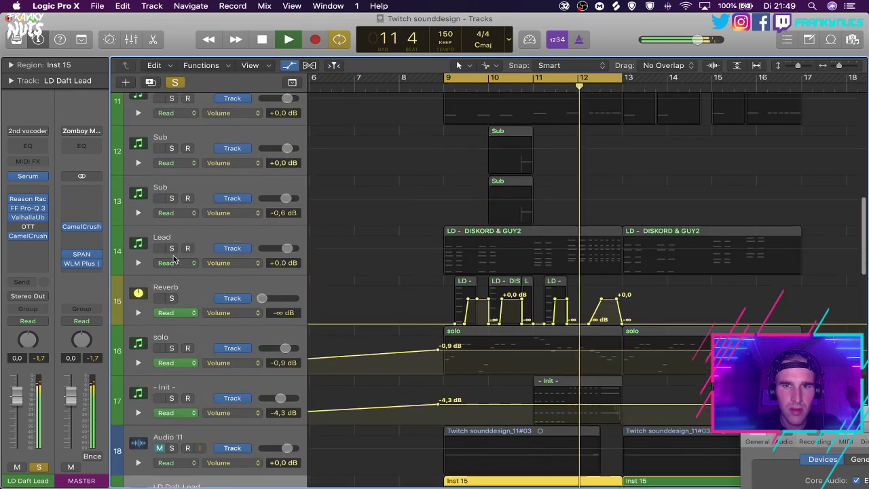
scroll(174, 258, "down", 5)
key("space")
scroll(166, 279, "down", 5)
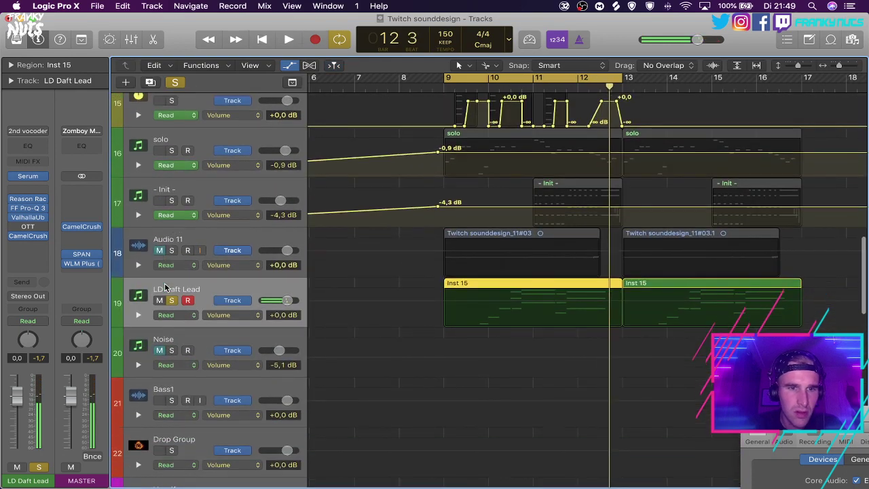
scroll(156, 286, "down", 2)
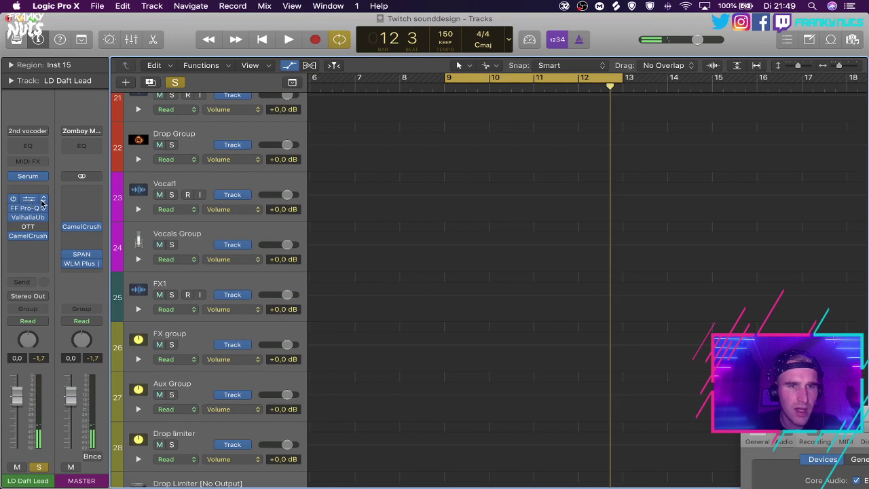
Open the Reason Rack plugin on LD Daft Lead, check its side chain sources, keep None and close the plugin.
left_click(41, 200)
left_click(465, 45)
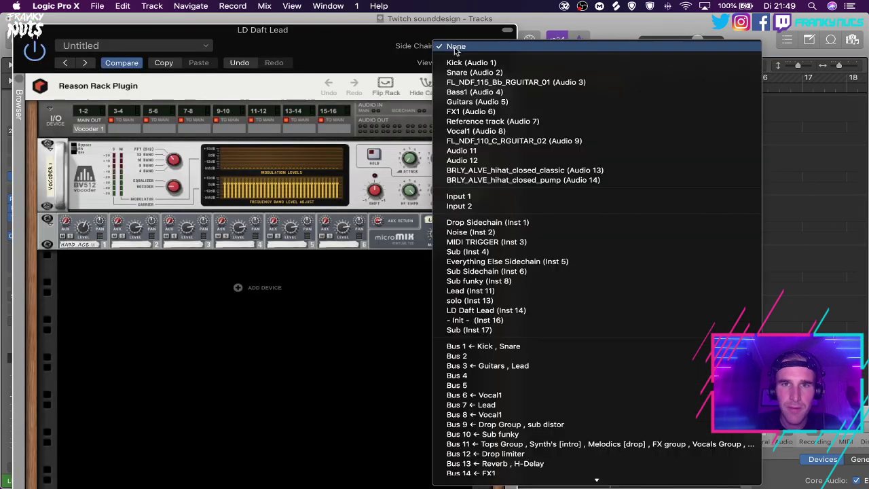
left_click(449, 45)
left_click(18, 29)
Look through the full track list and arrangement, from MIDI TRIGGER down to the lower group tracks and back to LD Daft Lead.
scroll(434, 259, "up", 10)
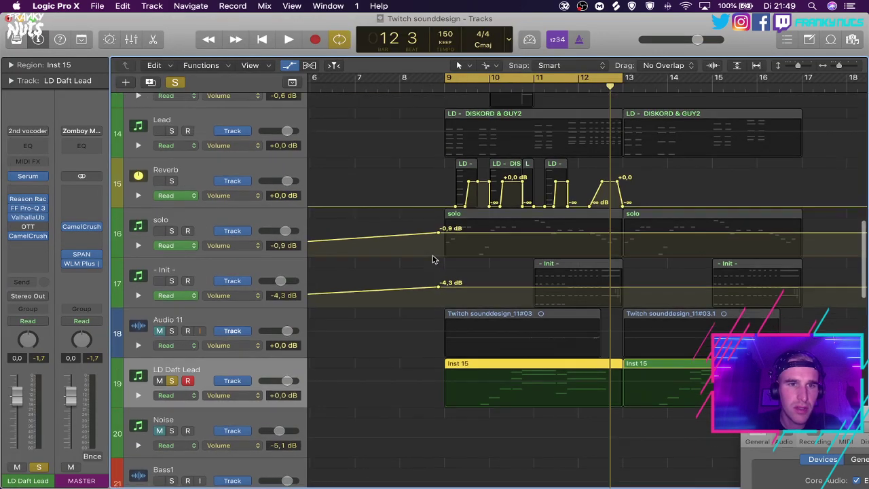
scroll(435, 259, "down", 1)
scroll(433, 259, "down", 5)
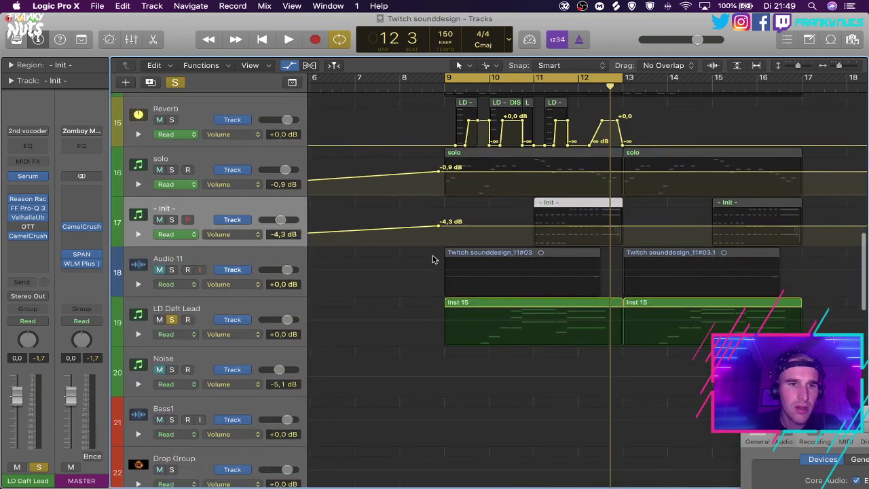
left_click(433, 259)
scroll(433, 258, "up", 12)
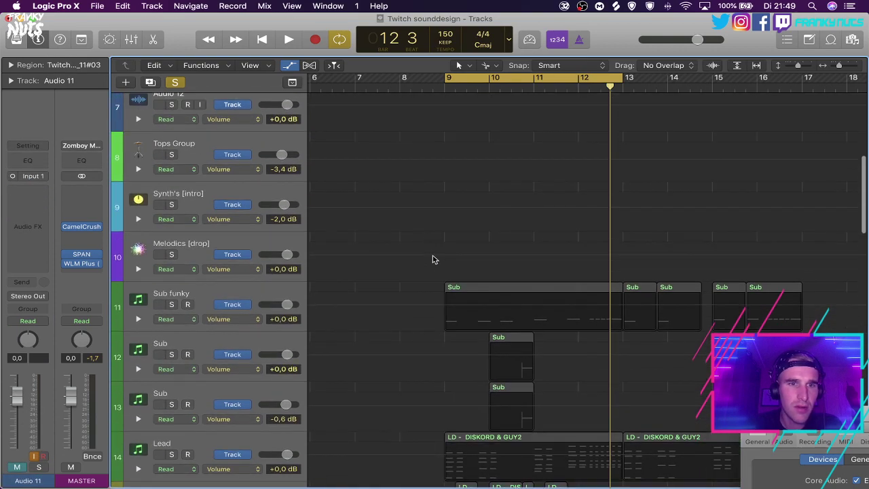
scroll(434, 258, "up", 3)
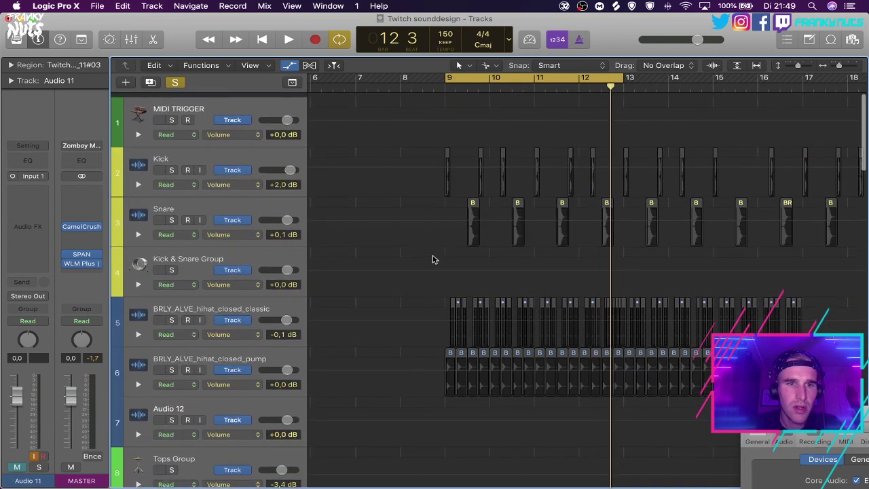
scroll(433, 258, "down", 10)
scroll(433, 258, "down", 10)
key("super+Left")
key("super+Left")
key("super+Left")
key("super+Left")
key("super+Left")
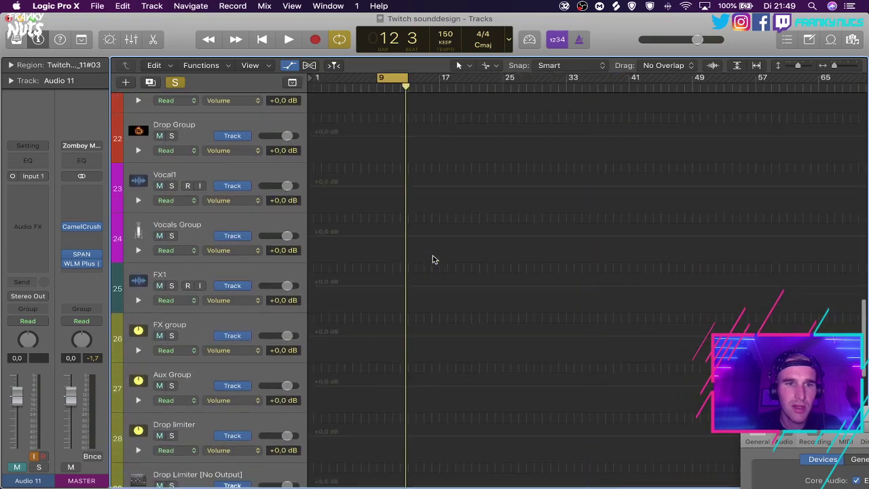
scroll(434, 259, "down", 12)
scroll(433, 259, "up", 20)
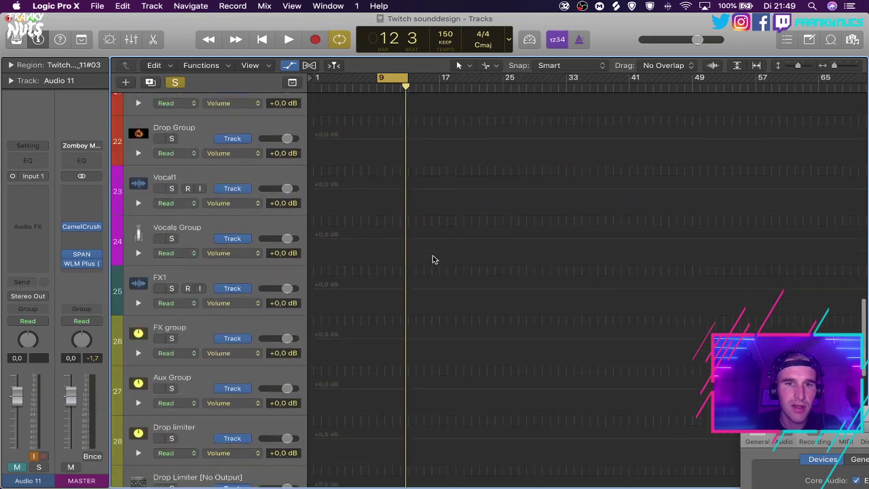
key("super+Right")
key("super+Right")
key("super+Right")
key("super+Right")
key("super+Right")
key("super+Right")
key("super+Right")
key("super+Right")
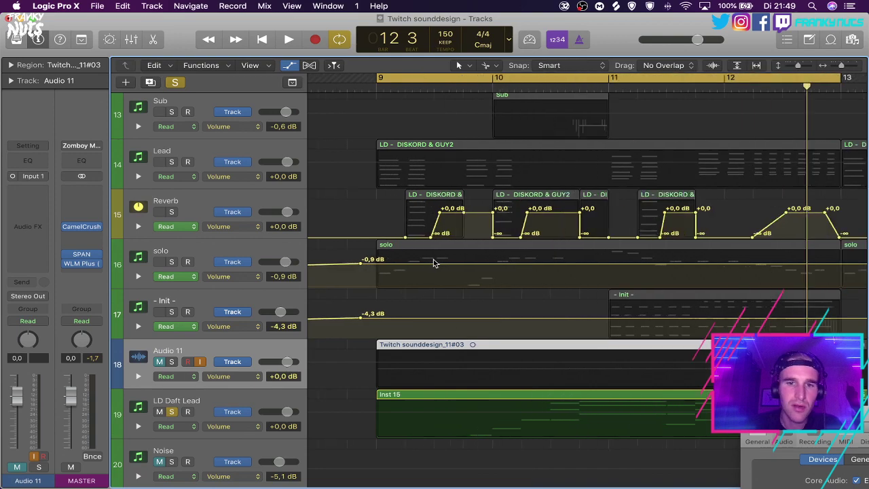
Clear the solo on LD Daft Lead, mute the track, hide track automation and play the cycle range.
left_click(166, 413)
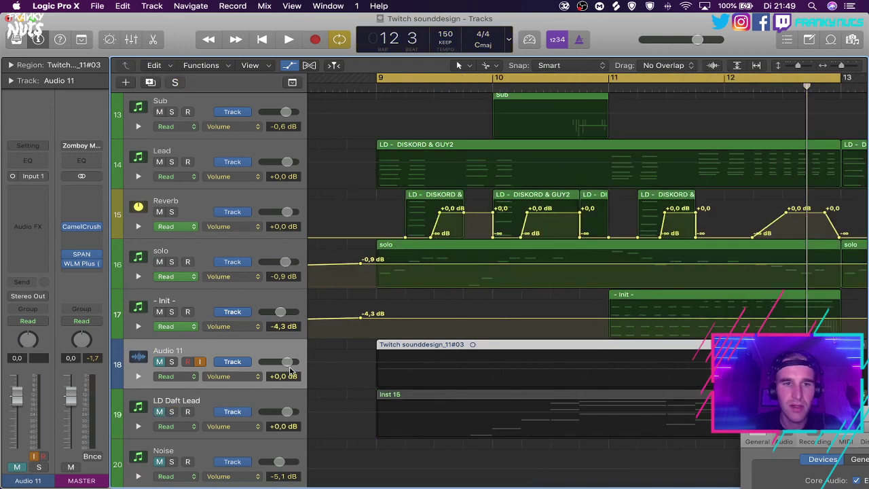
key("a")
key("space")
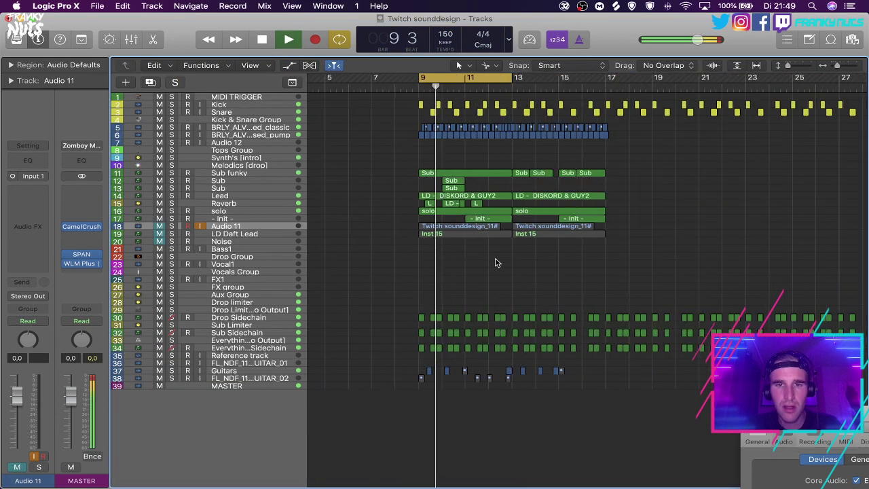
Listen to the cycled section and examine the regions around bars 12 and 13 up close.
key("super+Right")
key("super+Right")
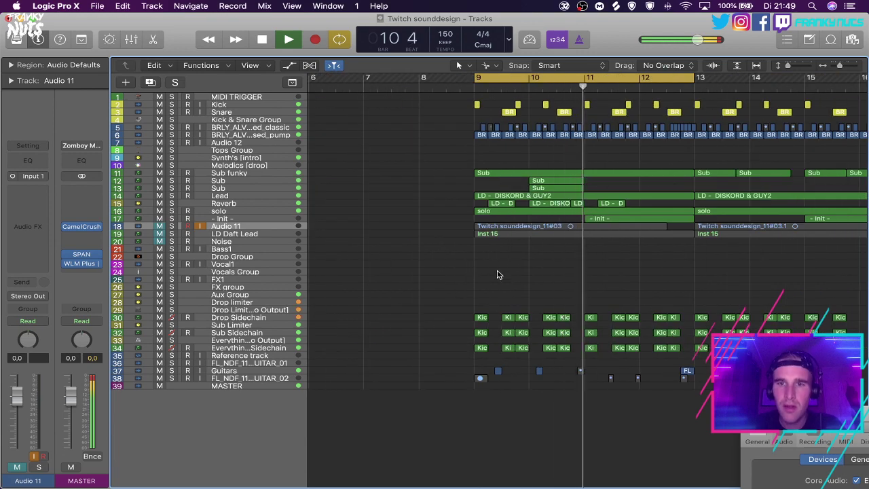
scroll(500, 275, "right", 3)
scroll(501, 274, "down", 2)
scroll(503, 274, "up", 5)
scroll(502, 274, "down", 5)
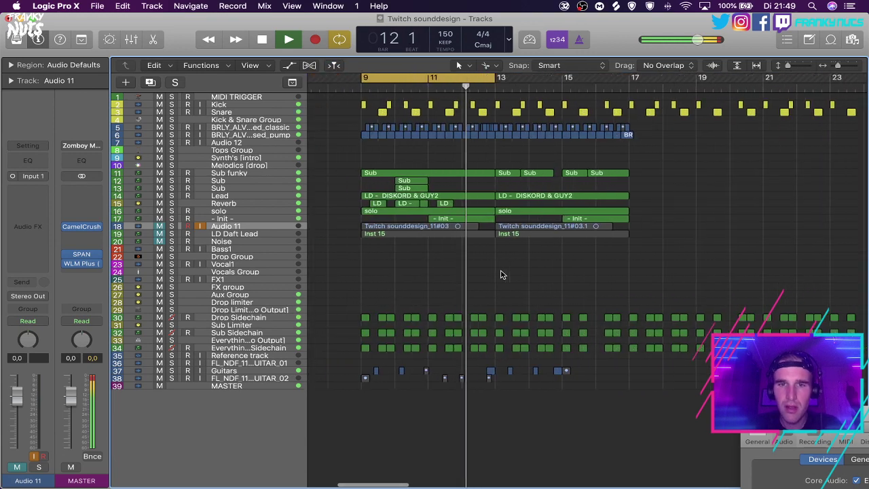
key("super+Right")
key("super+Right")
key("super+Right")
key("super+Right")
key("super+Right")
key("super+Right")
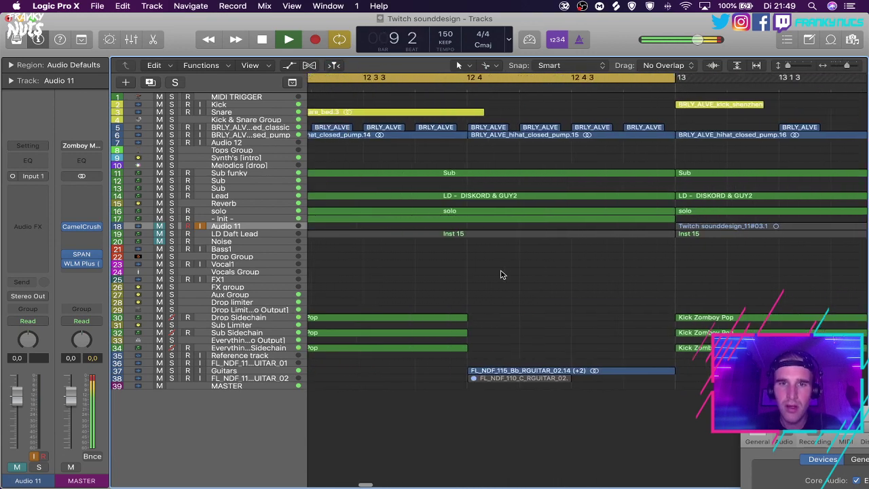
key("super+Left")
key("super+Left")
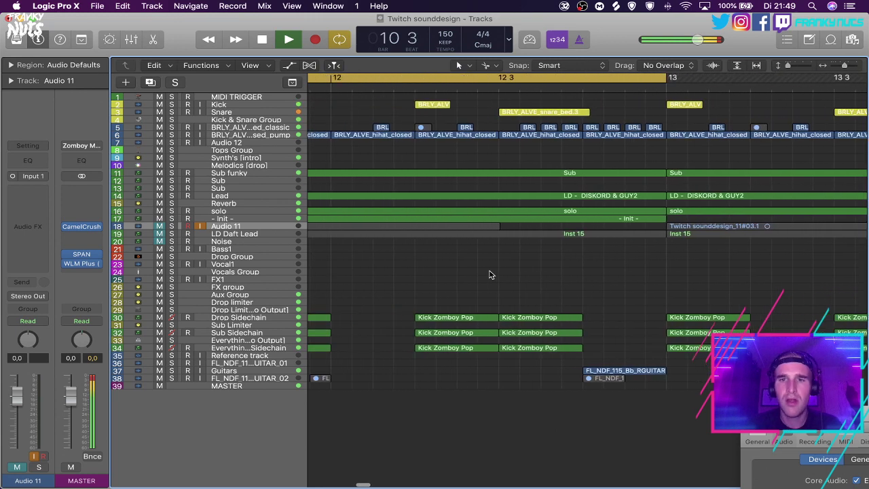
key("super+Left")
key("super+Left")
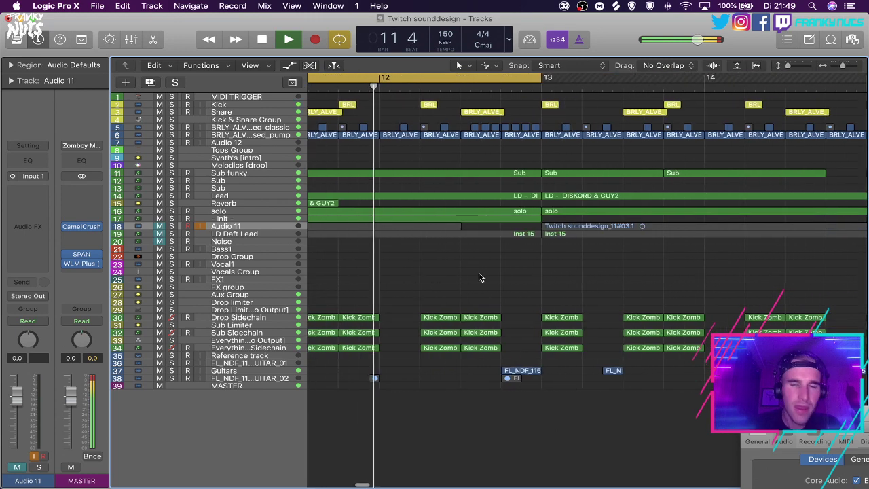
Stop playback and set the cycle range to the last beat of bar 10.
scroll(481, 276, "left", 3)
key("space")
scroll(366, 126, "left", 3)
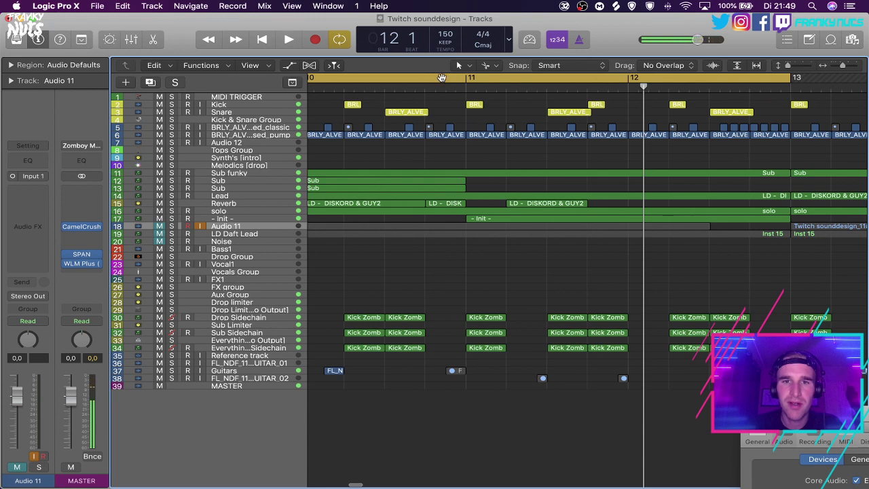
left_click_drag(441, 78, 467, 82)
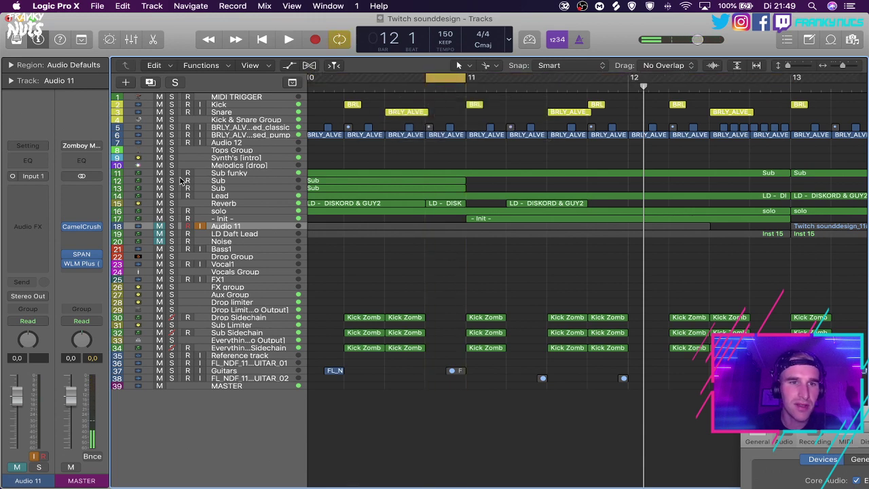
Solo tracks 11 to 17, from Sub funky to - Init -, leave Audio 11 and LD Daft Lead out, and play the cycled beat.
left_click_drag(171, 174, 170, 235)
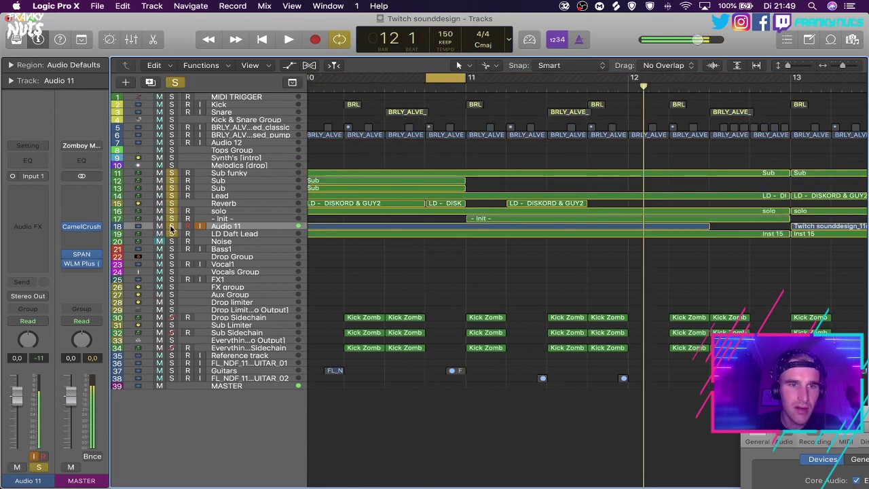
left_click(171, 226)
left_click(159, 233)
key("space")
left_click(171, 233)
key("space")
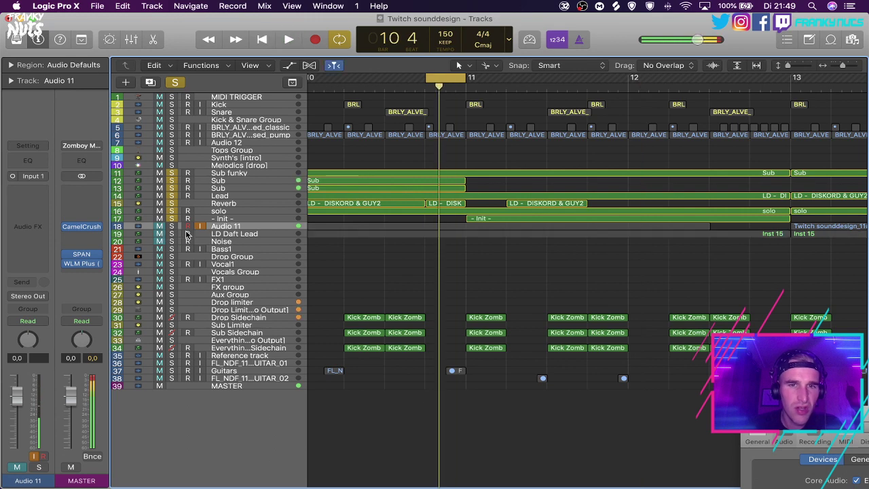
key("space")
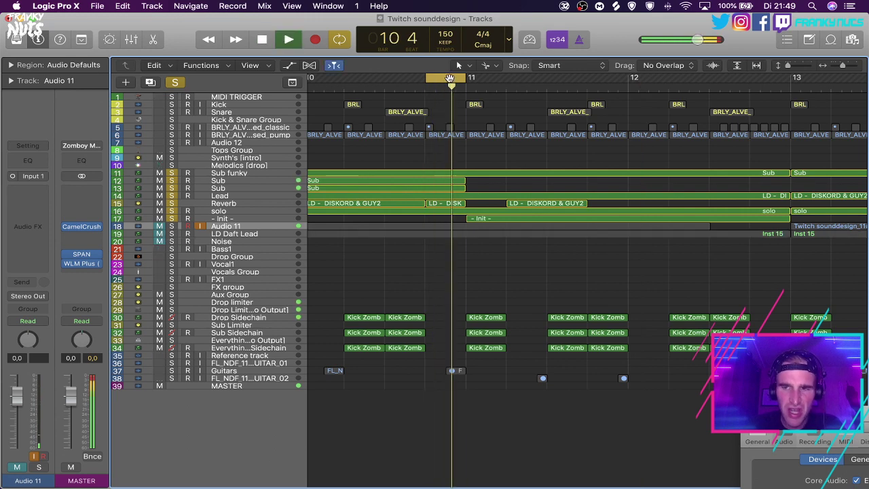
Turn off cycle mode, clear the solos on tracks 11 to 17 and play all unmuted tracks.
key("super+Left")
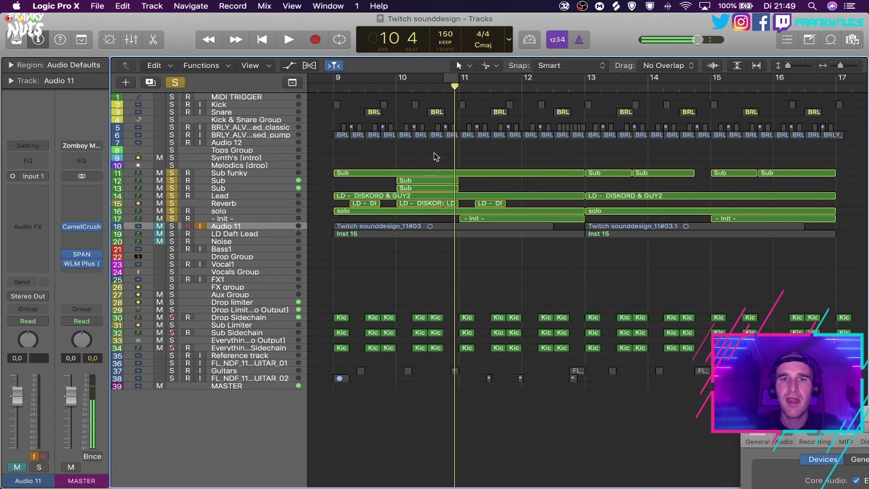
left_click(173, 173)
key("space")
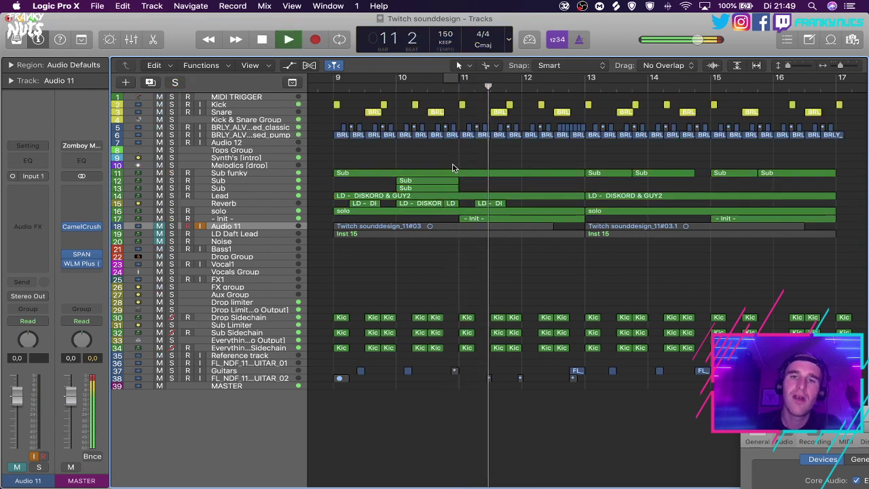
Play the arrangement from bar 13 and set the cycle range from bar 9 to bar 17.
left_click_drag(338, 80, 776, 82)
left_click(583, 89)
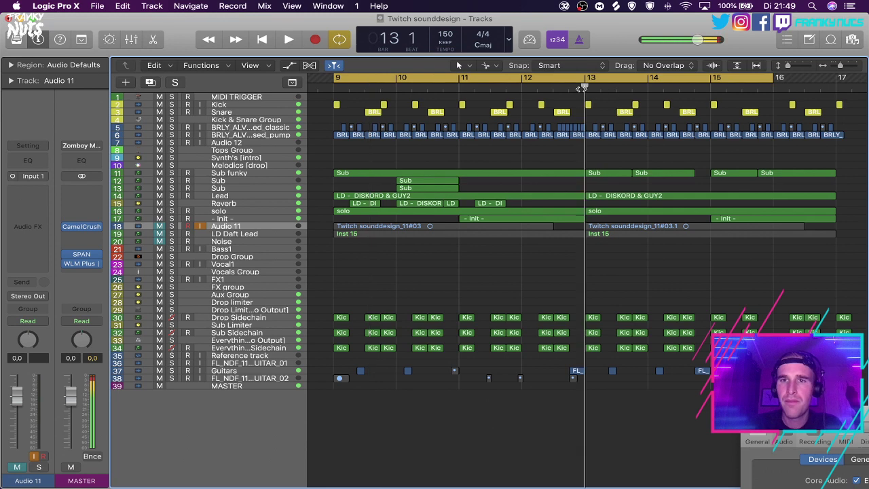
left_click(626, 76)
key("space")
key("super+Left")
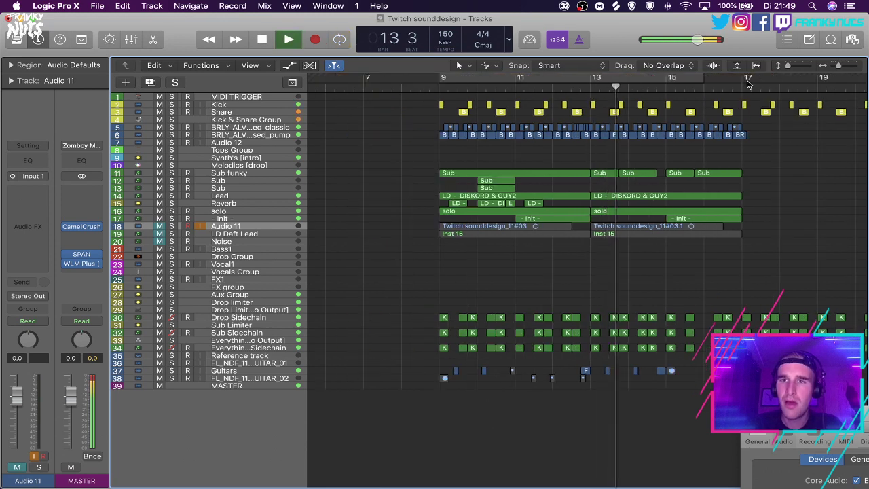
left_click_drag(747, 83, 440, 82)
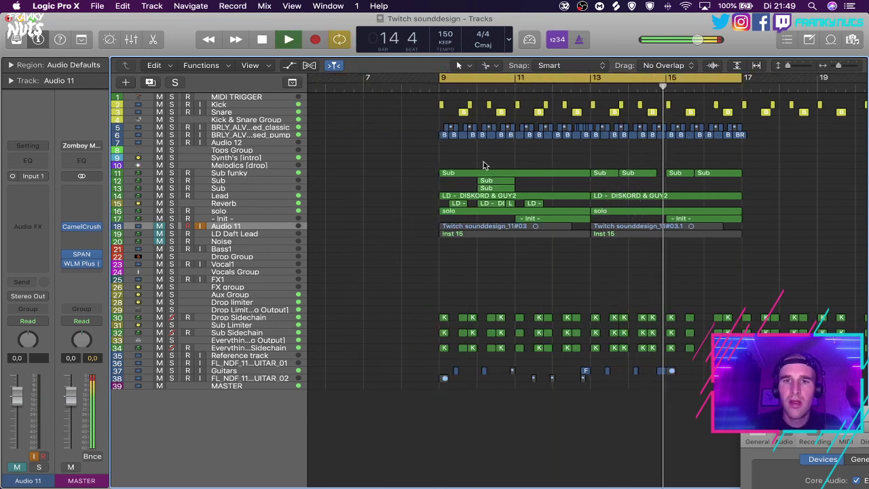
Clear the selection of the first Lead region and save the project.
scroll(485, 173, "right", 3)
left_click(500, 195)
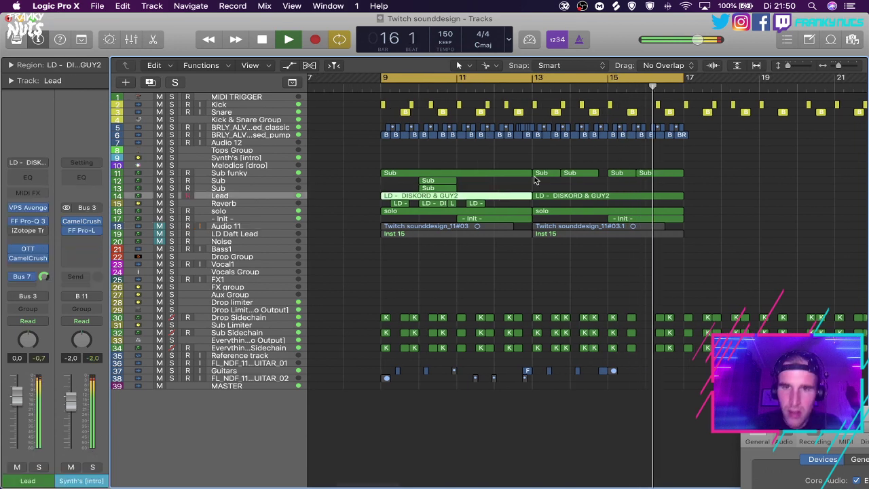
left_click(588, 182)
key("super+s")
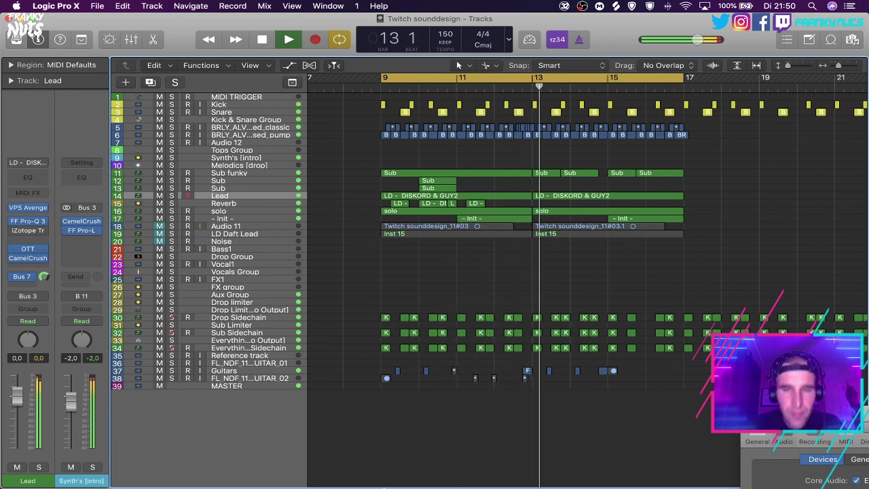
Switch to Splice, preview the two 121BPM Gm Funk samples and add 121BPM_-_02_-_Gm_-_Funk.wav on a new track at bar 9.
left_click(302, 469)
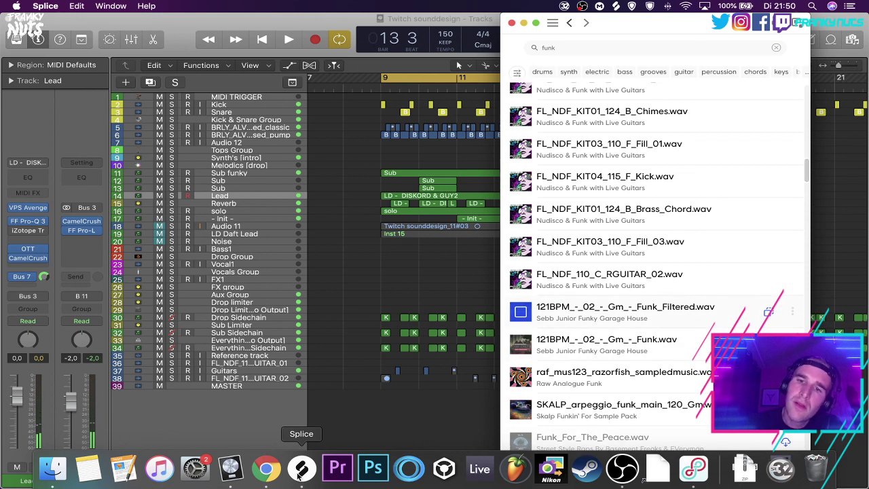
key("Down")
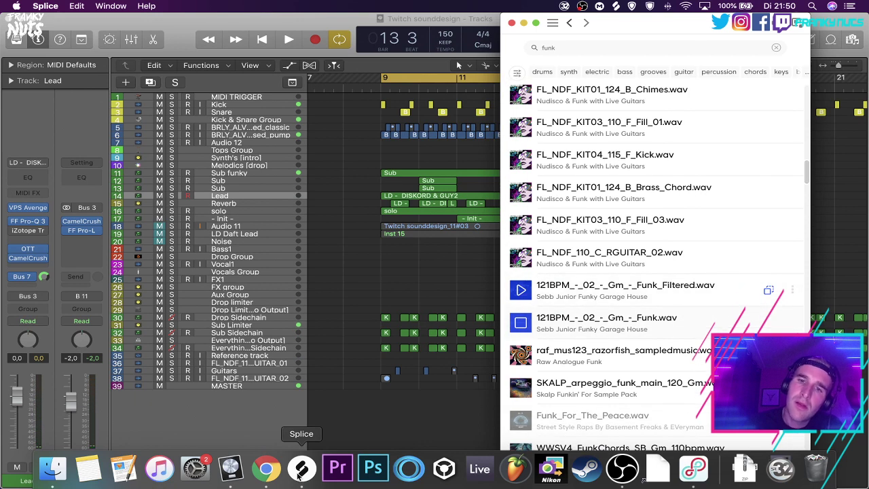
key("Up")
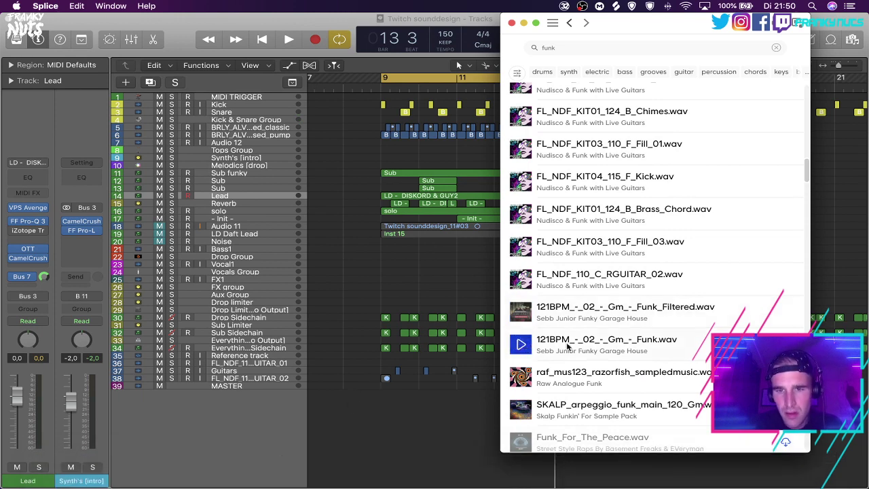
left_click_drag(568, 347, 415, 390)
key("a")
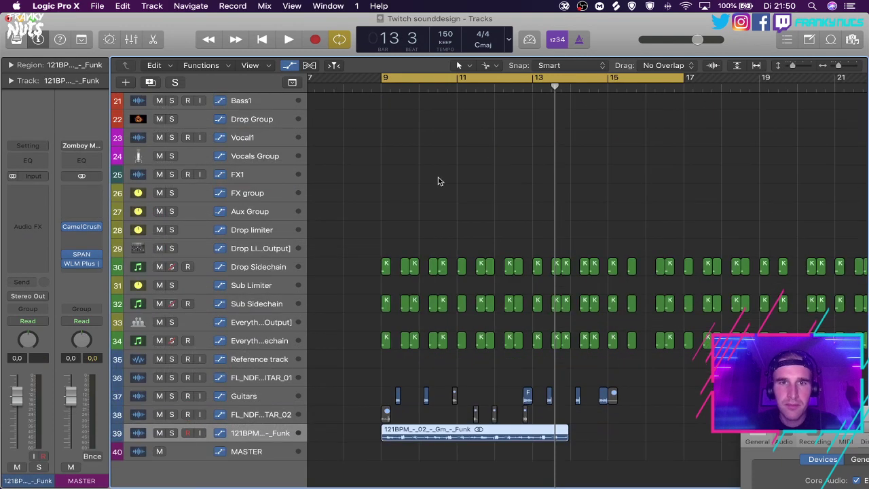
Set the project tempo to 121, solo the 121BPM_-_02_-_Gm_-_Funk track and play its region.
type("12")
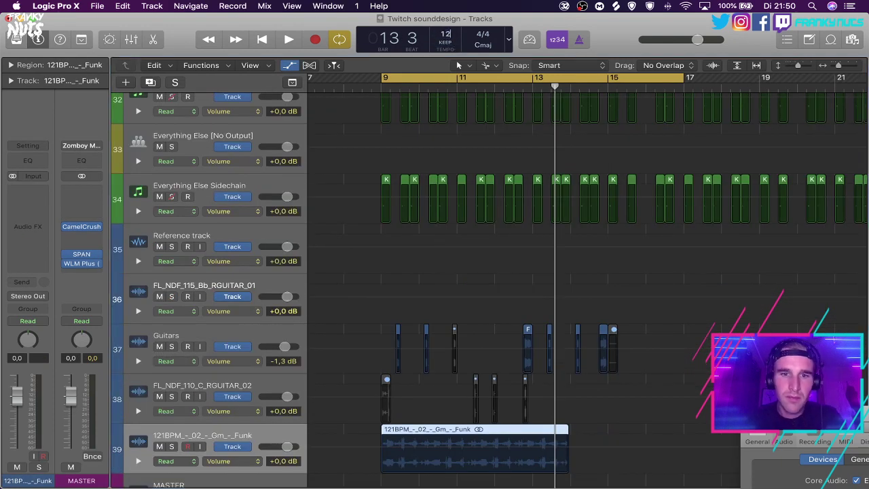
type("1")
key("Return")
left_click(171, 446)
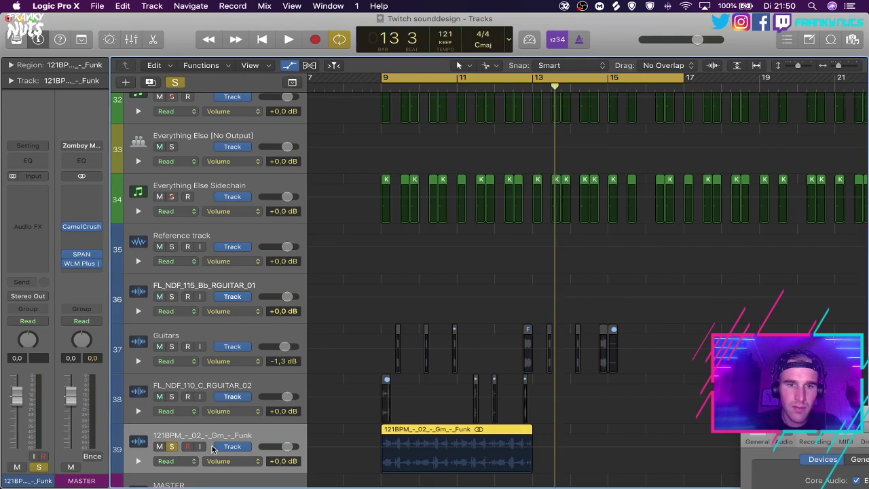
key("space")
key("super+Right")
key("super+Right")
scroll(361, 380, "down", 3)
scroll(360, 380, "left", 3)
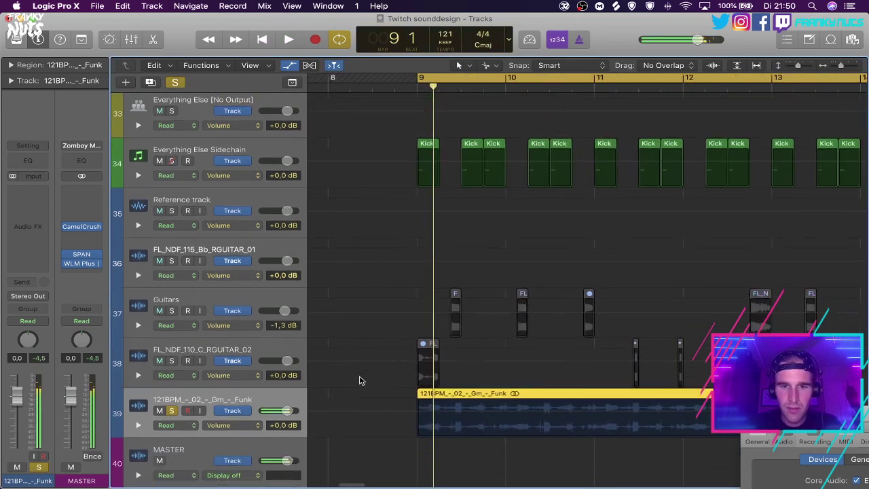
Split the Funk region after its first beat and place four copies of that one-beat slice across bar 8.
key("space")
key("super+Right")
key("super+Right")
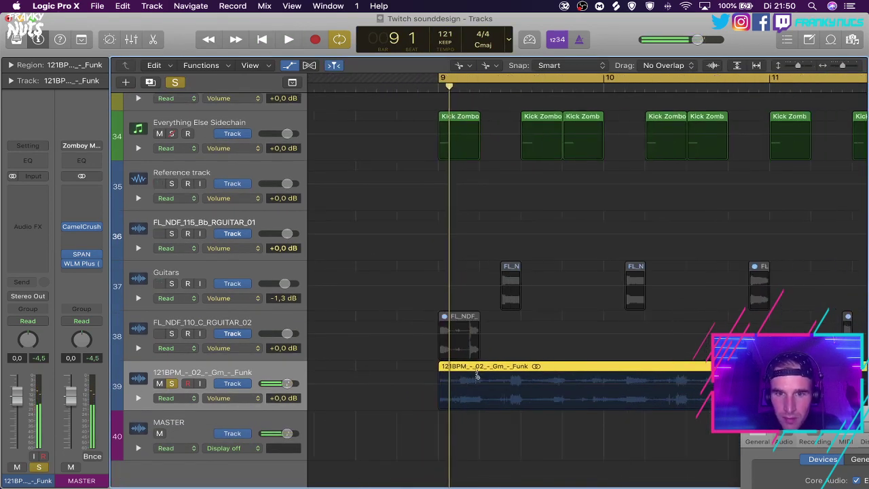
scroll(477, 376, "down", 4)
left_click_drag(476, 371, 446, 367)
mouse_move(450, 367)
left_mouse_down()
mouse_move(457, 367)
mouse_move(450, 368)
left_mouse_up()
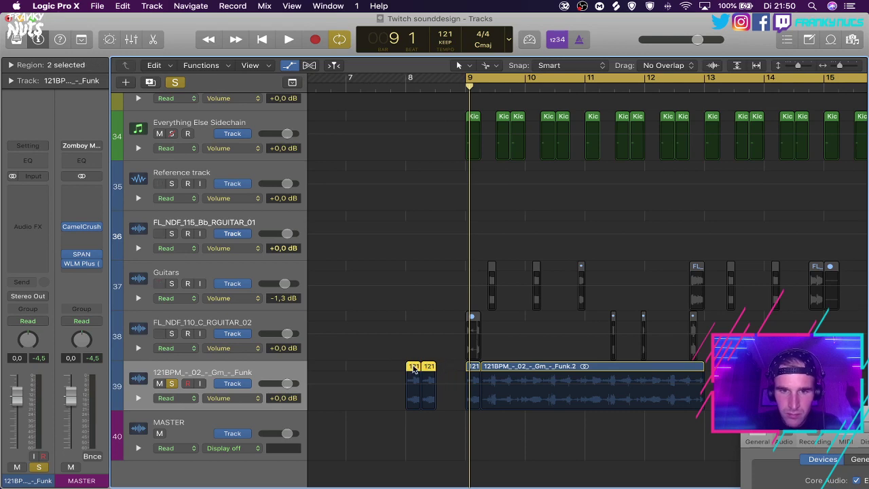
left_click_drag(413, 368, 443, 369, "alt")
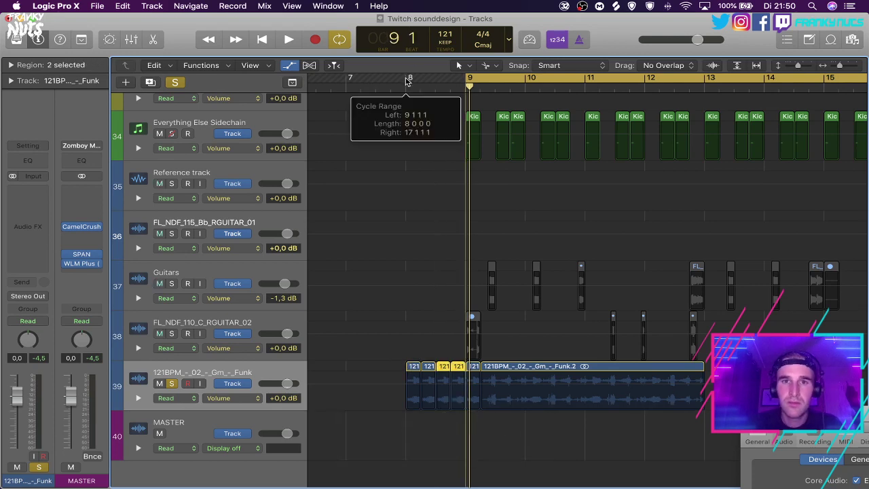
Set the cycle range to bar 8 and play the four repeated Funk slices.
left_click_drag(407, 80, 468, 81)
key("space")
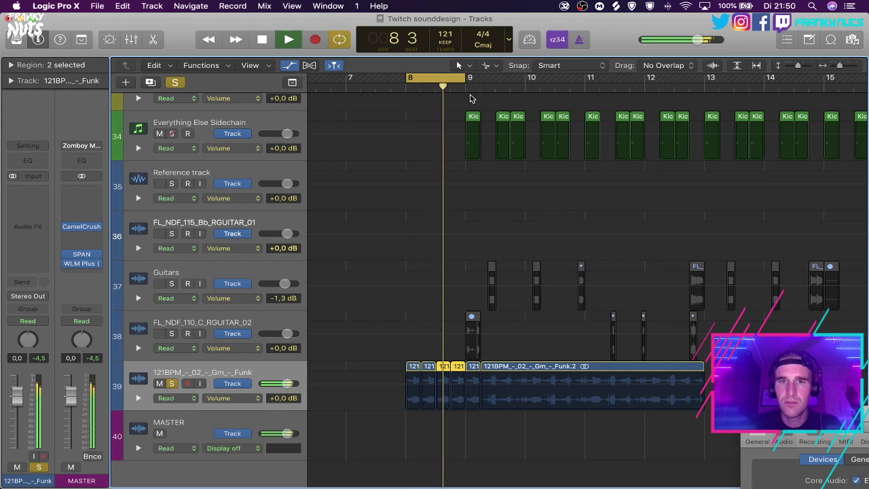
left_click(459, 81)
key("space")
key("space")
key("super+Right")
key("super+Right")
key("super+Right")
key("super+Right")
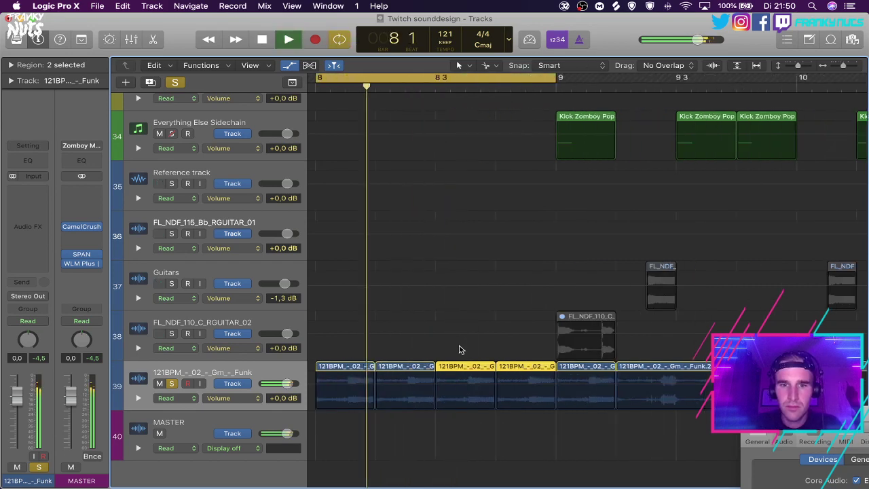
key("space")
scroll(460, 349, "left", 4)
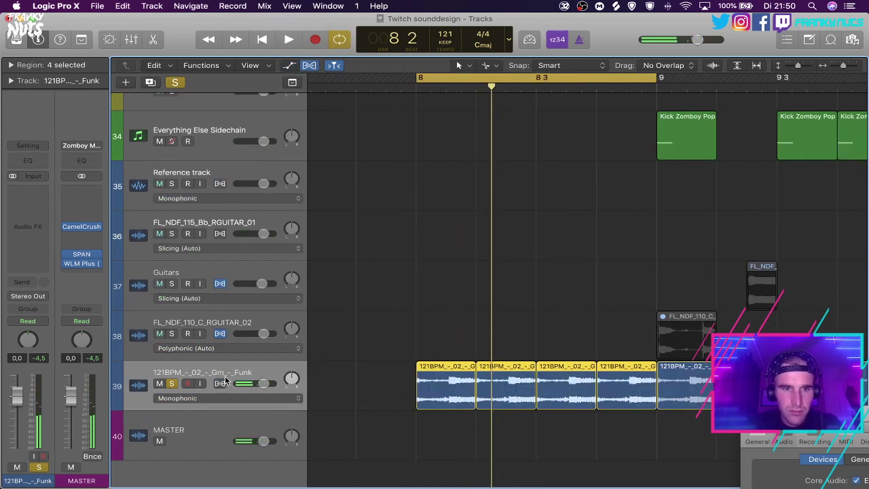
Enable Flex in Polyphonic mode on the Funk track and try moving the first slice's transient later in bar 8.
key("super+f")
left_click(366, 382)
left_click(452, 377)
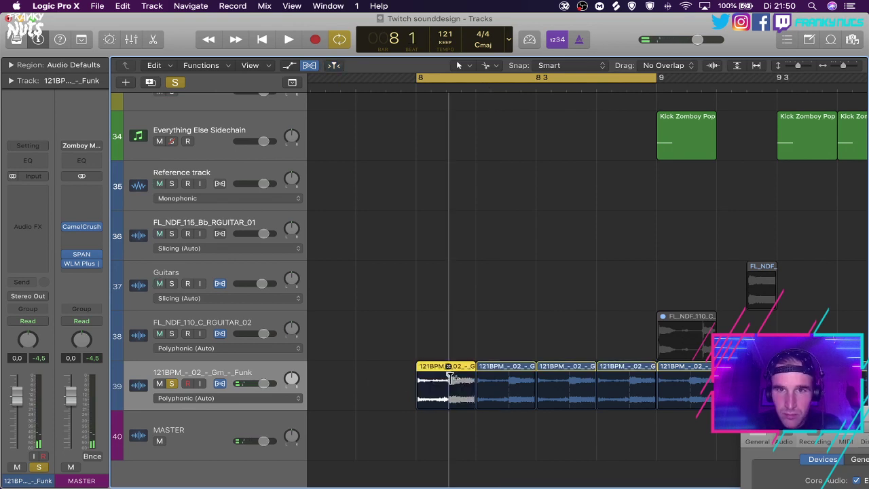
key("space")
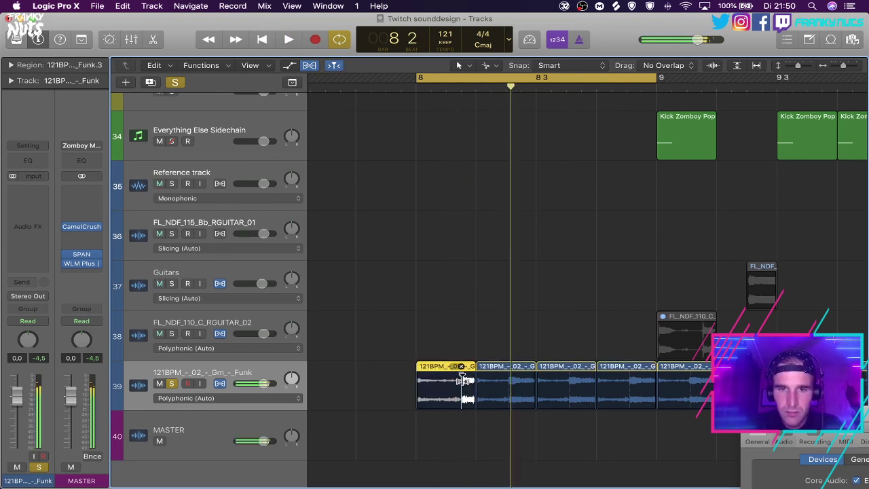
Undo the last flex edit, align the first slice's transient to the half beat and copy the slice over bar 8's other beats.
key("super+z")
key("space")
key("space")
left_click_drag(451, 378, 497, 366)
left_click_drag(437, 365, 556, 367)
Turn off cycle mode and play the soloed Funk track on through the start of bar 9.
left_click(595, 74)
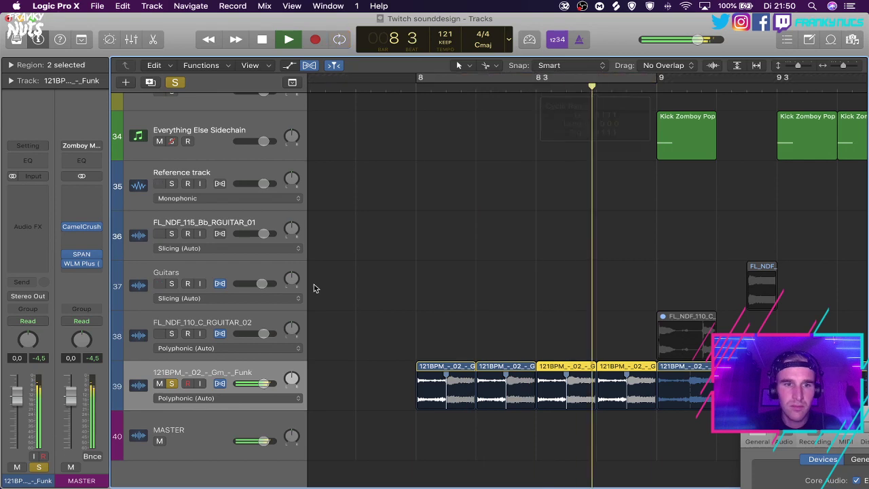
left_click(579, 310)
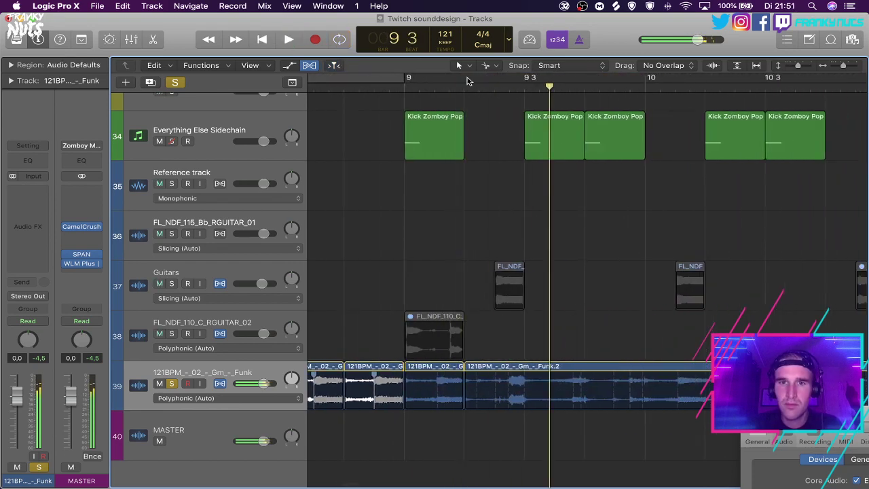
left_click(437, 89)
key("space")
key("space")
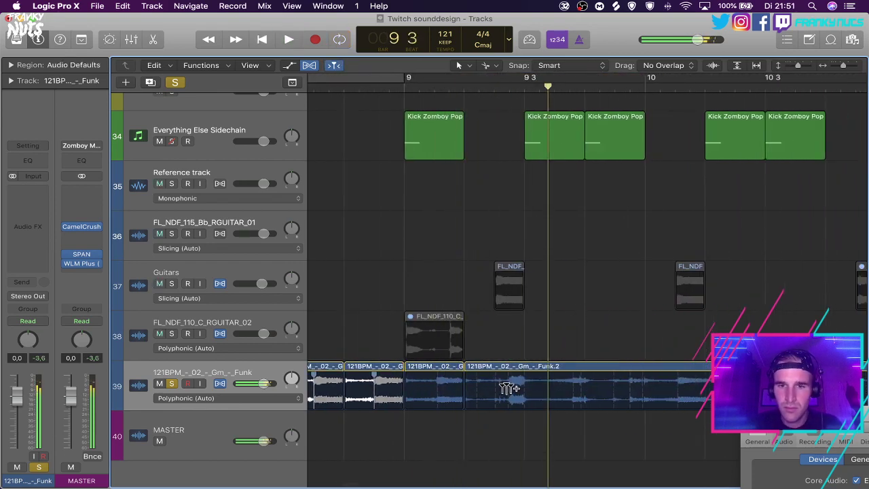
Split the Funk region at beats 3 and 4 of bar 9, copy the beat 3 slice to beat 1 and play it.
left_click(526, 372)
left_click(587, 372)
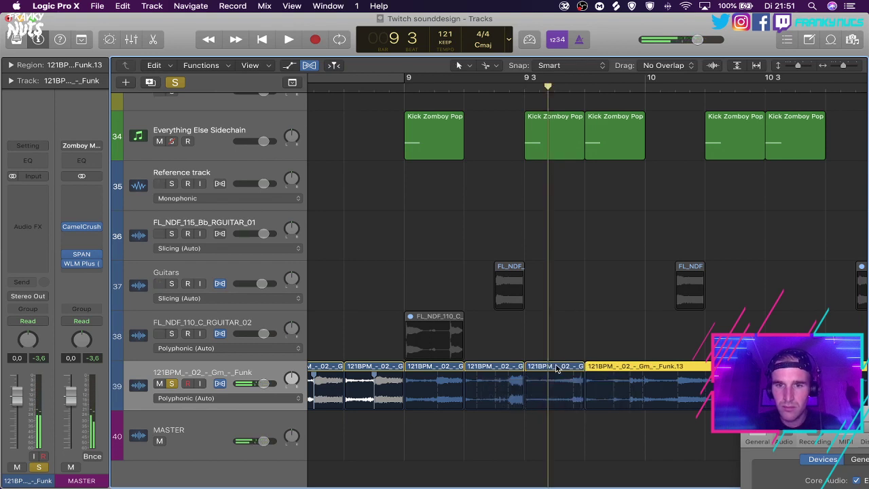
left_click_drag(544, 368, 424, 370)
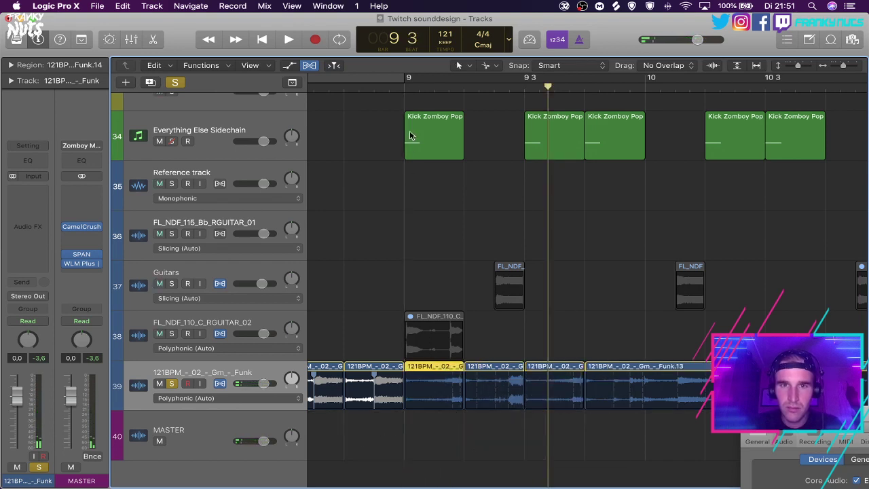
left_click(406, 84)
key("space")
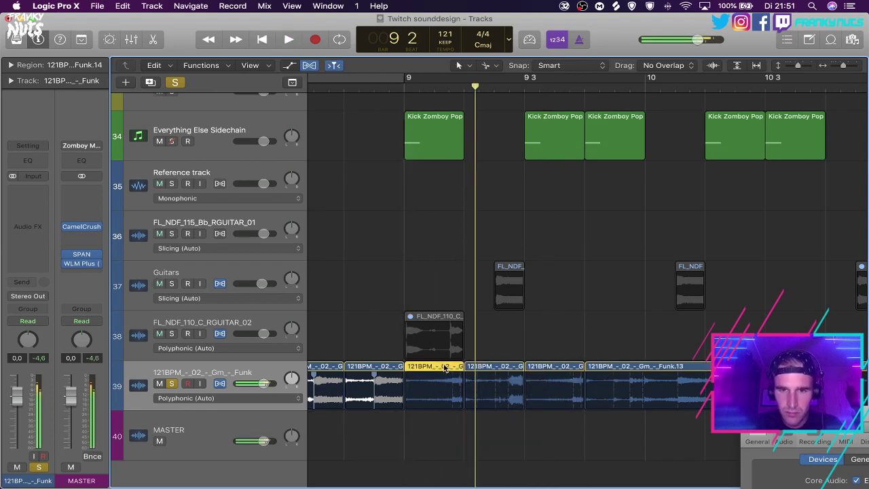
key("space")
Copy the first Funk slice of bar 9 to beat 2 and play on through bar 11.
left_click_drag(440, 371, 493, 374)
left_click(530, 346)
key("space")
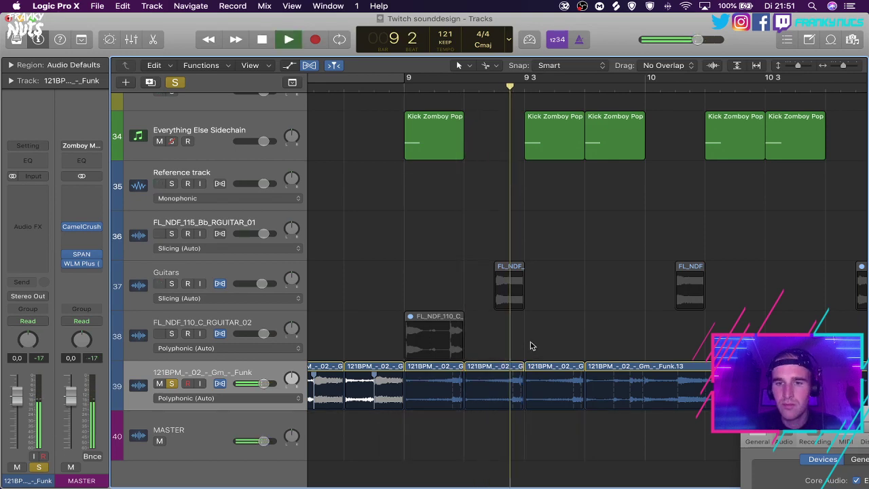
scroll(532, 345, "down", 2)
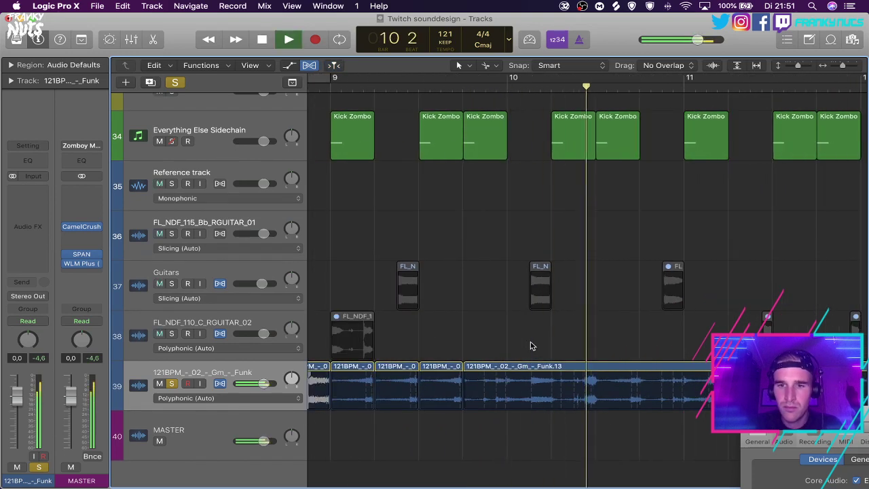
scroll(532, 346, "down", 5)
key("super+Right")
key("super+Right")
key("super+Left")
key("super+Left")
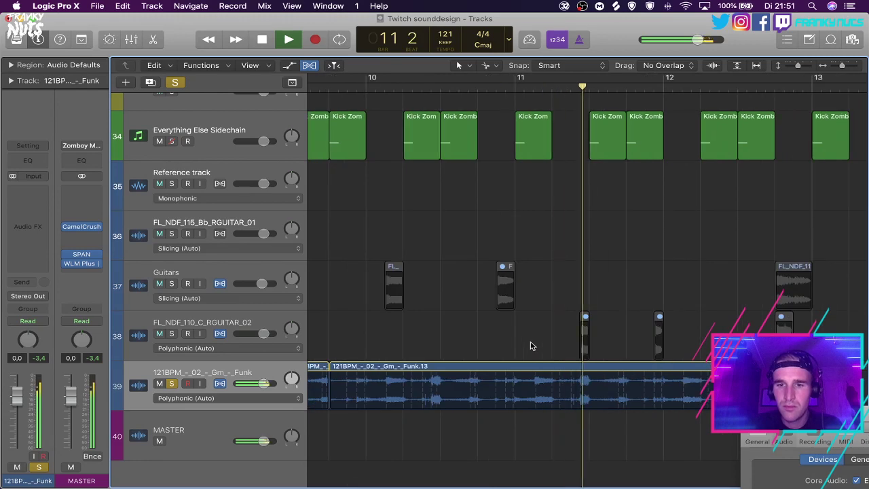
Replace the remaining Funk region from beat 4 of bar 9 with a copy of the preceding slice and cycle playback from bar 8 into bar 11.
key("space")
left_click(505, 362)
key("Delete")
scroll(495, 367, "left", 3)
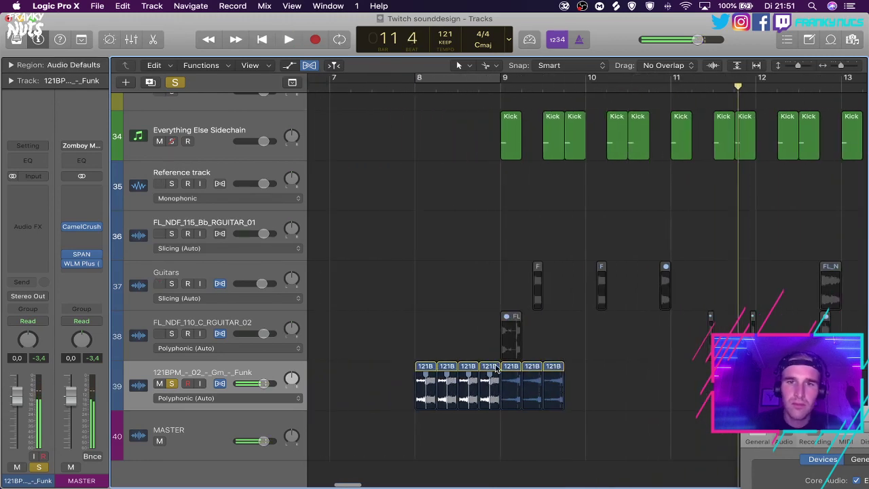
left_click_drag(418, 83, 708, 82)
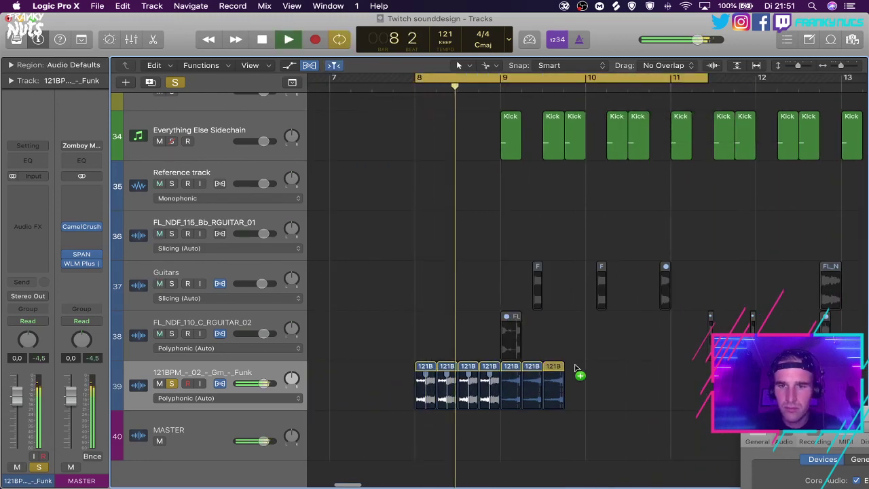
left_click_drag(575, 368, 577, 366)
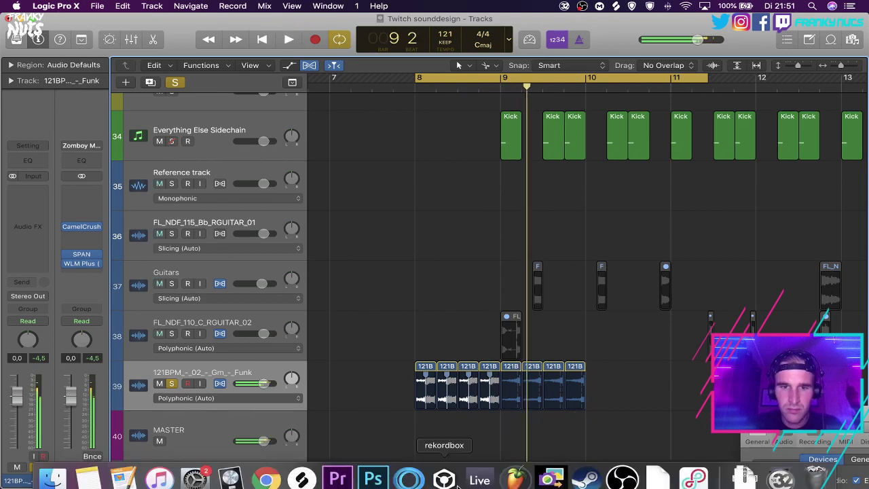
Switch to Splice, preview more funk samples and search for "sebb junior".
left_click(302, 467)
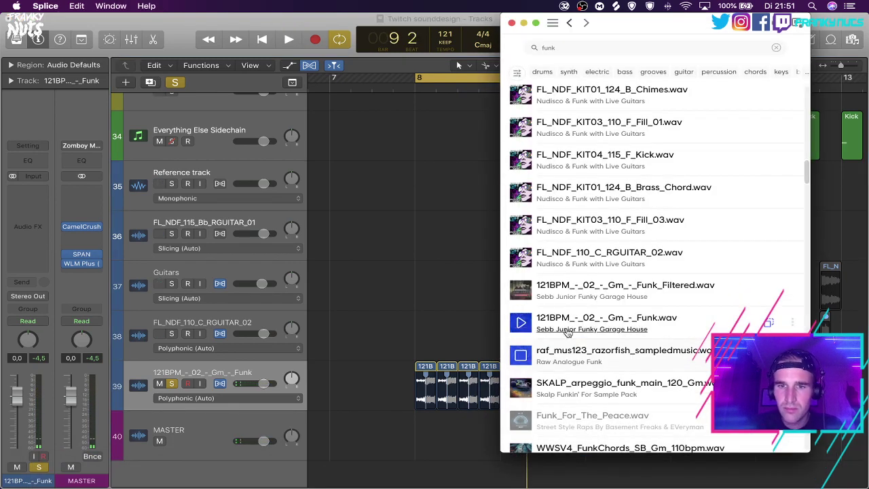
left_click(567, 332)
scroll(567, 332, "up", 1)
left_click(581, 53)
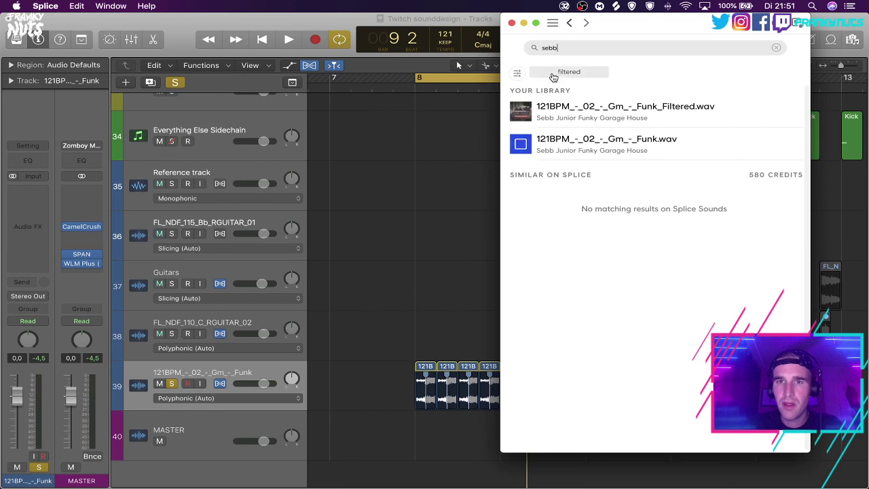
left_click(530, 244)
left_click(598, 52)
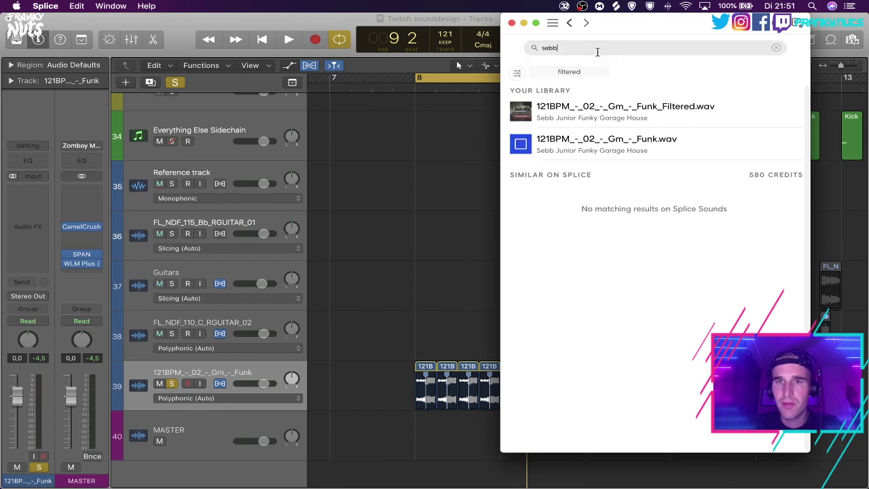
type("junior")
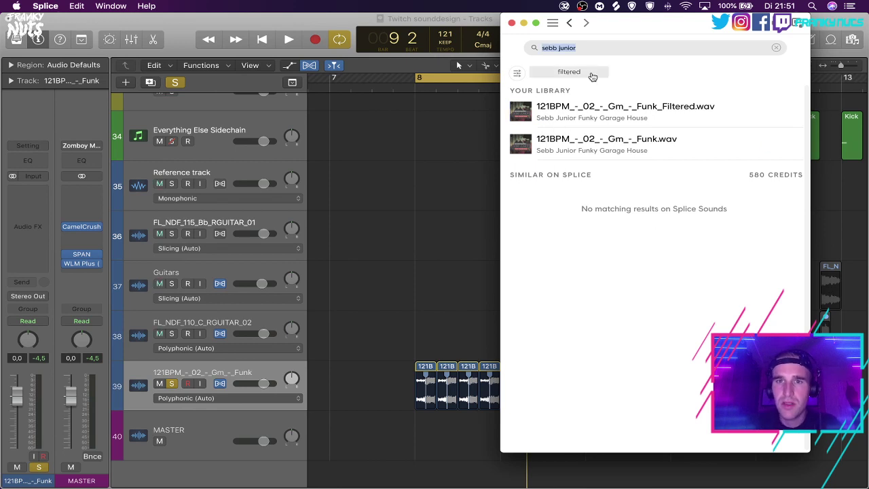
Open the Sebb Junior Funky Garage House pack and preview its samples, starting with 122BPM_-_03_-_Cm_-_Bass.wav.
left_click(571, 119)
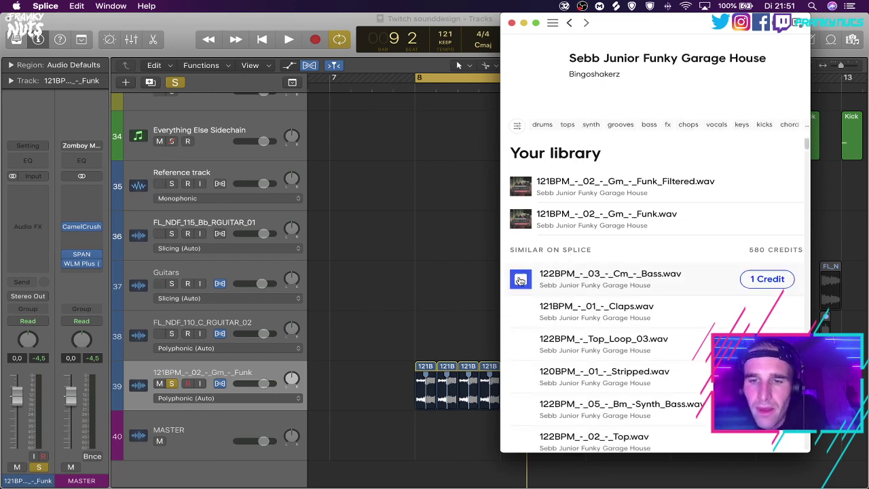
scroll(520, 280, "down", 2)
scroll(520, 280, "up", 2)
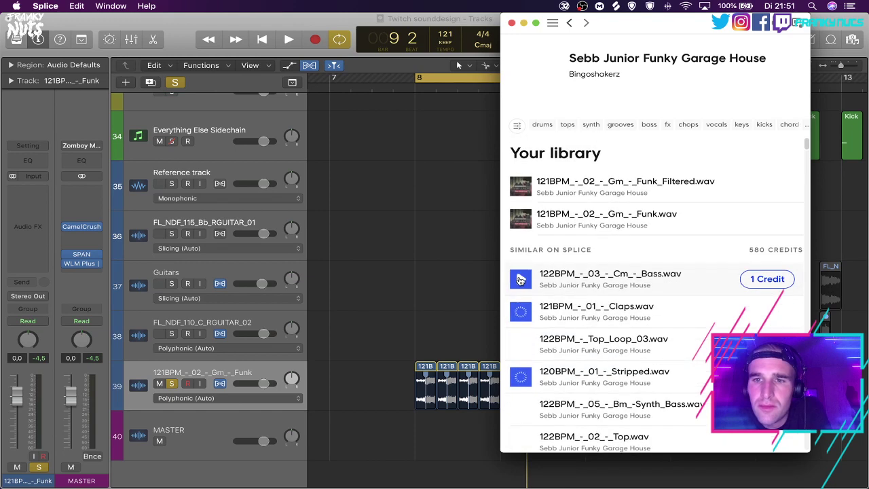
Preview the pack's loops further down the list, including 122BPM_-_04_-_Kick_loop.wav, 122BPM_-_03_-_Full.wav and 122BPM_-_10_-_F#_-_Monopoly_Chords.wav.
scroll(520, 280, "down", 6)
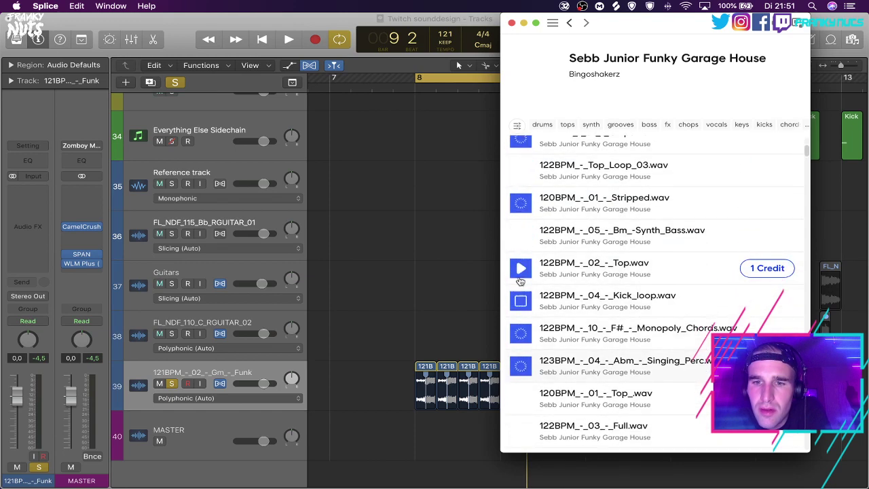
scroll(520, 280, "down", 5)
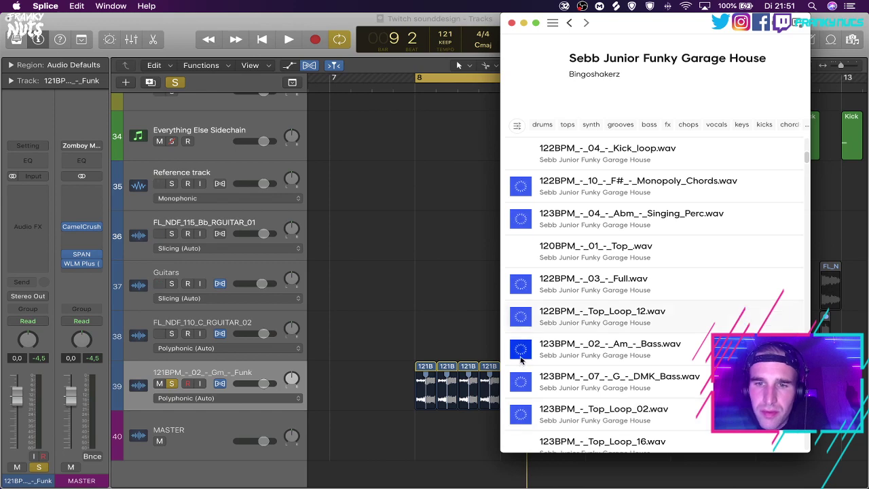
scroll(520, 381, "down", 3)
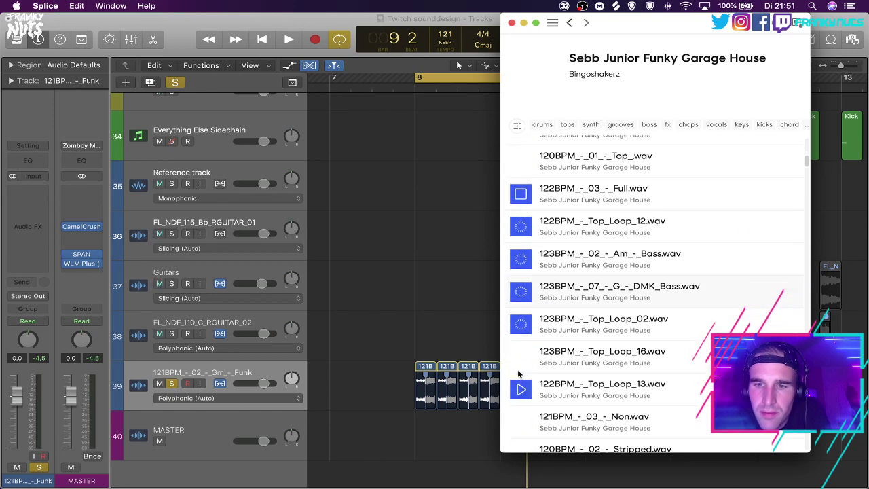
scroll(520, 200, "up", 5)
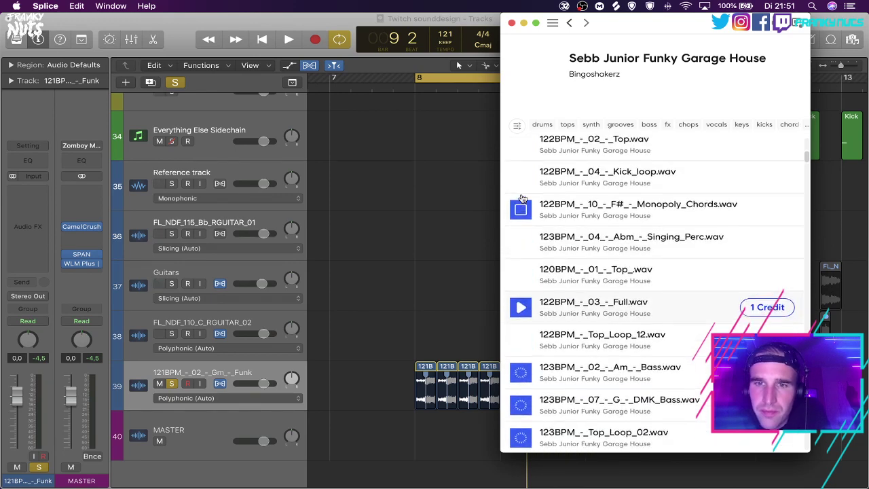
scroll(520, 196, "down", 5)
scroll(520, 325, "up", 10)
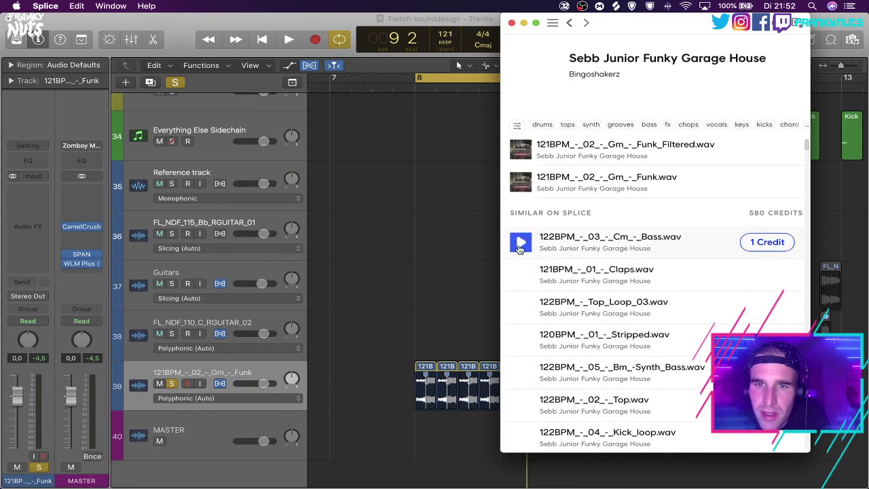
Preview the samples again from 120BPM_-_01_-_Stripped.wav down to 122BPM_-_Top_Loop_05.wav.
scroll(530, 294, "down", 3)
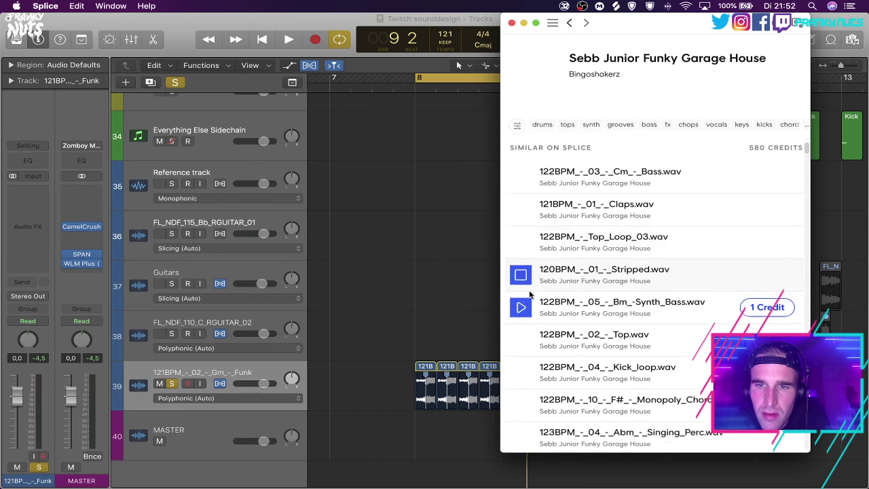
scroll(529, 295, "down", 3)
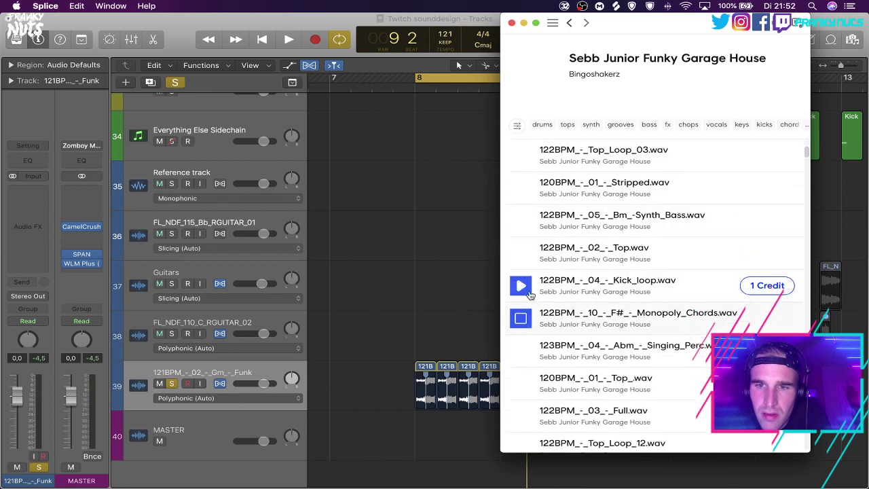
scroll(530, 296, "up", 1)
scroll(531, 294, "down", 5)
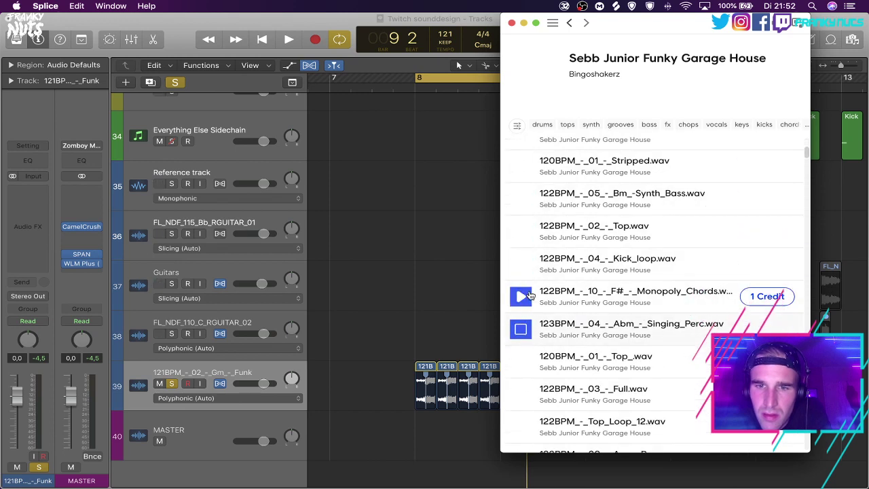
key("Down")
key("Down")
key("Down")
key("Down")
key("Down")
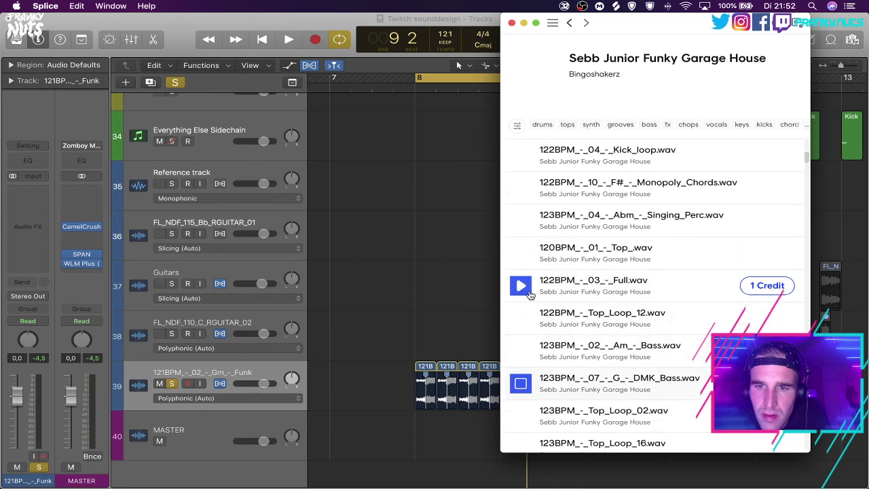
scroll(530, 295, "down", 6)
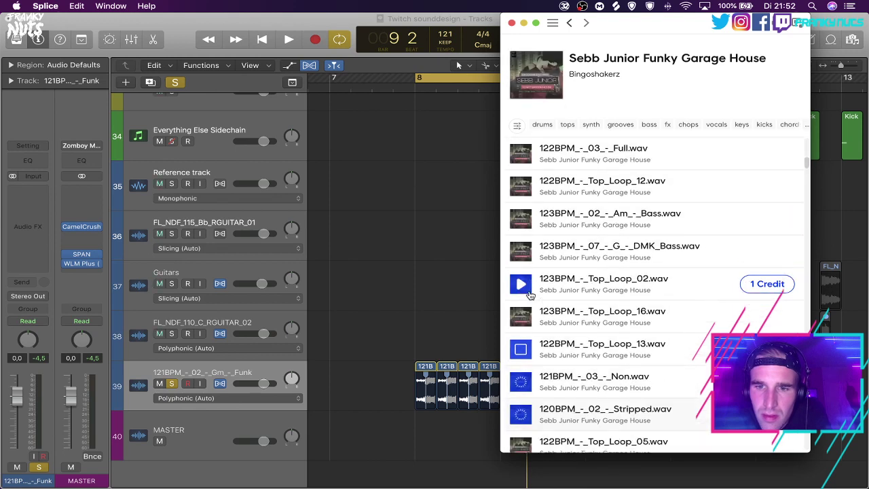
scroll(530, 294, "down", 3)
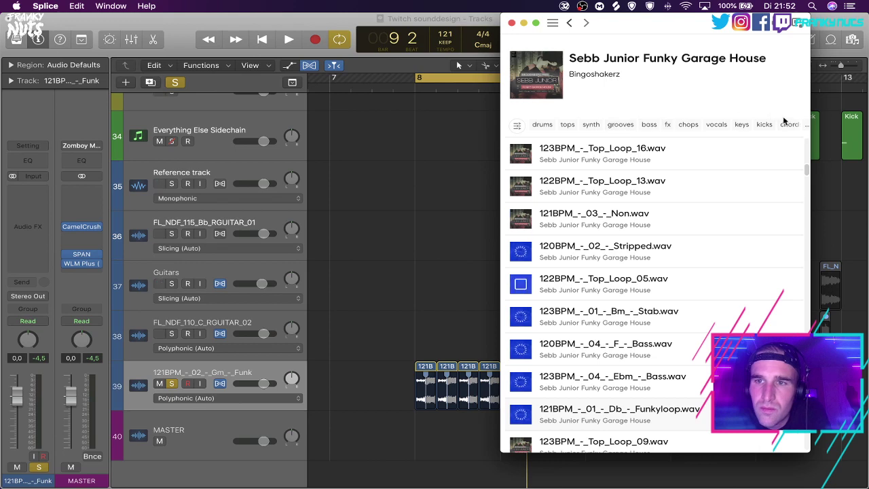
Look through the pack's filter options with the full list of tags shown, then return to the sample list.
left_click(802, 126)
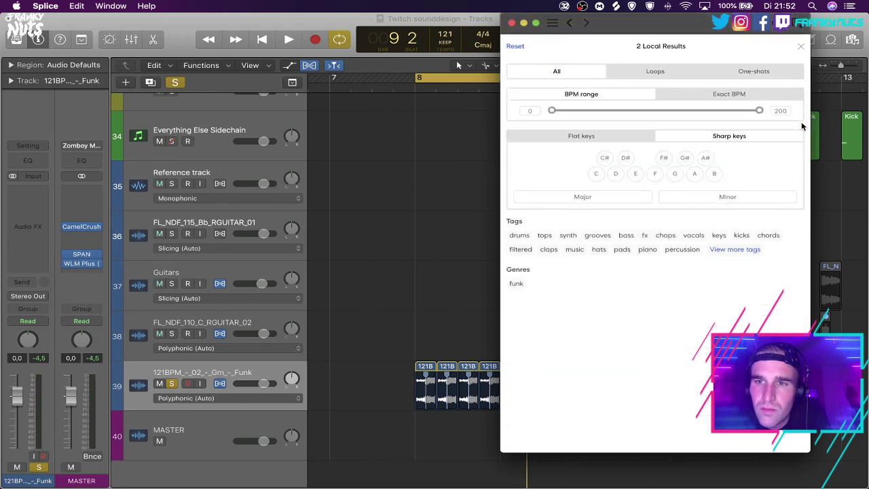
left_click(735, 251)
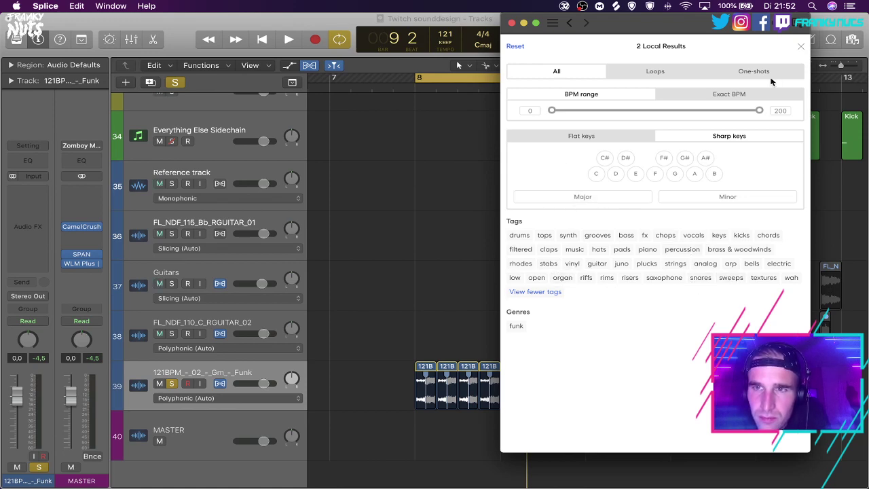
left_click(799, 49)
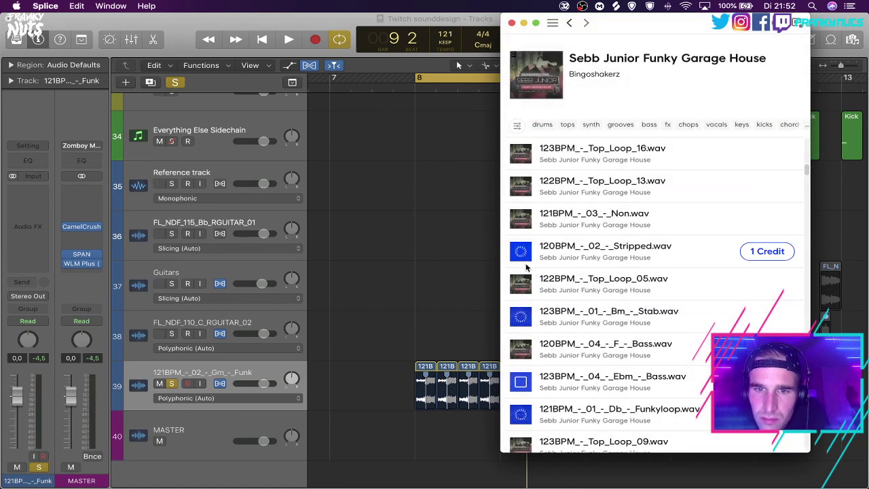
Preview 121BPM_-_03_-_Non.wav and the following samples, and download 120BPM_-_04_-_F_-_Bass.wav for 1 credit.
scroll(522, 199, "down", 4)
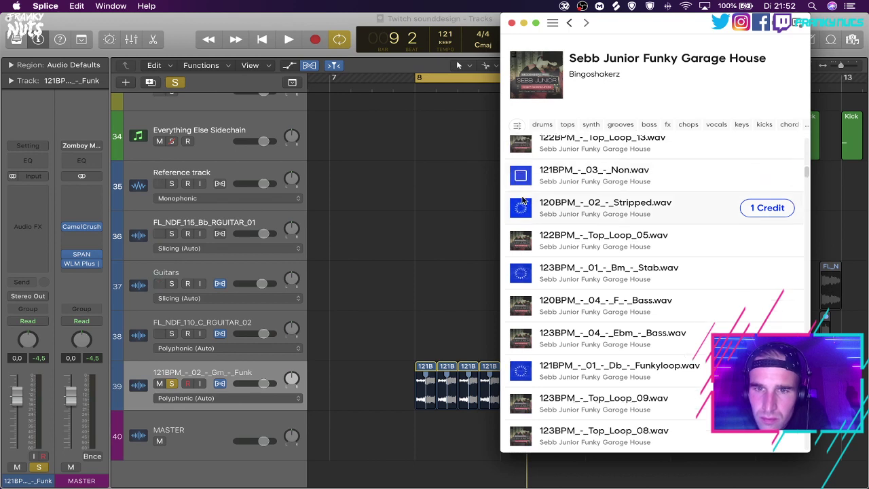
scroll(522, 199, "down", 1)
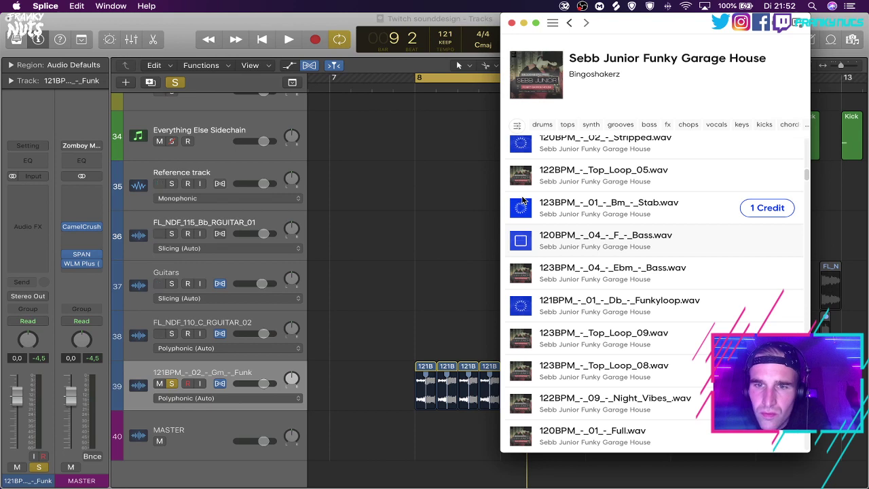
left_click(768, 243)
scroll(769, 245, "down", 2)
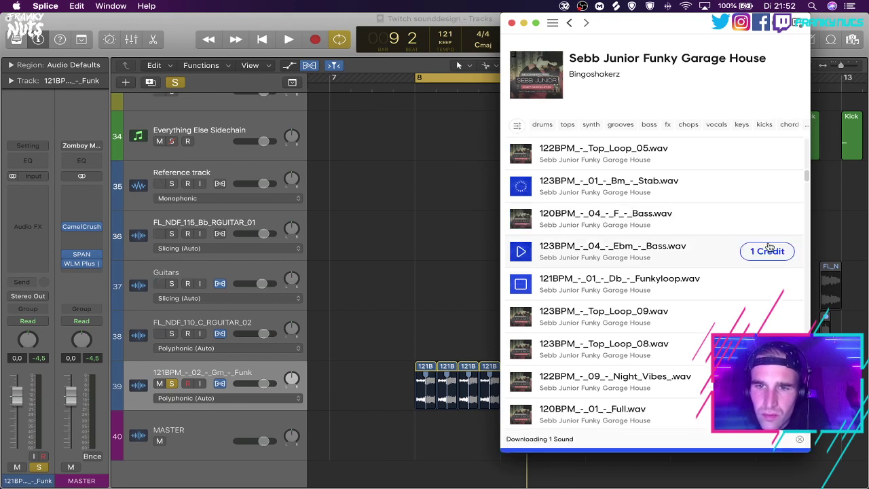
Preview 121BPM_-_01_-_Db_-_Funkyloop.wav and its neighbour, and download the Funkyloop sample for 1 credit.
key("Down")
key("Up")
key("Up")
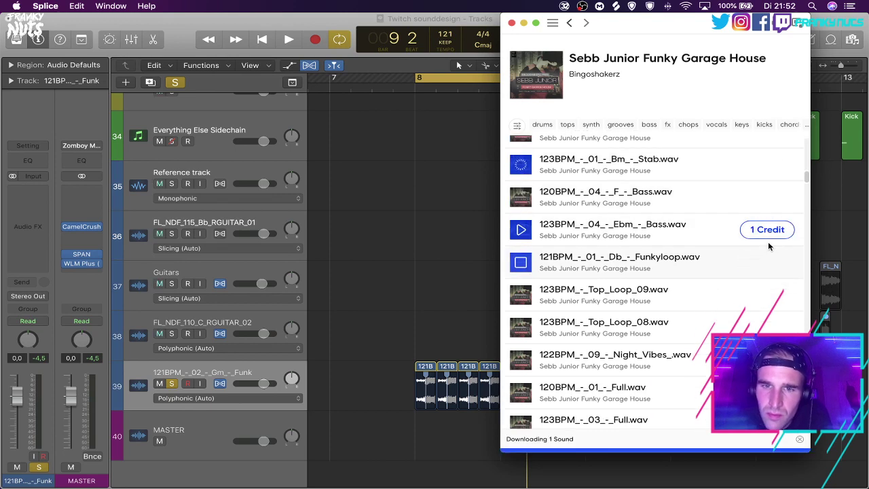
key("Down")
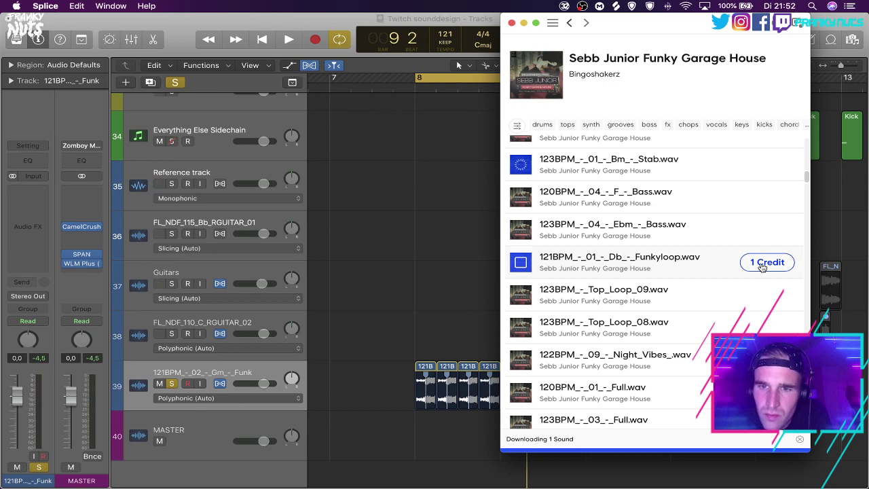
left_click(762, 268)
Preview more of the pack's samples, including 123BPM_-_Top_Loop_08.wav and 123BPM_-_03_-_Full.wav.
key("Down")
key("Down")
key("Down")
key("Down")
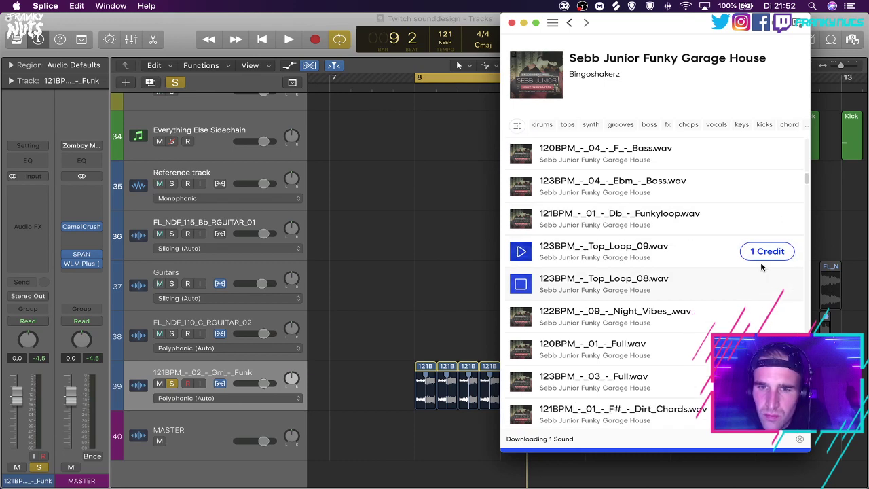
key("Down")
key("Down")
key("Down")
key("Down")
key("Down")
key("Down")
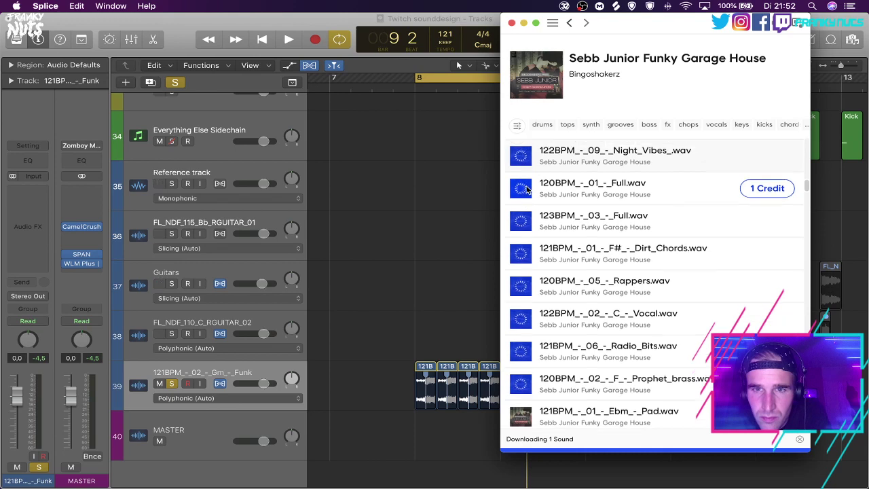
scroll(527, 188, "down", 6)
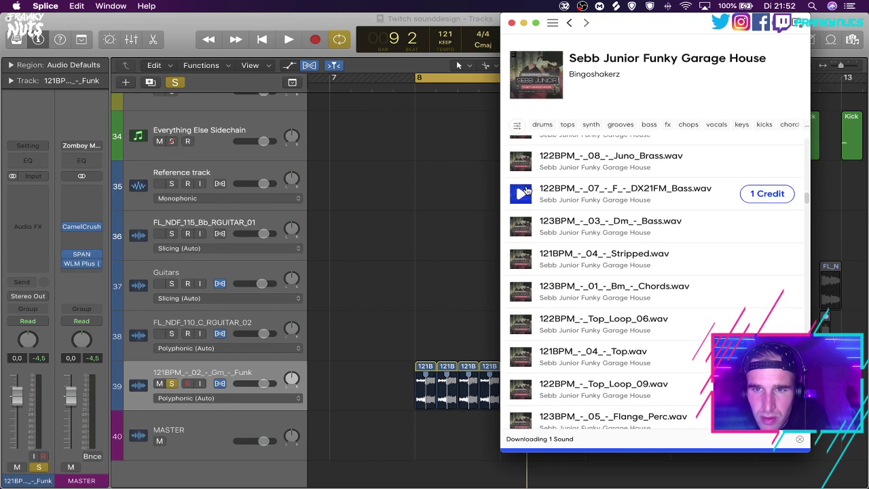
scroll(527, 189, "up", 10)
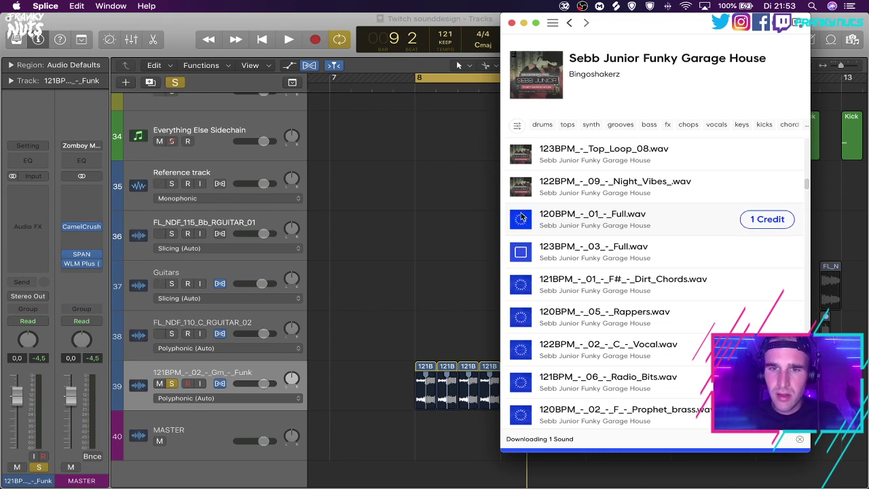
Switch to Logic Pro X, play the cycle from bar 8 and copy that bar's four Funk slices to bar 7.
left_click(462, 271)
key("space")
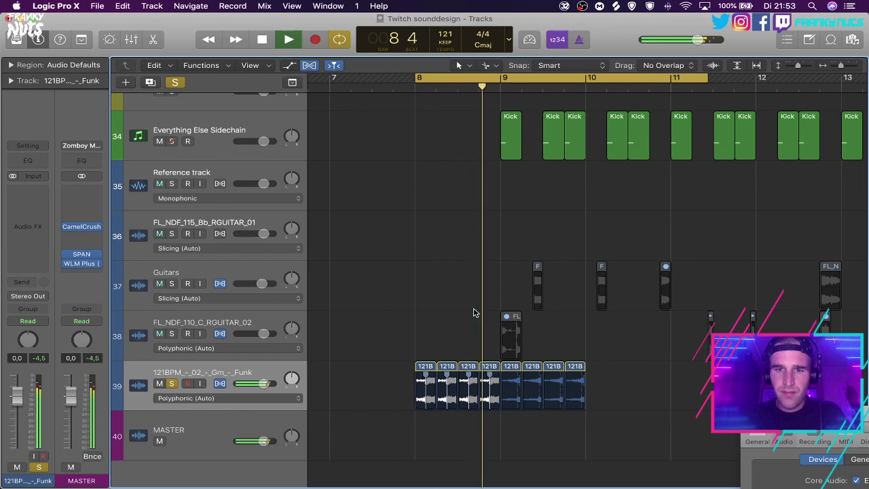
key("space")
scroll(475, 312, "down", 1)
scroll(475, 312, "up", 1)
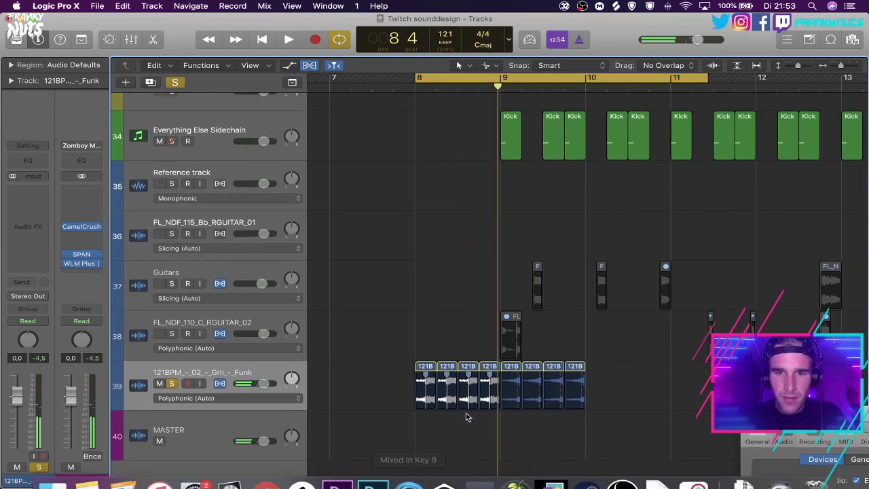
left_click_drag(500, 357, 342, 369)
Try transposing the last Funk slice of bar 8 by +2 and by +1, auditioning the cycle from bar 8 each time.
left_click(490, 370)
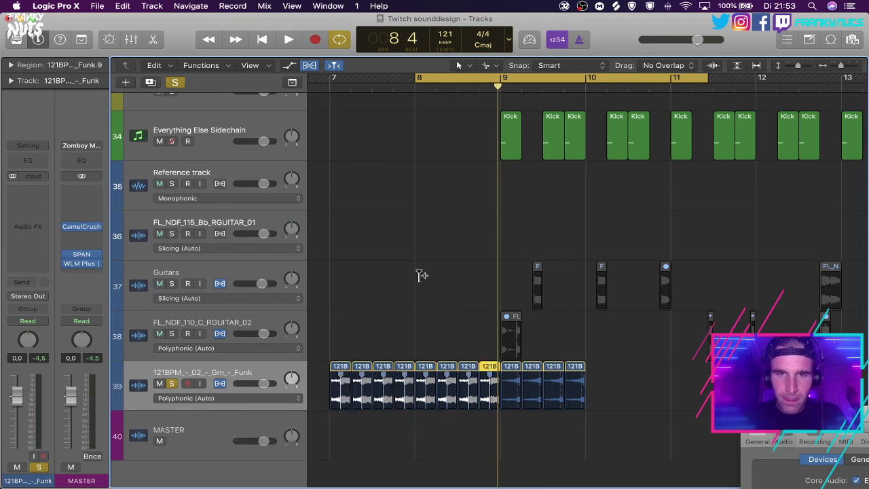
key("space")
left_click(68, 64)
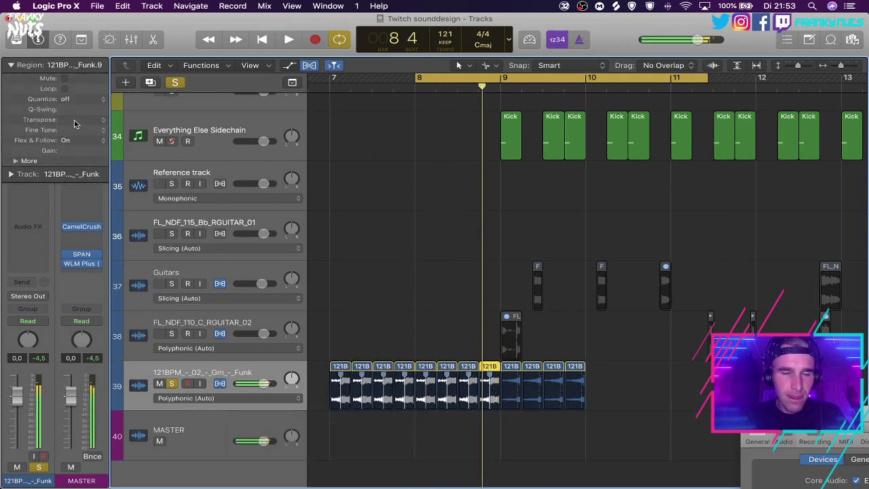
key("Return")
key("space")
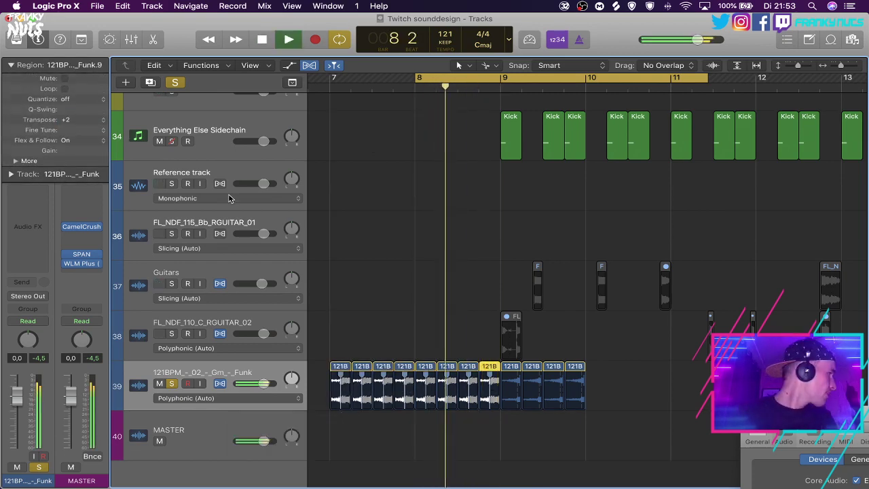
key("space")
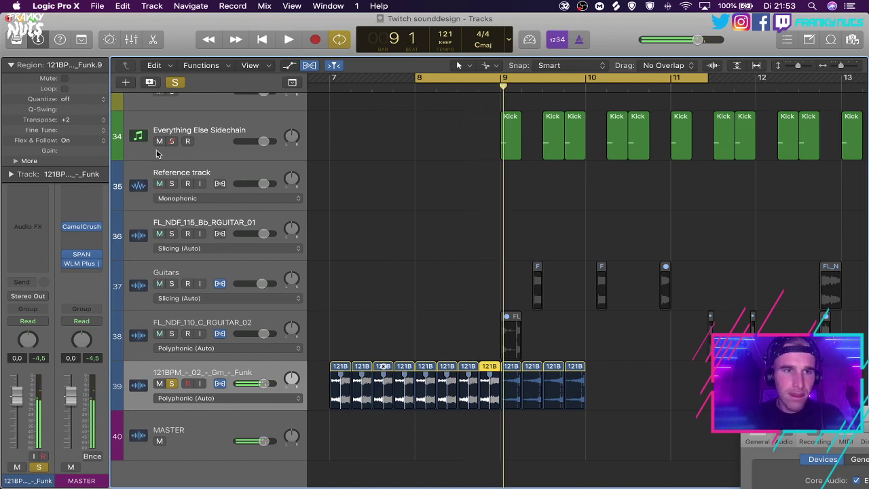
key("space")
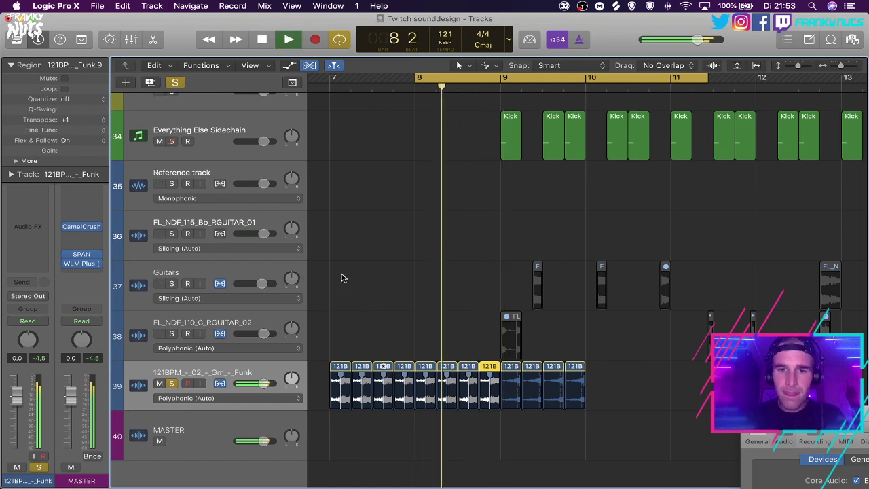
left_click(428, 296)
key("space")
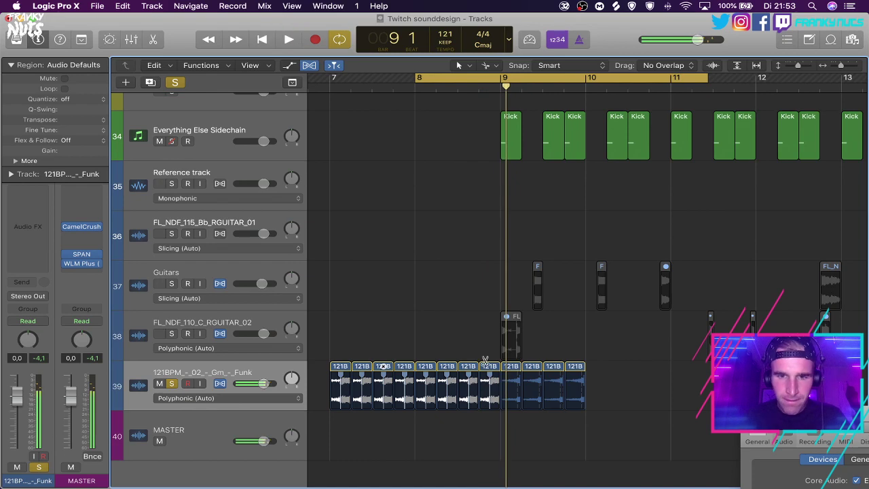
left_click(485, 370)
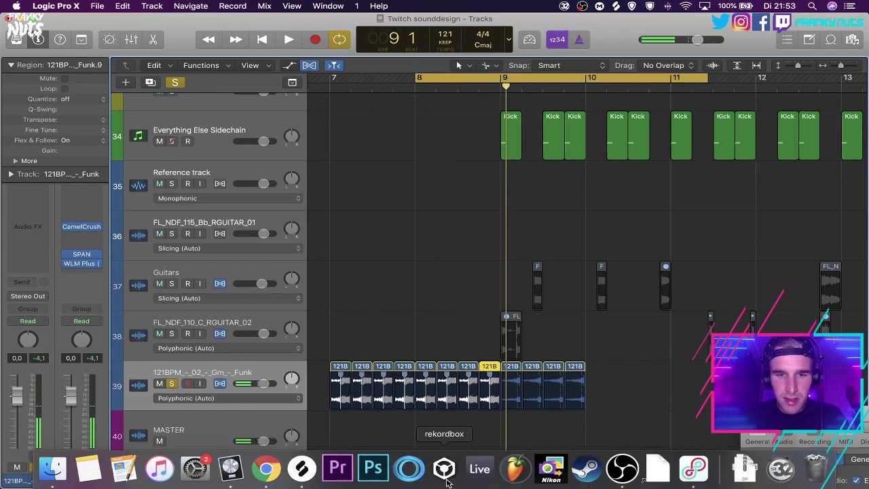
Switch to Splice and preview the pack's samples from 120BPM_-_01_-_Full.wav through 121BPM_-_01_-_Ebm_-_Pad.wav.
left_click(299, 467)
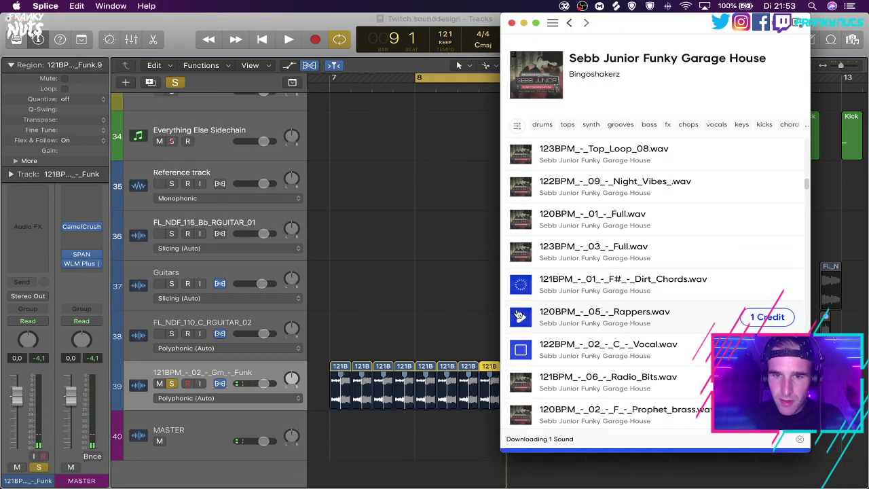
scroll(518, 313, "down", 2)
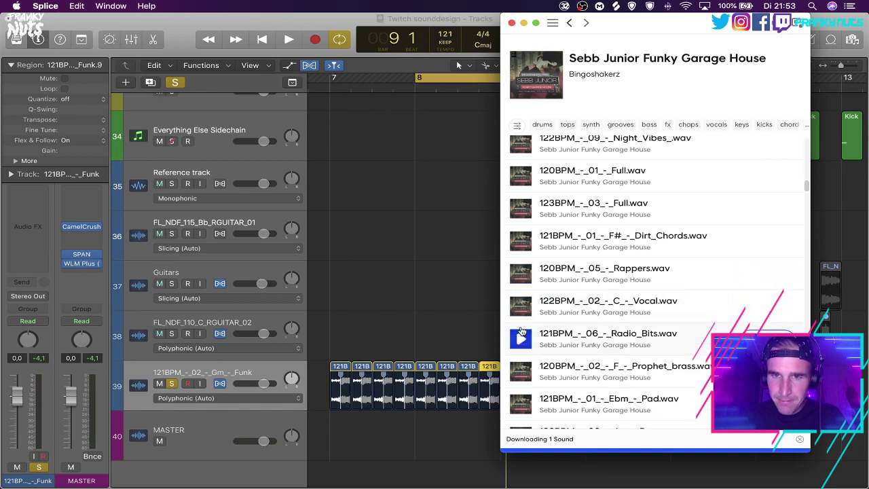
left_click(521, 207)
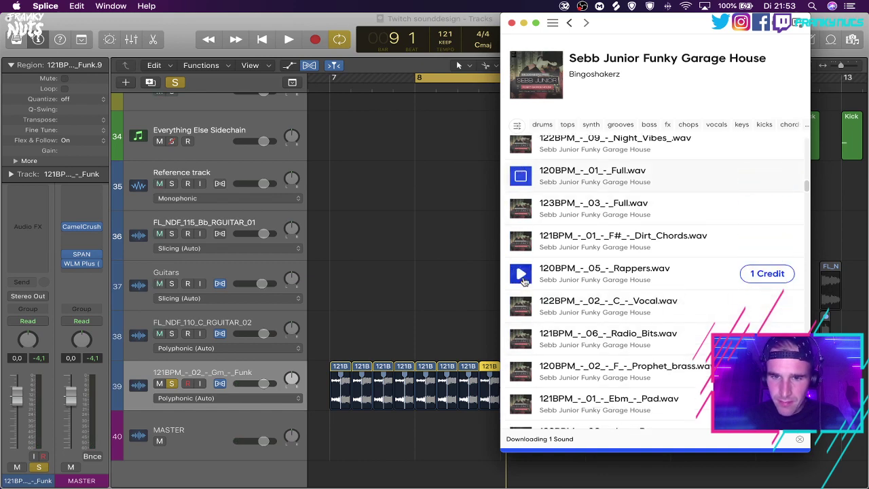
left_click(521, 370)
scroll(523, 353, "down", 5)
left_click(521, 285)
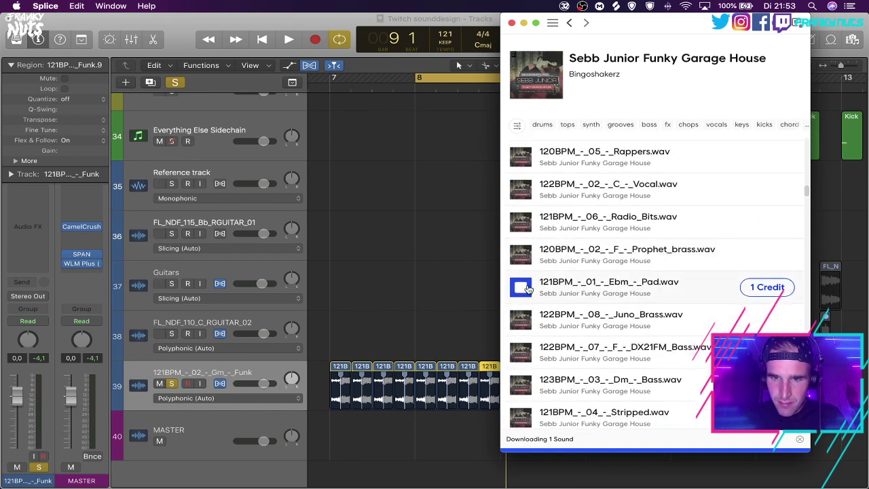
Preview the pack's brass, bass and 121BPM_-_04_-_Stripped.wav samples, and download 120BPM_-_02_-_F_-_Prophet_brass.wav.
scroll(522, 282, "down", 4)
scroll(528, 288, "down", 2)
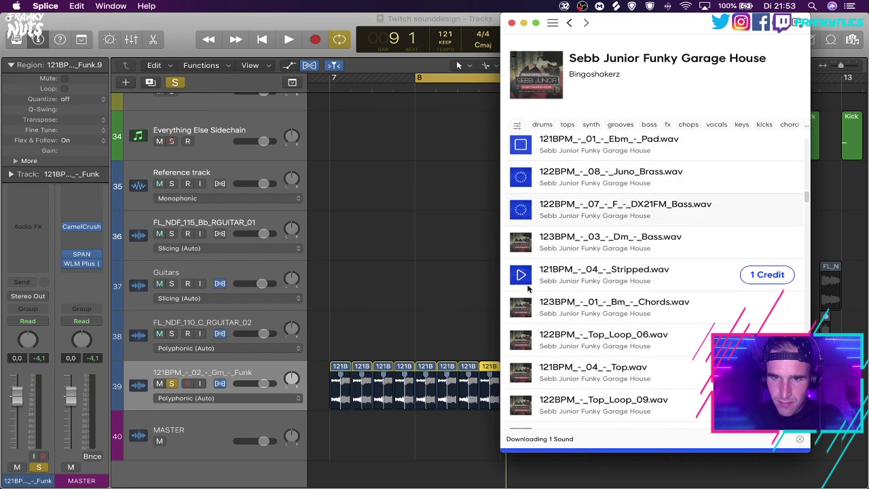
left_click(528, 289)
scroll(557, 272, "down", 2)
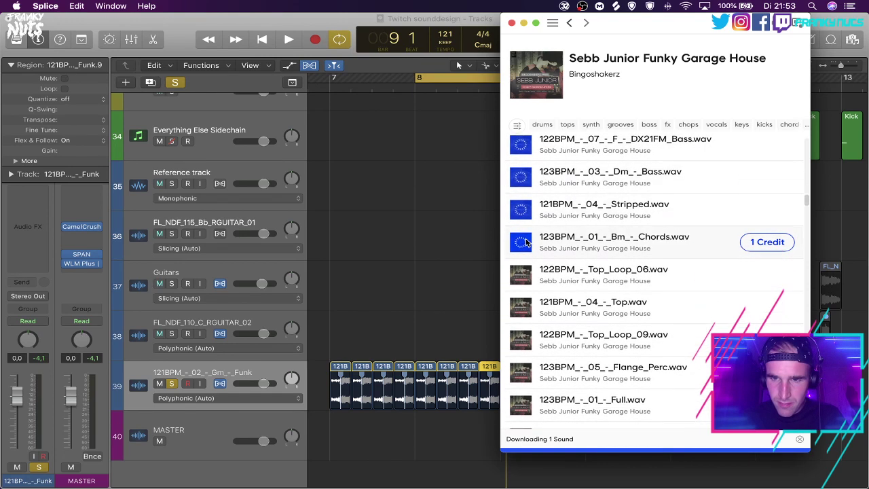
scroll(588, 254, "up", 8)
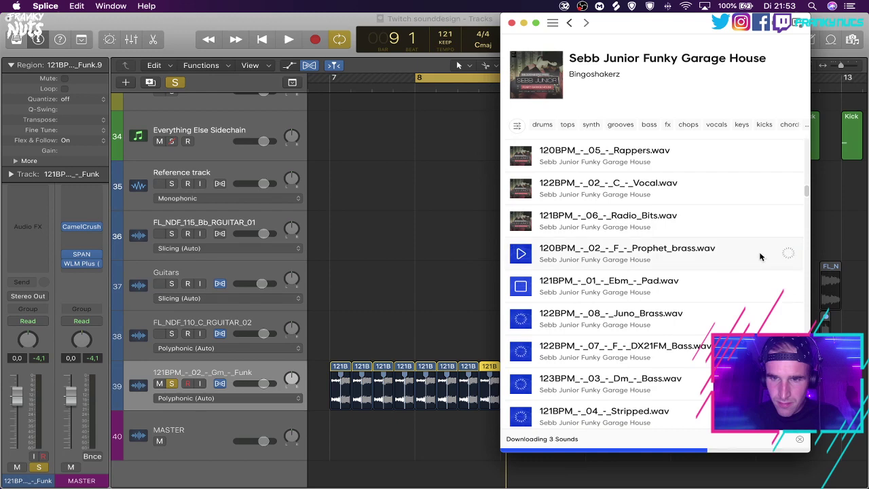
Preview 123BPM_-_03_-_Dm_-_Bass.wav, 121BPM_-_04_-_Stripped.wav and their neighbours, and browse further down the pack.
scroll(678, 272, "down", 4)
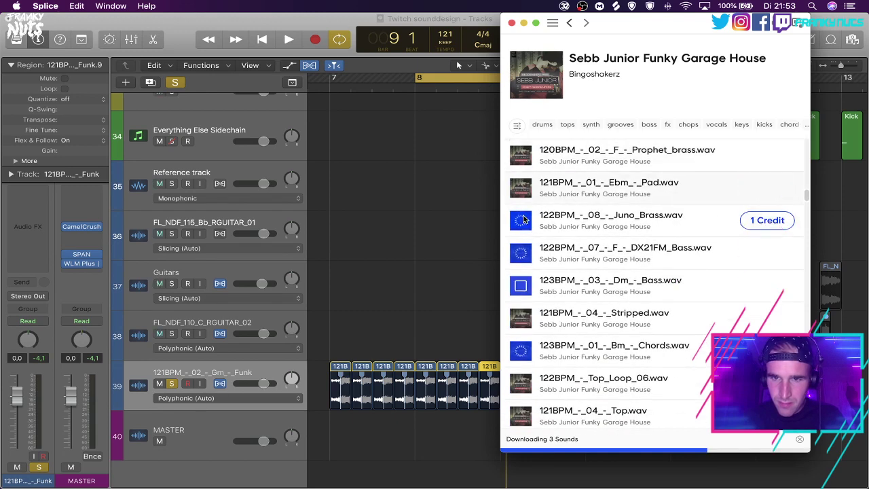
scroll(520, 257, "down", 3)
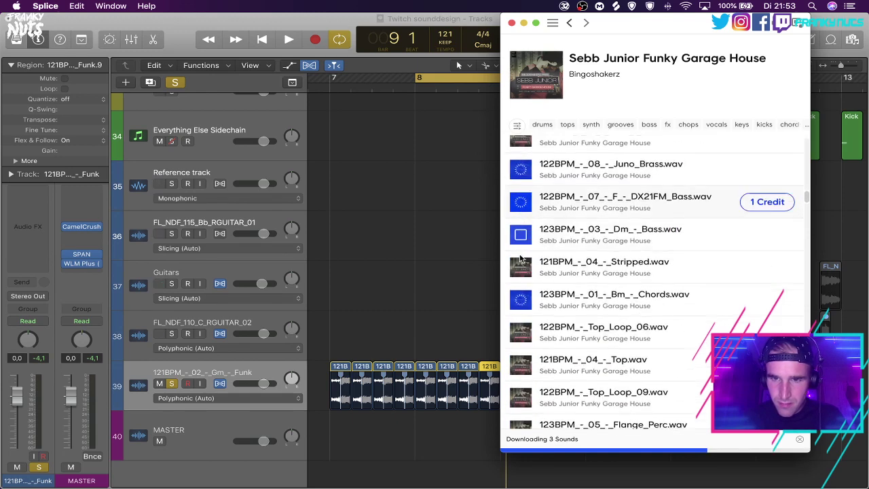
scroll(522, 254, "down", 1)
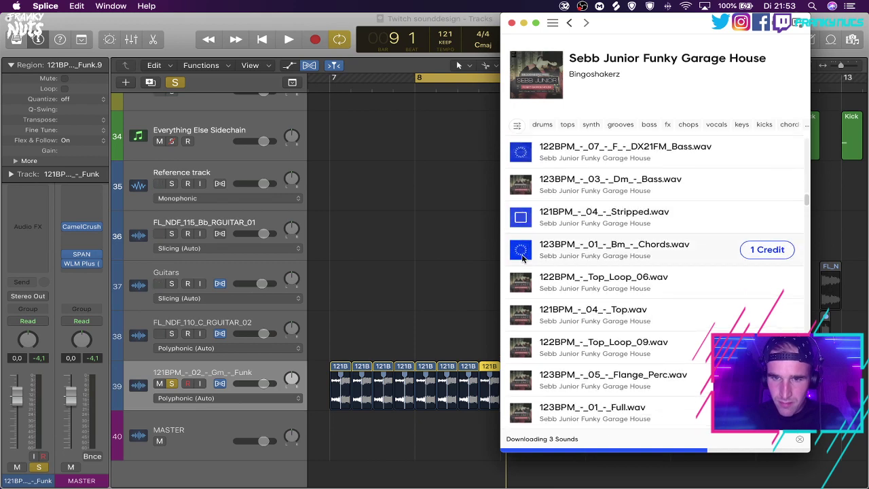
scroll(521, 257, "down", 10)
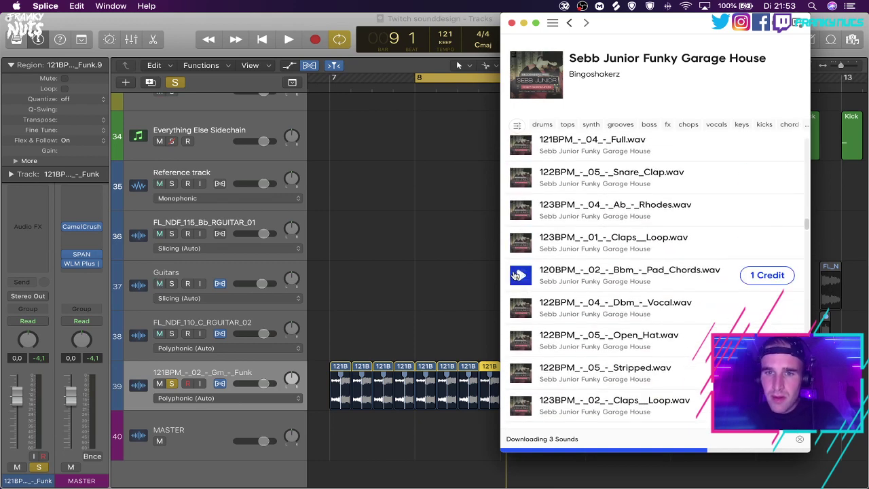
Switch to Logic Pro X and audition the Funk slices from bar 8 through bar 9.
left_click(429, 266)
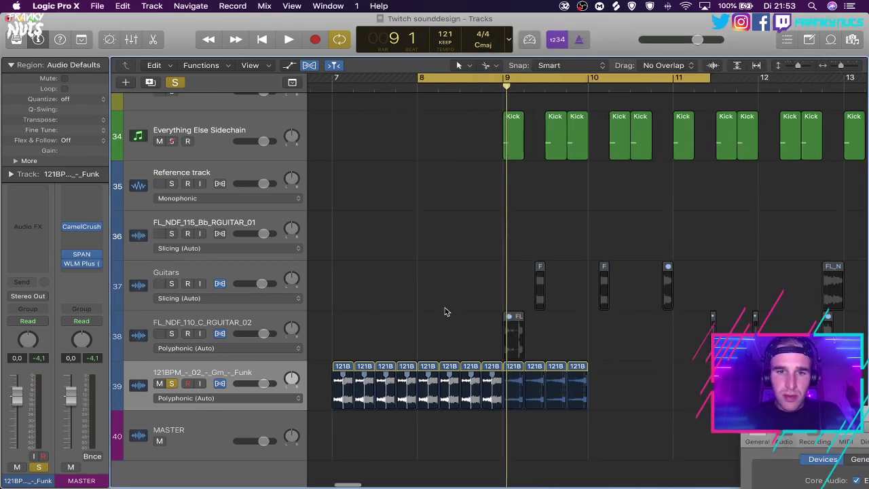
key("super+Left")
key("space")
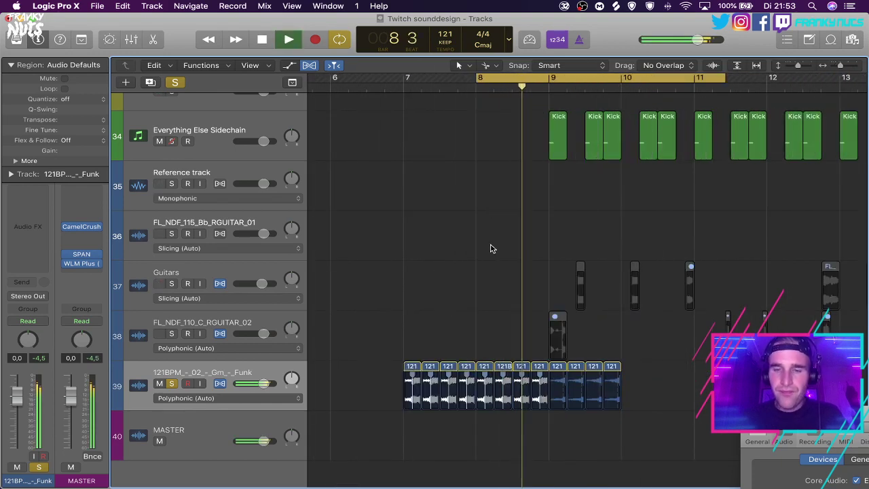
key("super+Right")
key("super+Right")
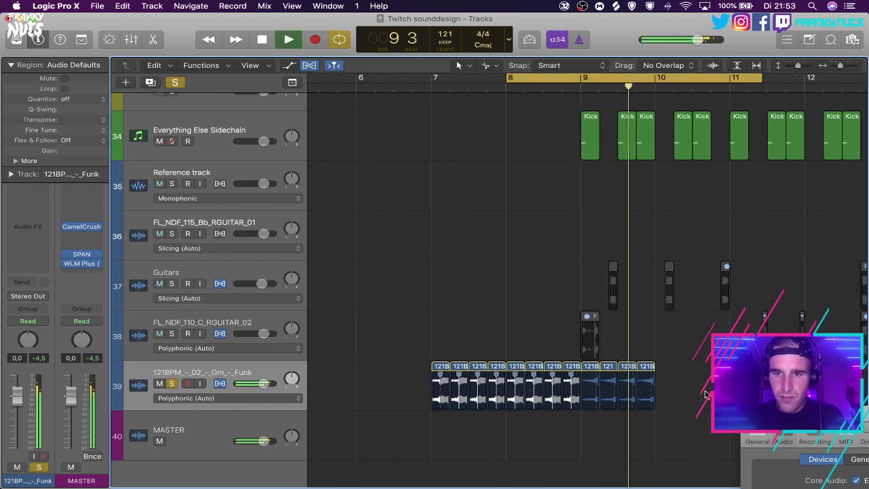
left_click_drag(703, 393, 420, 387)
key("space")
Move all twelve Funk slices to start at bar 4 and copy the last four to bar 7.
left_click(534, 356)
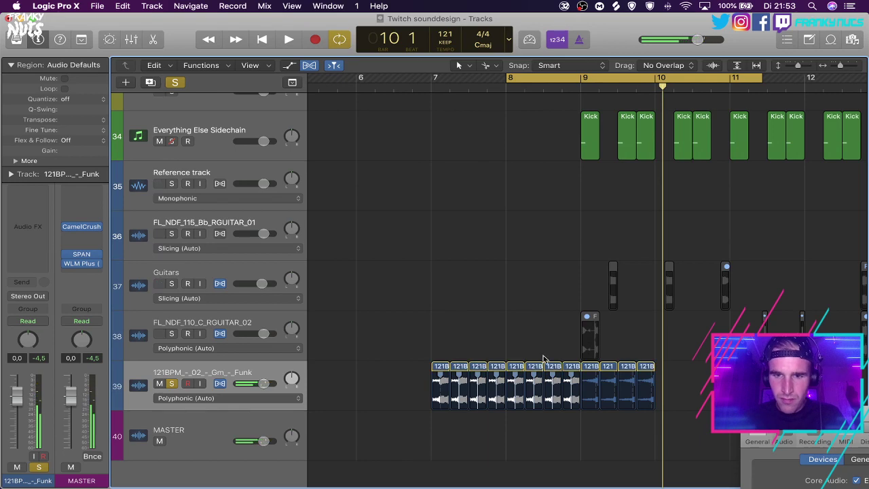
left_click_drag(694, 375, 316, 376)
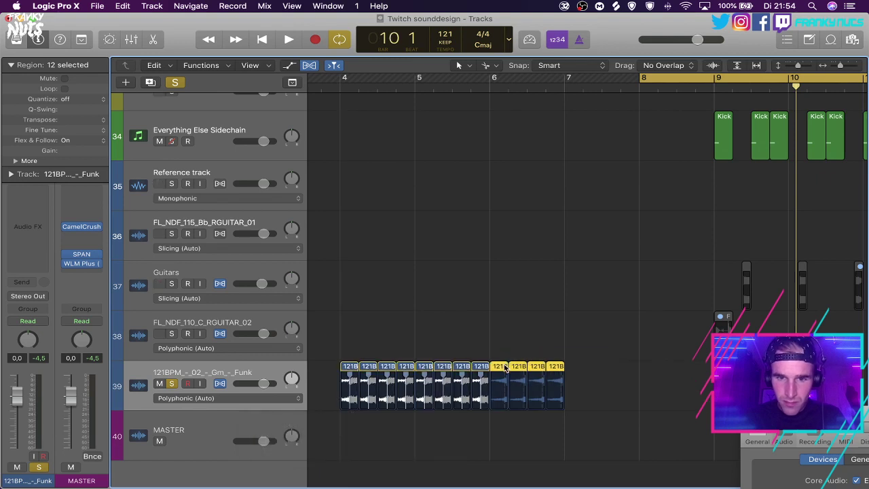
left_click_drag(505, 368, 576, 369)
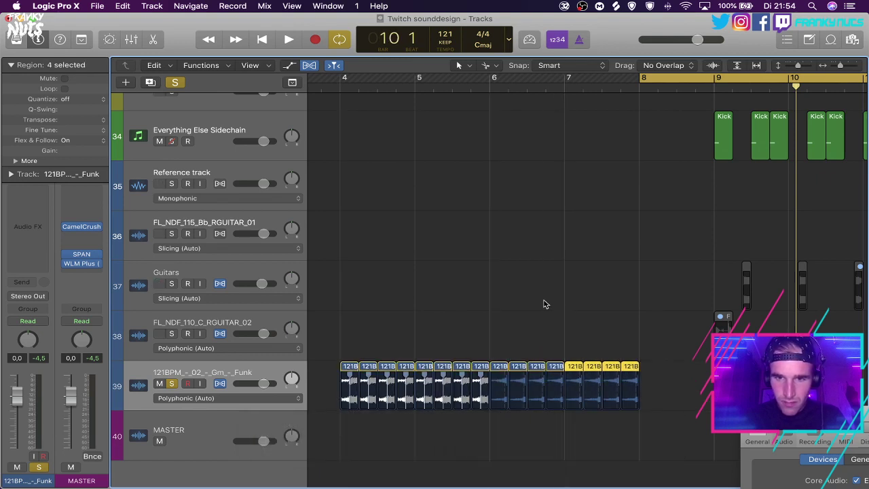
Deselect the Funk slices and set the project tempo to 150.
left_click(543, 304)
double_click(446, 33)
type("150")
key("Return")
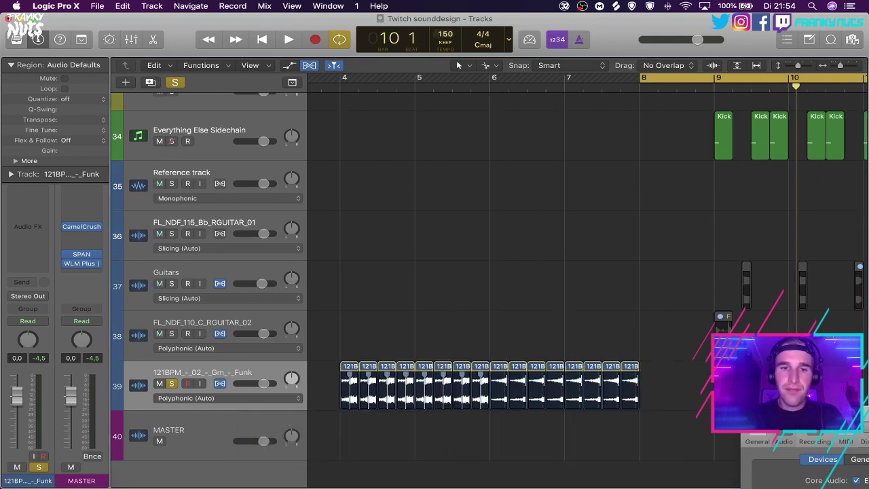
Extend the cycle to start at bar 4, play it and unsolo the Funk track.
left_click_drag(347, 89, 641, 83)
key("space")
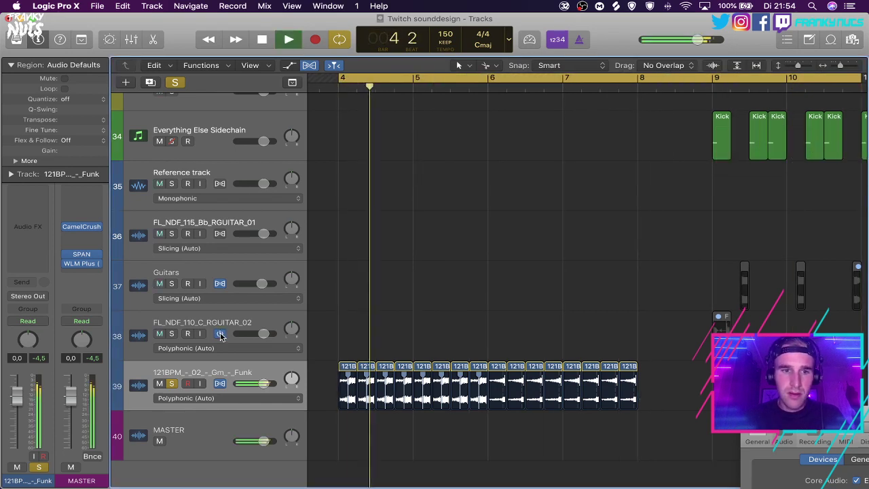
left_click(173, 385)
scroll(522, 255, "up", 5)
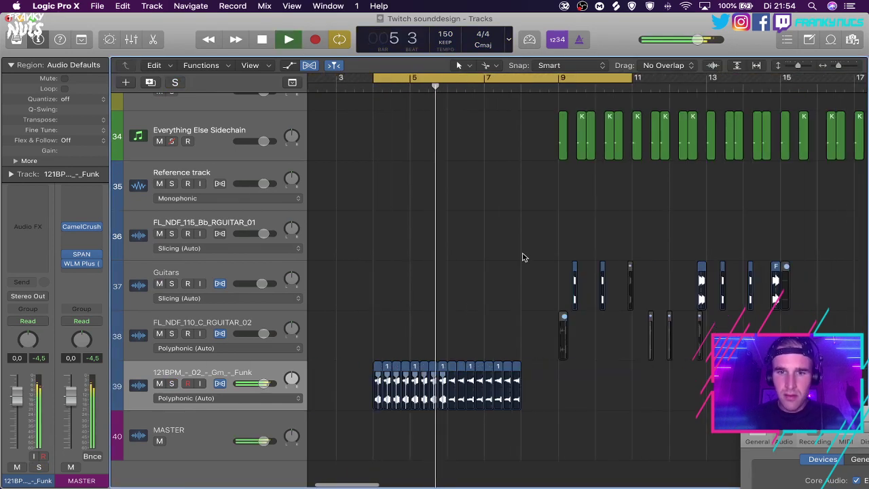
scroll(558, 214, "down", 5)
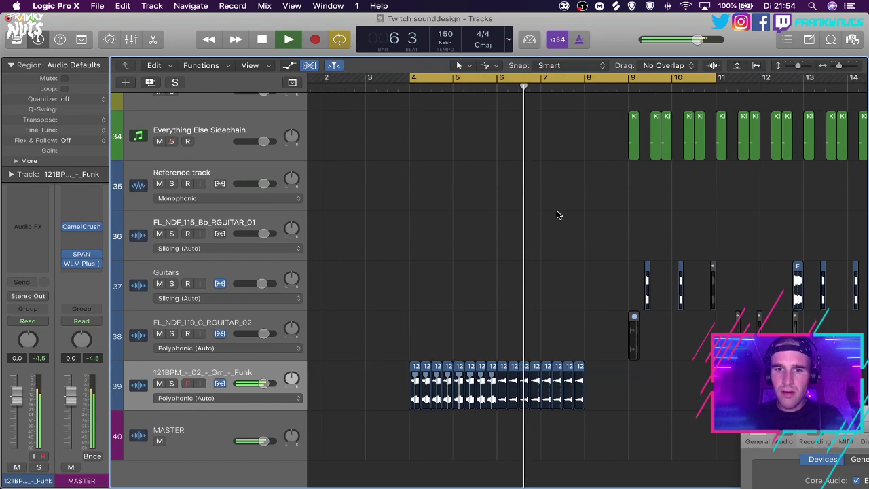
Turn off the cycle and move all sixteen Funk slices to start at bar 5.
left_click(581, 90)
scroll(570, 180, "up", 5)
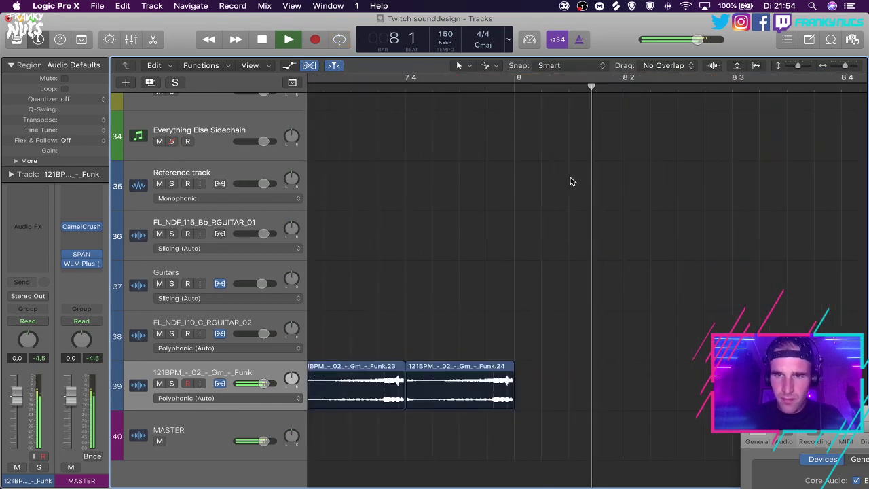
scroll(570, 179, "down", 5)
left_click_drag(615, 327, 477, 369)
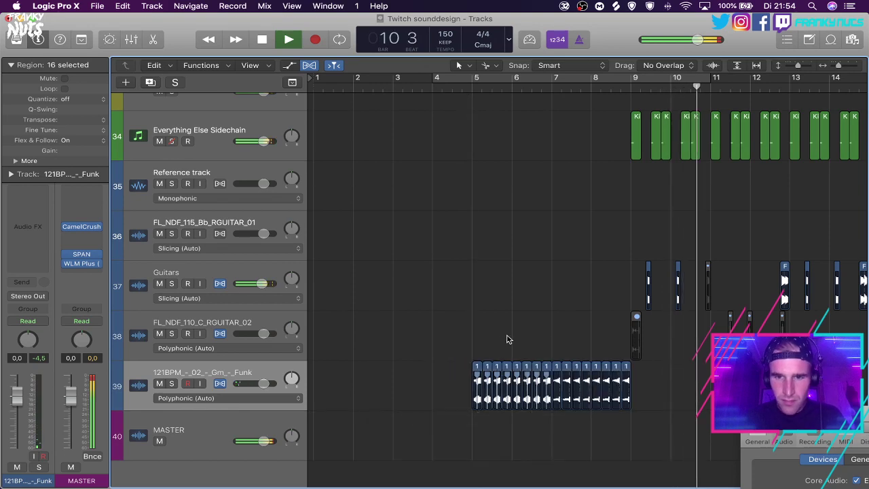
Copy the eight Funk slices of bars 7 and 8 to bar 11 and play the passage leading into them.
left_click_drag(656, 370, 556, 370)
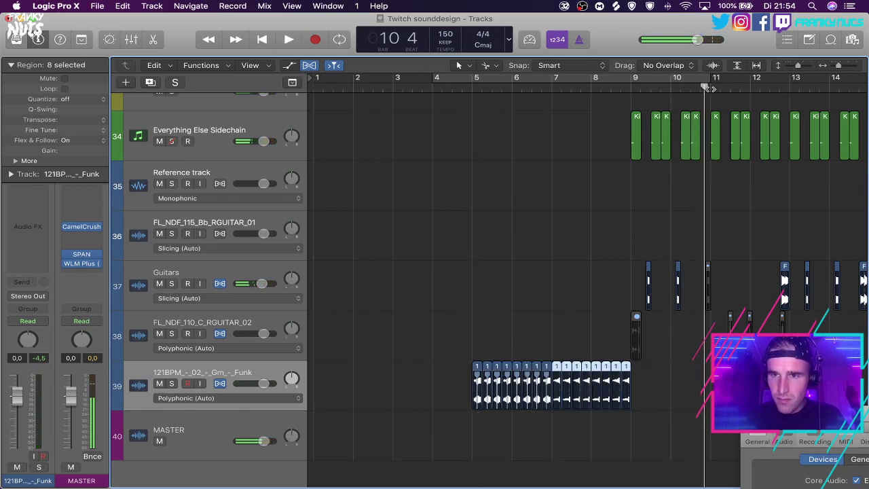
left_click_drag(710, 89, 712, 89)
key("super+v")
left_click(688, 89)
key("space")
scroll(683, 248, "right", 5)
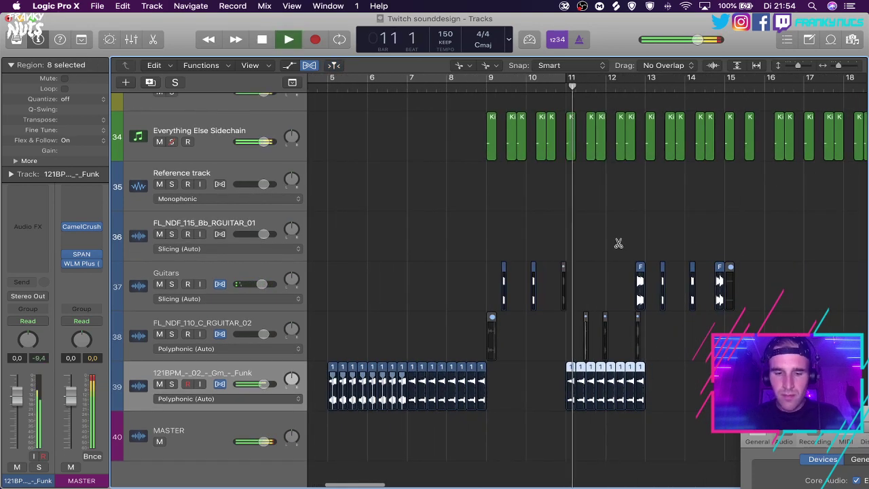
left_click(588, 246)
key("super+Right")
key("super+Right")
key("space")
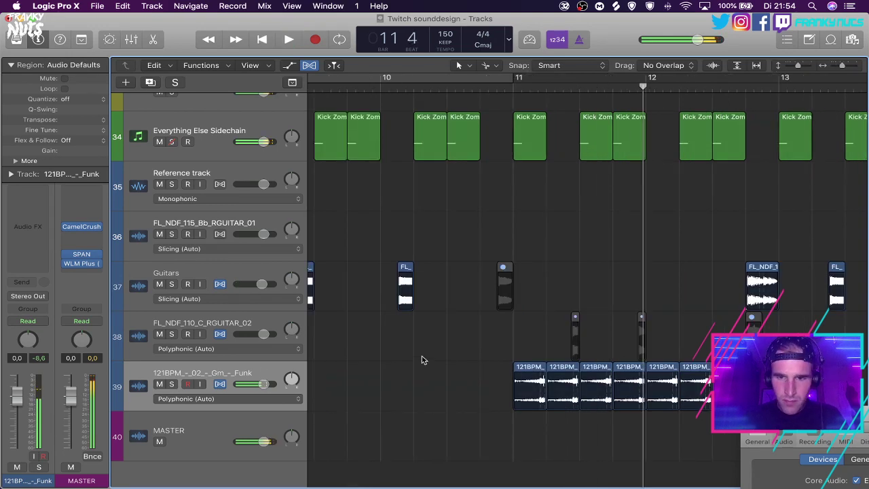
Normalize the audio of the first Funk slice at bar 11 and play the arrangement from beat 2 of bar 10.
double_click(538, 370)
left_click(242, 229)
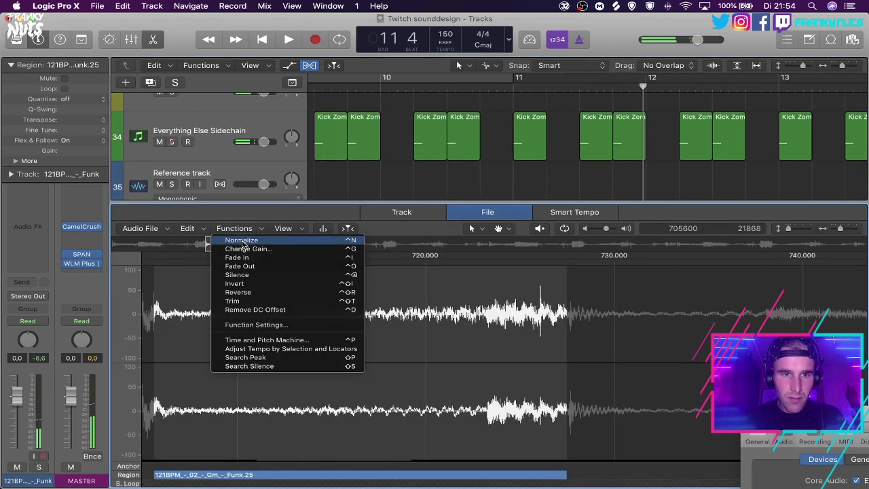
left_click(246, 242)
key("x")
key("x")
left_click(413, 89)
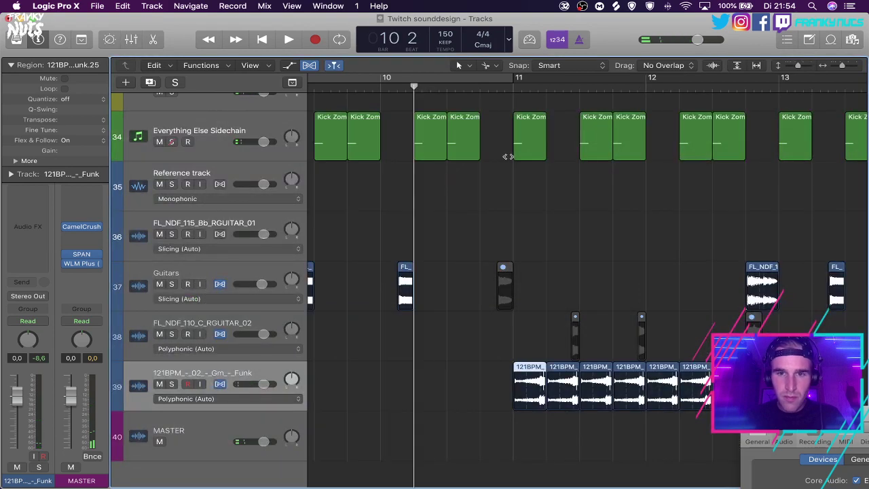
key("space")
Check the waveform of the last Funk slice of bar 7 in the audio file editor during playback.
left_click(604, 236)
key("super+Left")
key("super+Left")
scroll(586, 260, "left", 4)
double_click(494, 367)
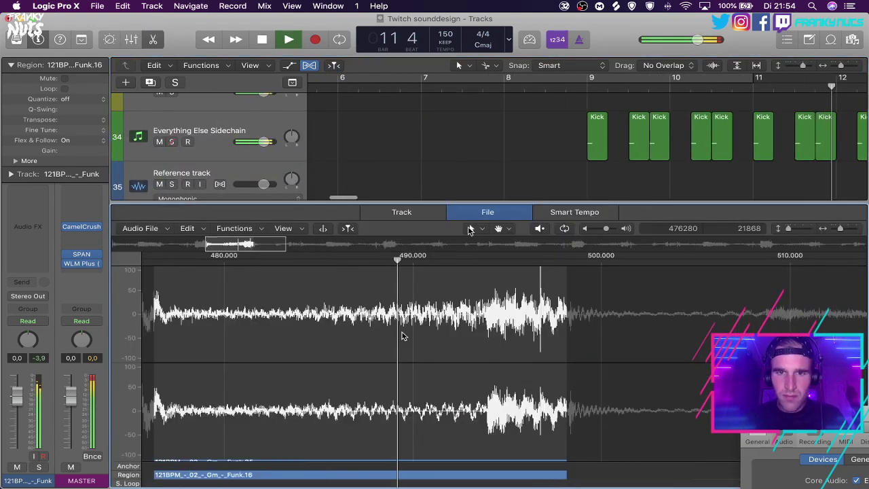
key("x")
key("x")
left_click(466, 222)
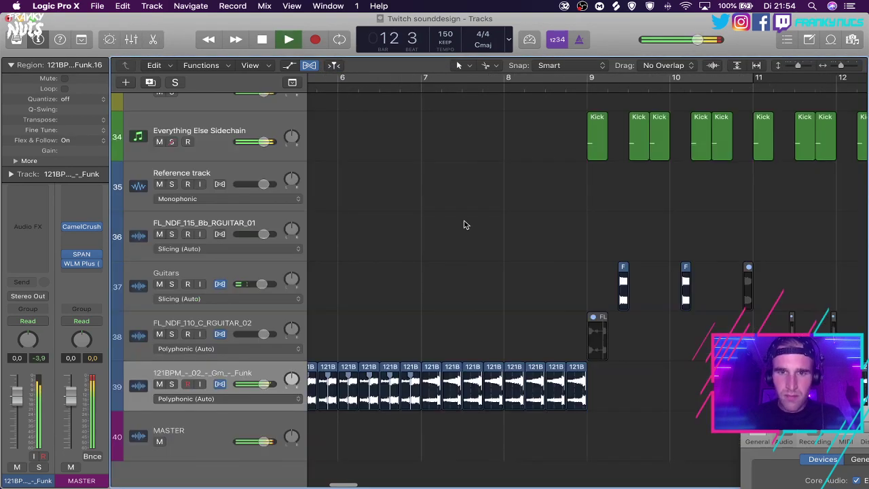
Play from bar 7 and delete the eight copied Funk slices at bar 11.
scroll(465, 222, "right", 6)
key("super+Left")
key("super+Left")
scroll(421, 224, "left", 5)
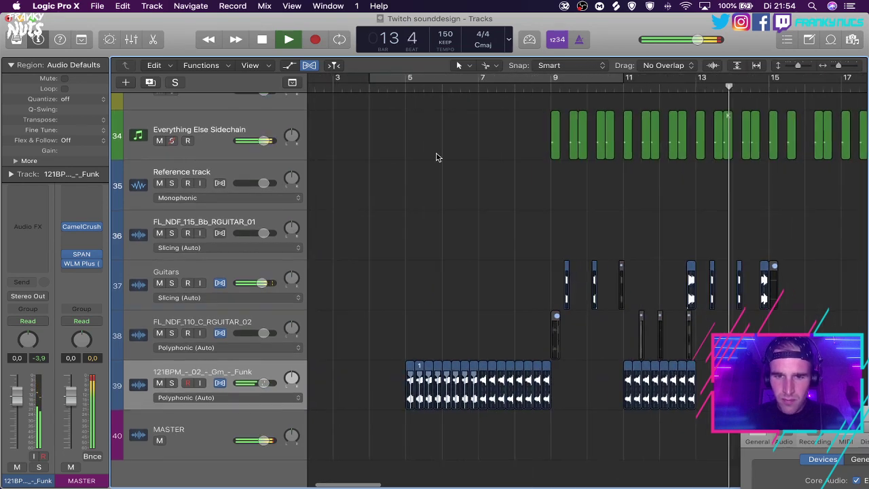
left_click(477, 80)
left_click_drag(717, 399, 599, 380)
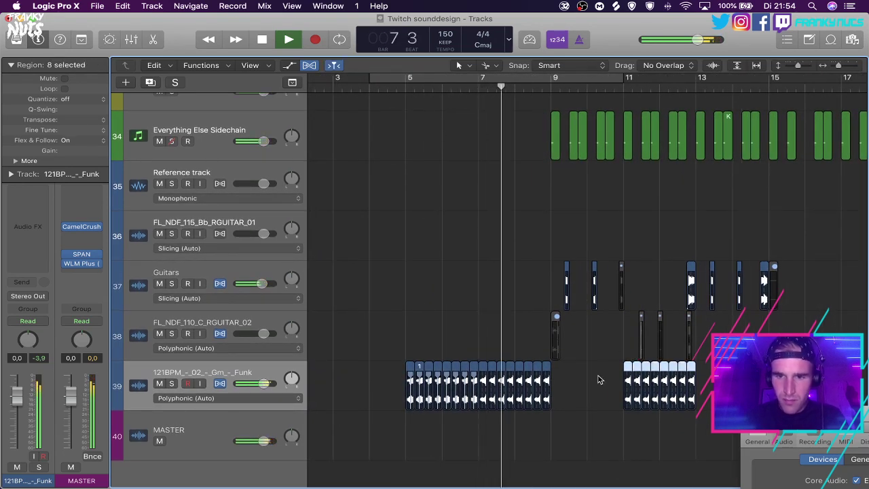
key("Delete")
Trim the loud tails off the Funk slices from beat 2 of bar 7 through bar 8, and play from there.
scroll(533, 396, "up", 5)
key("space")
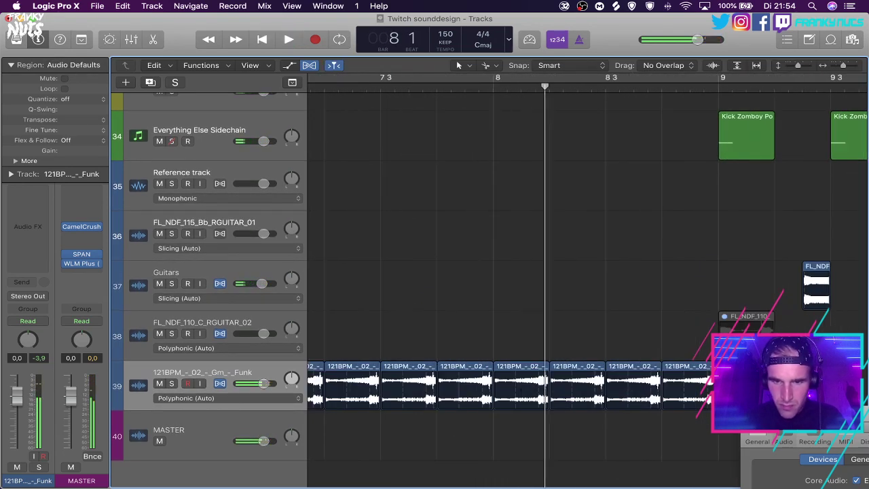
left_click_drag(700, 384, 379, 369)
left_click(326, 86)
left_click(419, 232)
key("space")
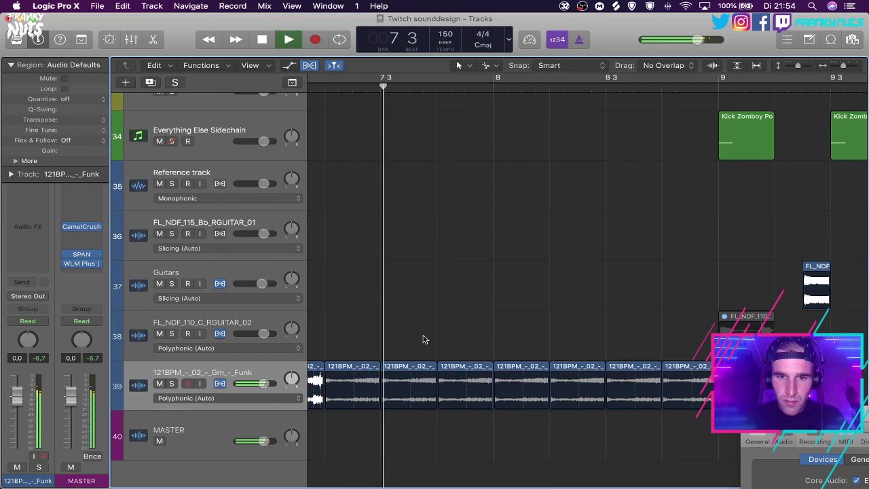
Normalize the Funk slice at beat 3 of bar 7 in the audio file editor and play from bar 5.
double_click(421, 380)
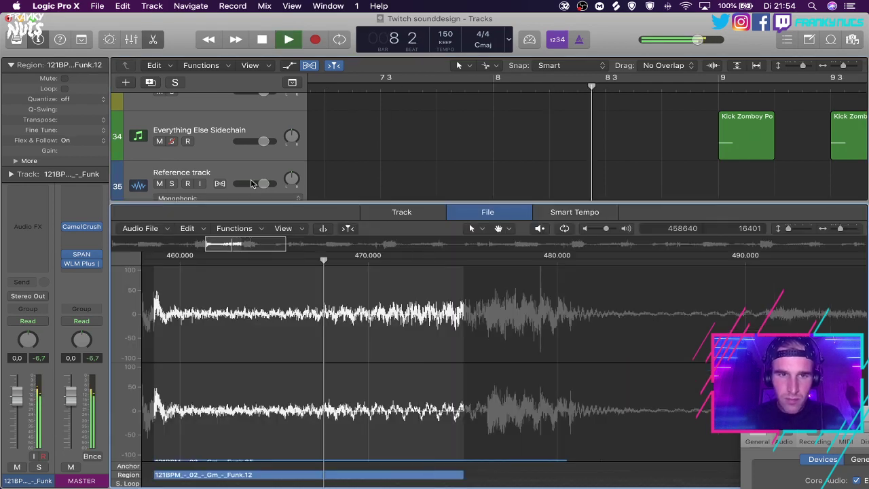
left_click(235, 228)
left_click(251, 240)
key("1")
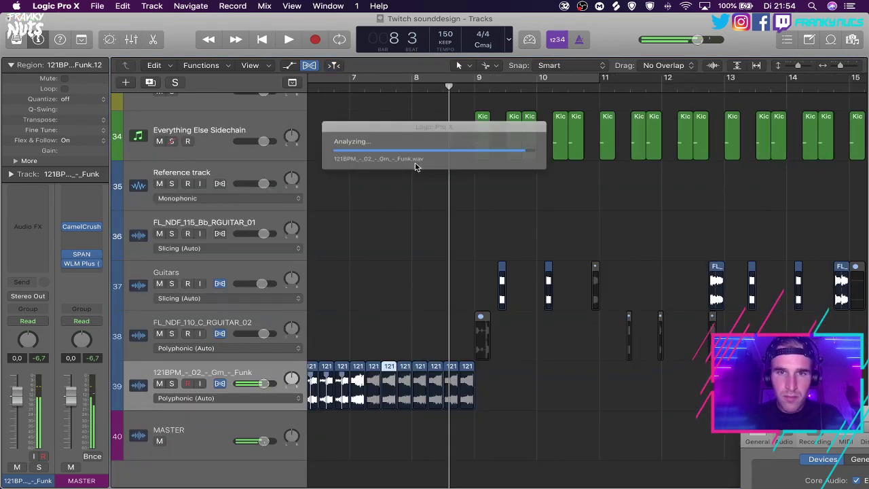
scroll(415, 165, "left", 5)
left_click(426, 86)
key("space")
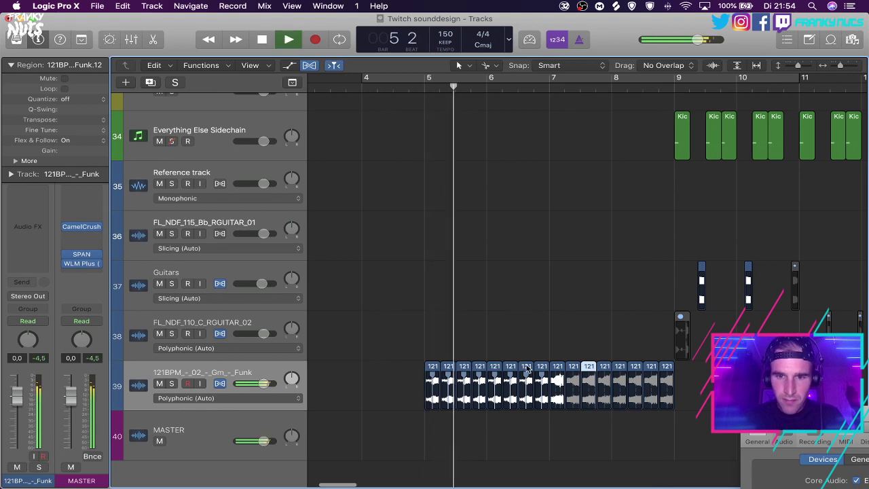
Stop playback and delete the seven Funk slices that follow the first slice at bar 5.
left_click(523, 349)
key("space")
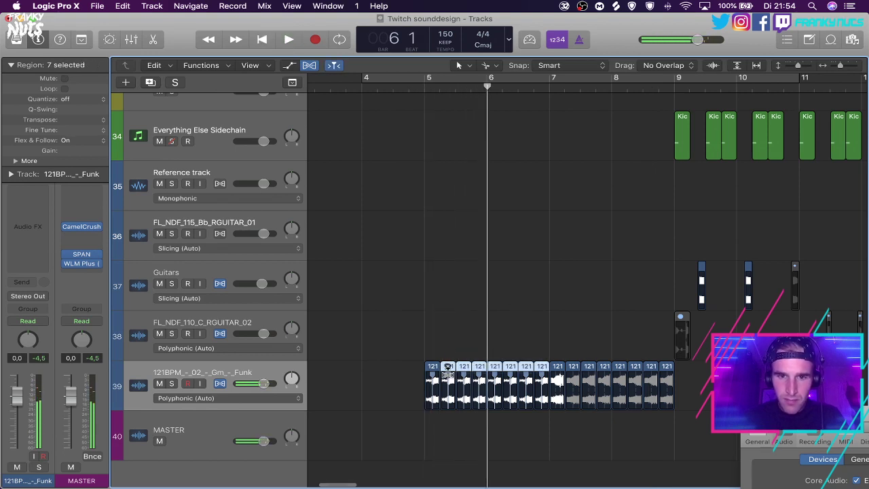
key("Delete")
Time-stretch the remaining Funk slice at bar 5 to a length of two beats and play it.
key("super+Right")
key("super+Right")
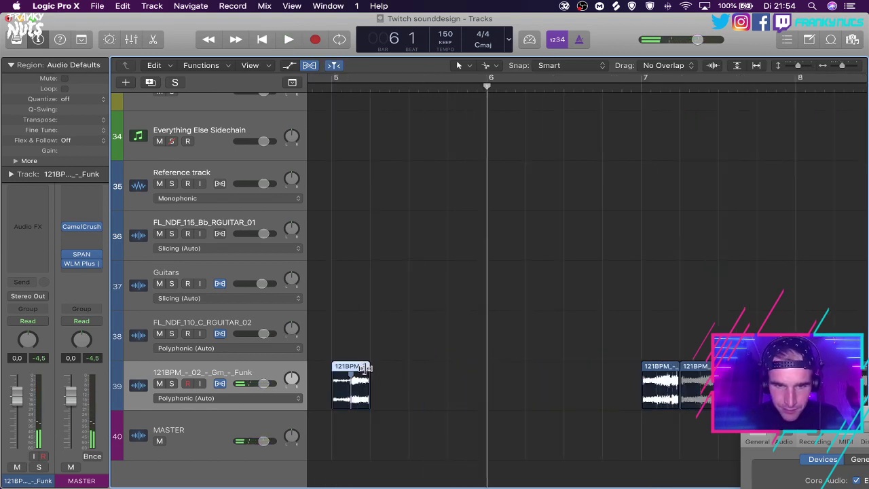
left_click_drag(367, 367, 408, 367)
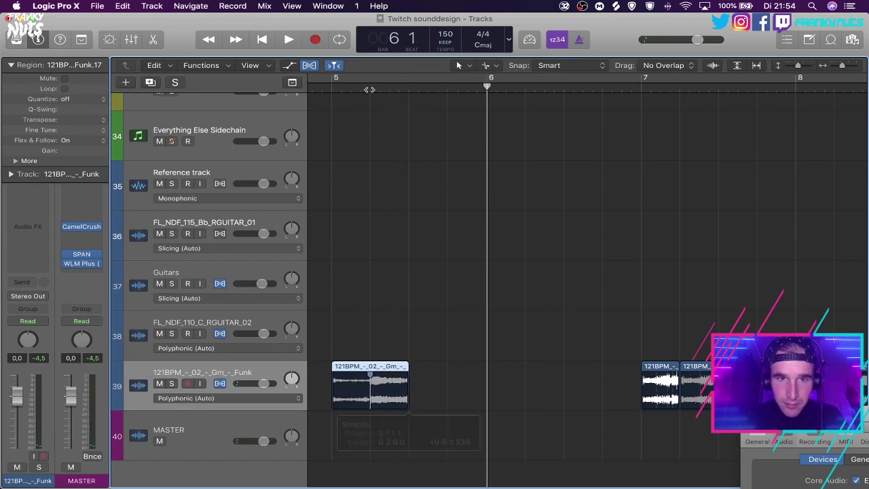
key("space")
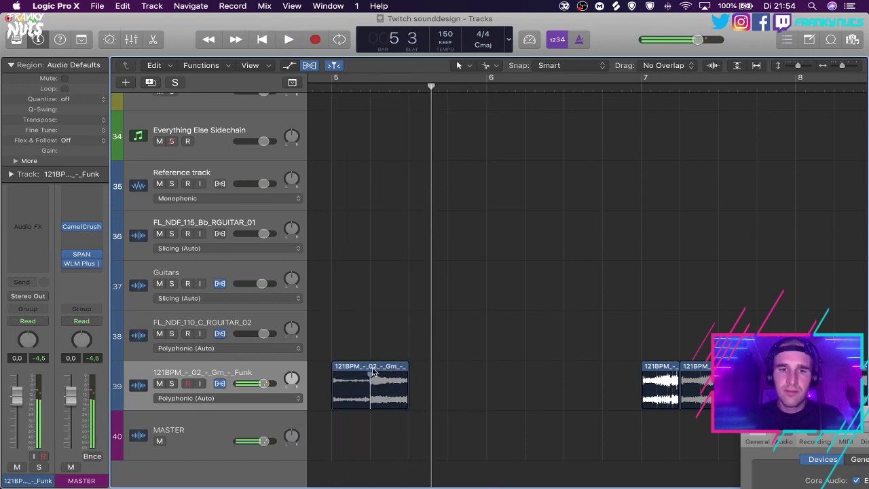
Cut the stretched Funk slice at beat 2, delete its second half and copy the first half to beat 2.
left_click(372, 370, "super")
key("Delete")
left_click_drag(350, 368, 385, 372)
Normalize the copied Funk slice at beat 2 of bar 5 and play from bar 5.
key("e")
left_click(234, 228)
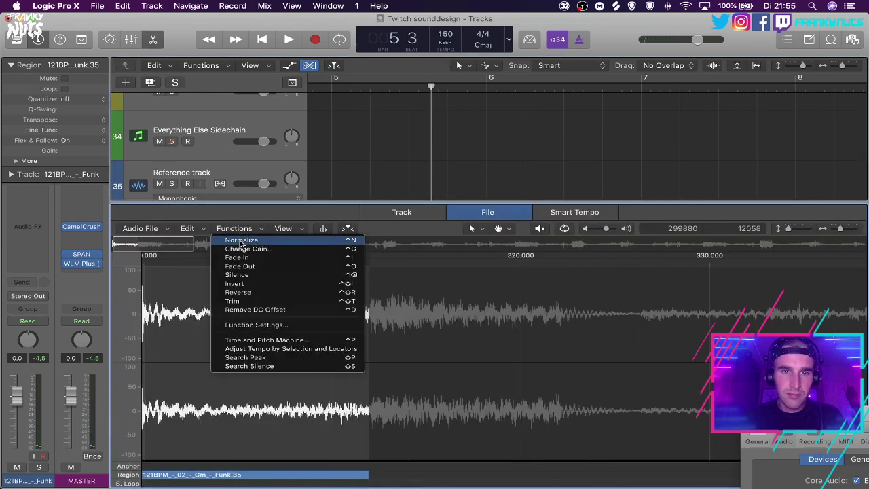
left_click(241, 241)
key("e")
key("space")
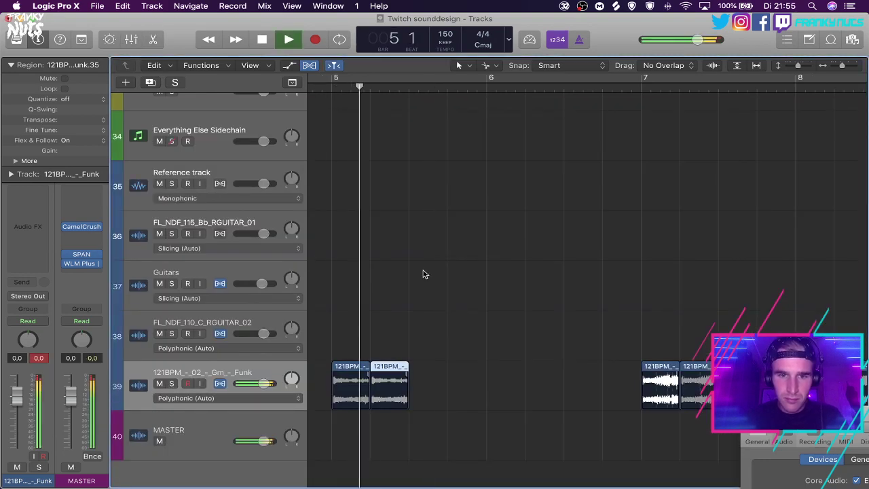
Duplicate the two Funk slices at bar 5 to beat 3, and copy the resulting four slices to bar 6.
left_click_drag(423, 274, 444, 361)
key("space")
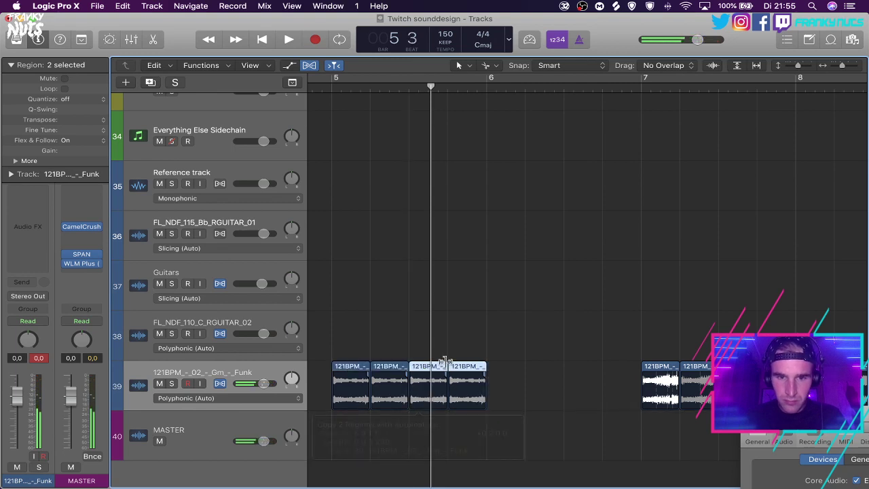
left_click_drag(362, 362, 504, 366)
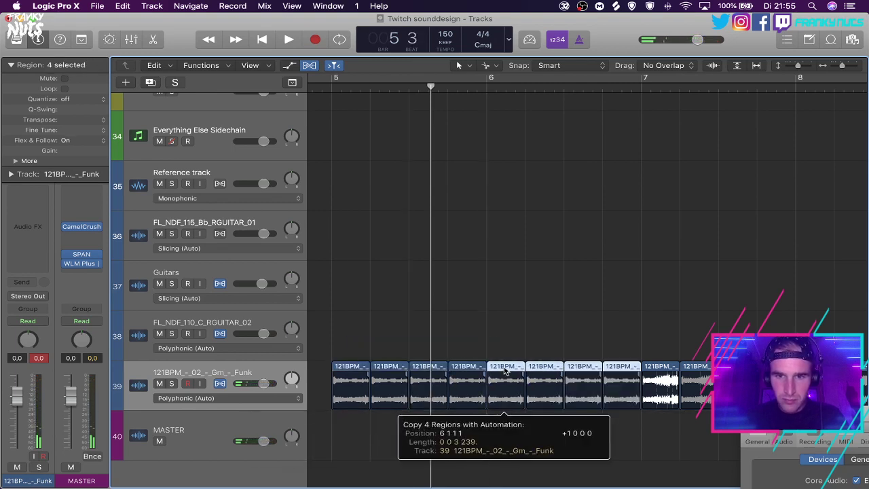
left_click(477, 327)
Bounce the Funk slice at beat 2 of bar 5 in place as "rev" and move the bounce onto the Funk track at beat 2.
right_click(375, 364)
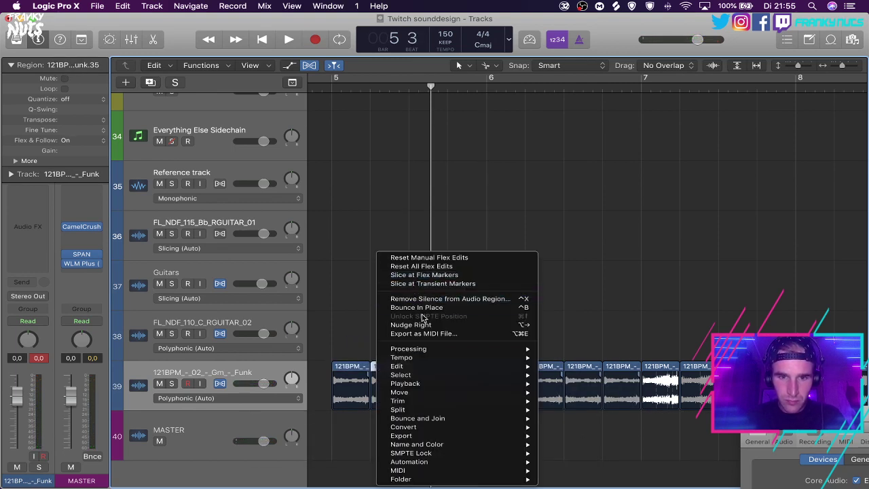
left_click(411, 307)
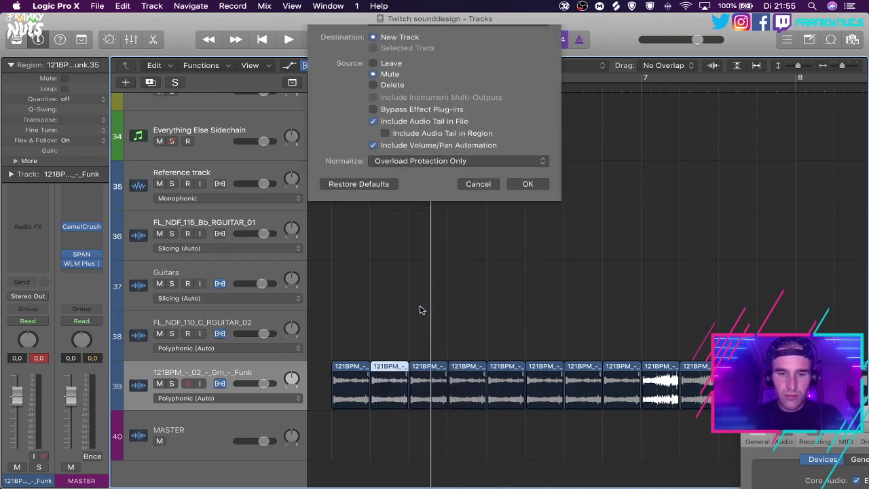
key("Escape")
left_click_drag(388, 420, 391, 368)
Reverse the rev slice in the audio file editor and play from bar 5.
double_click(391, 370)
left_click(245, 230)
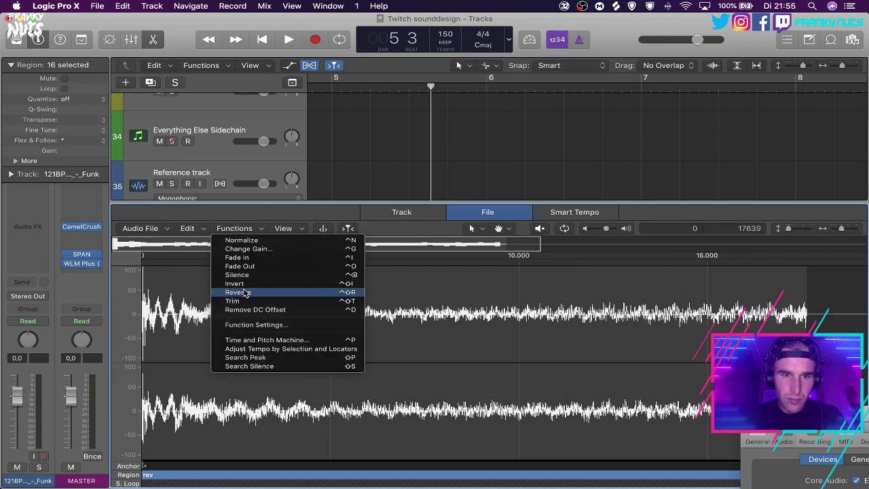
left_click(244, 293)
key("e")
left_click(323, 79)
left_click(322, 77)
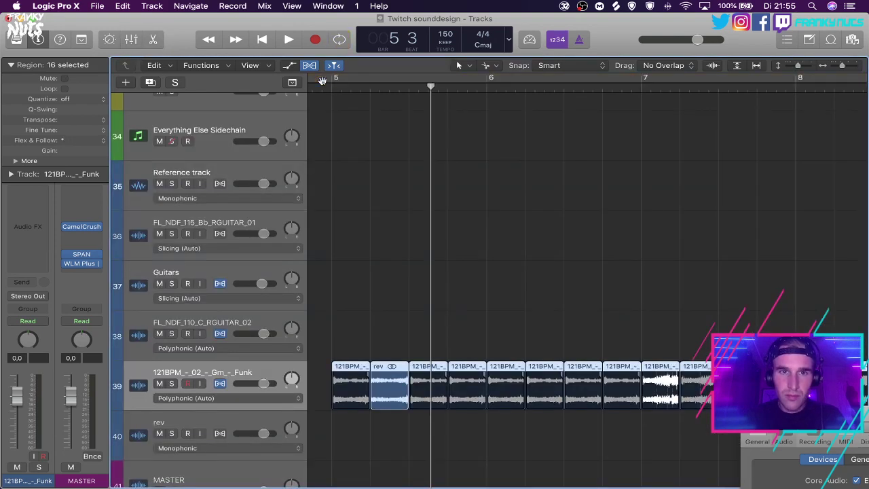
left_click(322, 87)
key("space")
Copy the normal and reversed slice pair to beat 3 of bar 5, and the resulting four slices to bar 6.
left_click_drag(401, 329, 347, 367)
key("space")
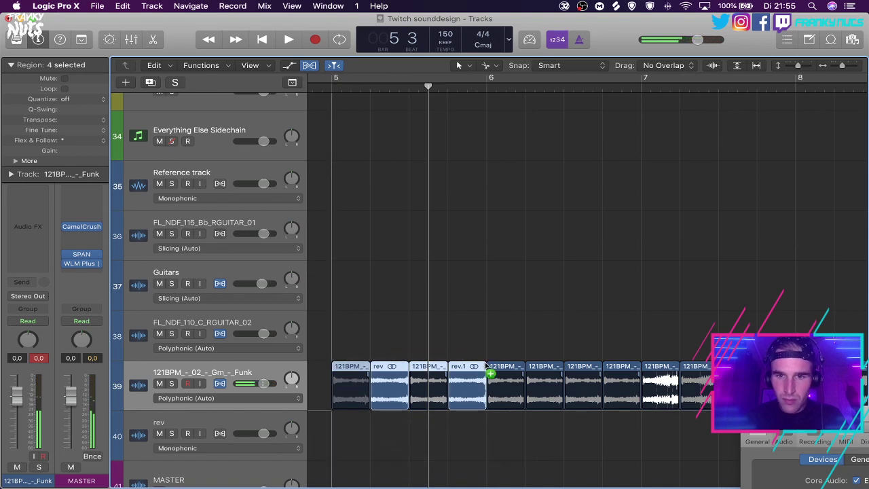
left_click_drag(485, 364, 503, 364)
left_click(529, 322)
Listen to the alternating normal and reversed Funk slices through bar 8 and examine their place in the whole arrangement.
key("space")
key("super+Left")
key("super+Left")
key("super+Right")
key("super+Right")
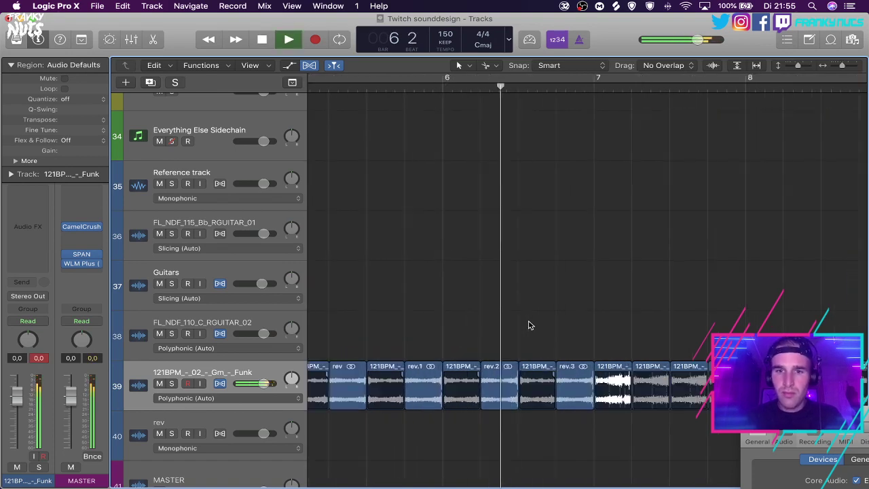
key("z")
key("z")
key("z")
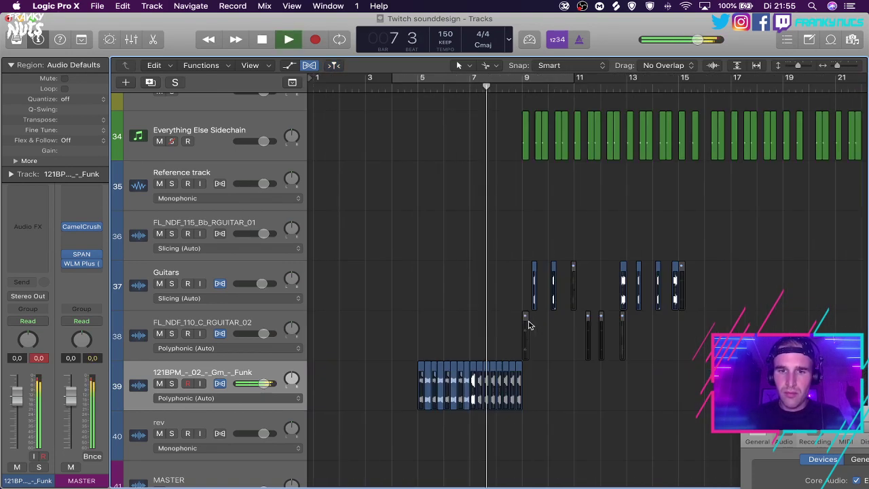
key("super+Right")
key("super+Right")
key("super+Right")
key("super+Right")
key("super+Left")
key("super+Left")
key("super+Left")
key("super+Left")
key("super+Left")
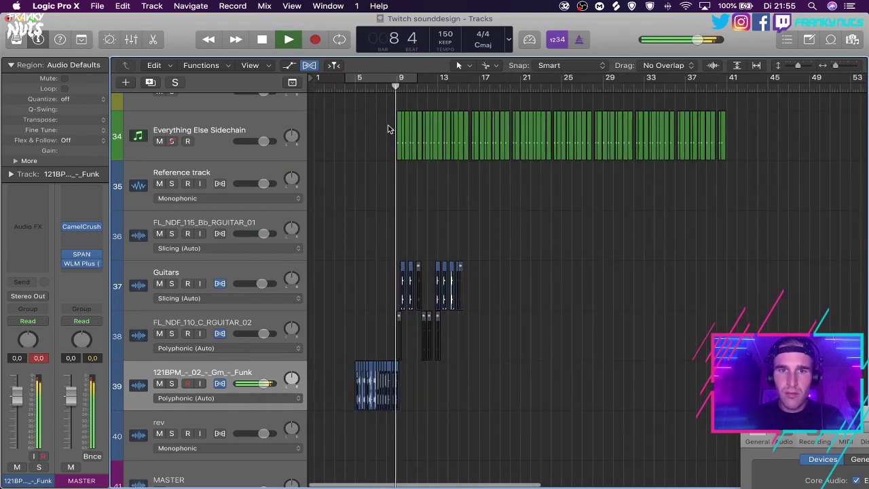
Set a cycle range from bar 5 to bar 9 and play it.
key("space")
left_click_drag(355, 79, 396, 85)
key("space")
key("super+Right")
key("super+Right")
key("super+Right")
key("super+Right")
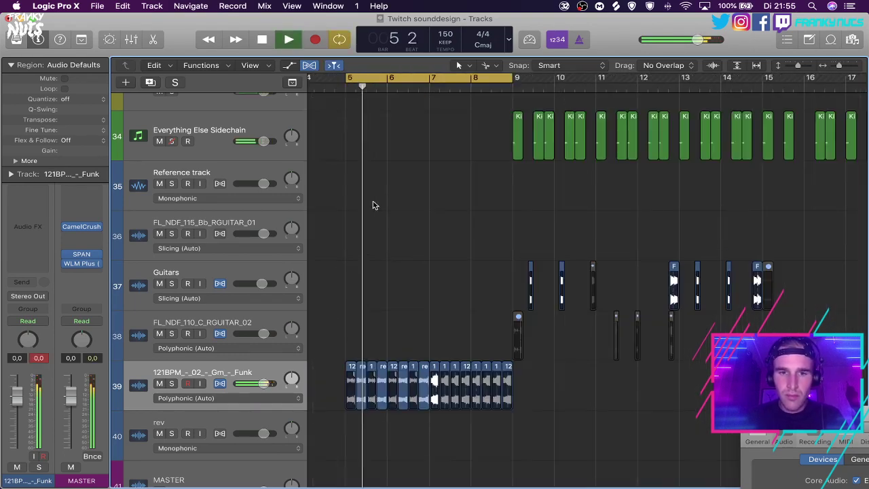
Split off and mute the first beat of the Lead region at bar 9, and play from bar 8 with cycling off.
scroll(372, 205, "up", 20)
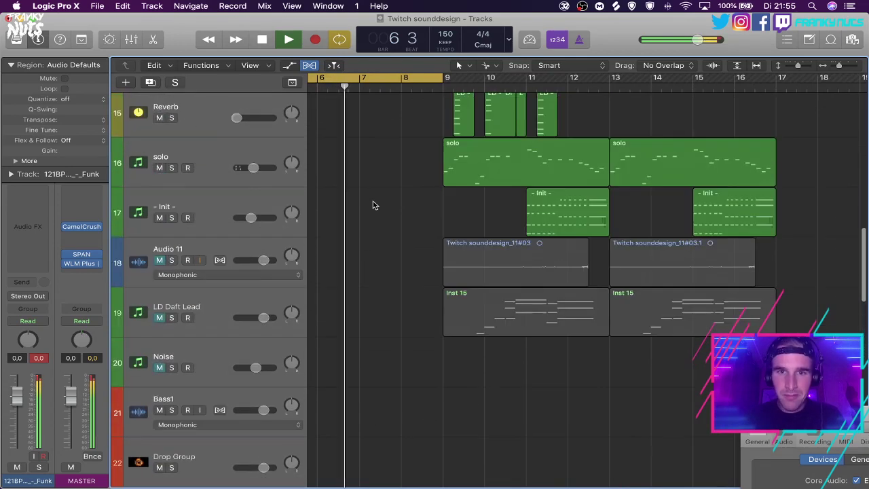
scroll(372, 205, "up", 5)
left_click(455, 250)
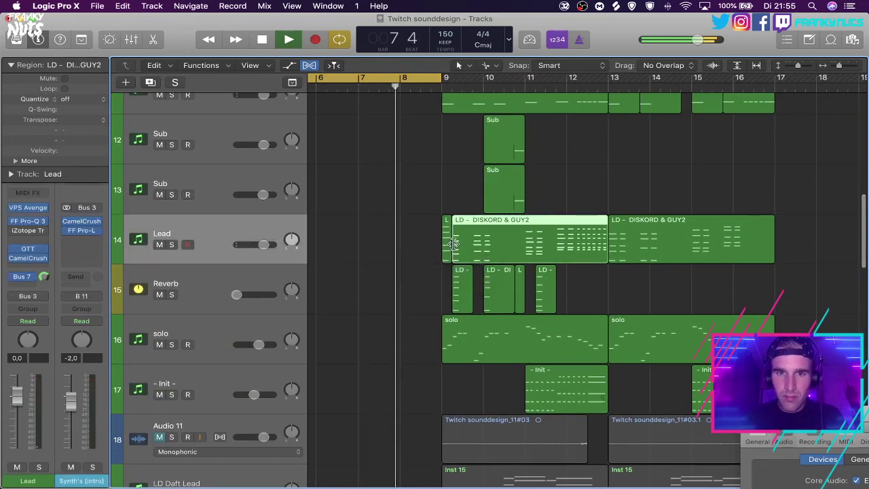
key("ctrl+m")
left_click(427, 80)
key("space")
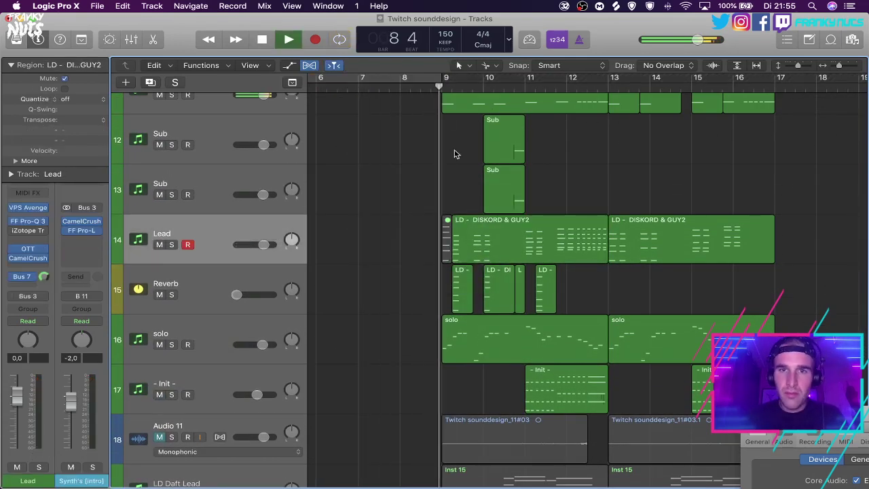
Split the Lead region at beat 3 of bar 9 and mute the piece on beat 2.
left_click(455, 153)
scroll(459, 155, "up", 5)
scroll(458, 155, "down", 5)
key("super+Right")
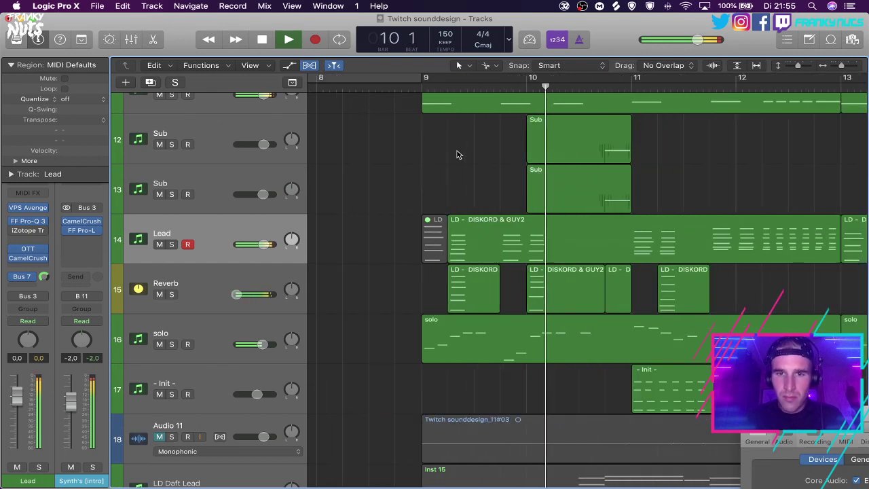
left_click(475, 250, "super")
key("space")
left_click(462, 241)
key("ctrl+m")
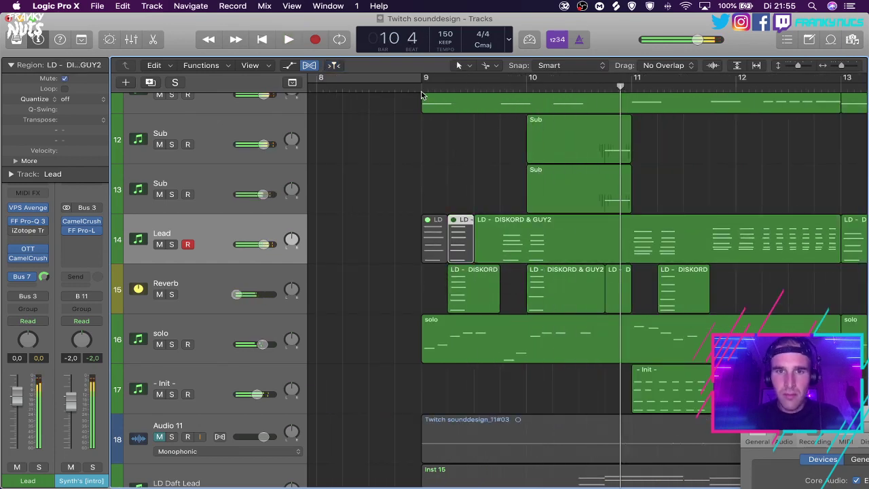
Play from bar 9 and lower the Lead track's volume to -2.4 dB.
left_click(431, 214)
key("space")
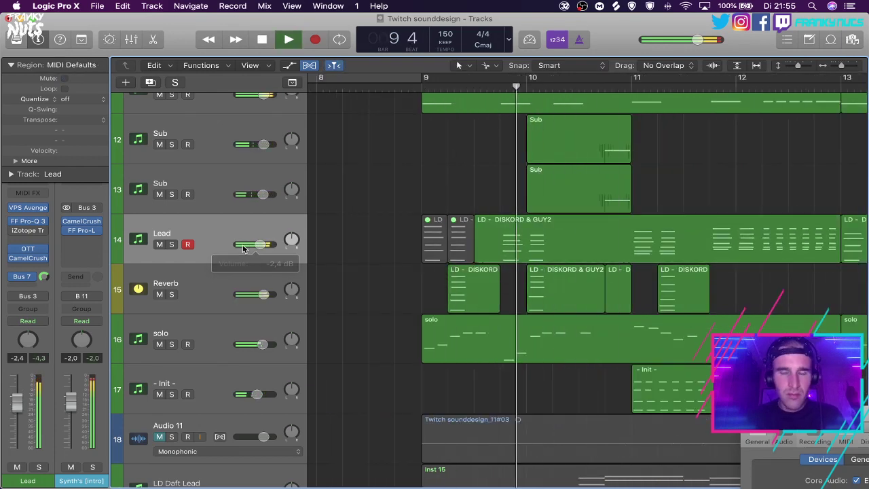
key("super+Left")
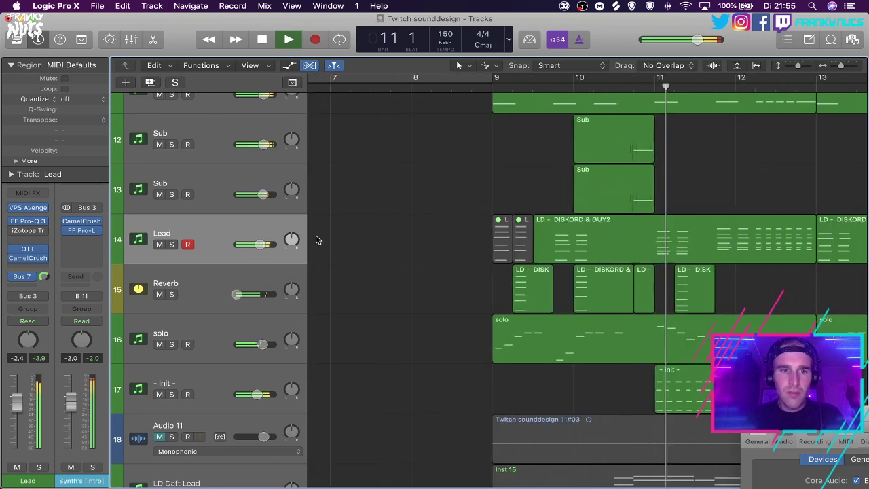
Split the Lead region at beat 4 of bar 11 and stop playback.
scroll(403, 252, "right", 5)
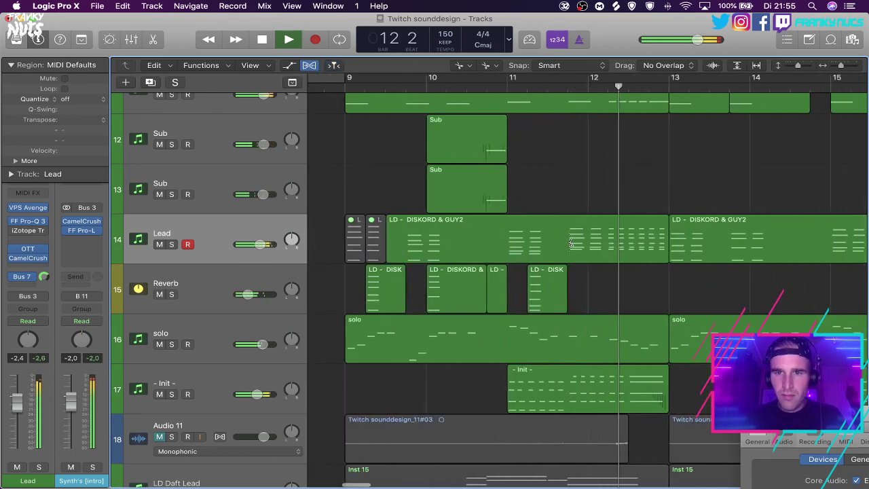
left_click(569, 241)
key("space")
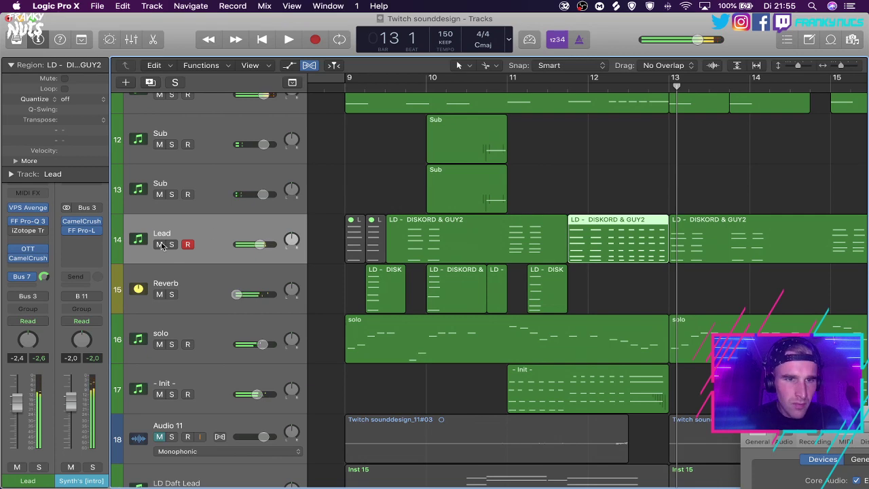
Mute the Lead track and play the arrangement from beat 2 of bar 7.
left_click(160, 245)
scroll(475, 136, "left", 5)
left_click(519, 116)
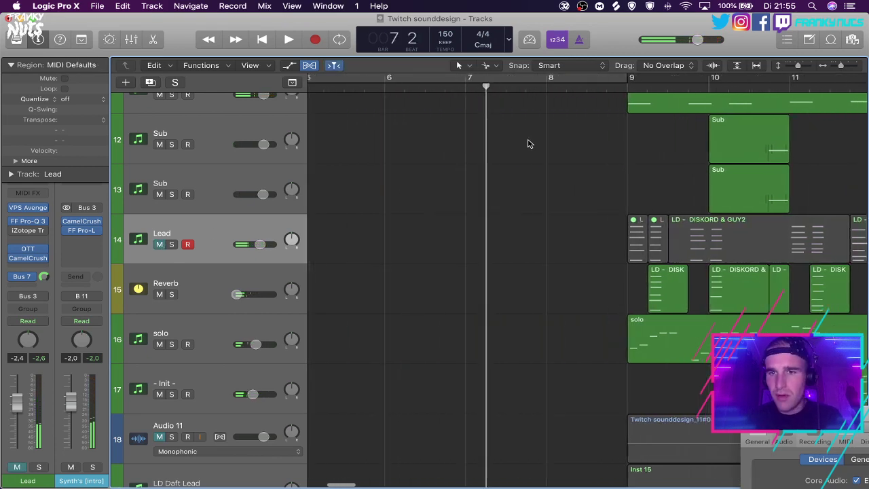
key("space")
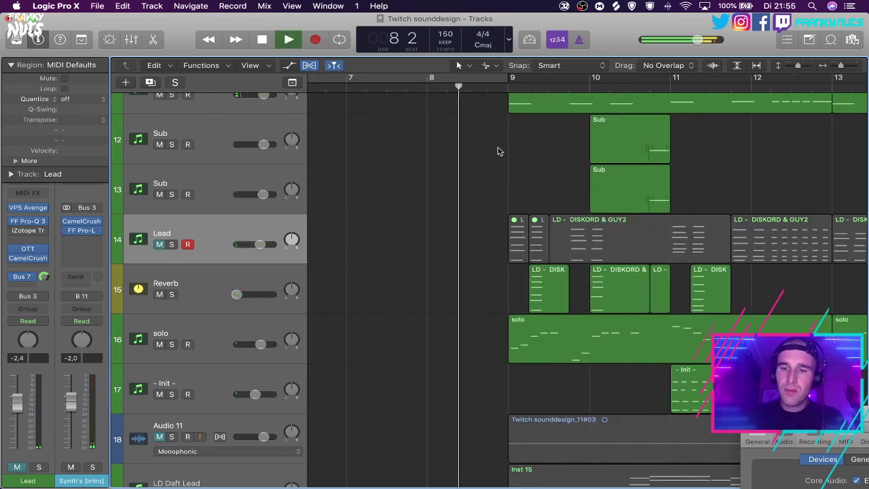
key("XF86AudioRaiseVolume")
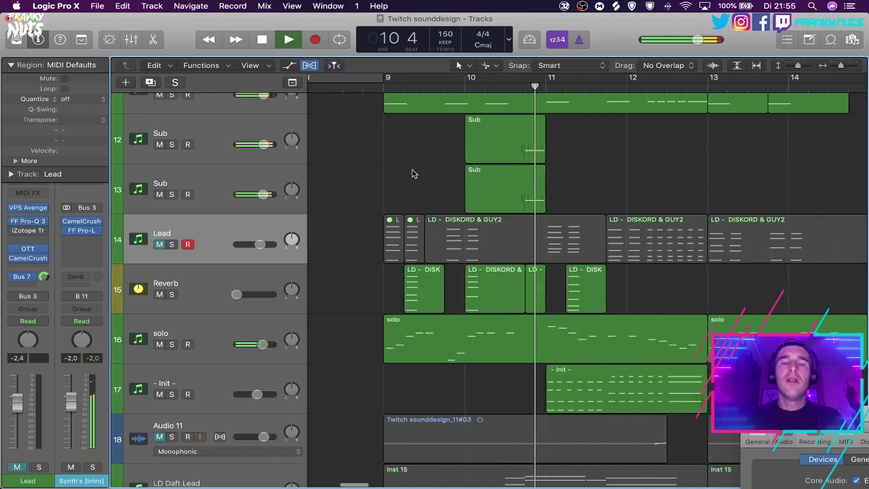
scroll(415, 173, "right", 5)
scroll(463, 179, "left", 3)
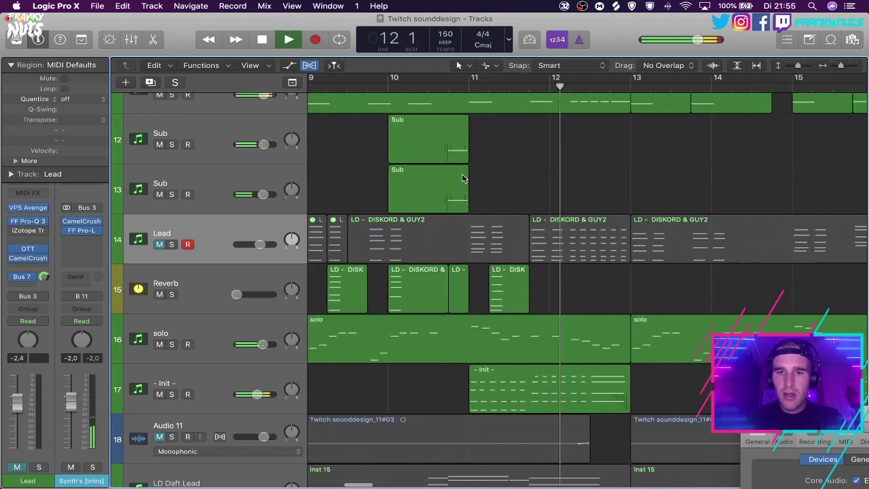
Raise the volume of the - Init - track slightly during playback.
scroll(464, 178, "down", 2)
scroll(461, 178, "down", 5)
key("super+Left")
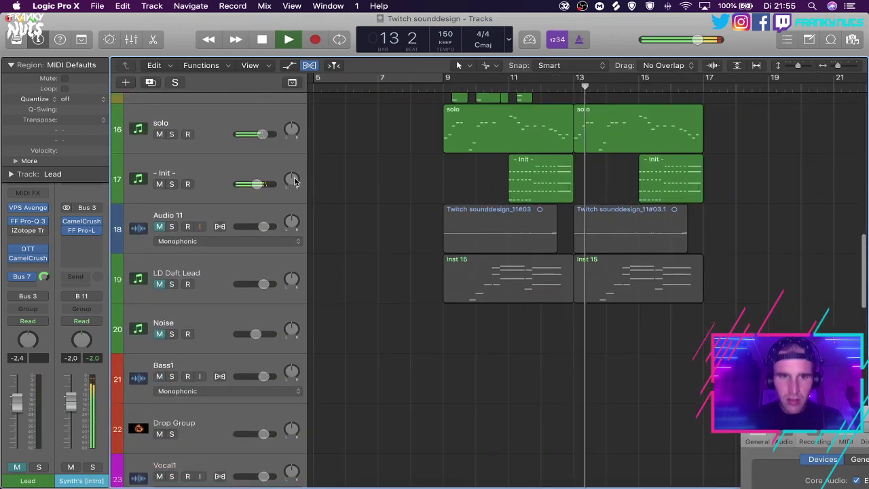
left_click_drag(257, 184, 261, 184)
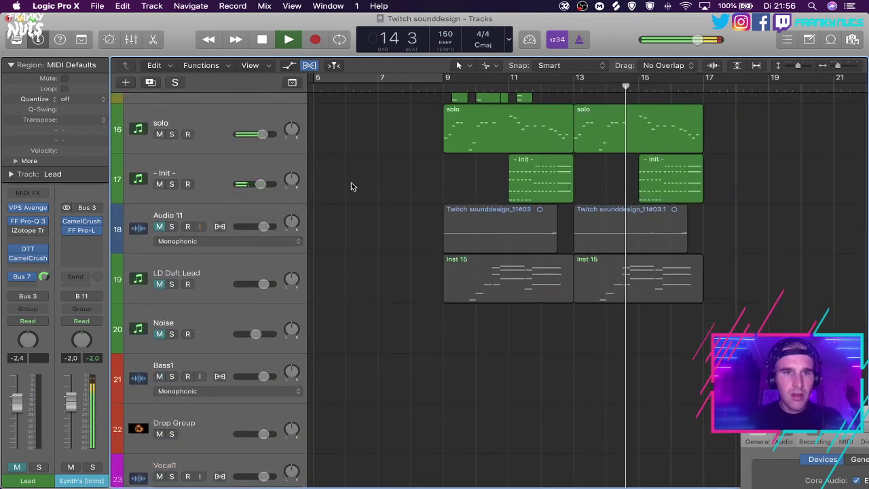
Move the low cut in the - Init - track's FF Pro-Q 2 to about 176 Hz during playback.
left_click(196, 167)
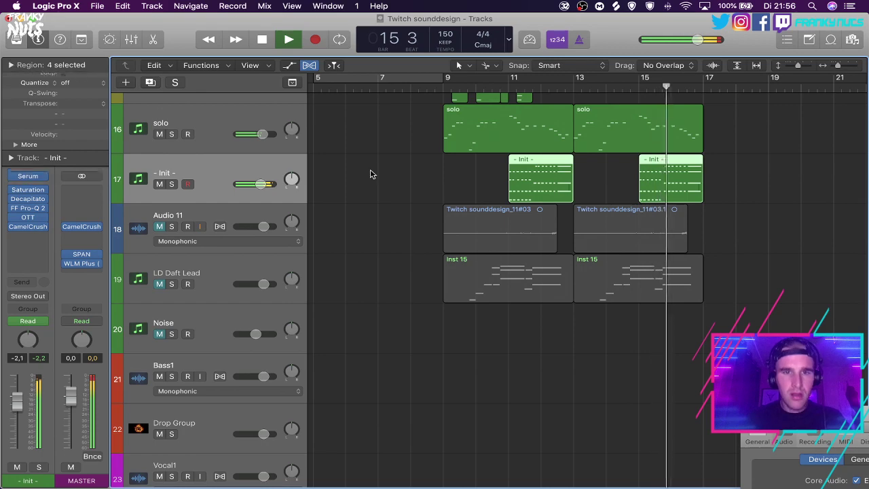
left_click(429, 170)
key("super+Right")
key("super+Left")
key("super+Left")
scroll(429, 171, "up", 5)
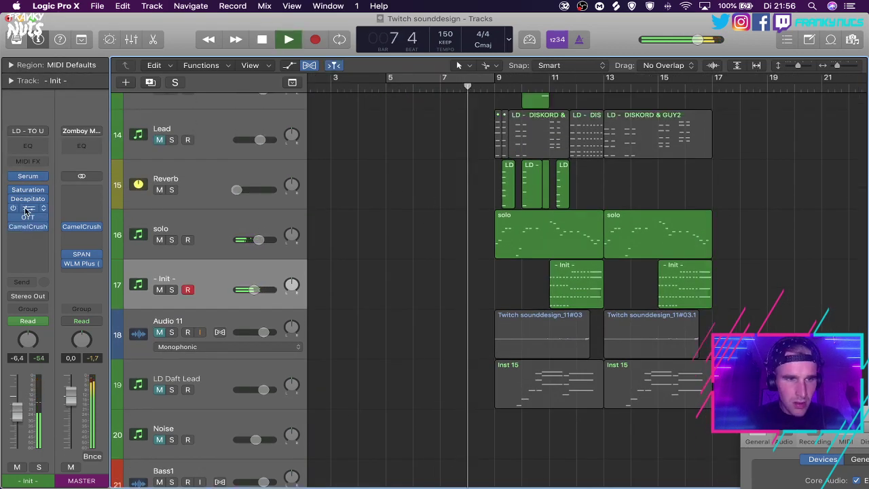
left_click(25, 211)
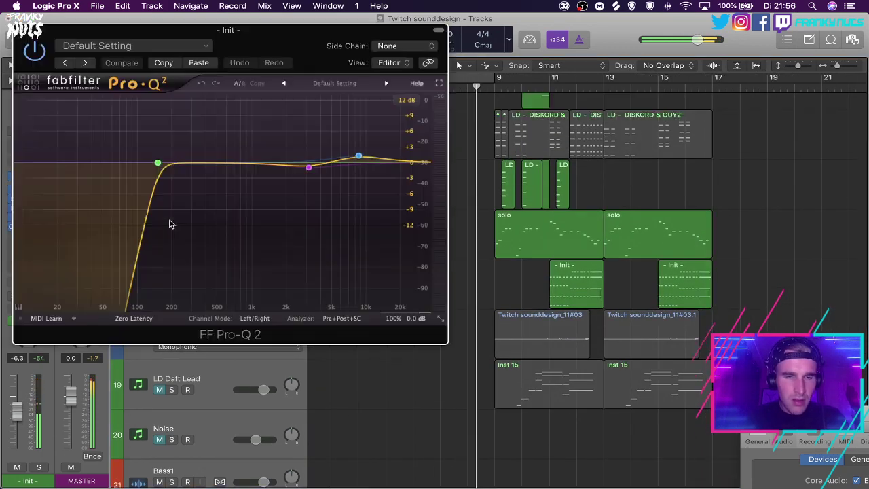
left_click_drag(159, 163, 165, 168)
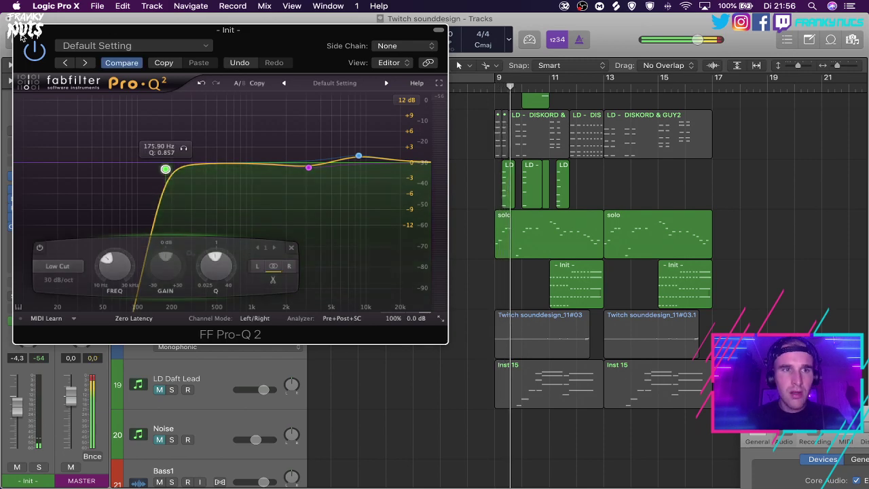
left_click(20, 31)
Stop playback, switch to Splice and browse the library results for "funk".
scroll(417, 253, "down", 6)
key("space")
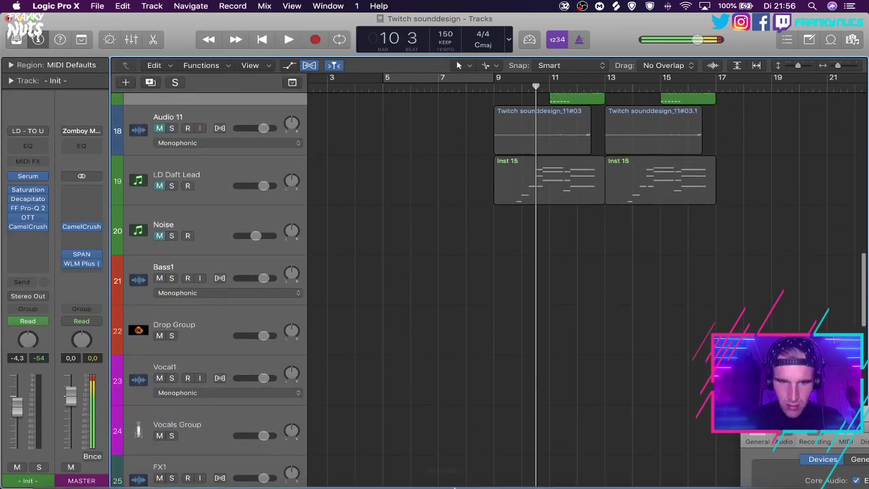
mouse_move(336, 486)
left_click(303, 469)
key("Up")
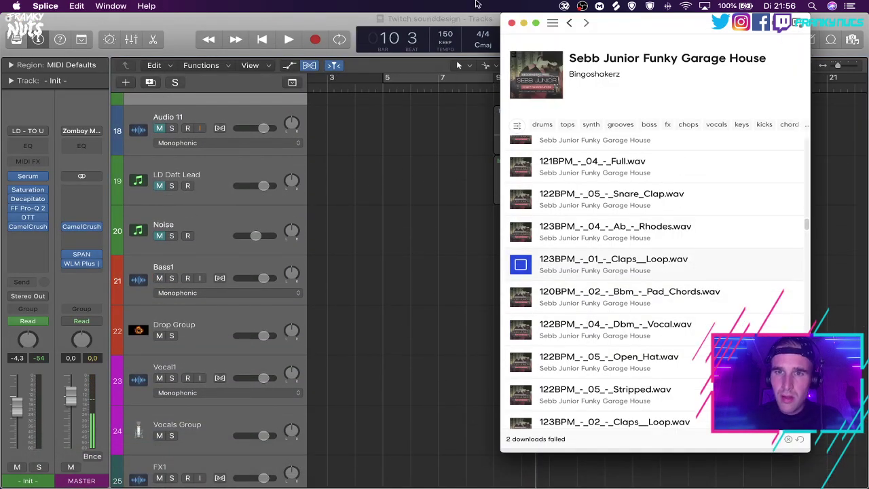
left_click(571, 23)
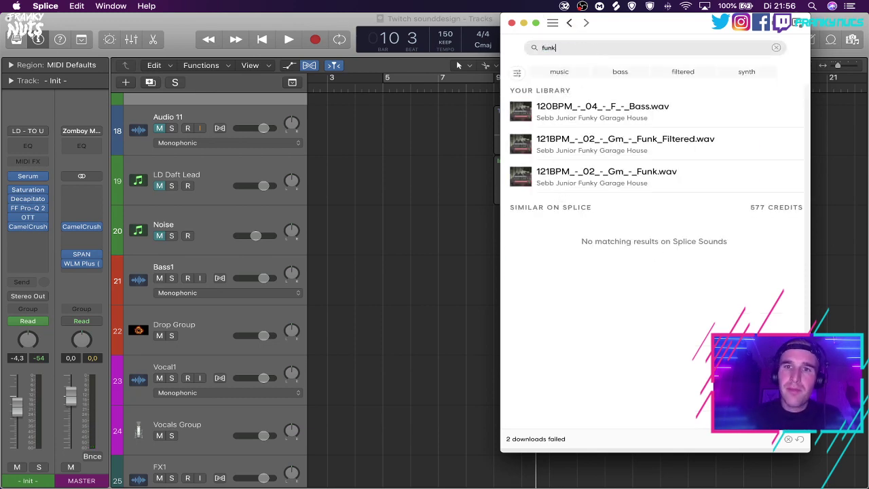
scroll(519, 178, "down", 5)
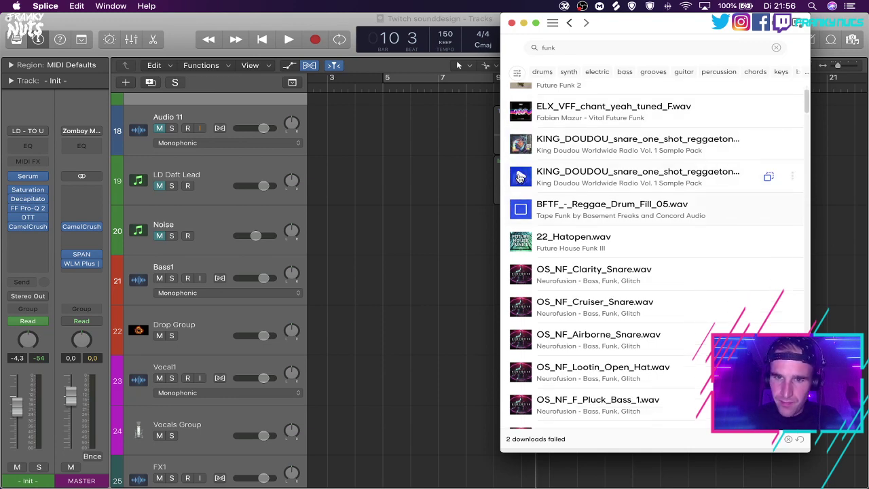
scroll(519, 178, "down", 15)
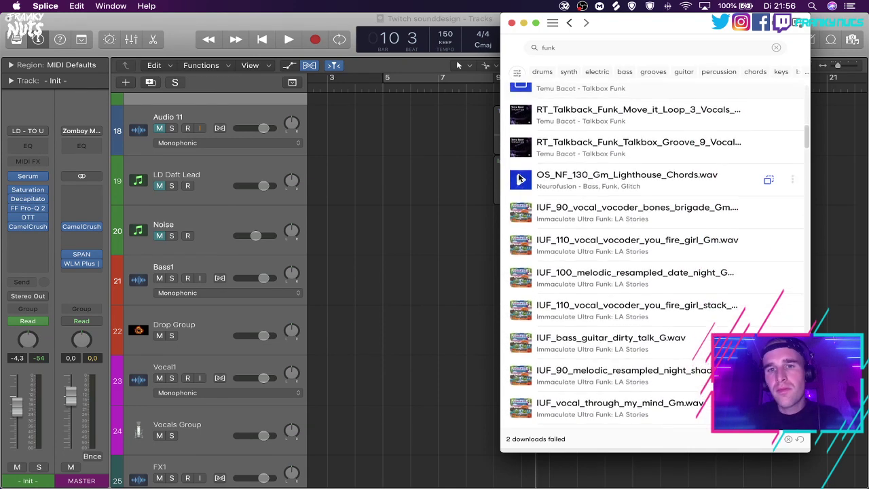
scroll(520, 178, "up", 9)
Search Splice for "talk" and preview the talkbox samples, including CHROMEO_talkbox_get_down_Cm.wav.
left_click_drag(558, 49, 499, 44)
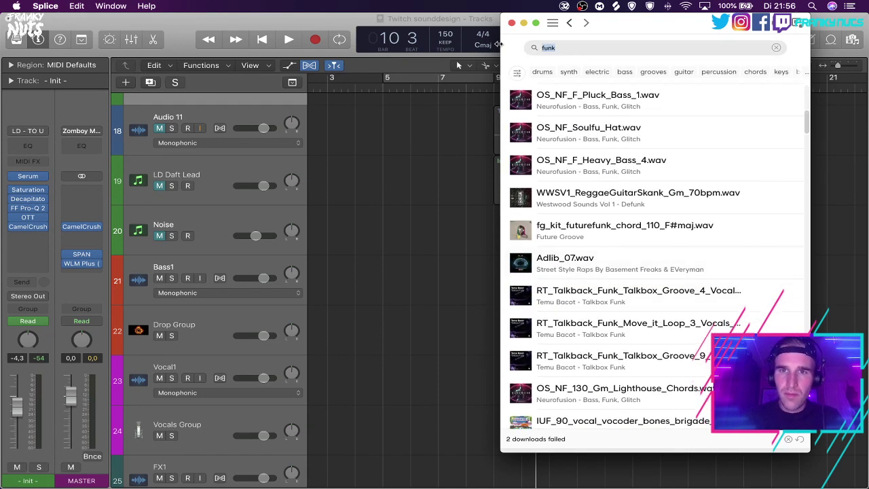
left_click(521, 109)
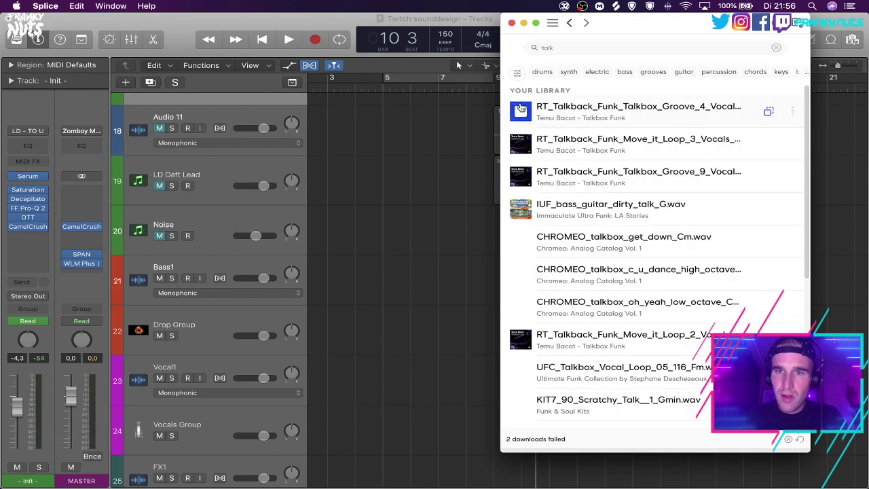
key("Down")
key("Down")
key("Down")
key("Down")
scroll(521, 109, "down", 1)
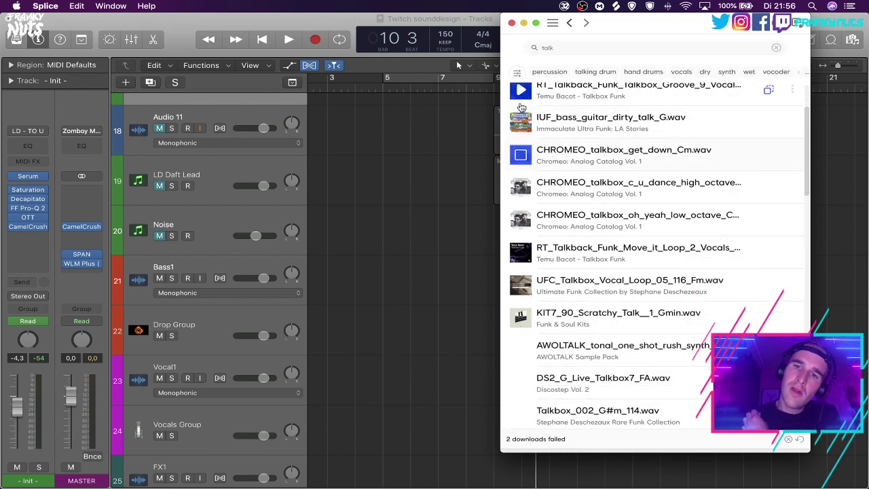
key("Down")
scroll(520, 106, "down", 1)
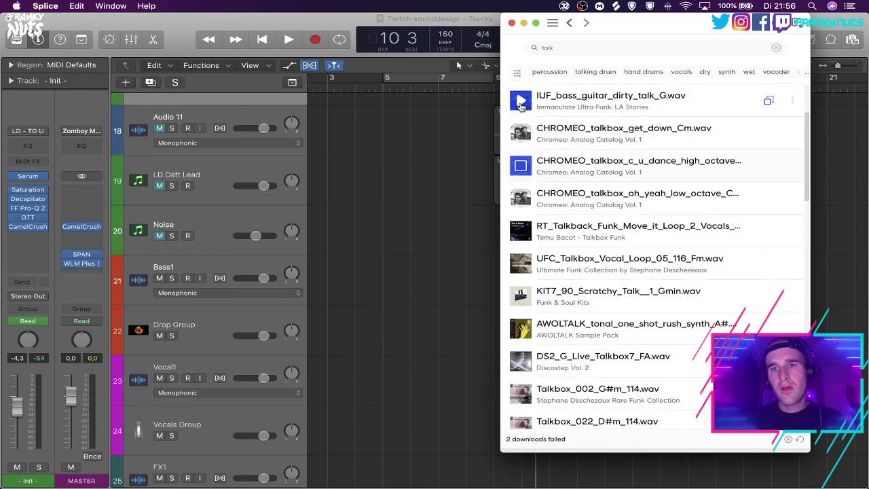
key("Down")
scroll(520, 107, "down", 1)
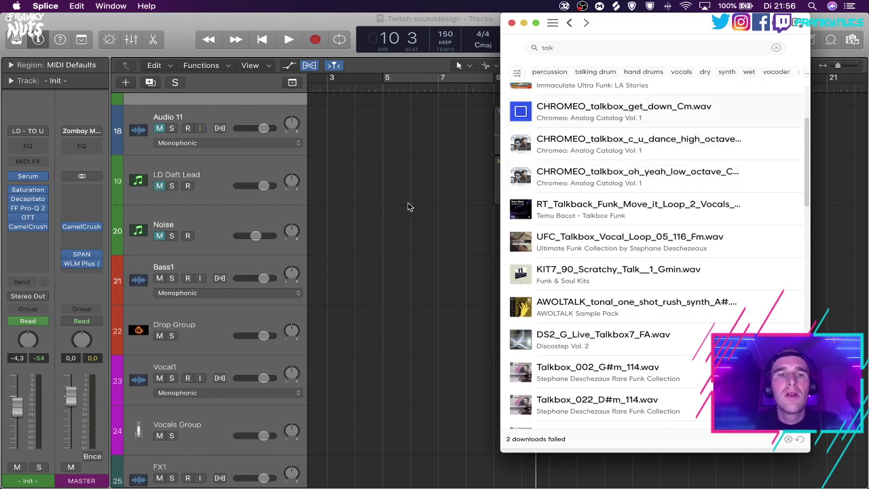
Switch to Logic Pro X, start playback shortly before bar 9 and cycle bars 9 to 13.
left_click(388, 212)
scroll(388, 212, "up", 6)
double_click(458, 88)
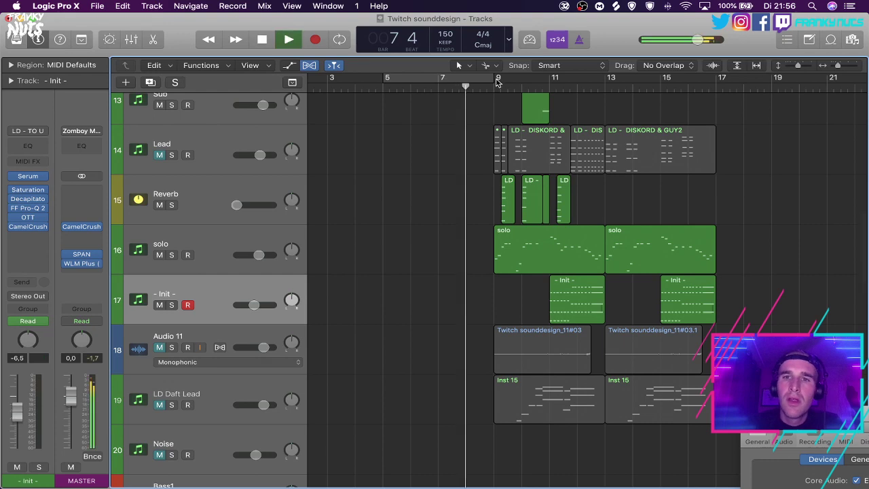
left_click_drag(497, 81, 605, 80)
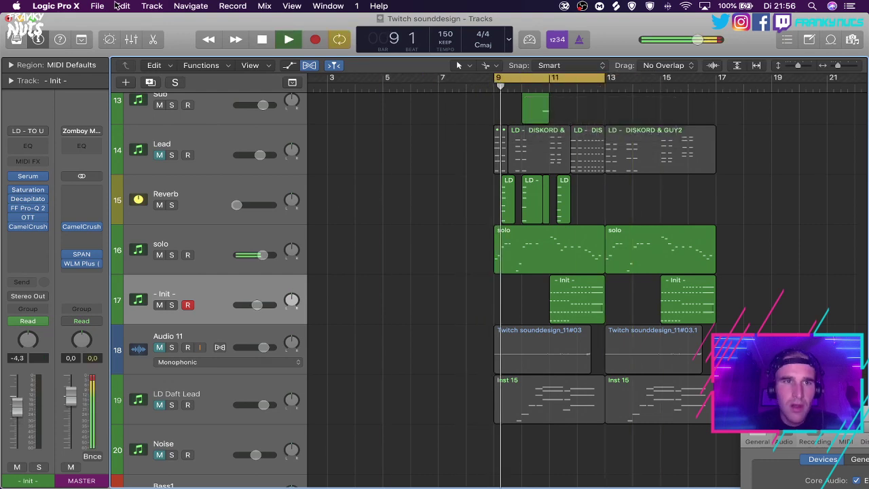
Add an audio track below - Init - and place CHROMEO_talkbox_get_down_Cm.wav from Splice at beat 2 of bar 10.
left_click(153, 6)
left_click(186, 27)
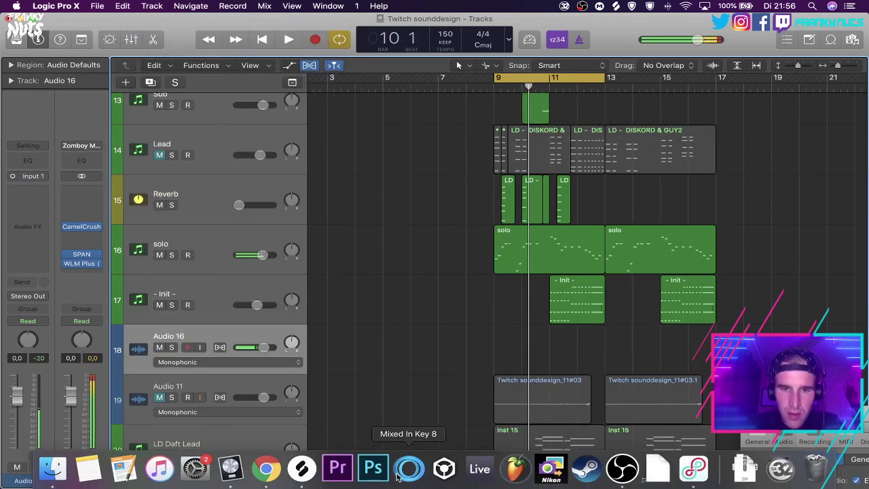
left_click(301, 467)
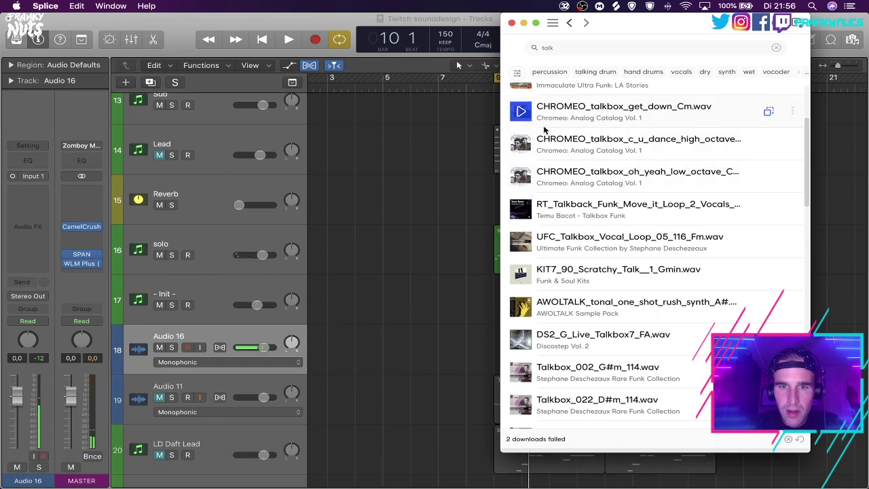
left_click_drag(544, 130, 535, 343)
key("super+Right")
key("super+Right")
key("super+Right")
left_click(553, 349)
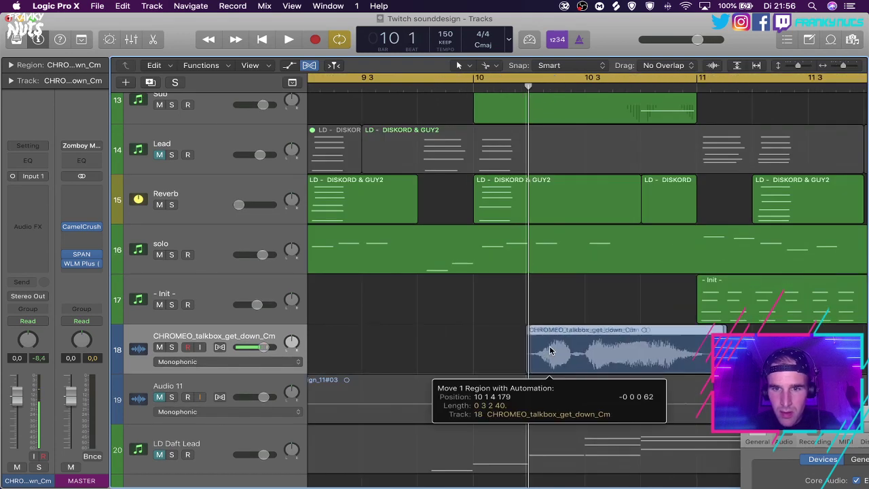
Enable Polyphonic (Auto) Flex on the talkbox track and time-compress its region to end at bar 11.
left_click(220, 347)
key("space")
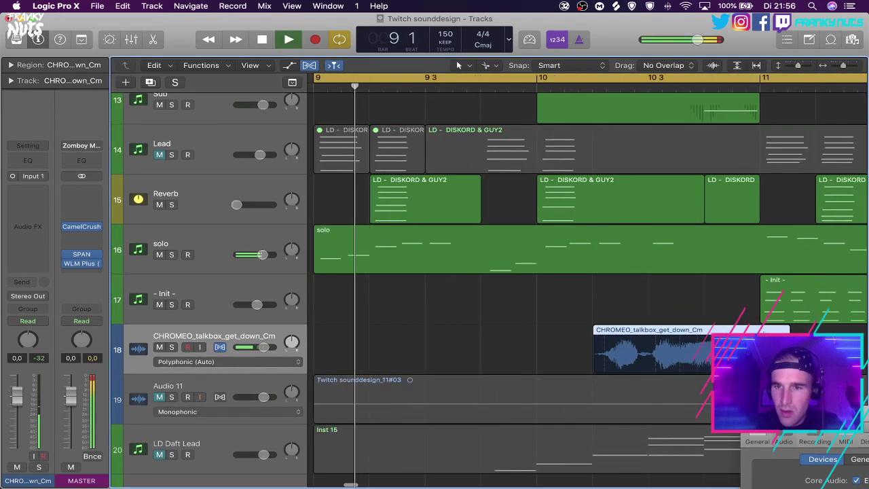
left_click_drag(785, 330, 769, 330)
left_click(716, 305)
scroll(715, 306, "right", 3)
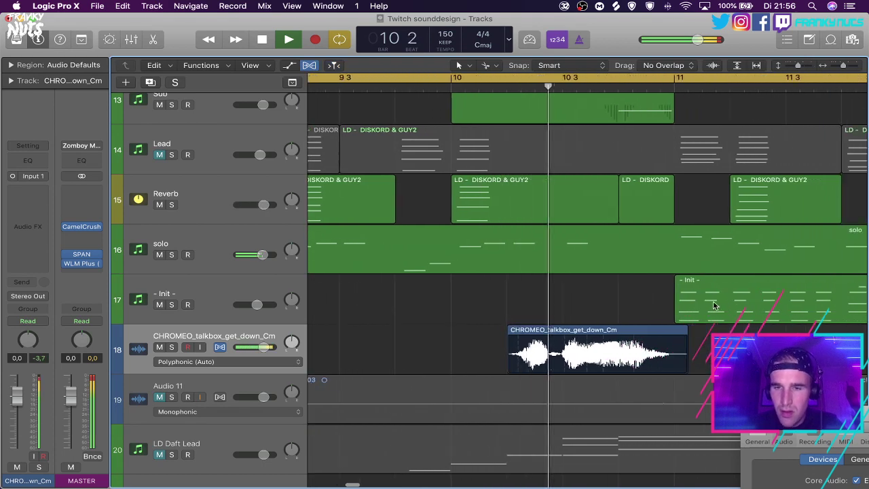
left_click_drag(686, 330, 675, 329)
left_click(604, 299)
key("space")
scroll(601, 301, "right", 3)
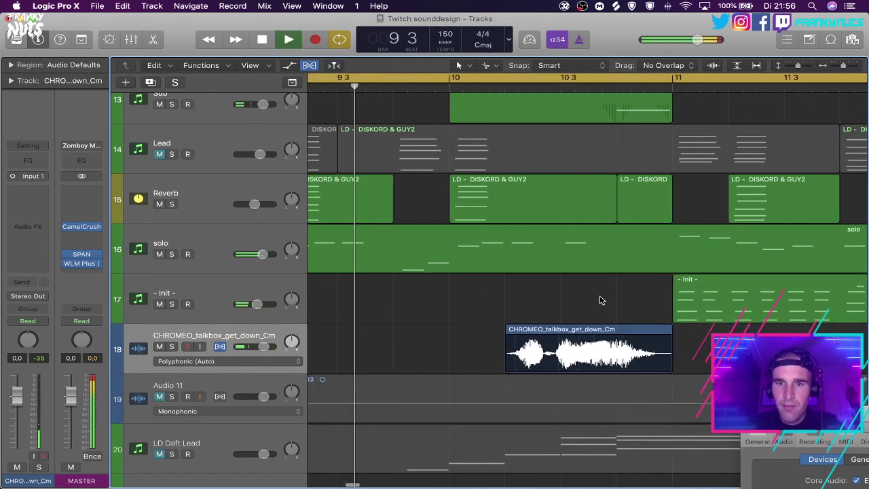
scroll(609, 301, "right", 3)
scroll(609, 301, "up", 5)
scroll(591, 310, "down", 5)
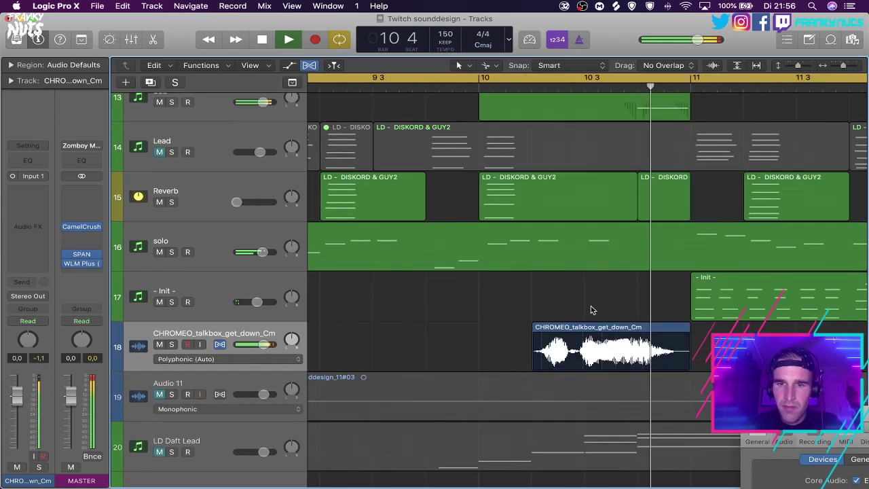
Shift the talkbox region to start slightly after beat 2 of bar 10 and set its track input to stereo In 1-2.
left_click_drag(569, 331, 562, 332)
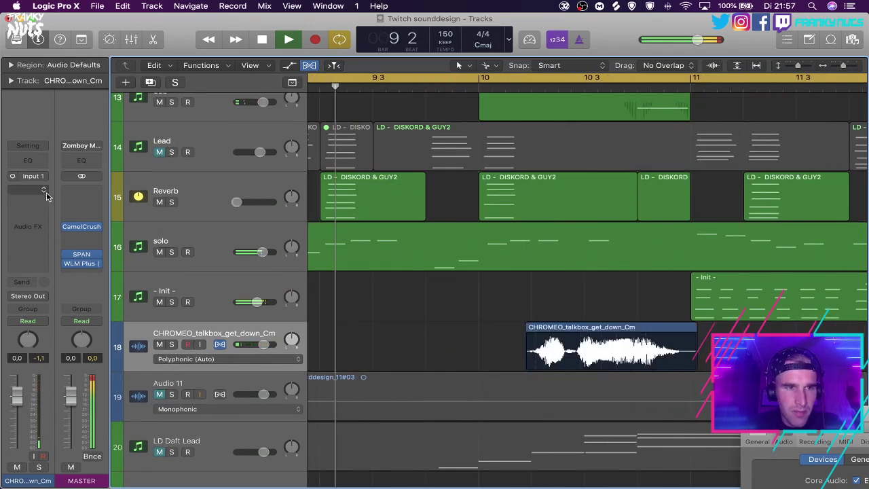
left_click(14, 177)
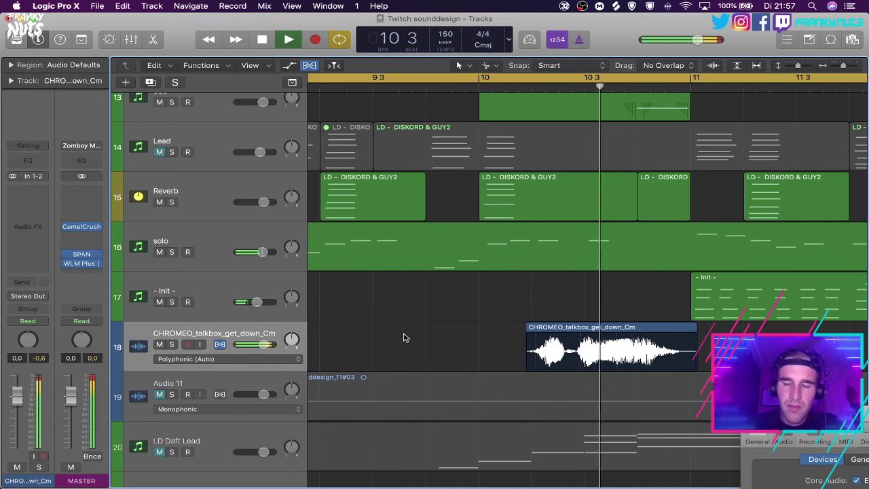
left_click_drag(535, 328, 574, 333)
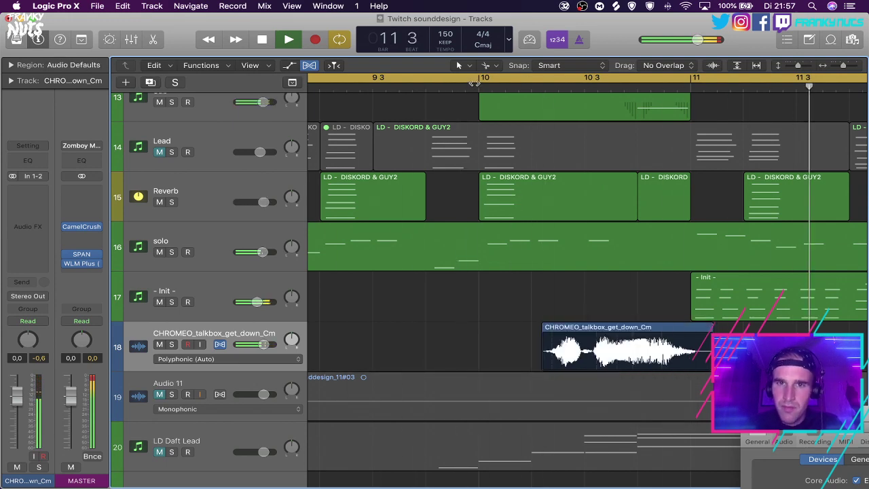
left_click(477, 87)
scroll(555, 292, "up", 2)
scroll(555, 293, "left", 4)
scroll(555, 292, "right", 1)
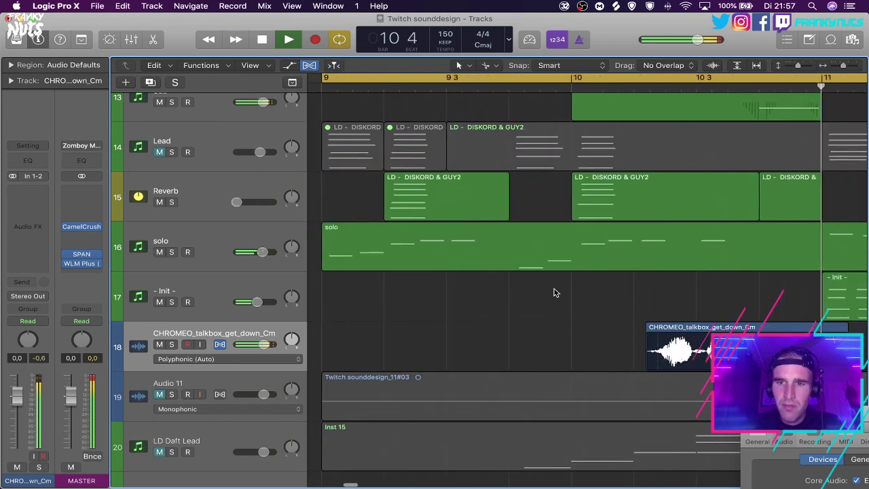
Add a flex marker on the talkbox sample's first syllable, fine-tune its timing and listen to the loop.
left_click(556, 330)
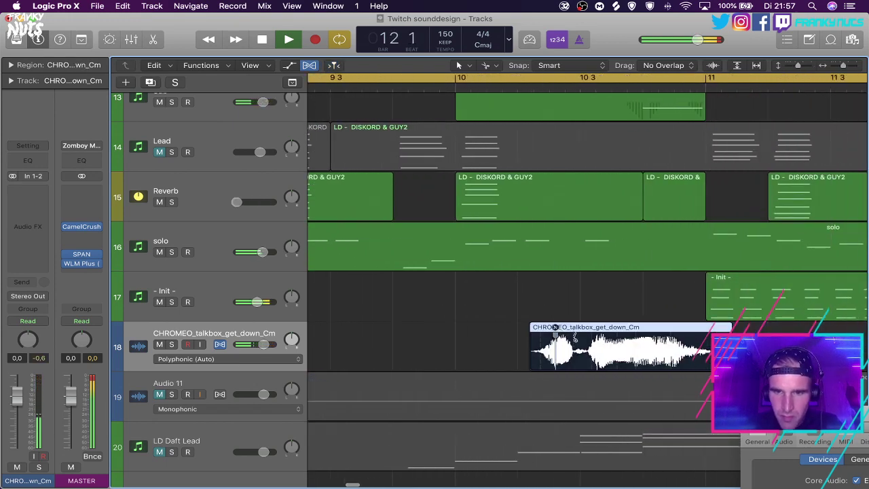
left_click_drag(574, 330, 572, 330)
scroll(572, 300, "down", 5)
scroll(572, 300, "up", 5)
scroll(572, 300, "down", 10)
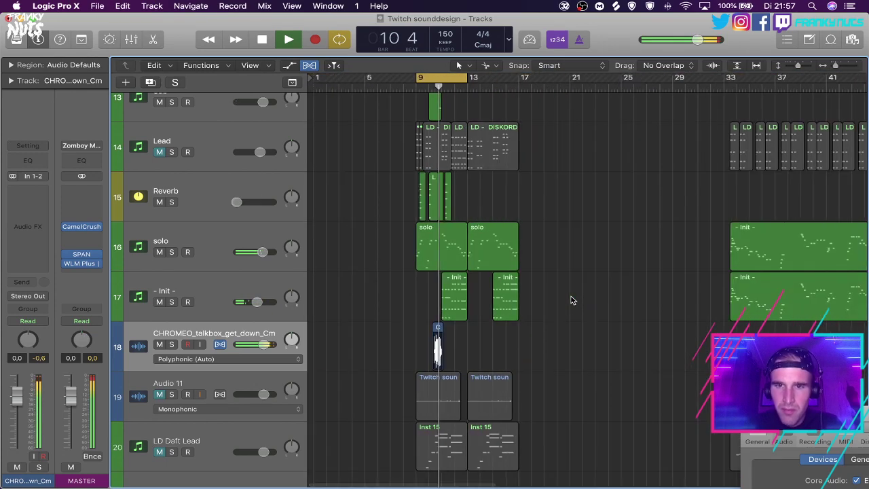
scroll(572, 300, "down", 1)
scroll(572, 300, "up", 8)
scroll(571, 300, "left", 1)
key("space")
Copy all notes of the first solo region to a higher pitch in the Piano Roll and play the loop.
double_click(537, 249)
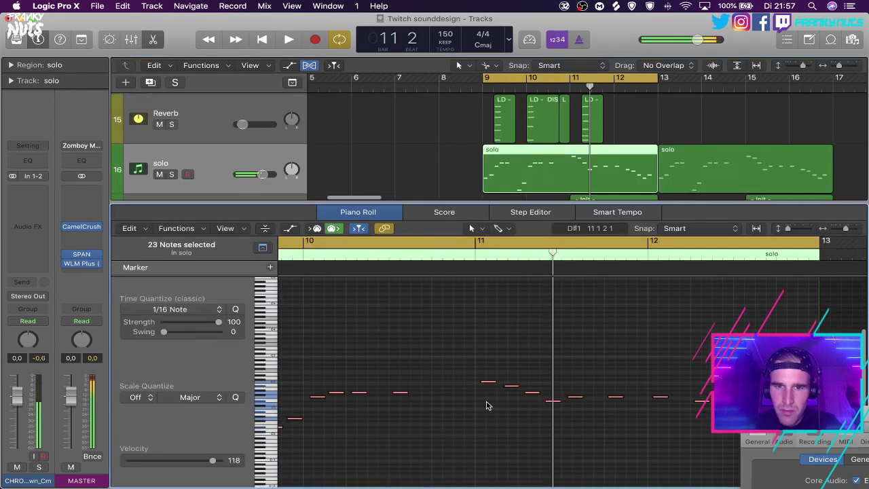
scroll(502, 361, "left", 5)
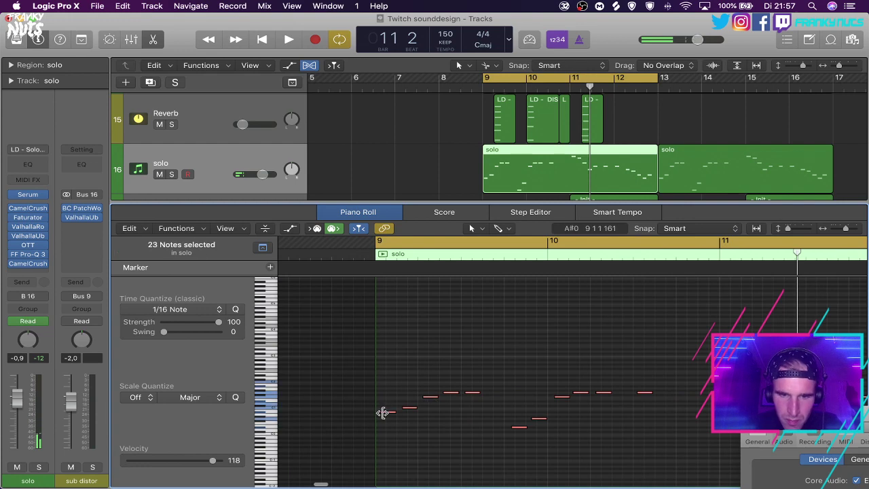
left_click_drag(388, 412, 395, 358)
key("space")
key("super+Right")
key("super+Right")
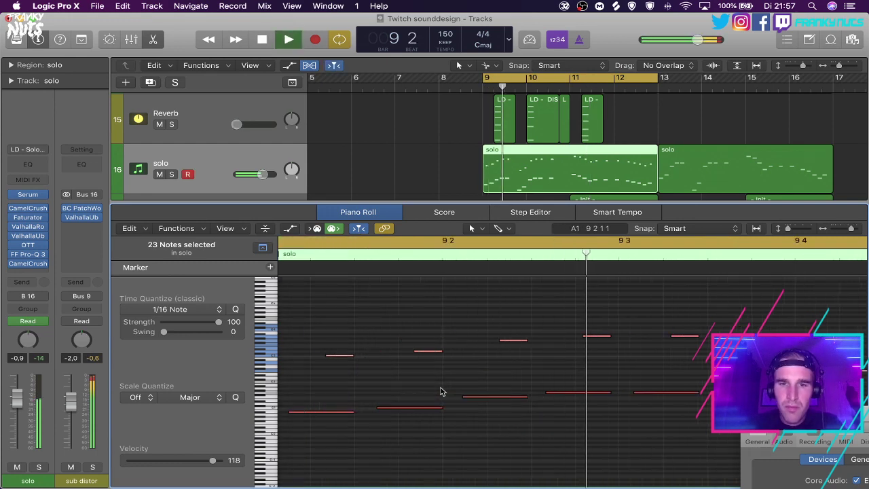
Compare the copied upper solo notes at neighbouring semitone pitches against playback from bar 9.
key("space")
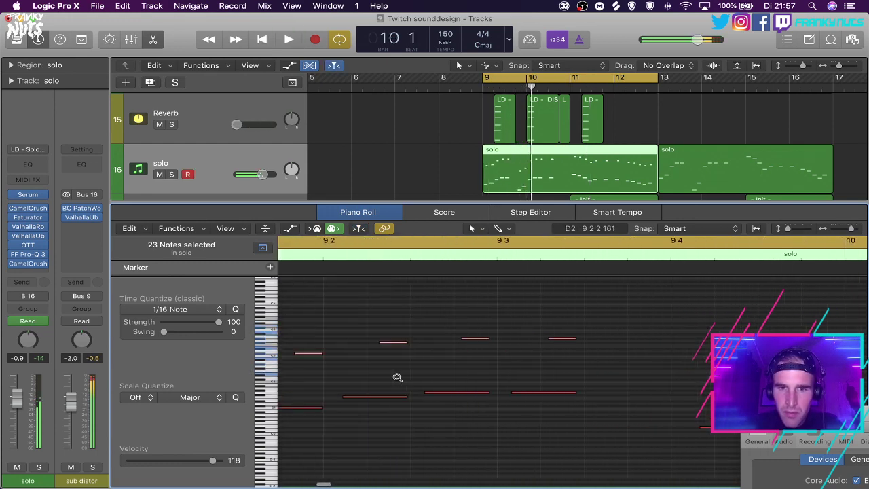
key("space")
key("space")
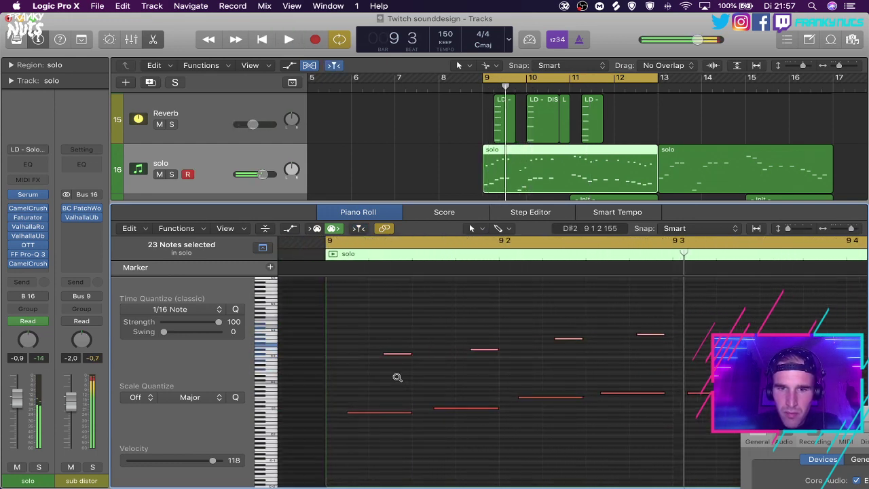
key("space")
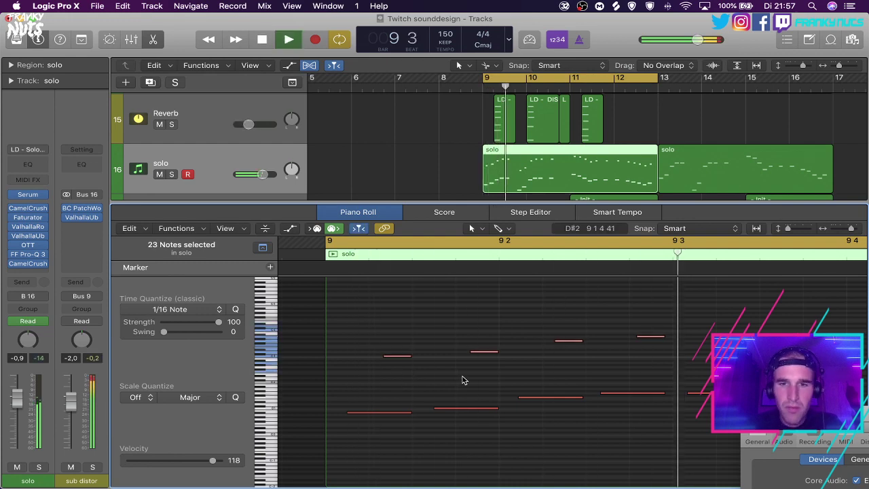
Try the copied upper solo notes at lower pitches in the Piano Roll, playing the loop from bar 9.
key("space")
scroll(442, 349, "left", 4)
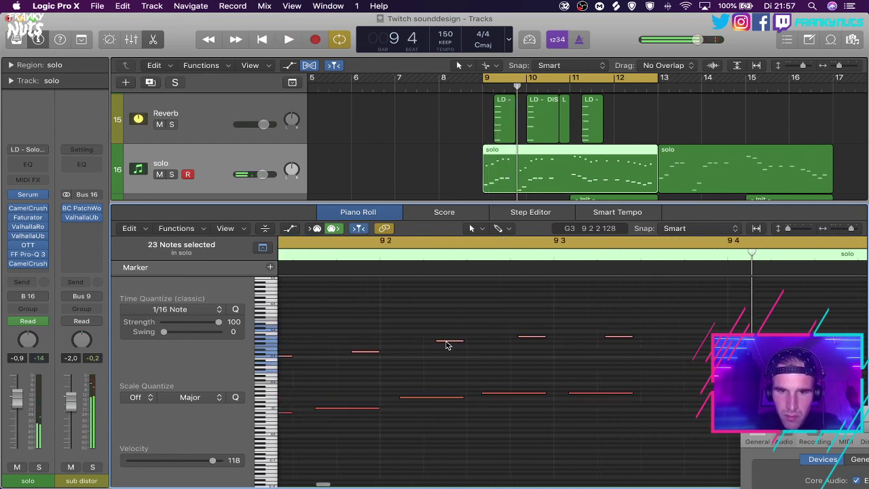
scroll(444, 350, "left", 4)
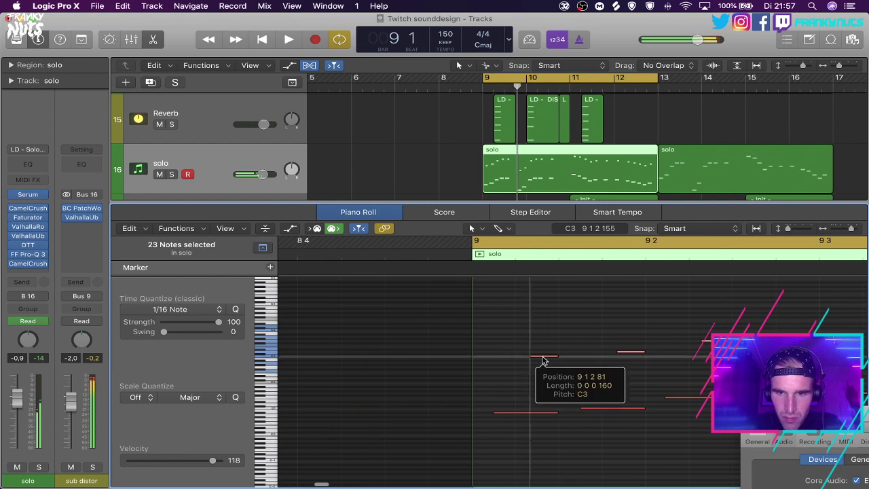
left_click_drag(543, 360, 543, 416)
key("space")
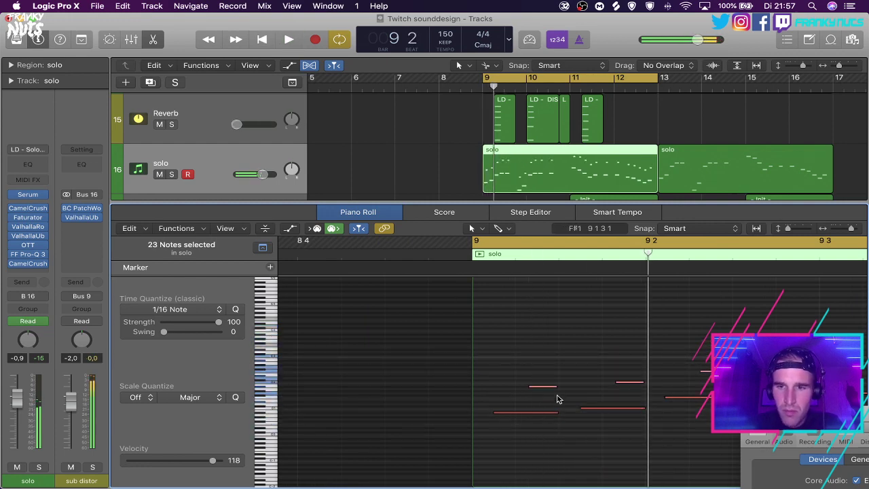
key("space")
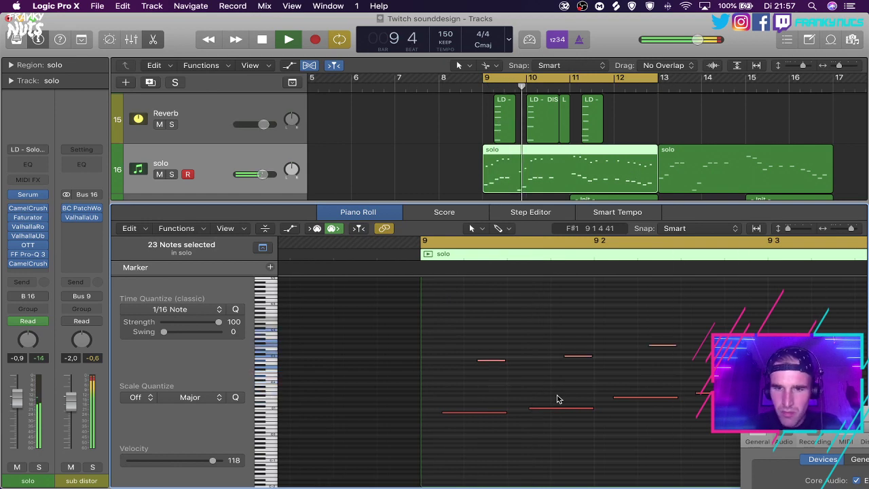
Delete the copied upper notes from the first solo region, except the one just after beat 3 of bar 9, and play the loop.
scroll(557, 399, "down", 5)
scroll(557, 398, "right", 4)
scroll(557, 399, "down", 3)
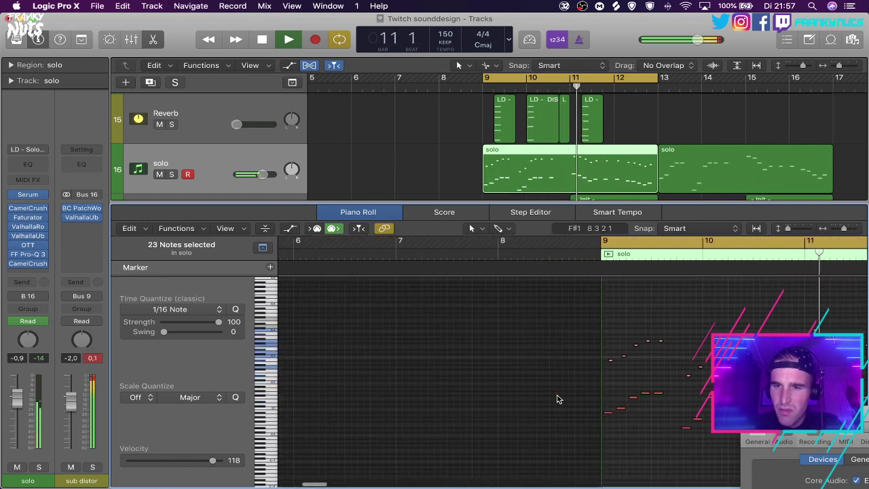
scroll(556, 399, "right", 5)
scroll(557, 399, "up", 5)
scroll(556, 398, "left", 8)
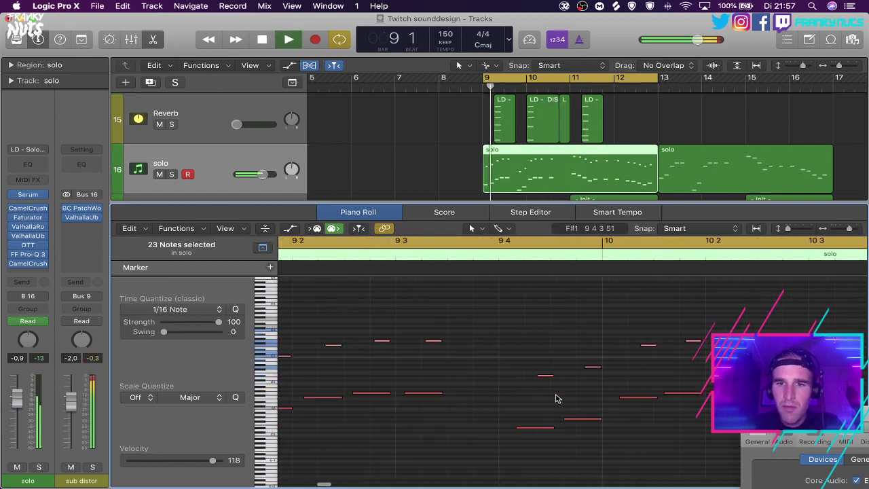
key("space")
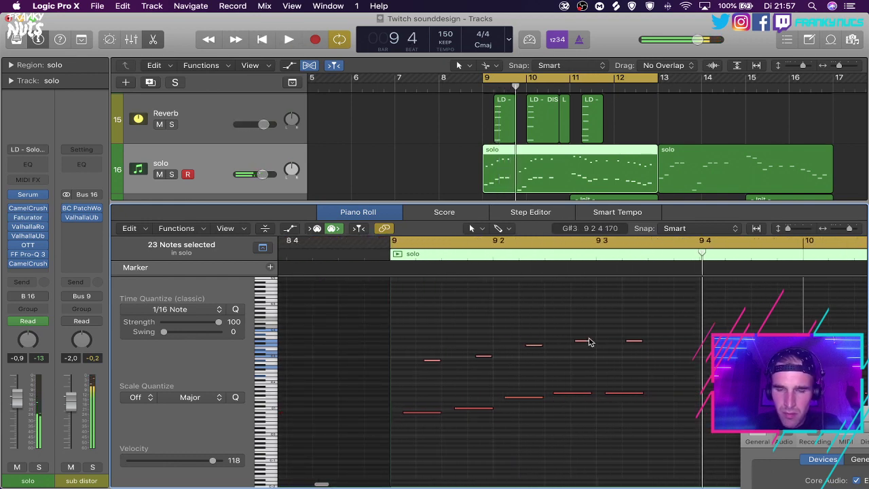
left_click_drag(649, 332, 632, 344)
key("BackSpace")
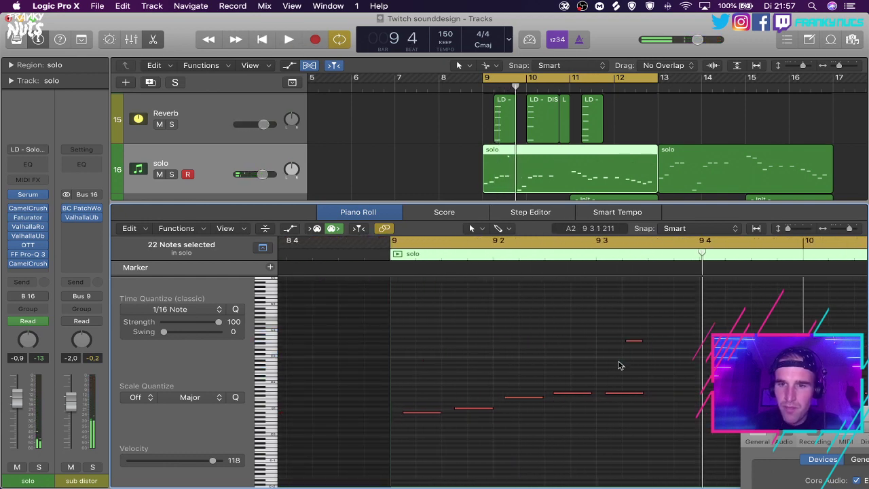
key("space")
left_click(618, 365)
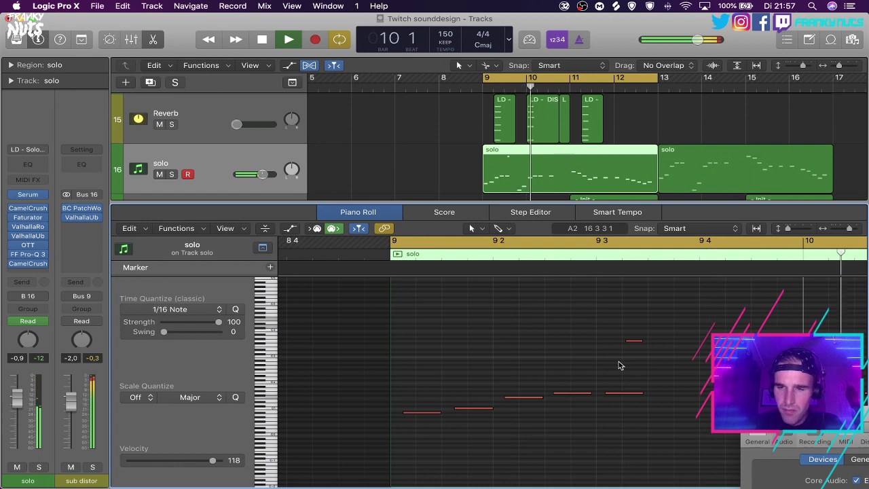
Close the Piano Roll and load the channel strip setting "Vocal - Neuman Frank" on the CHROMEO talkbox track.
key("e")
left_click(438, 194)
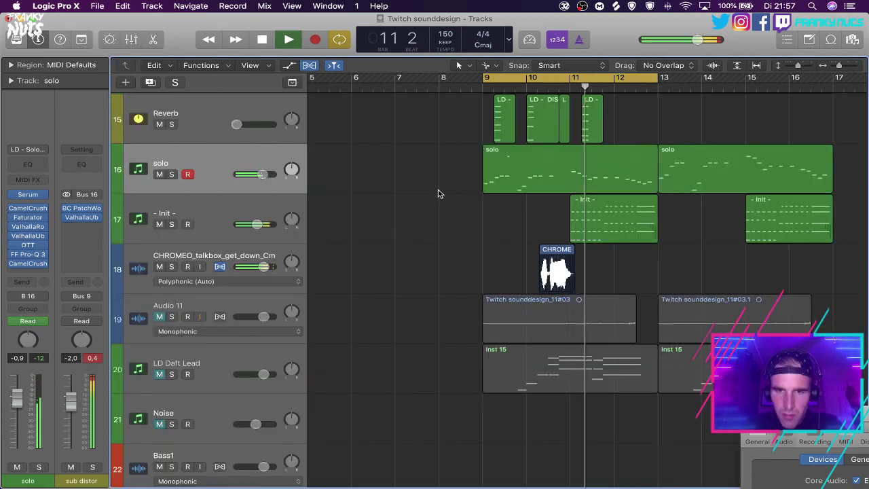
left_click(216, 257)
key("space")
left_click(32, 145)
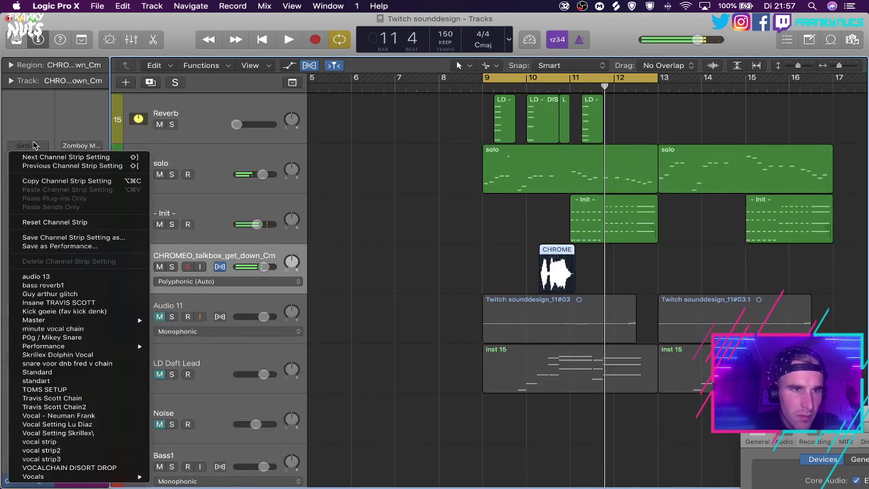
left_click(80, 417)
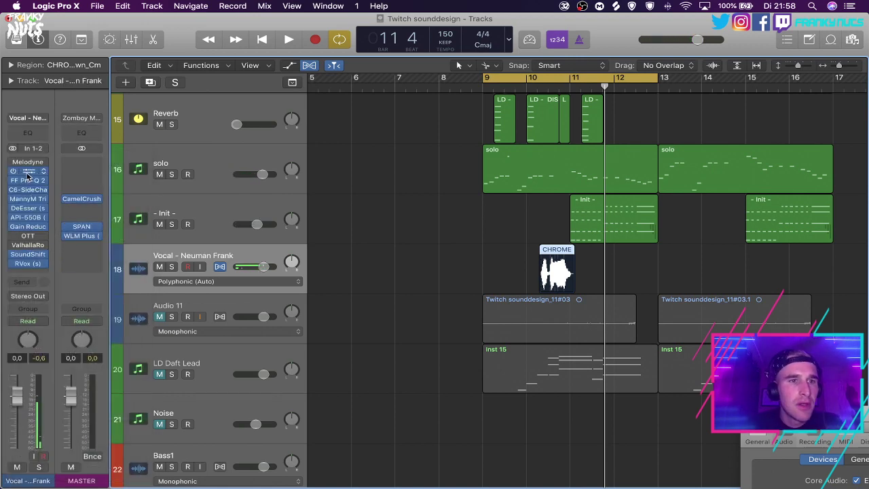
Remove the Waves Tune Real-Time and Melodyne plug-ins from the talkbox vocal's channel strip.
left_click(43, 172)
left_click(48, 188)
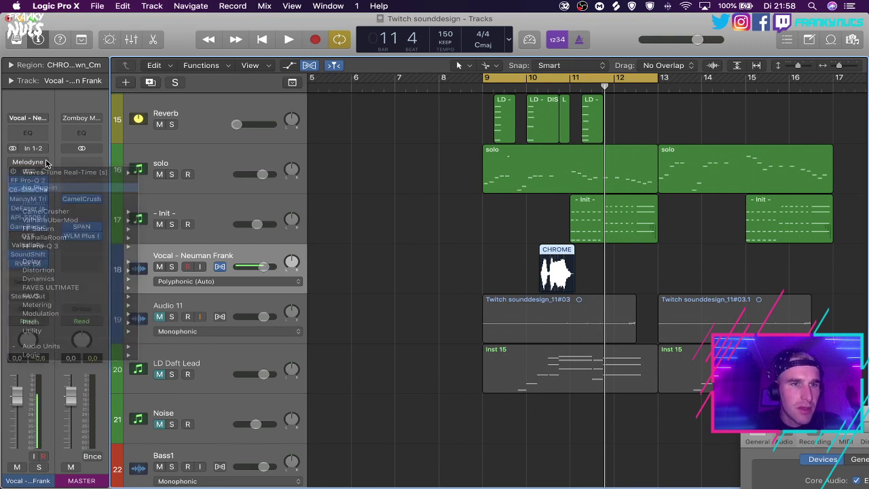
left_click(44, 163)
left_click(48, 180)
Slightly raise the band 6 threshold in the vocal's C6-SideChain plug-in during loop playback, then close the plug-in.
left_click(23, 188)
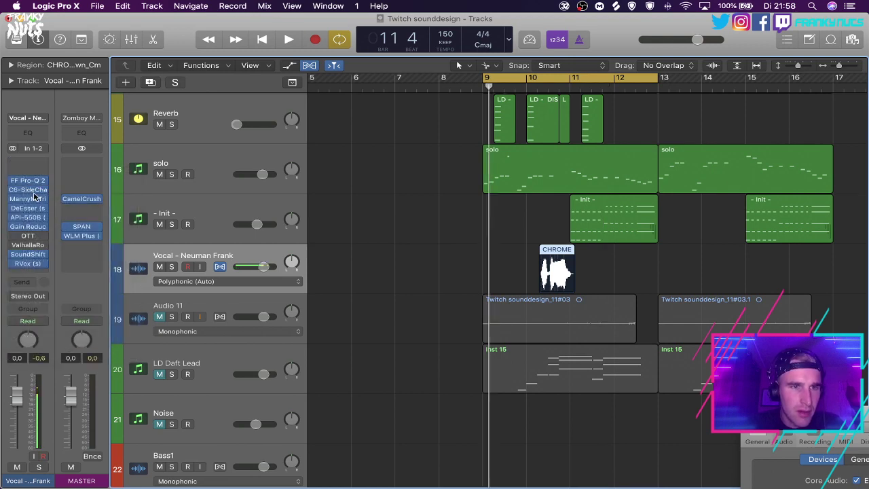
left_click(33, 191)
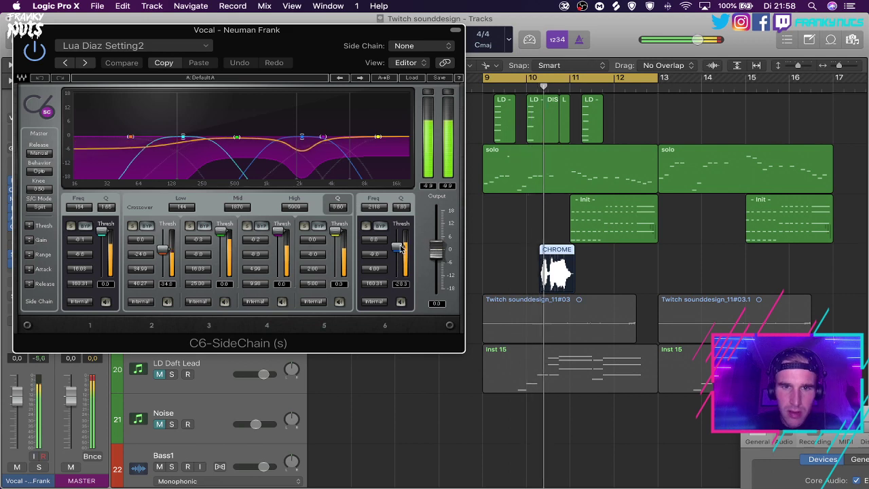
left_click_drag(397, 247, 397, 242)
left_click(22, 30)
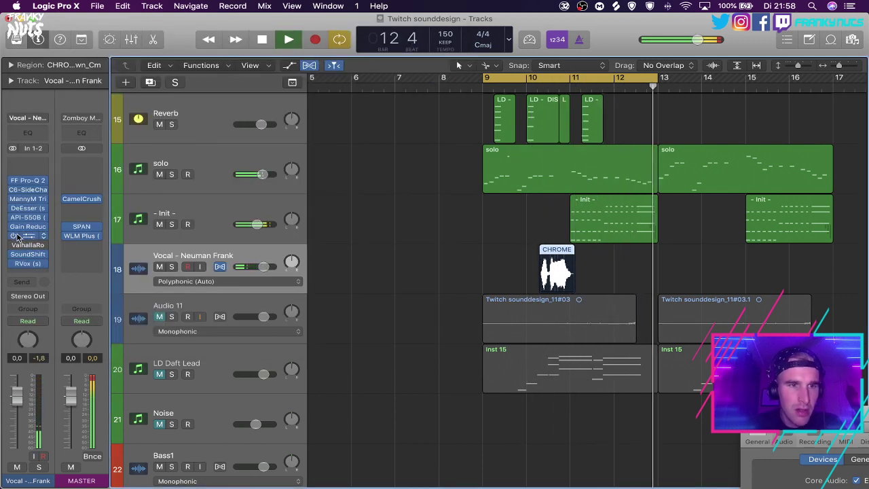
Enable the OTT compressor on the talkbox vocal track and open its settings while the loop plays.
left_click(20, 236)
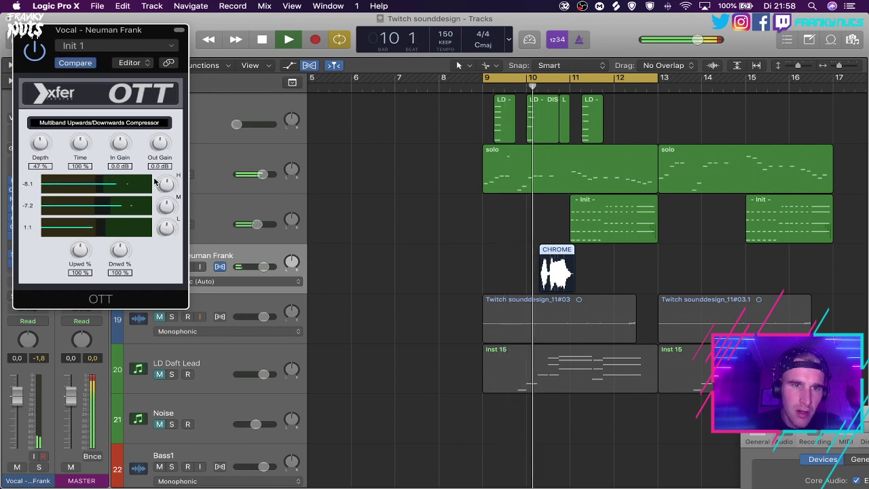
left_click(21, 30)
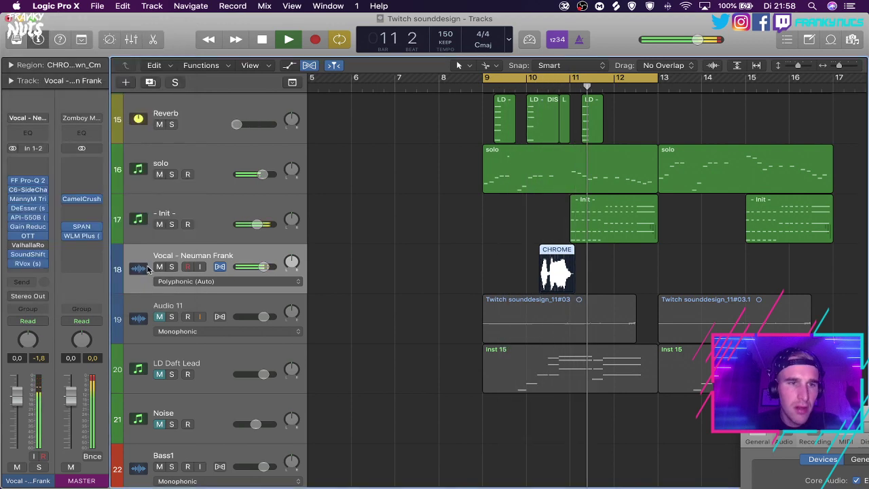
left_click(32, 236)
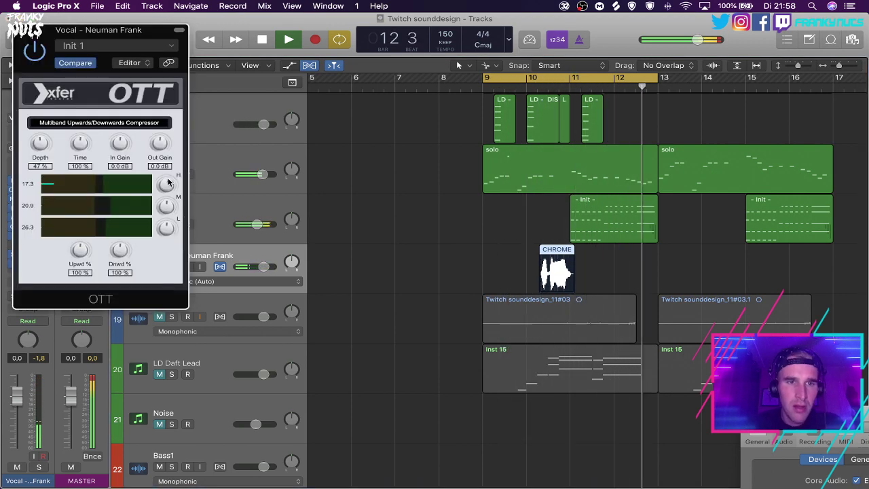
left_click_drag(550, 251, 460, 247)
key("super+z")
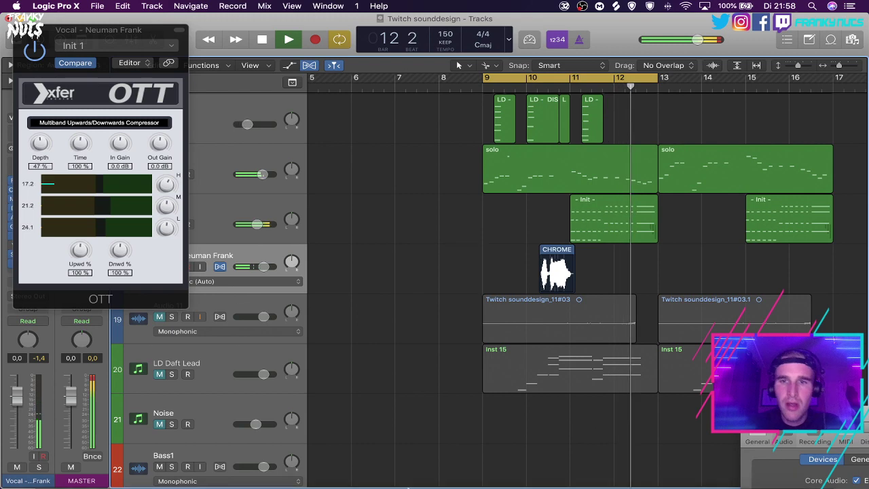
Switch to Splice and add the CHROMEO_talkbox_oh_yeah_low_octave_Cm sample to the vocal track at bar 14 in Logic Pro X.
left_click(301, 468)
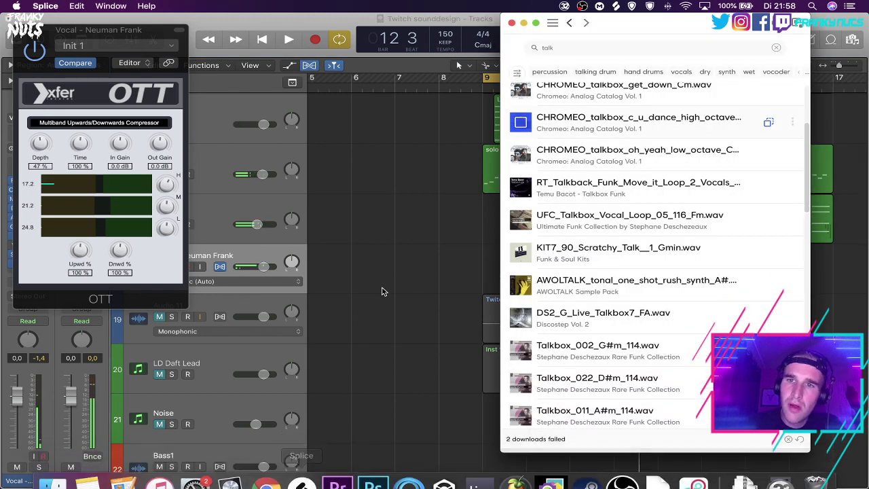
key("Down")
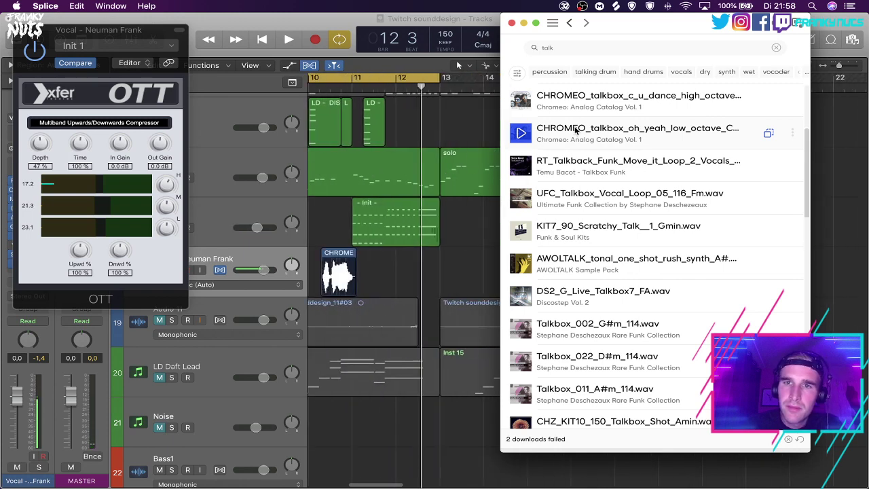
left_click_drag(576, 131, 488, 267)
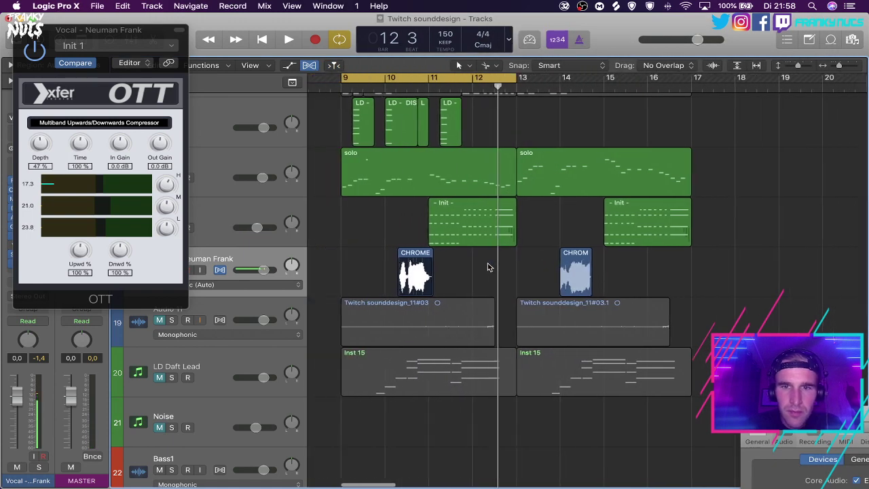
Turn off cycling, play from bar 9 and shift the oh_yeah talkbox region to start shortly after beat 2 of bar 14.
left_click(498, 75)
key("space")
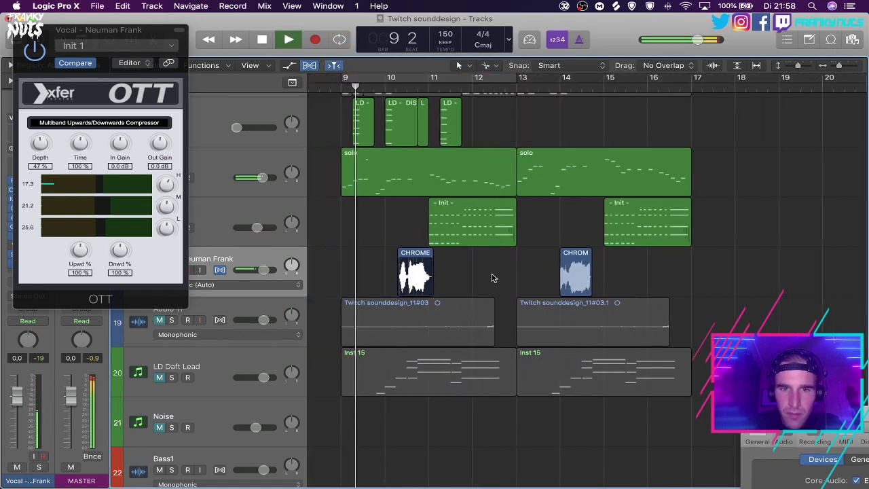
left_click_drag(575, 260, 594, 263)
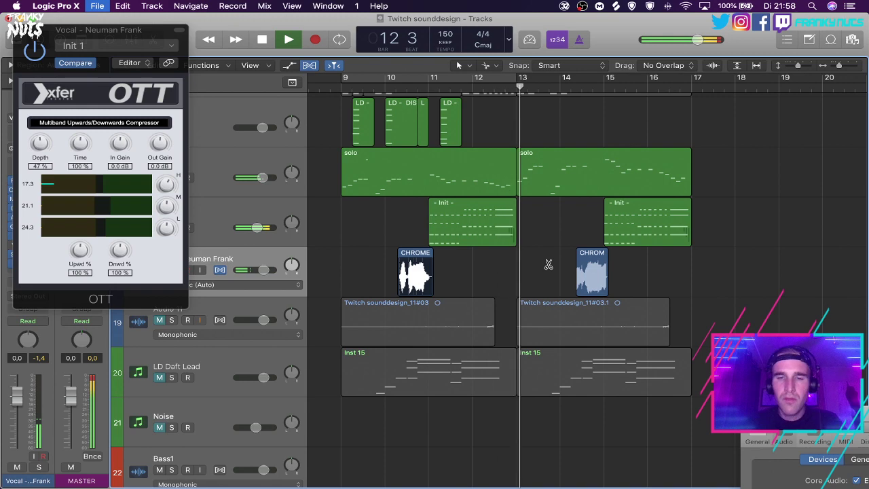
scroll(548, 264, "up", 10)
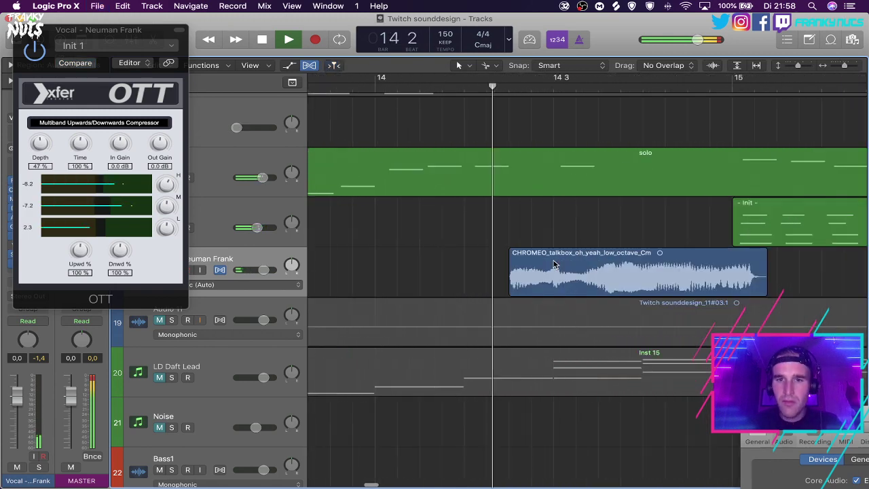
scroll(554, 264, "down", 6)
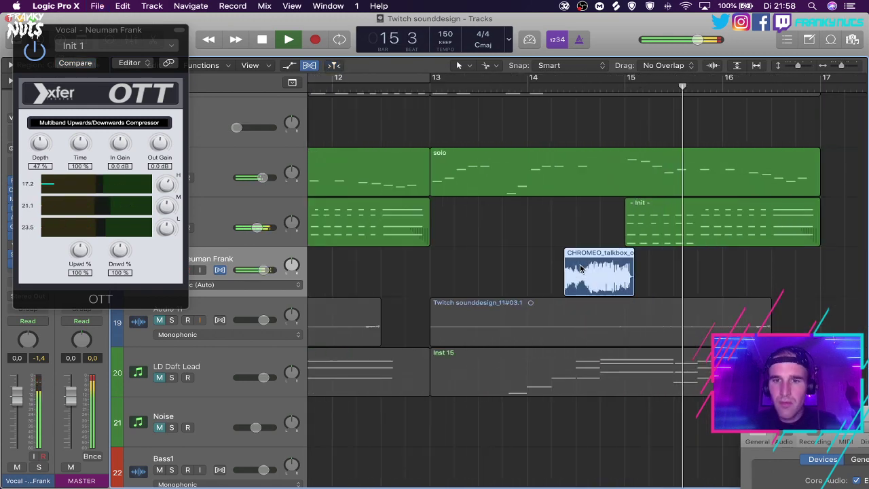
scroll(581, 269, "up", 6)
left_click_drag(594, 272, 590, 271)
scroll(590, 271, "down", 10)
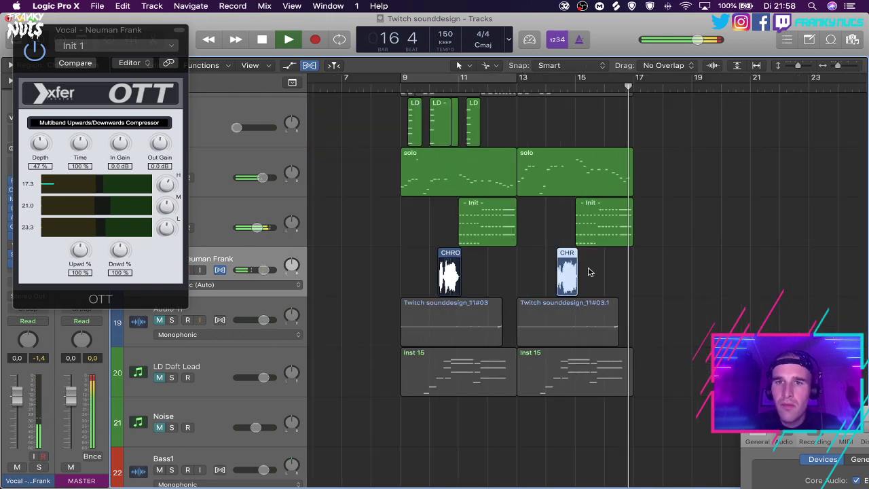
Set the cycle range to bars 9–17, play it and close the OTT window.
left_click_drag(408, 83, 628, 84)
key("space")
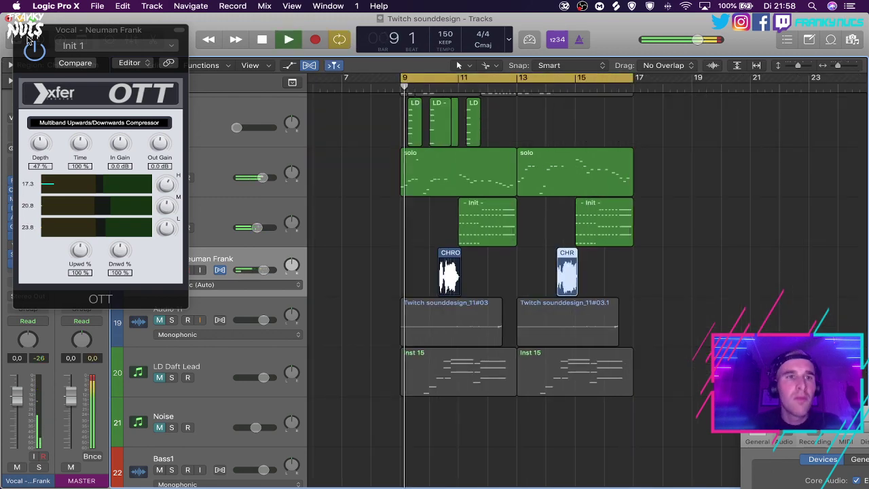
key("super+w")
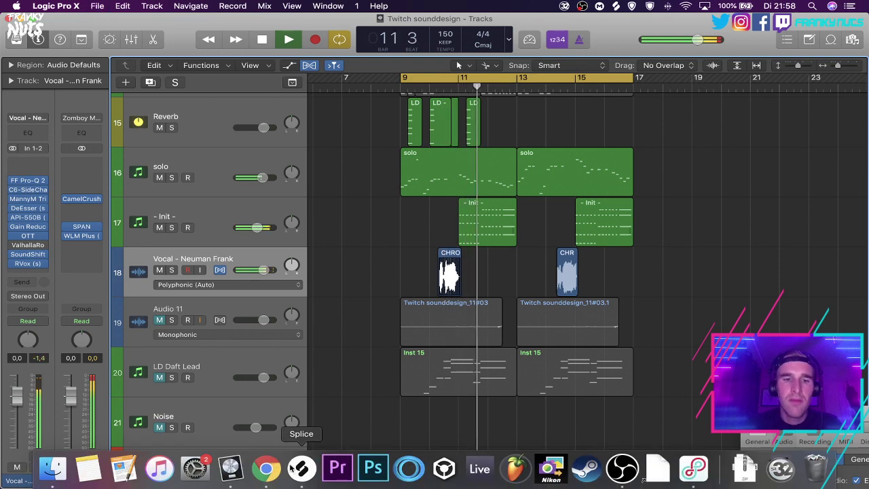
Switch to Splice and add the RT_Talkback_Funk_Move_it_Loop_2_Vocals sample to the vocal track before bar 9 in Logic Pro X.
left_click(301, 481)
key("Down")
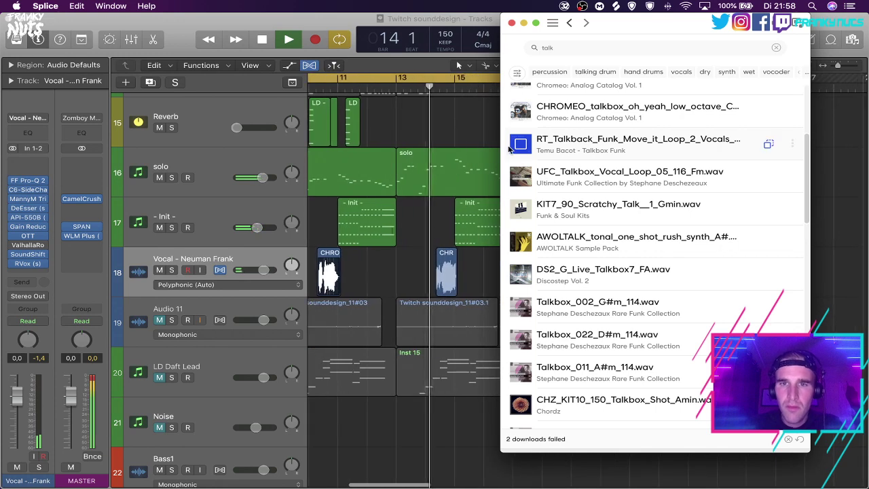
left_click_drag(590, 141, 353, 269)
left_click(407, 266)
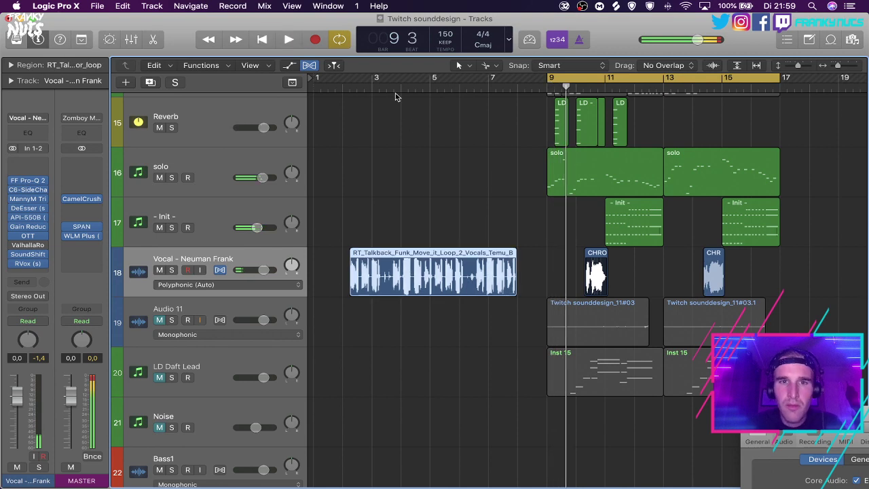
Set the cycle range to bars 5–9 and listen to the Talkback Funk vocal loop there.
left_click_drag(436, 81, 545, 93)
key("space")
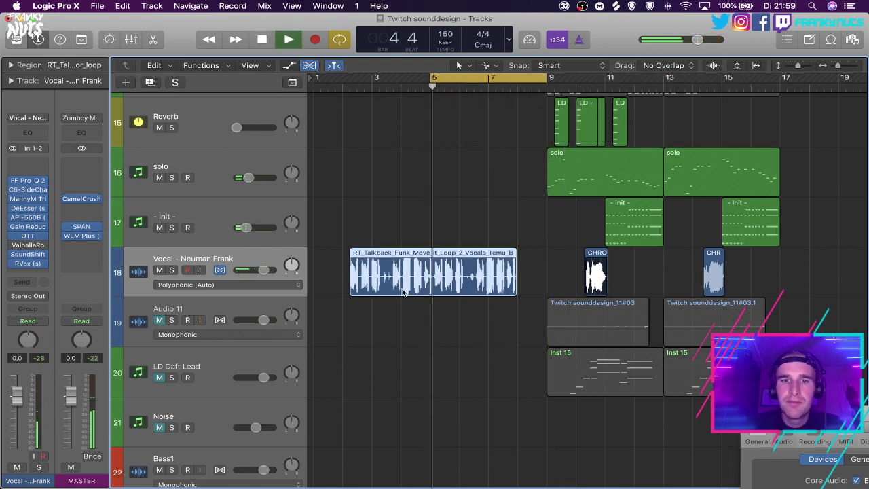
key("super+Right")
key("super+Right")
scroll(456, 279, "left", 2)
scroll(456, 279, "left", 5)
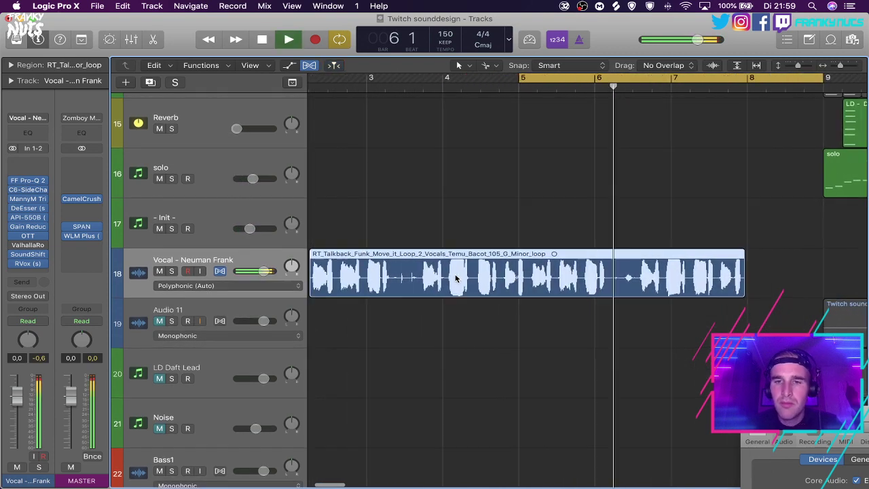
Split the Talkback Funk loop before its last phrase, delete the preceding section and move the phrase to start at bar 5.
left_click(669, 281, "super")
left_click(621, 274)
key("Delete")
key("space")
left_click_drag(677, 274, 556, 275)
scroll(581, 254, "up", 5)
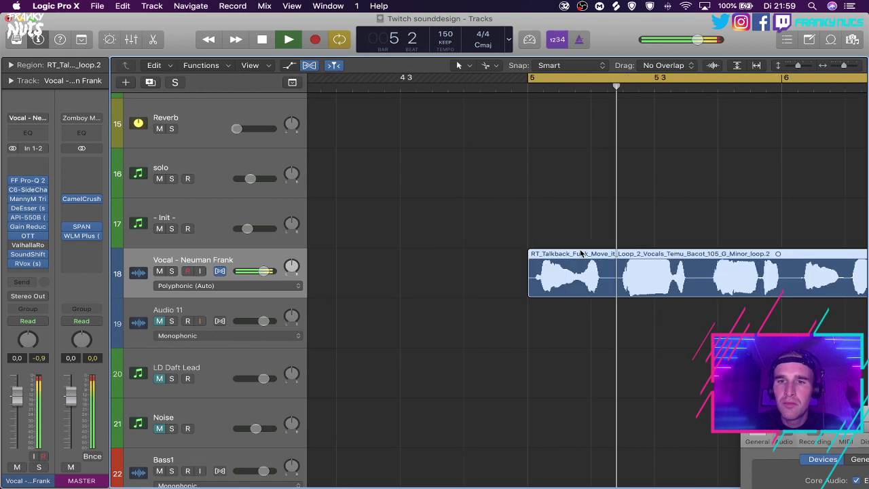
Split the sliver off the start of the Talkback Funk phrase, delete it and move the remaining region to begin exactly at bar 5.
left_click(533, 283, "super")
left_click(529, 285)
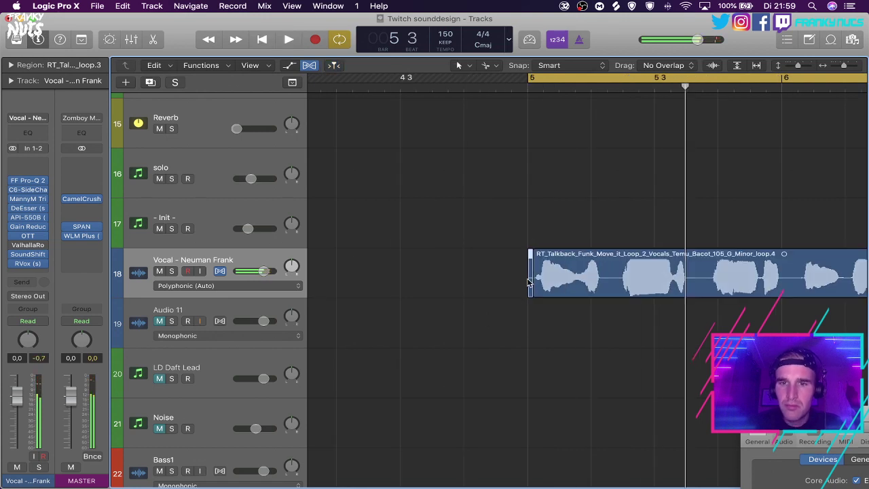
key("Delete")
key("space")
scroll(528, 283, "right", 5)
key("space")
left_click(504, 281)
left_click_drag(504, 281, 457, 278)
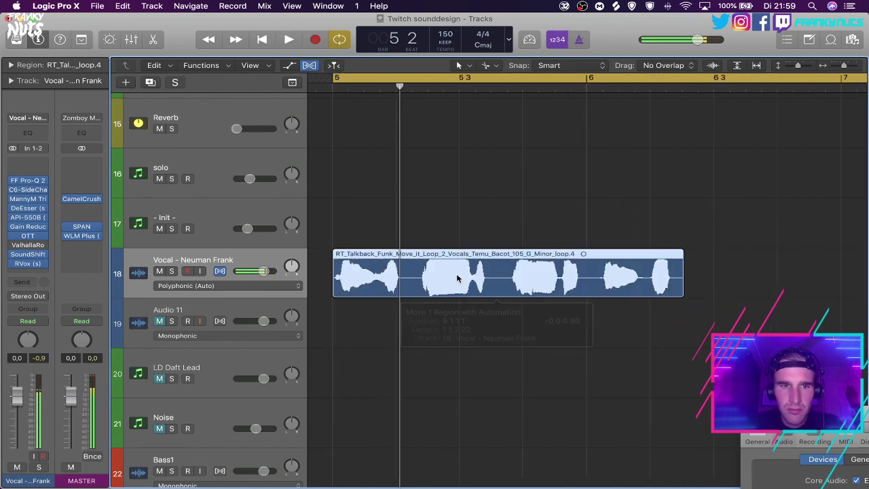
Time-stretch the Talkback Funk region so it ends just before bar 6 beat 3, and play the result.
left_click(221, 273)
key("space")
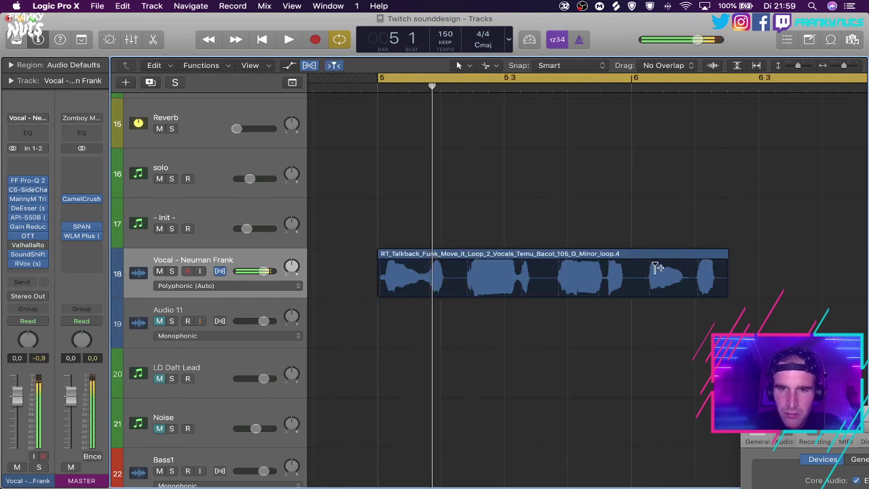
left_click_drag(727, 254, 748, 255)
key("space")
key("space")
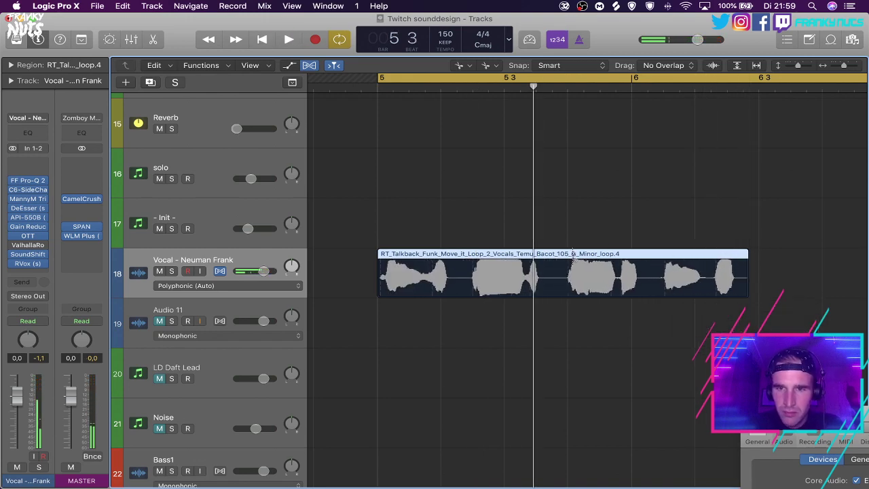
Split the stretched vocal at bar 5 beat 4 and compress its first part to end just after beat 3.
left_click(574, 256)
key("space")
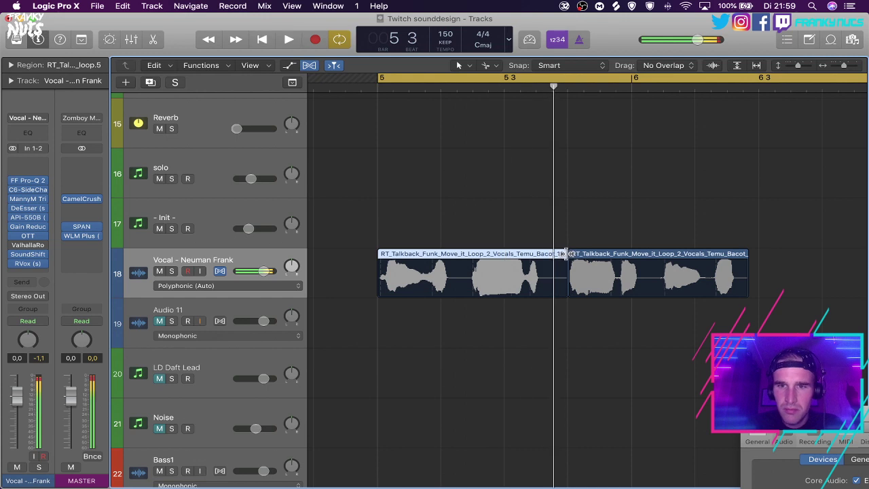
left_click_drag(565, 255, 514, 254)
key("space")
key("space")
Time-stretch the second vocal part to end between beats 3 and 4 of bar 6, and play both parts.
left_click(549, 240)
scroll(550, 241, "right", 2)
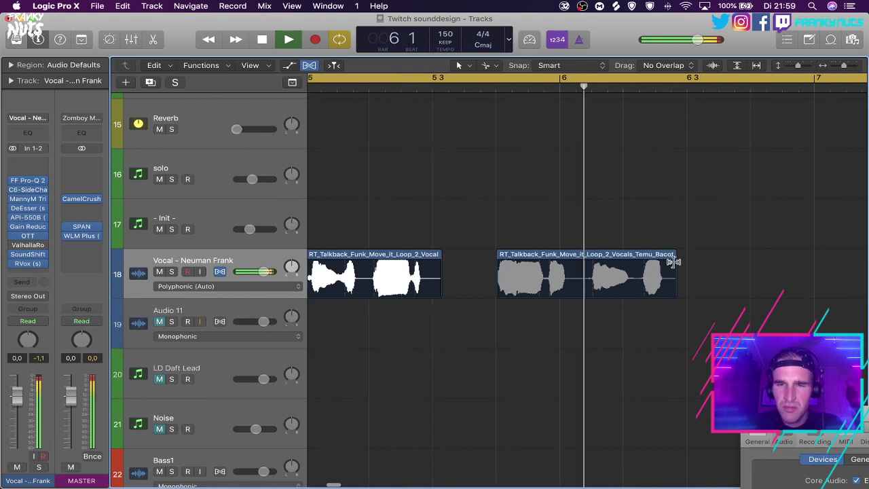
key("space")
left_click_drag(673, 261, 713, 261)
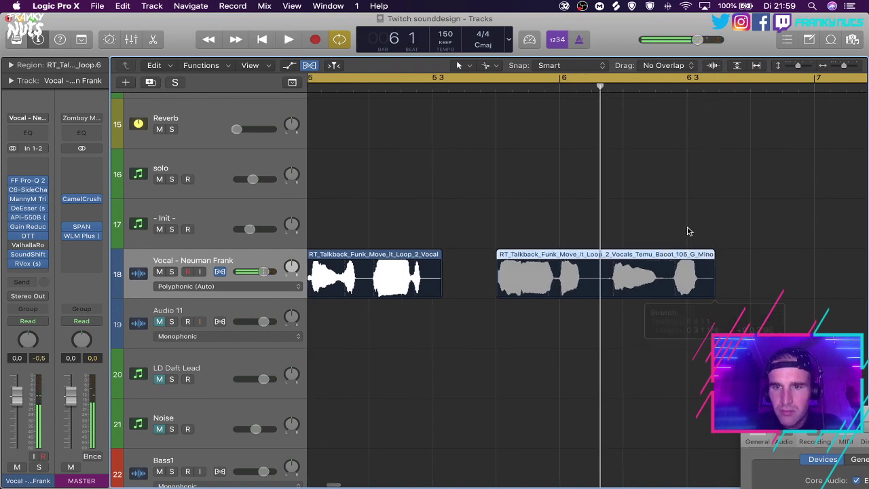
left_click(687, 231)
scroll(684, 230, "right", 1)
scroll(668, 229, "left", 3)
key("space")
scroll(655, 229, "right", 1)
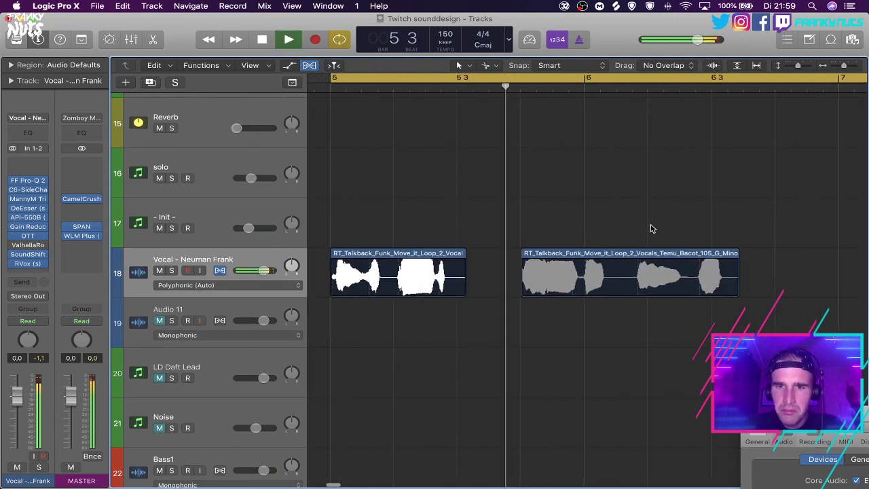
Divide the second vocal part at 6 1 4 1, delete the tail and listen to the shortened phrase.
scroll(652, 229, "right", 2)
key("space")
left_click(585, 261, "super")
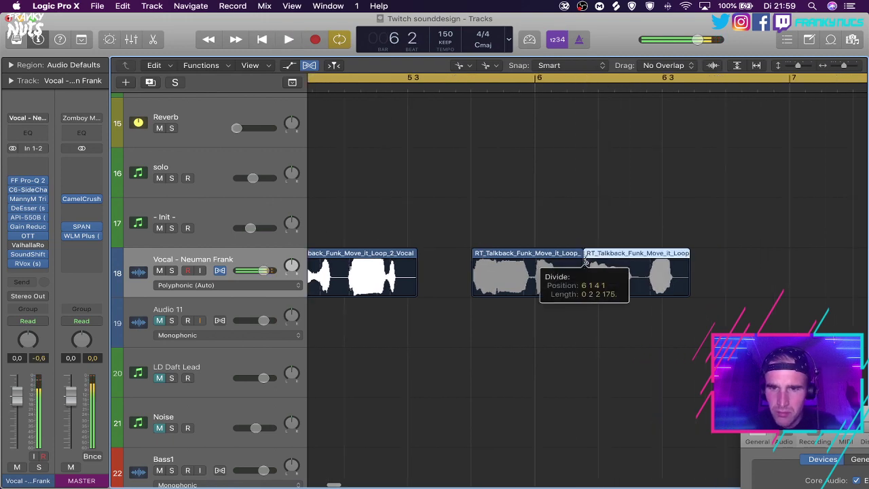
key("BackSpace")
scroll(585, 255, "down", 3)
key("space")
scroll(568, 250, "right", 2)
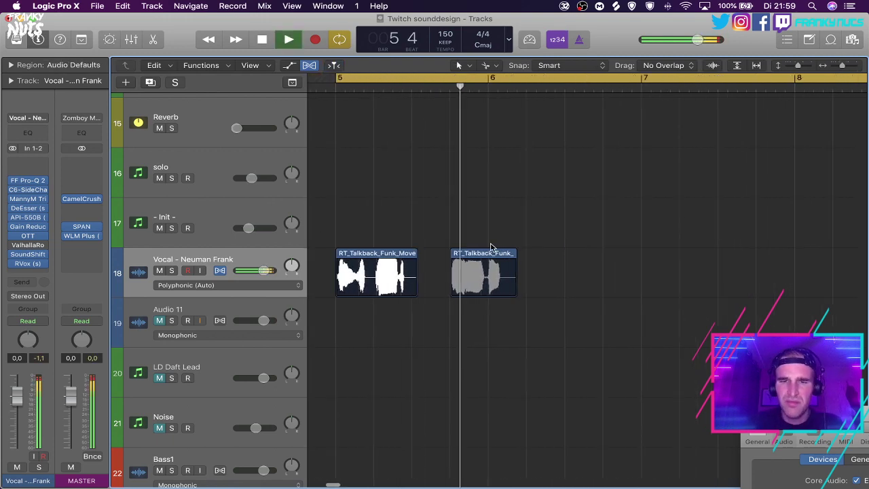
key("space")
Copy the second vocal piece two beats later and the bar 5 phrase to bar 7, with two short chops leading into it.
left_click_drag(486, 254, 564, 254)
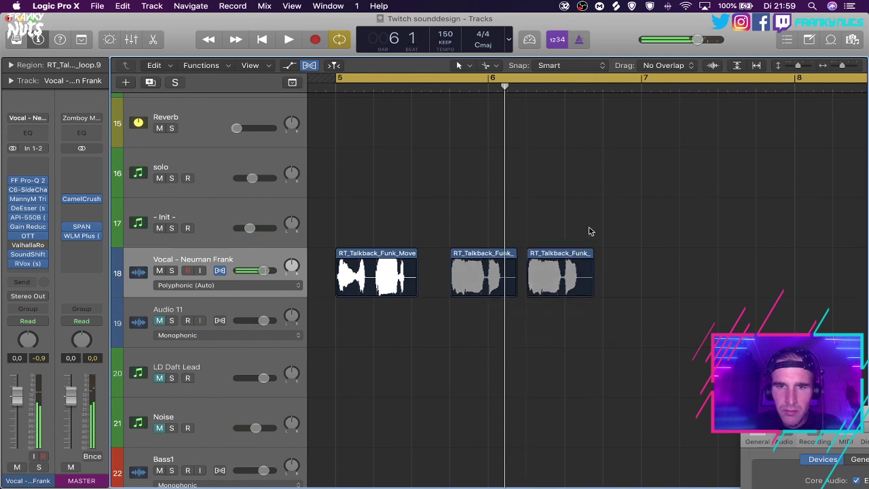
left_click(369, 257, "shift")
left_click_drag(359, 253, 663, 254)
key("space")
key("super+Left")
key("super+Left")
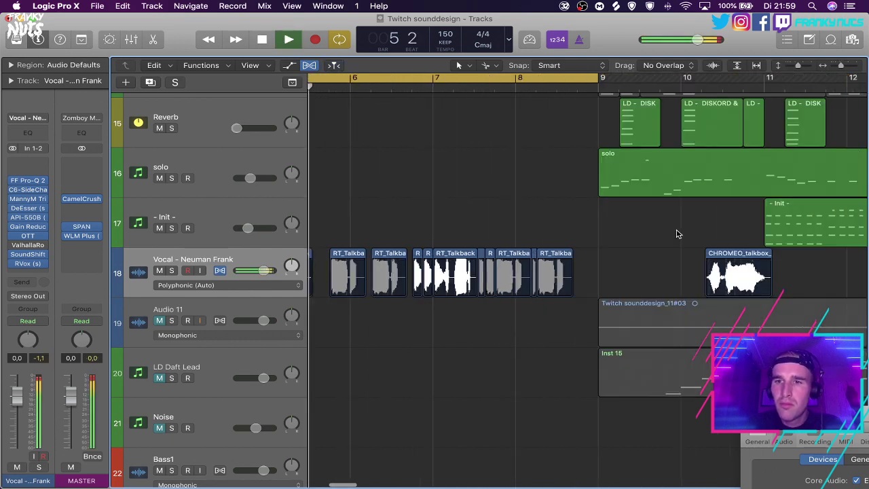
Delete the vocal pieces after the bar 7 phrase and copy the six preceding regions two bars later, ending with the phrase at bar 9.
left_click_drag(598, 243, 481, 269)
key("Delete")
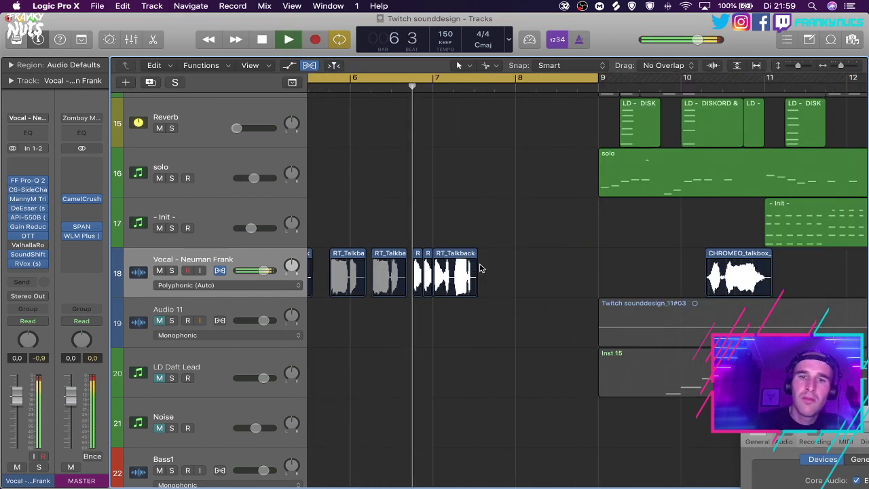
scroll(484, 266, "left", 3)
left_click_drag(442, 246, 609, 257)
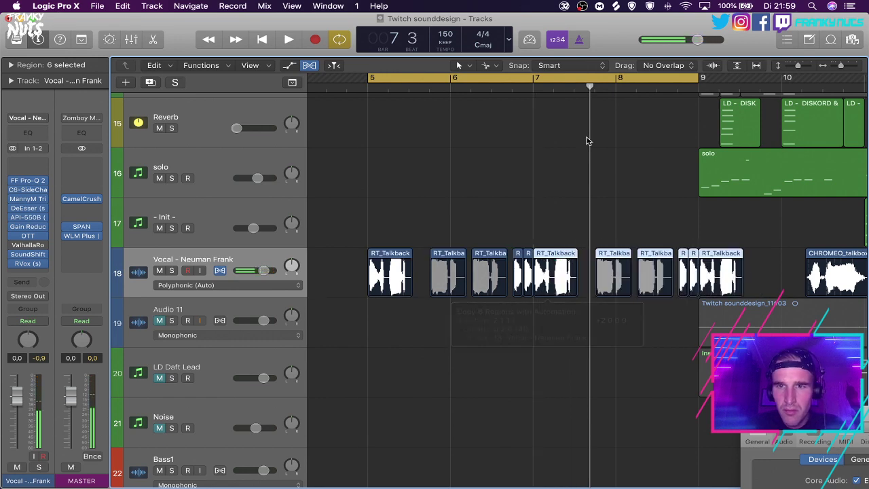
Turn off the cycle range and listen to the chopped vocal running into the solo at bar 9.
left_click(597, 77)
left_click(601, 228)
scroll(601, 228, "down", 4)
scroll(600, 228, "right", 3)
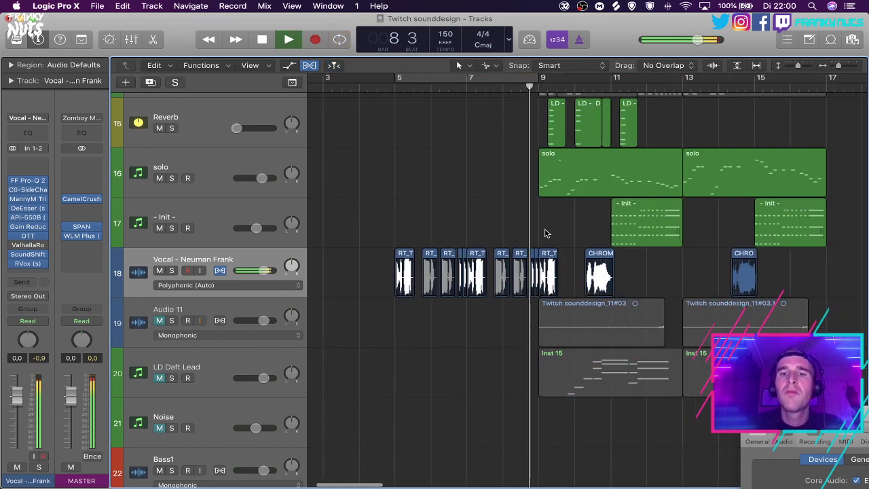
scroll(545, 233, "up", 5)
scroll(545, 233, "down", 3)
scroll(545, 233, "up", 5)
scroll(546, 233, "down", 5)
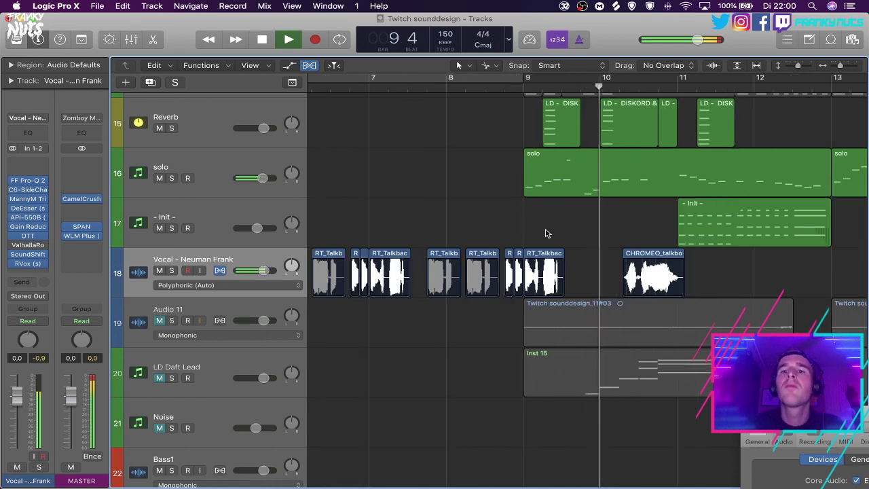
scroll(545, 234, "up", 3)
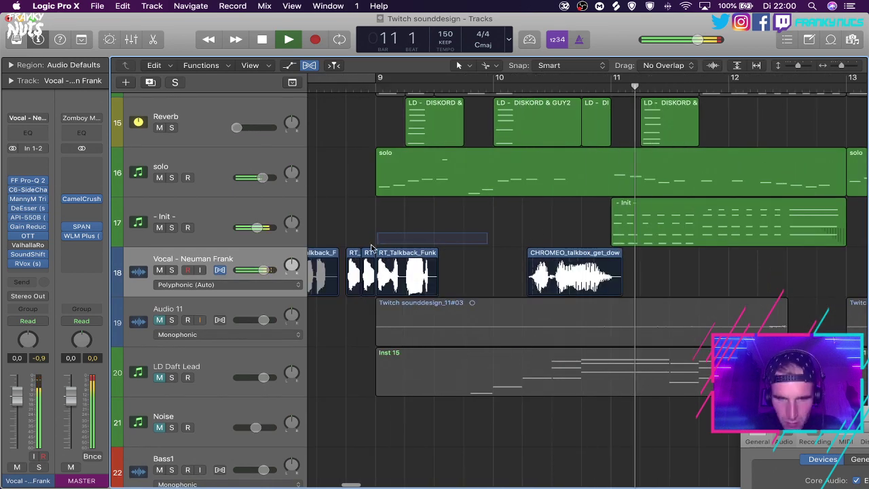
Copy the bar 9 vocal phrase and its two short lead-in chops four bars later to bar 13.
left_click_drag(371, 248, 725, 255)
key("super+Left")
key("space")
key("space")
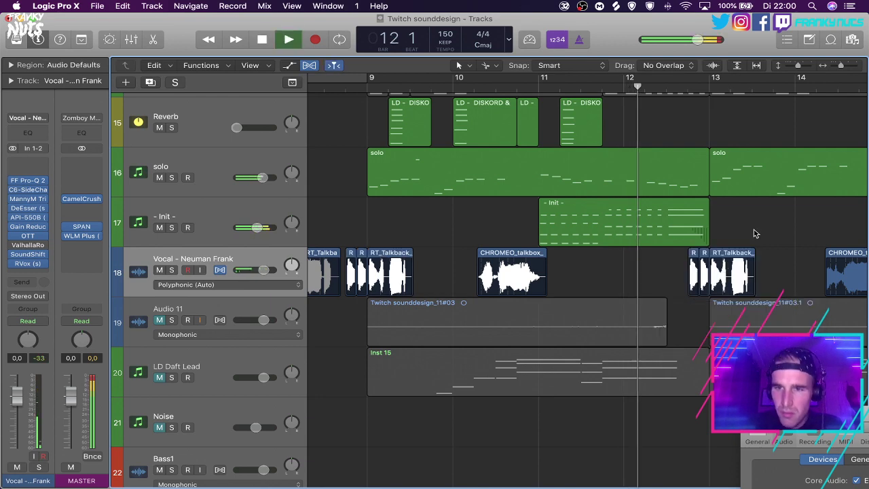
Listen through the bar 13 section and raise the volume of vocal track 18 to about +2.8 dB.
scroll(695, 229, "down", 3)
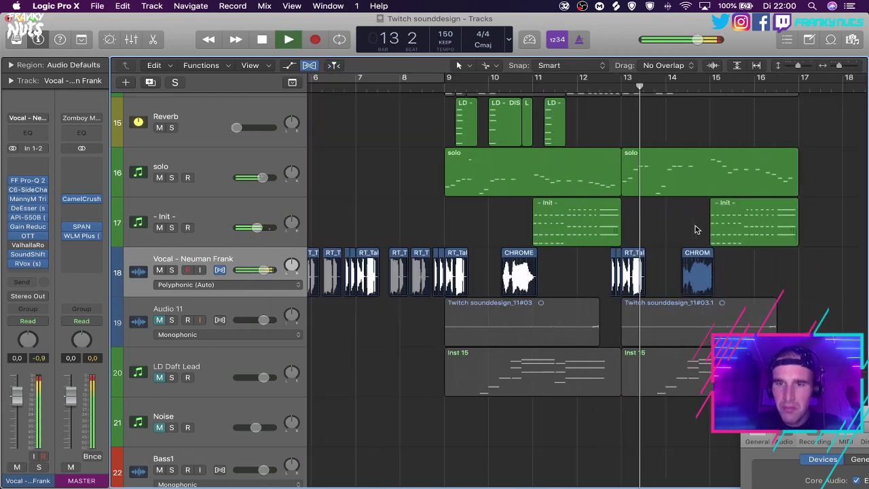
scroll(695, 229, "down", 4)
left_click_drag(264, 272, 269, 271)
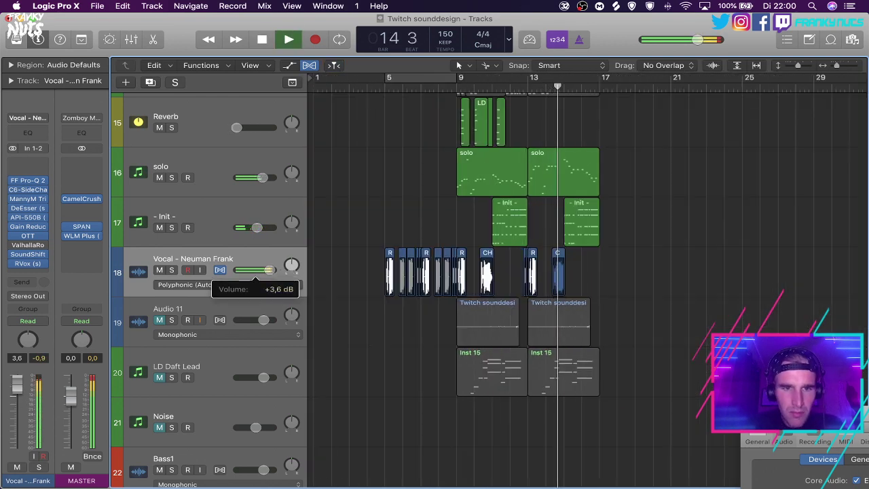
scroll(607, 273, "up", 4)
scroll(608, 275, "left", 4)
scroll(578, 221, "left", 3)
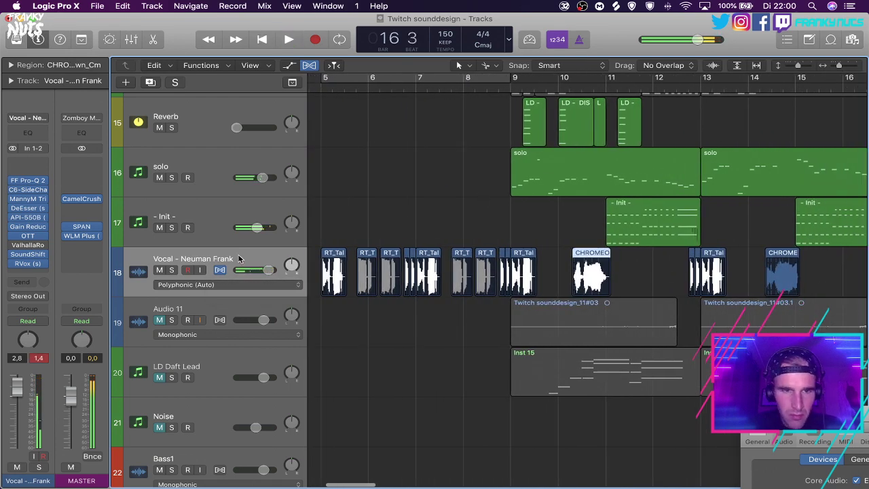
Duplicate vocal track 18, delete the copied regions and move the two CHROMEO talkbox regions onto the new track.
left_click_drag(239, 258, 220, 314)
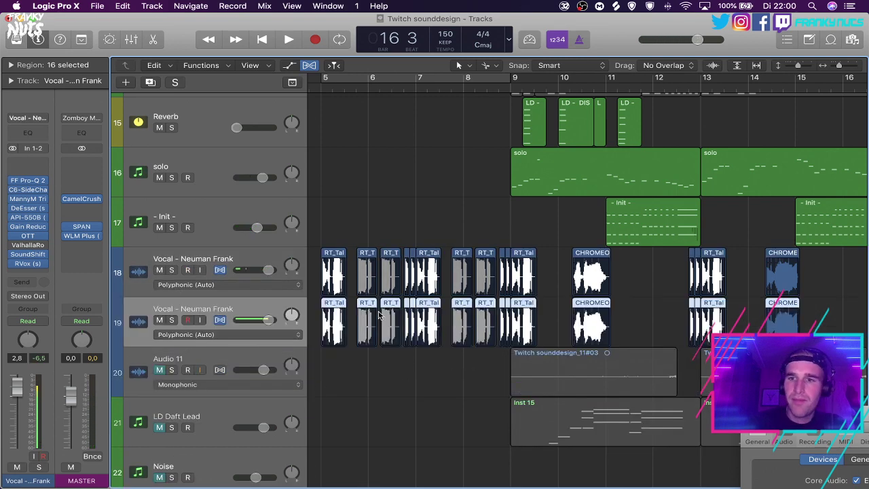
key("Delete")
left_click(595, 252)
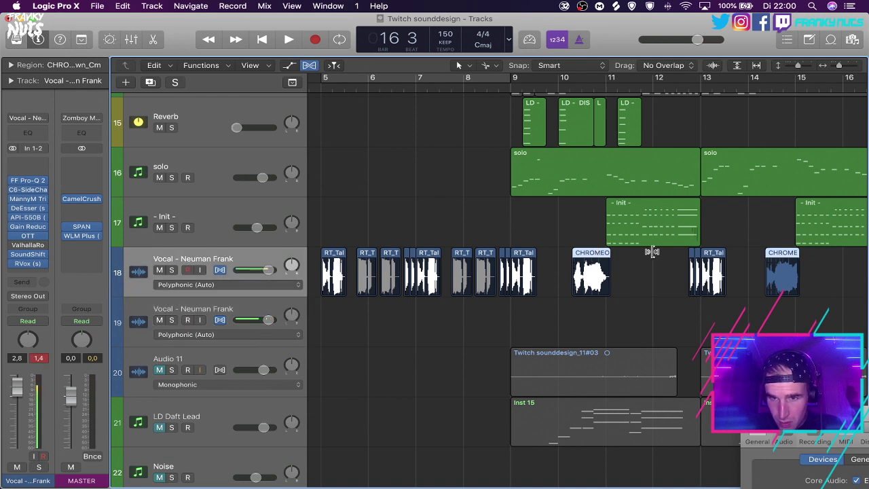
left_click_drag(594, 253, 593, 306)
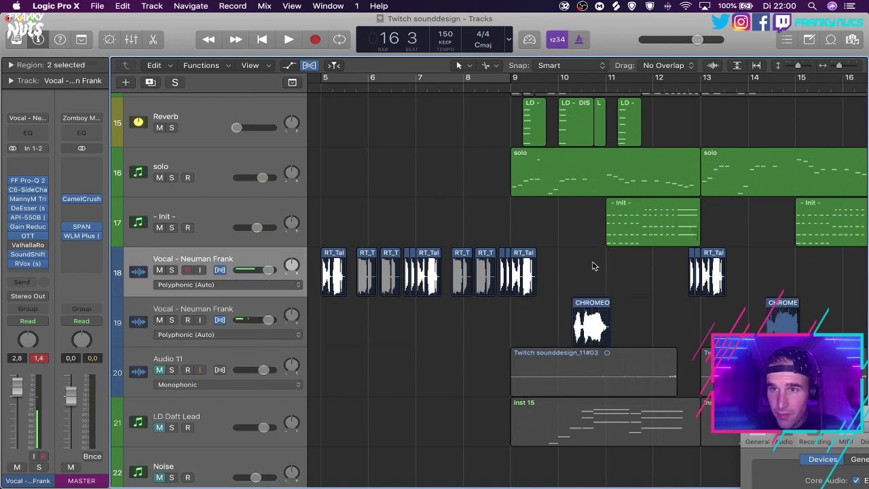
Play the arrangement from bar 5 and set the volume of vocal track 18 to about +3.4 dB.
left_click(453, 186)
scroll(453, 185, "left", 4)
left_click(404, 86)
key("space")
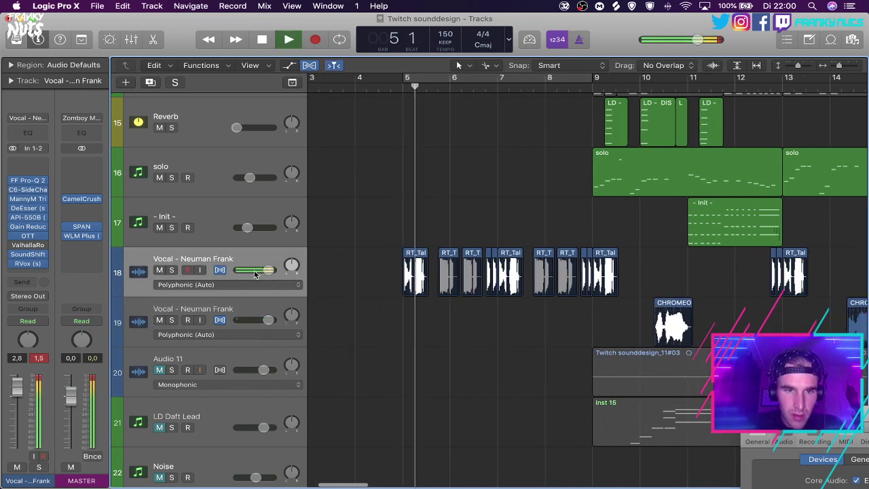
left_click(238, 260)
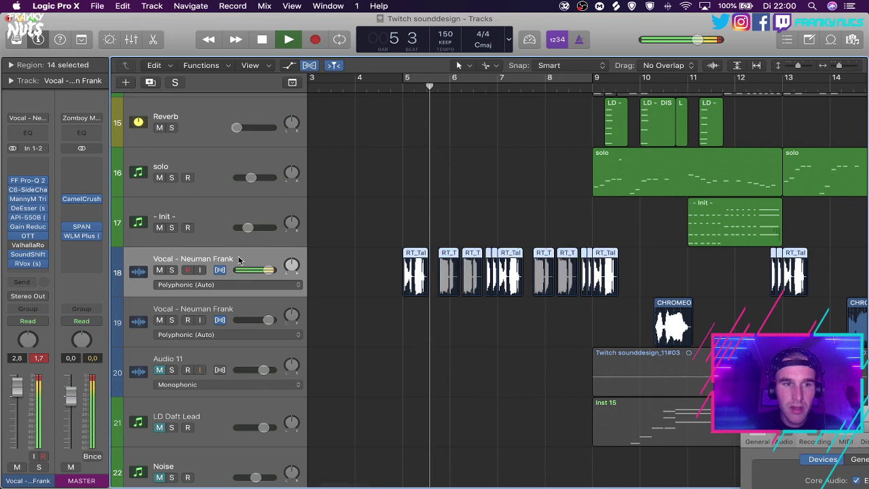
left_click(440, 215)
scroll(446, 212, "right", 3)
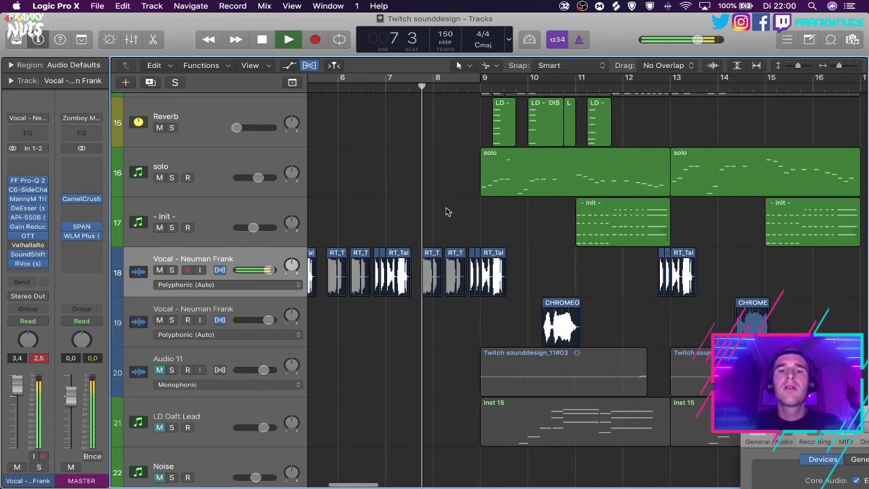
scroll(448, 213, "left", 5)
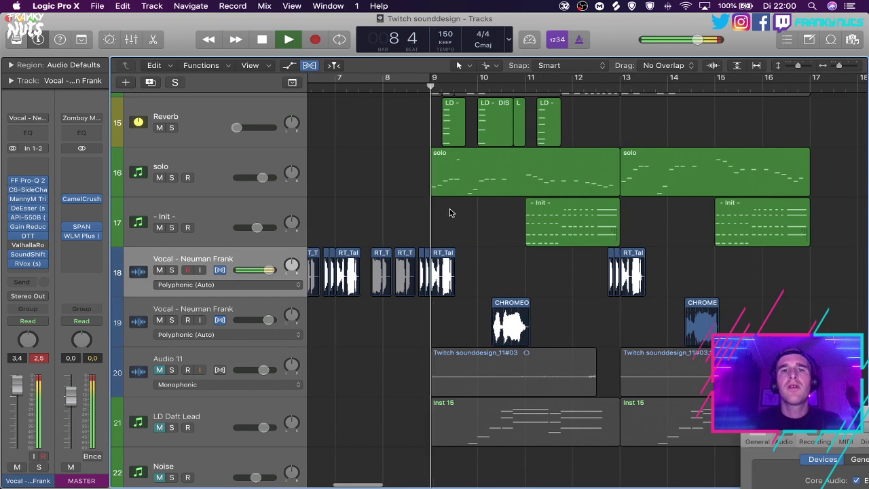
key("space")
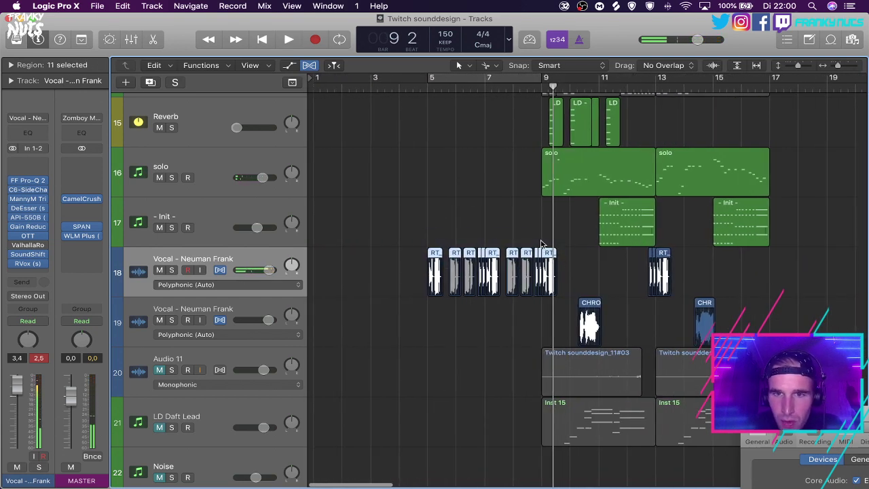
Copy the chopped vocals on track 18 and the 121BPM Funk regions on track 41 from bars 5–9 back to bar 1.
key("super+Right")
scroll(541, 244, "down", 15)
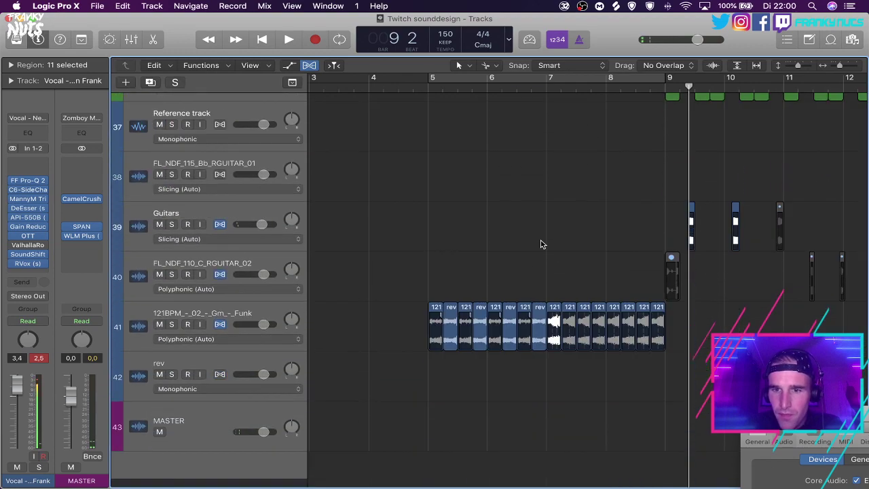
left_click_drag(678, 326, 351, 331)
scroll(351, 331, "up", 12)
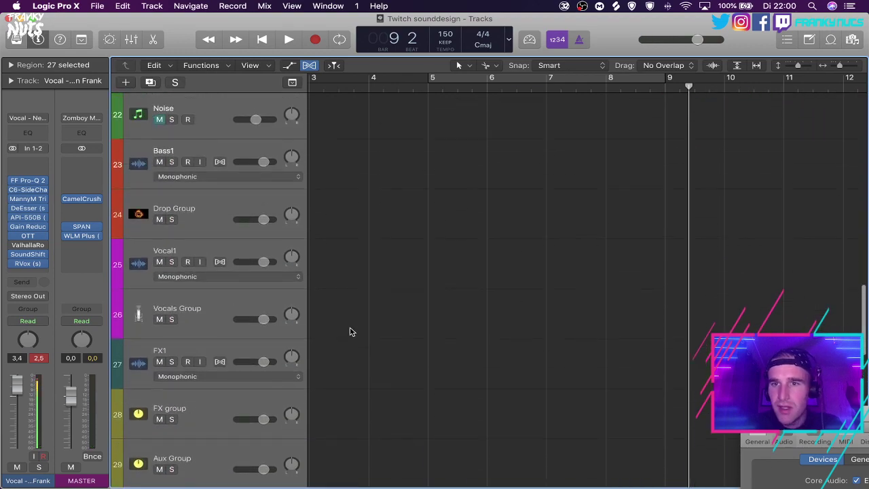
scroll(350, 332, "up", 6)
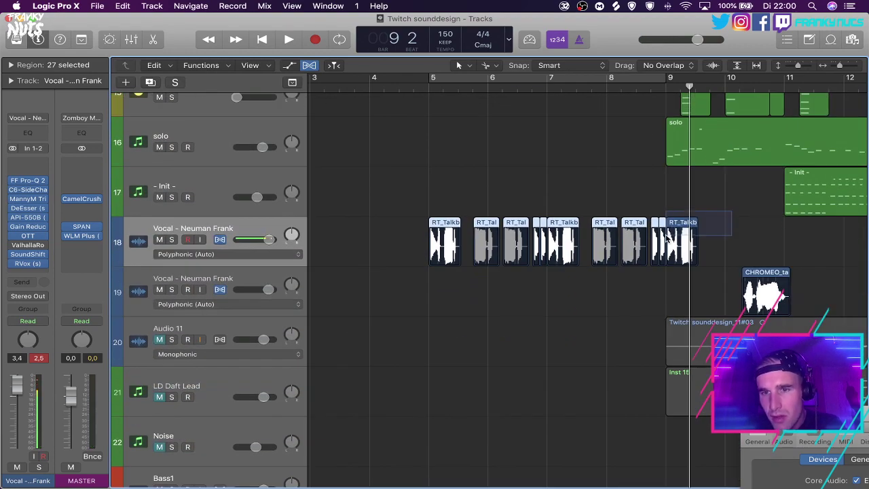
key("super+Left")
scroll(665, 235, "left", 3)
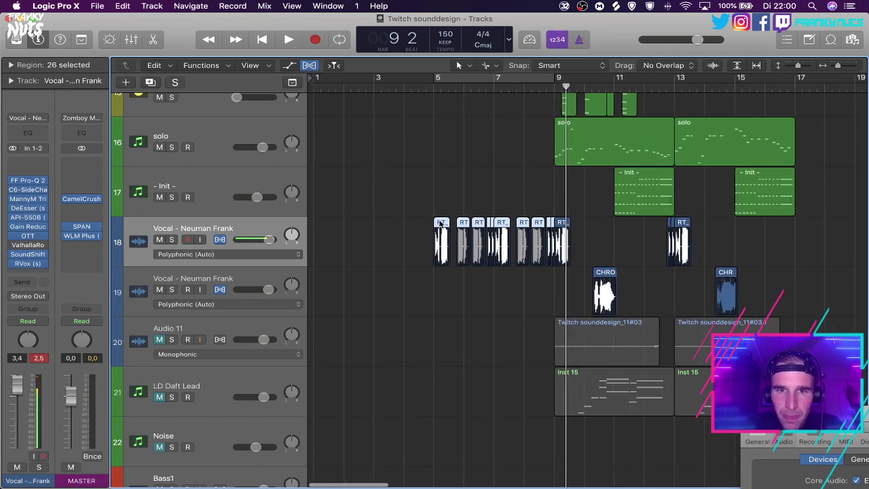
left_click_drag(440, 224, 317, 223)
left_click(391, 165)
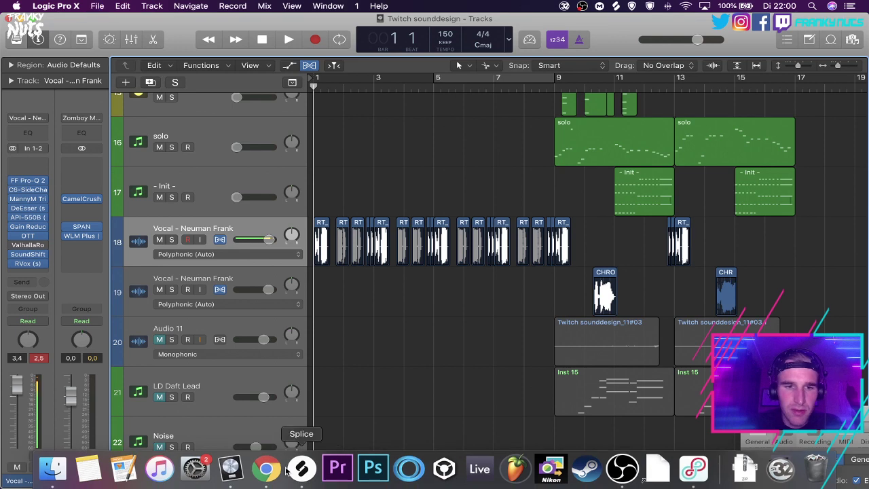
Switch to Splice, search for "riser" and place ELX_WUBZ_fx_detuned_riser_150_C.wav on a new audio track starting at bar 8.
left_click(300, 466)
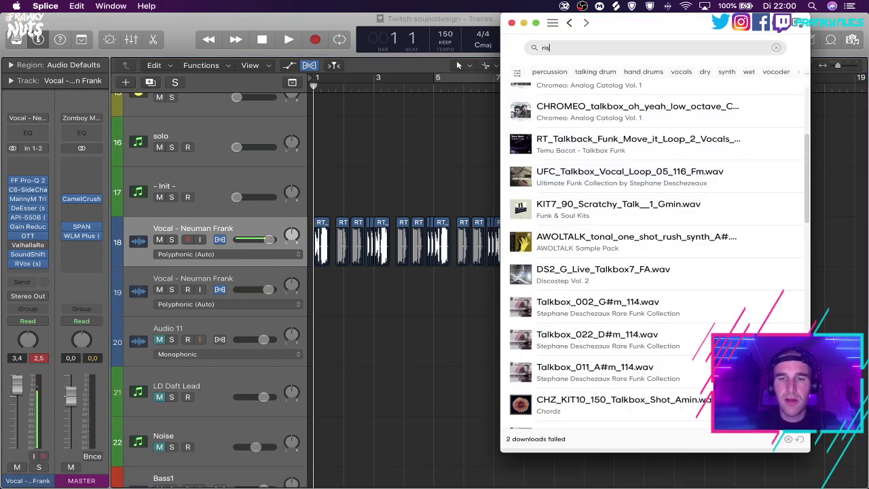
type("riser")
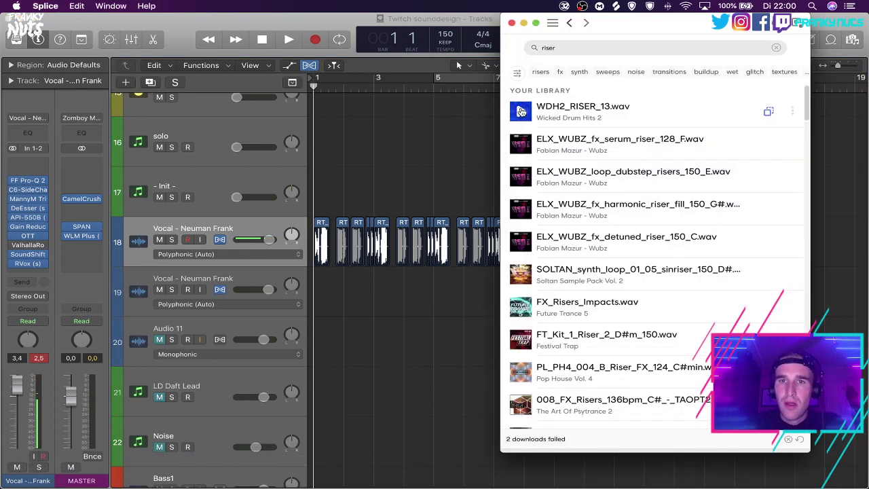
scroll(428, 195, "down", 10)
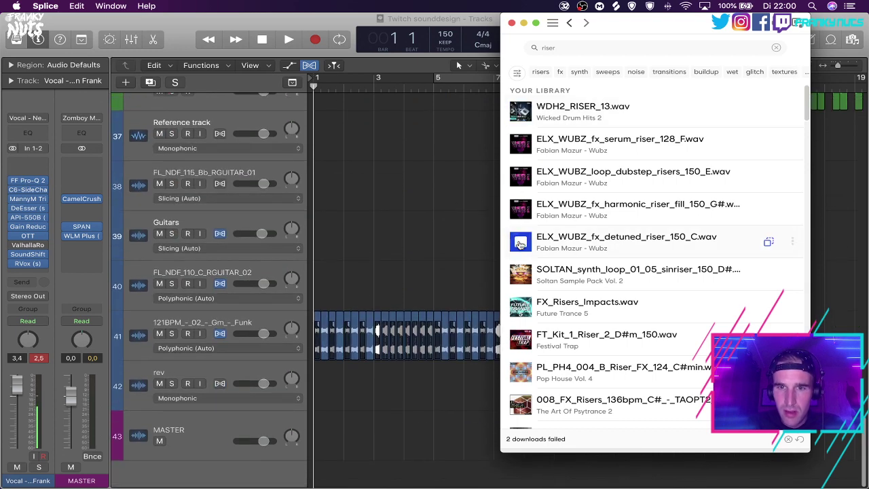
left_click_drag(588, 244, 435, 407)
left_click_drag(475, 381, 558, 374)
Play the arrangement from bar 1 through the riser into the section at bar 9.
key("space")
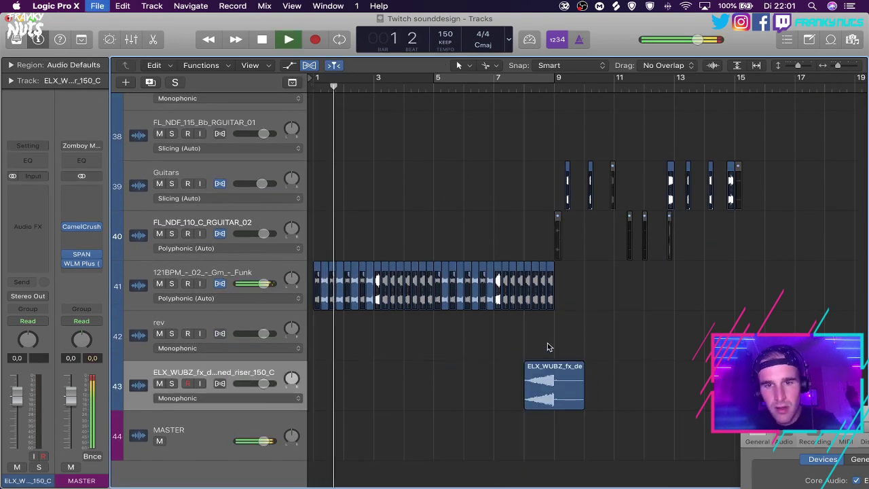
key("XF86AudioRaiseVolume")
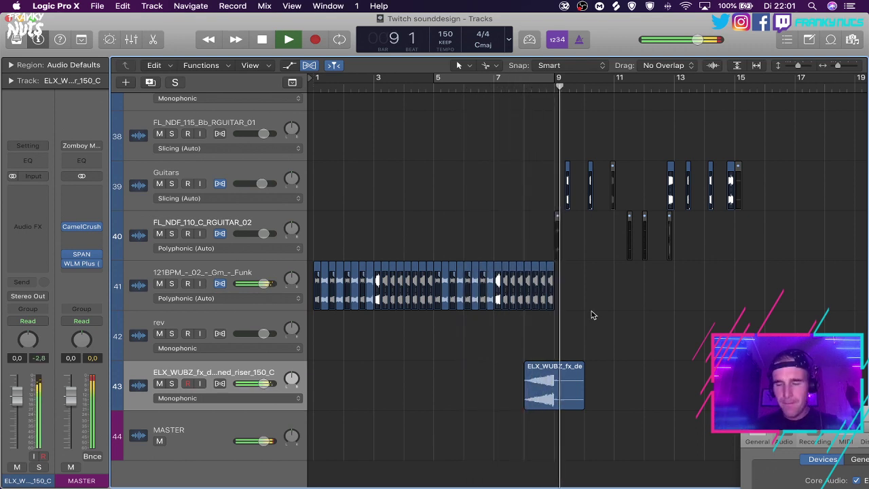
scroll(591, 315, "right", 2)
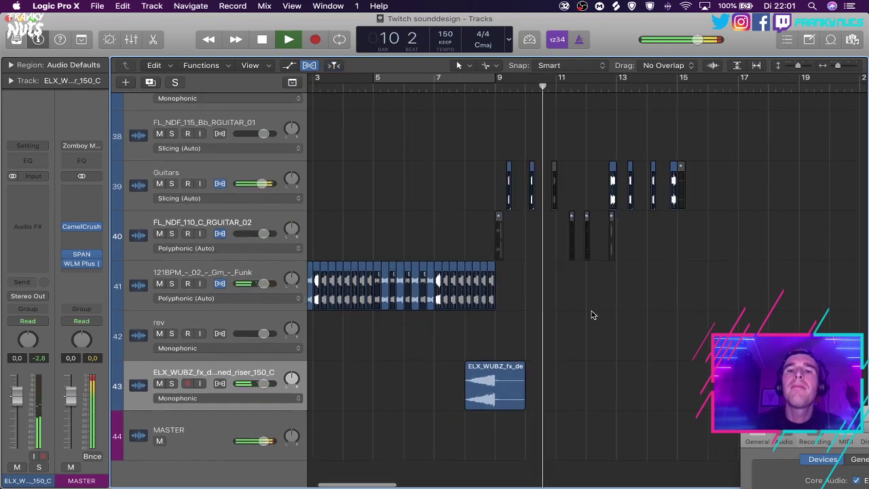
Cycle playback over bars 9–17 and lower the volume of vocal track 19 to about -3.8 dB.
scroll(591, 315, "up", 5)
scroll(592, 315, "up", 15)
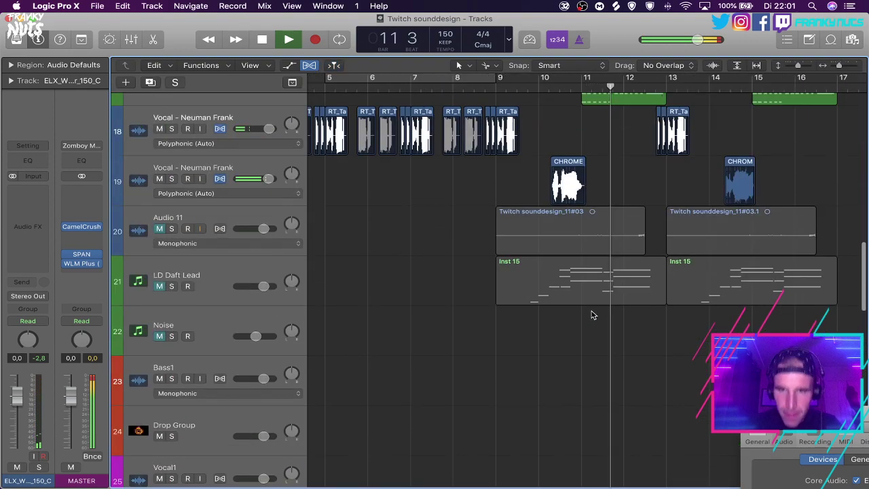
left_click_drag(259, 240, 250, 240)
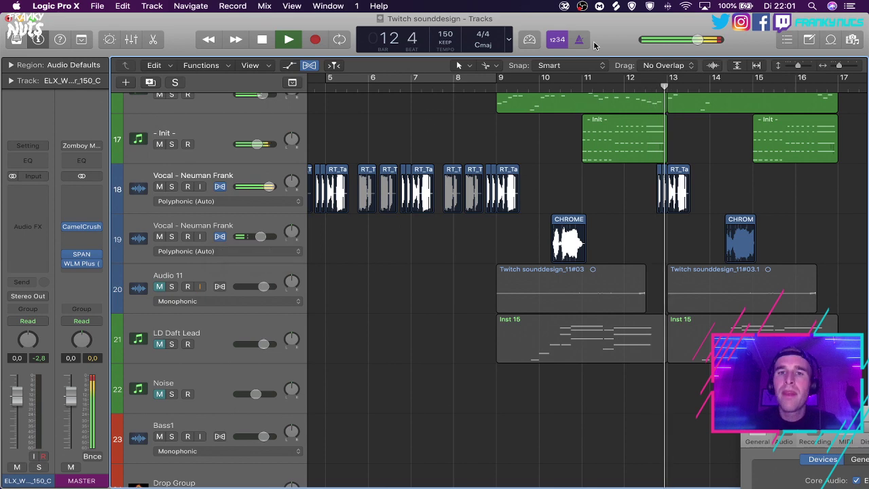
left_click_drag(504, 80, 839, 81)
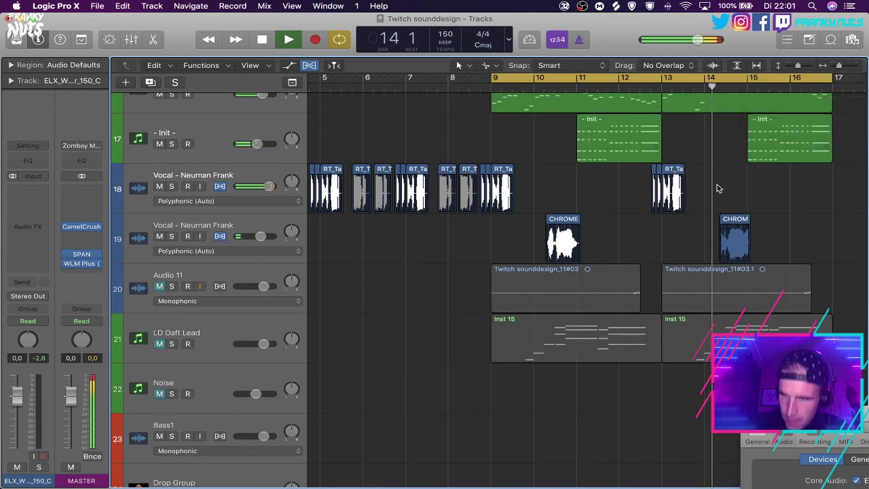
left_click_drag(266, 241, 262, 241)
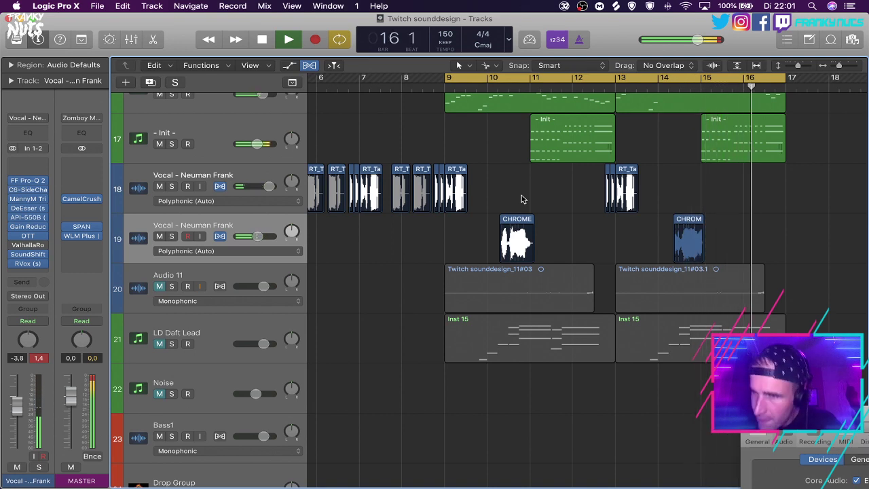
key("space")
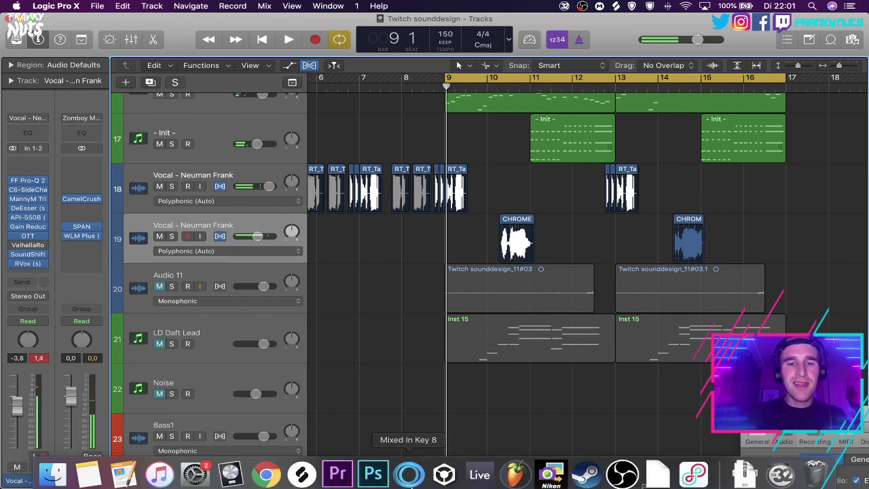
Switch to OBS and stop the live stream.
left_click(628, 471)
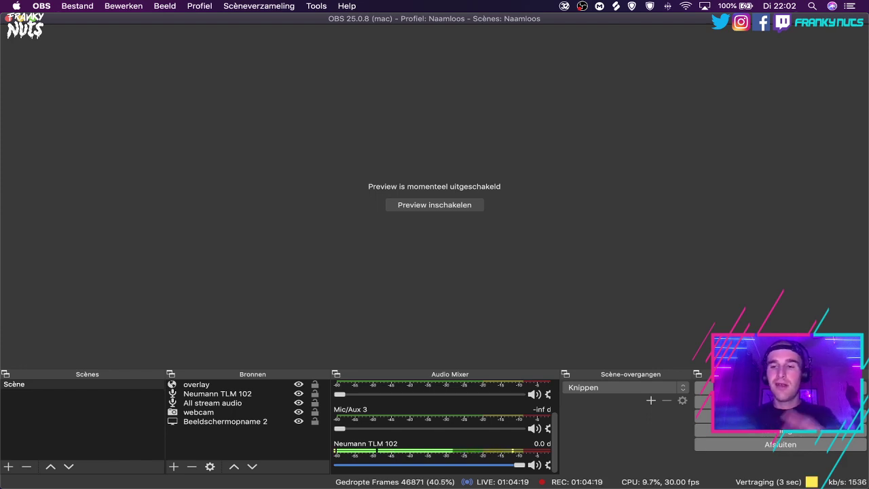
left_click(780, 387)
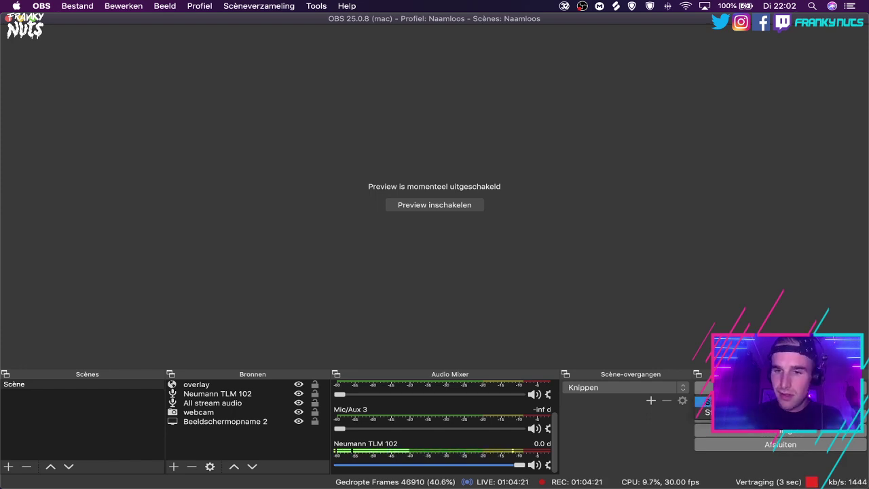
left_click(780, 402)
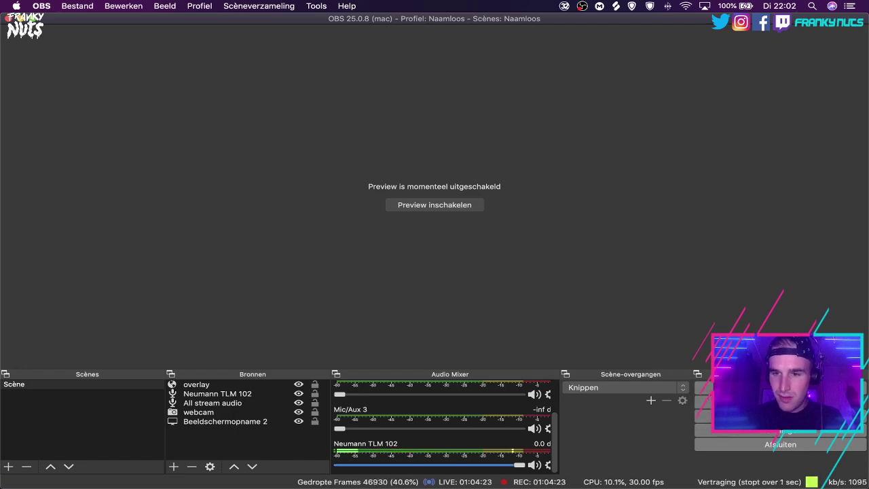